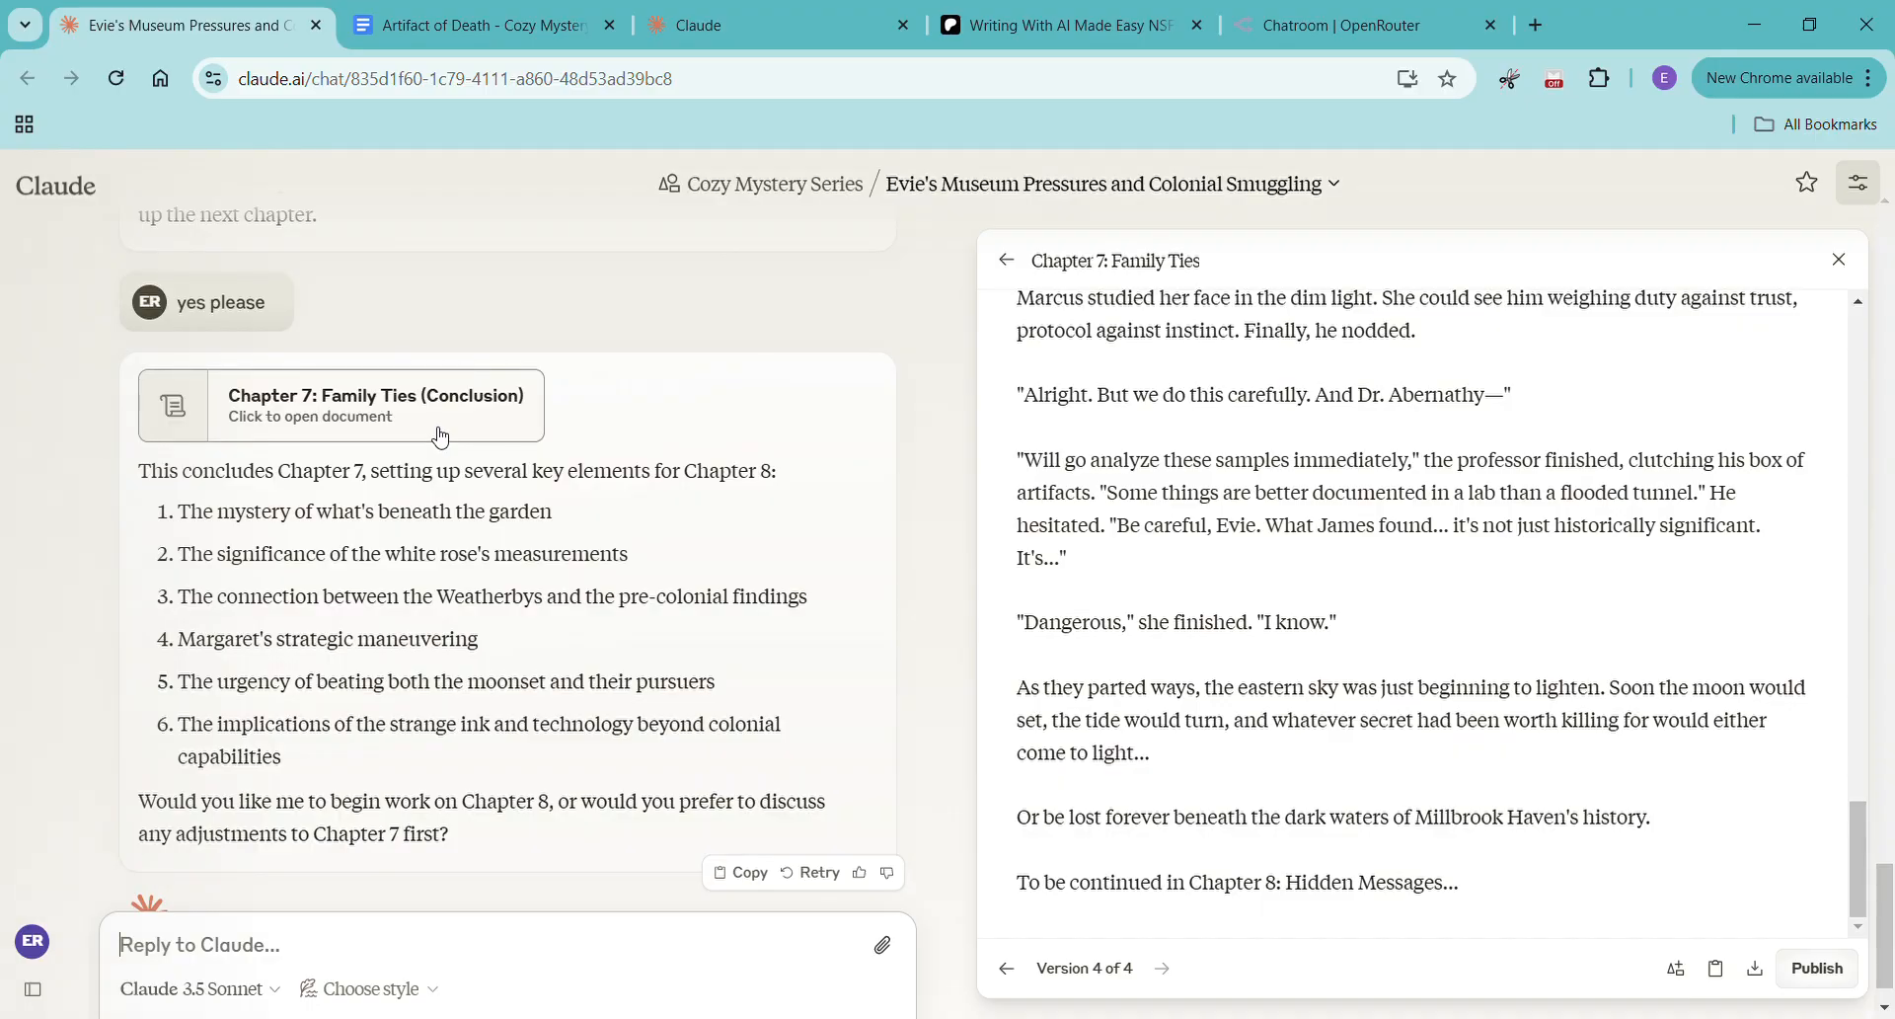
Check the project and manuscript, return to the Claude chat, and ask "what do you see happening in chapter 8?"
{"action": "left_click", "coordinate": [808, 34]}
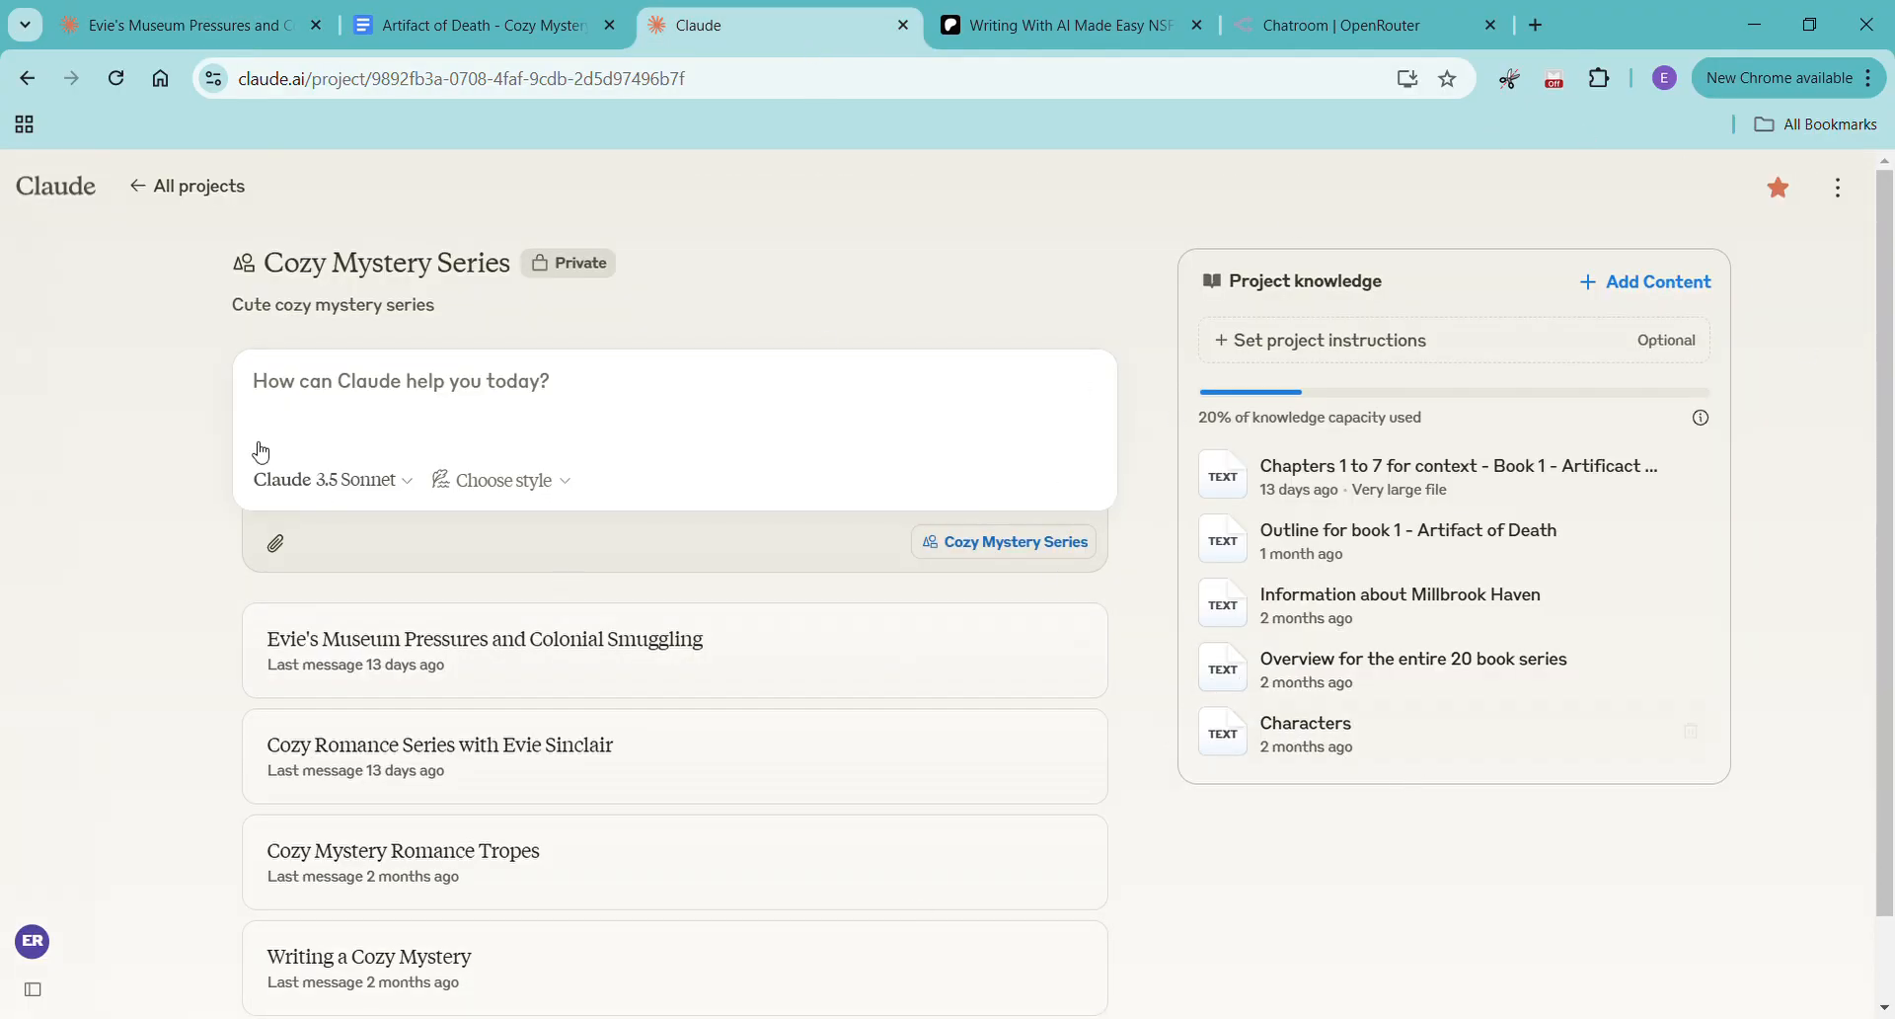
{"action": "left_click", "coordinate": [379, 40]}
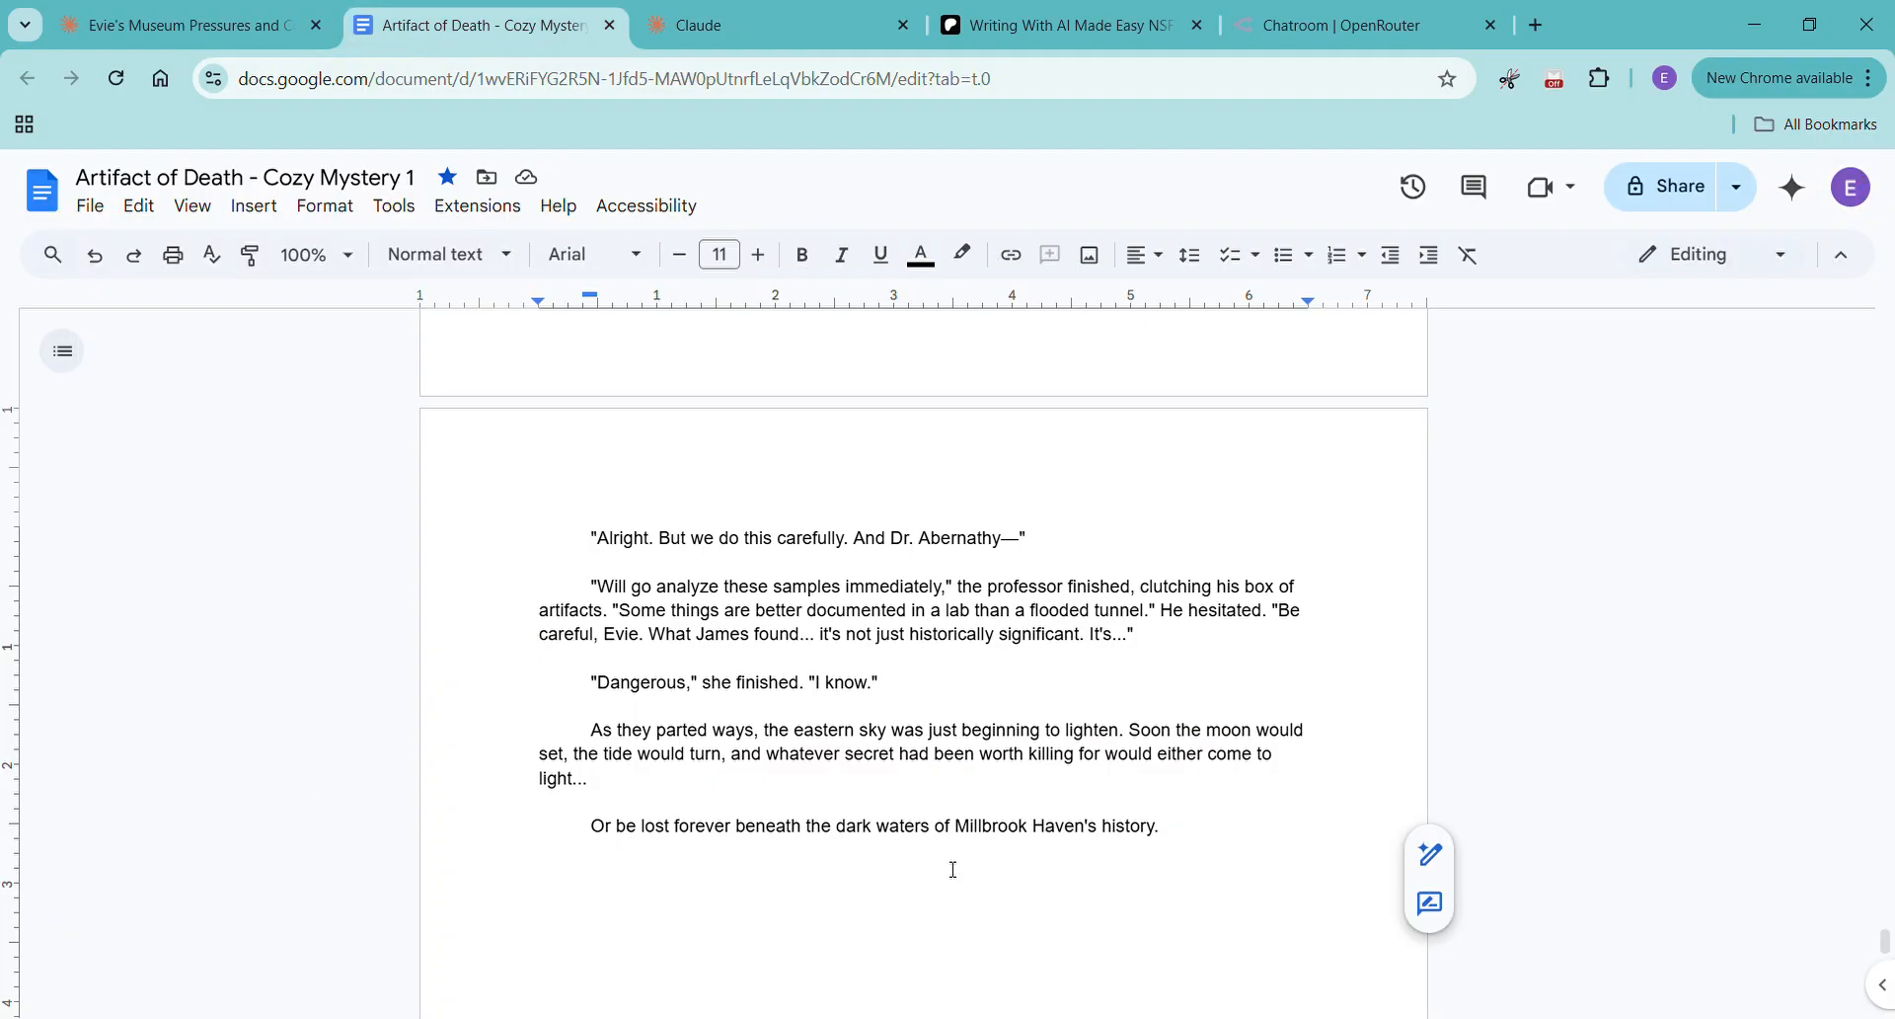
{"action": "left_click", "coordinate": [180, 32]}
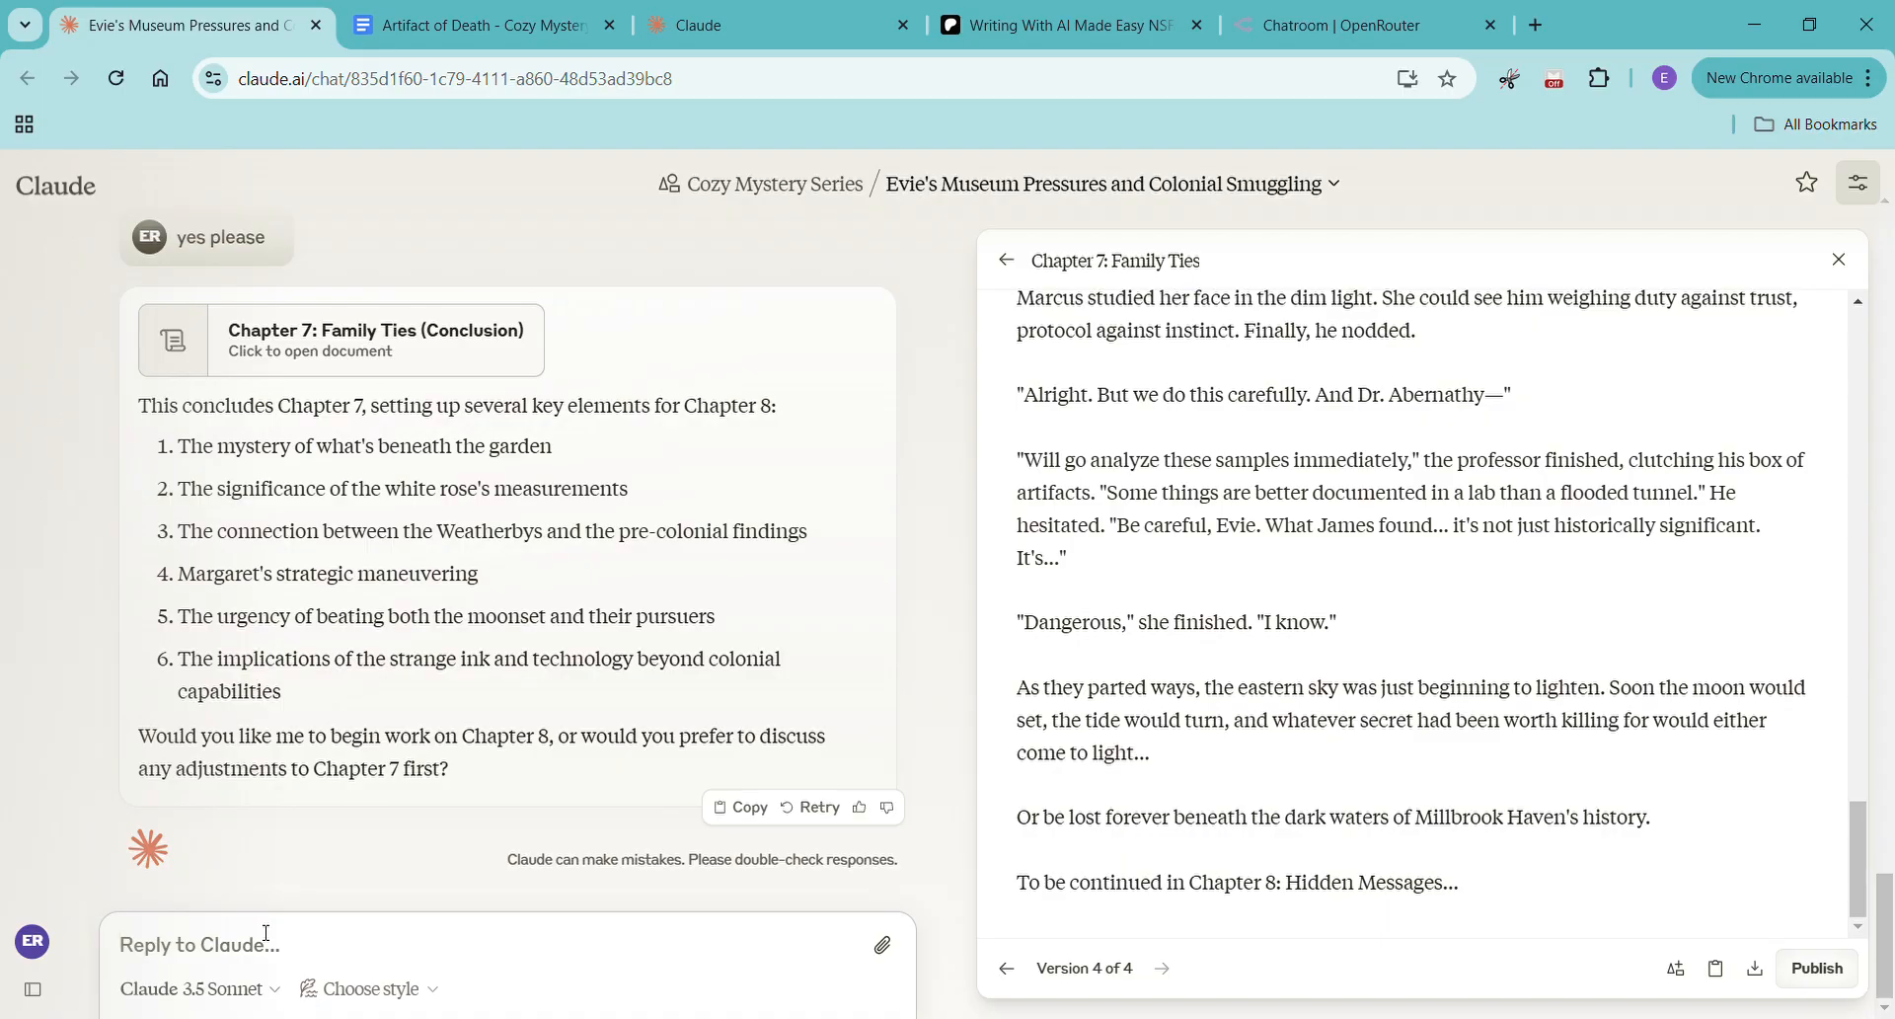
{"action": "type", "text": "what do you see happeni"}
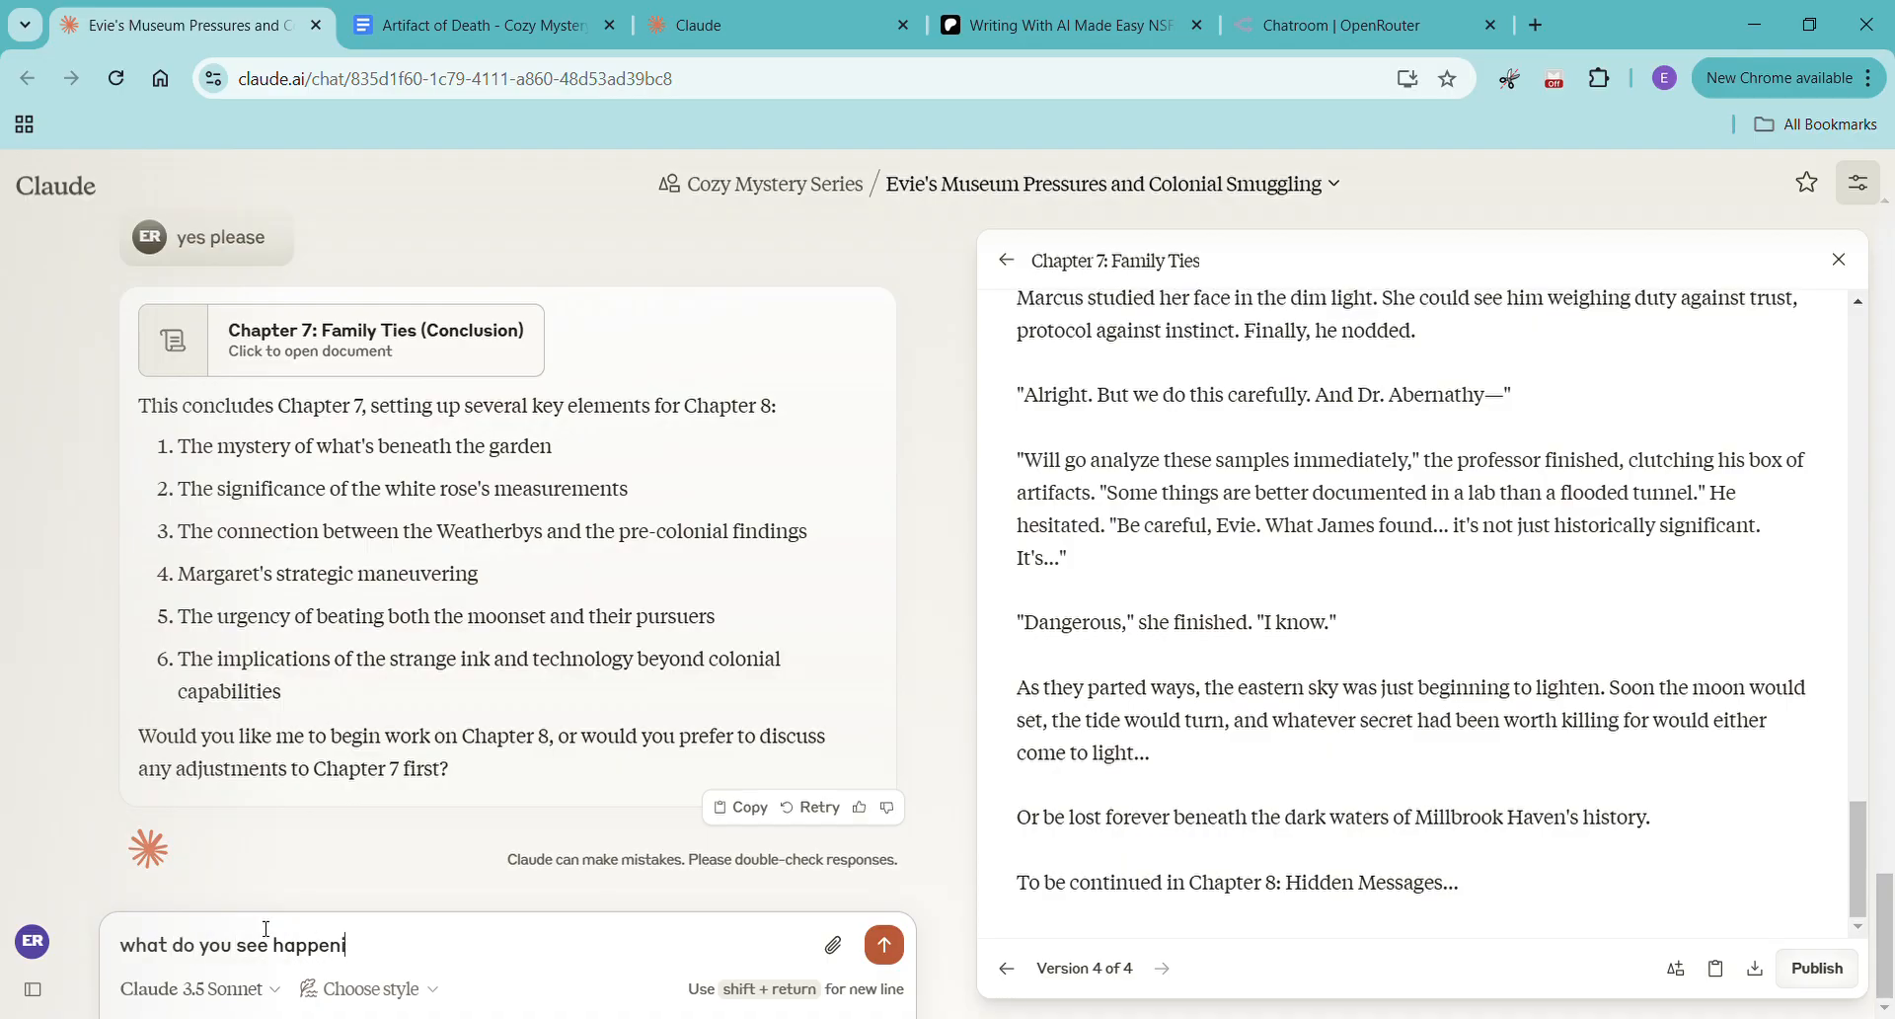
{"action": "type", "text": "ng in chapter 8?"}
{"action": "key", "text": "Return"}
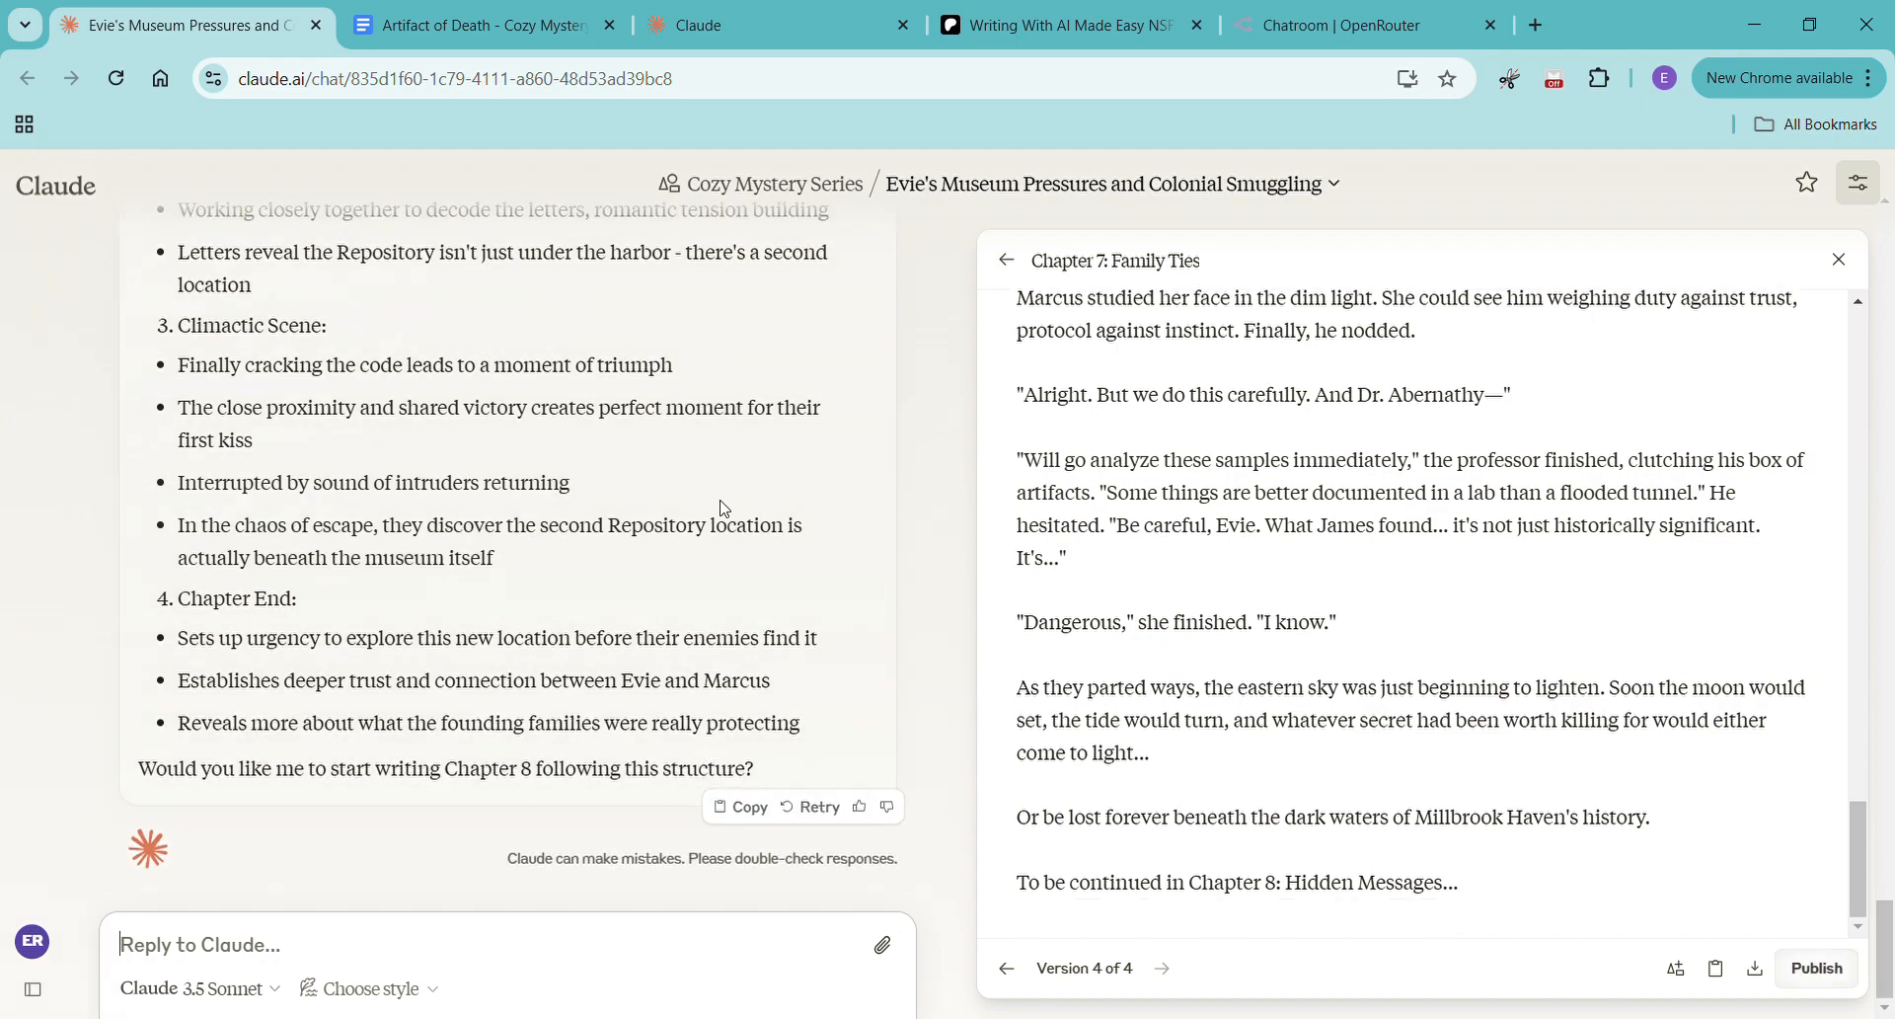
Read through the proposed Chapter 8 structure and send the reply "please start this chapter"
{"action": "scroll", "coordinate": [728, 507], "scroll_direction": "up", "scroll_amount": 2}
{"action": "scroll", "coordinate": [735, 513], "scroll_direction": "up", "scroll_amount": 4}
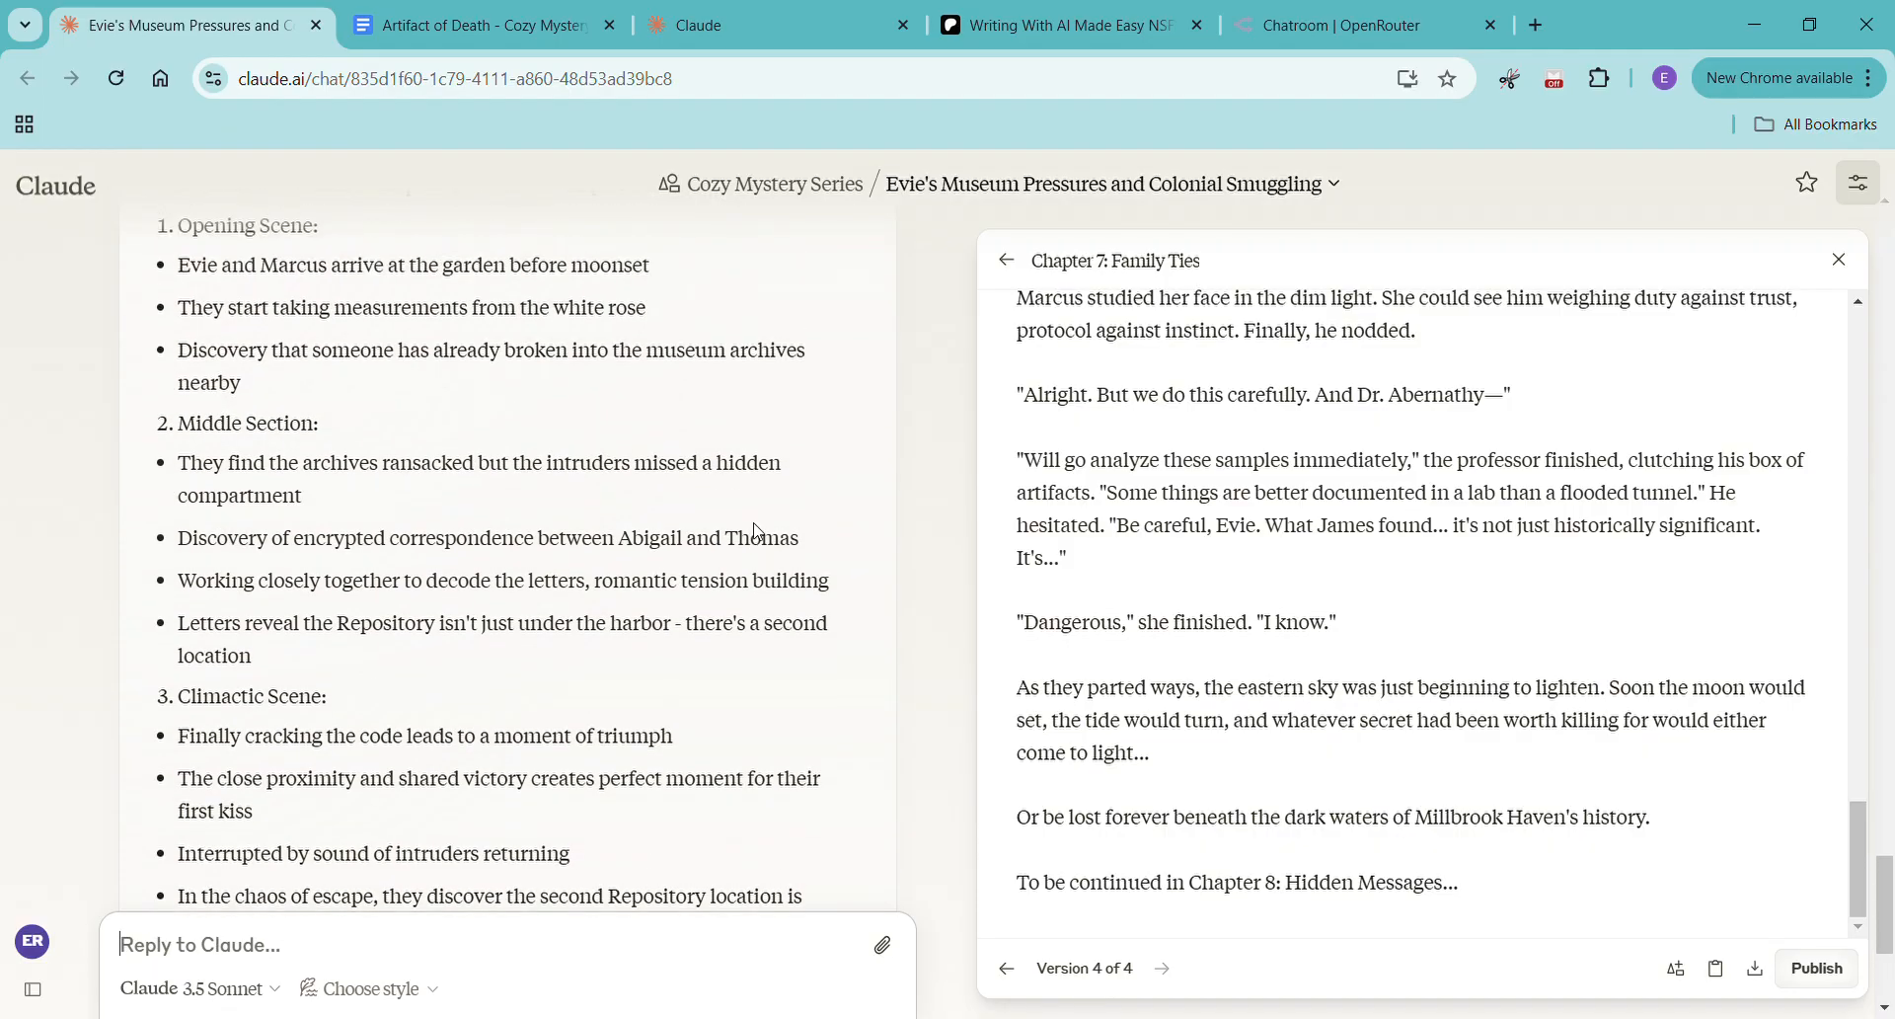
{"action": "scroll", "coordinate": [799, 560], "scroll_direction": "up", "scroll_amount": 5}
{"action": "scroll", "coordinate": [805, 567], "scroll_direction": "up", "scroll_amount": 4}
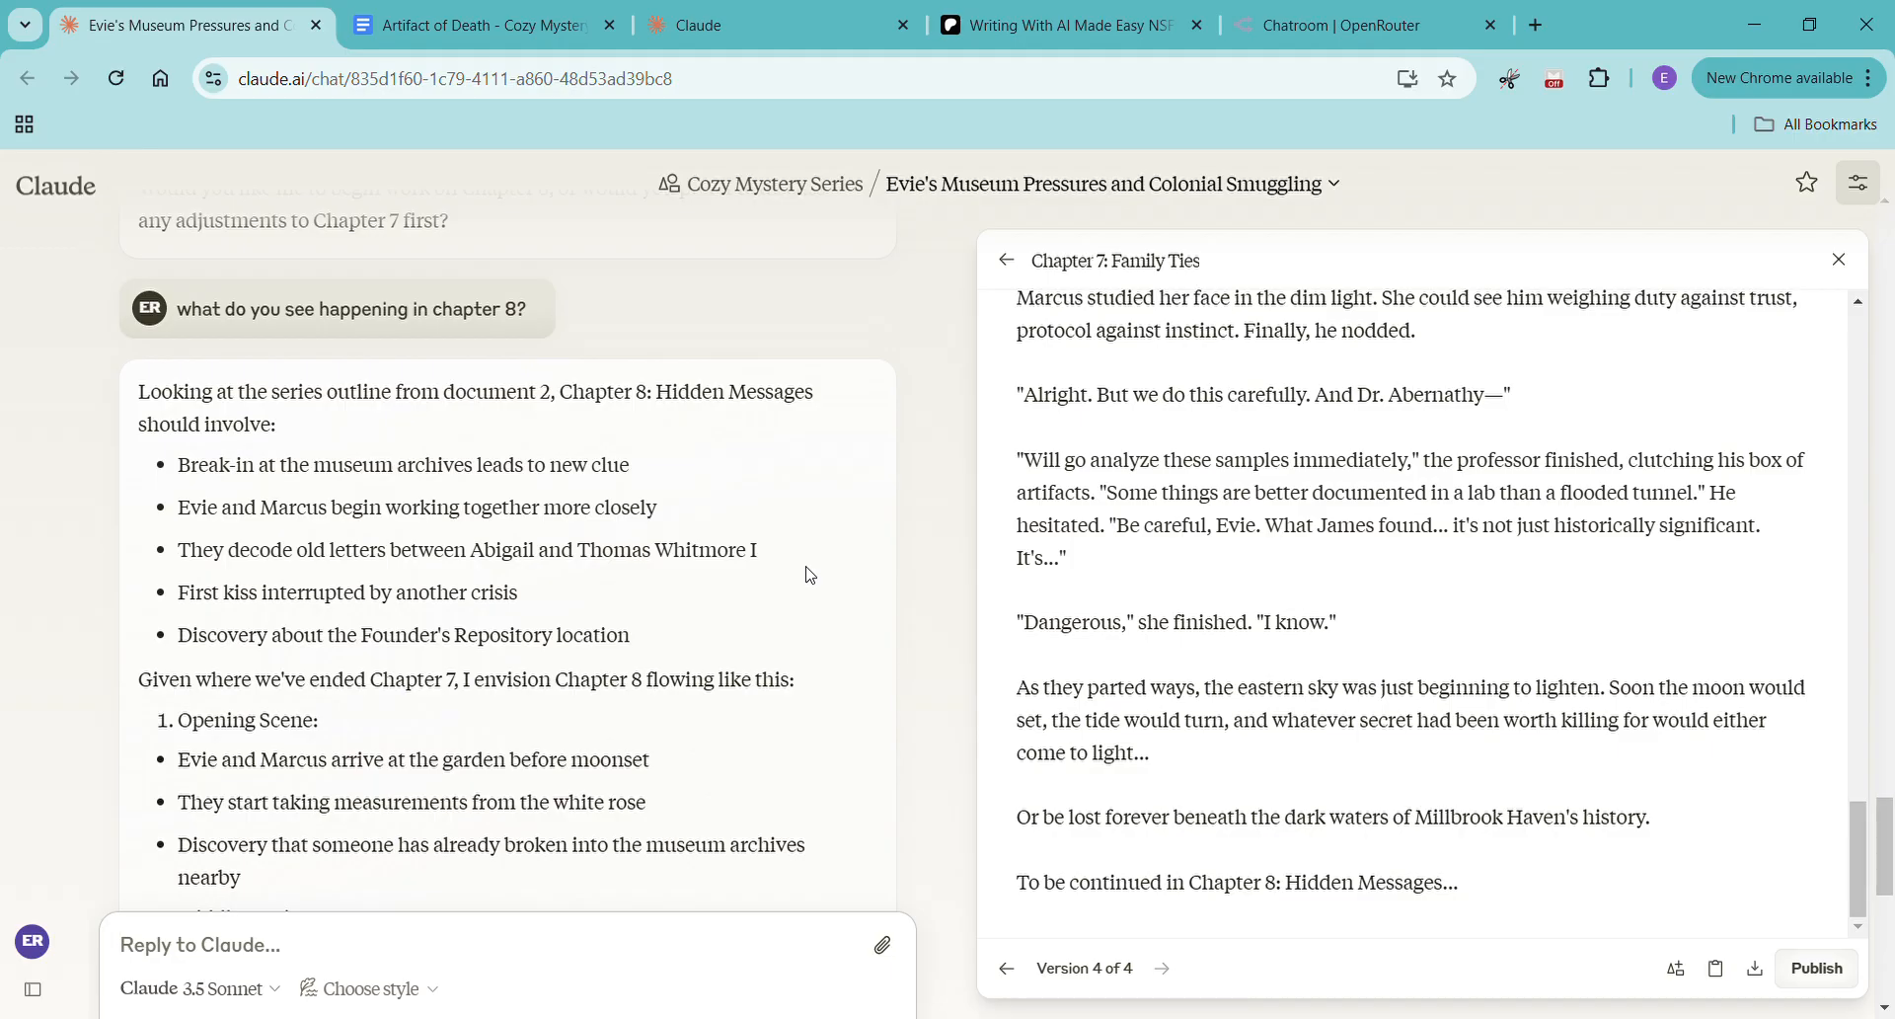
{"action": "scroll", "coordinate": [812, 575], "scroll_direction": "down", "scroll_amount": 9}
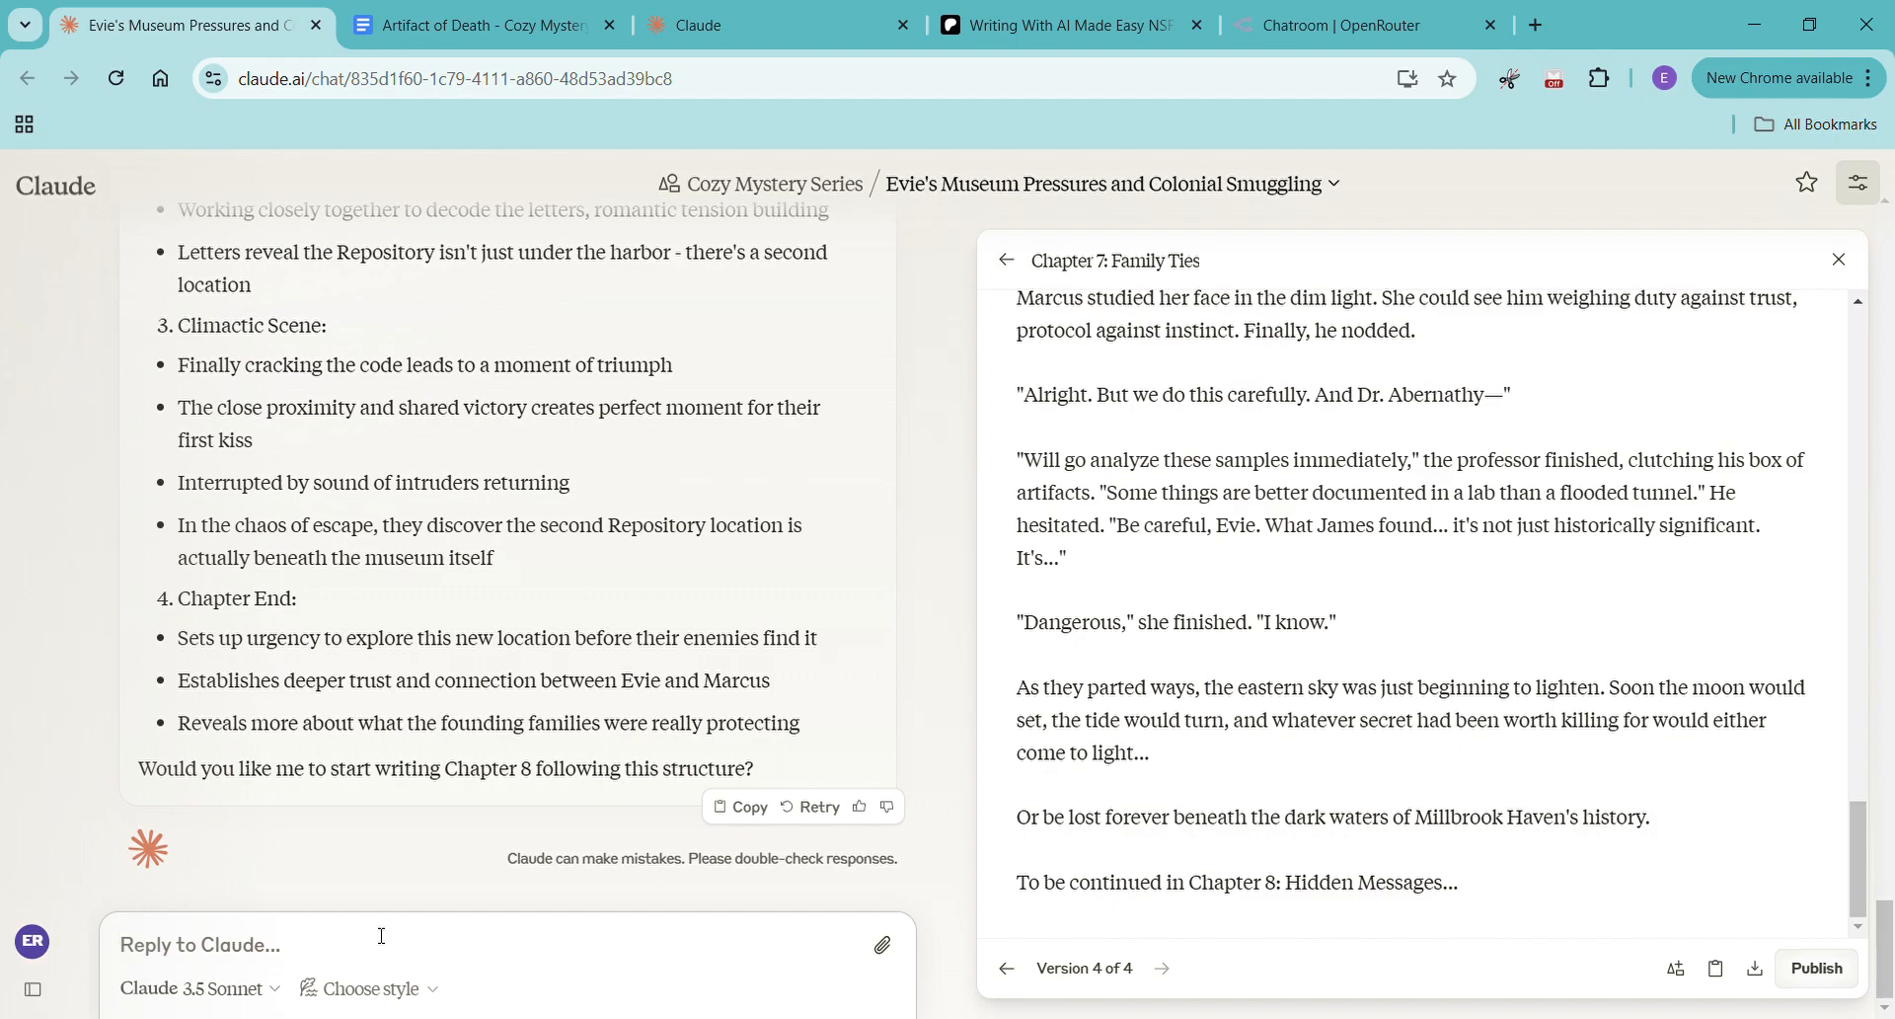
{"action": "type", "text": "pleas"}
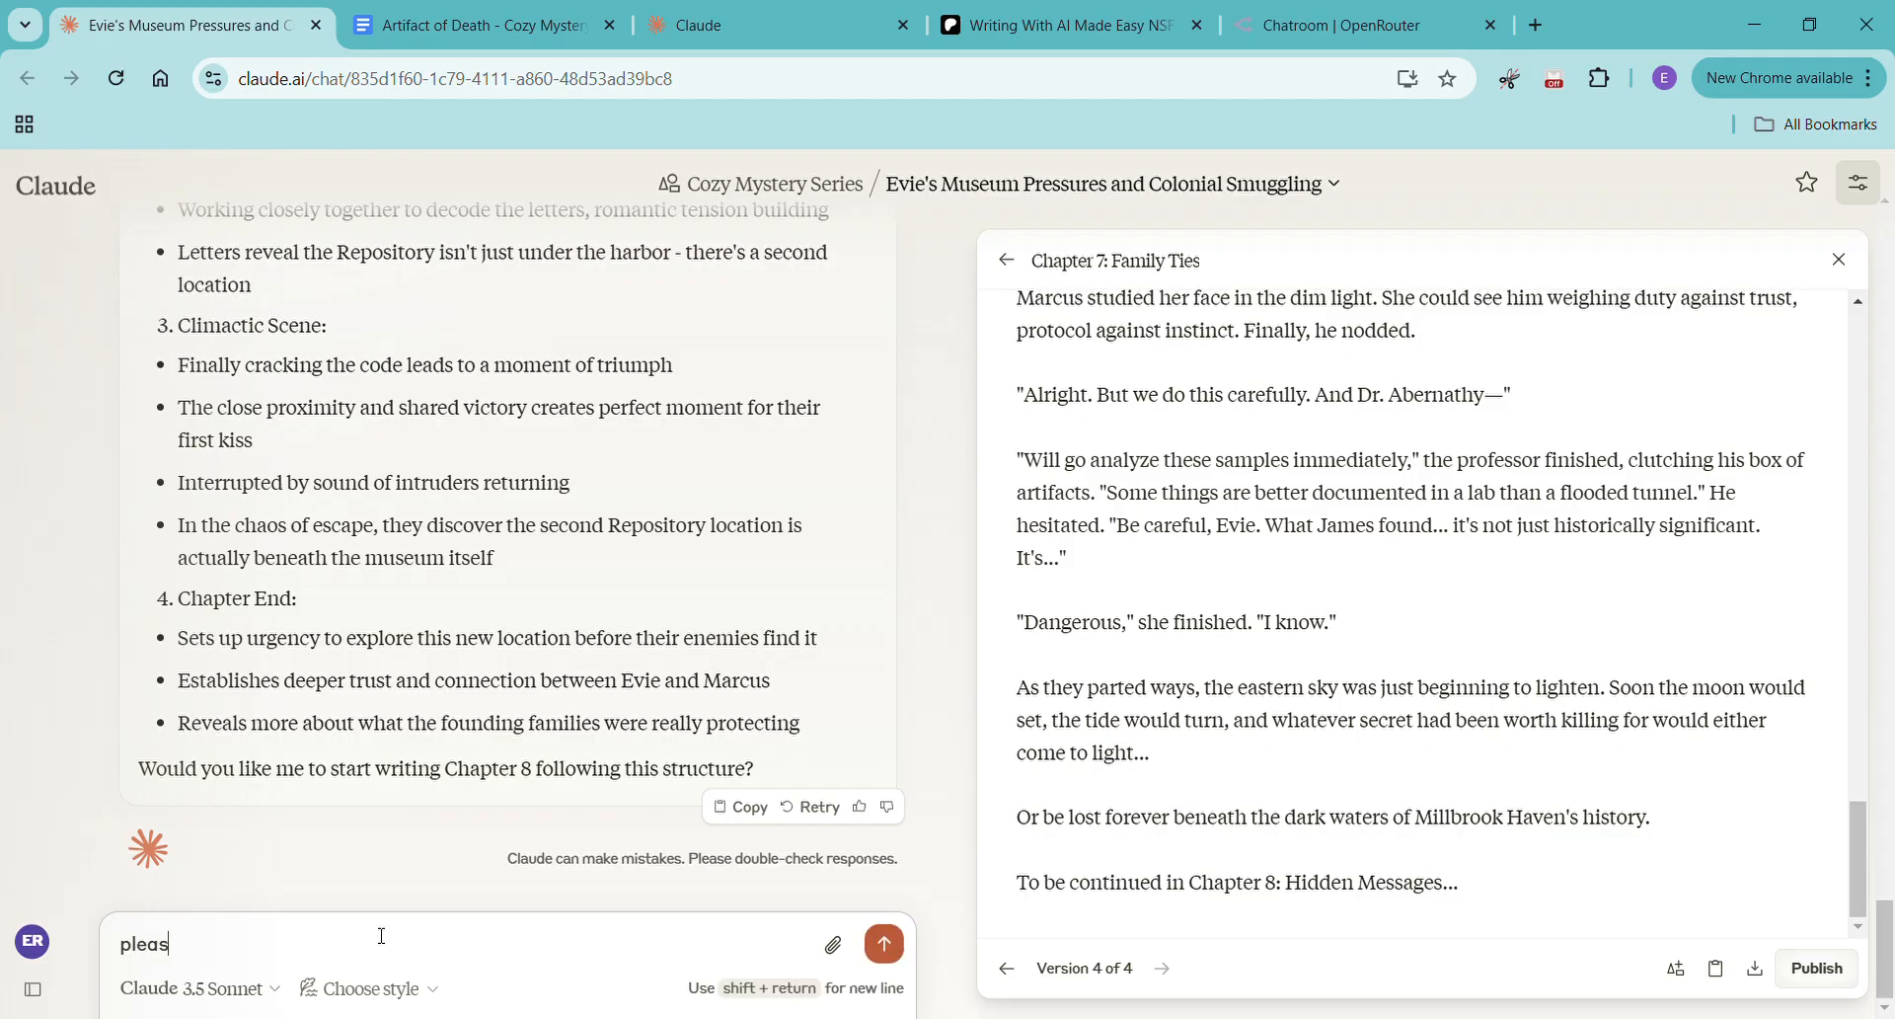
{"action": "type", "text": "e start this chapter"}
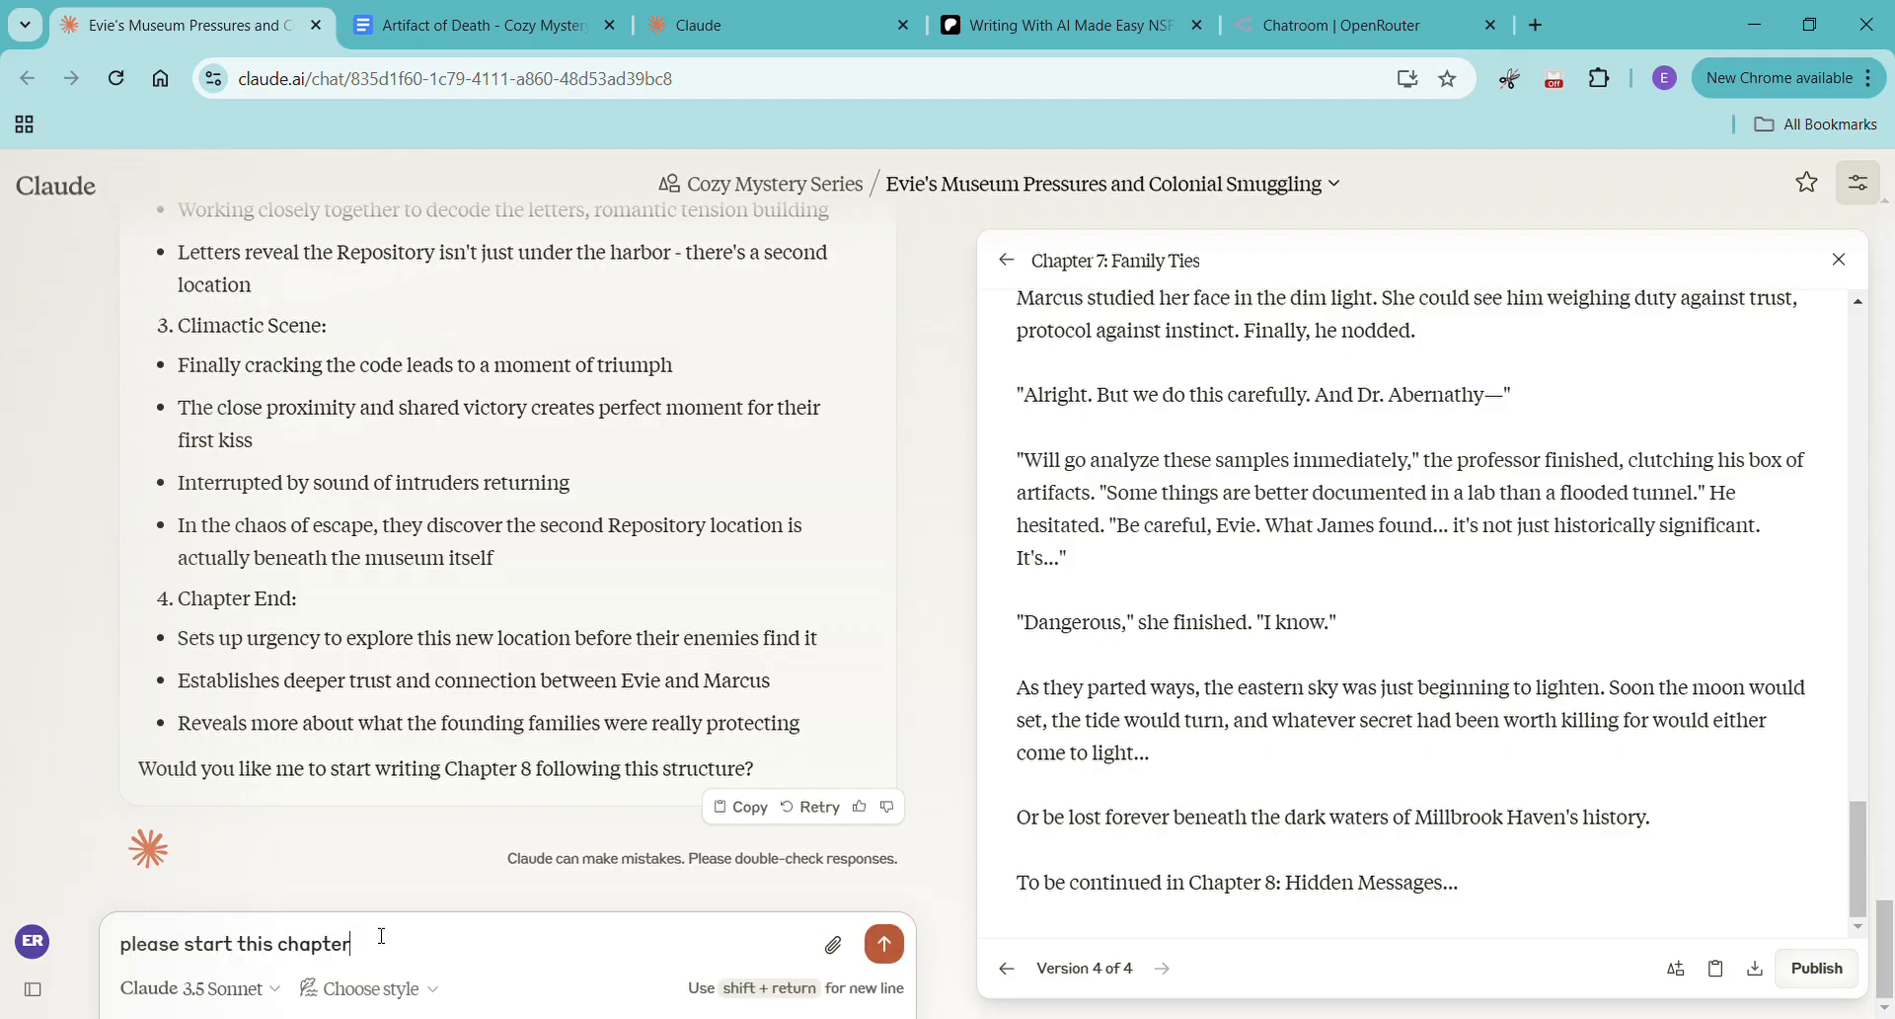
{"action": "key", "text": "Return"}
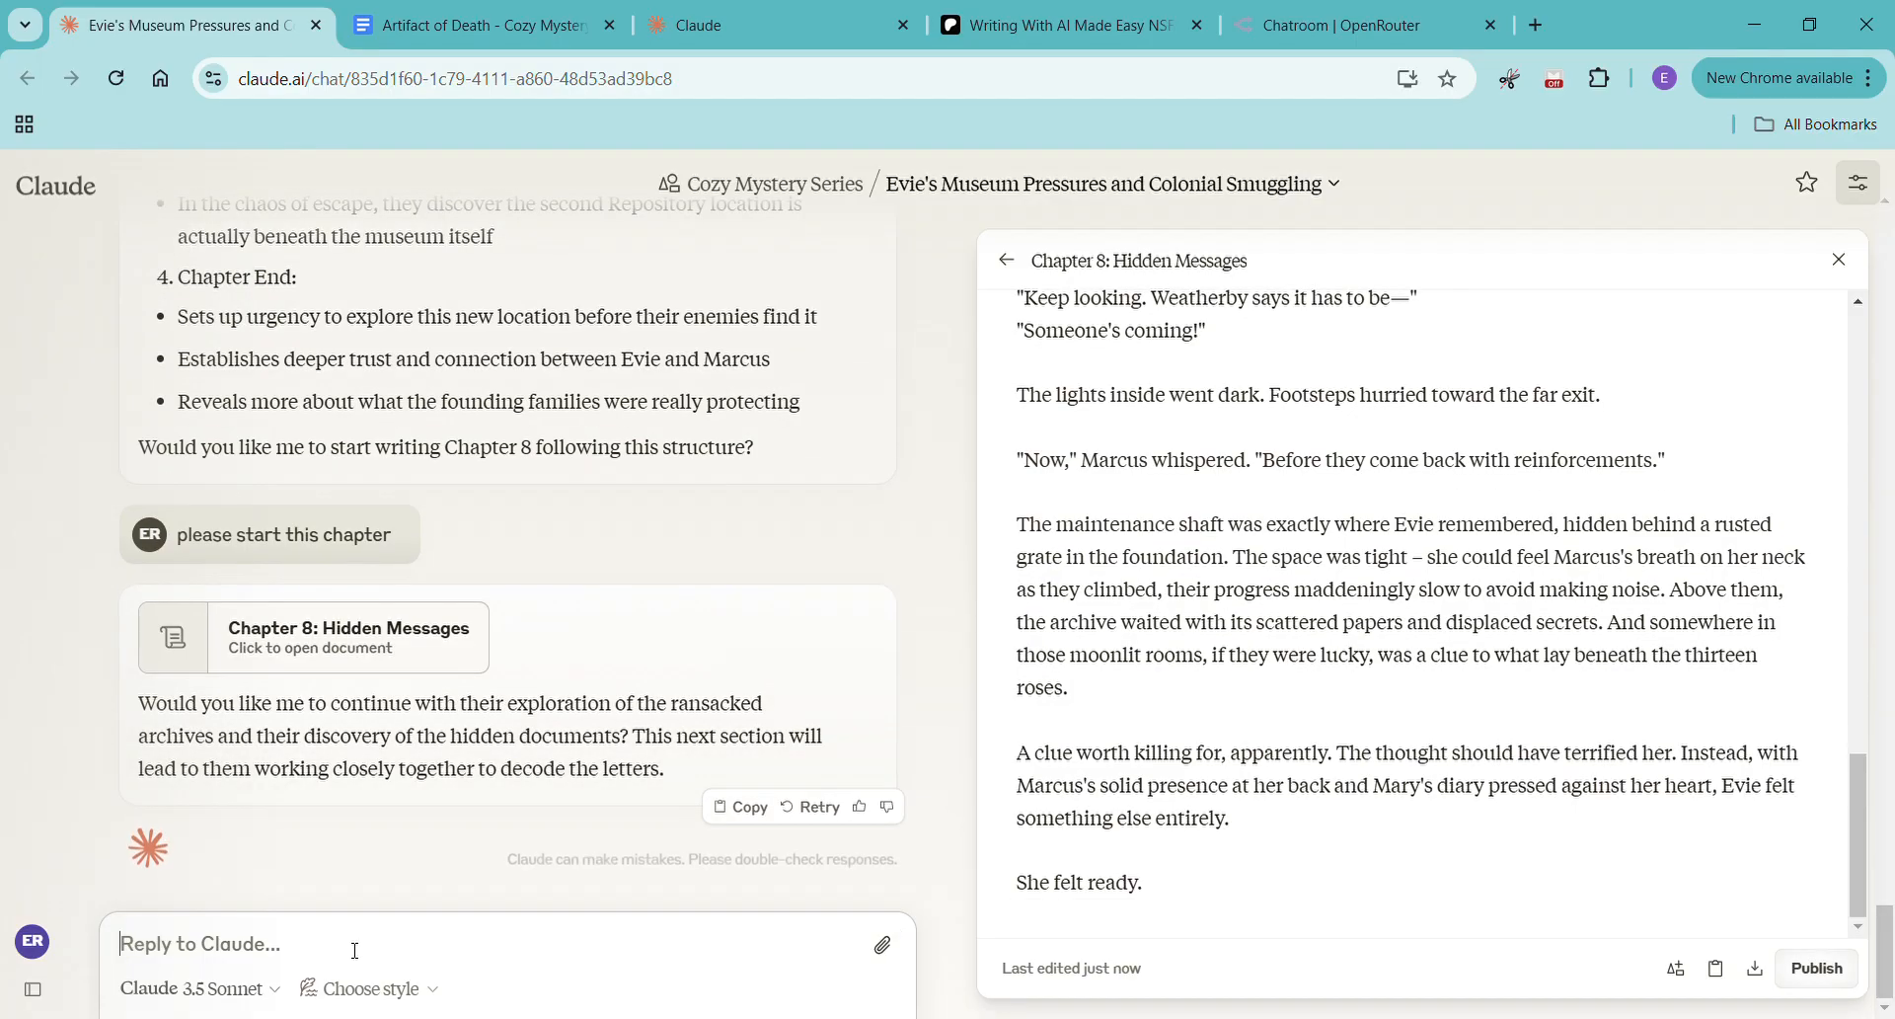
Ask for feedback on the drafted chapter with the message "what do you think of this opening?"
{"action": "type", "text": "wh"}
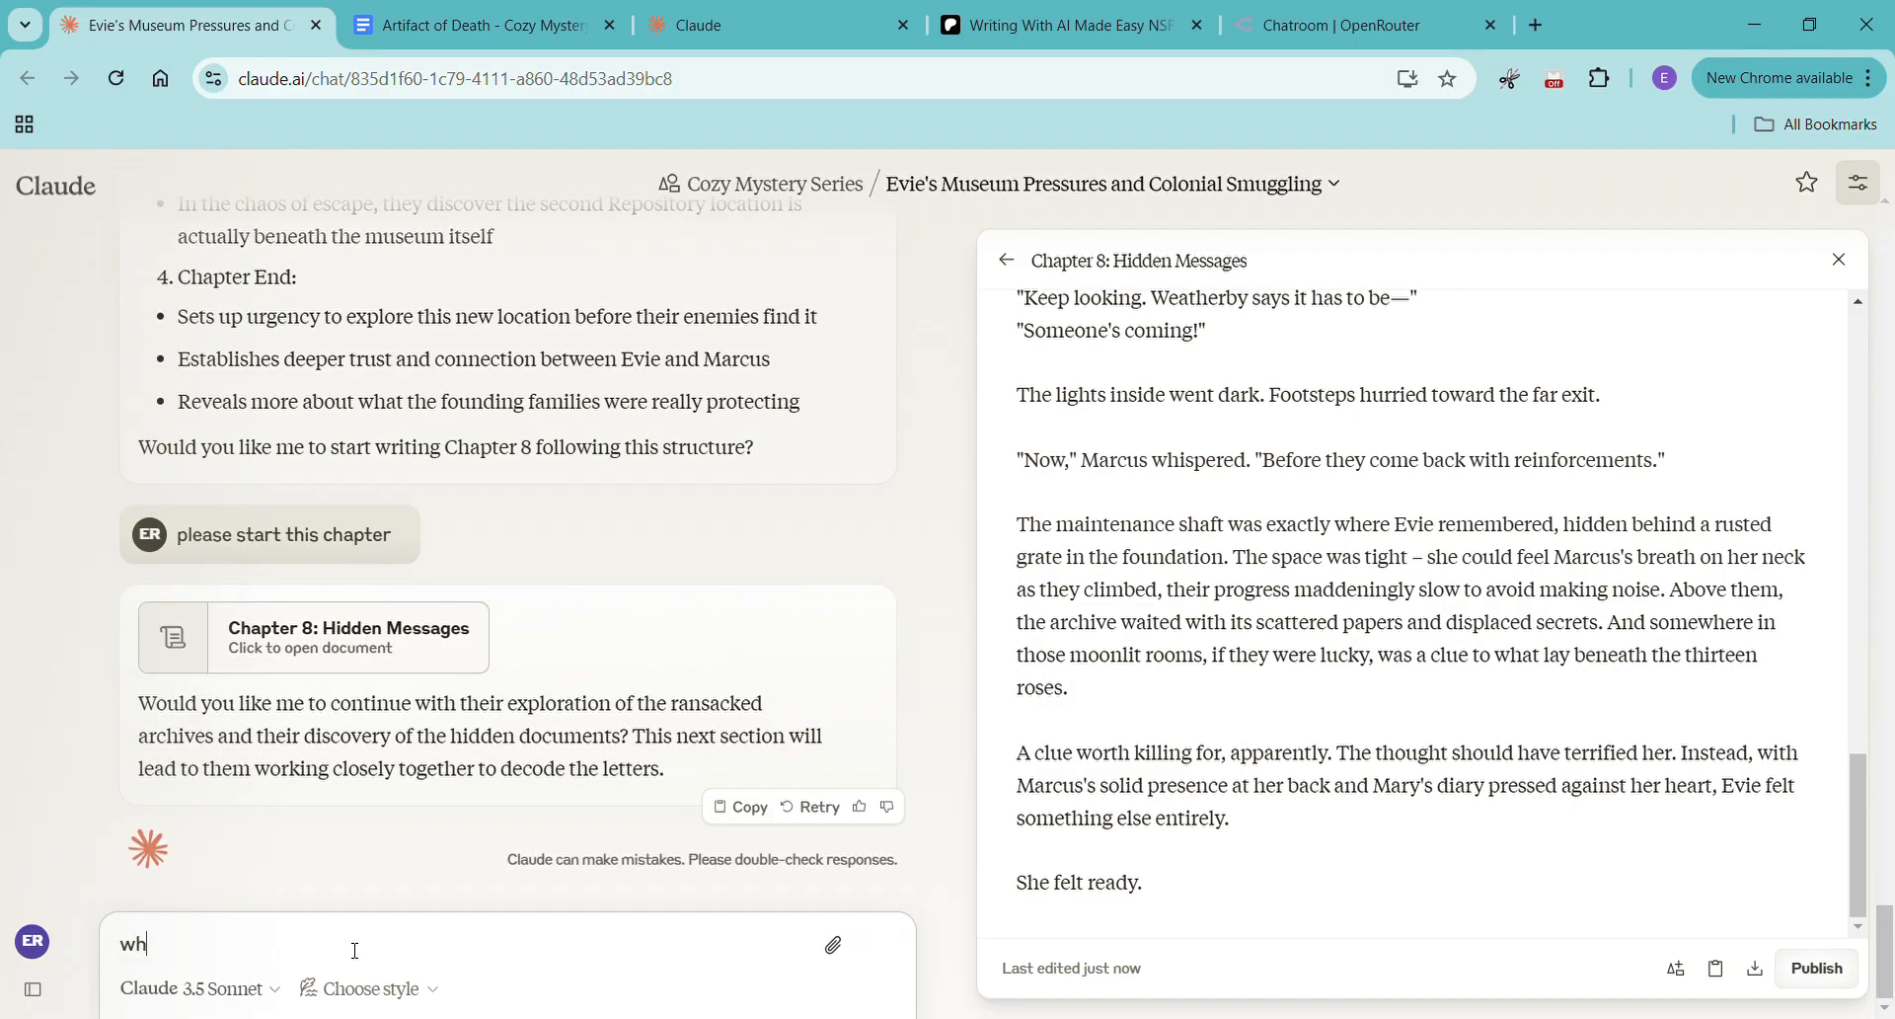
{"action": "type", "text": "at do you think of"}
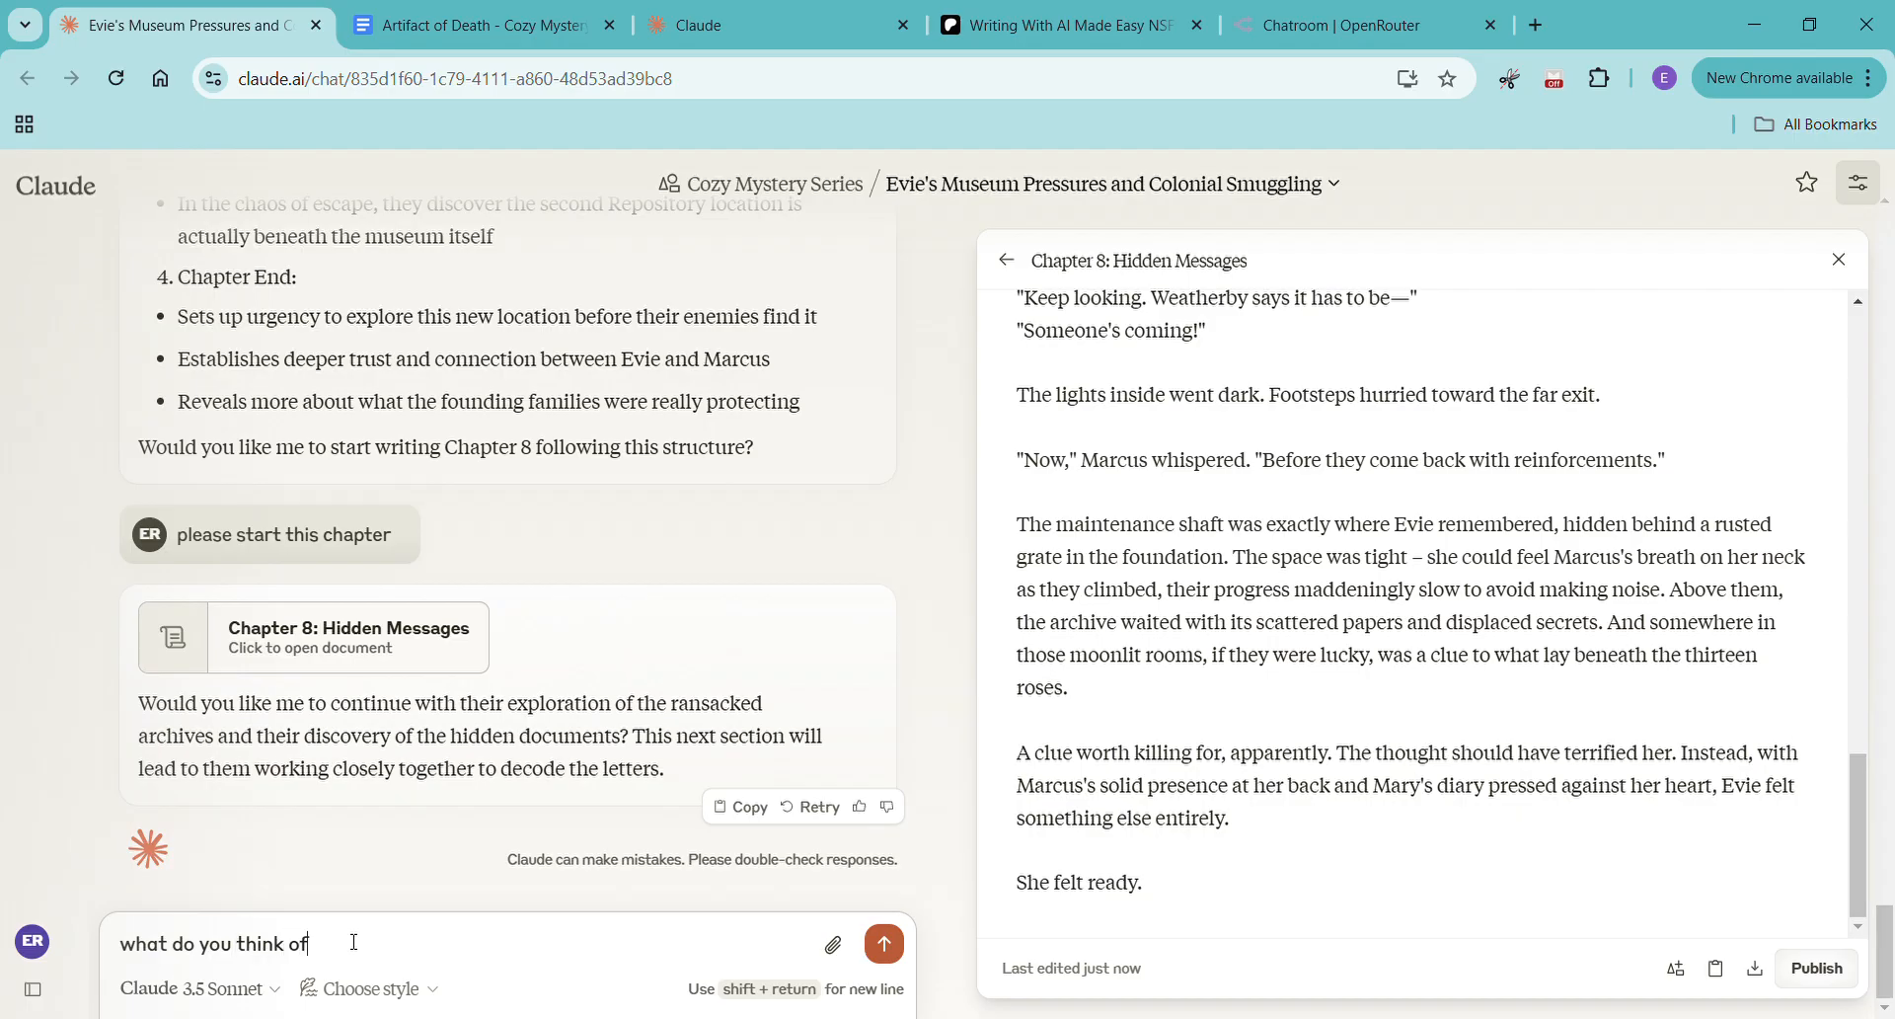
{"action": "type", "text": " this opening?"}
{"action": "key", "text": "Return"}
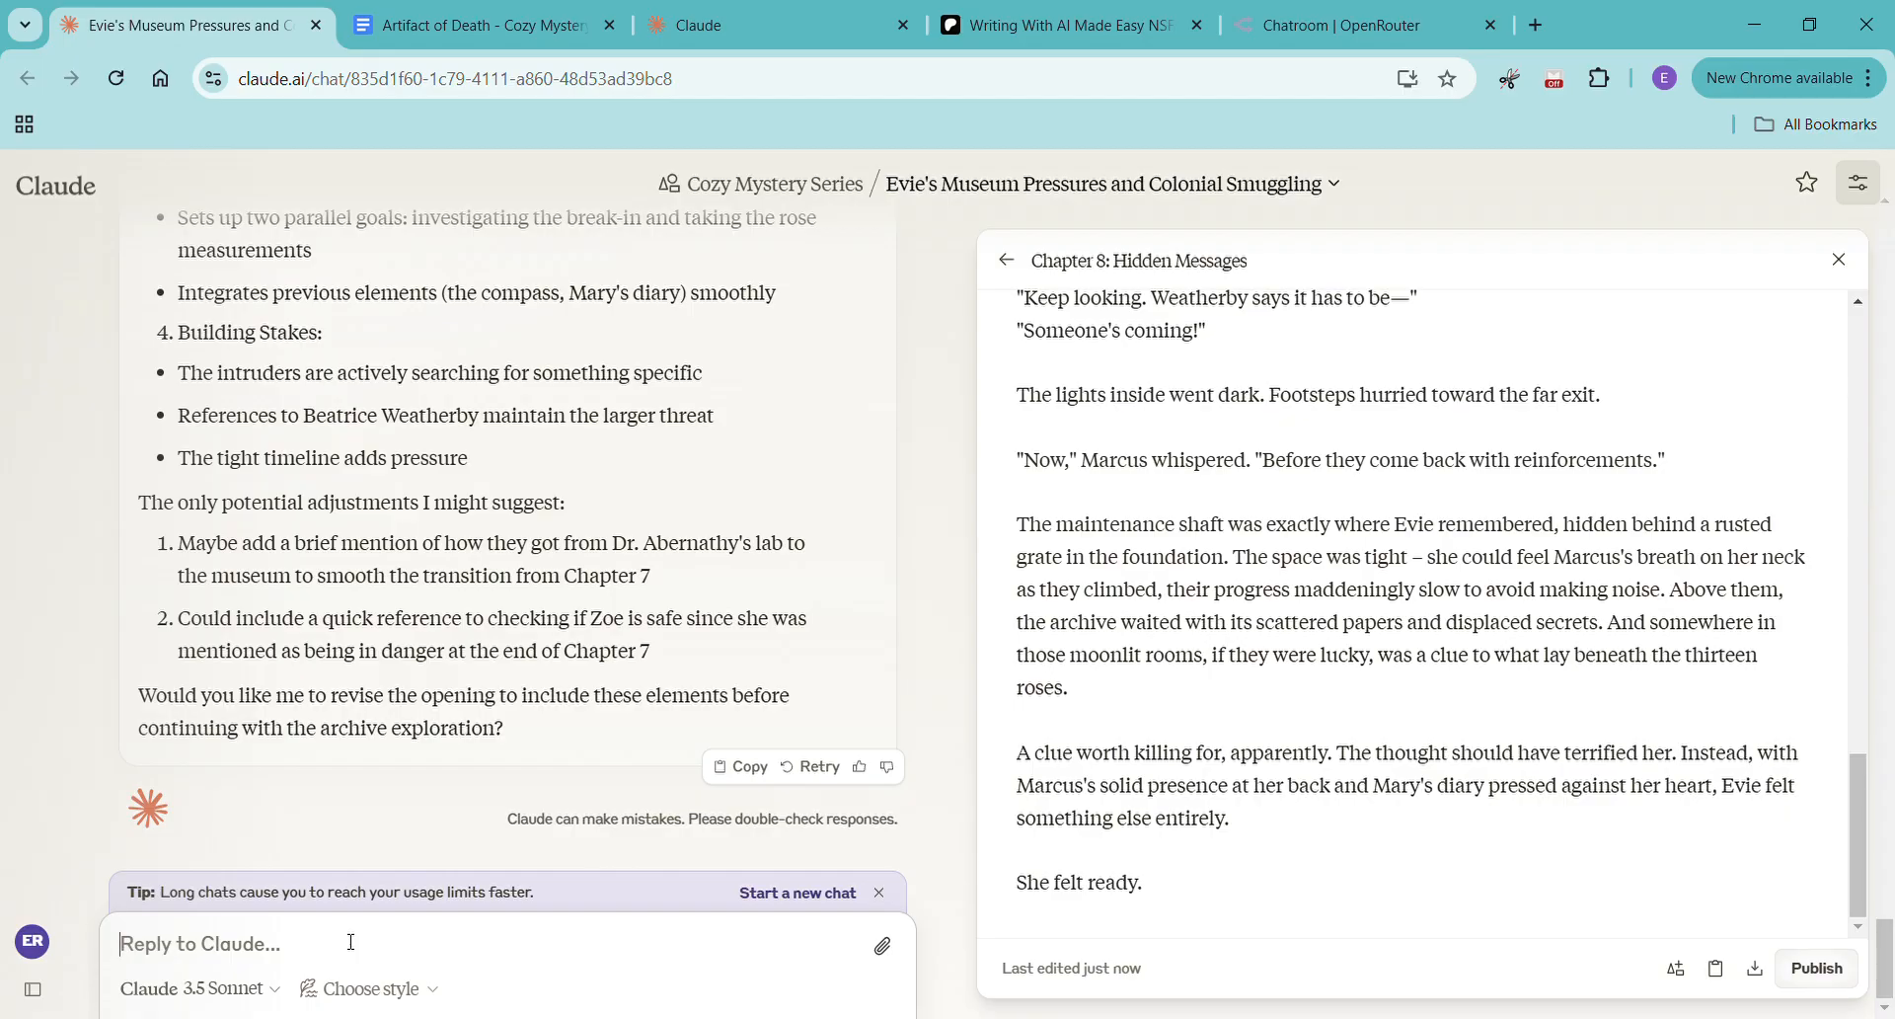
Request the suggested adjustments to the opening with the message "let's revise with those changes"
{"action": "type", "text": "let's revis"}
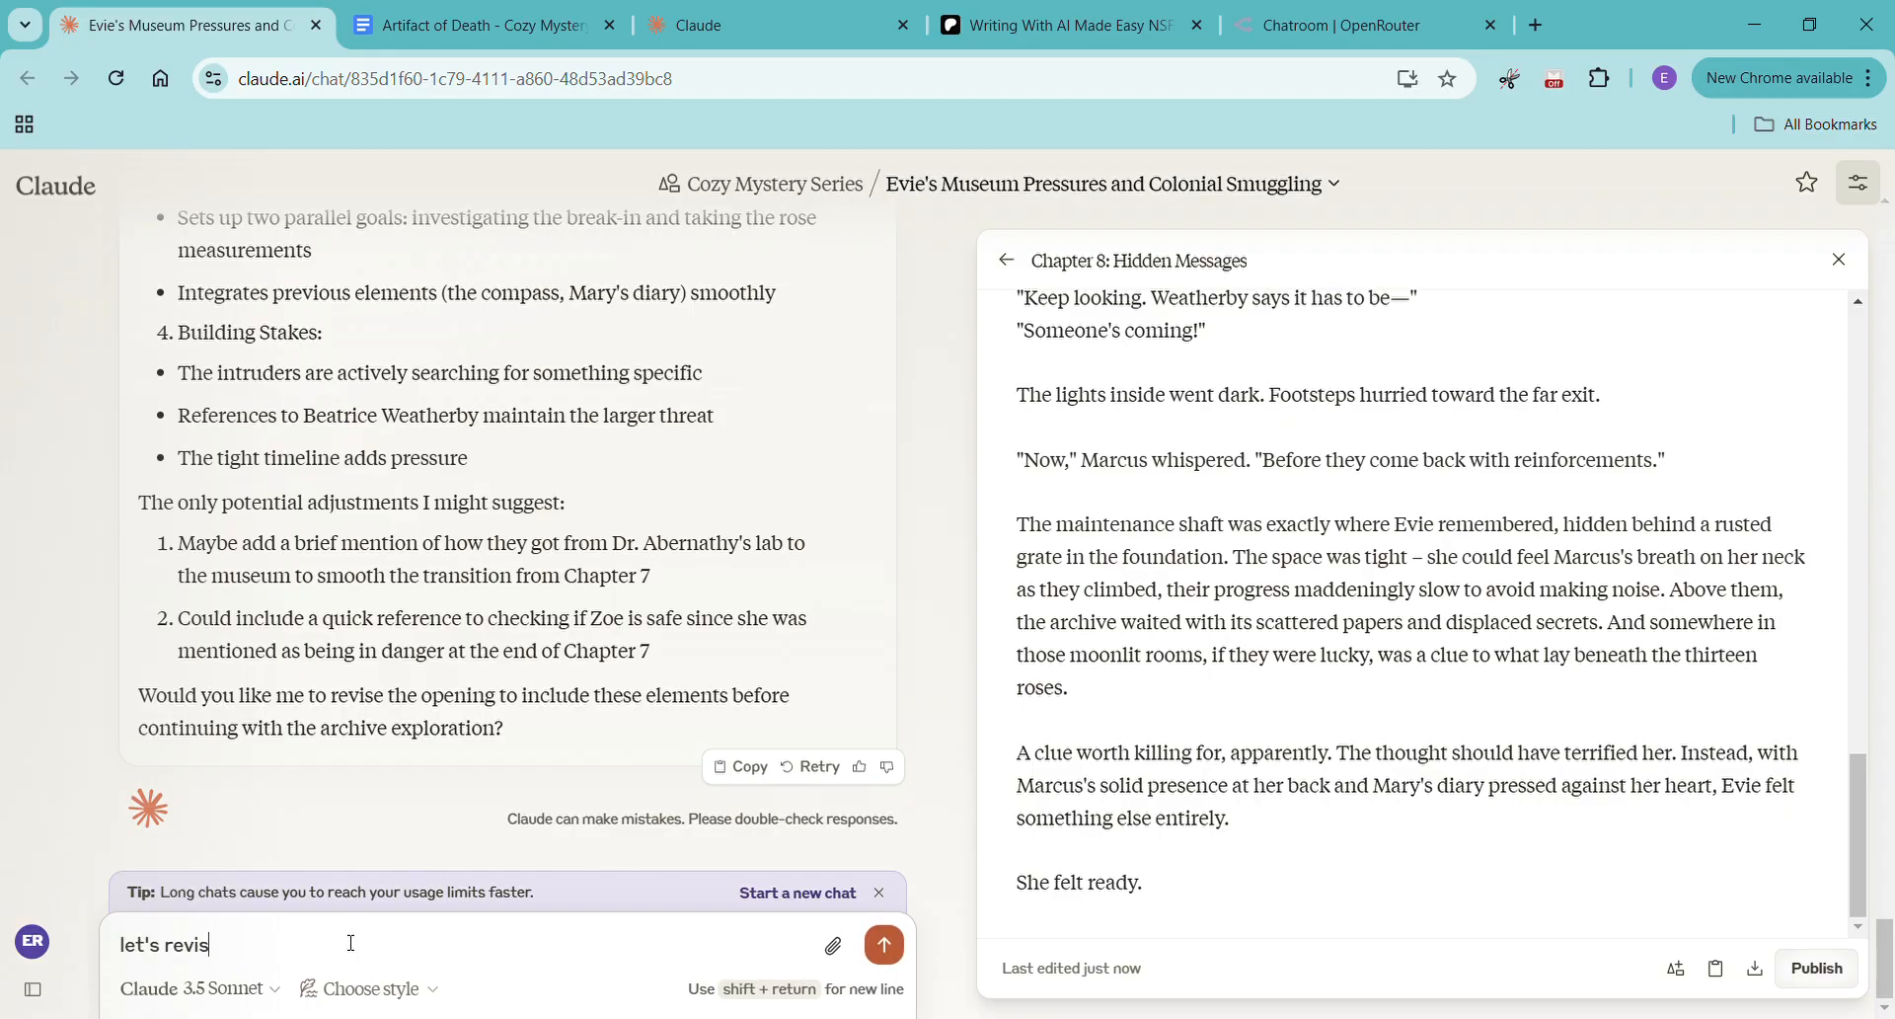
{"action": "type", "text": "e with those changes"}
{"action": "key", "text": "Return"}
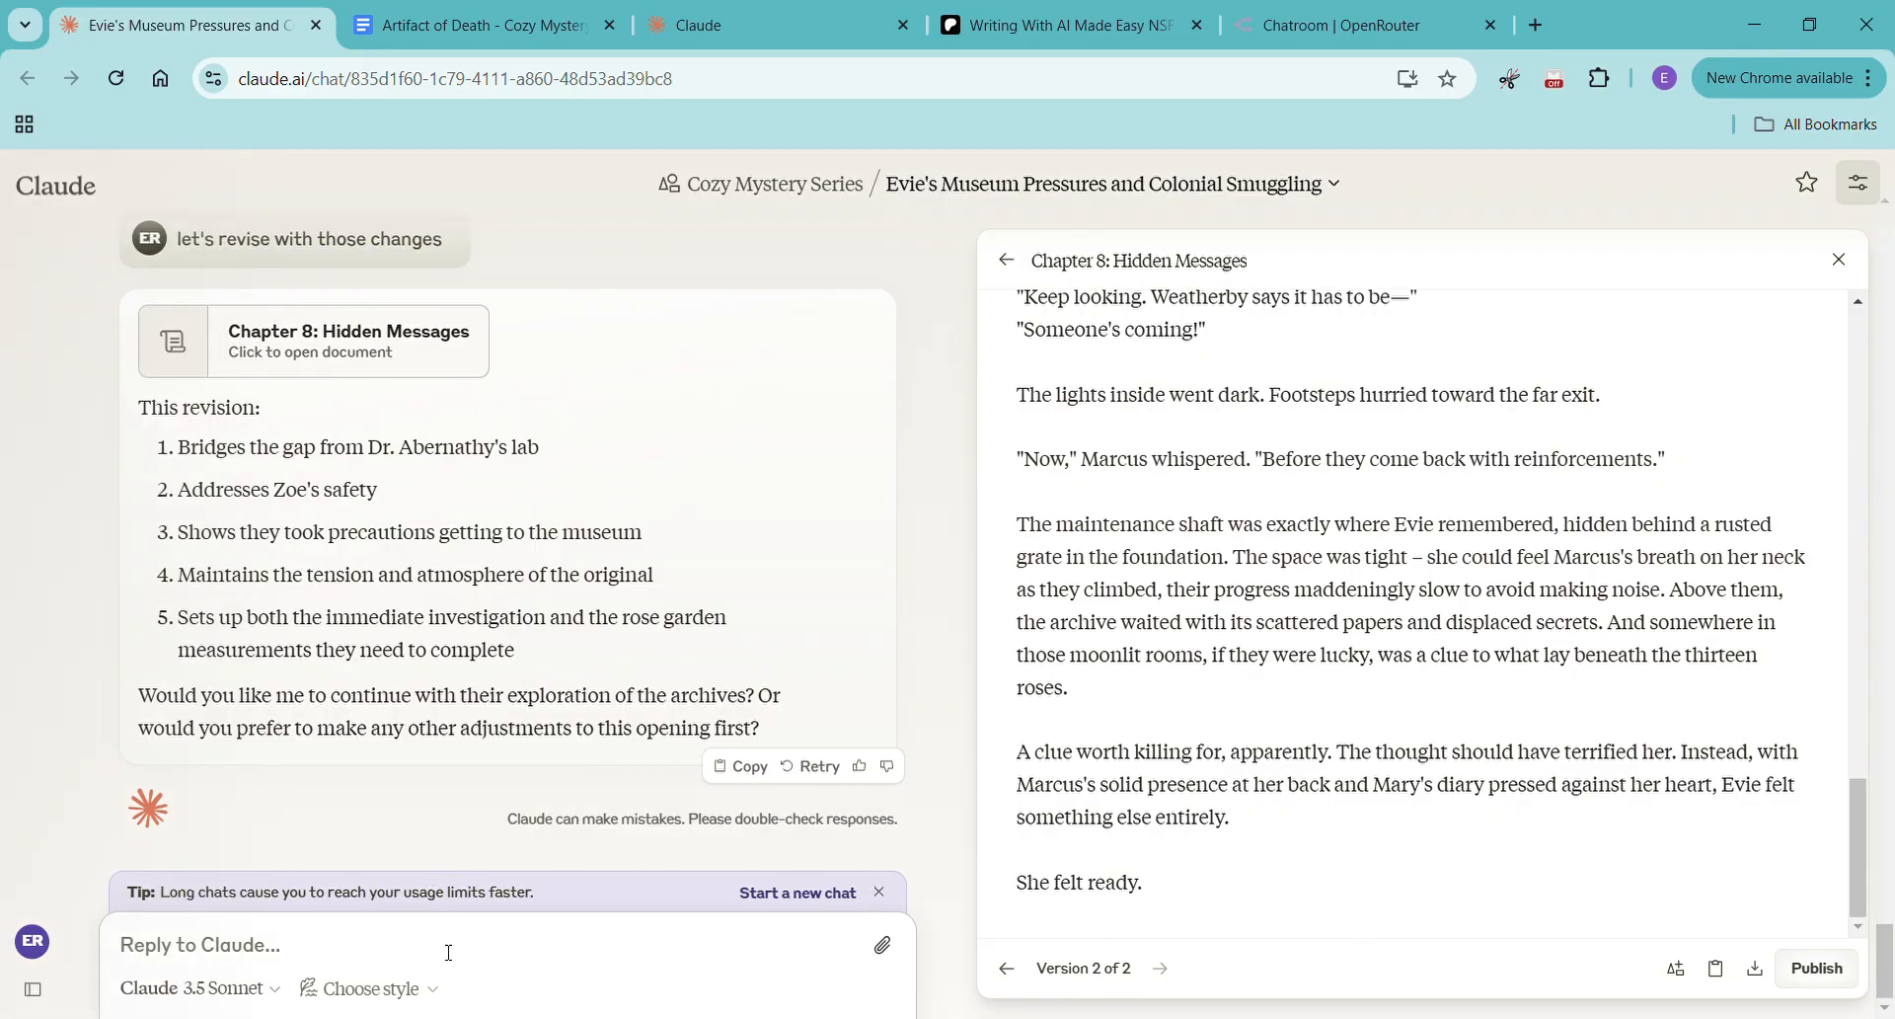
Copy the revised Chapter 8 opening's contents and send the message "thank you please continue the chapter"
{"action": "type", "text": "thank "}
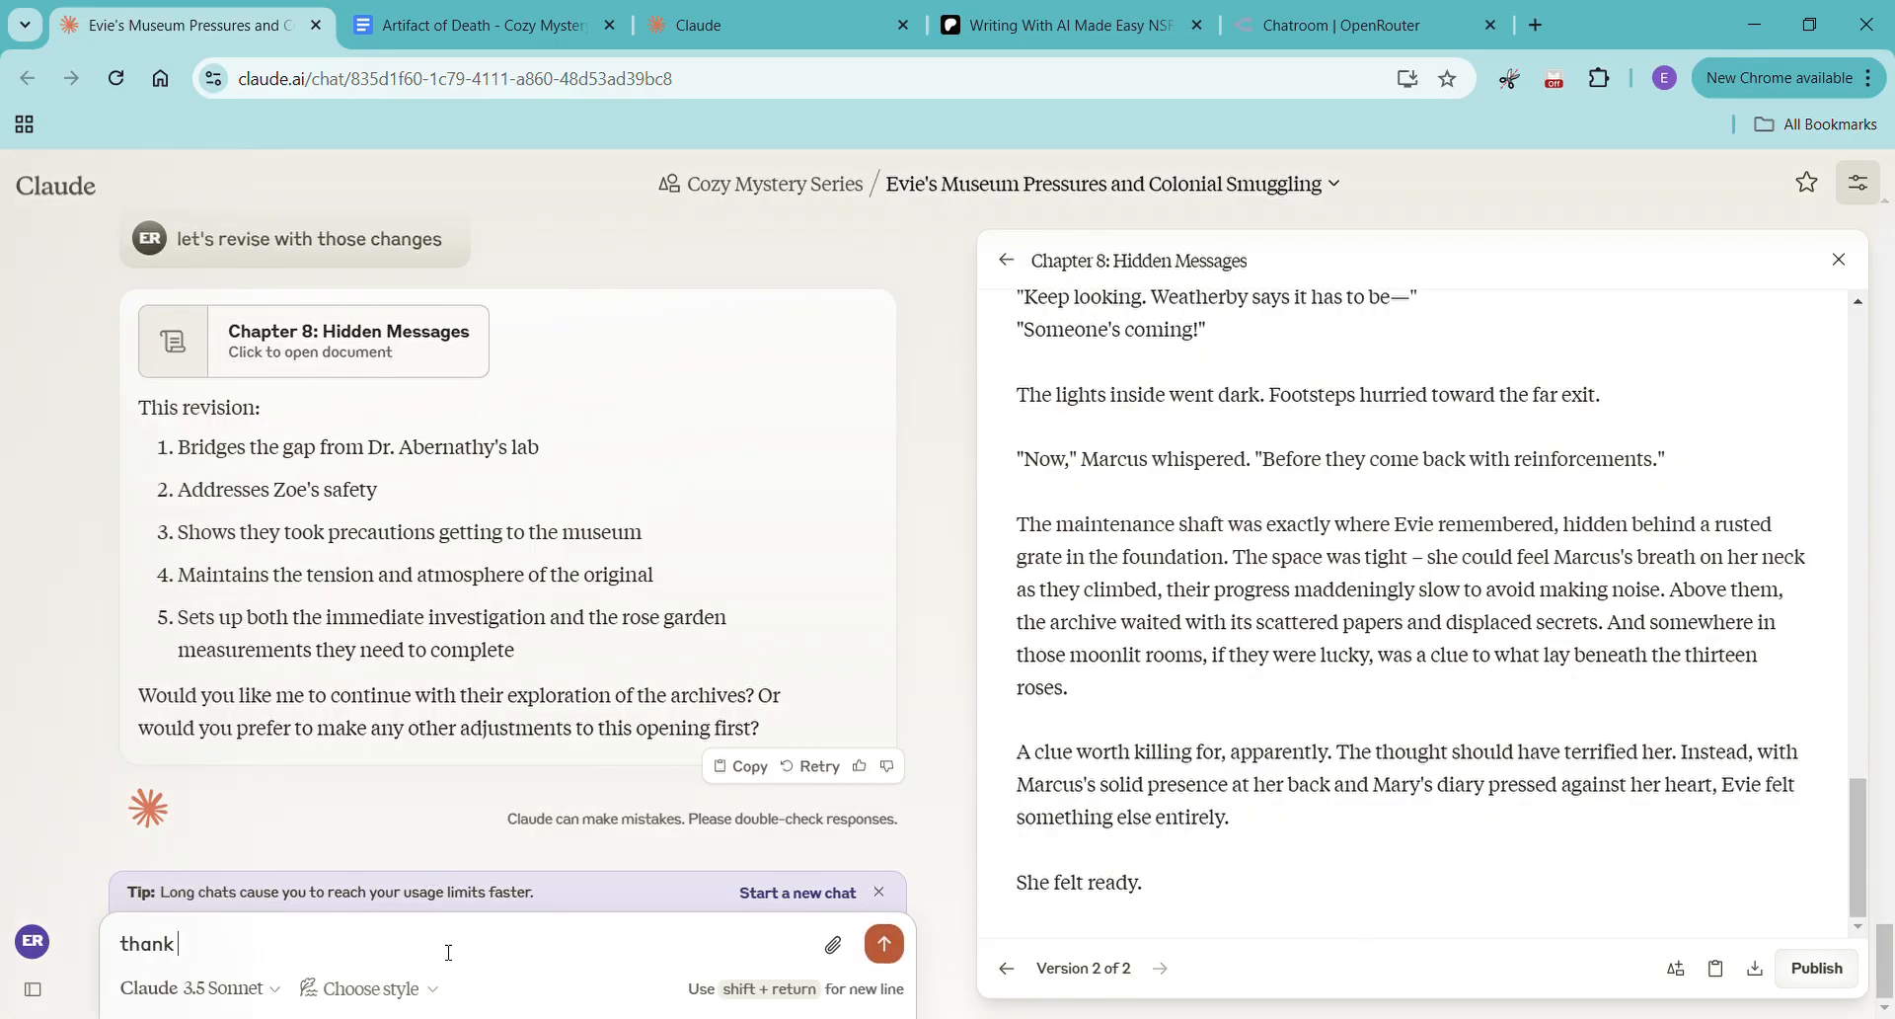
{"action": "type", "text": "you please continue the chapter"}
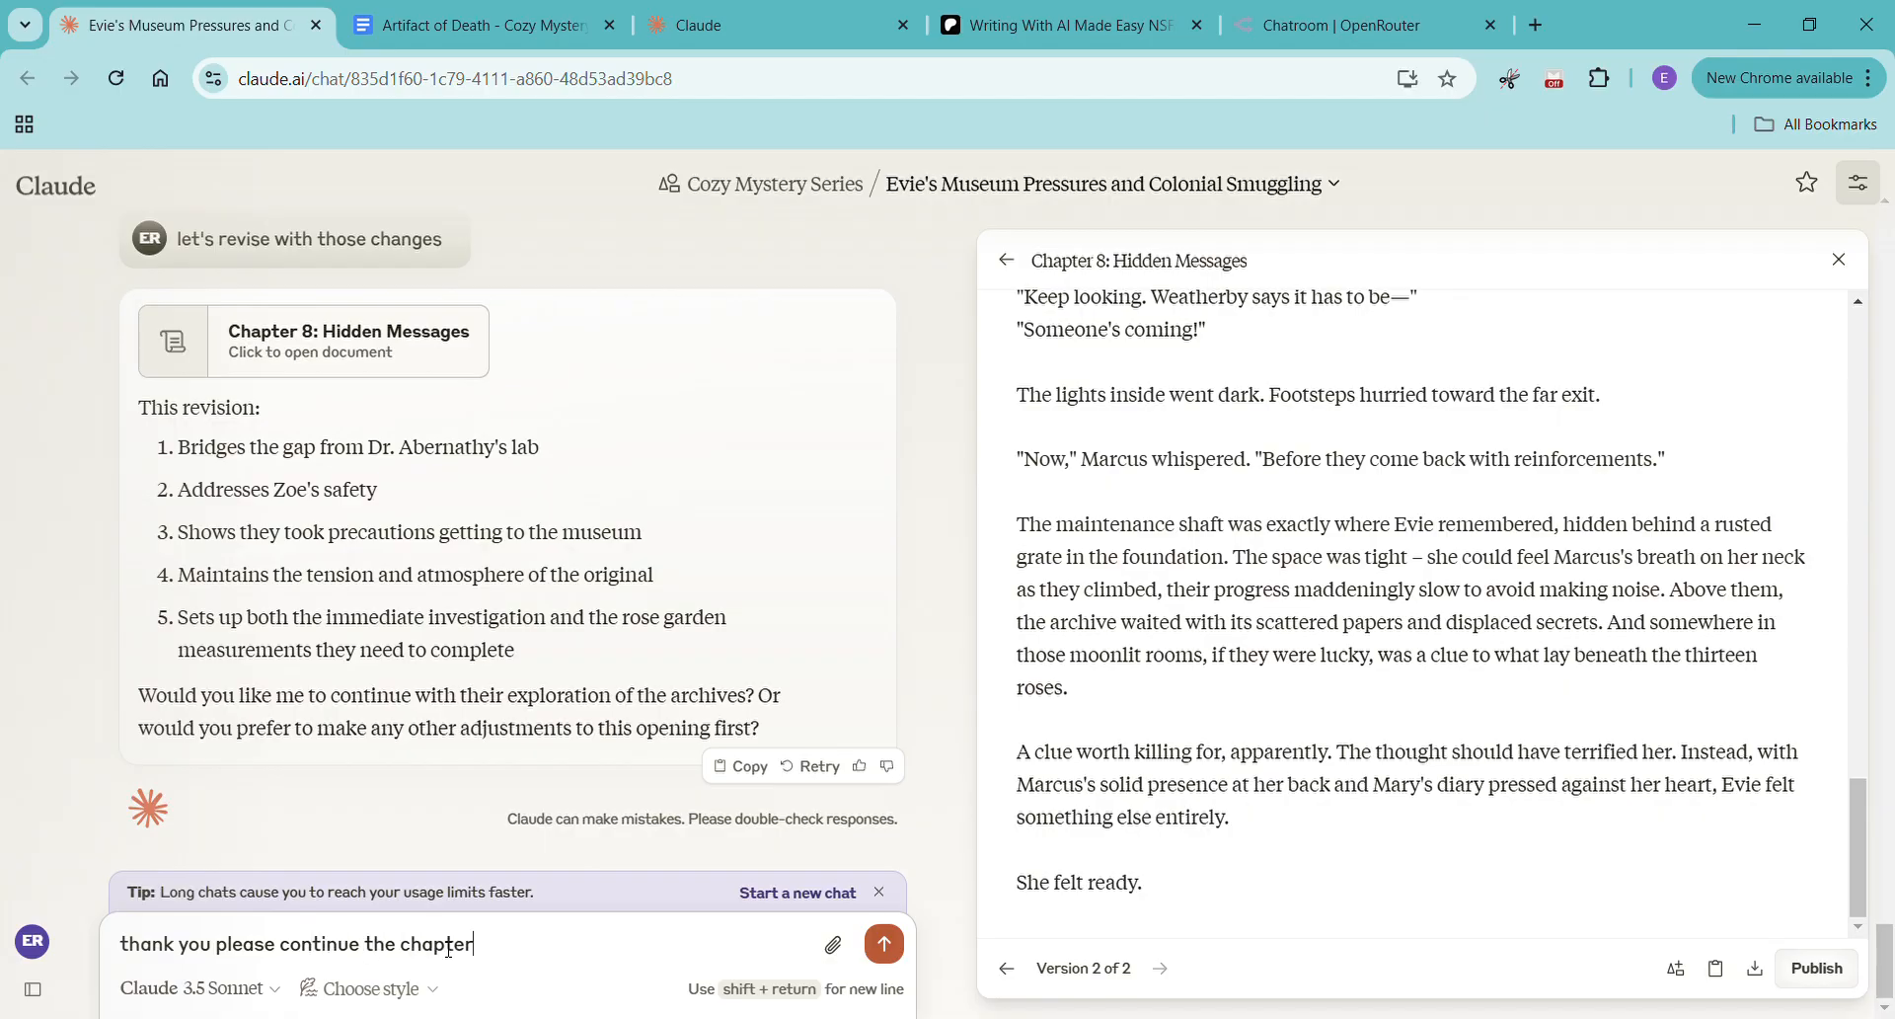
{"action": "left_click", "coordinate": [1730, 975]}
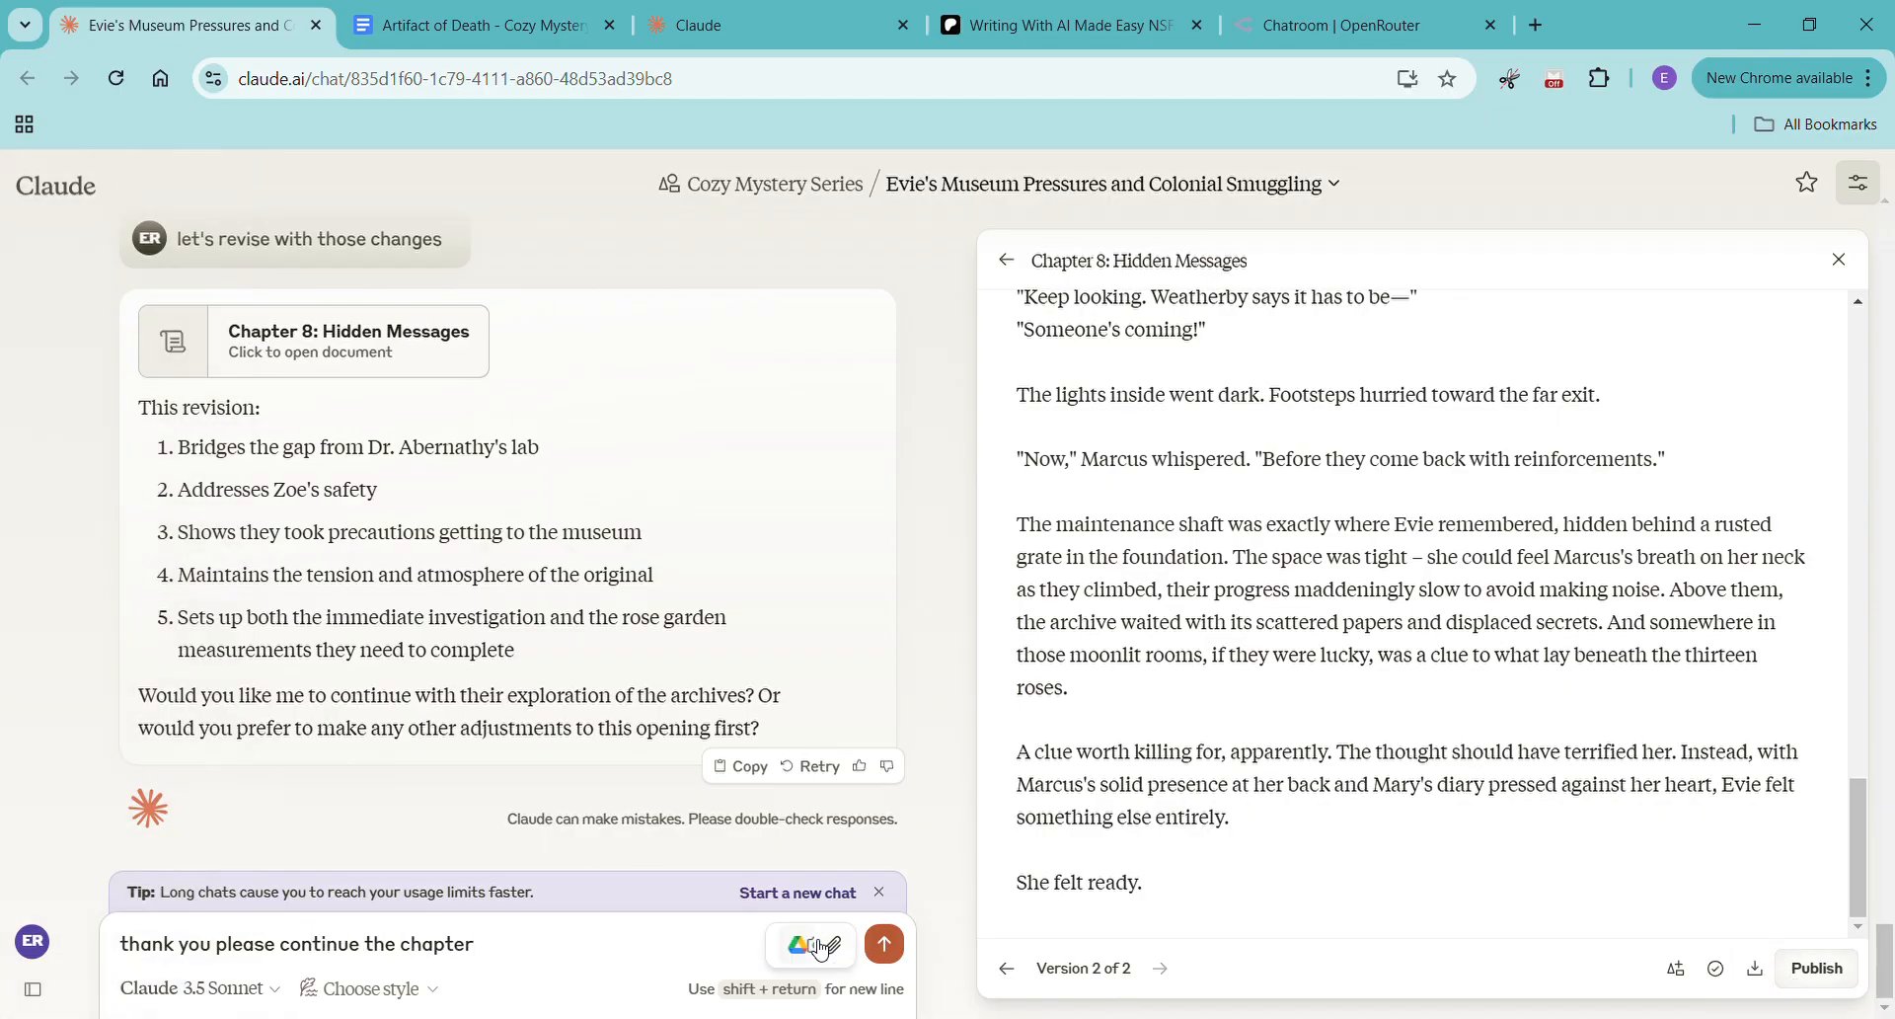
{"action": "key", "text": "Return"}
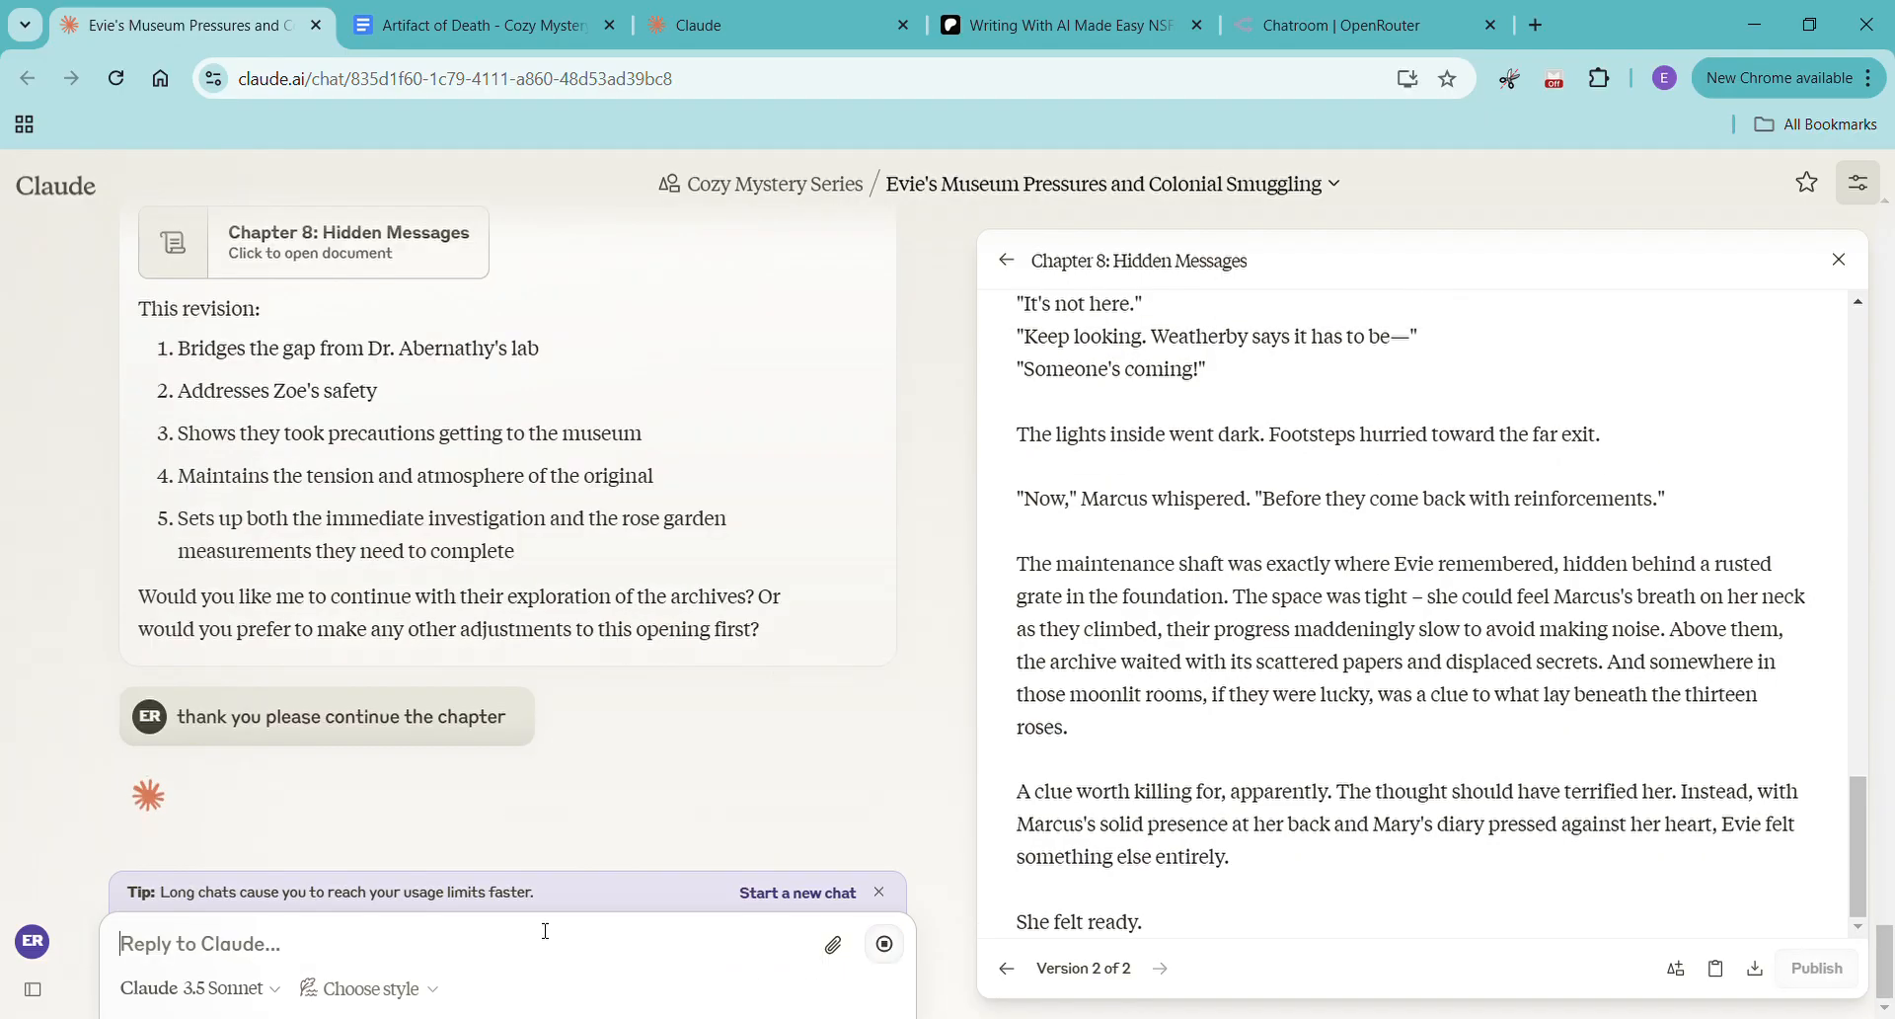
Switch to the Artifact of Death manuscript in Google Docs and paste the copied Chapter 8 opening on a new page after Chapter 7
{"action": "left_click", "coordinate": [481, 26]}
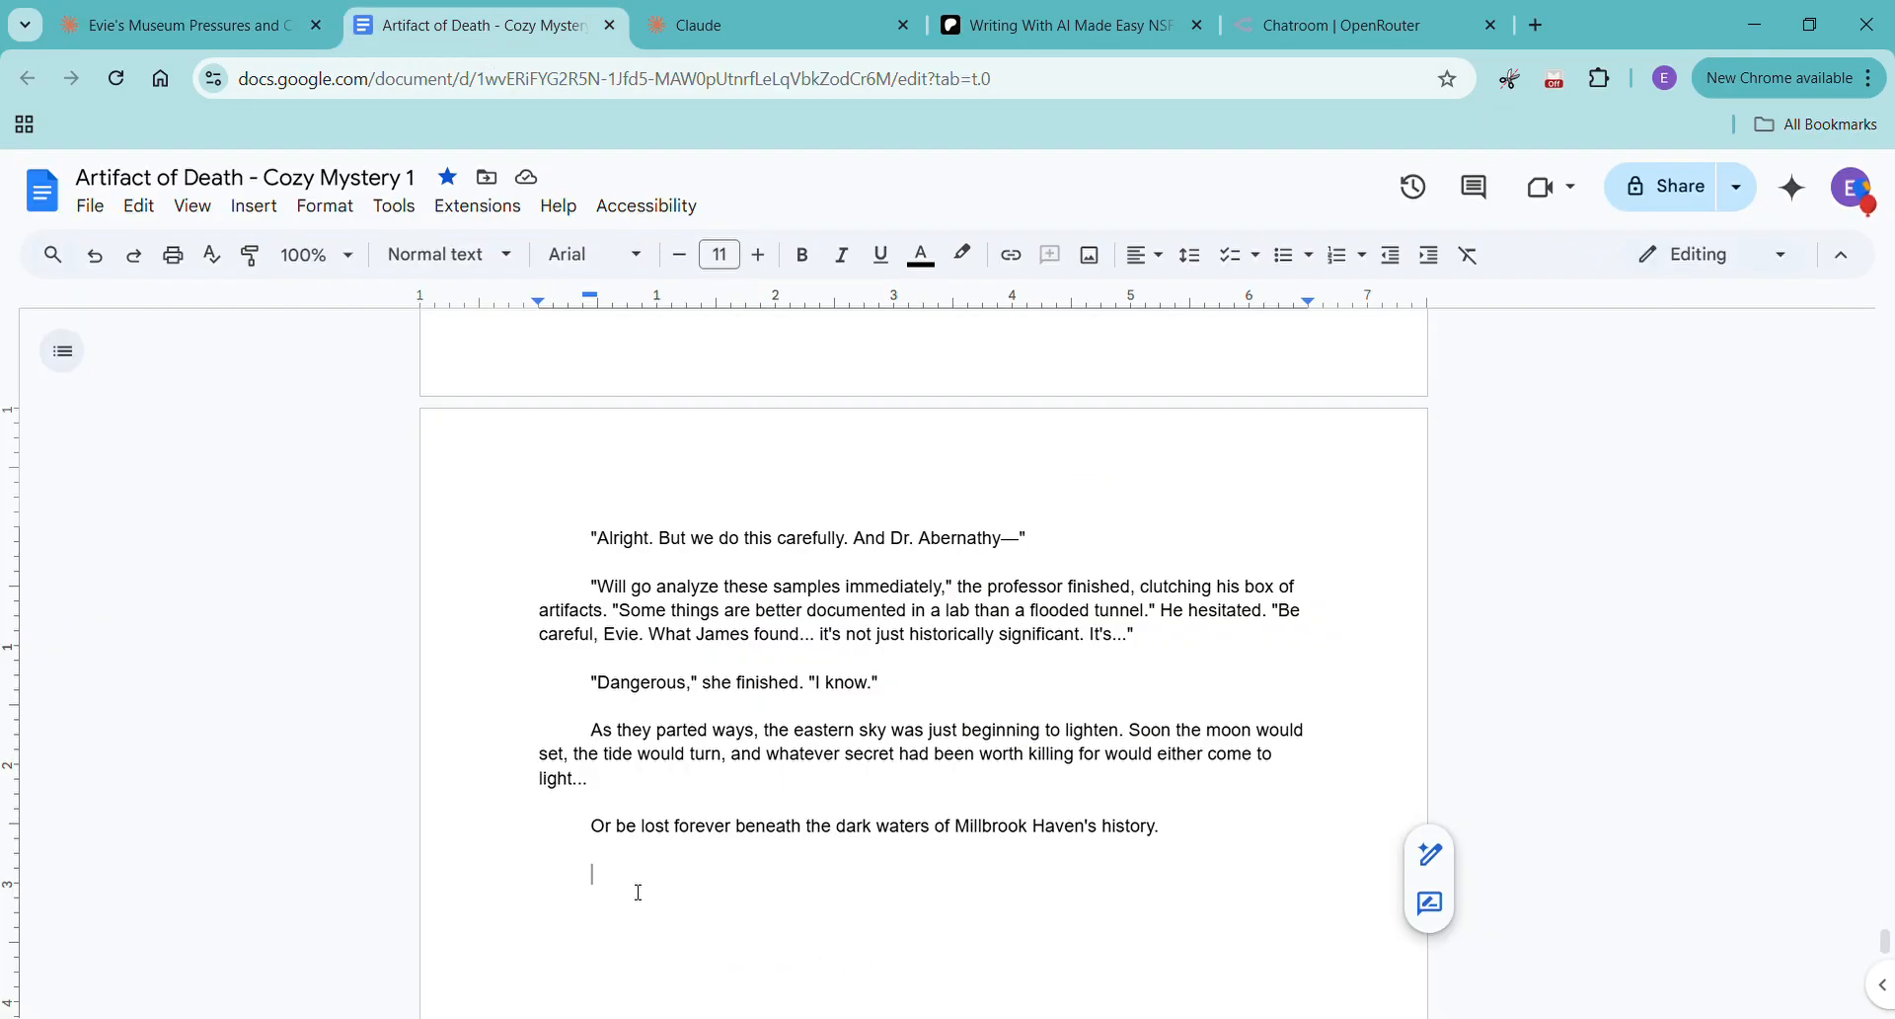
{"action": "key", "text": "ctrl+v"}
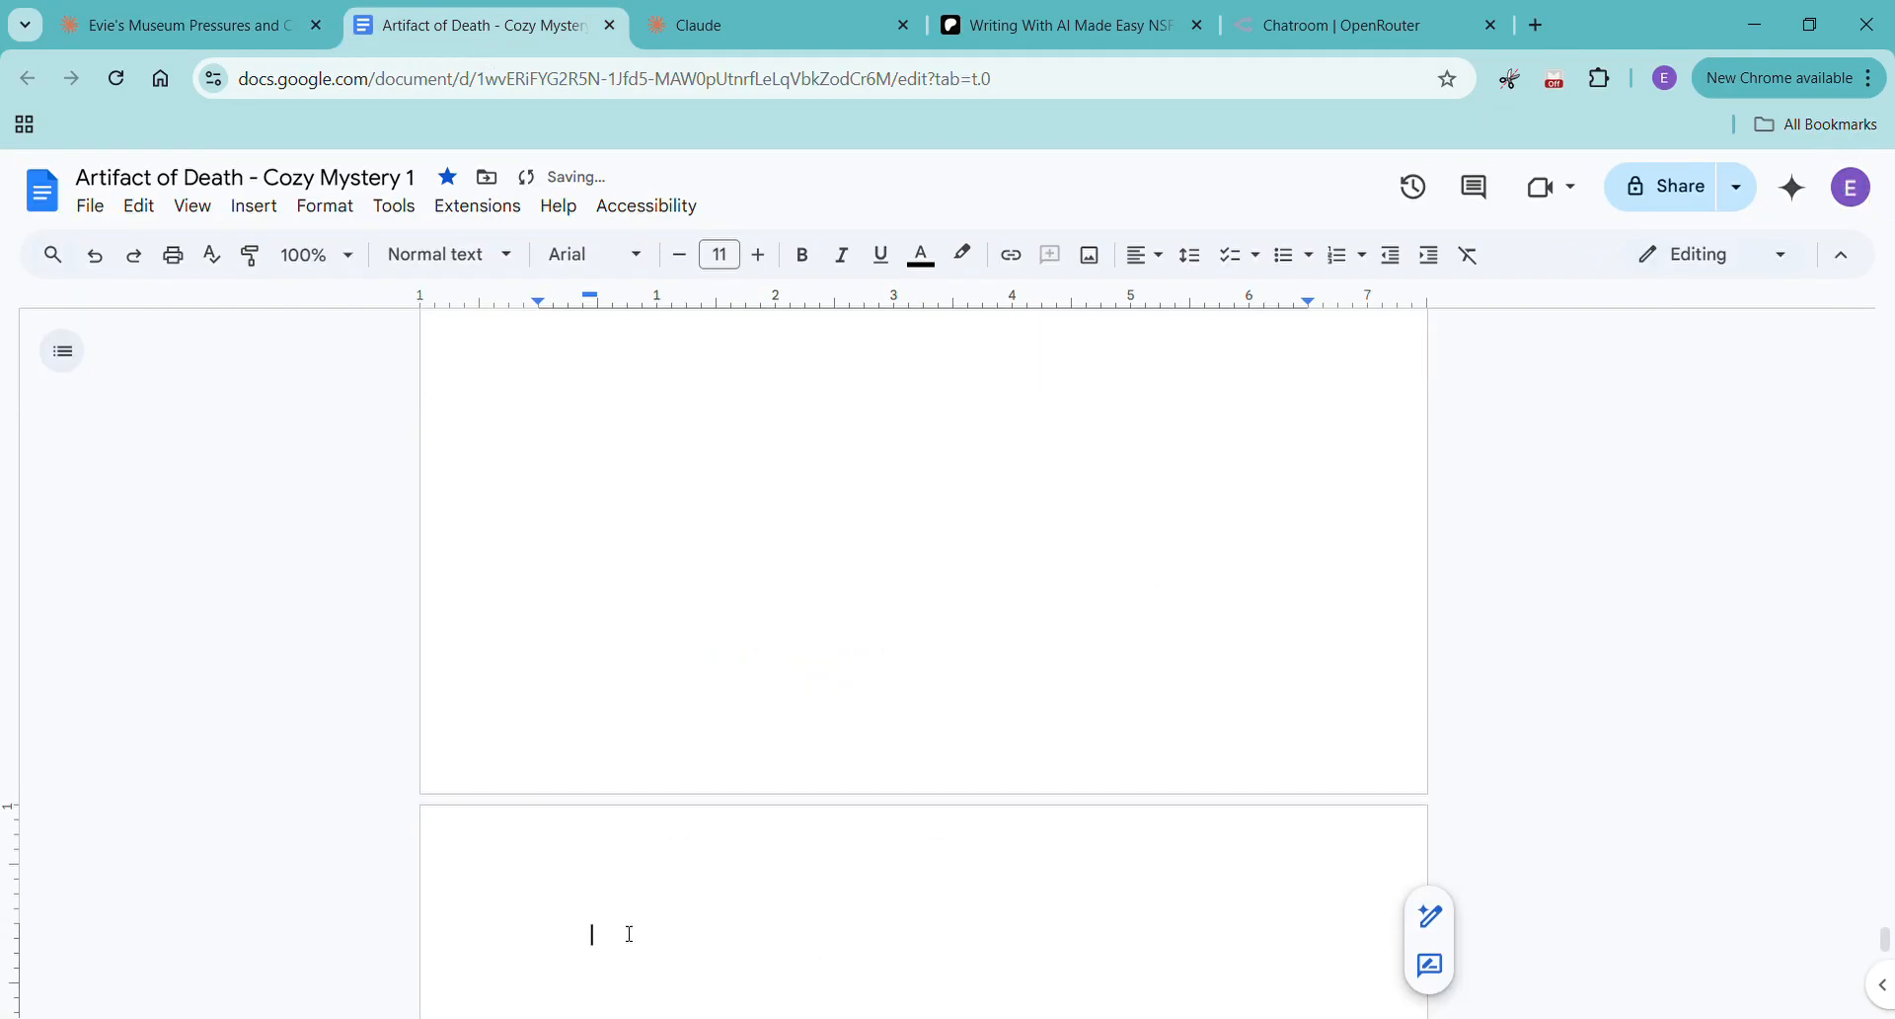
{"action": "right_click", "coordinate": [625, 931]}
{"action": "left_click", "coordinate": [809, 576]}
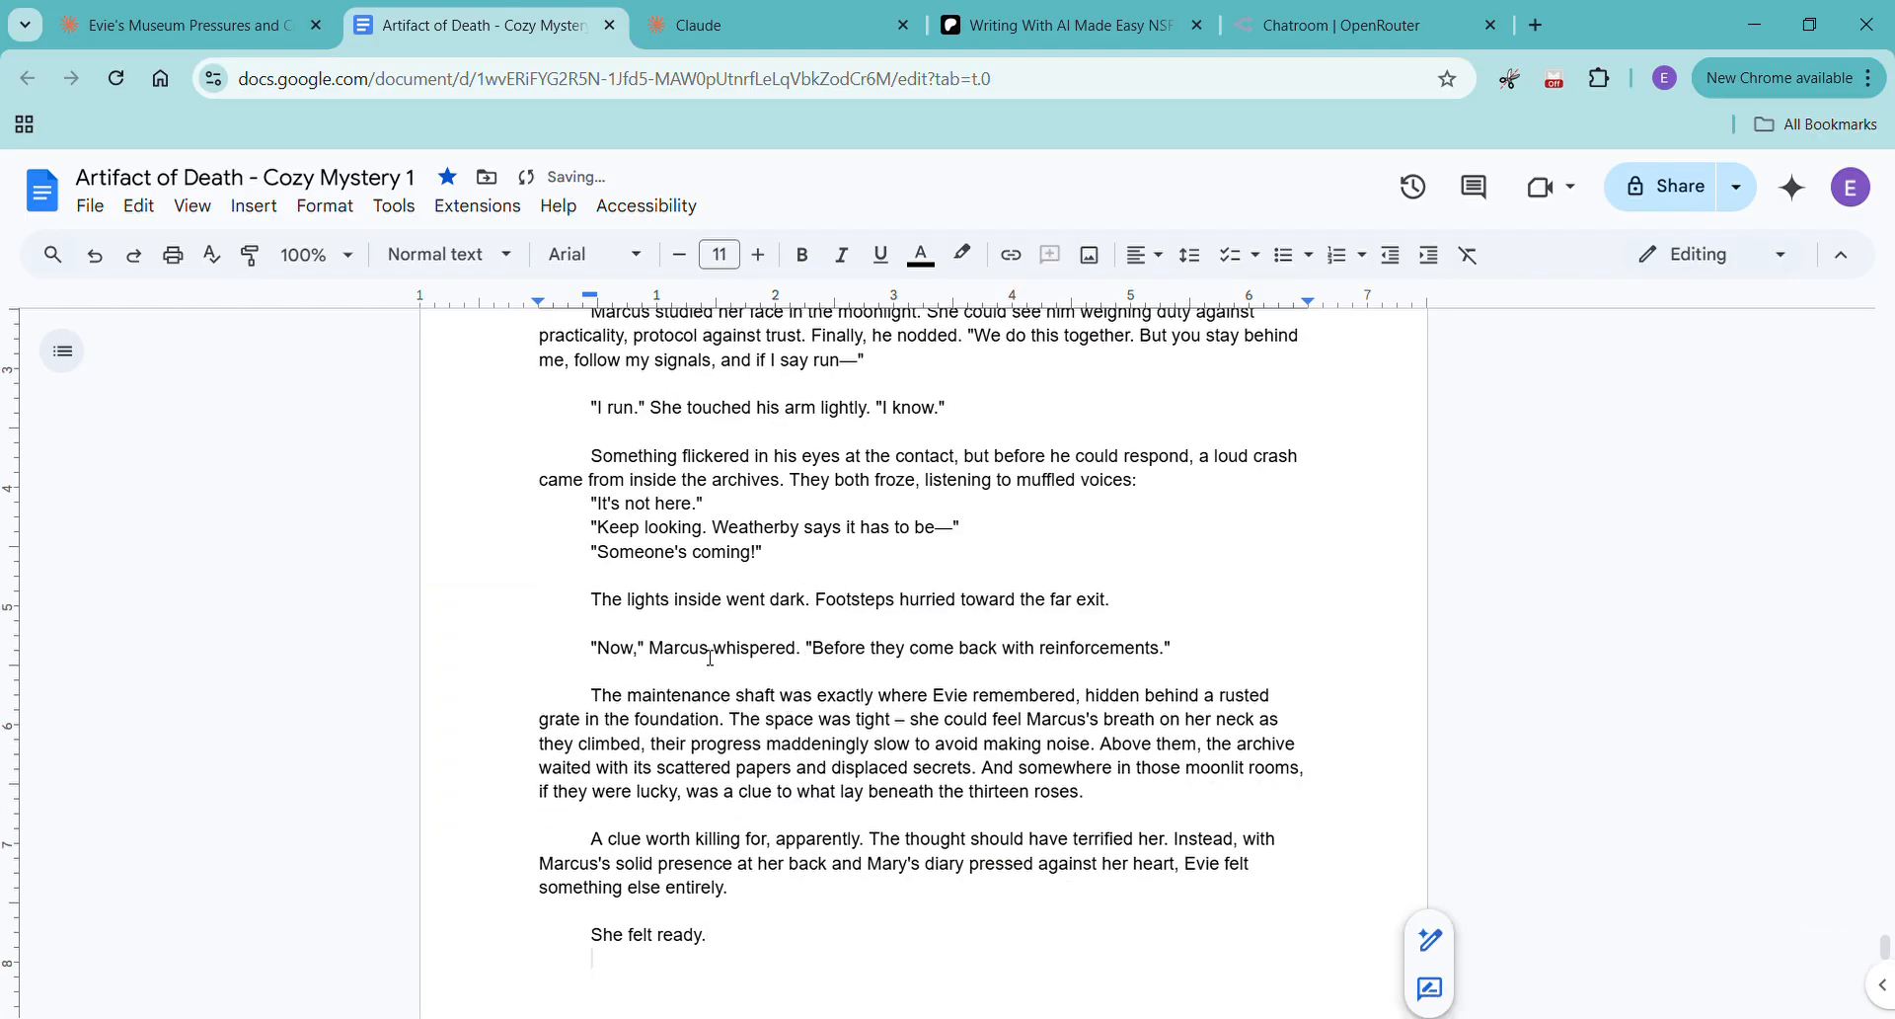
Set the manuscript's display zoom to 150% and show the end of the pasted opening
{"action": "left_click", "coordinate": [316, 254]}
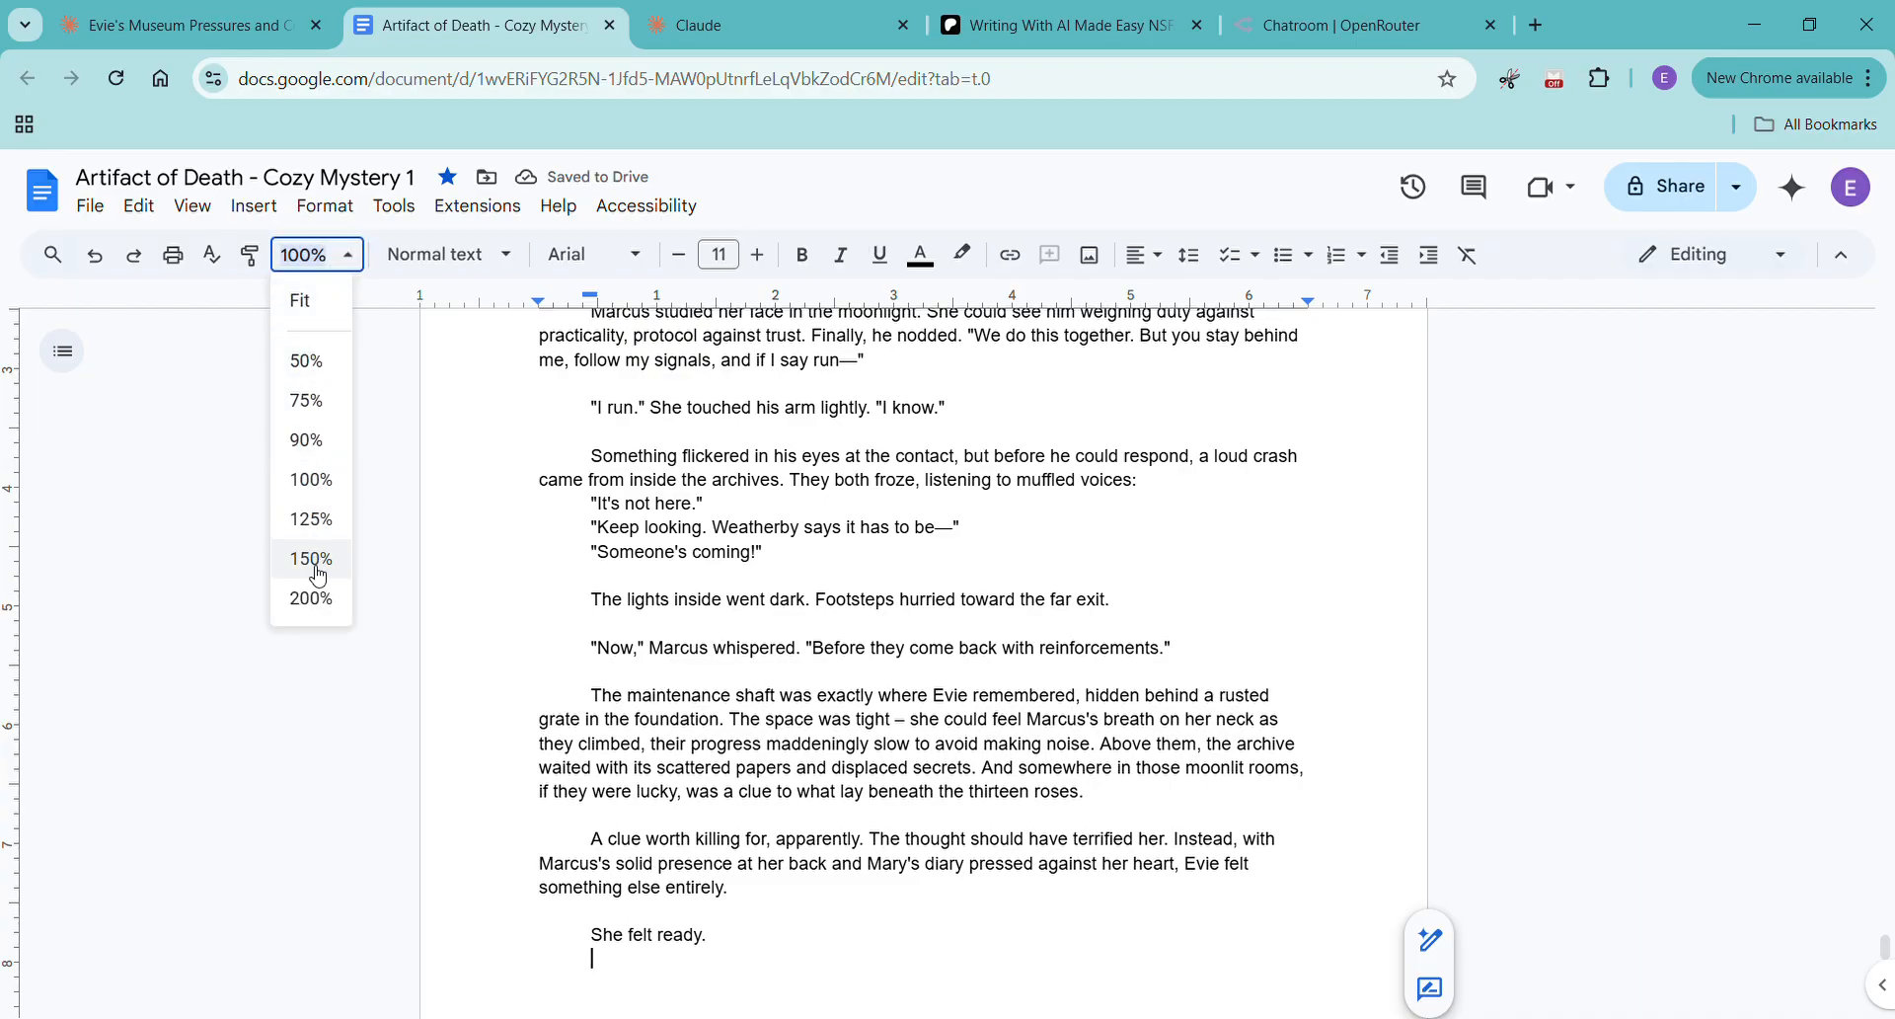
{"action": "left_click", "coordinate": [312, 559]}
{"action": "scroll", "coordinate": [616, 586], "scroll_direction": "down", "scroll_amount": 1}
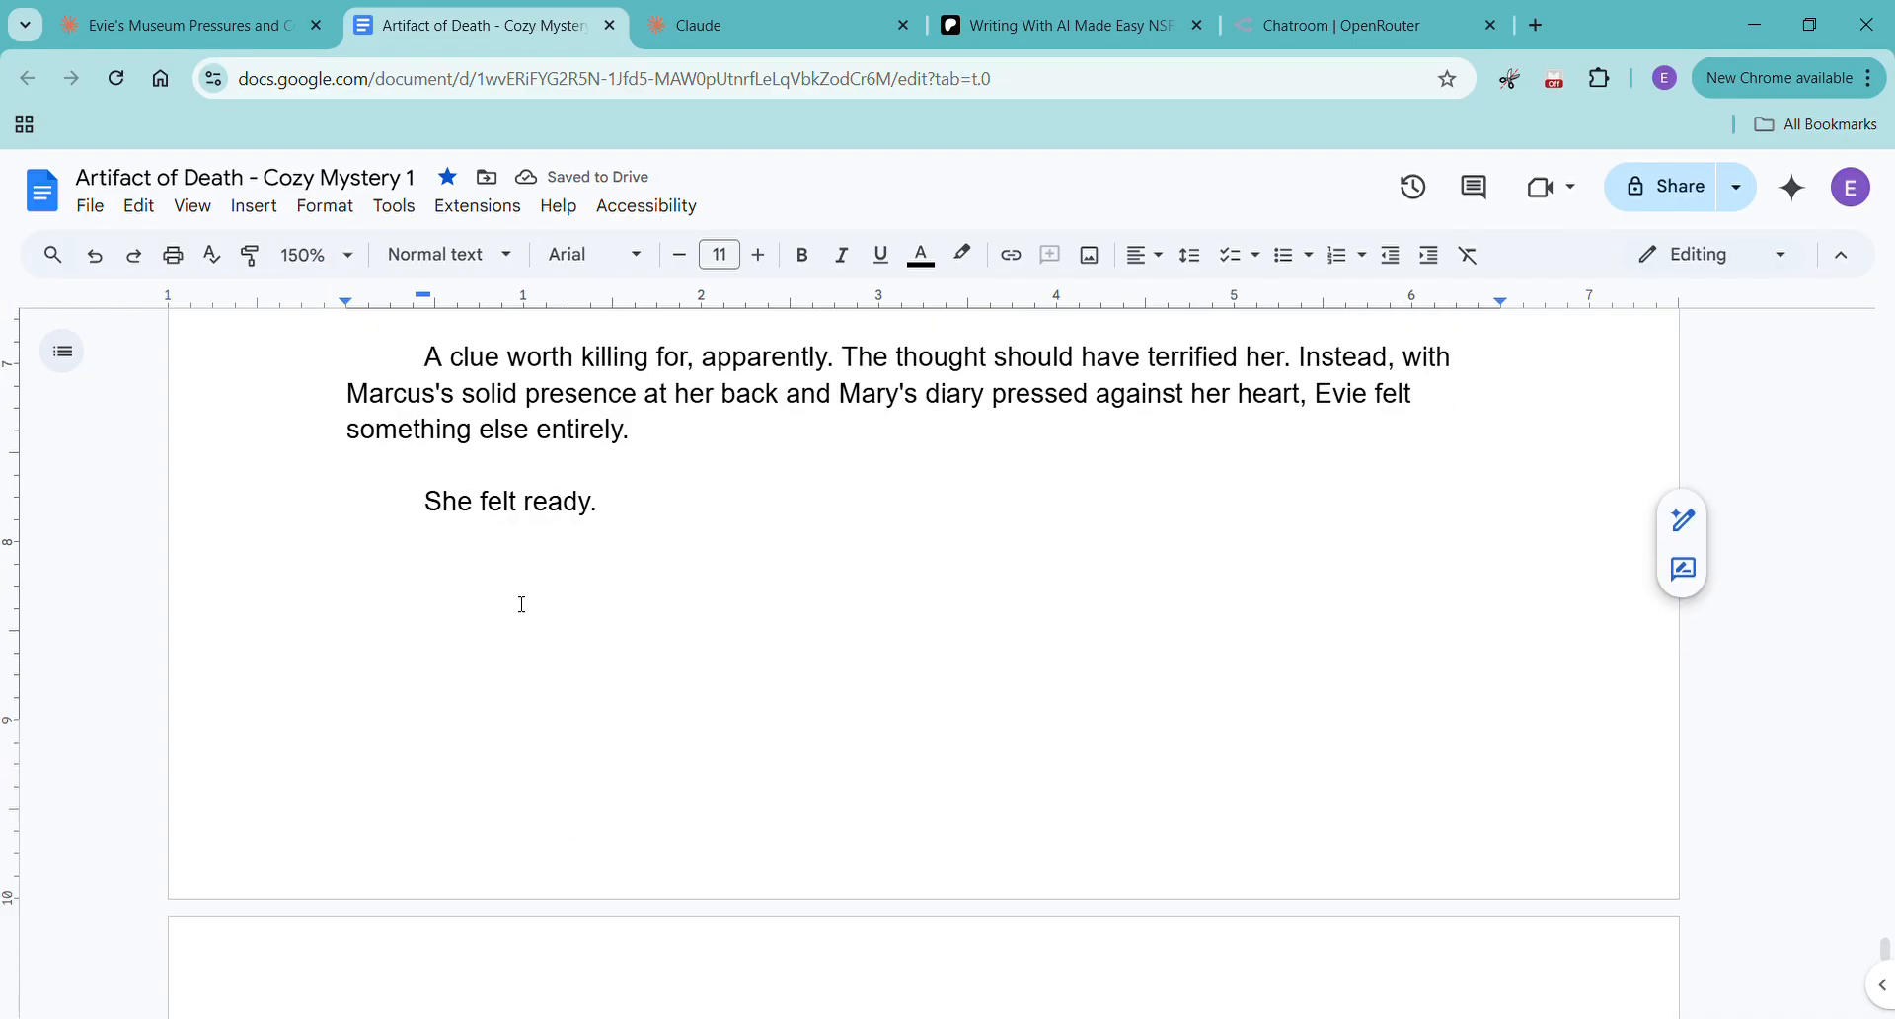
Return to the Claude chat, skim the continued Chapter 8 section, and copy its contents
{"action": "left_click", "coordinate": [214, 39]}
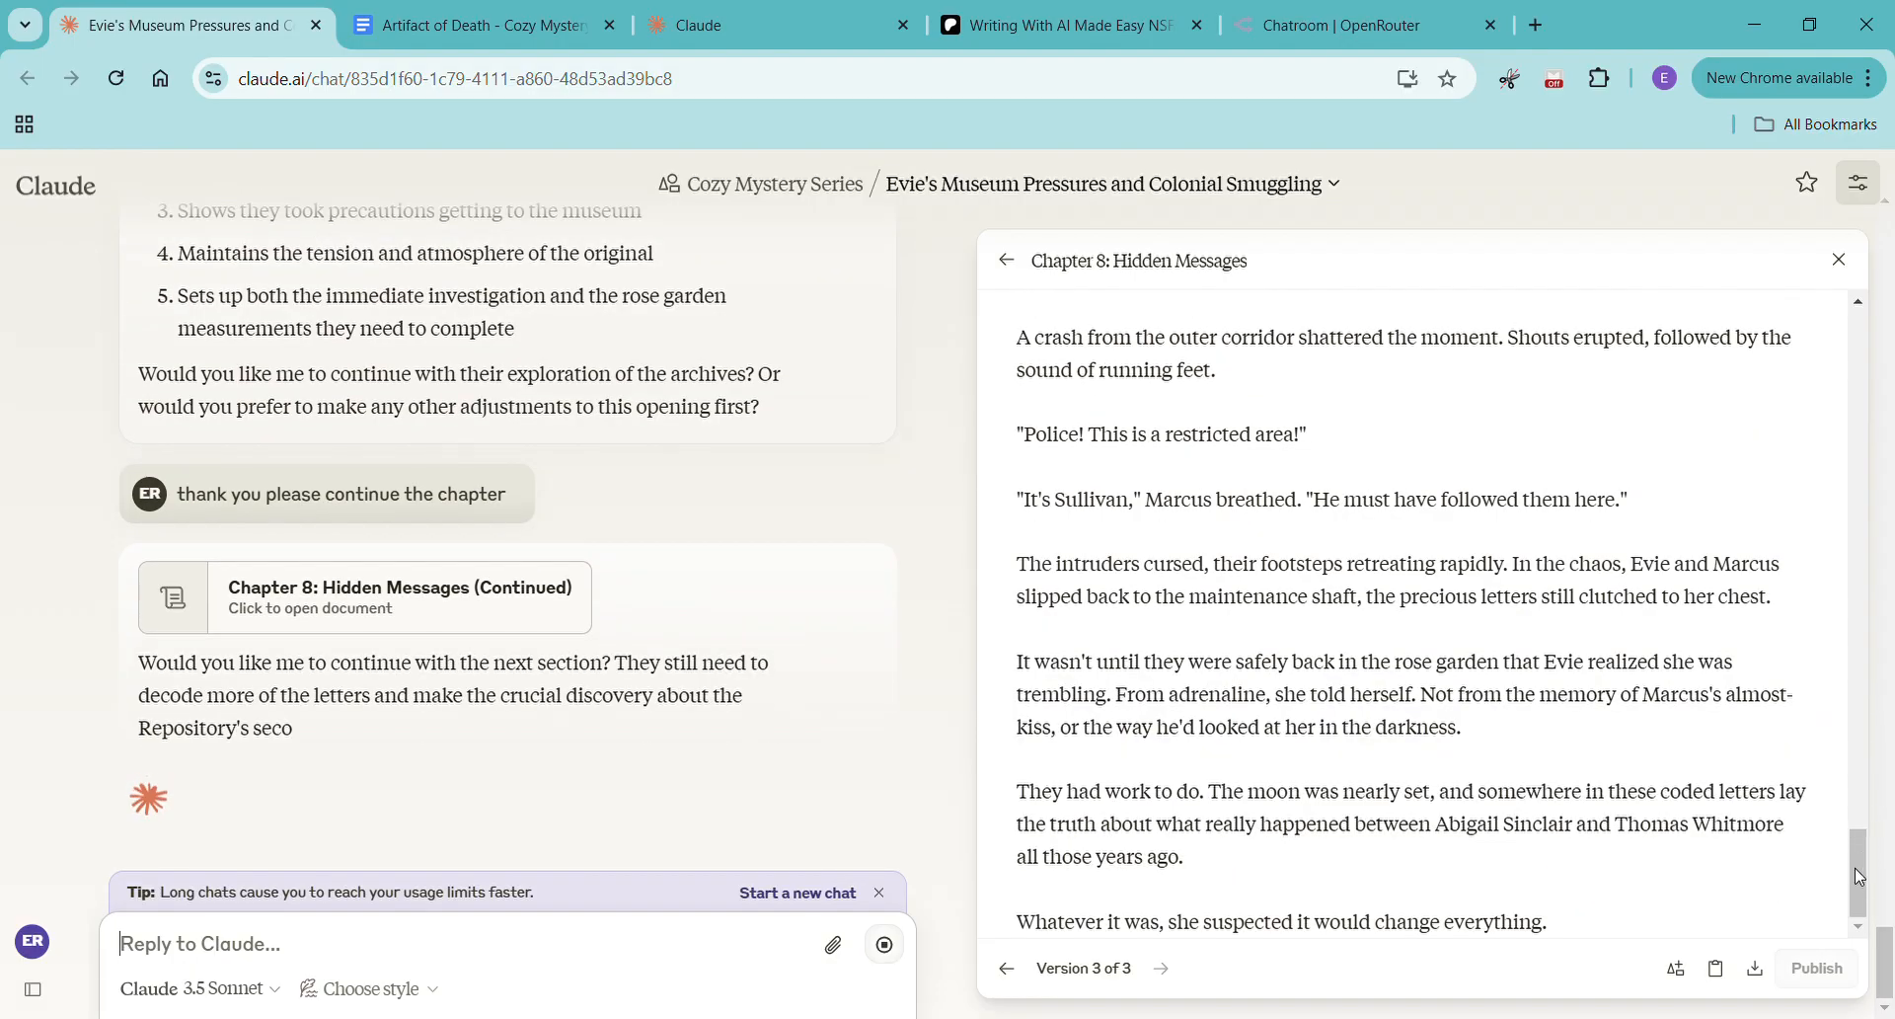
{"action": "left_click_drag", "start_coordinate": [1858, 875], "coordinate": [1890, 274]}
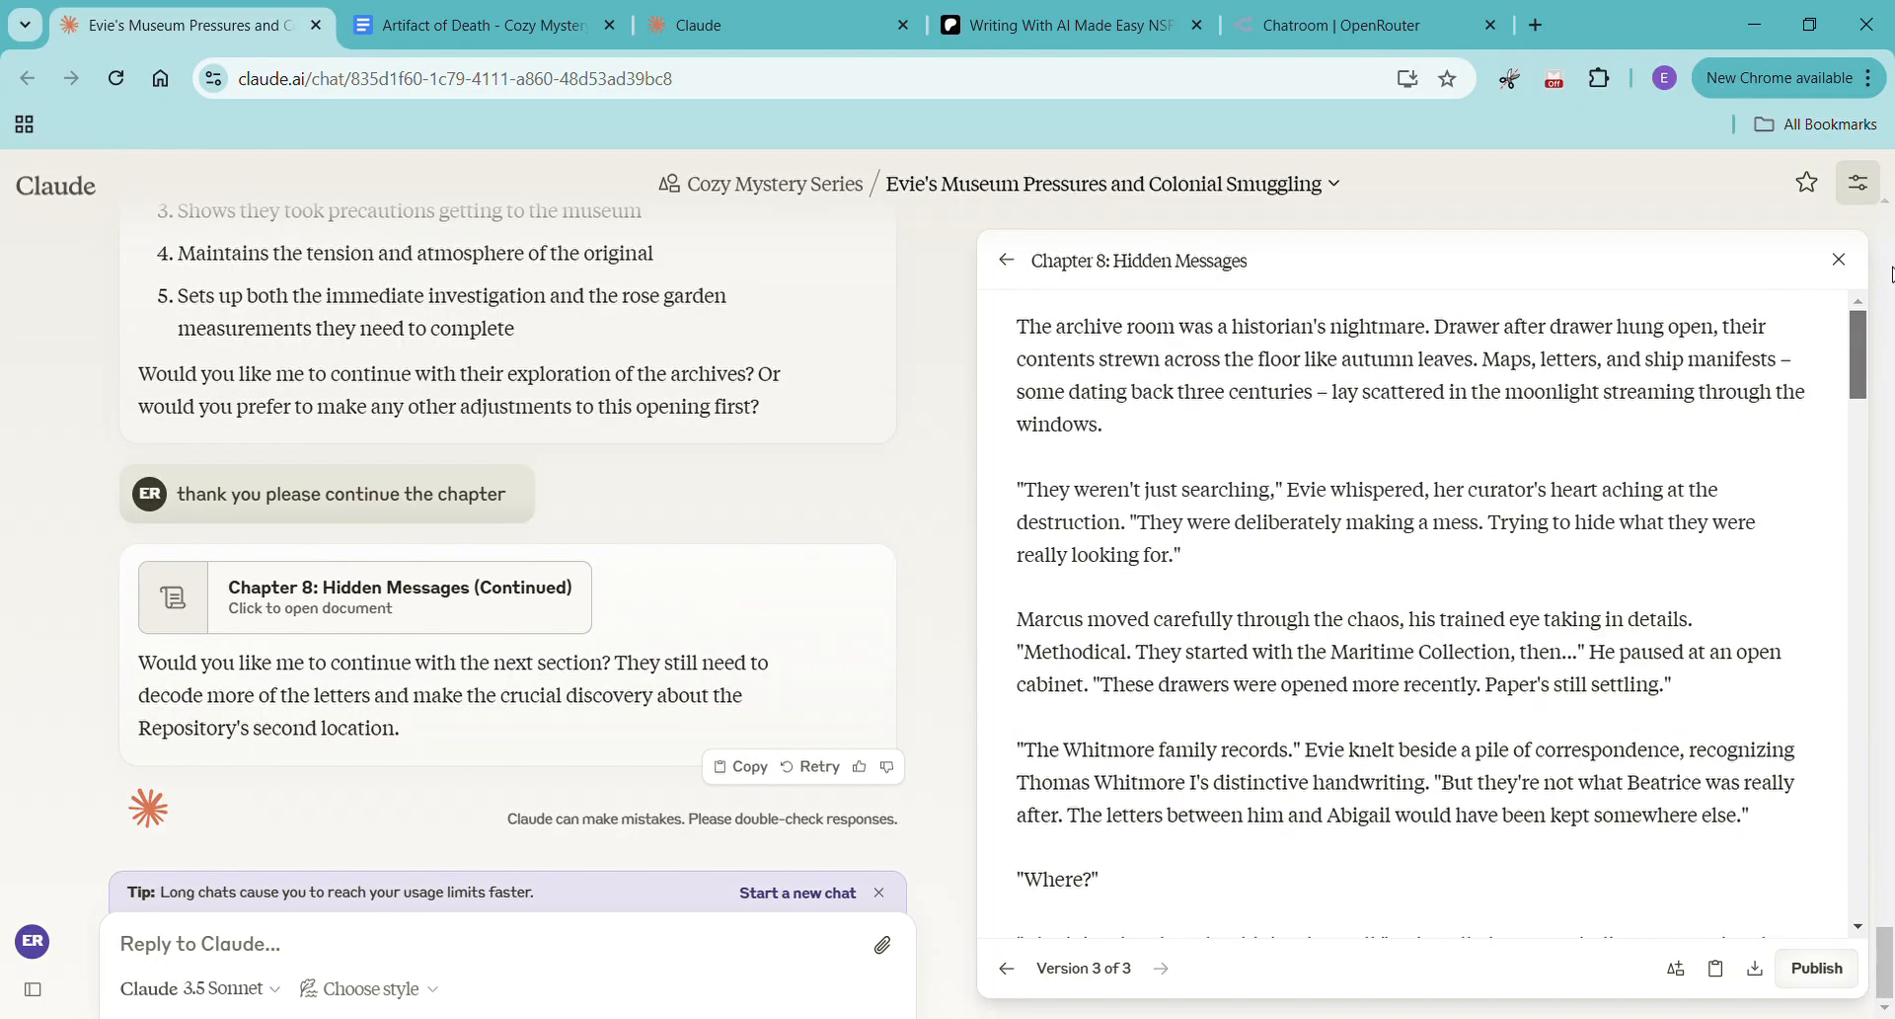
{"action": "left_click_drag", "start_coordinate": [1885, 369], "coordinate": [1836, 933]}
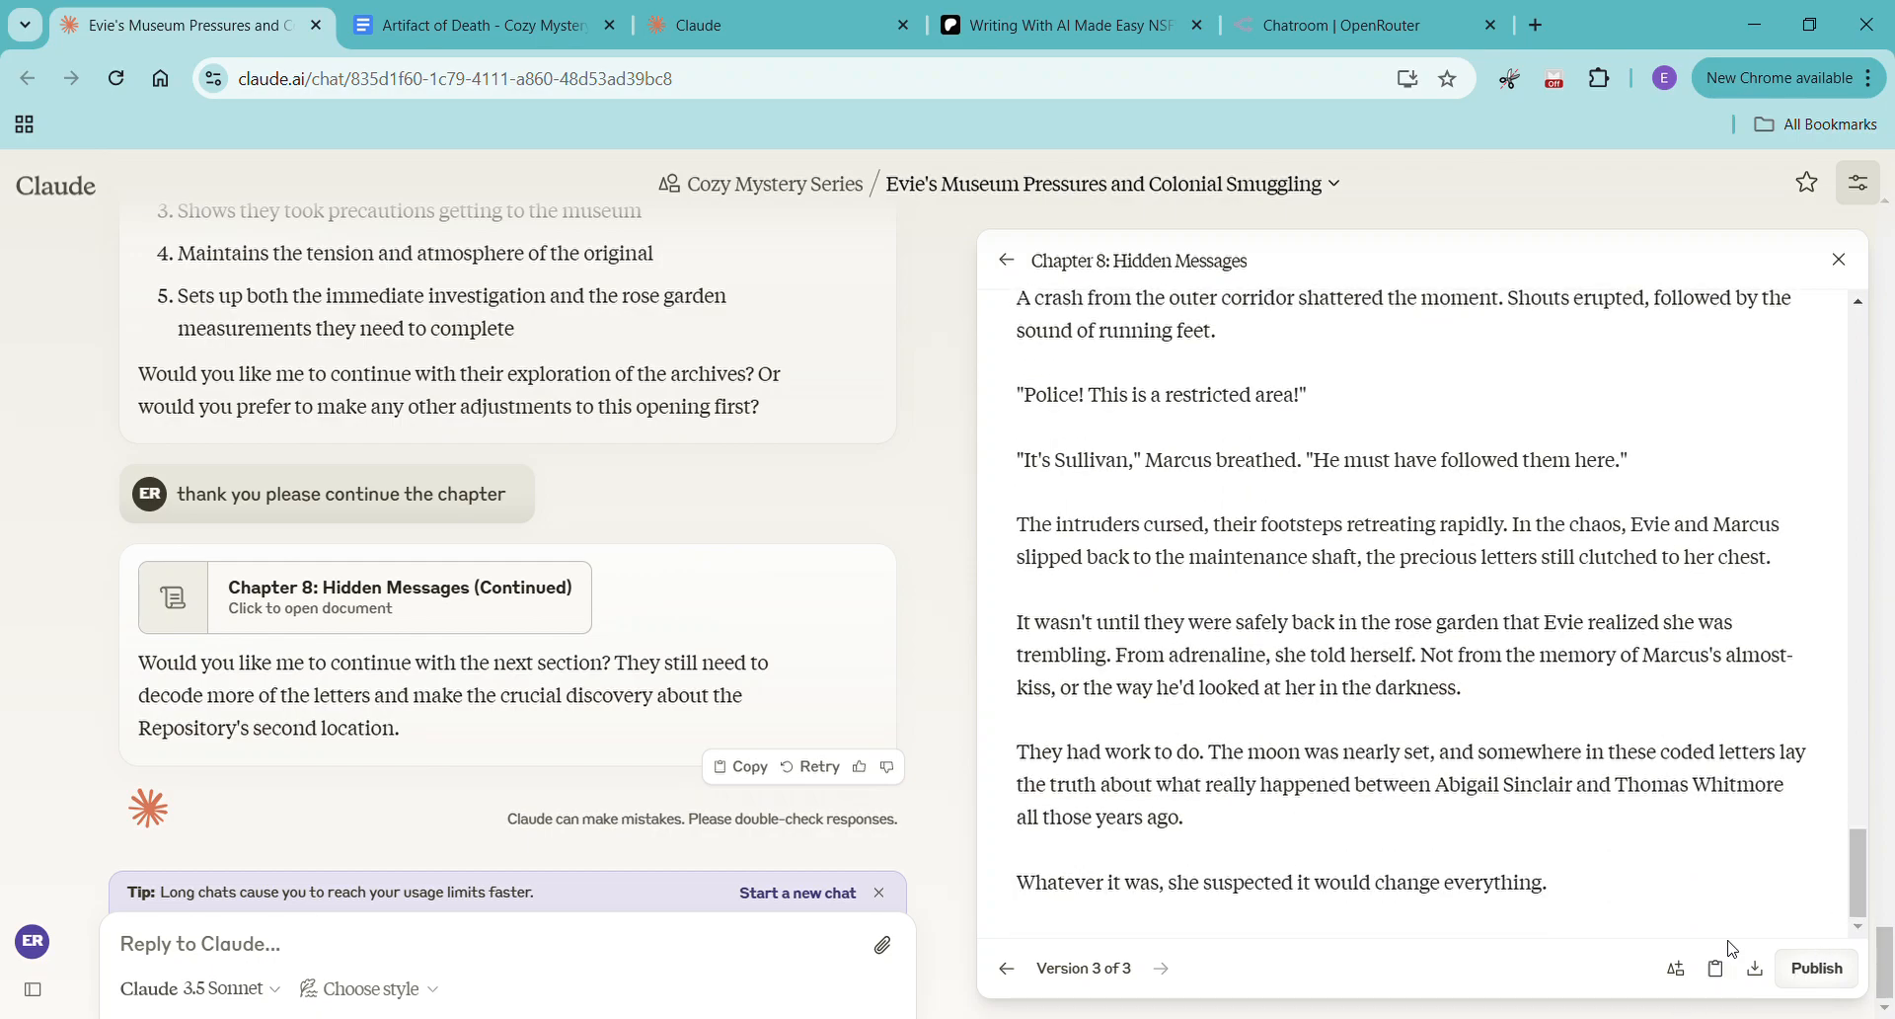
{"action": "left_click", "coordinate": [1716, 967]}
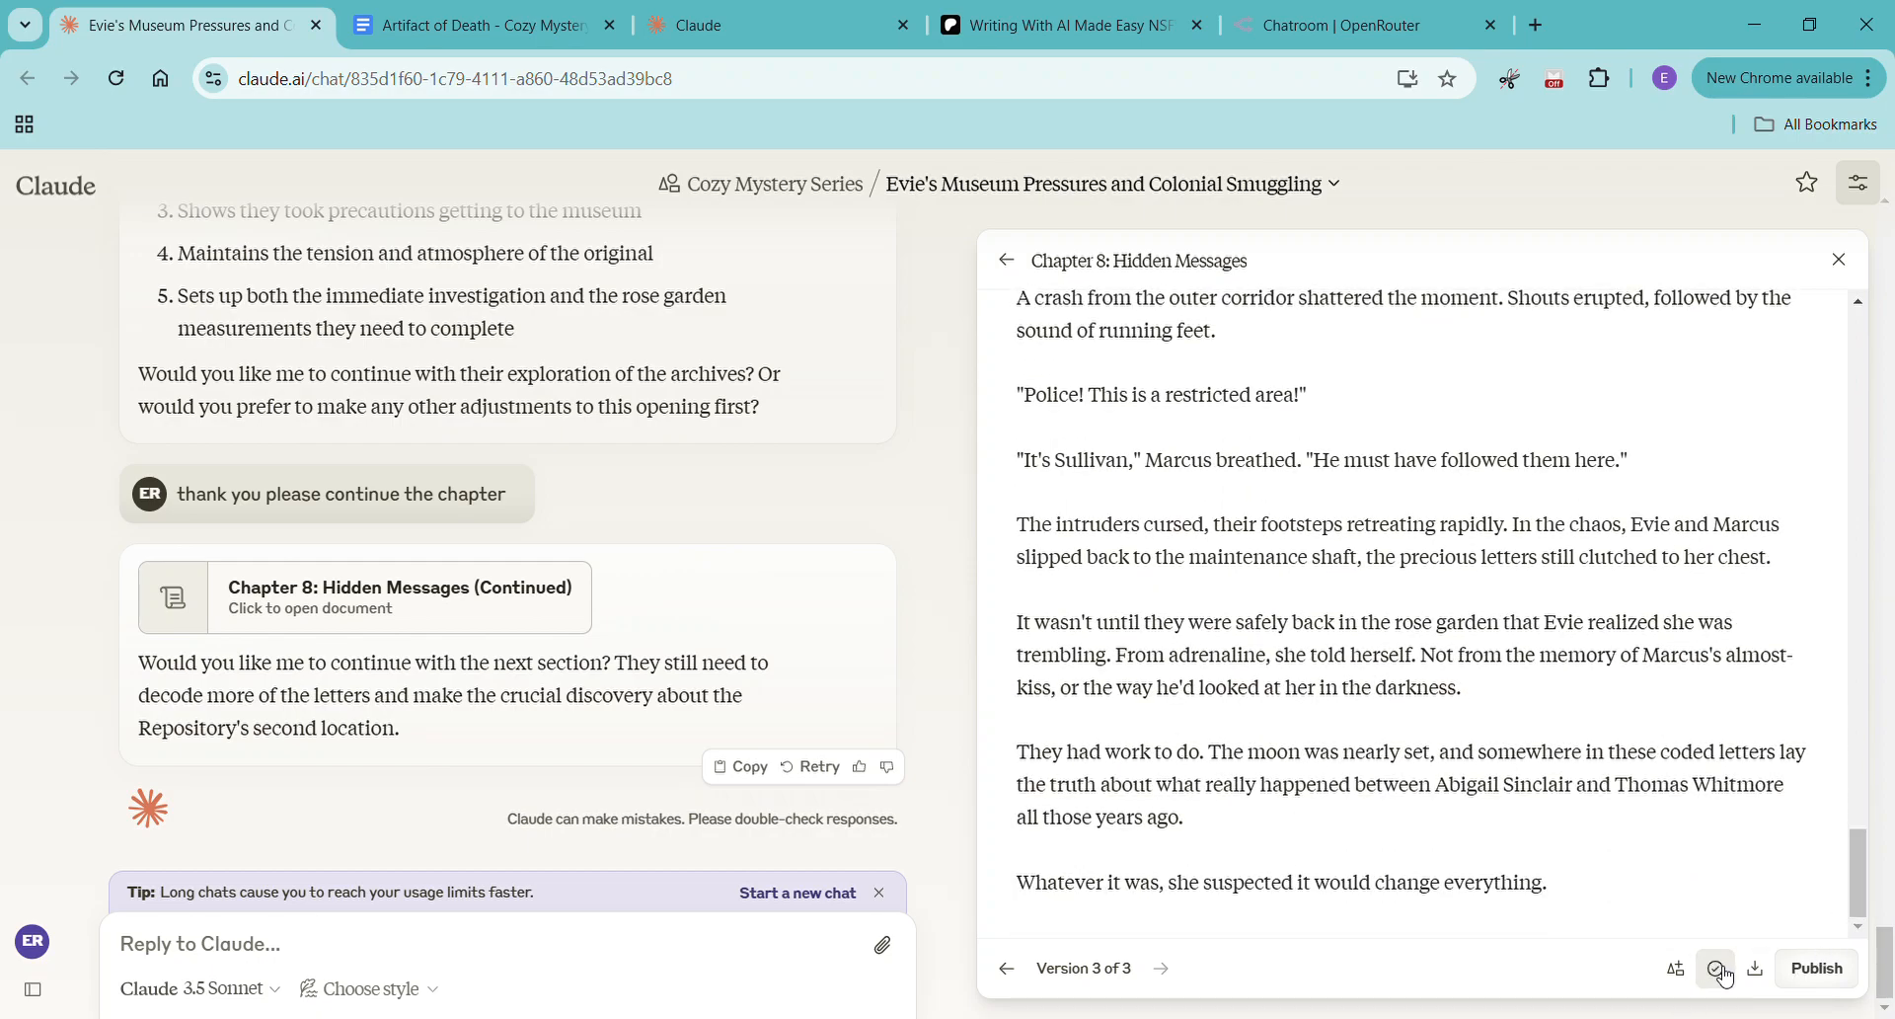
In the Google Docs manuscript, paste the section without formatting below "She felt ready." and delete its last sentence, "Whatever it was, she suspected it would change everything."
{"action": "left_click", "coordinate": [446, 26]}
{"action": "right_click", "coordinate": [466, 533]}
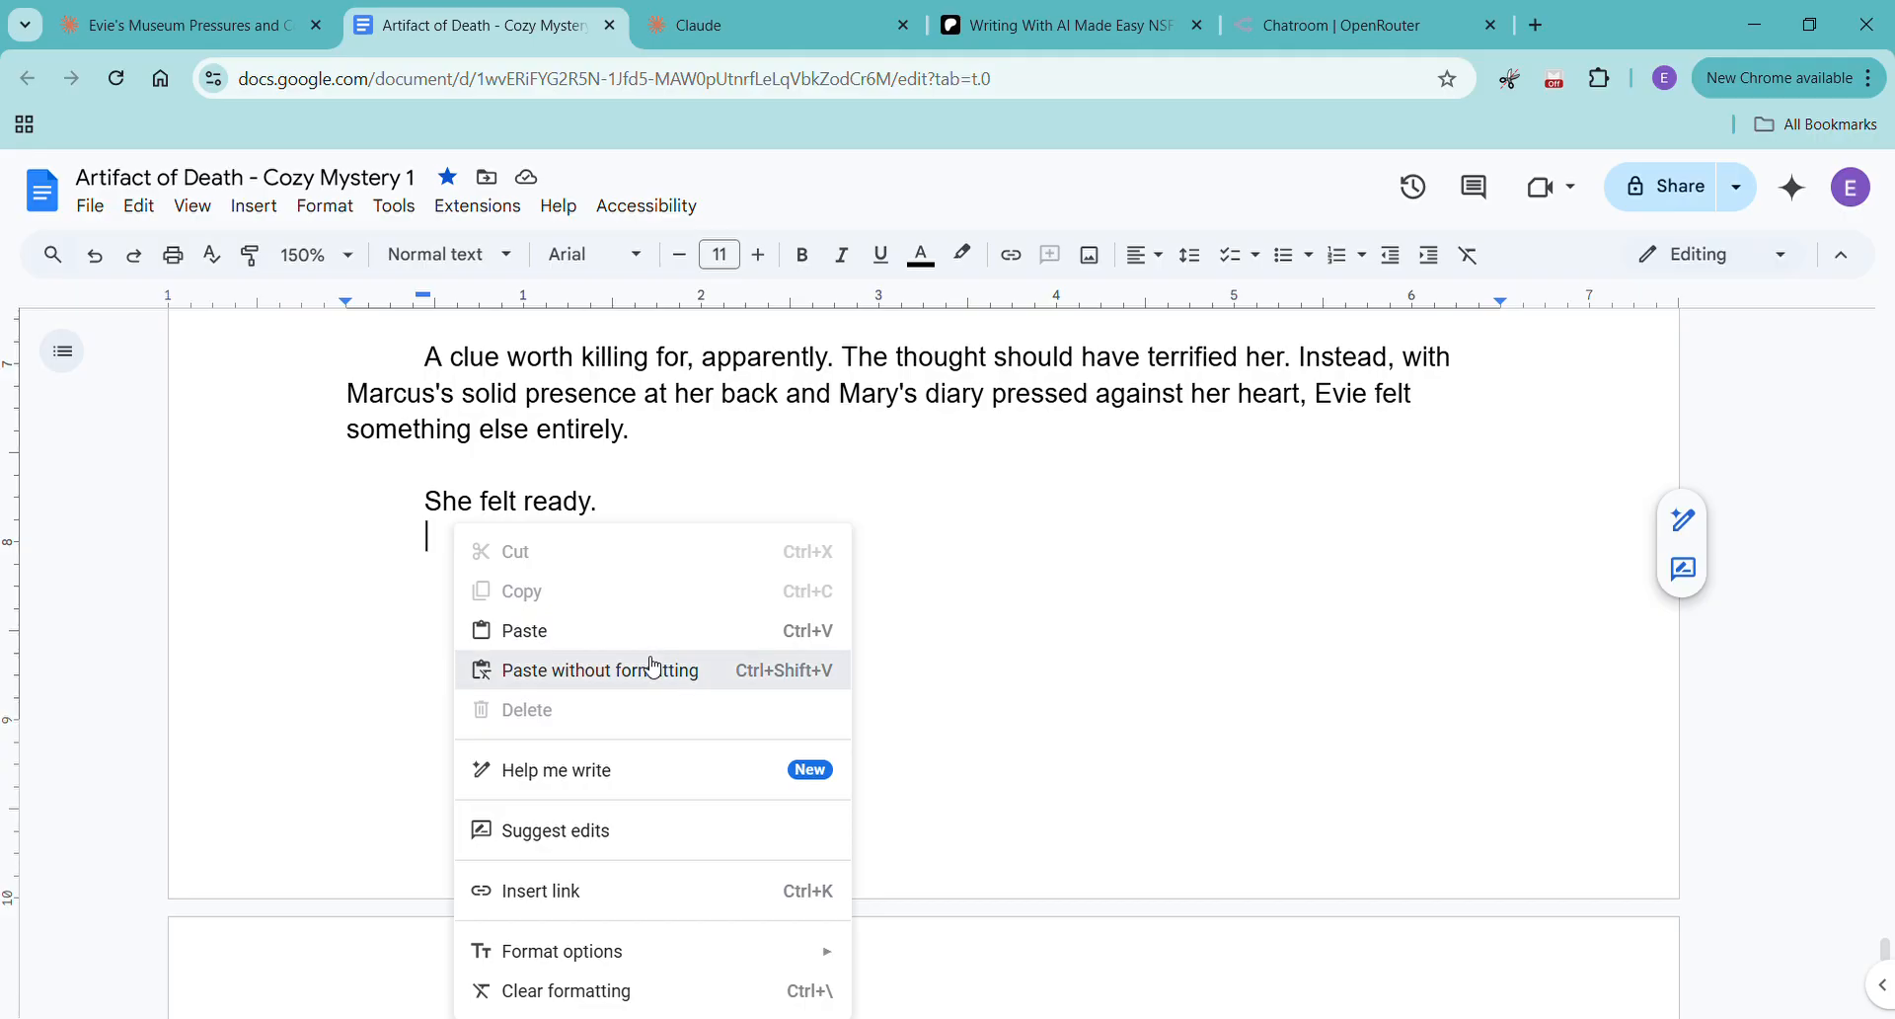
{"action": "left_click", "coordinate": [651, 663]}
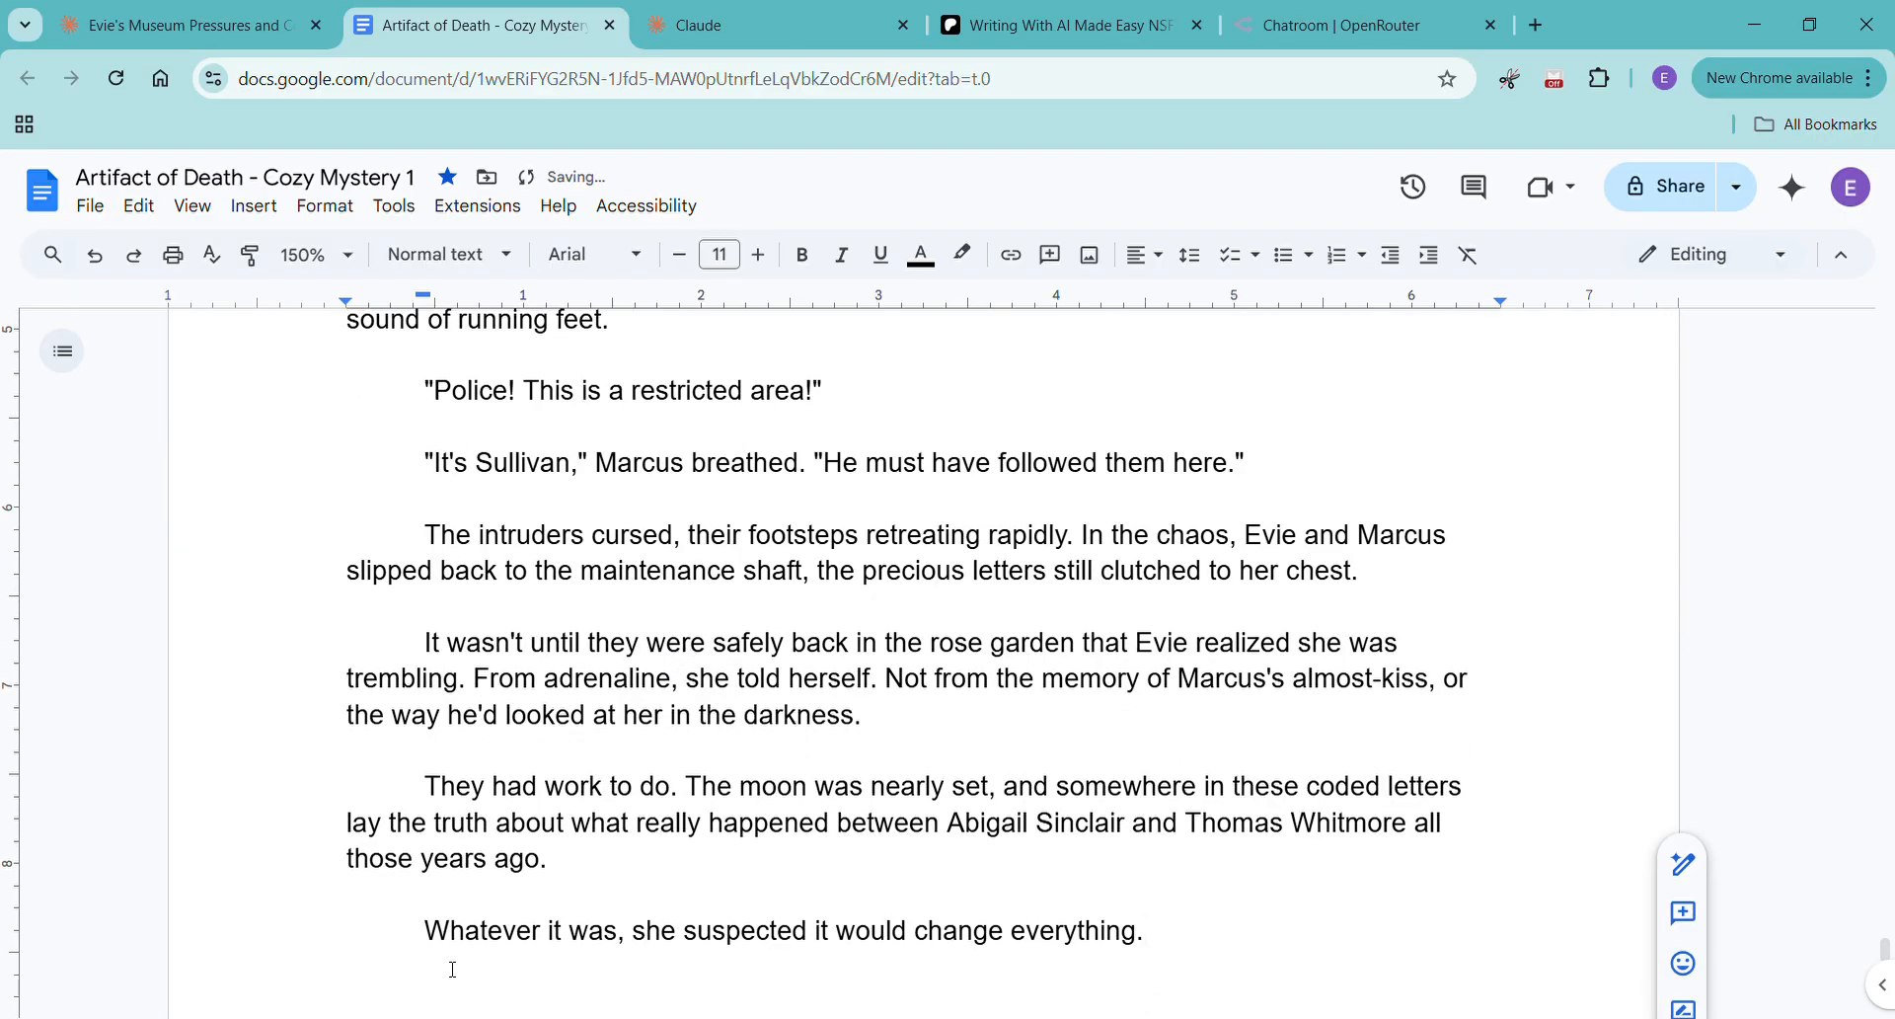
{"action": "left_click_drag", "start_coordinate": [434, 954], "coordinate": [1217, 943]}
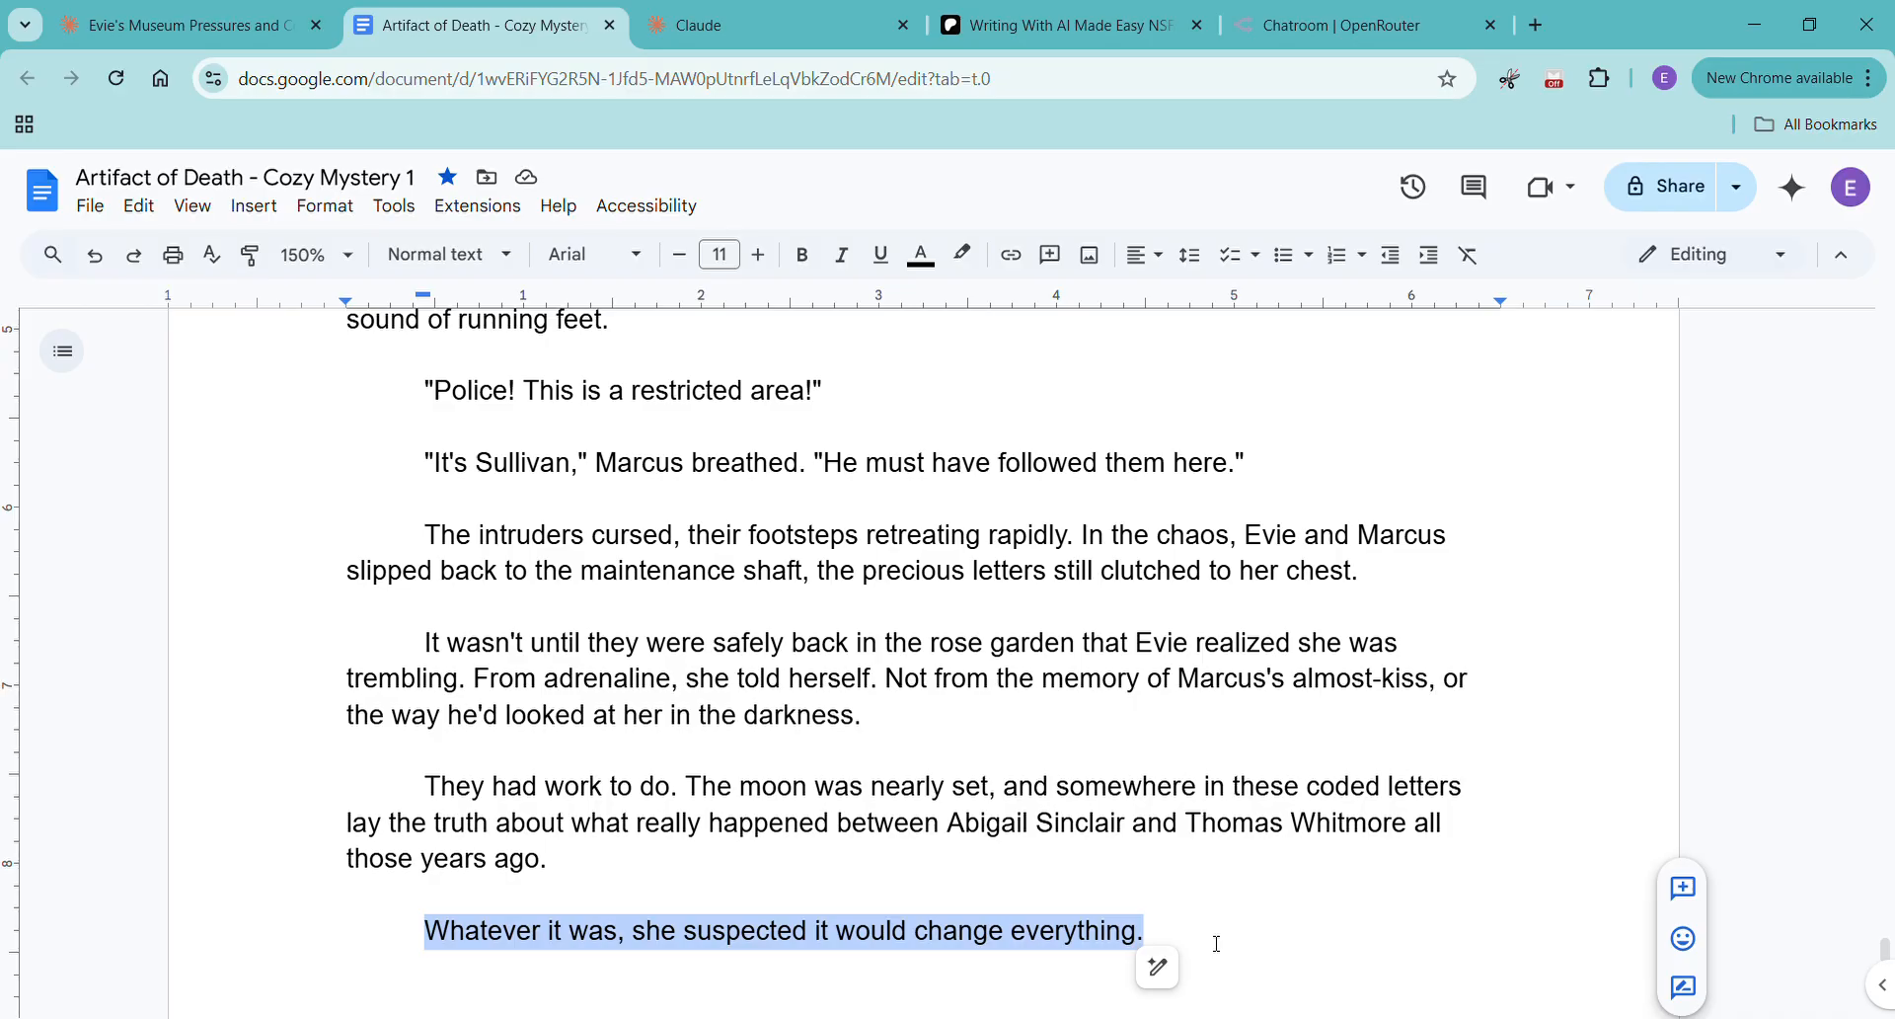
{"action": "key", "text": "BackSpace"}
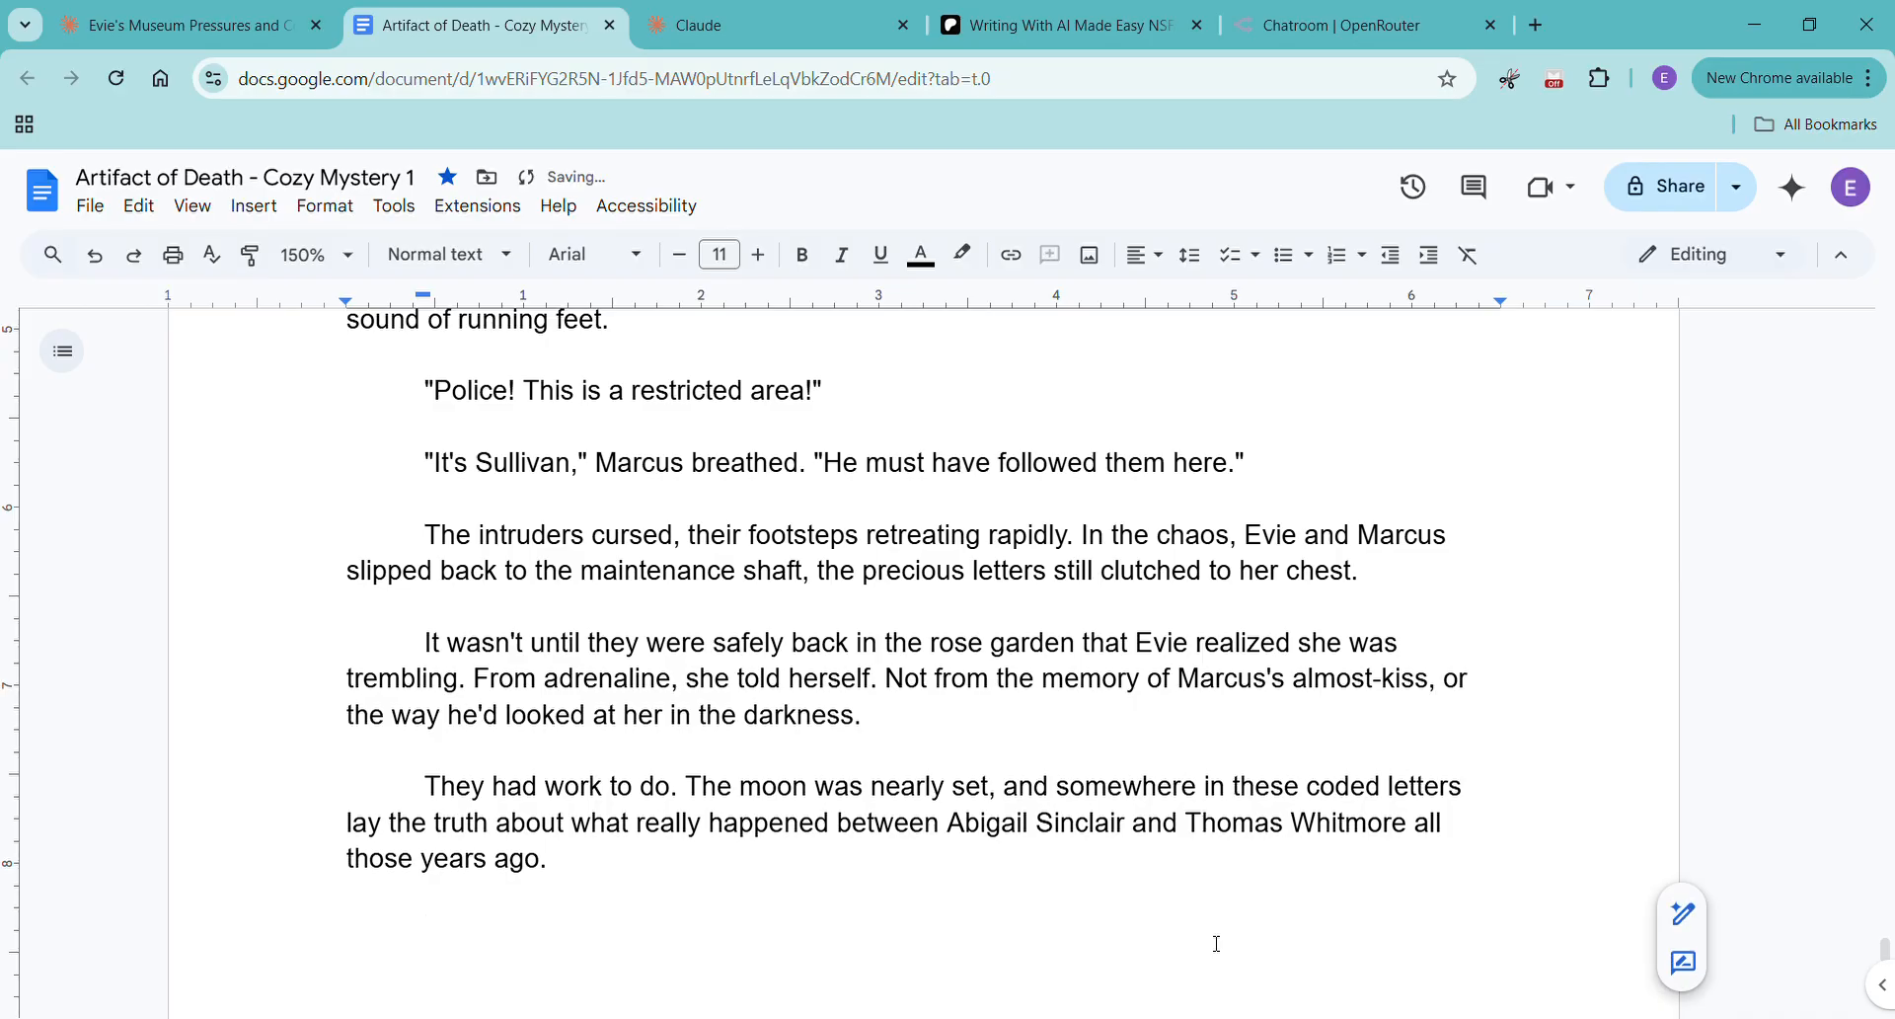
Switch to the Claude chat, send "yes please continue the chapter", and copy the contents of the newly written Chapter 8 section
{"action": "left_click", "coordinate": [129, 20]}
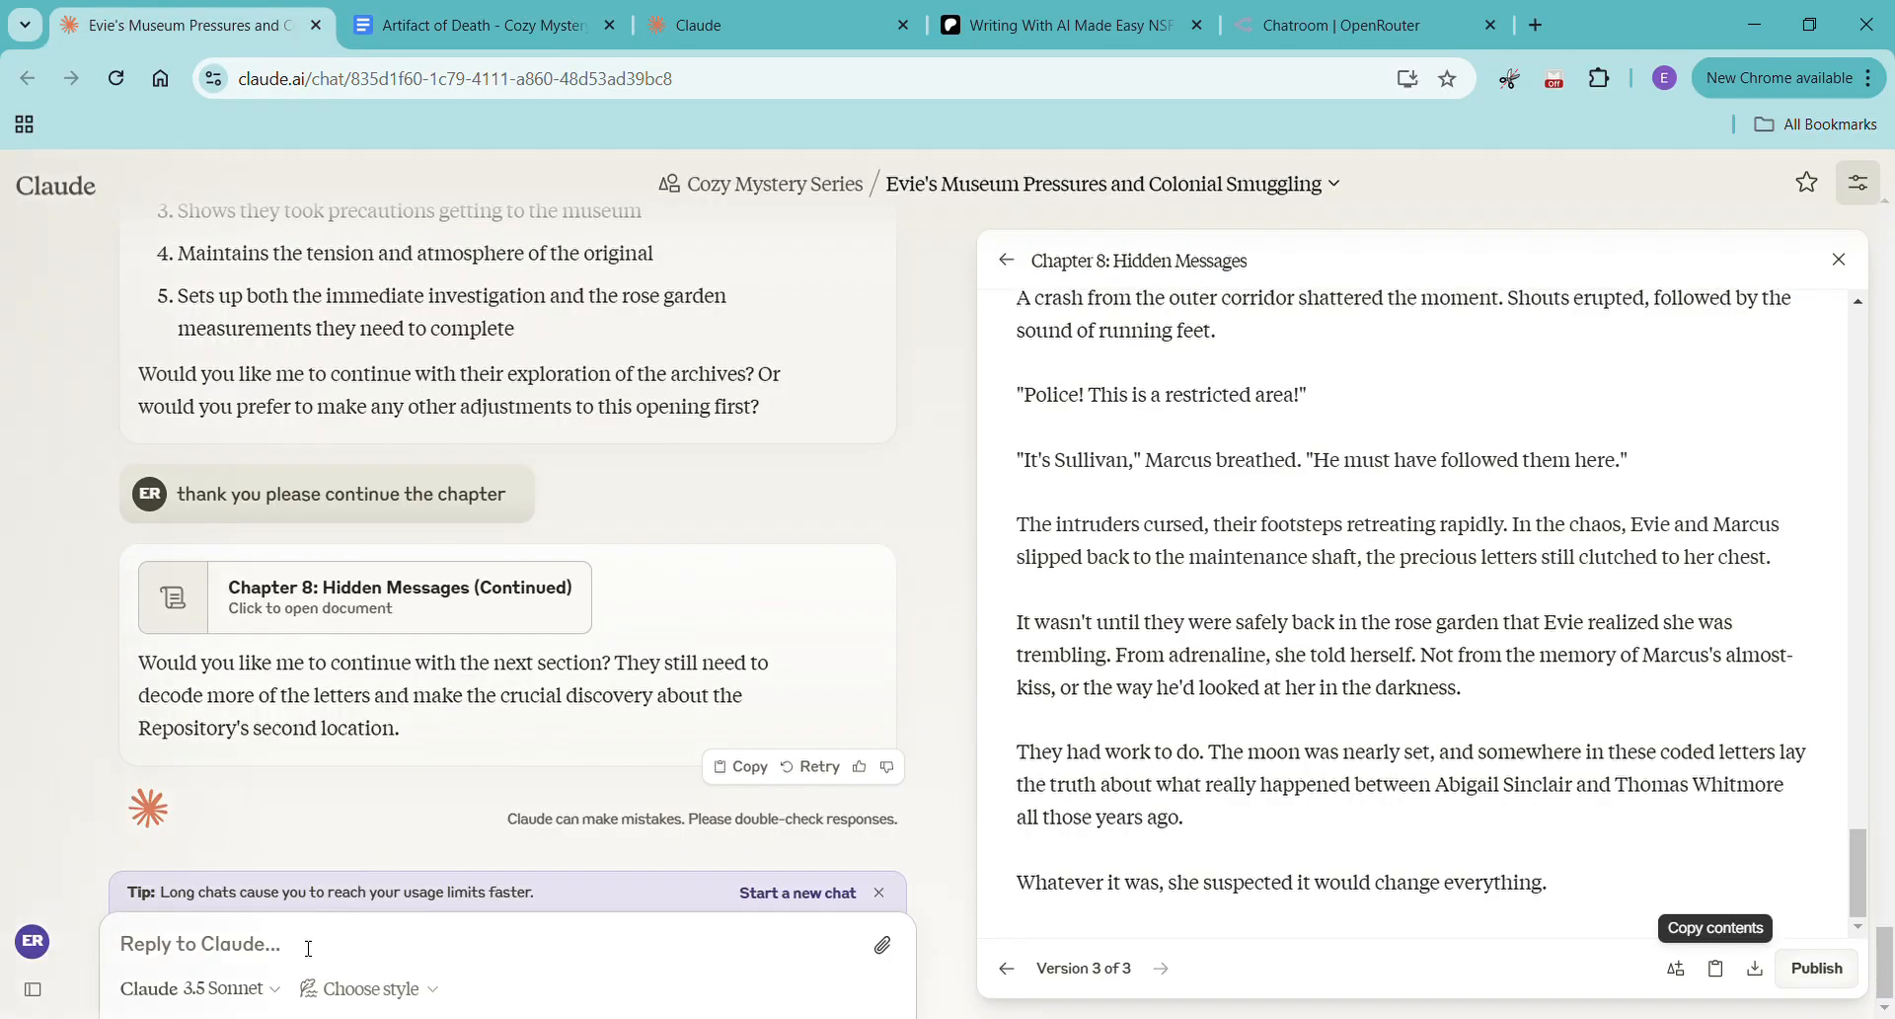
{"action": "type", "text": "yes please continue the chapter"}
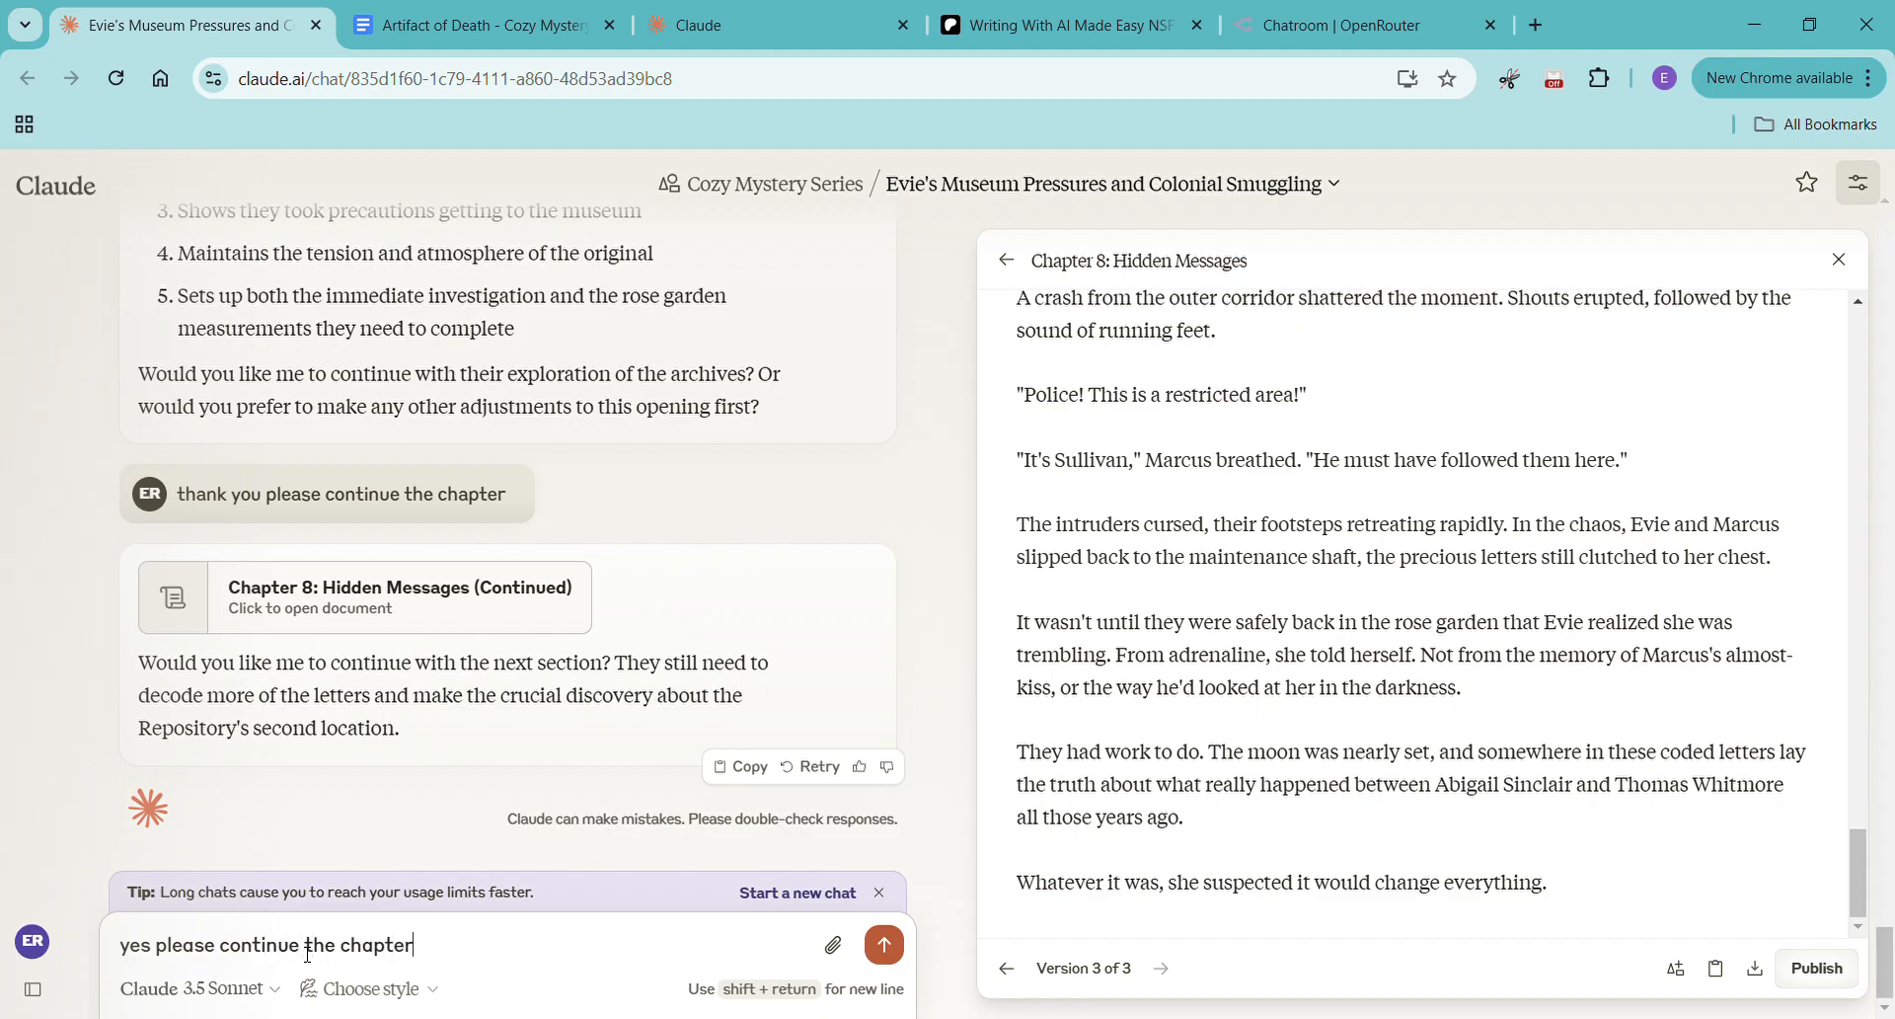
{"action": "key", "text": "Return"}
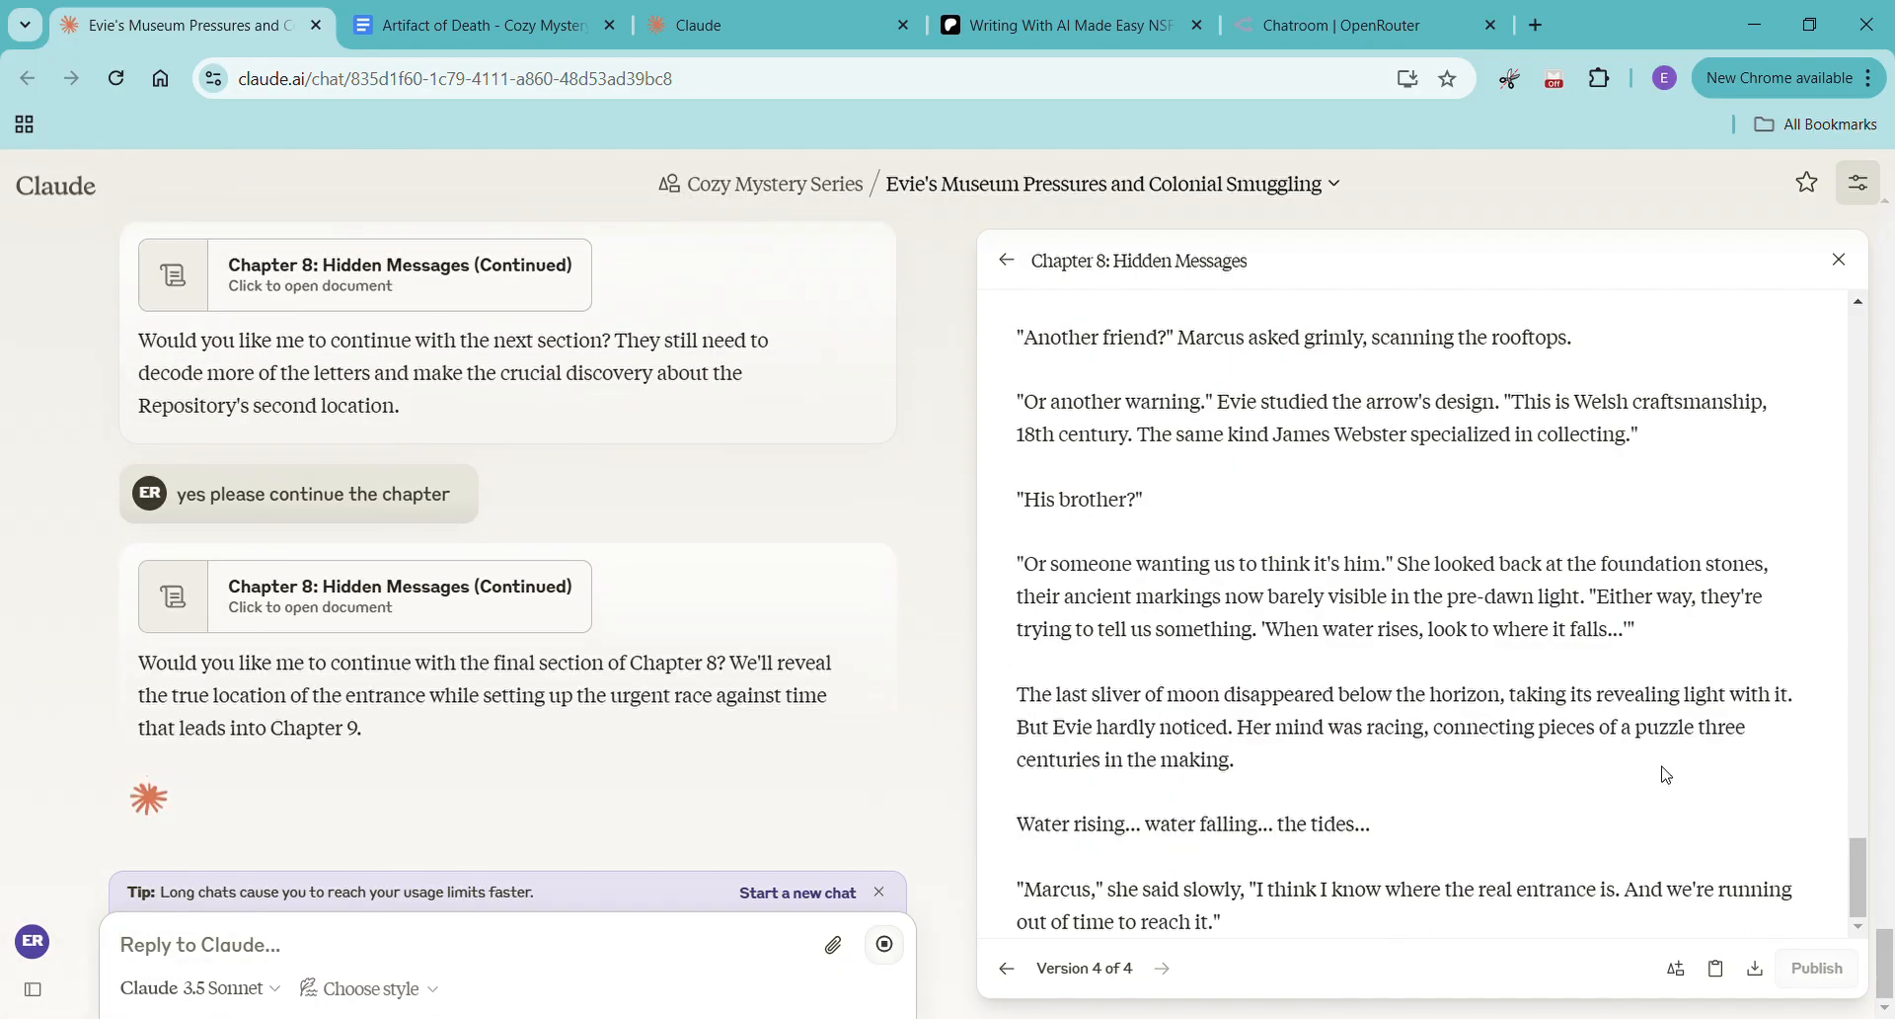
{"action": "left_click", "coordinate": [1715, 967]}
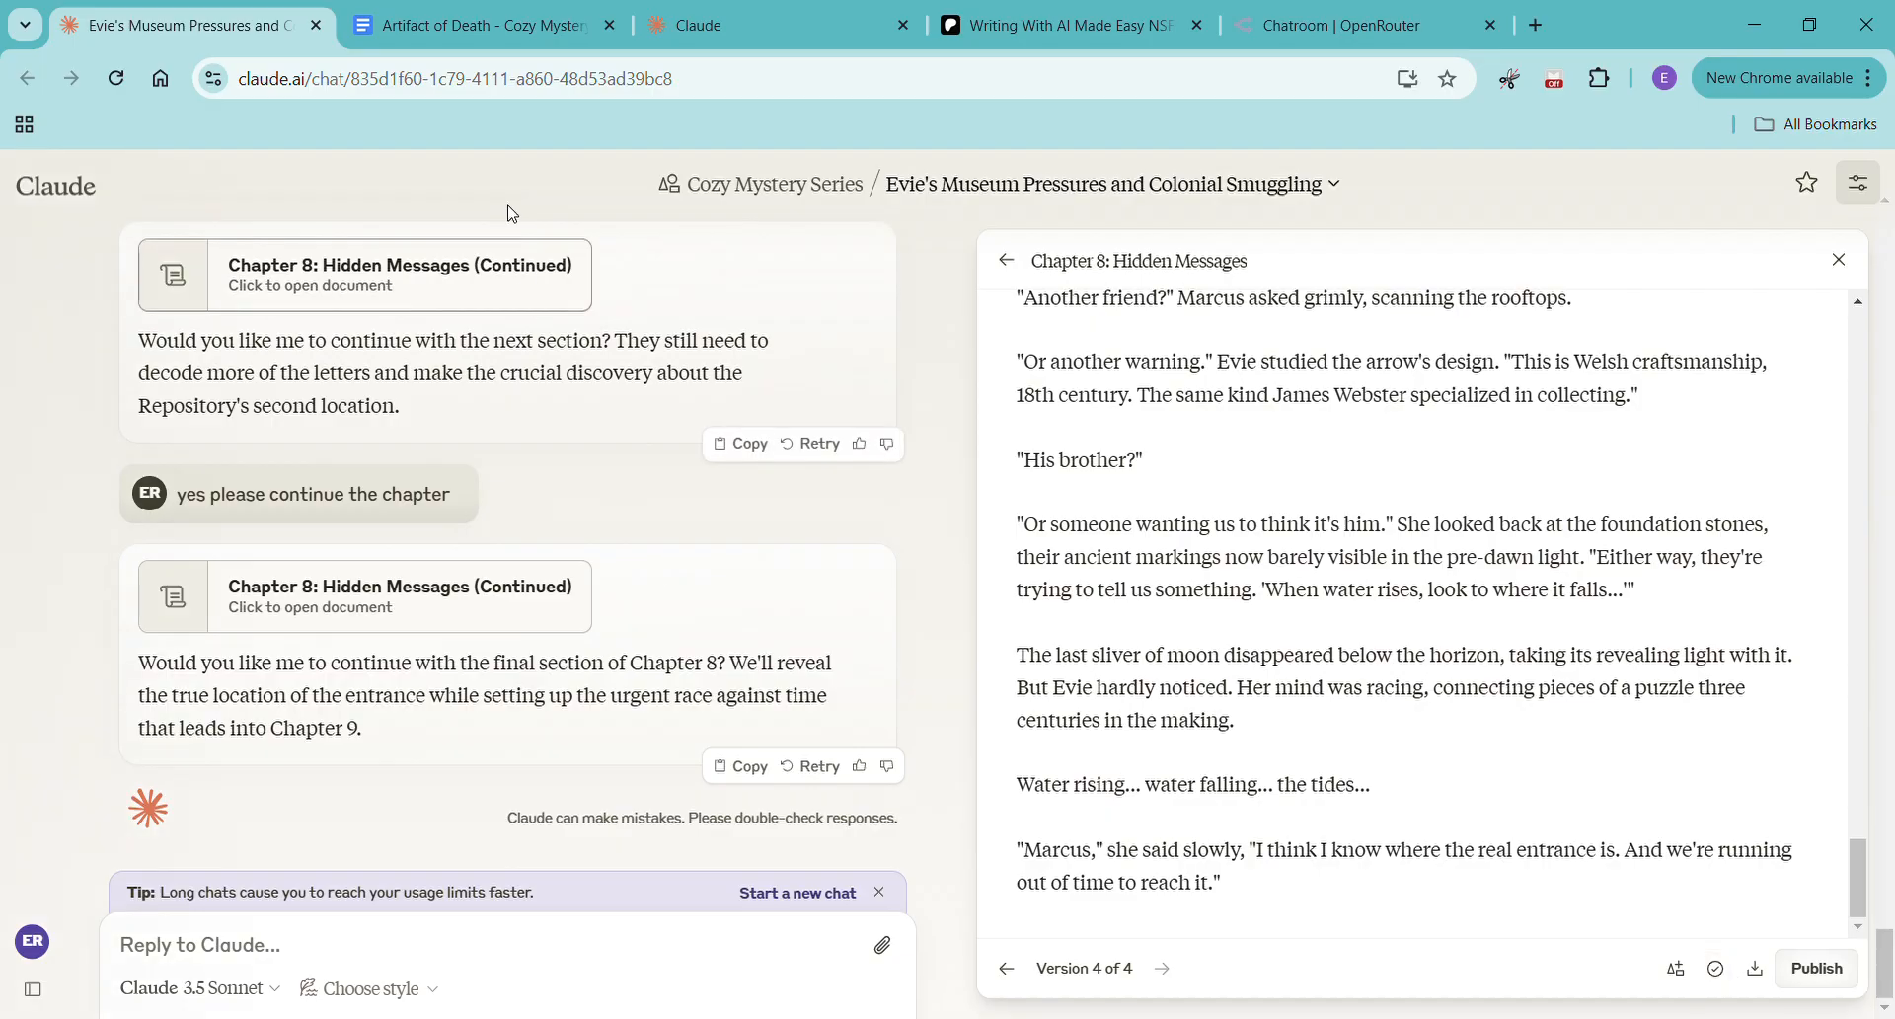
In the Google Docs manuscript, paste the copied section without formatting below the paragraph ending "those years ago."
{"action": "left_click", "coordinate": [477, 35]}
{"action": "right_click", "coordinate": [446, 915]}
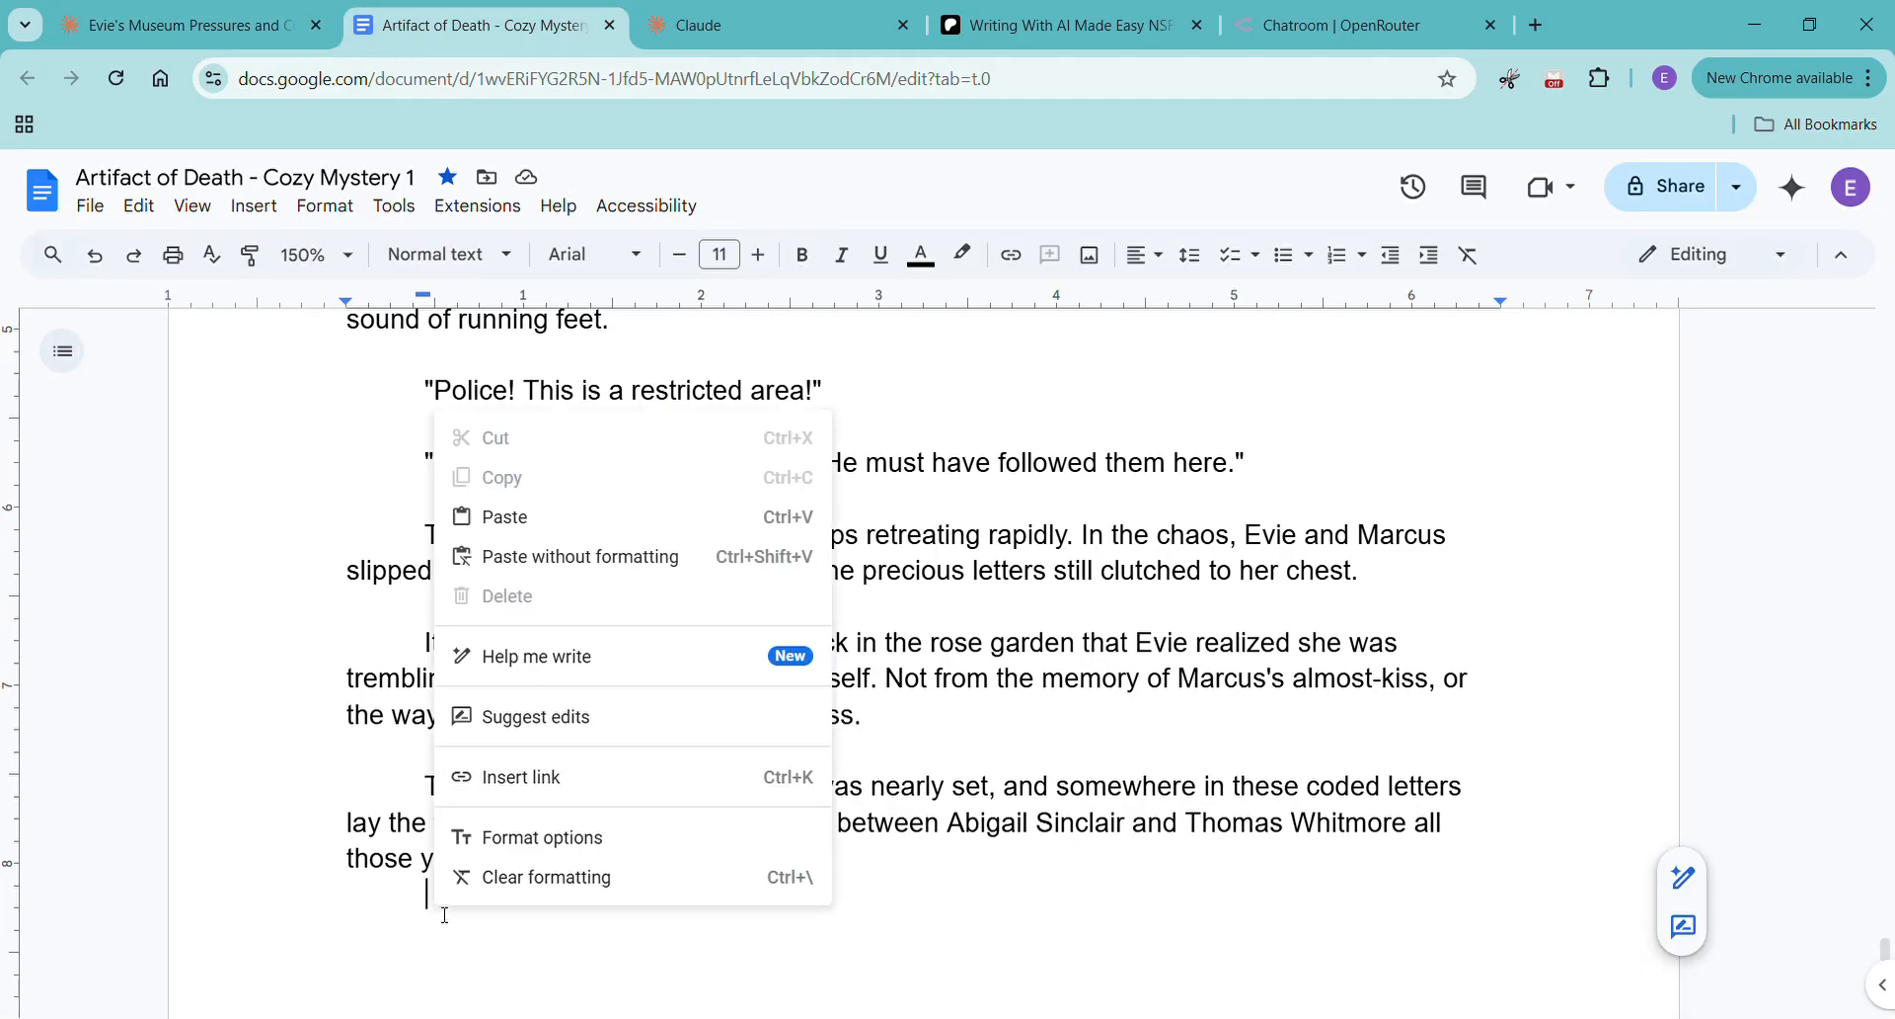
{"action": "left_click", "coordinate": [605, 554]}
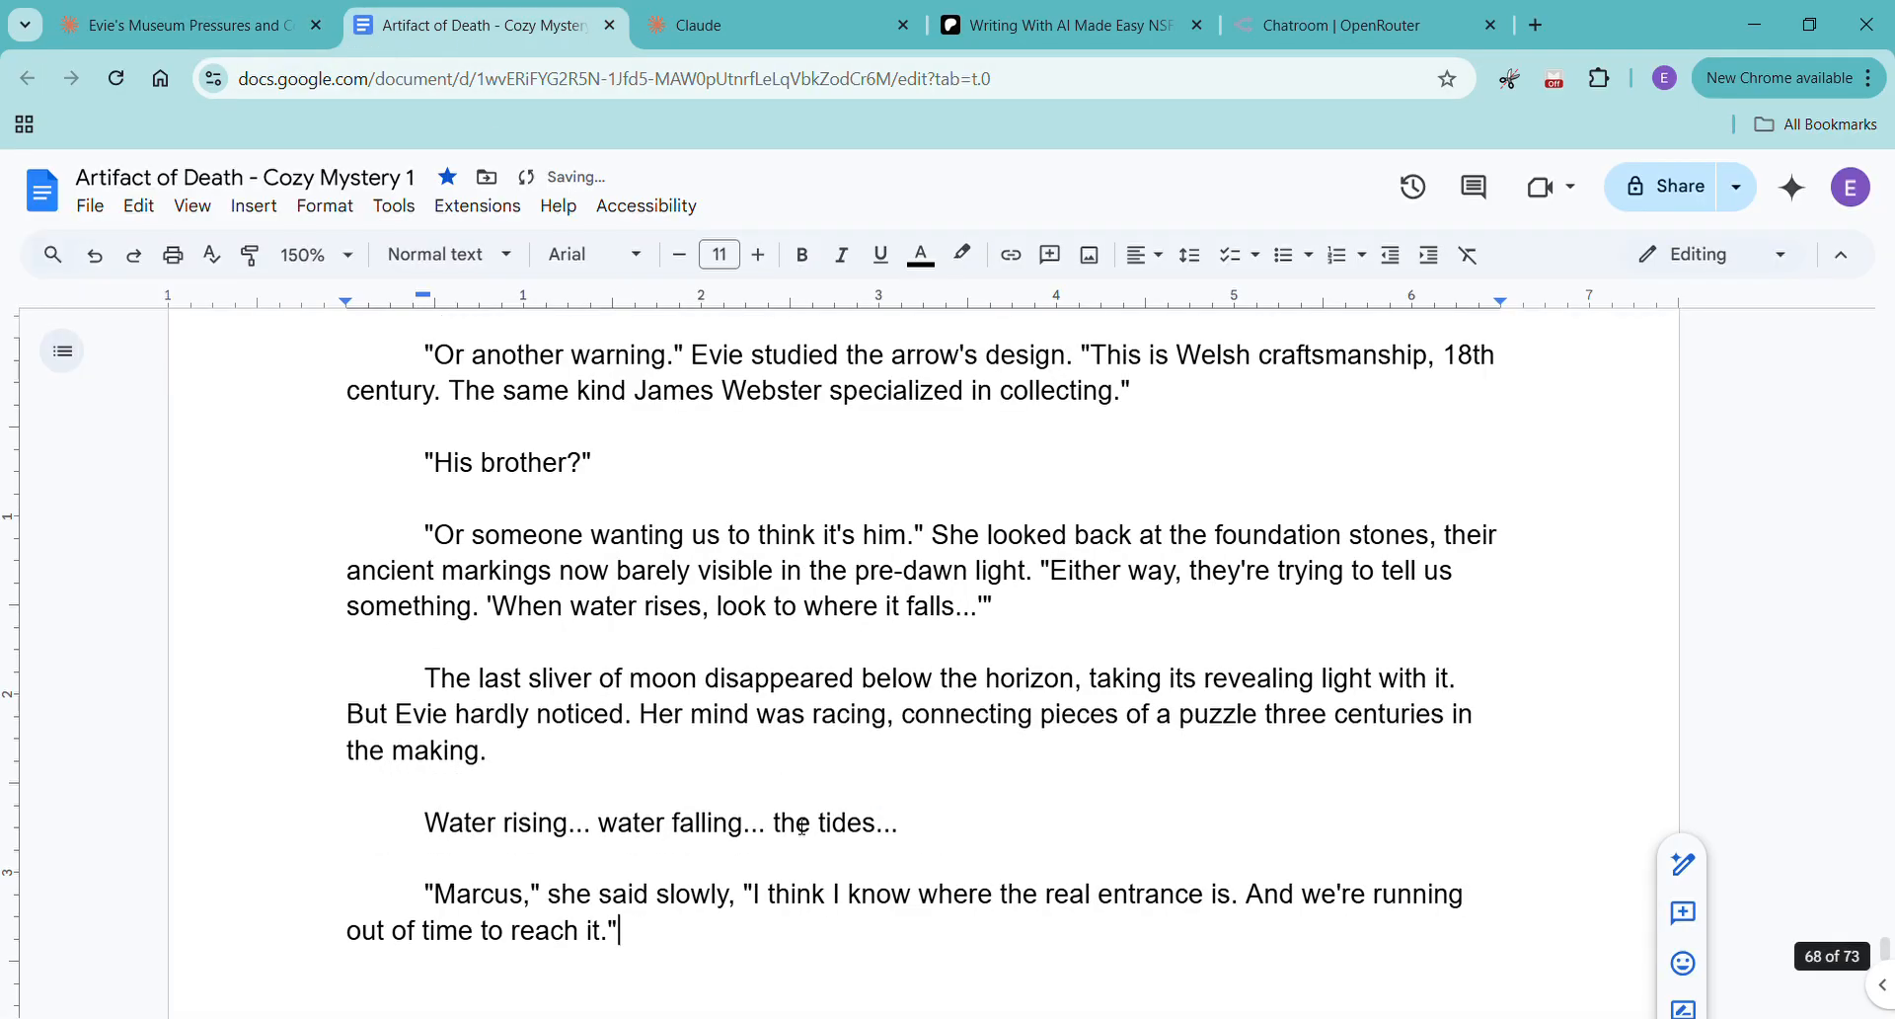
View the manuscript's word count and add an empty line below the closing line "out of time to reach it."
{"action": "key", "text": "ctrl+shift+c"}
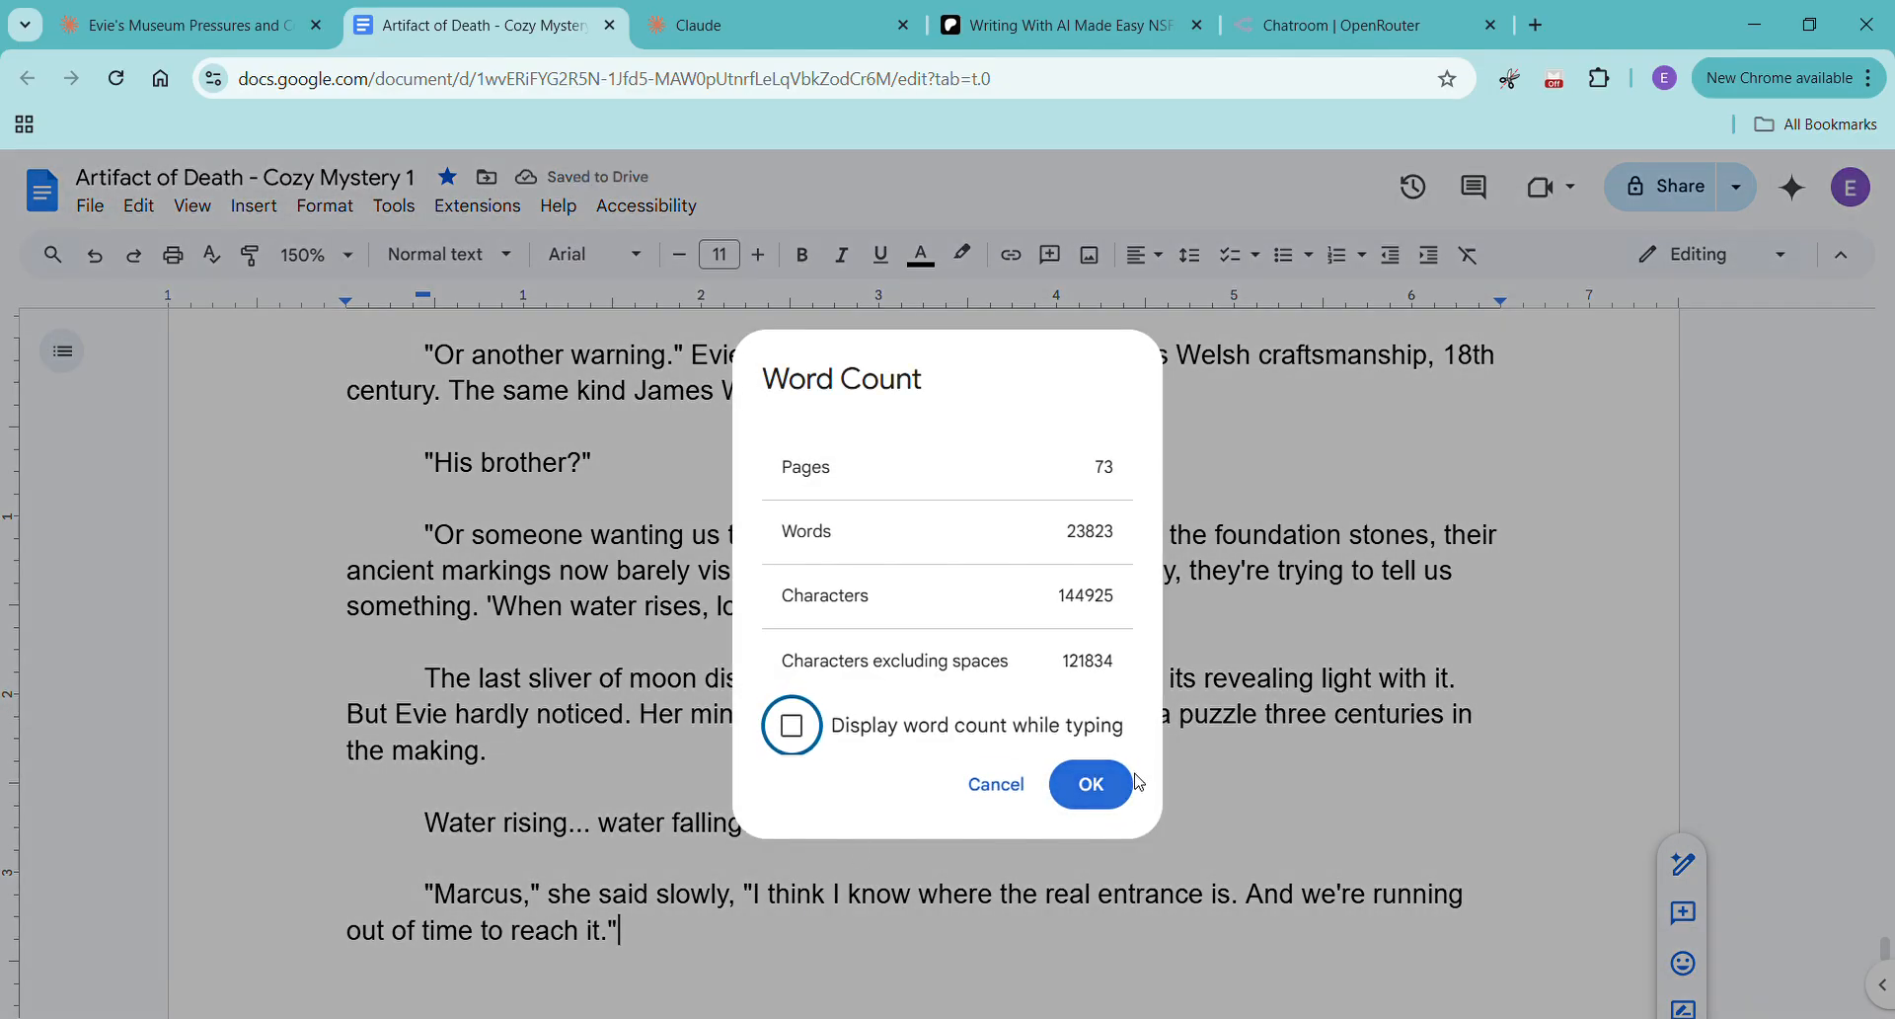
{"action": "left_click", "coordinate": [1128, 785]}
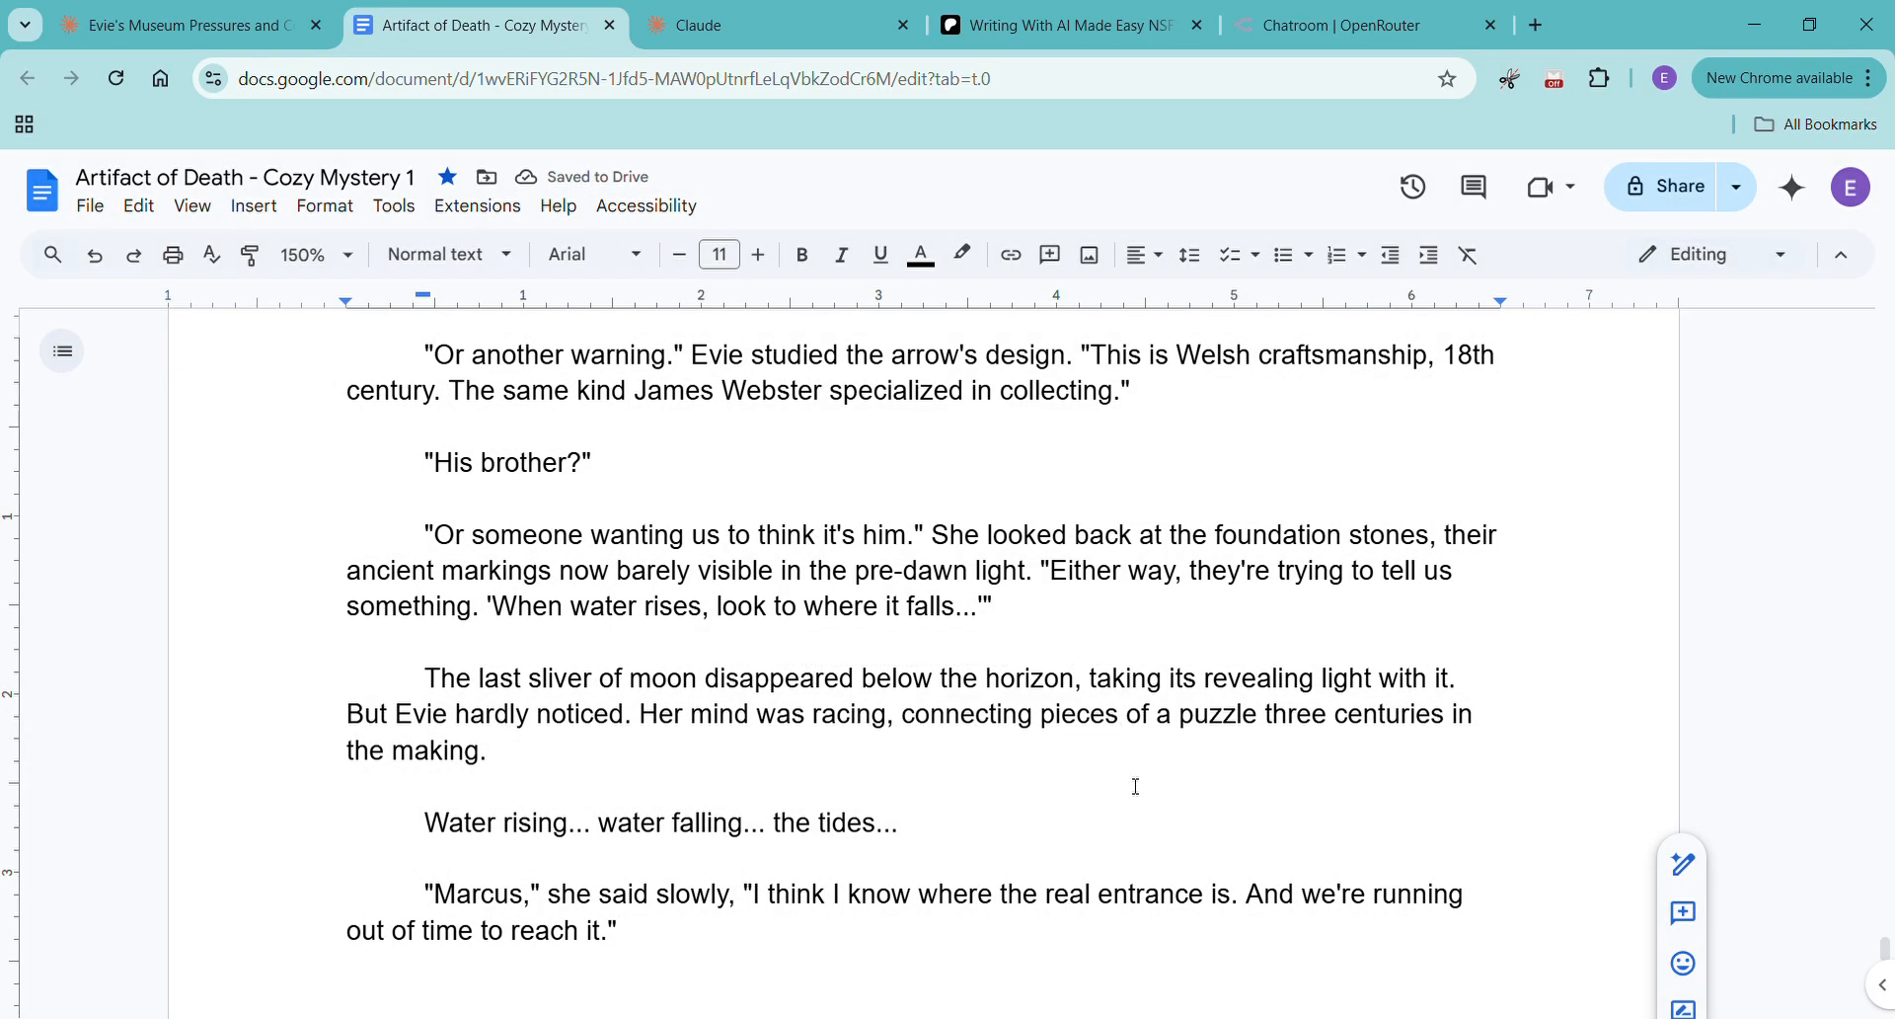
{"action": "key", "text": "Return"}
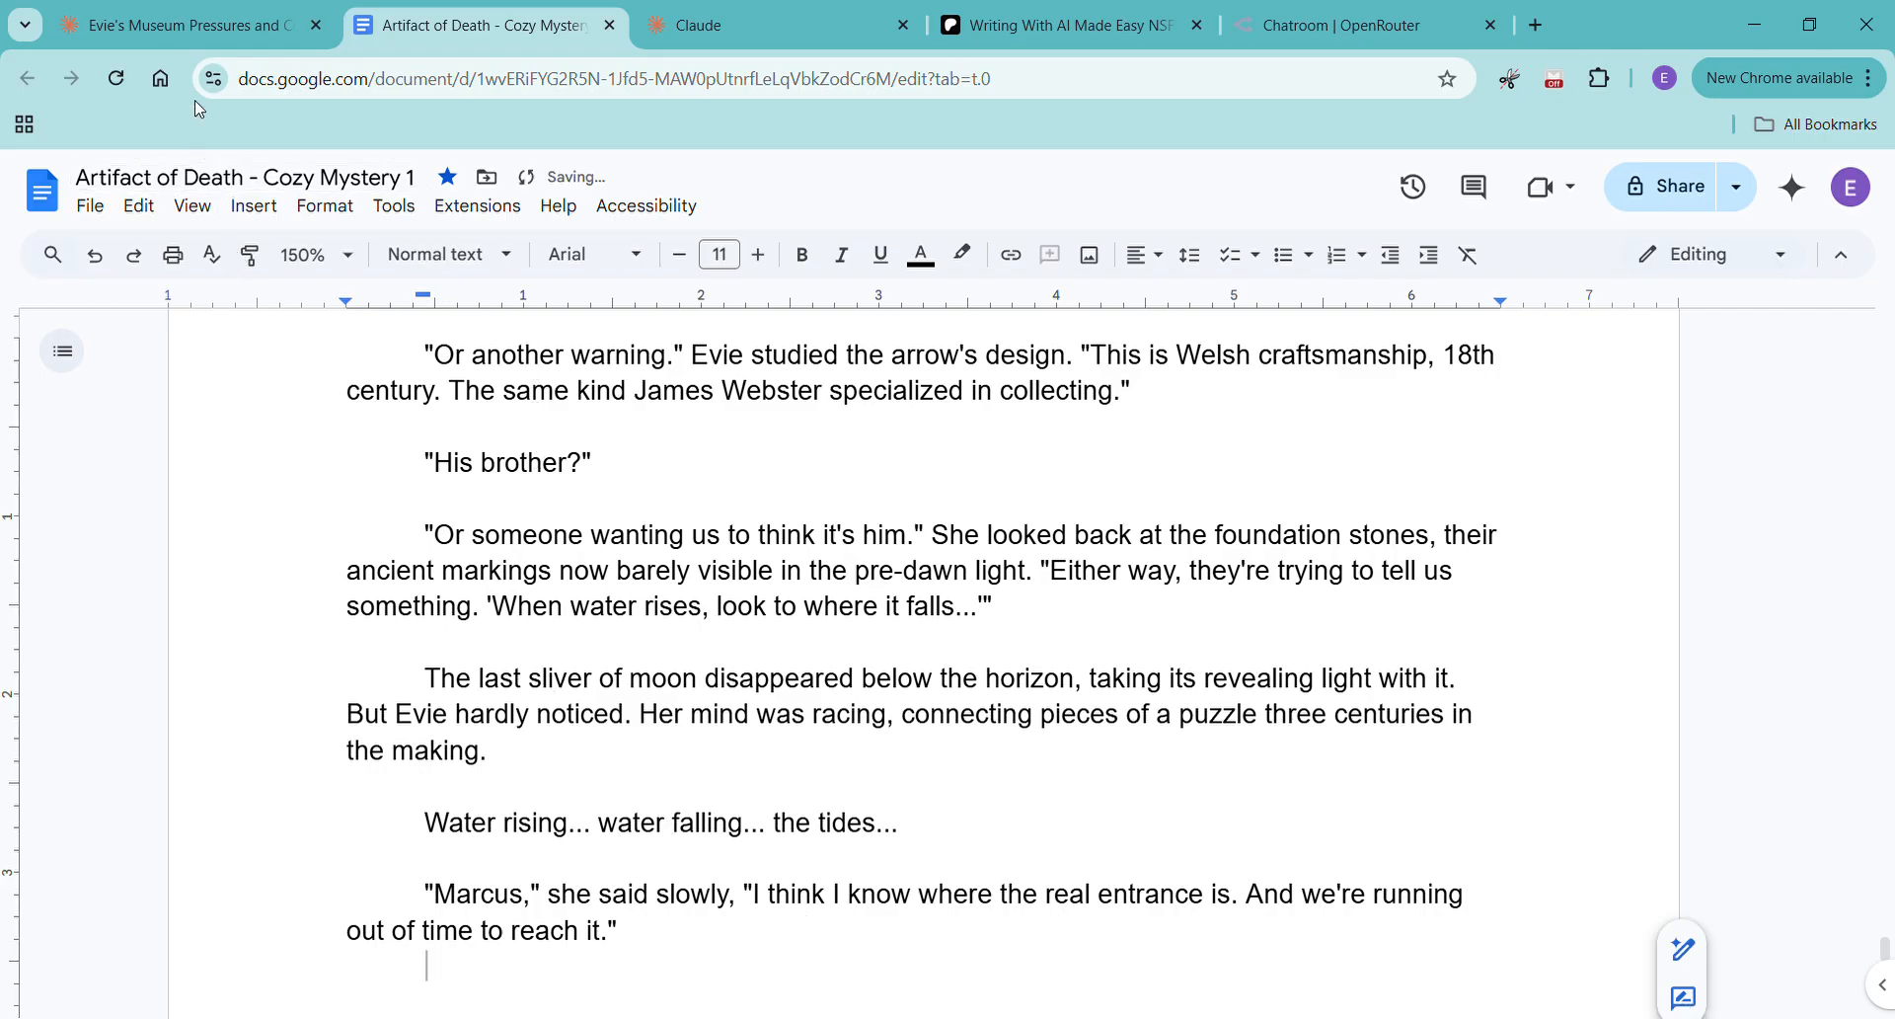
{"action": "left_click_drag", "start_coordinate": [442, 904], "coordinate": [523, 900]}
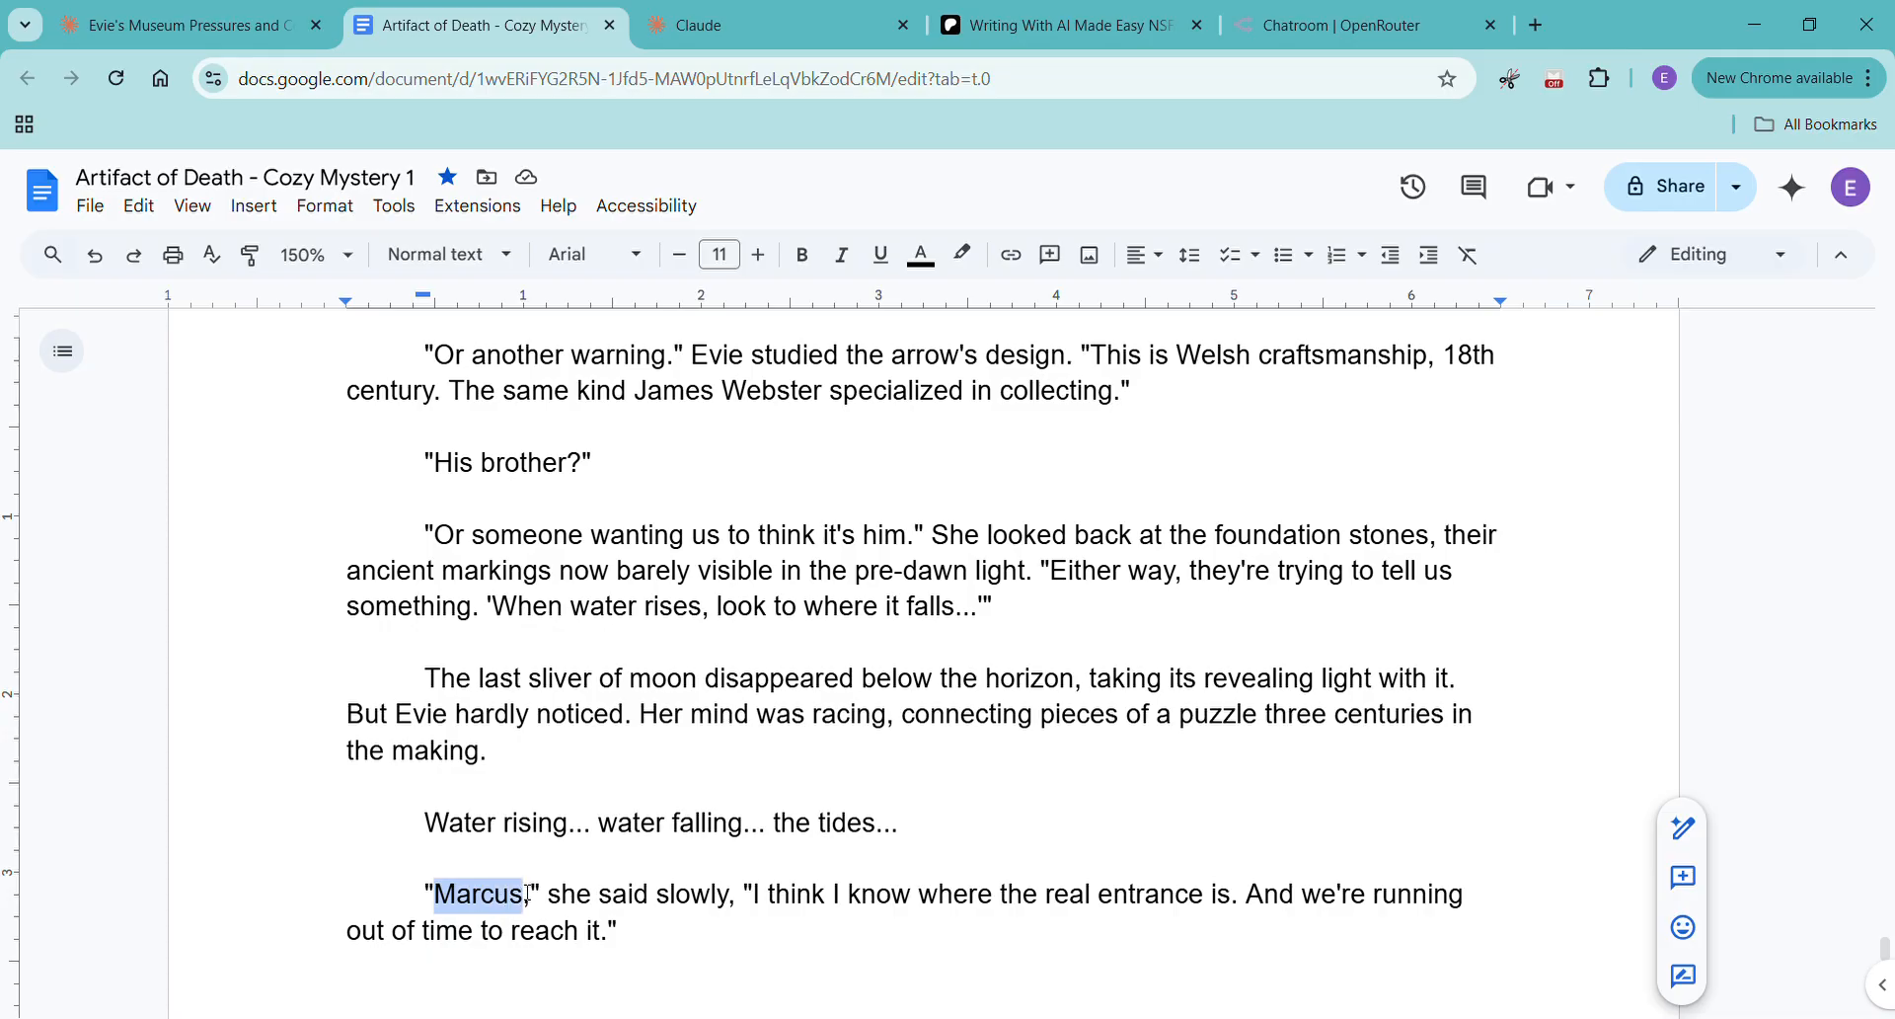
{"action": "left_click", "coordinate": [471, 988]}
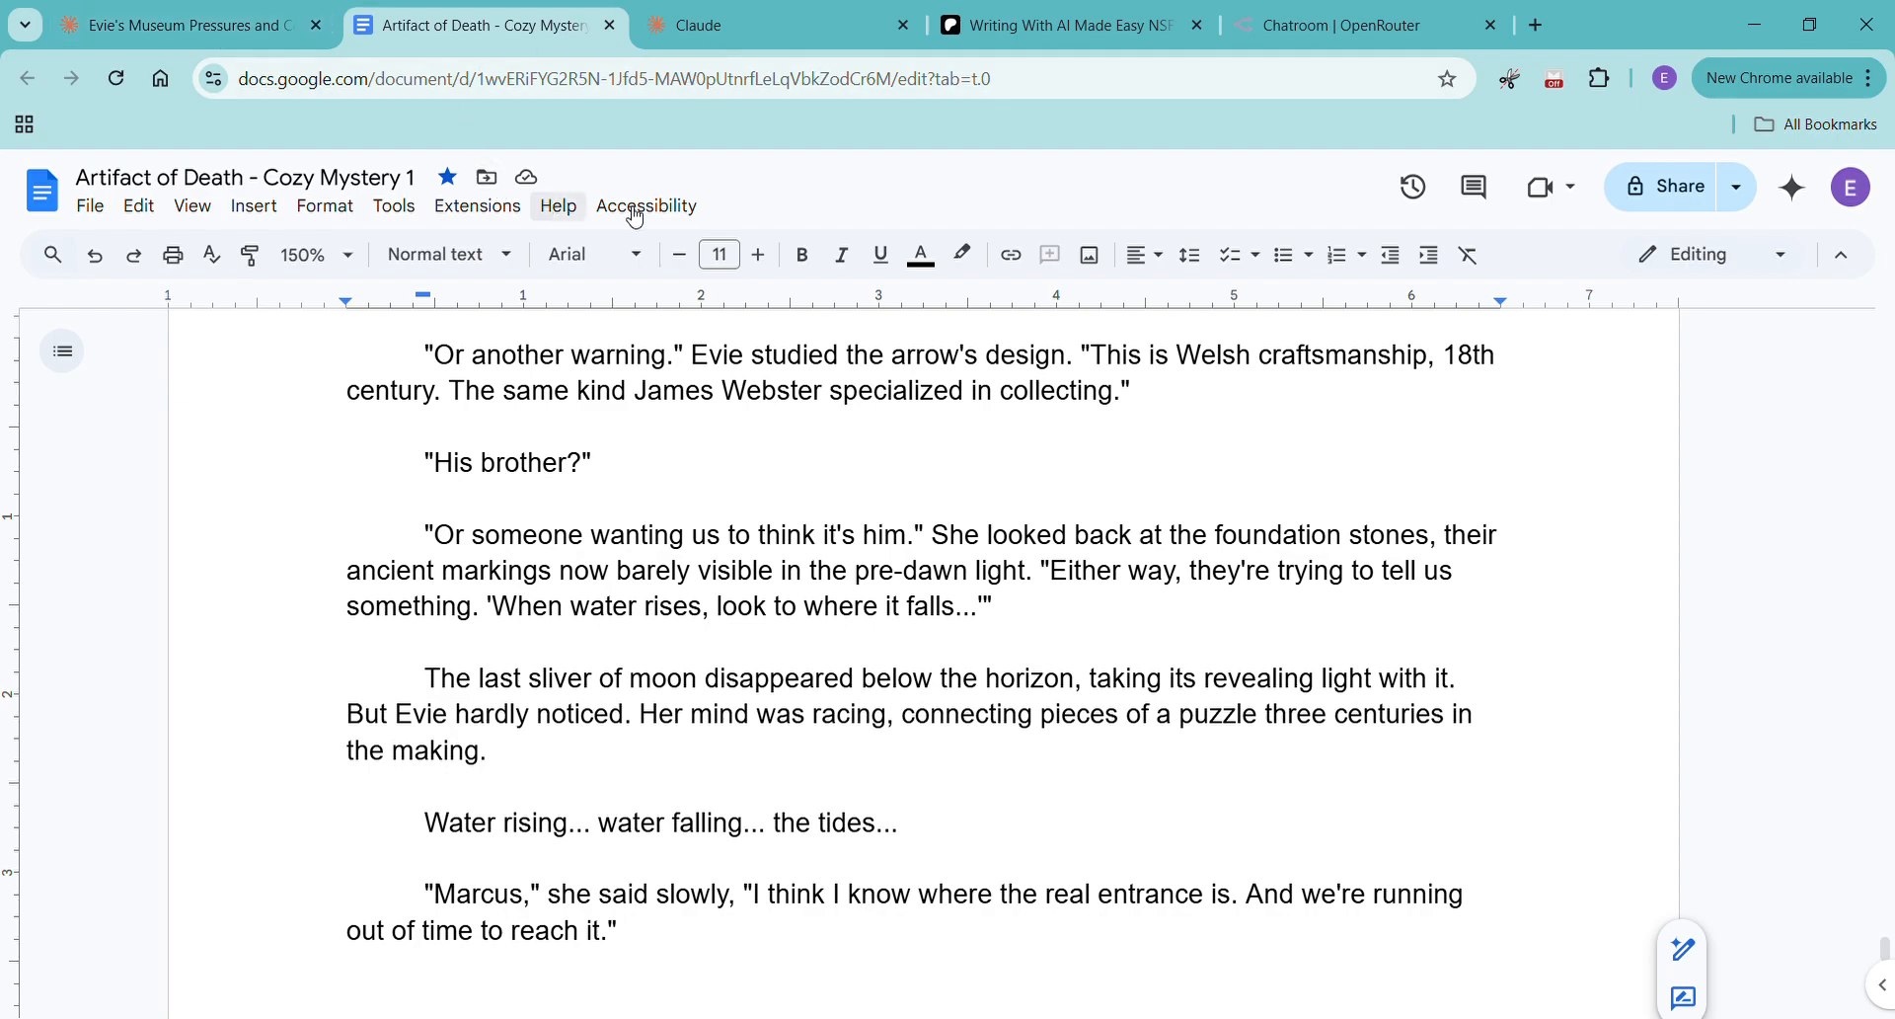
Return to the Claude chat, accept the offered final section of Chapter 8 with "yes please", and copy the conclusion's contents
{"action": "left_click", "coordinate": [151, 36]}
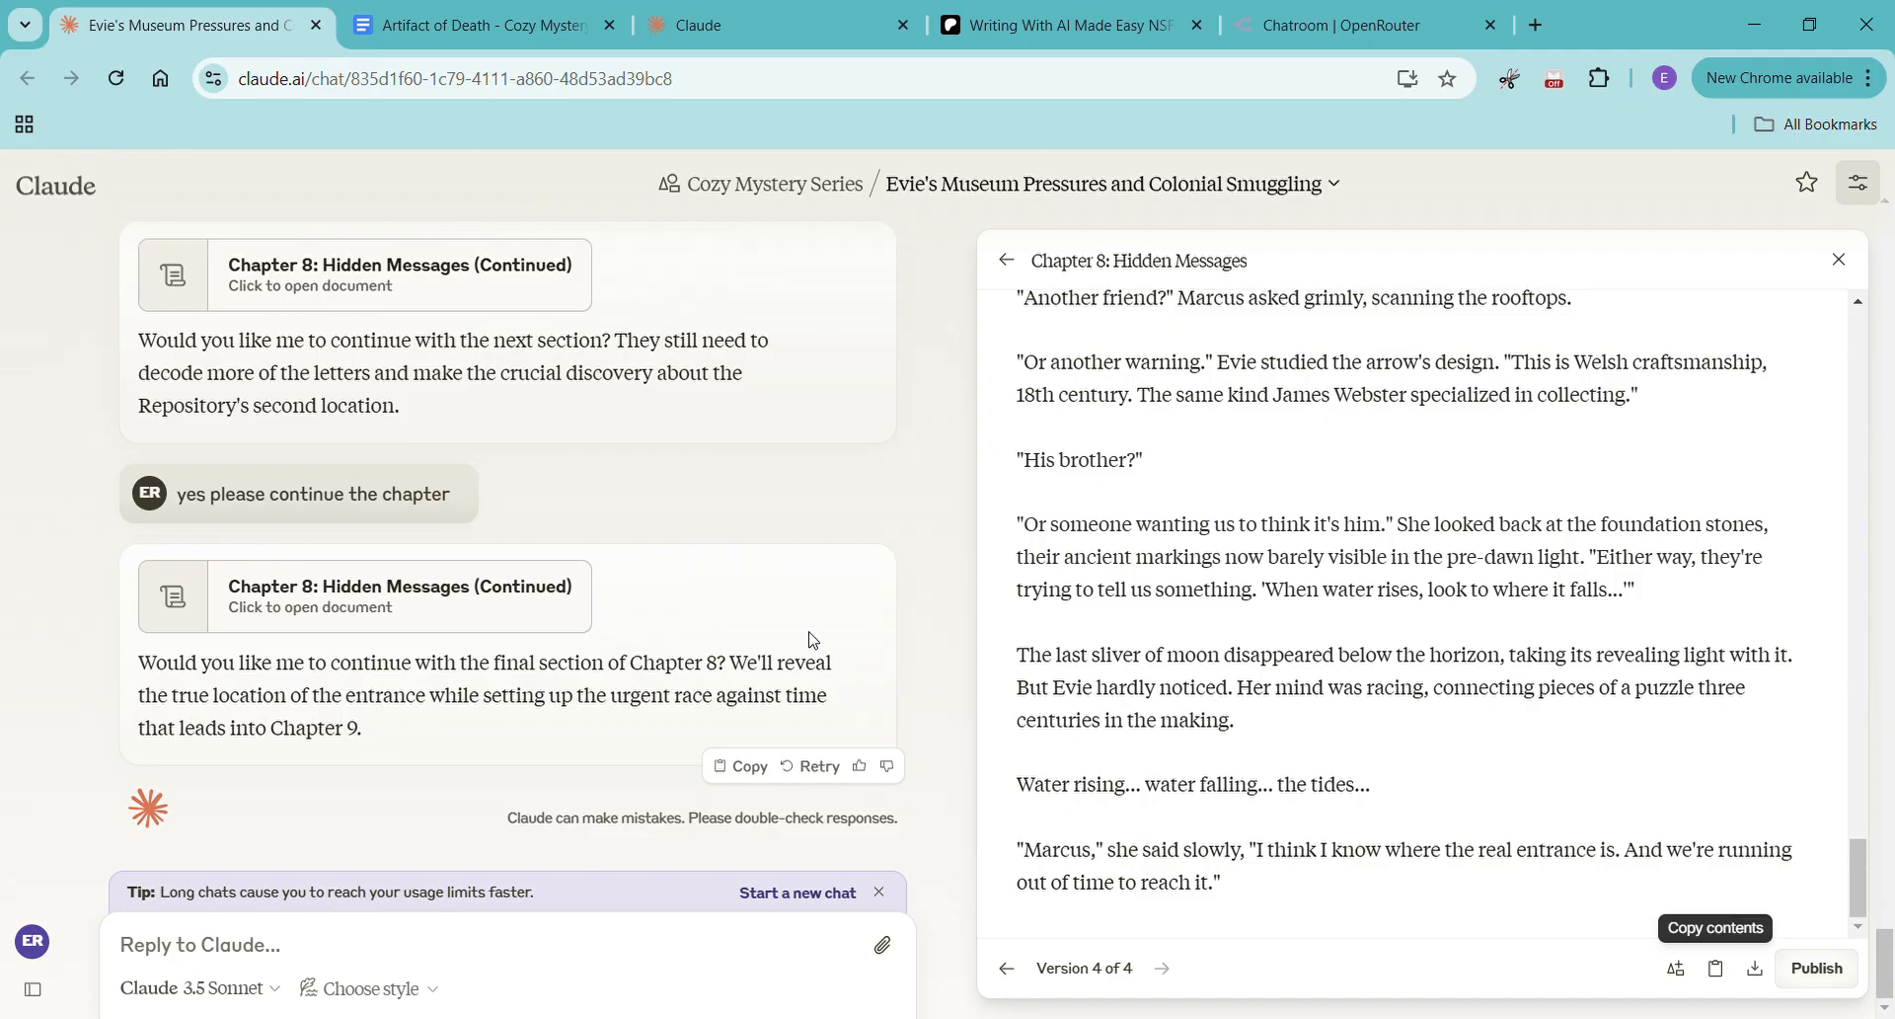
{"action": "left_click", "coordinate": [242, 945]}
{"action": "type", "text": "yes please"}
{"action": "key", "text": "Return"}
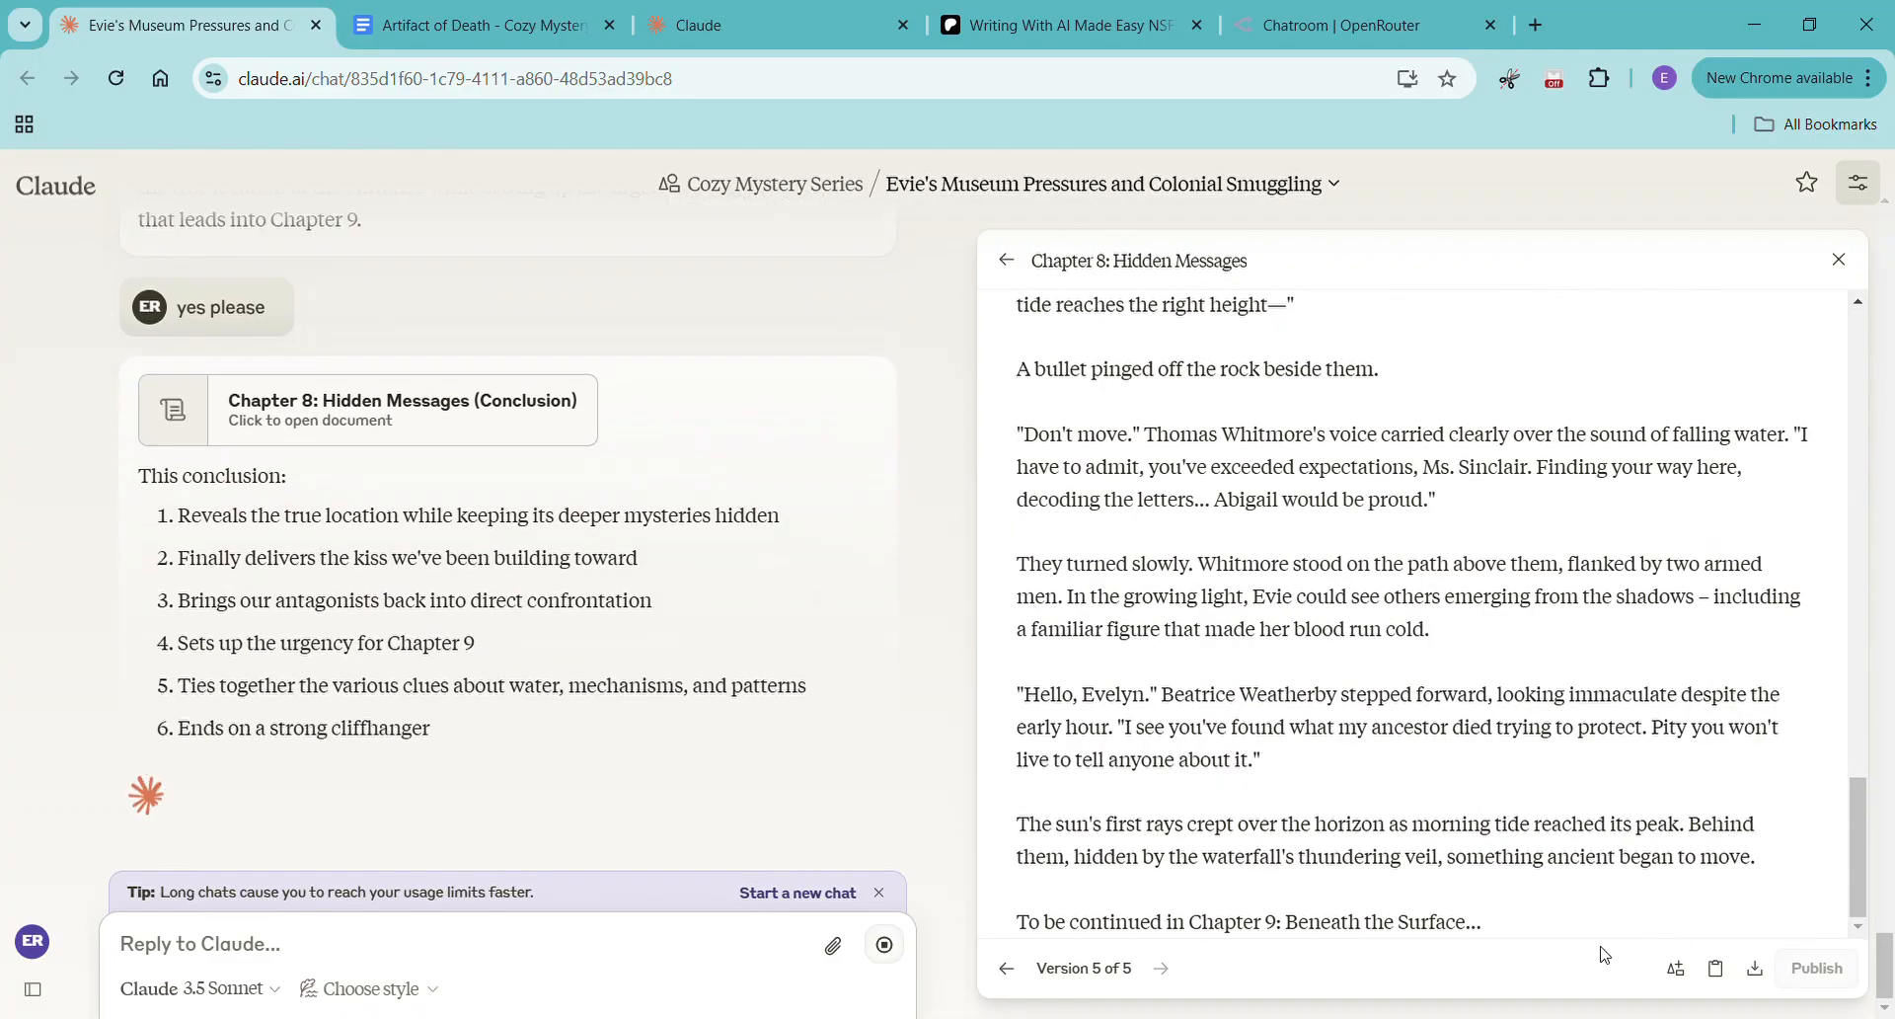
{"action": "left_click", "coordinate": [1716, 968]}
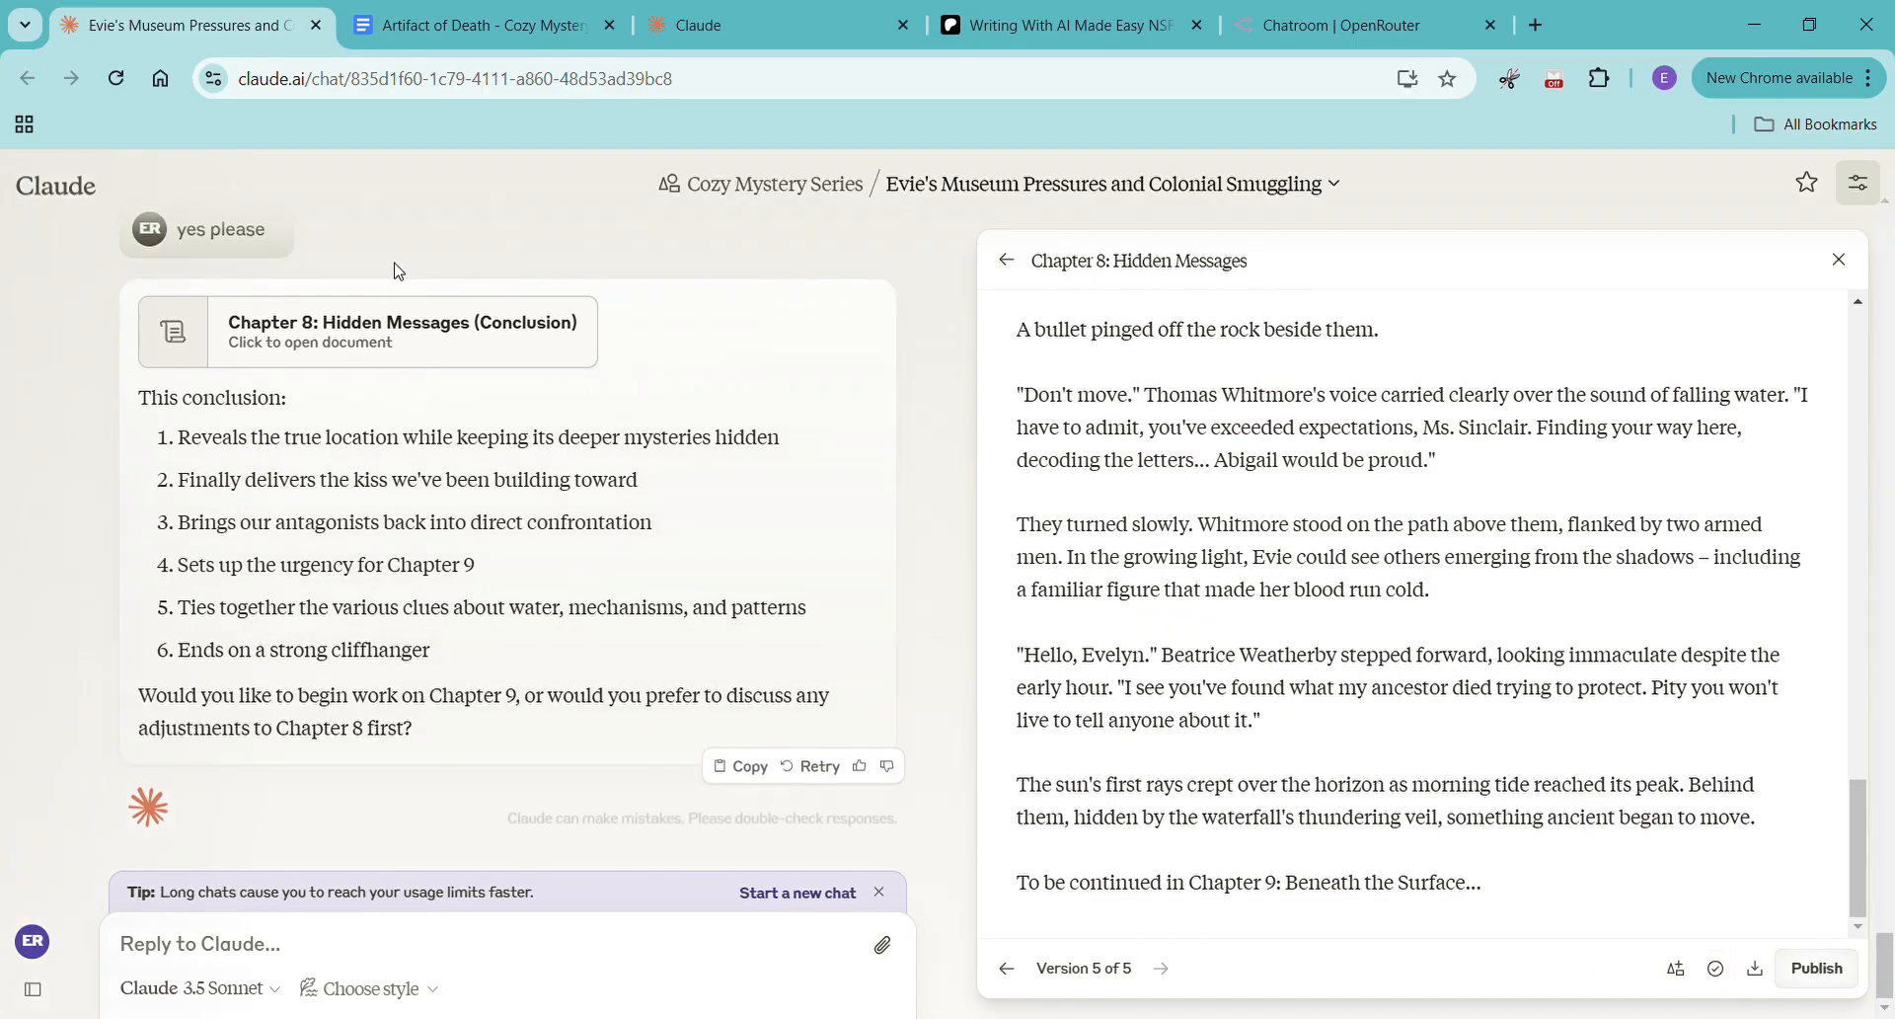
In the Google Docs manuscript, paste the Chapter 8 conclusion without formatting on the empty line at the end
{"action": "left_click", "coordinate": [430, 31]}
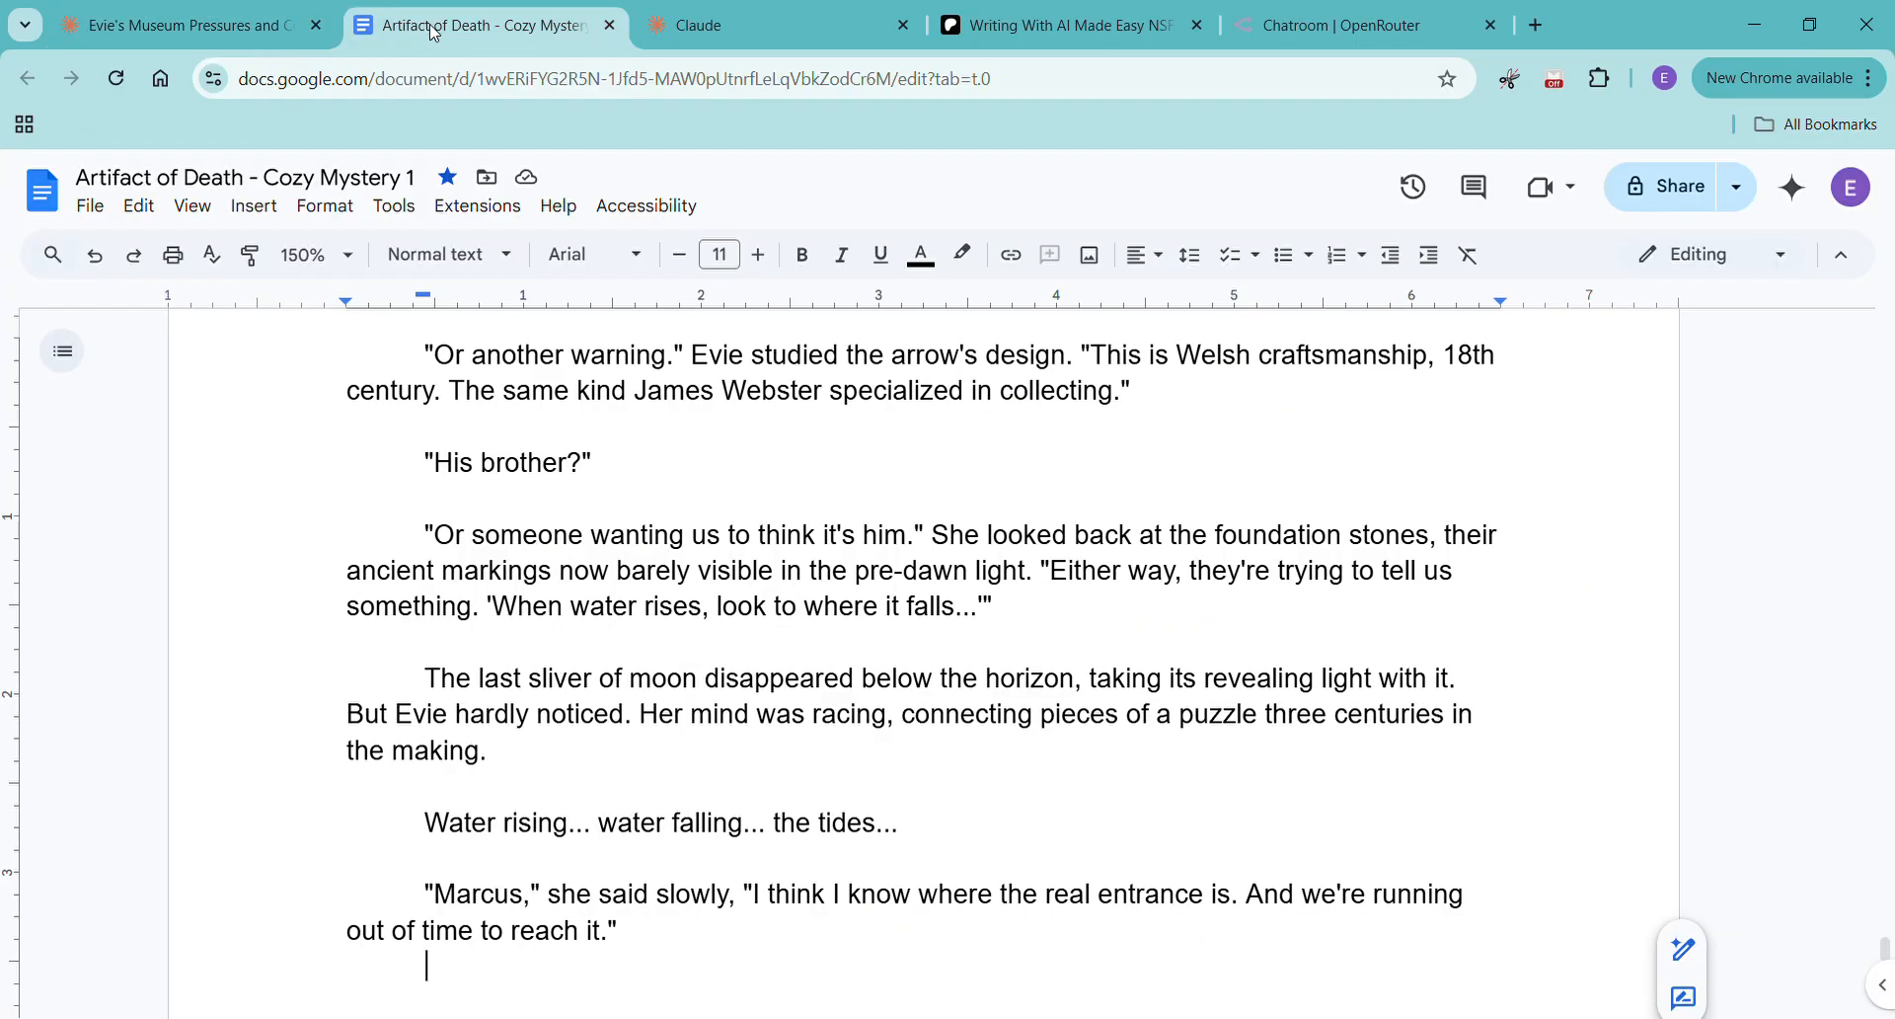
{"action": "right_click", "coordinate": [432, 987]}
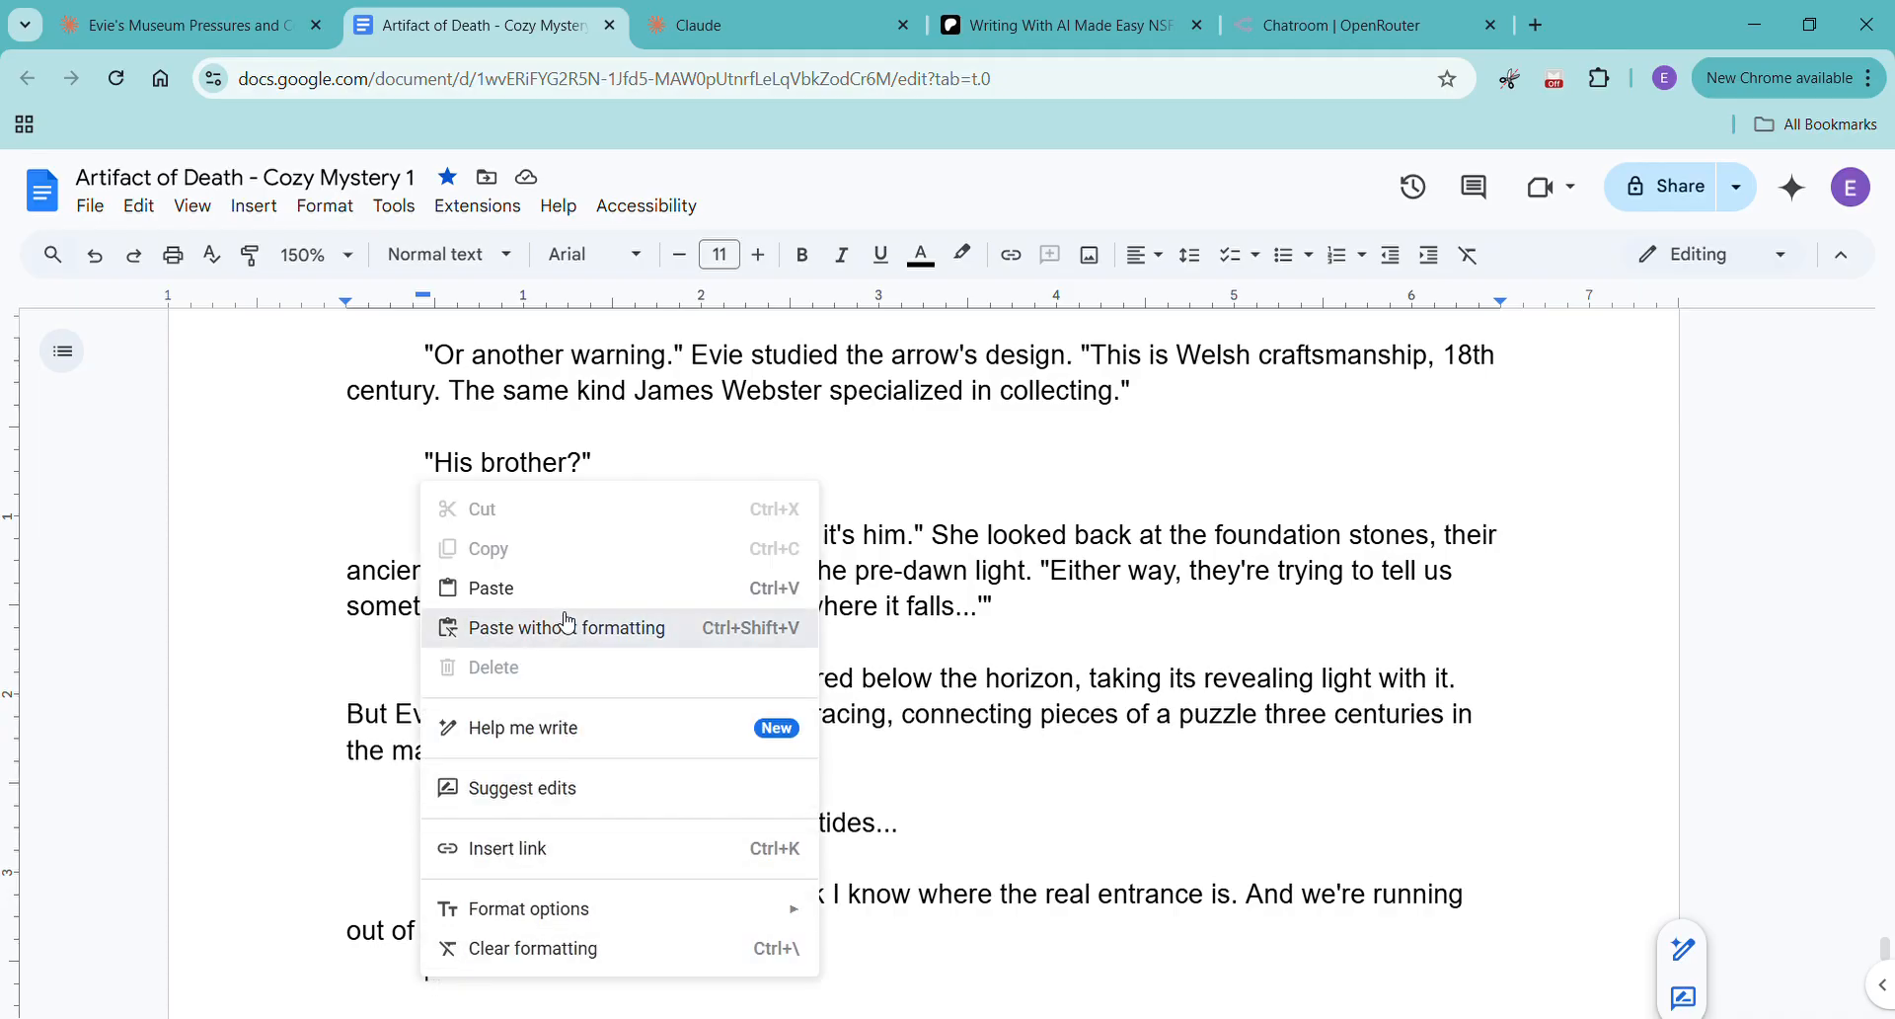
{"action": "left_click", "coordinate": [474, 627]}
Delete the line "To be continued in Chapter 9: Beneath the Surface..." and insert a page break after Chapter 8
{"action": "left_click_drag", "start_coordinate": [401, 930], "coordinate": [1145, 973]}
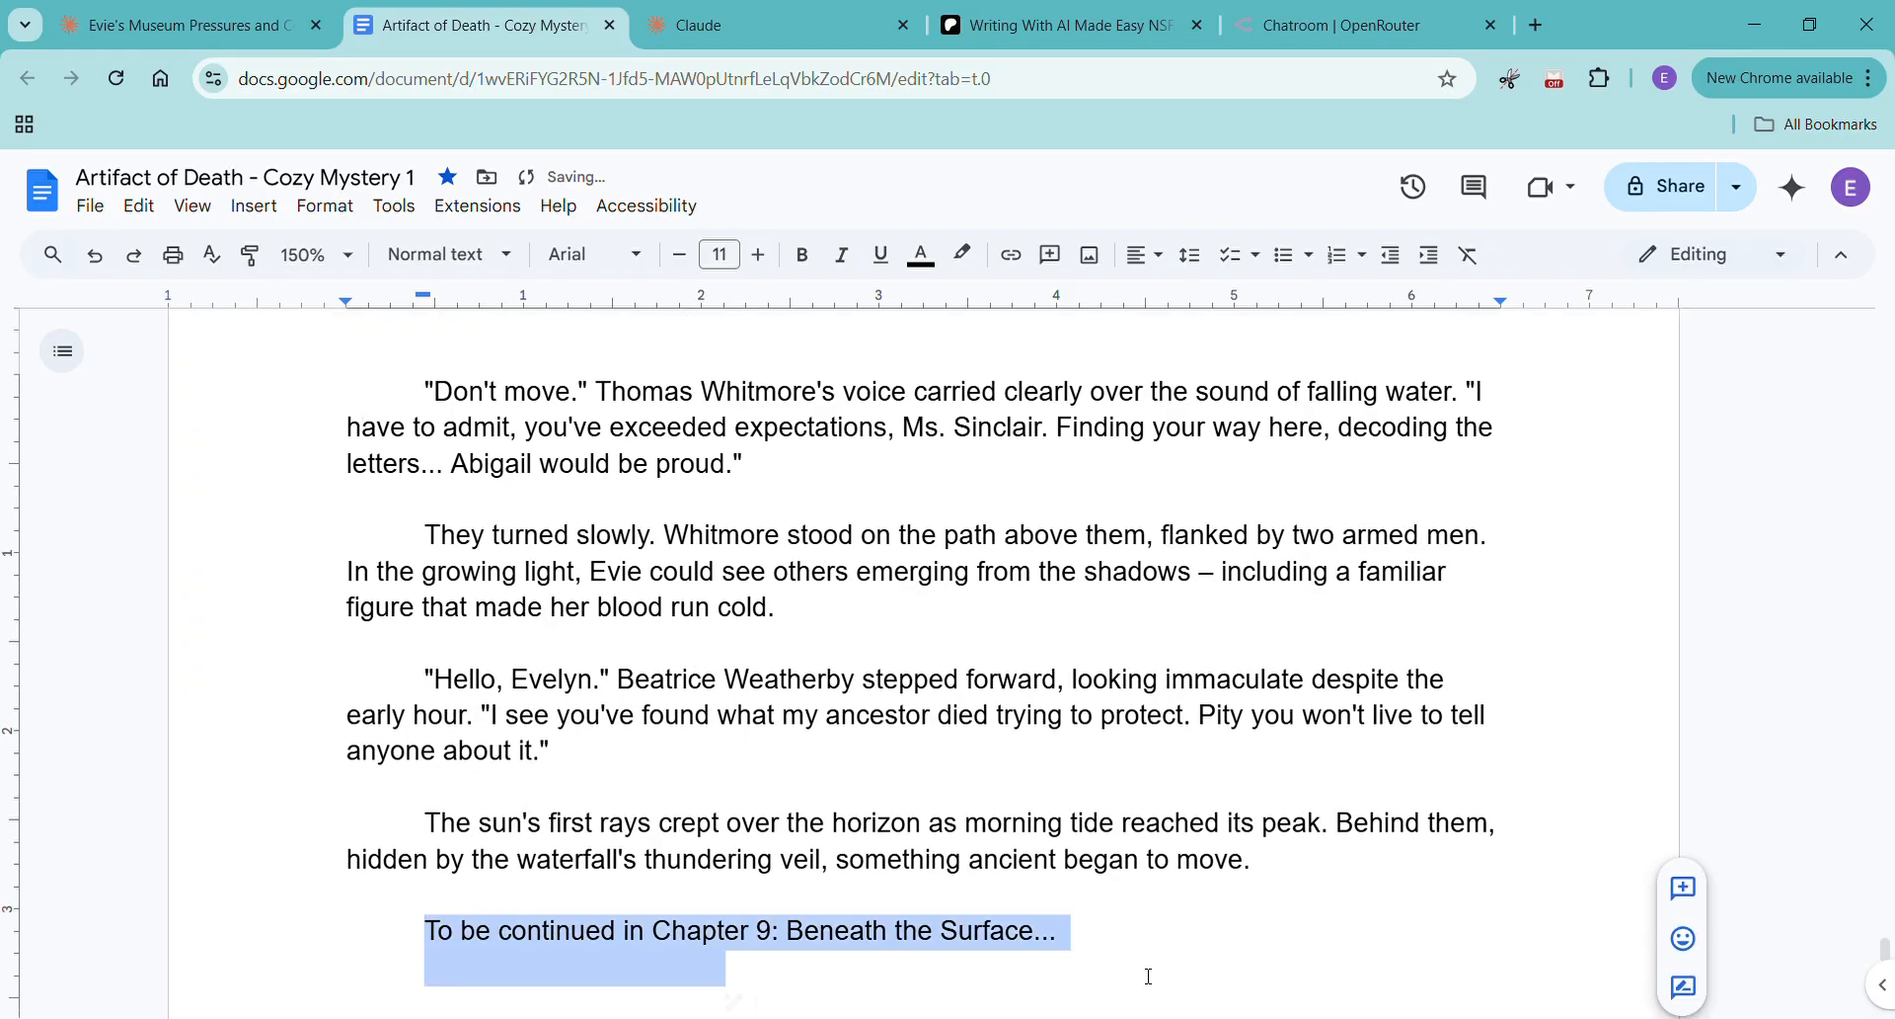
{"action": "key", "text": "BackSpace"}
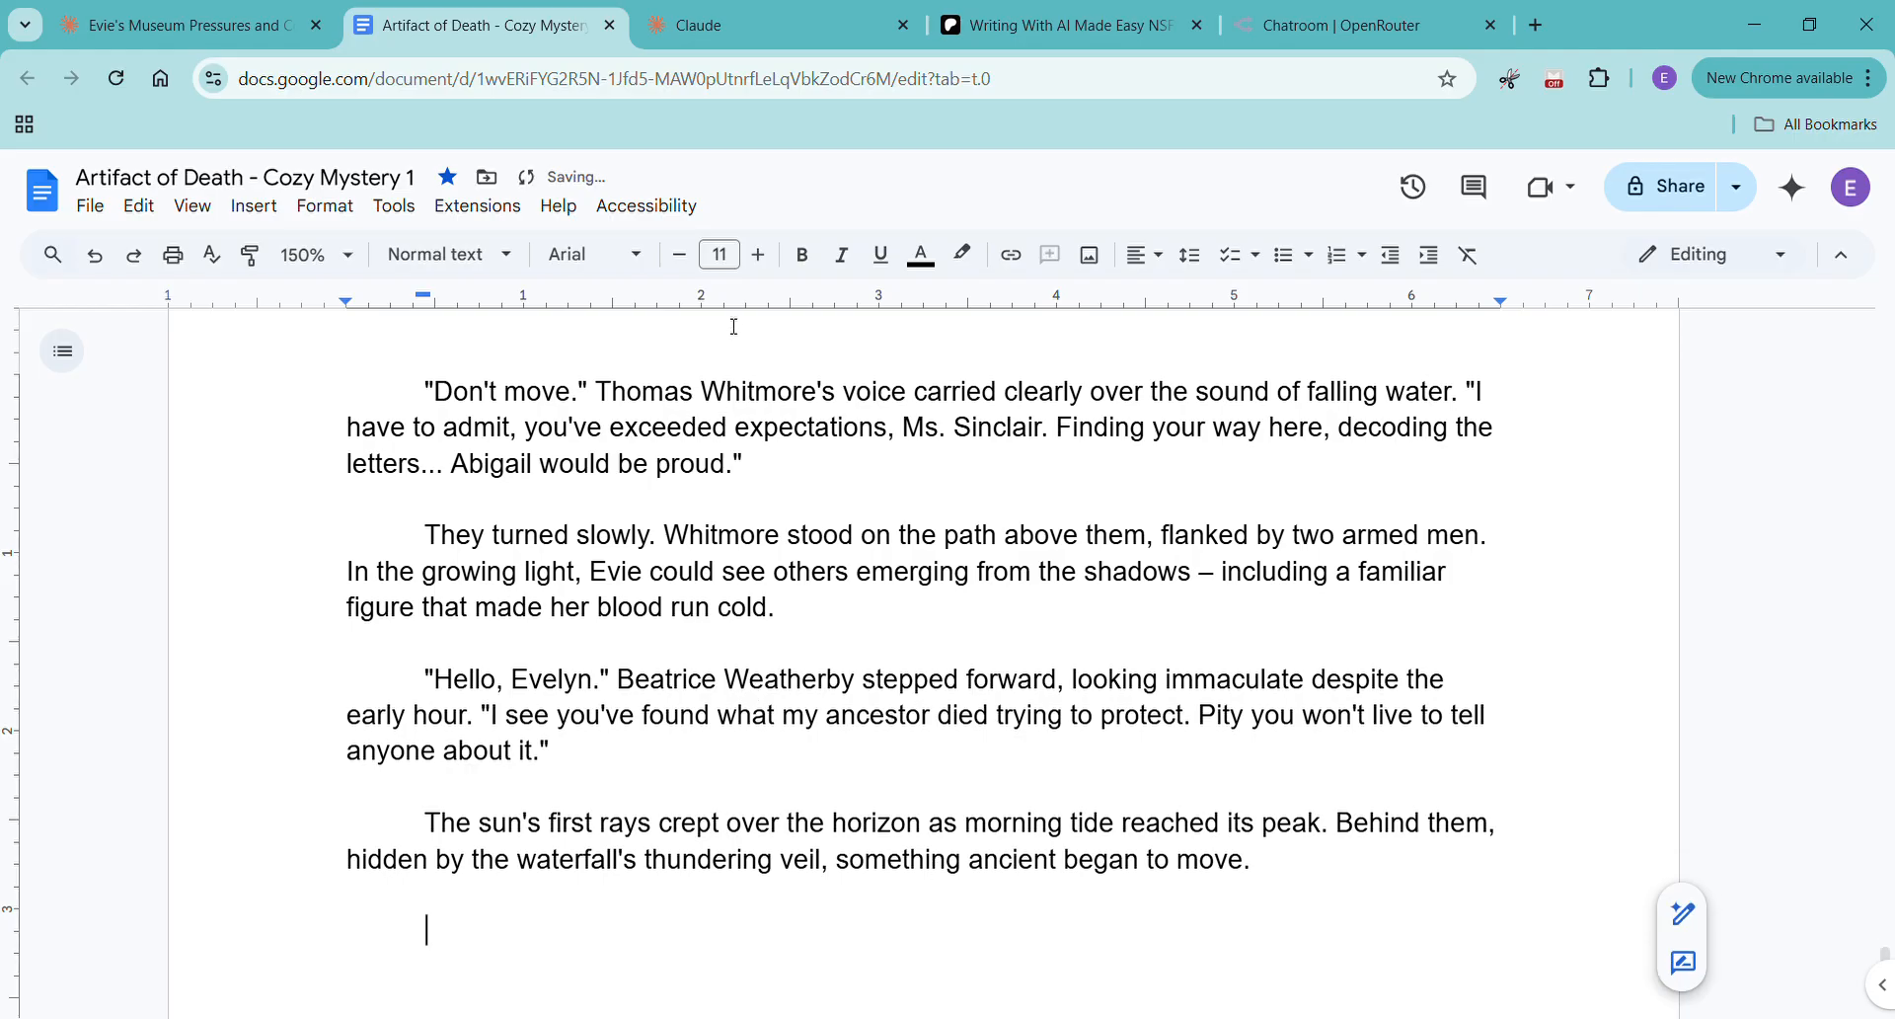
{"action": "key", "text": "ctrl+Return"}
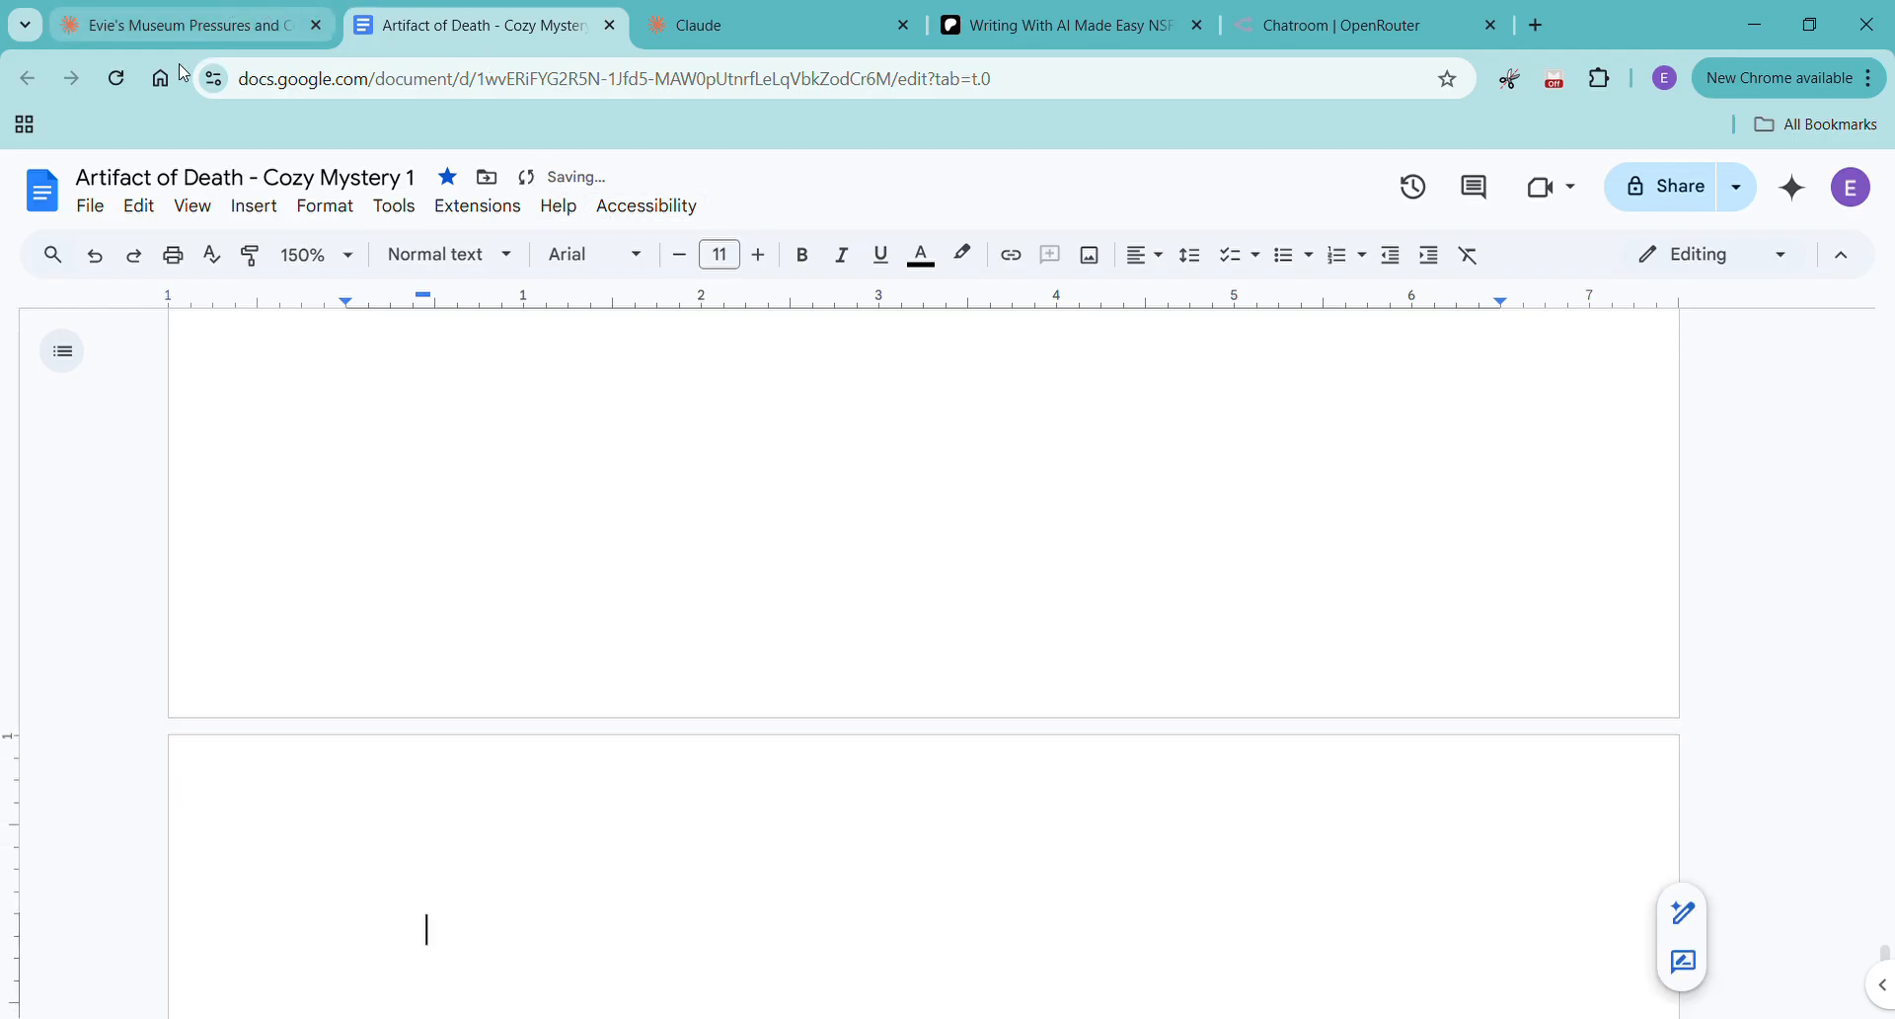
Switch to the Claude chat and ask "what do you think of that chapter overall?"
{"action": "left_click", "coordinate": [182, 27]}
{"action": "left_click", "coordinate": [332, 955]}
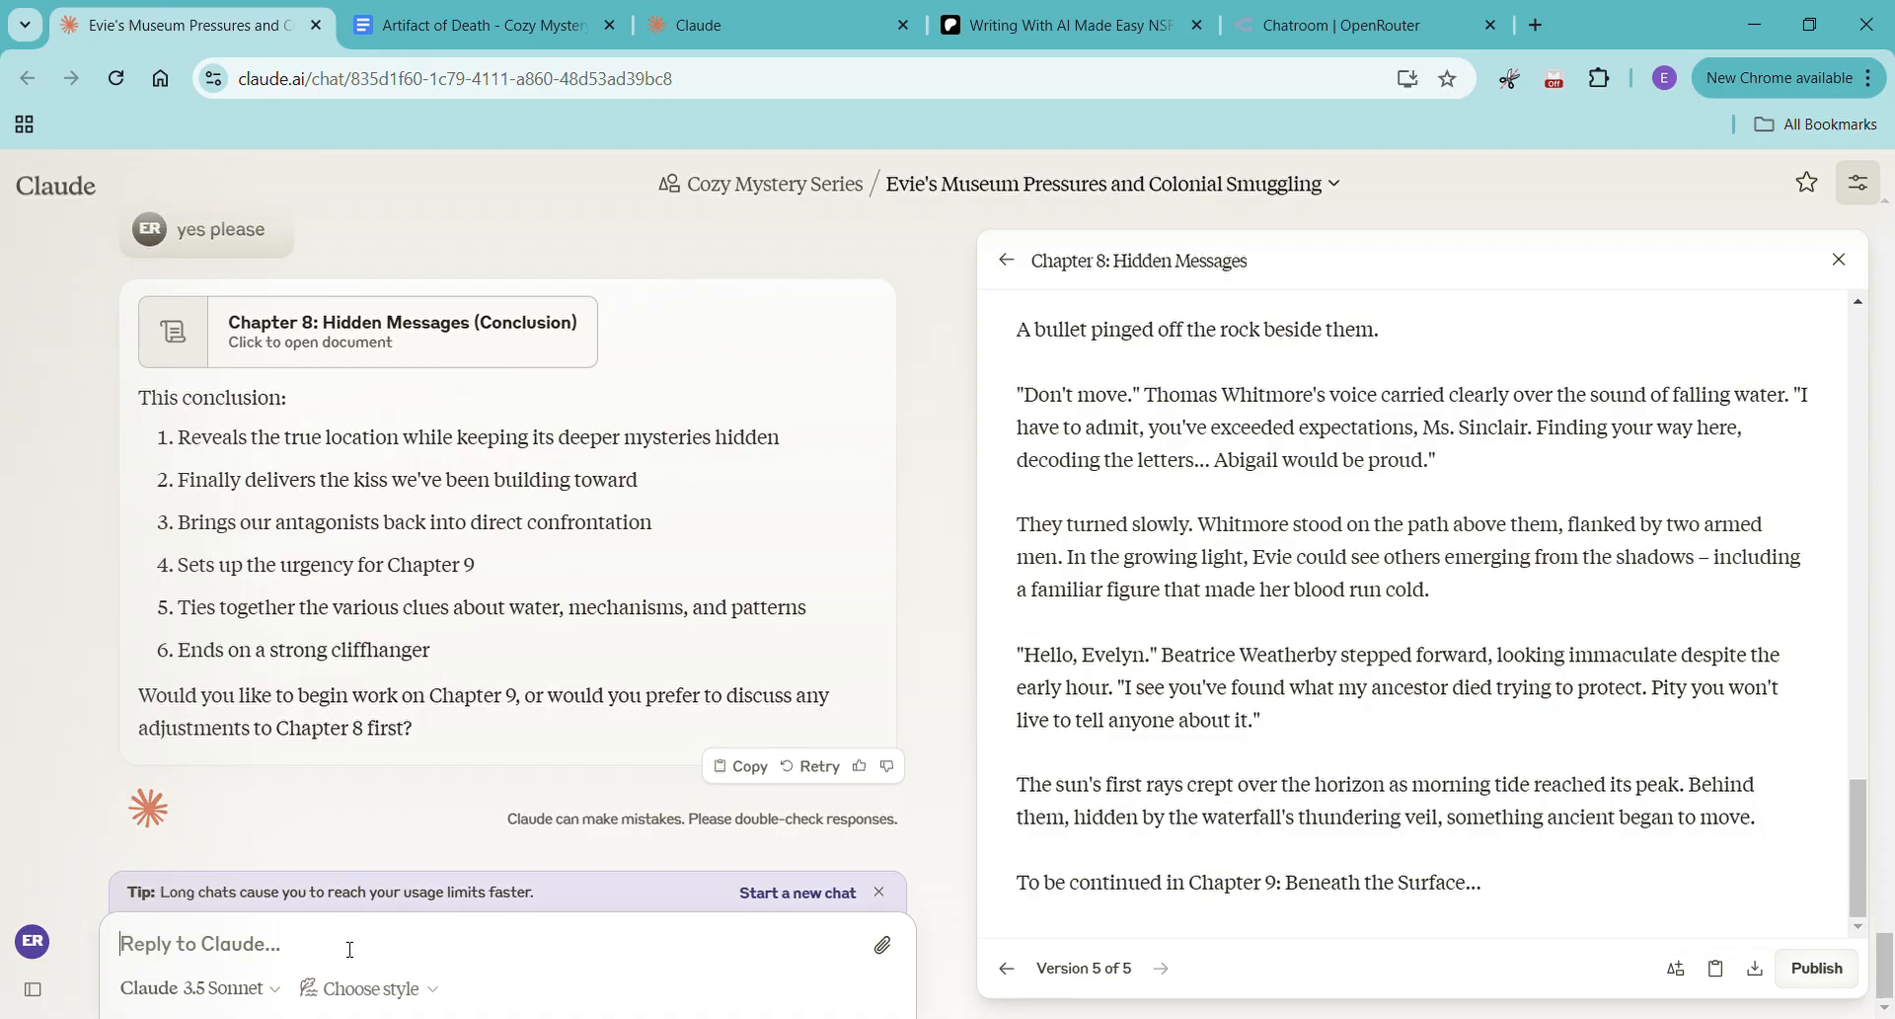
{"action": "type", "text": "what do you think of that chapter overall?"}
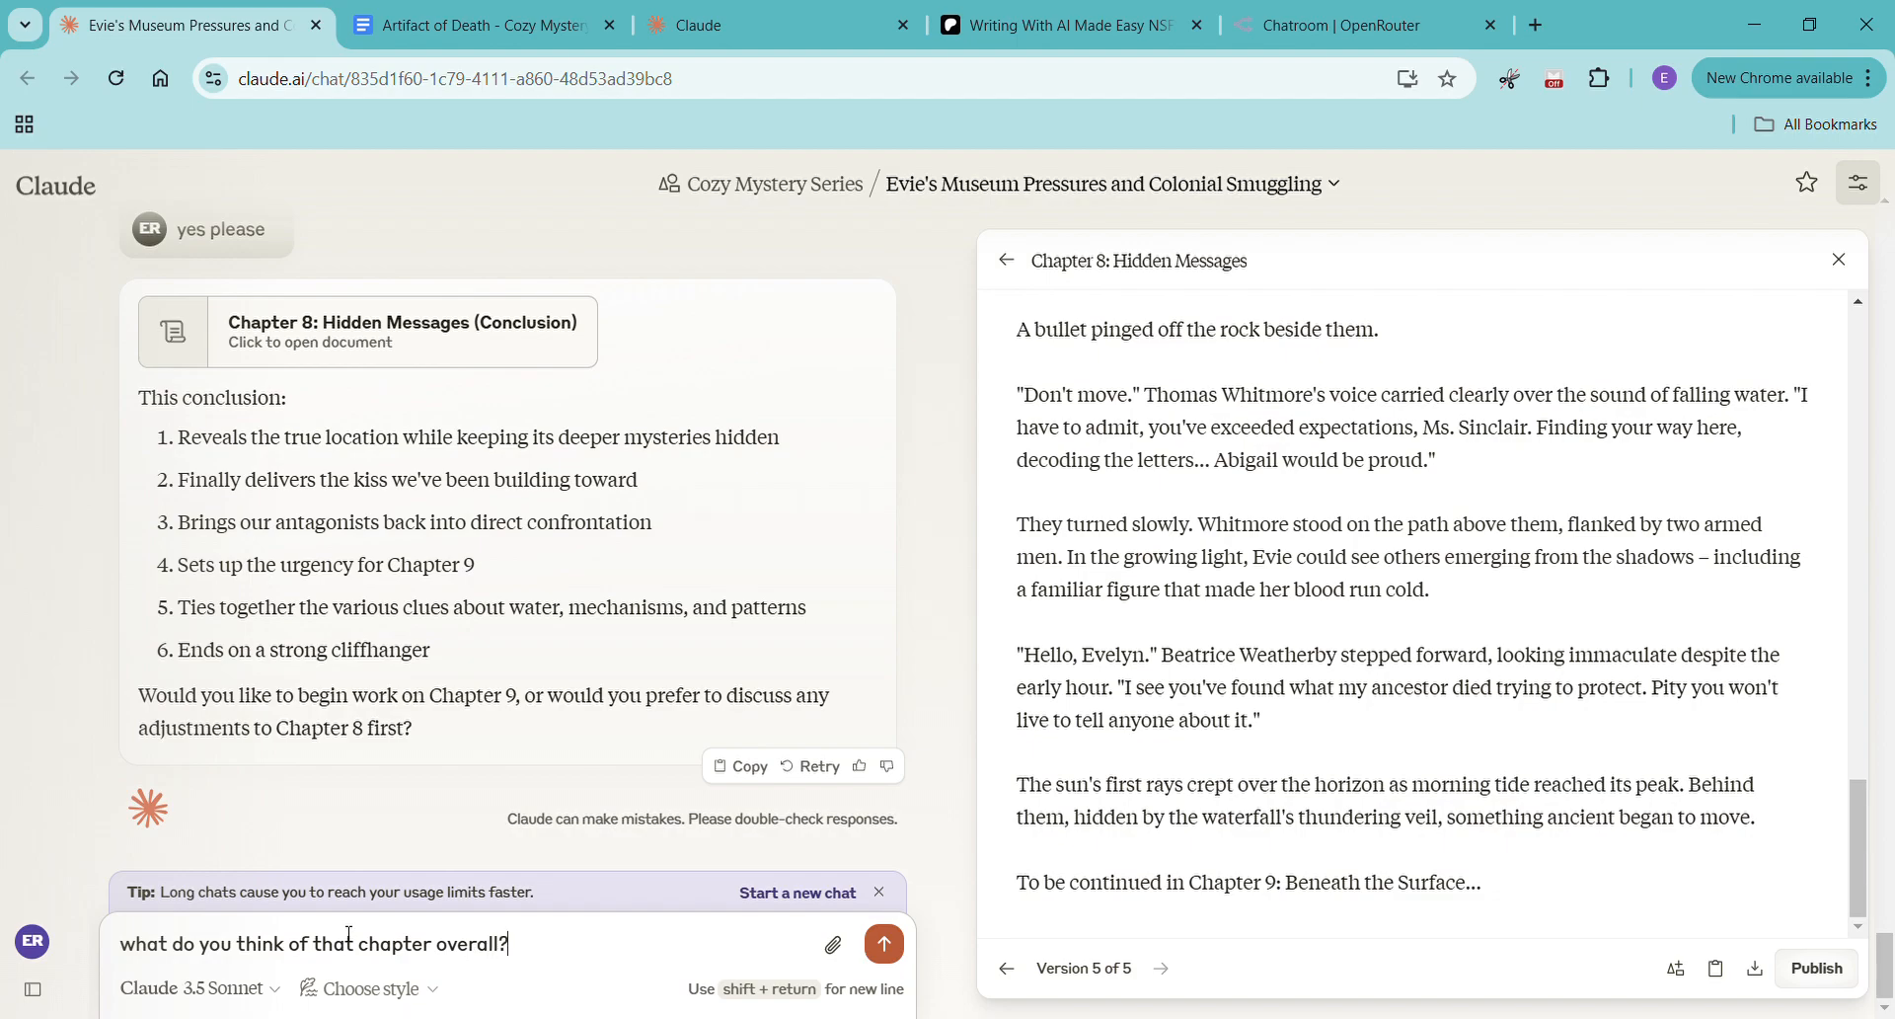
{"action": "key", "text": "Return"}
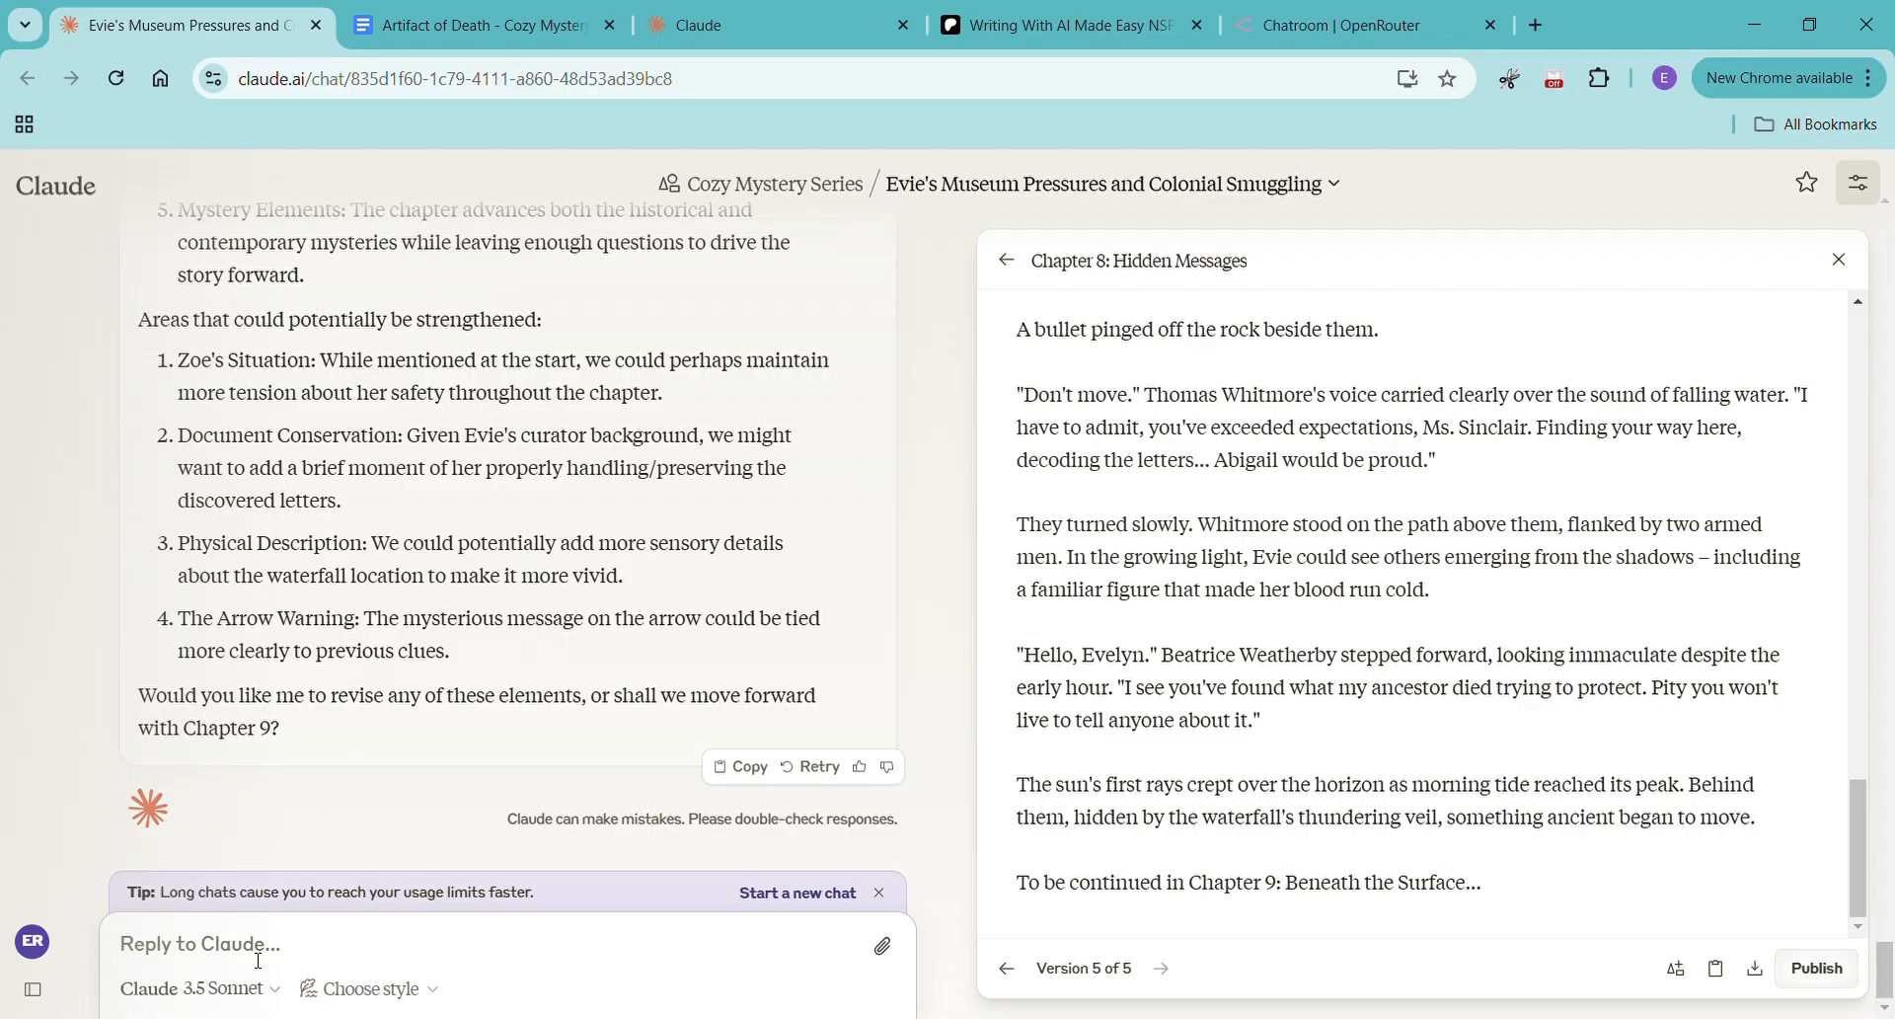
Ask Claude what it thinks should be in the next chapter and go to the start of its reply
{"action": "left_click_drag", "start_coordinate": [158, 435], "coordinate": [439, 501]}
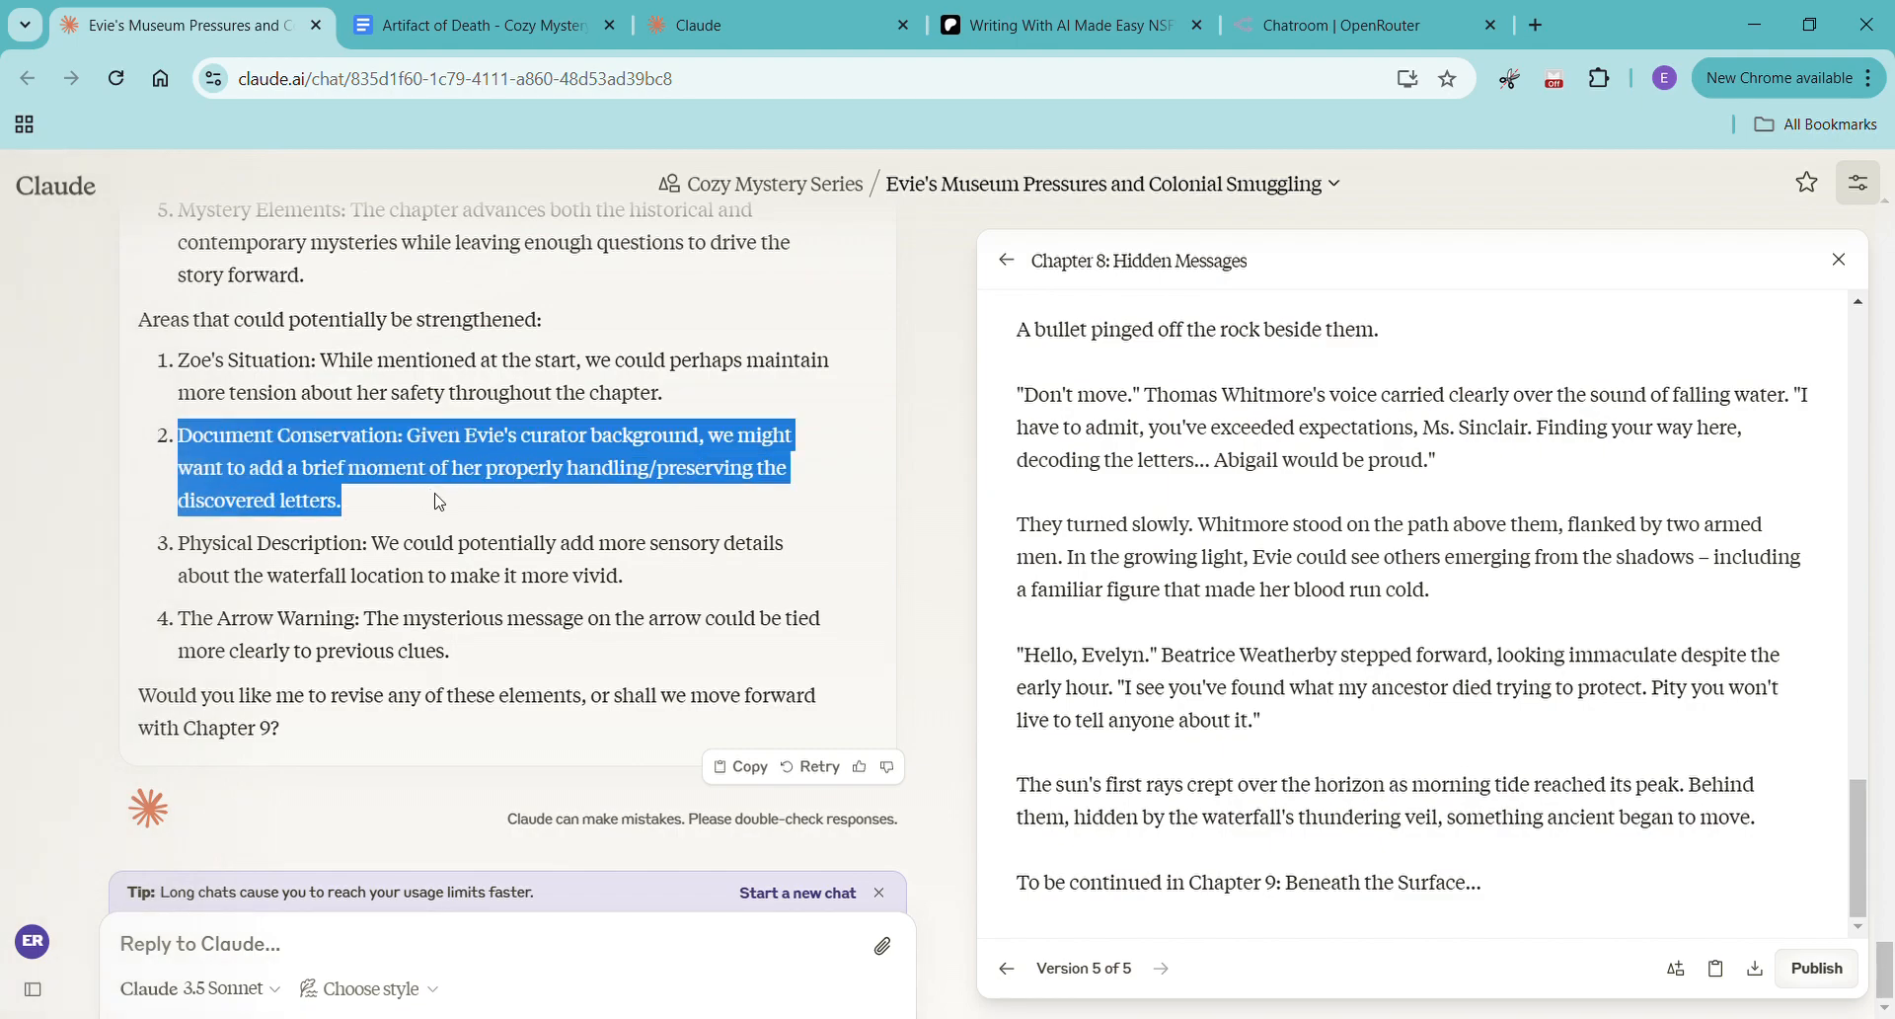
{"action": "left_click", "coordinate": [330, 923]}
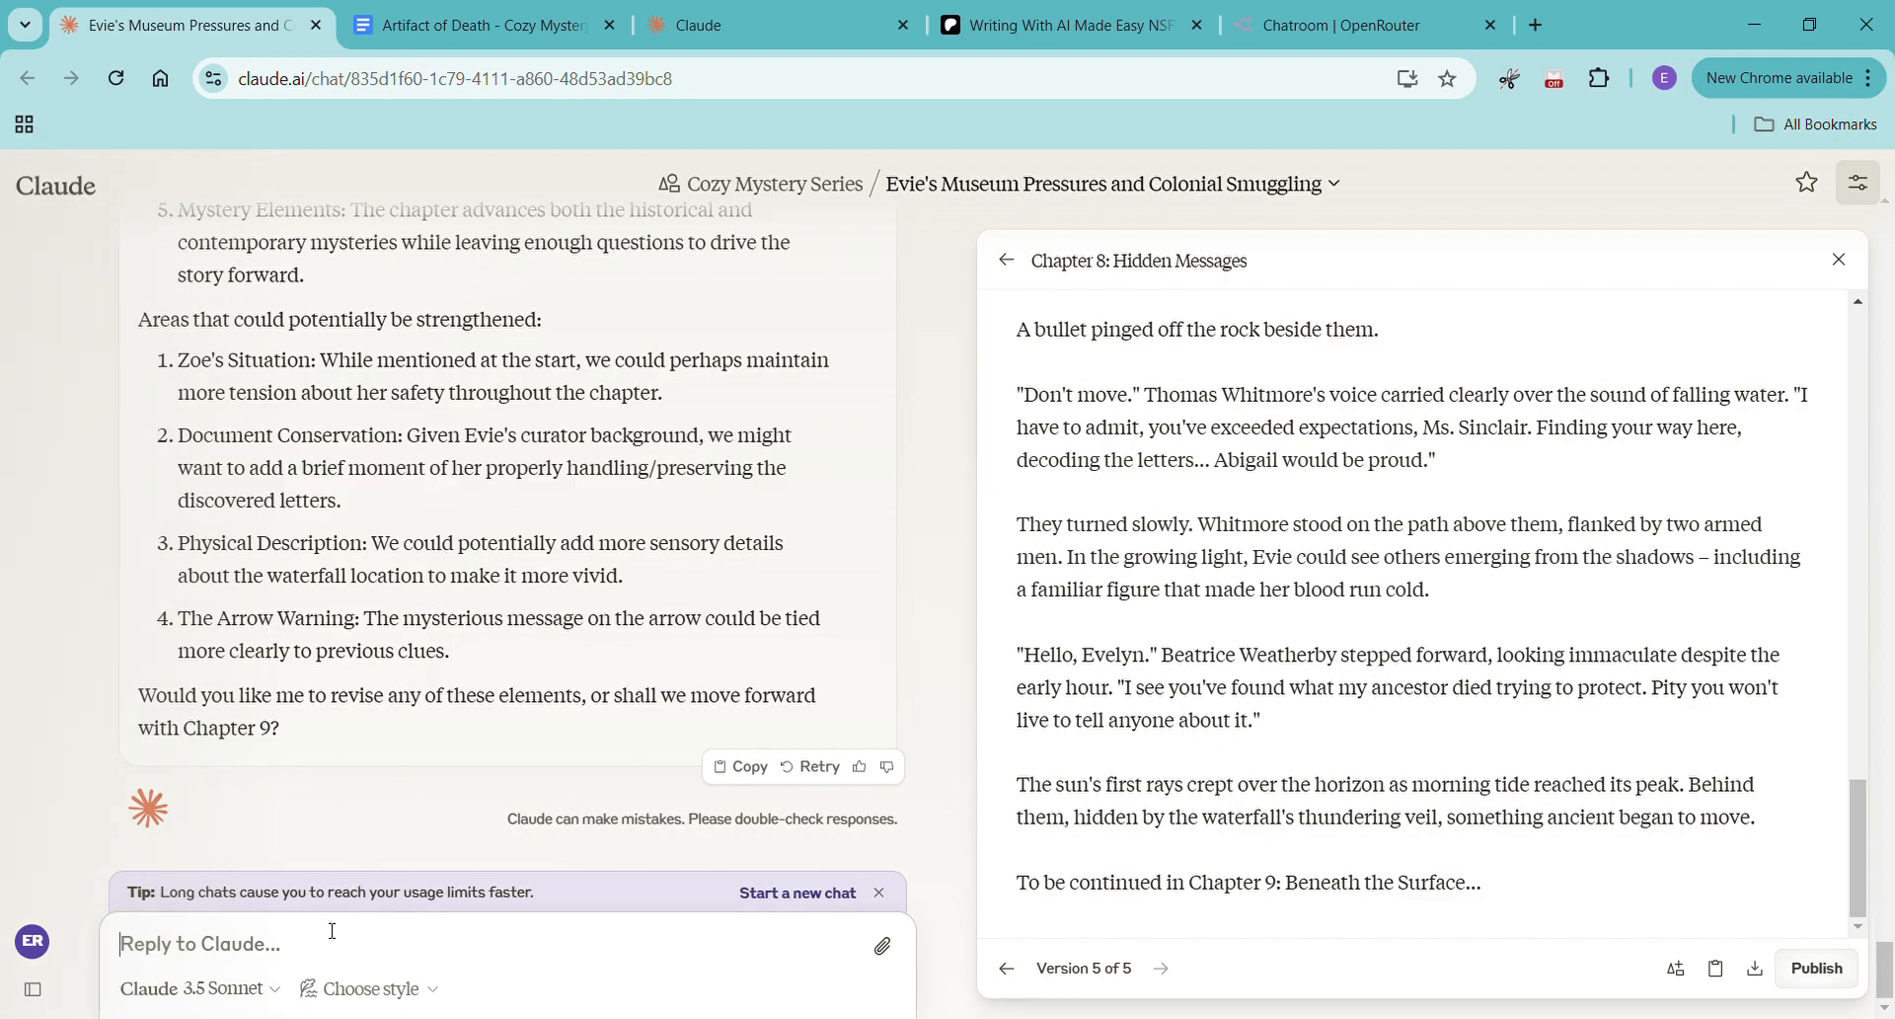
{"action": "type", "text": "what do"}
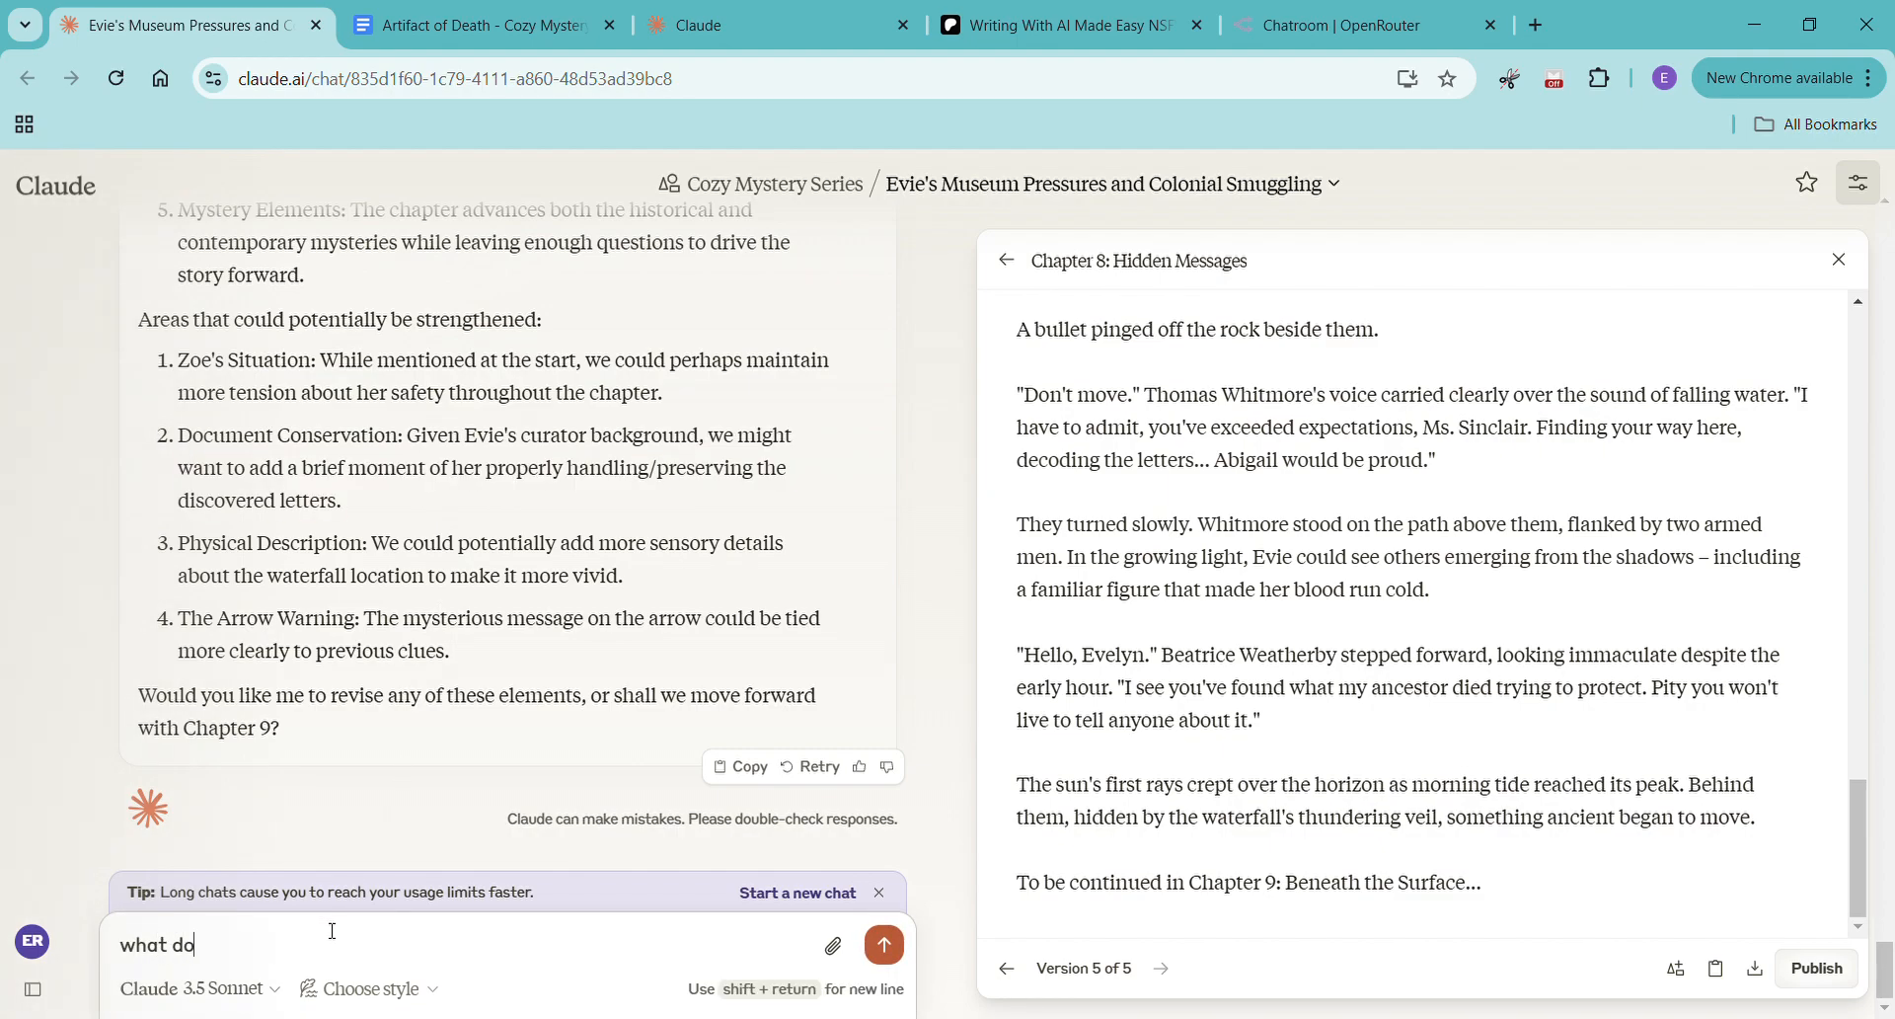
{"action": "type", "text": " you think should be inthe next chapter?"}
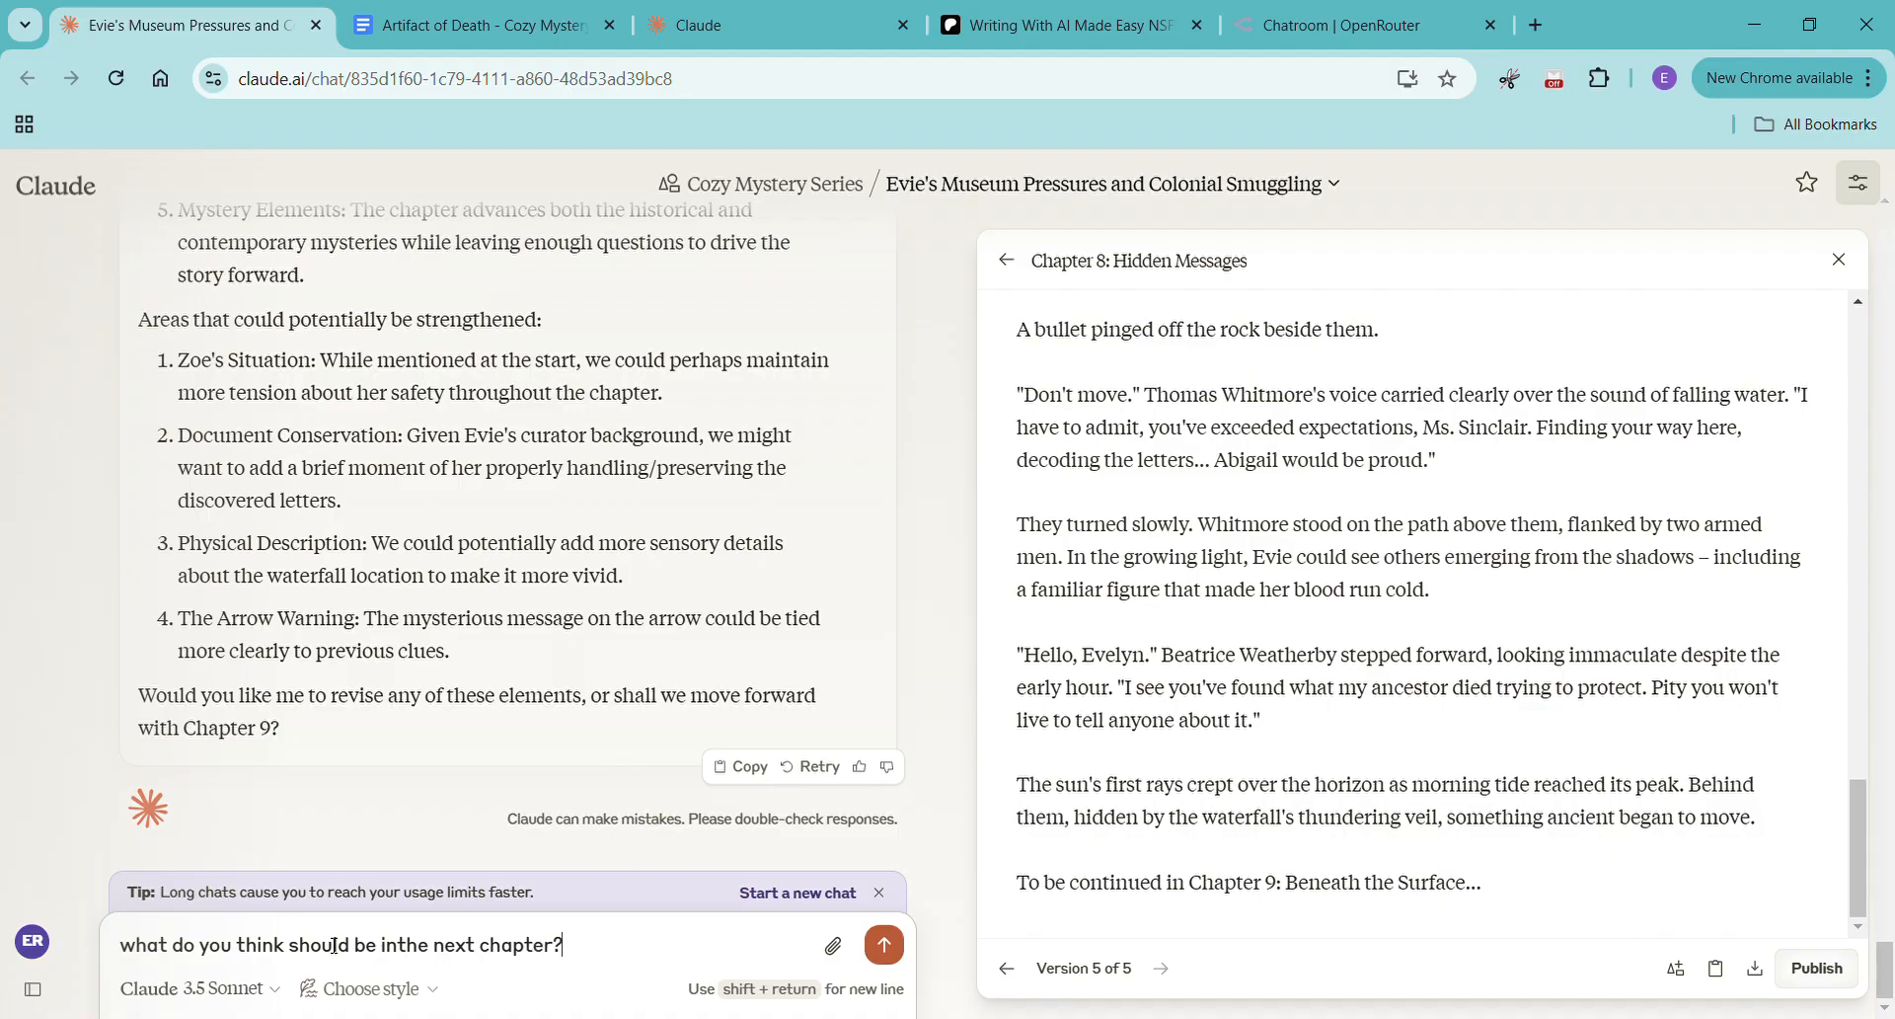
{"action": "key", "text": "Return"}
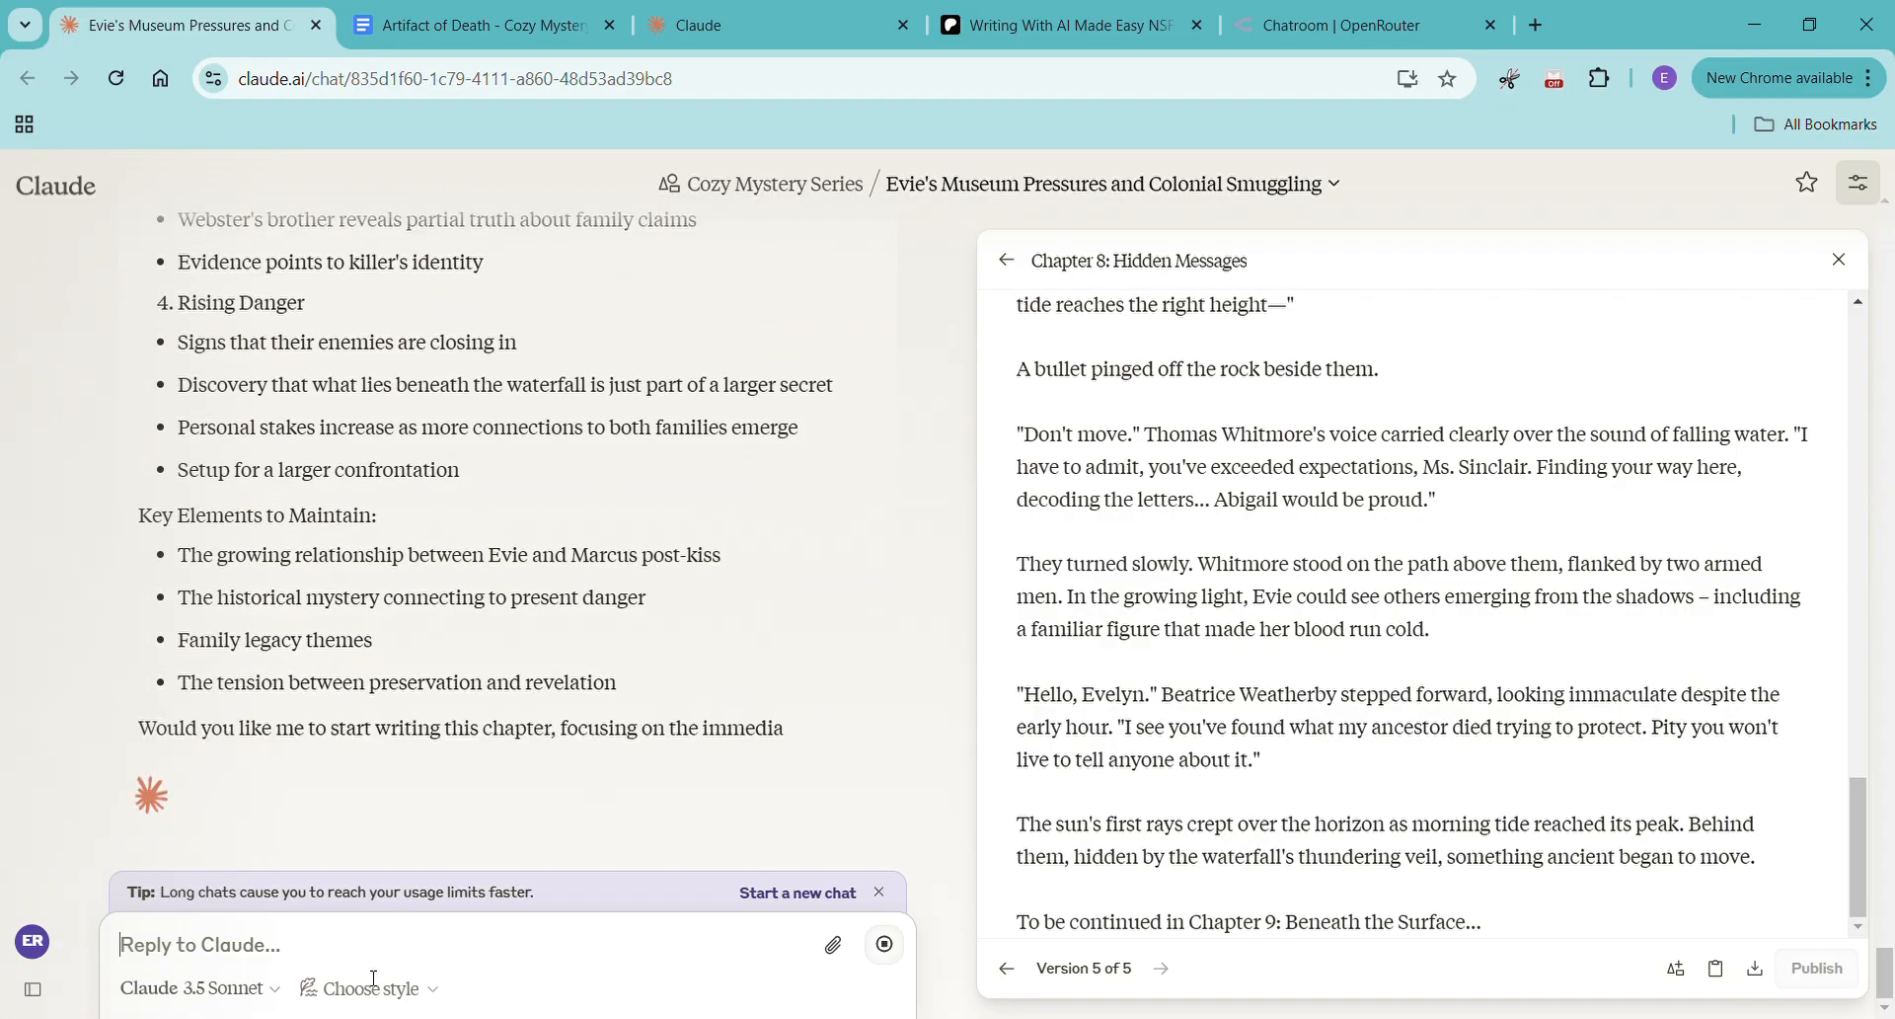
{"action": "scroll", "coordinate": [490, 686], "scroll_direction": "up", "scroll_amount": 5}
{"action": "scroll", "coordinate": [490, 686], "scroll_direction": "up", "scroll_amount": 3}
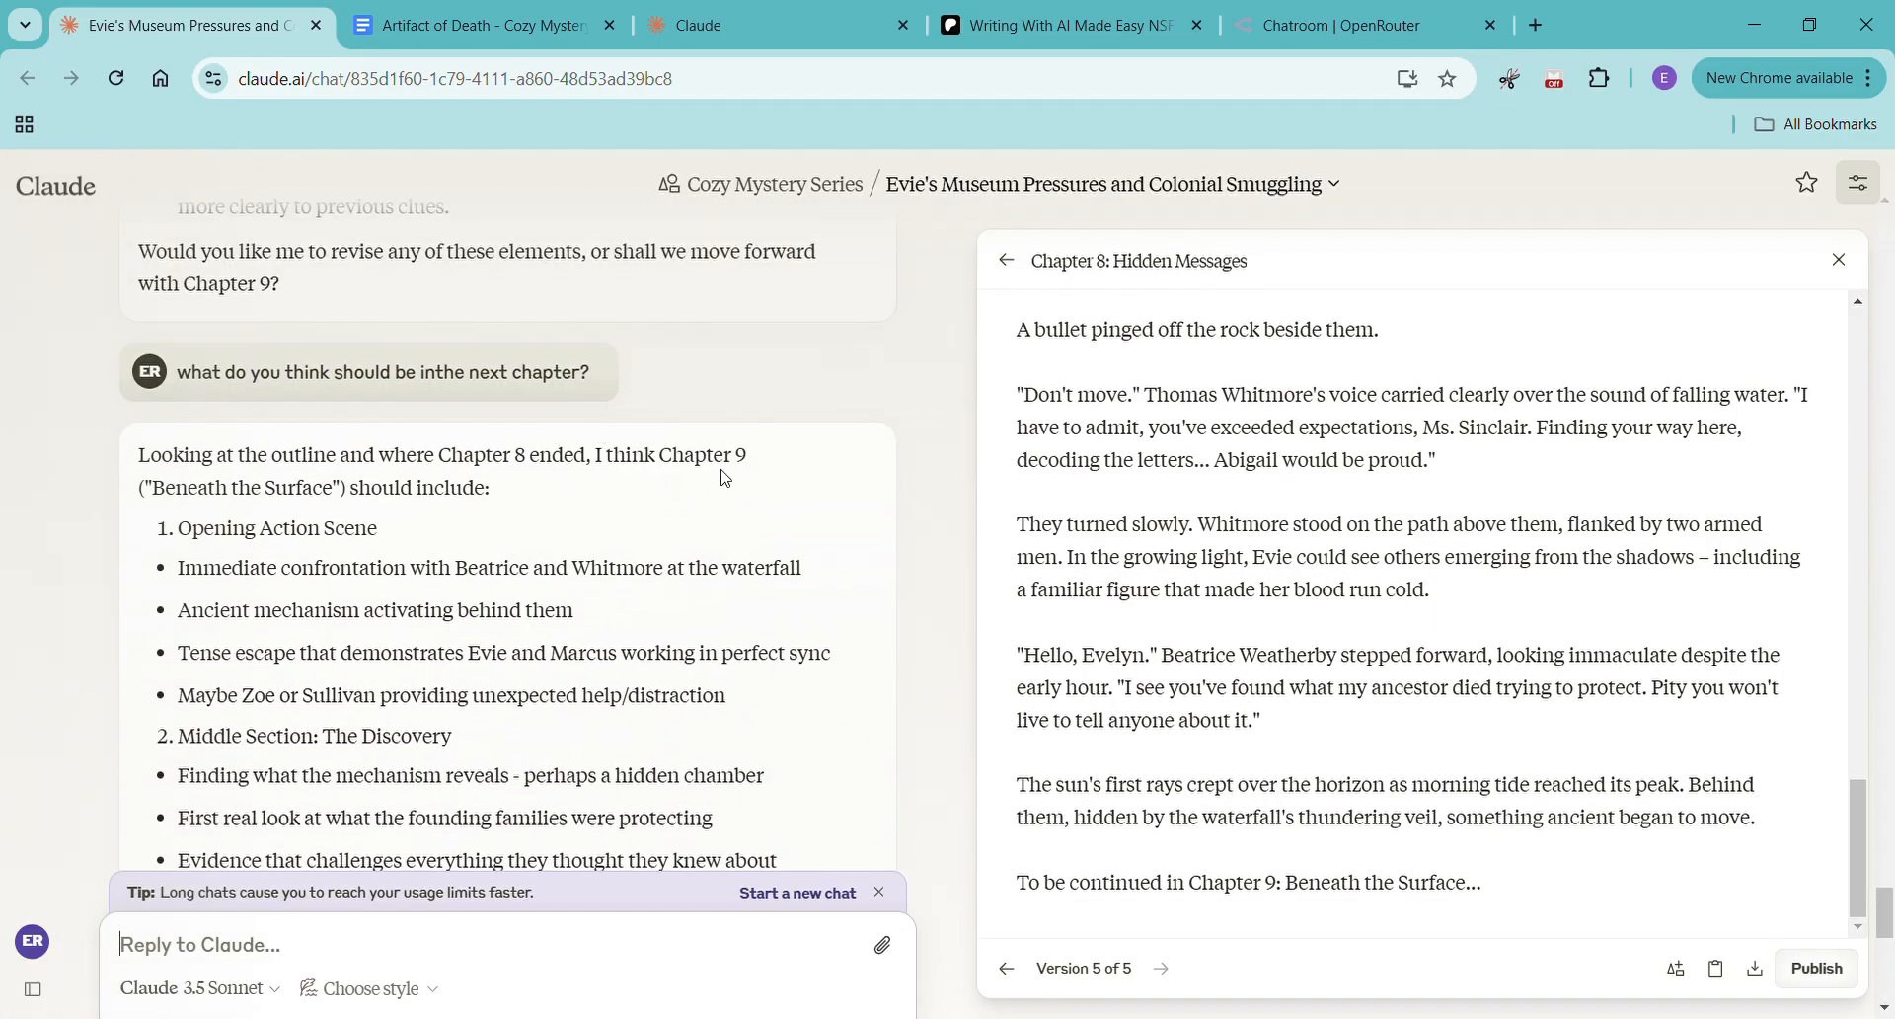
Switch to the Cozy Mystery Series project, open "Outline for book 1 - Artifact of Death", and examine the Chapter 8 and 9 entries
{"action": "left_click", "coordinate": [693, 25]}
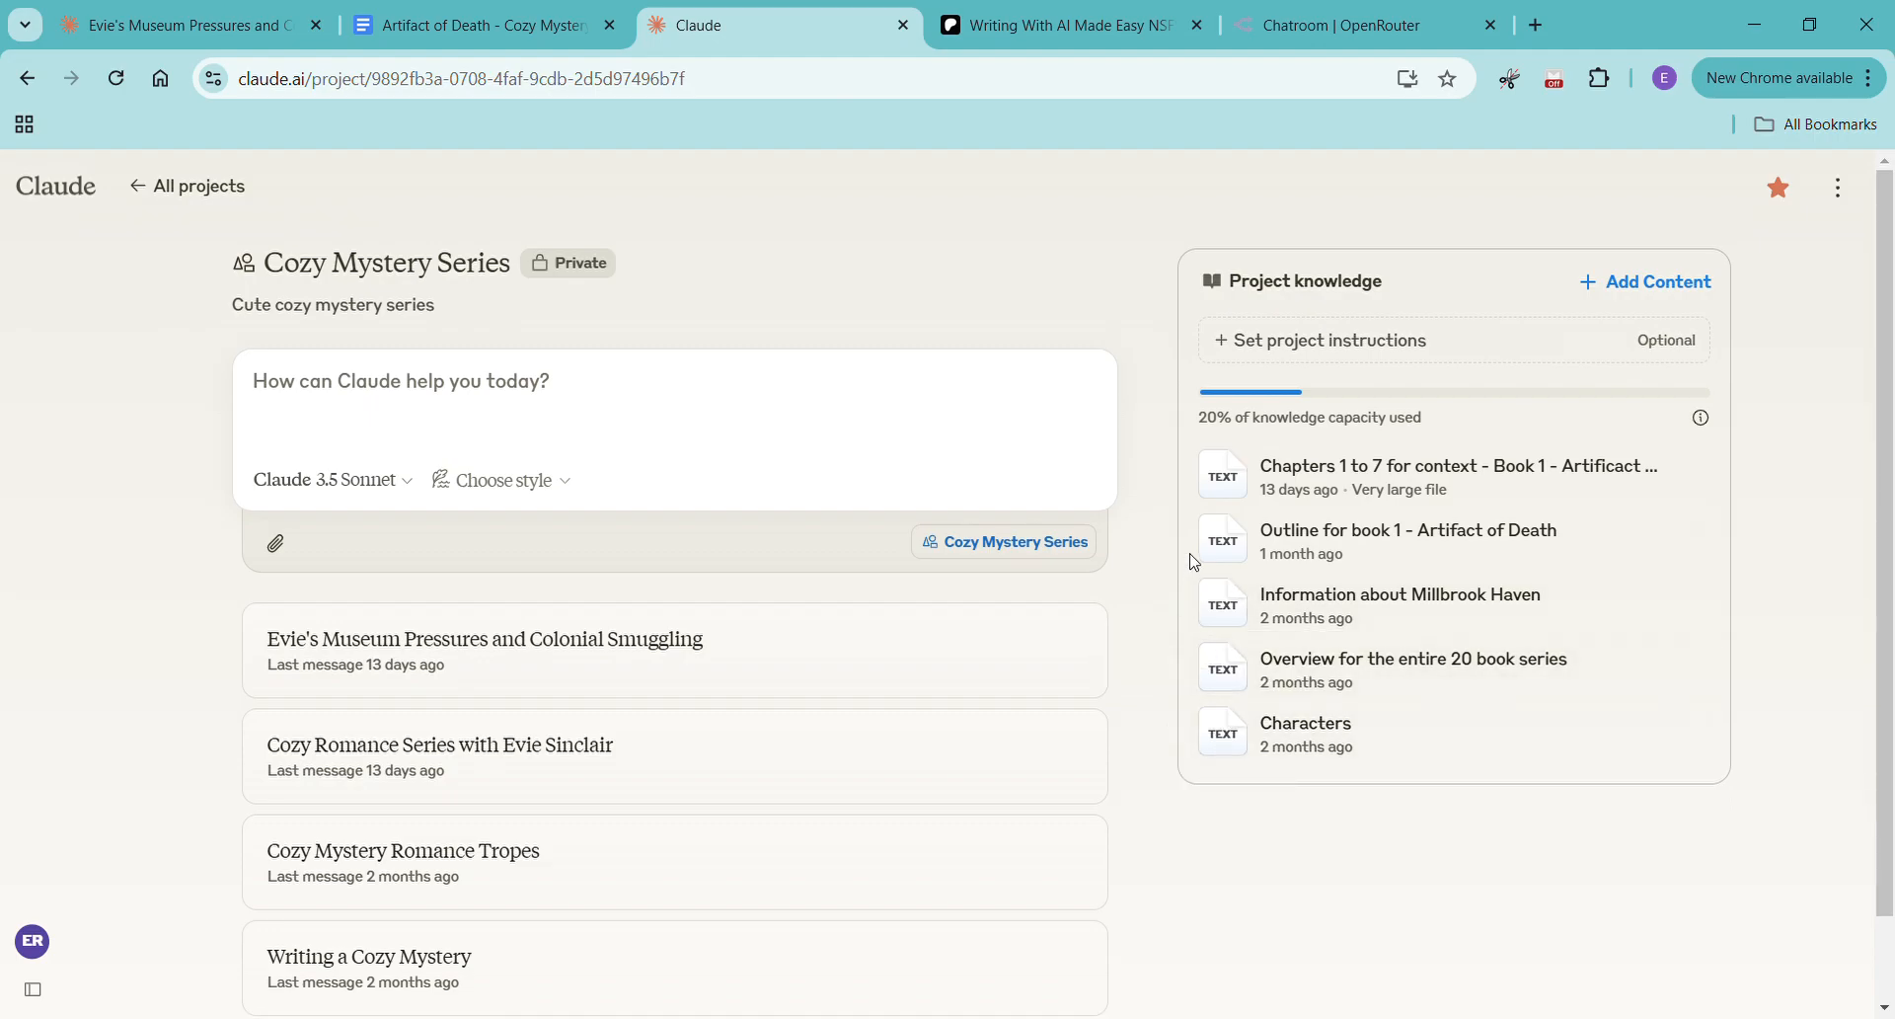
{"action": "left_click", "coordinate": [1229, 550]}
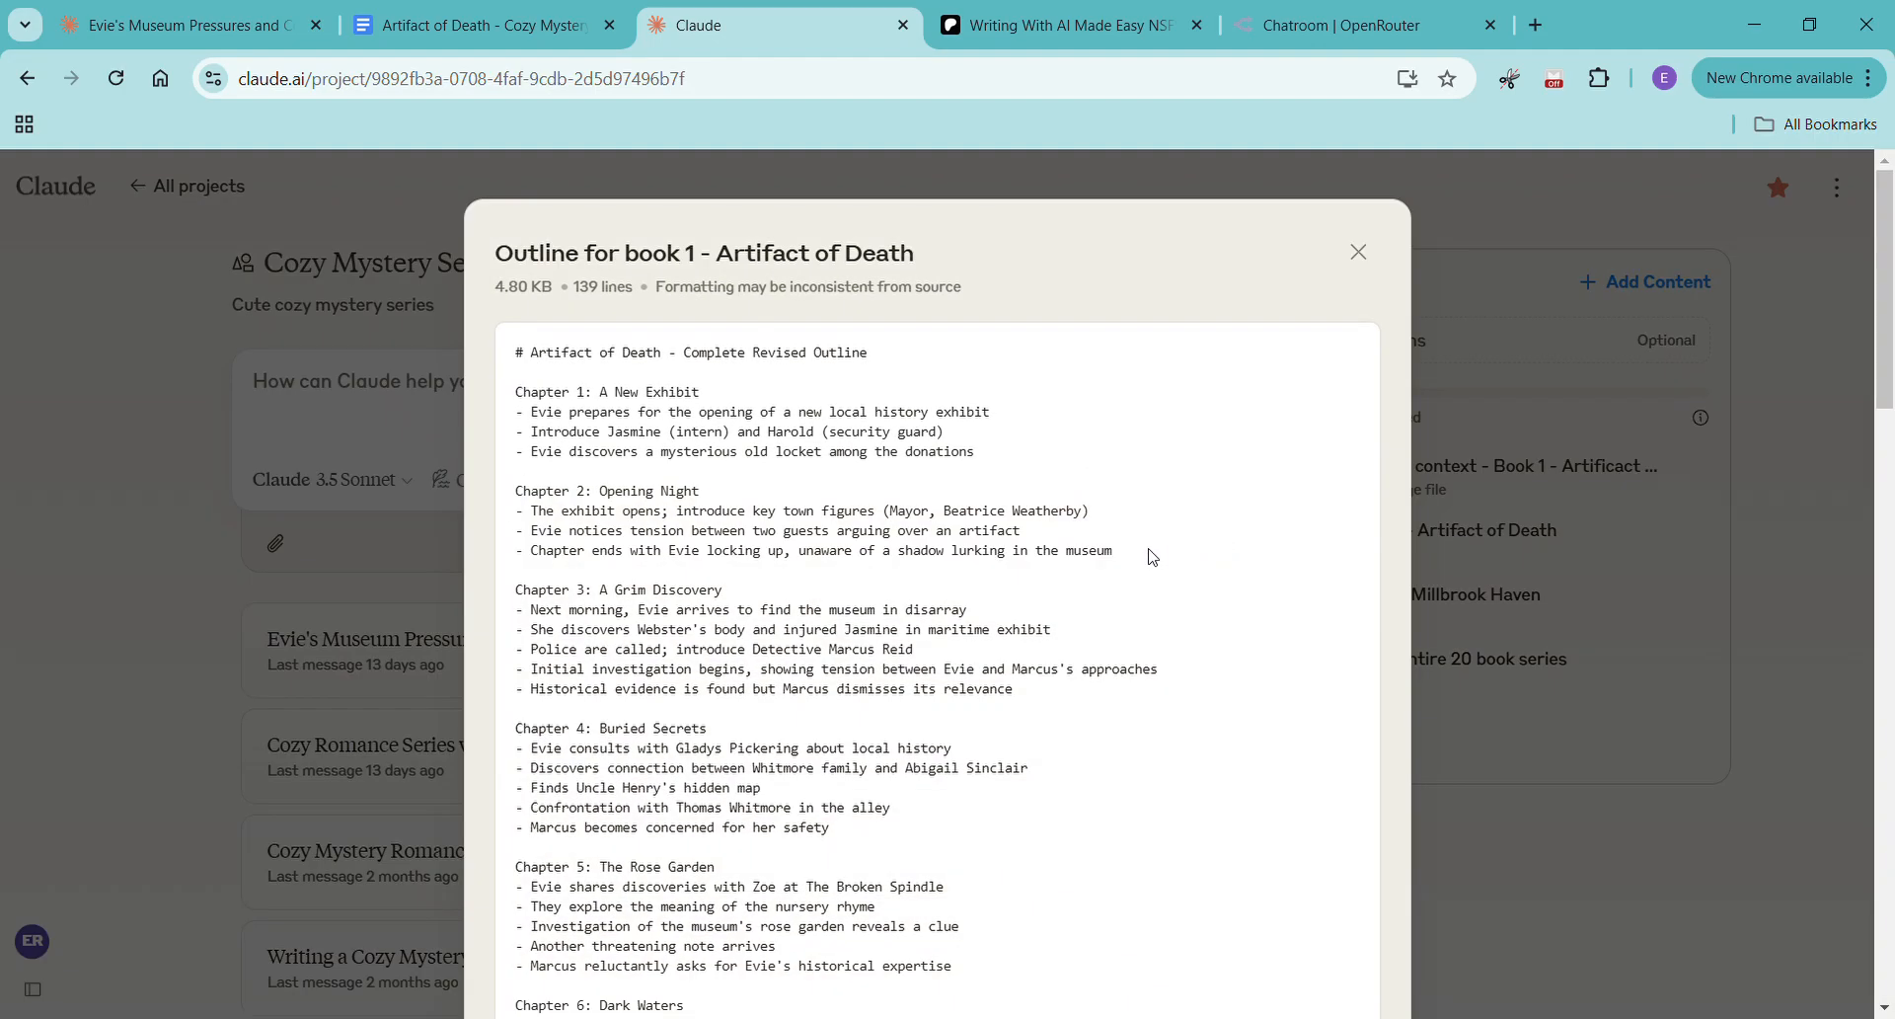
{"action": "scroll", "coordinate": [1147, 602], "scroll_direction": "down", "scroll_amount": 3}
{"action": "scroll", "coordinate": [1150, 613], "scroll_direction": "down", "scroll_amount": 3}
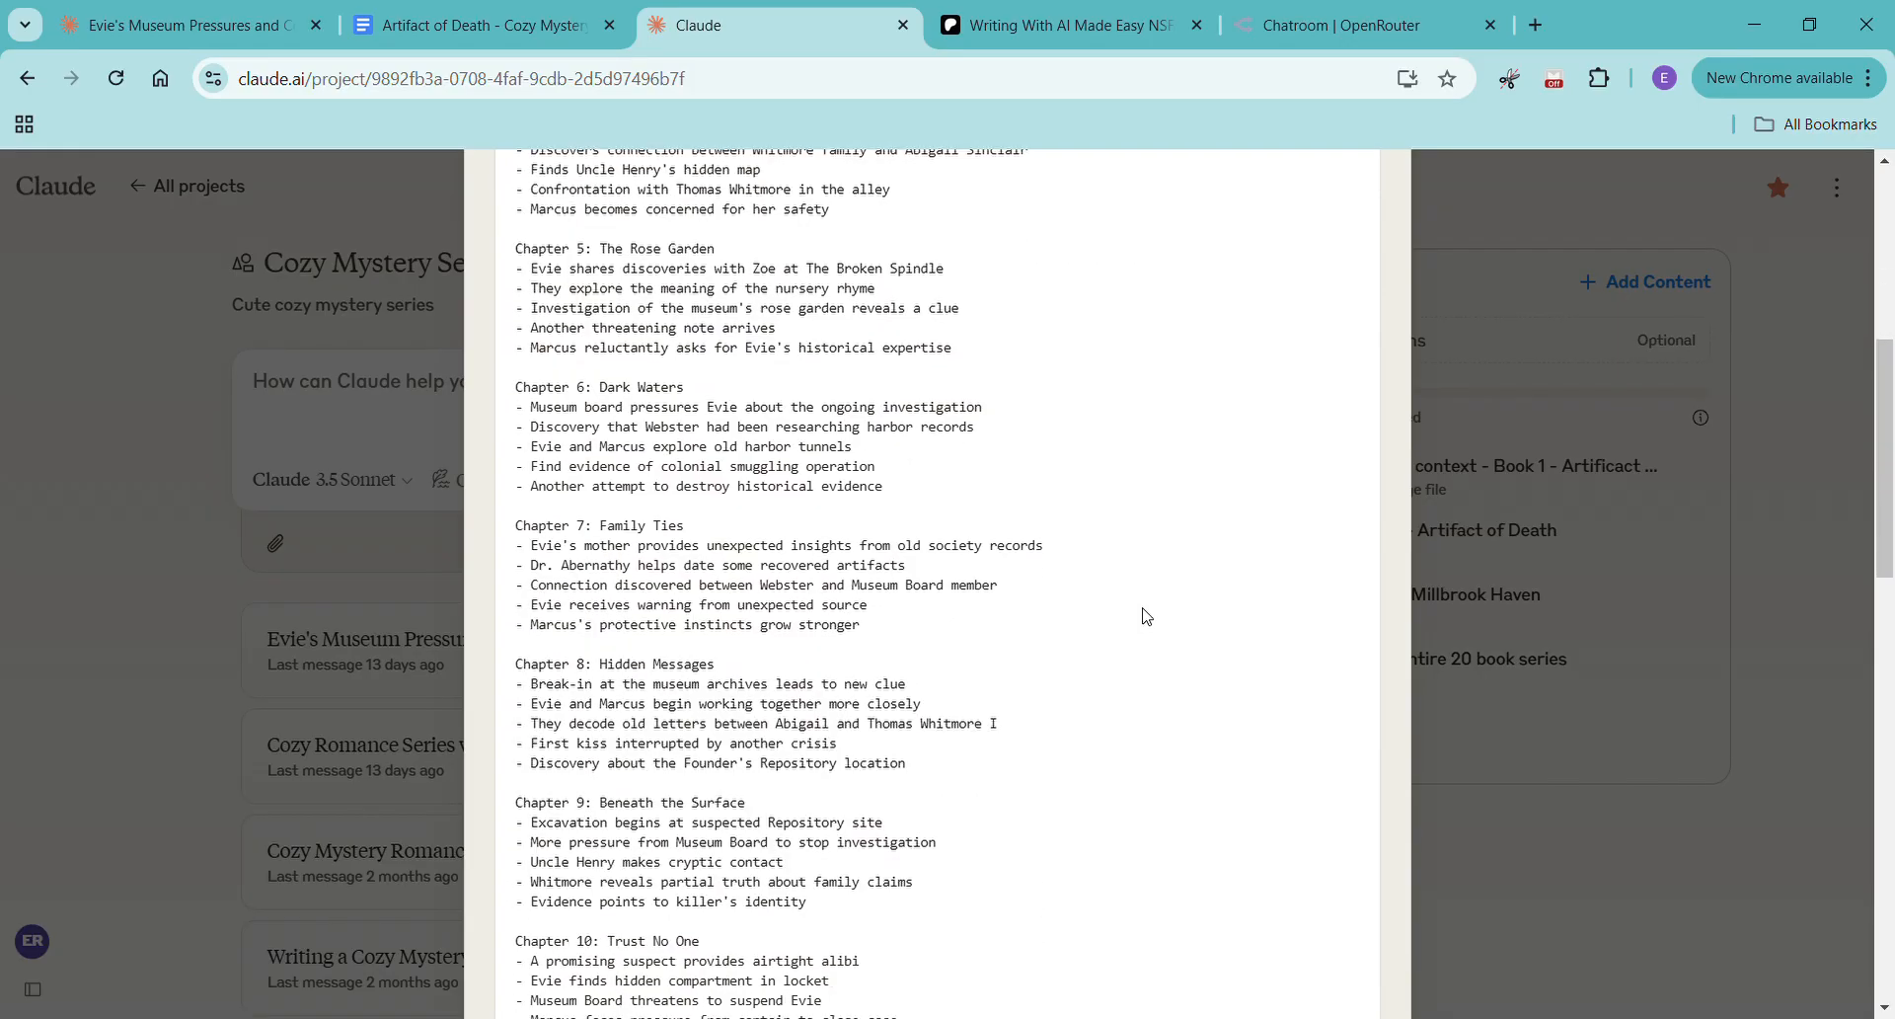
{"action": "scroll", "coordinate": [1140, 617], "scroll_direction": "down", "scroll_amount": 2}
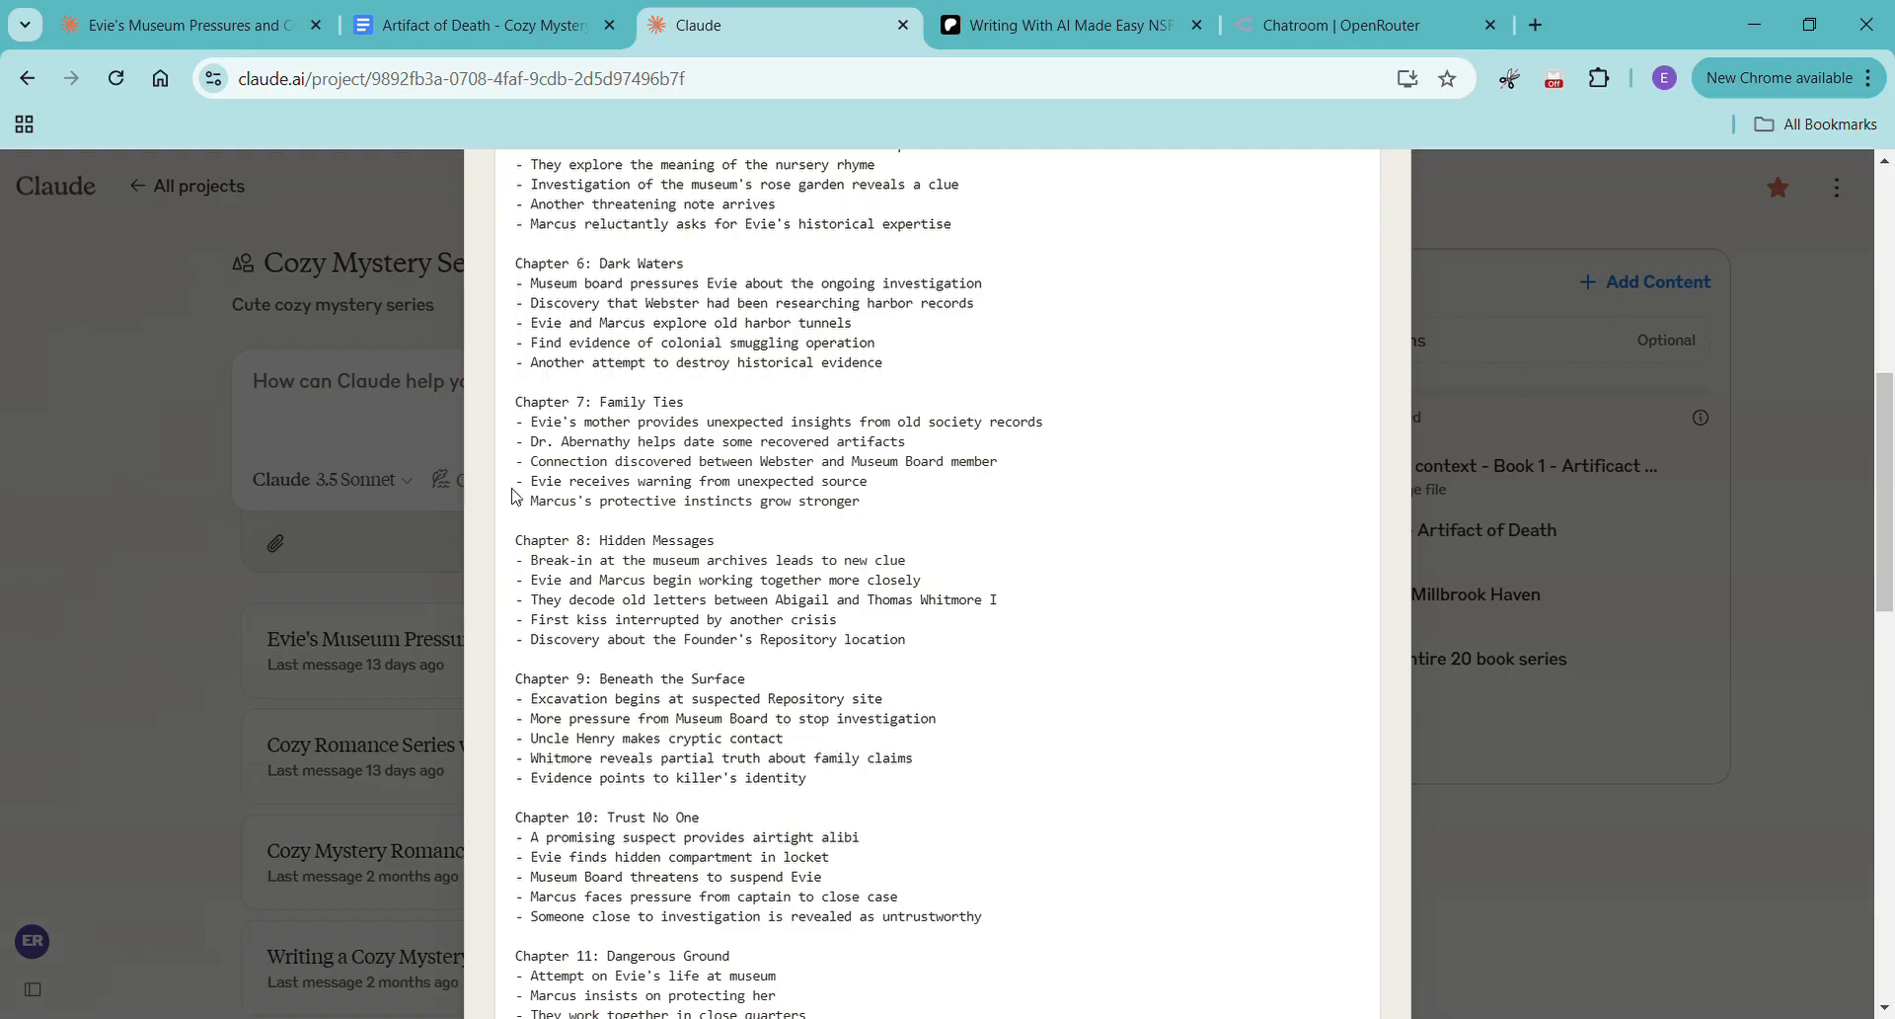
Return to the Claude chat and read through its suggested plot points for Chapter 9, "Beneath the Surface"
{"action": "left_click", "coordinate": [125, 26]}
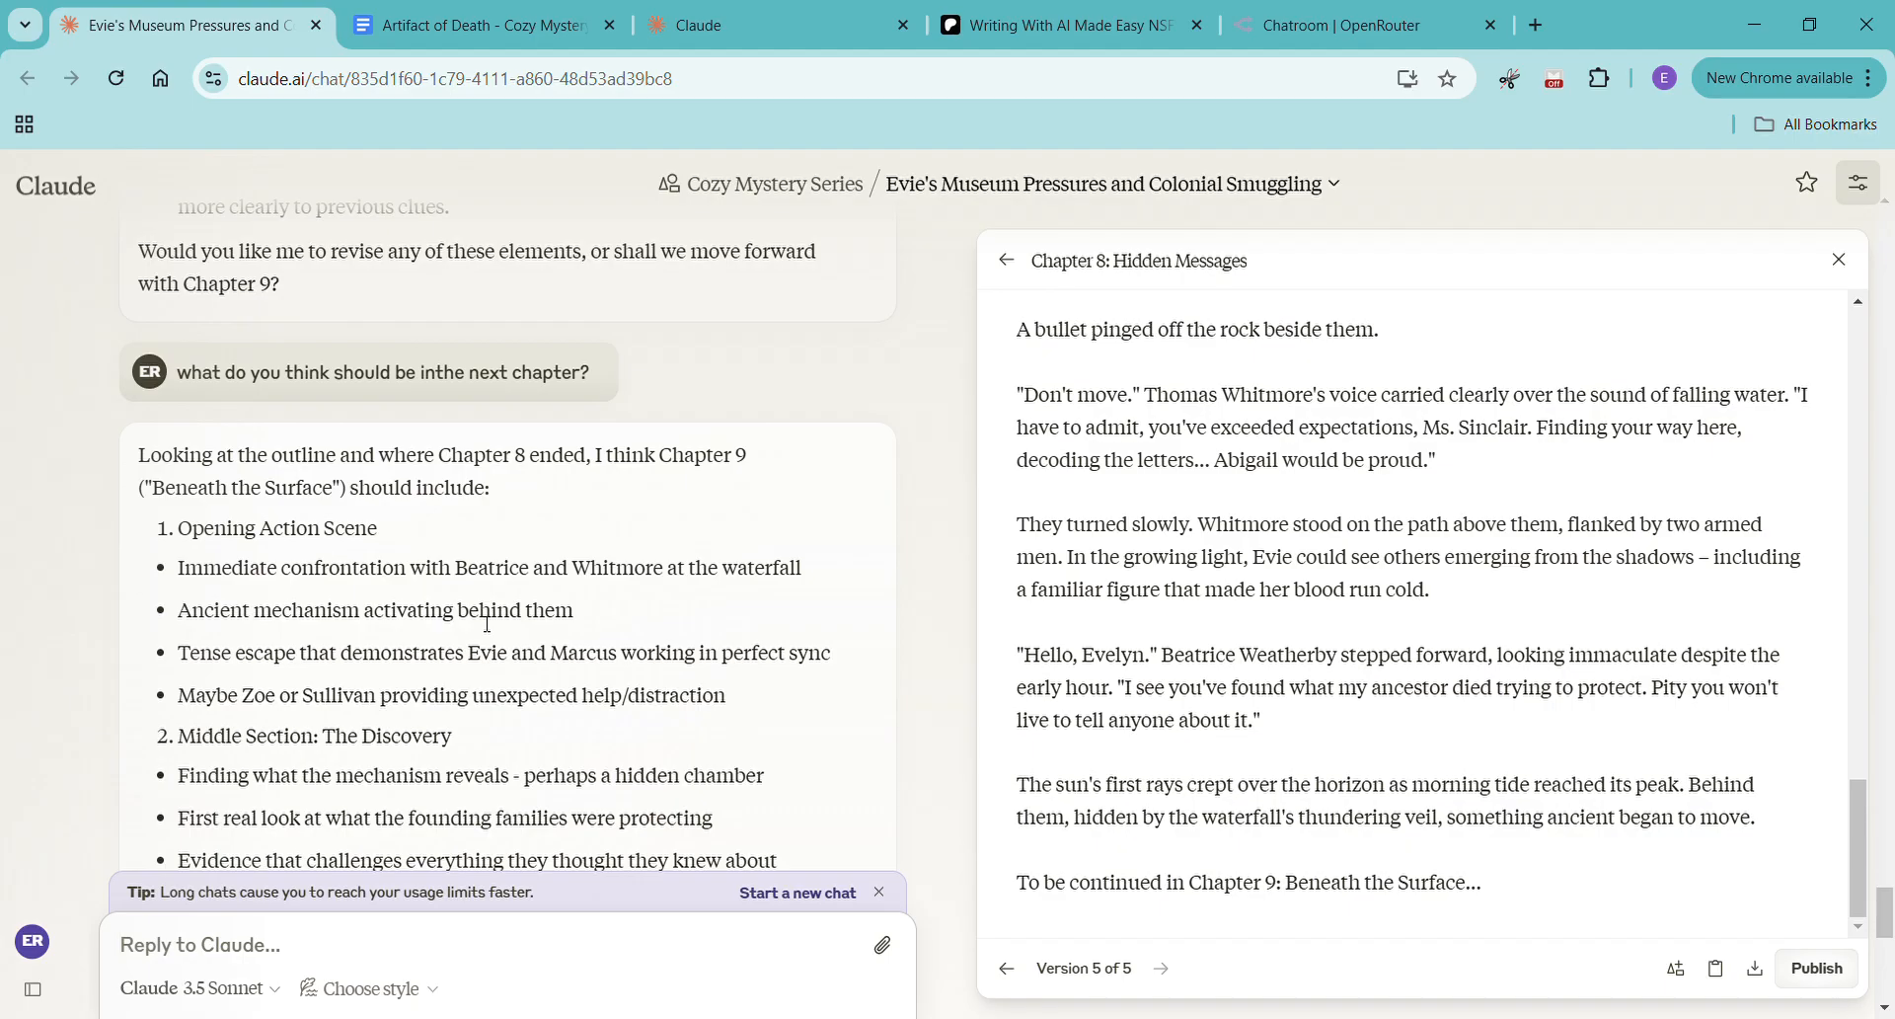
{"action": "scroll", "coordinate": [488, 624], "scroll_direction": "down", "scroll_amount": 3}
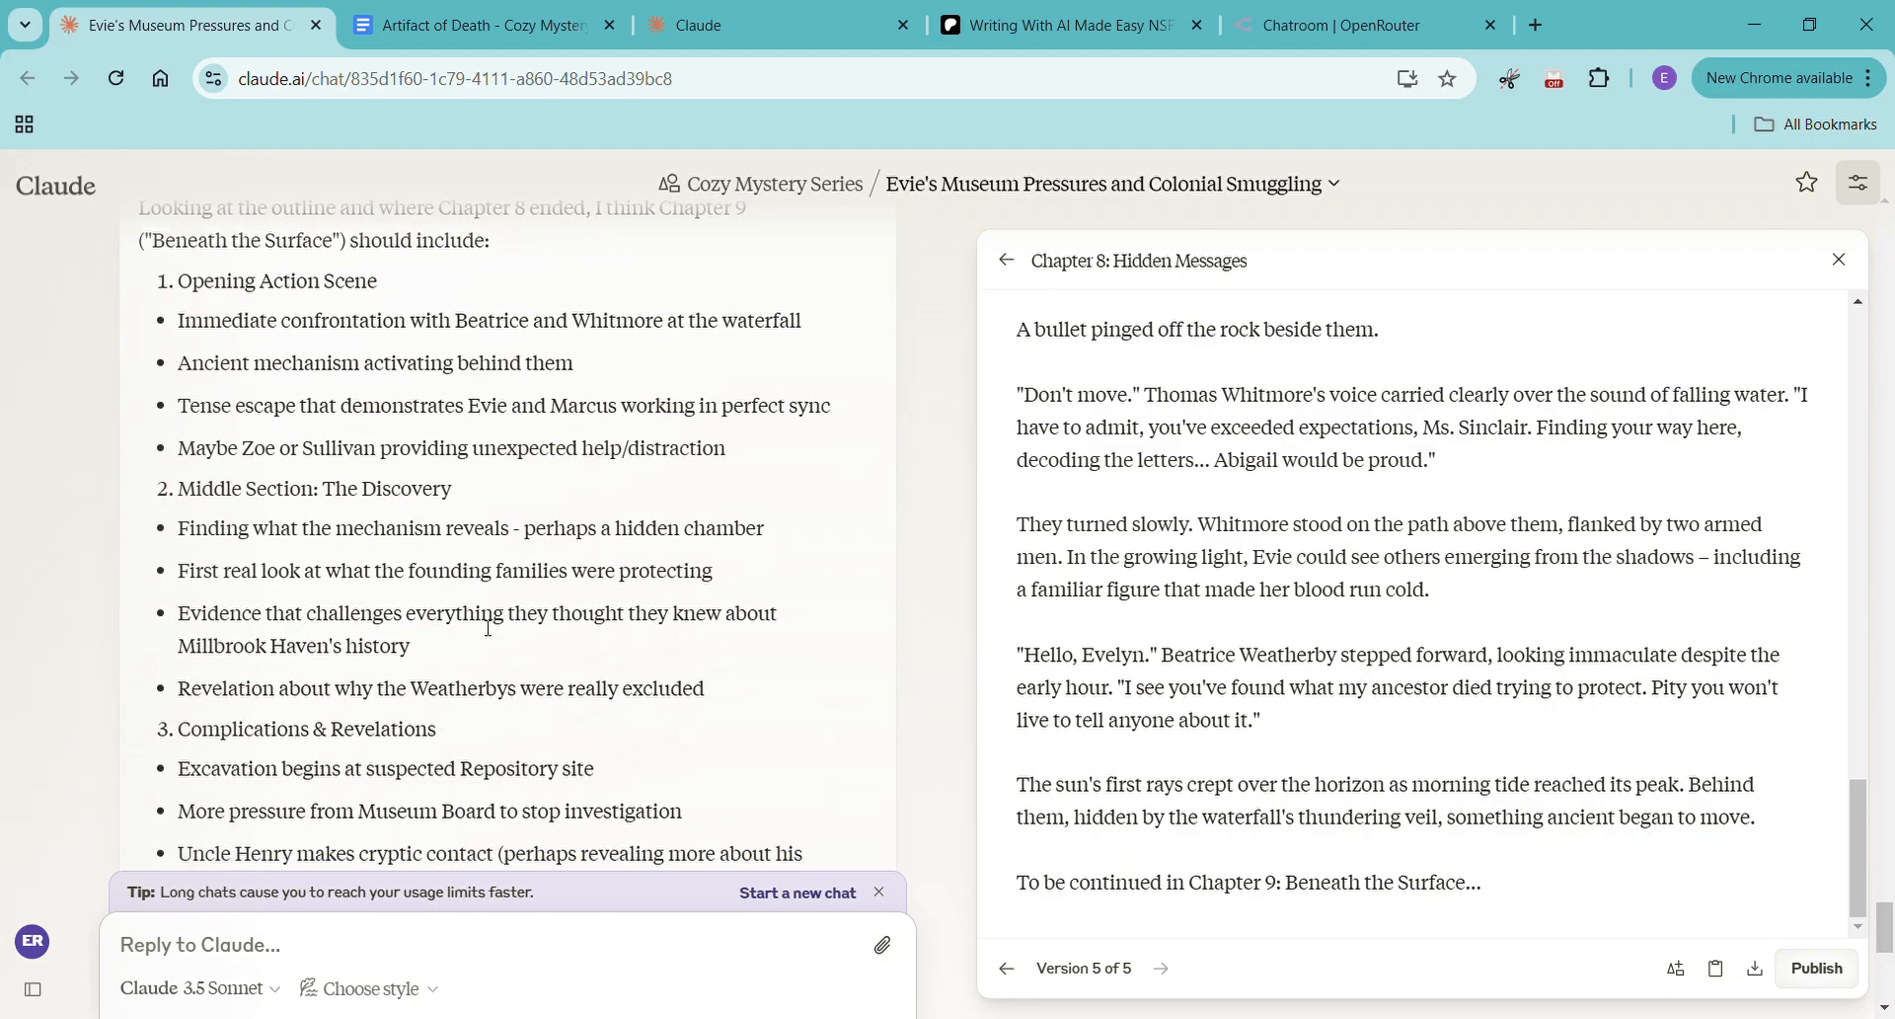
{"action": "scroll", "coordinate": [488, 628], "scroll_direction": "down", "scroll_amount": 3}
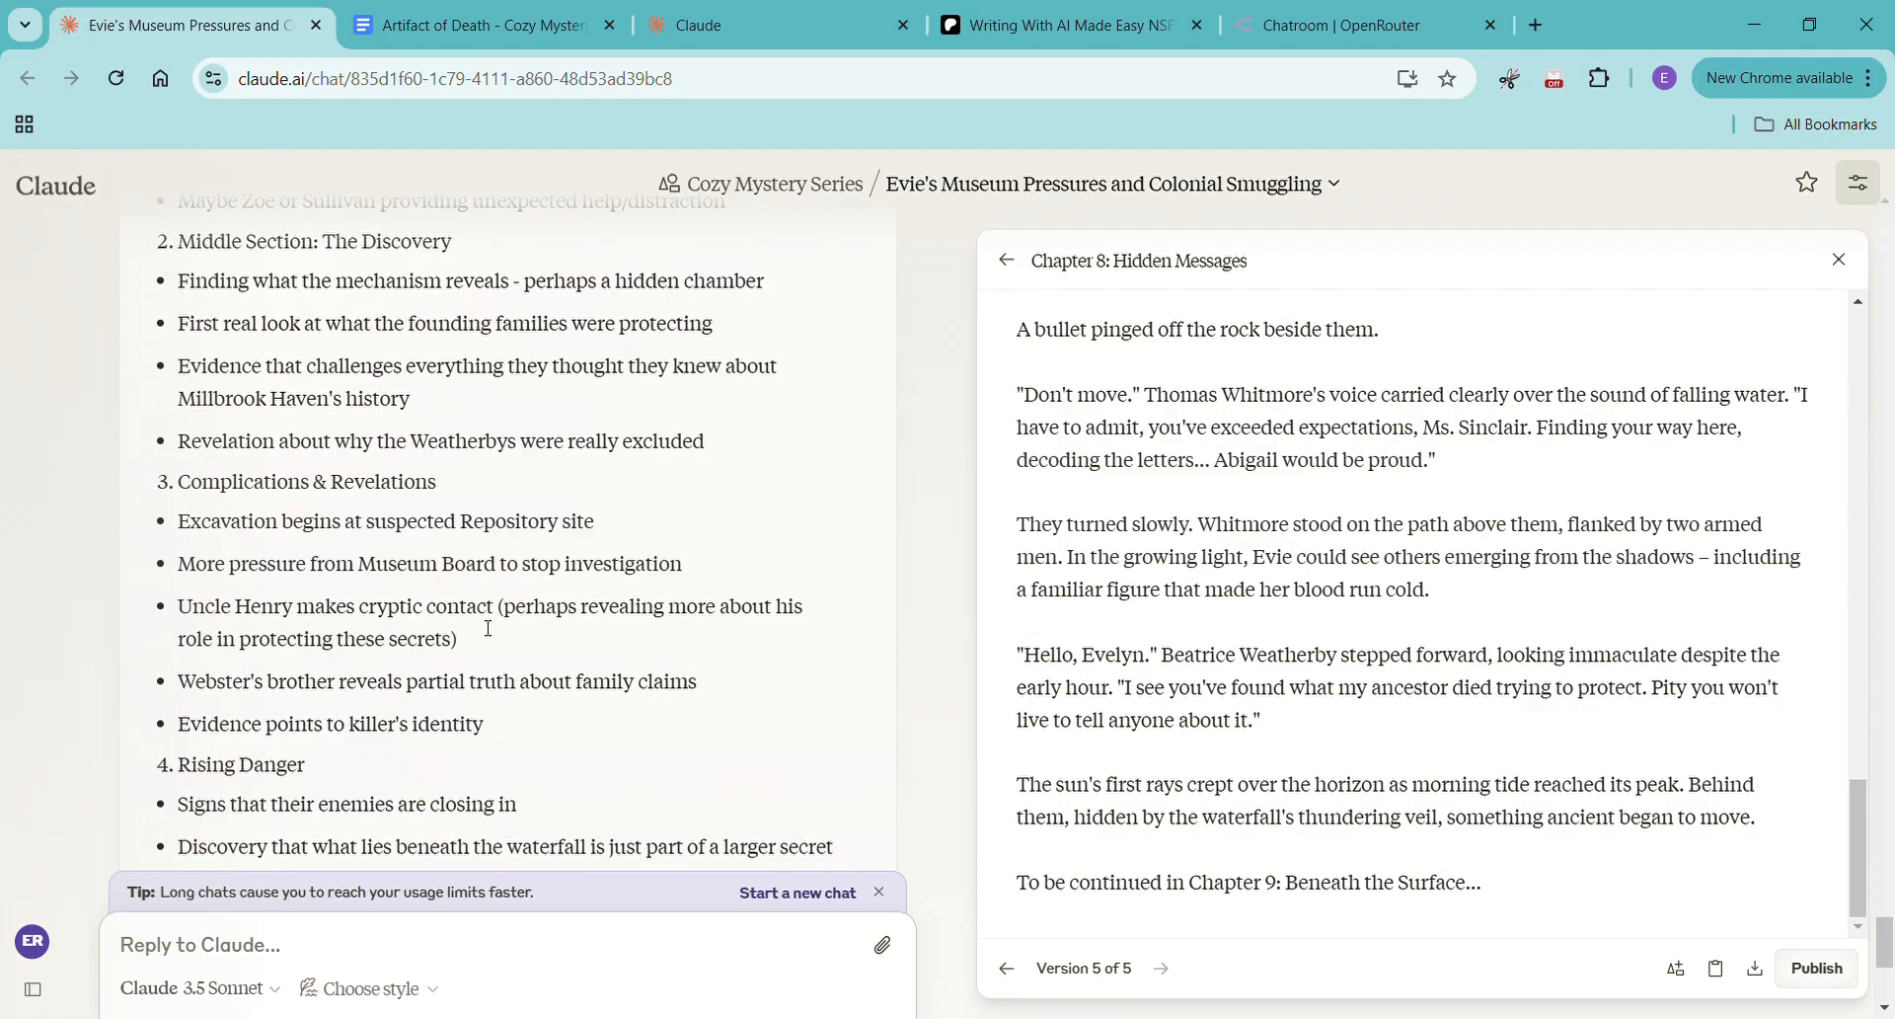
Finish reading Claude's Chapter 9 suggestions, and remove the "Chapters 1 to 7 for context" file from the Cozy Mystery Series project knowledge
{"action": "scroll", "coordinate": [488, 628], "scroll_direction": "down", "scroll_amount": 4}
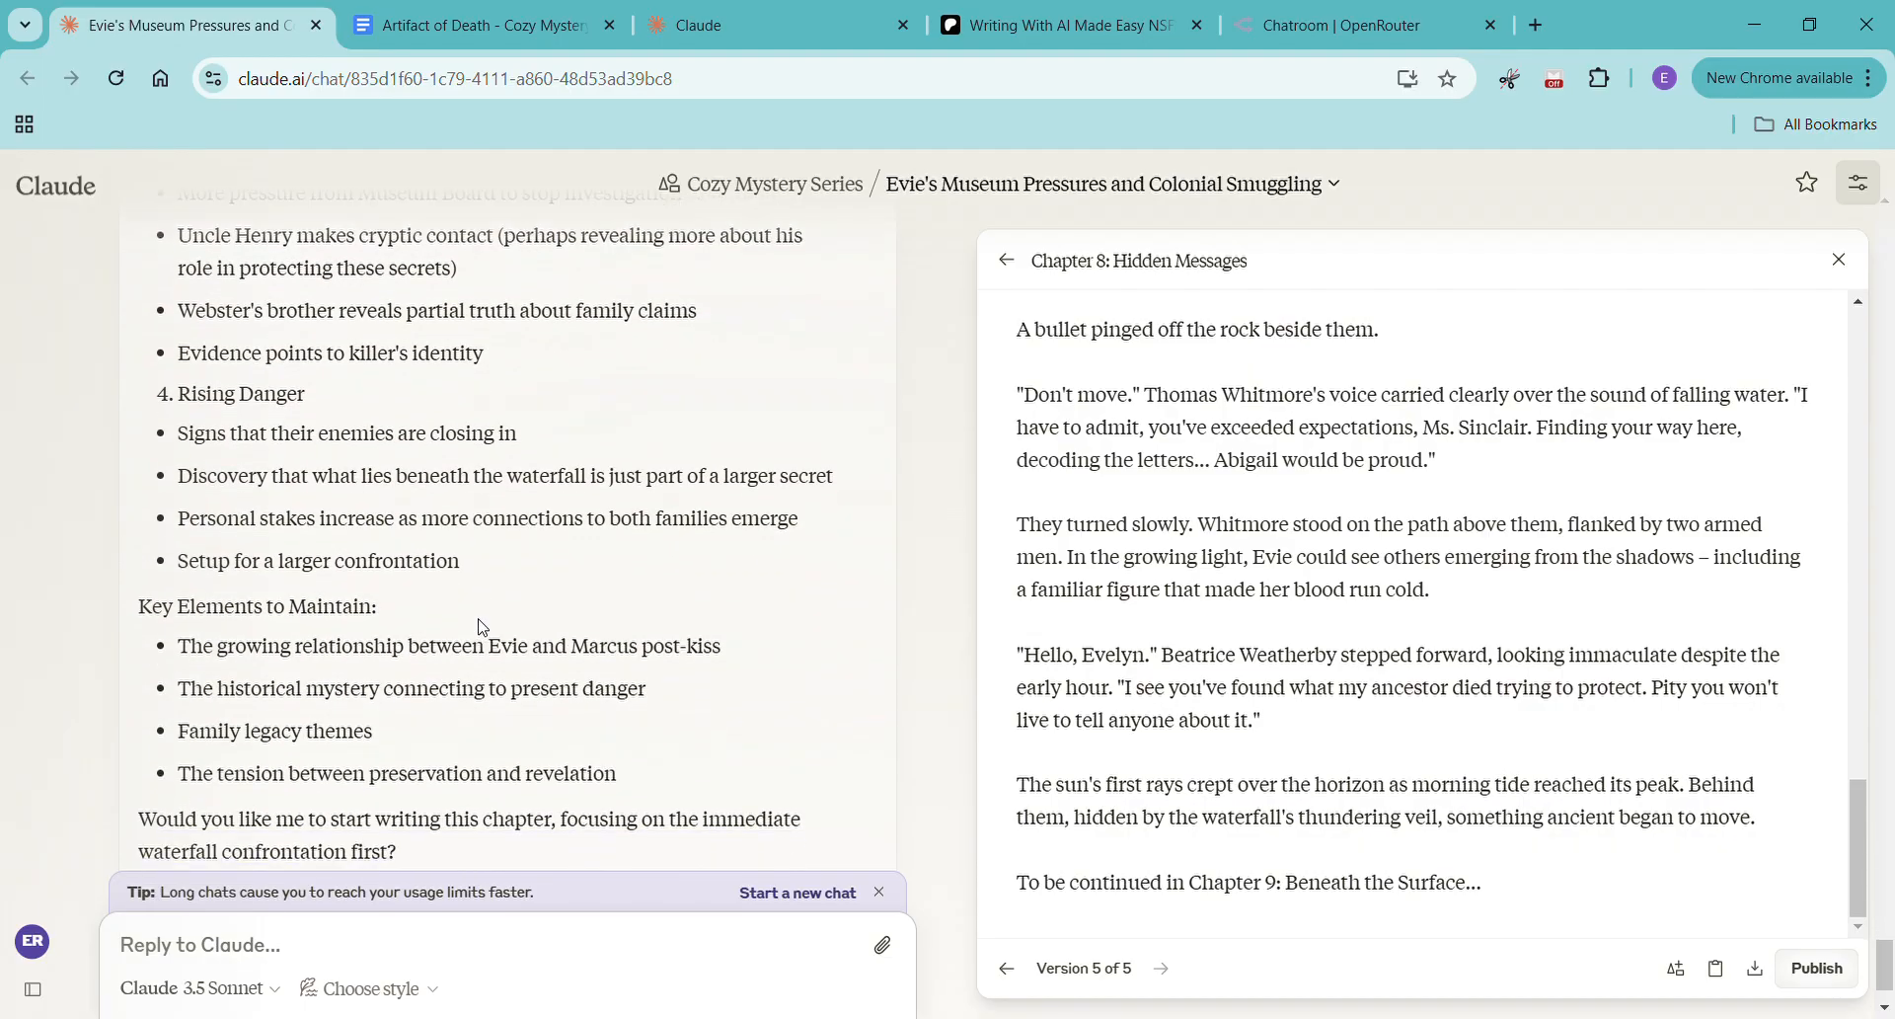
{"action": "scroll", "coordinate": [482, 628], "scroll_direction": "down", "scroll_amount": 2}
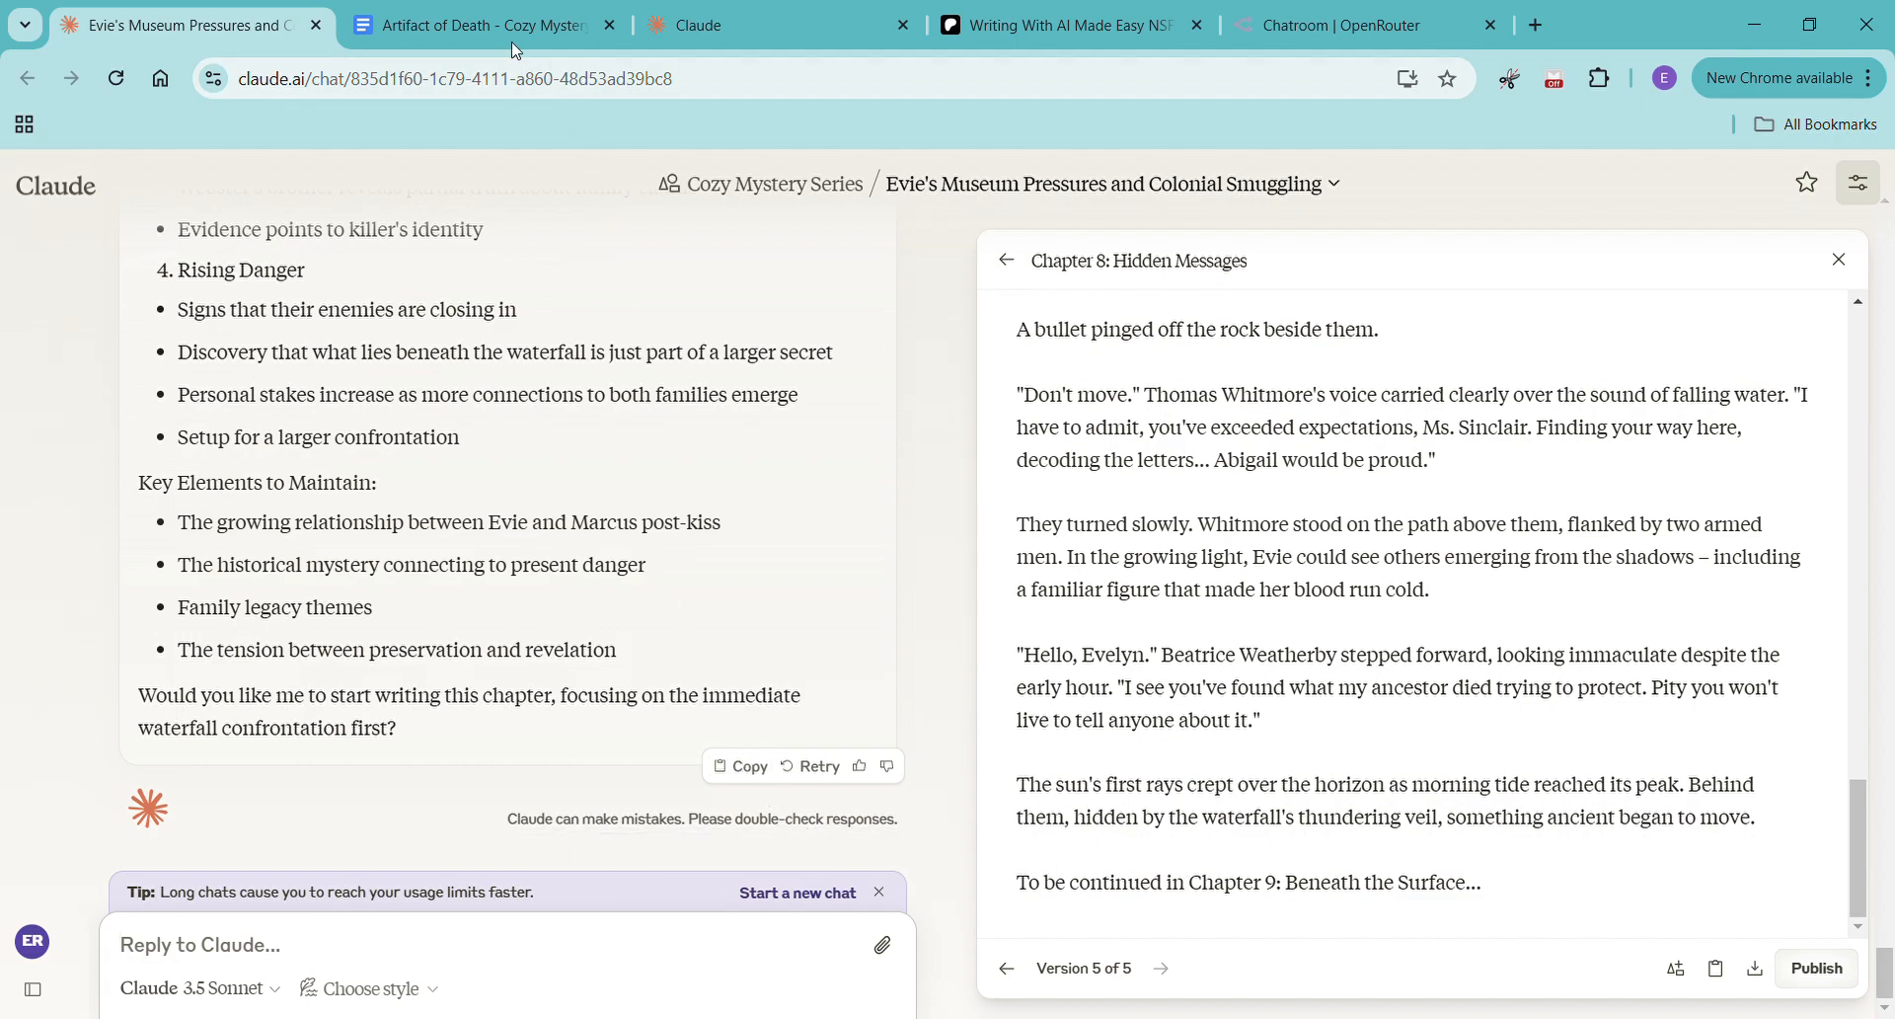
{"action": "left_click", "coordinate": [770, 25]}
{"action": "left_click", "coordinate": [1497, 485]}
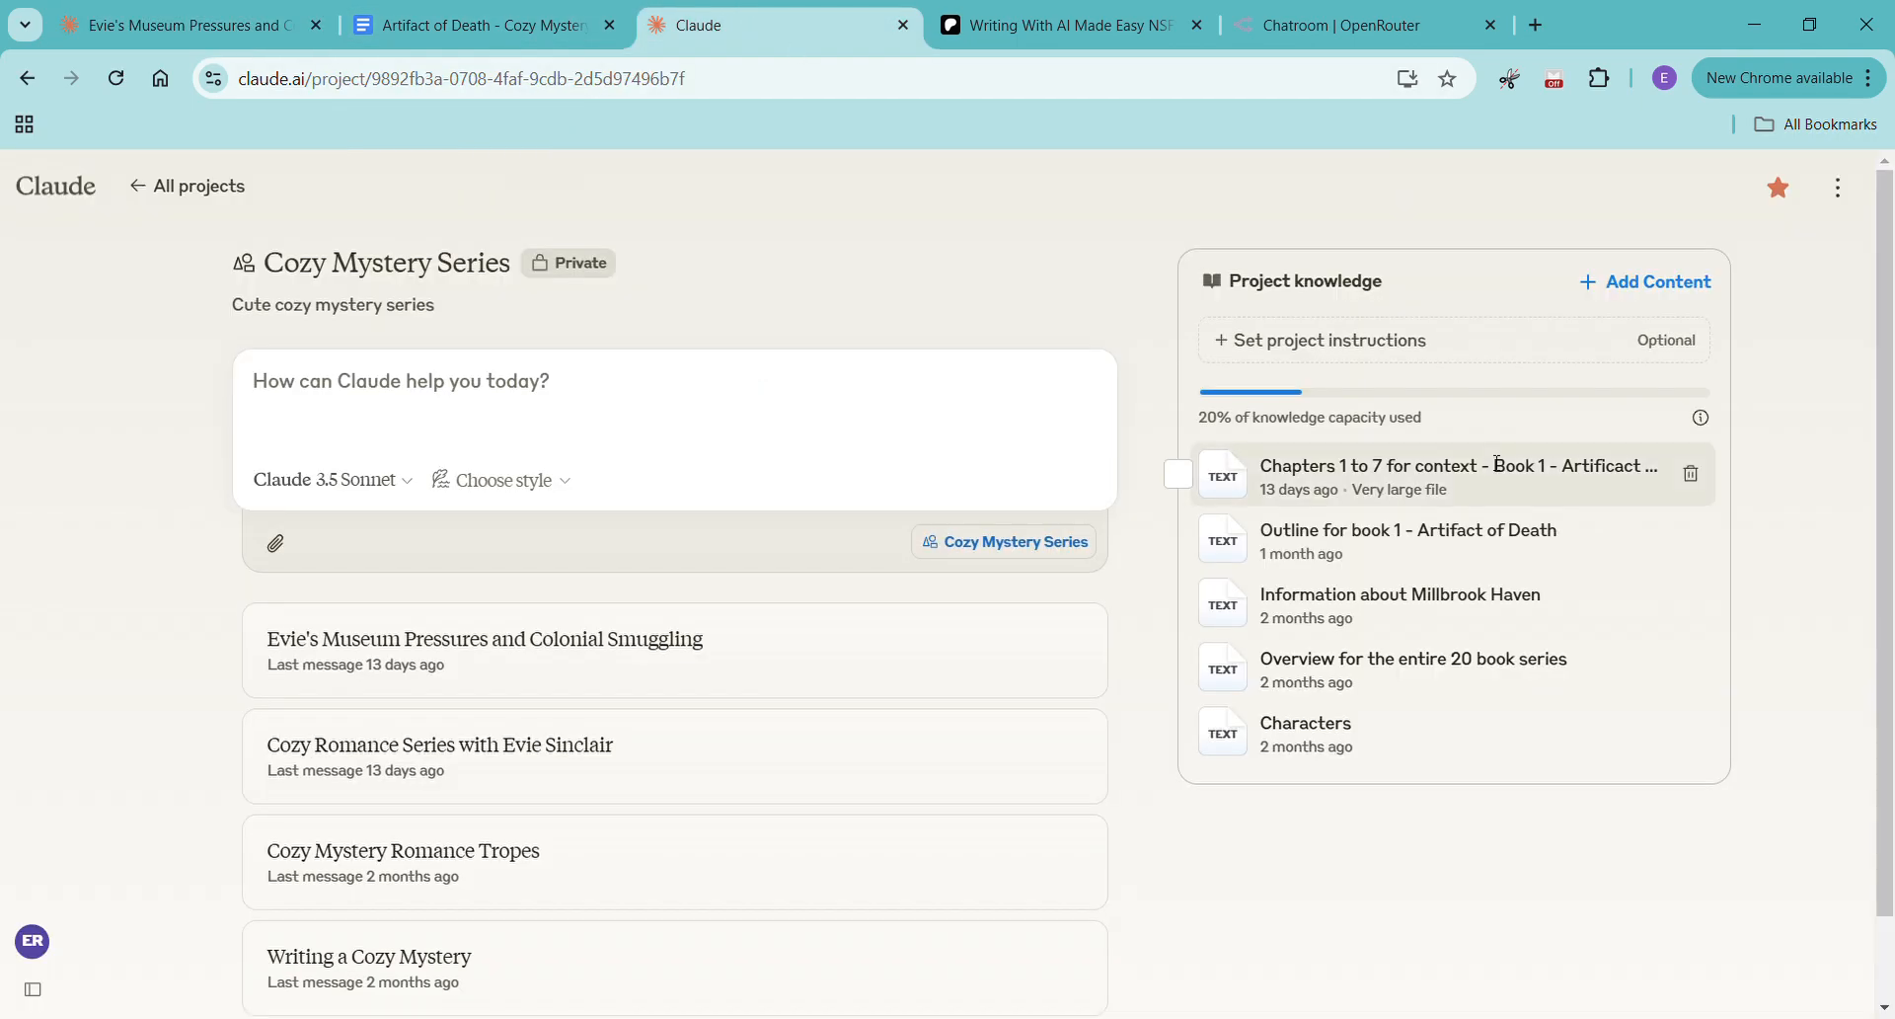
{"action": "left_click", "coordinate": [1702, 474]}
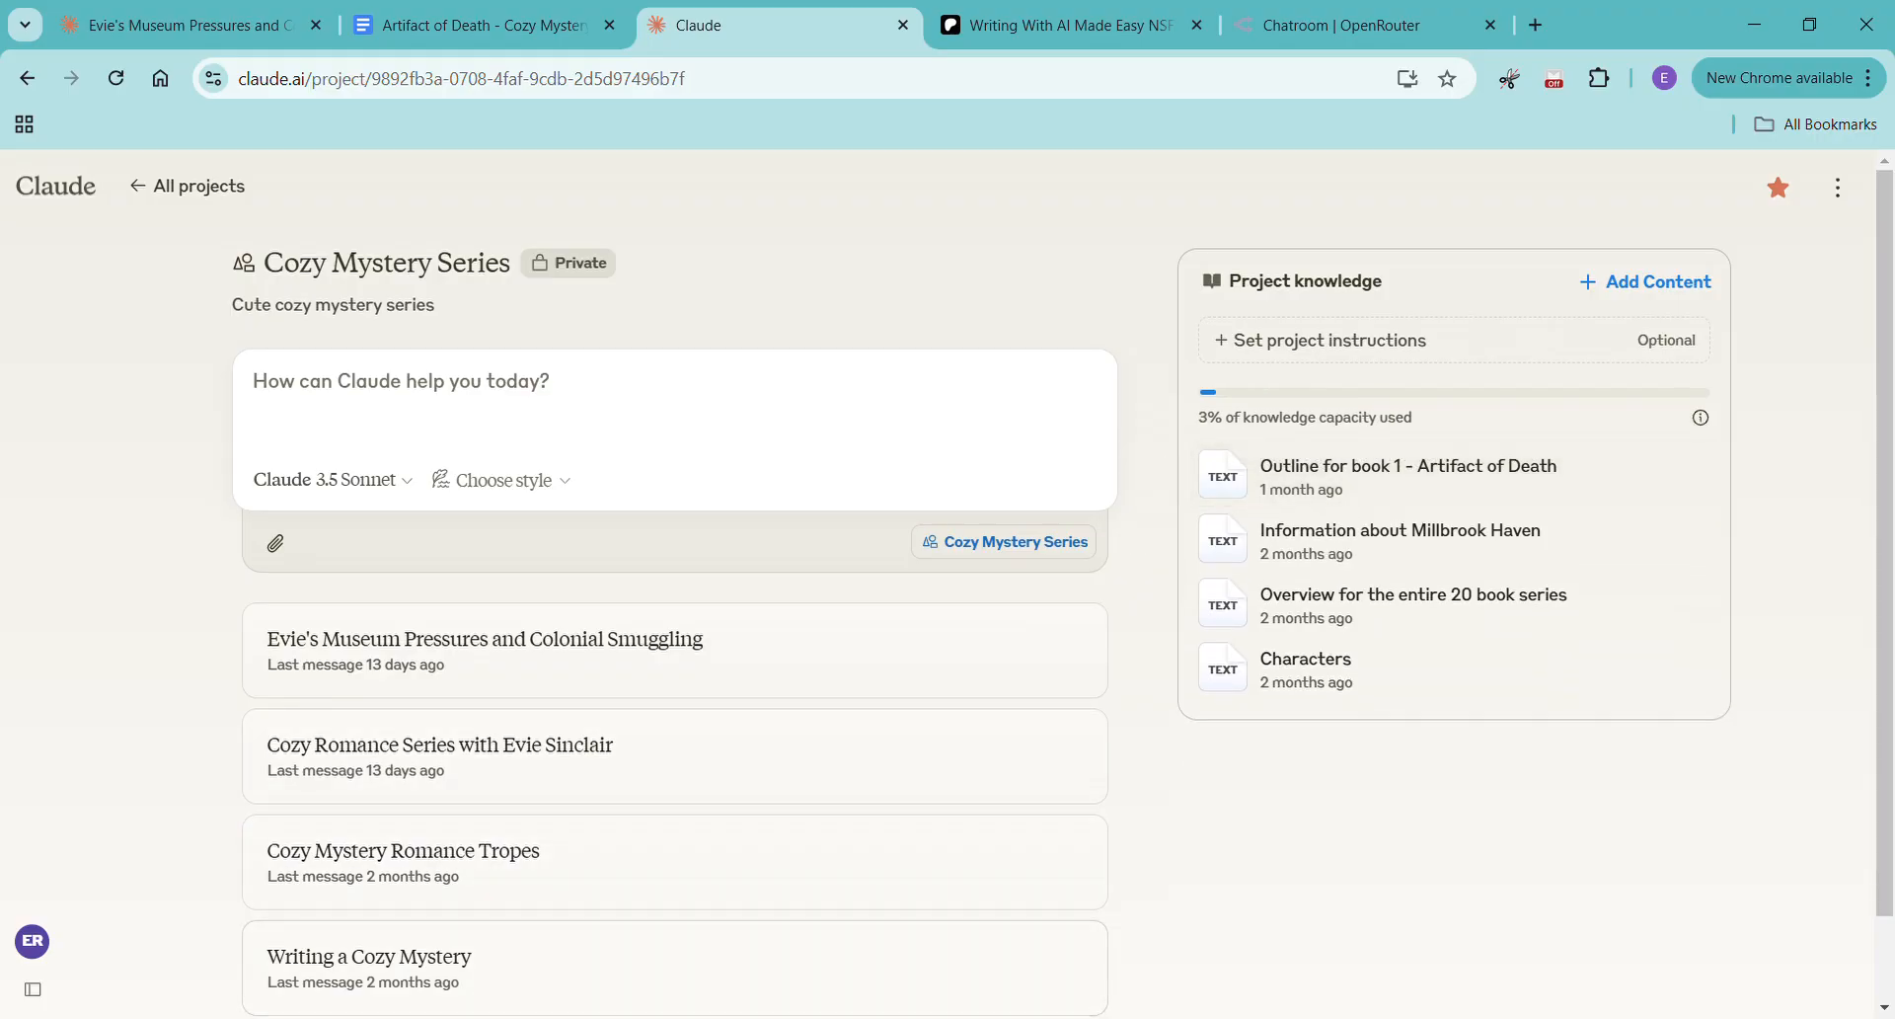
Copy the manuscript text from Google Docs and add it to the Claude project knowledge as text content titled "Book 1"
{"action": "left_click", "coordinate": [459, 24]}
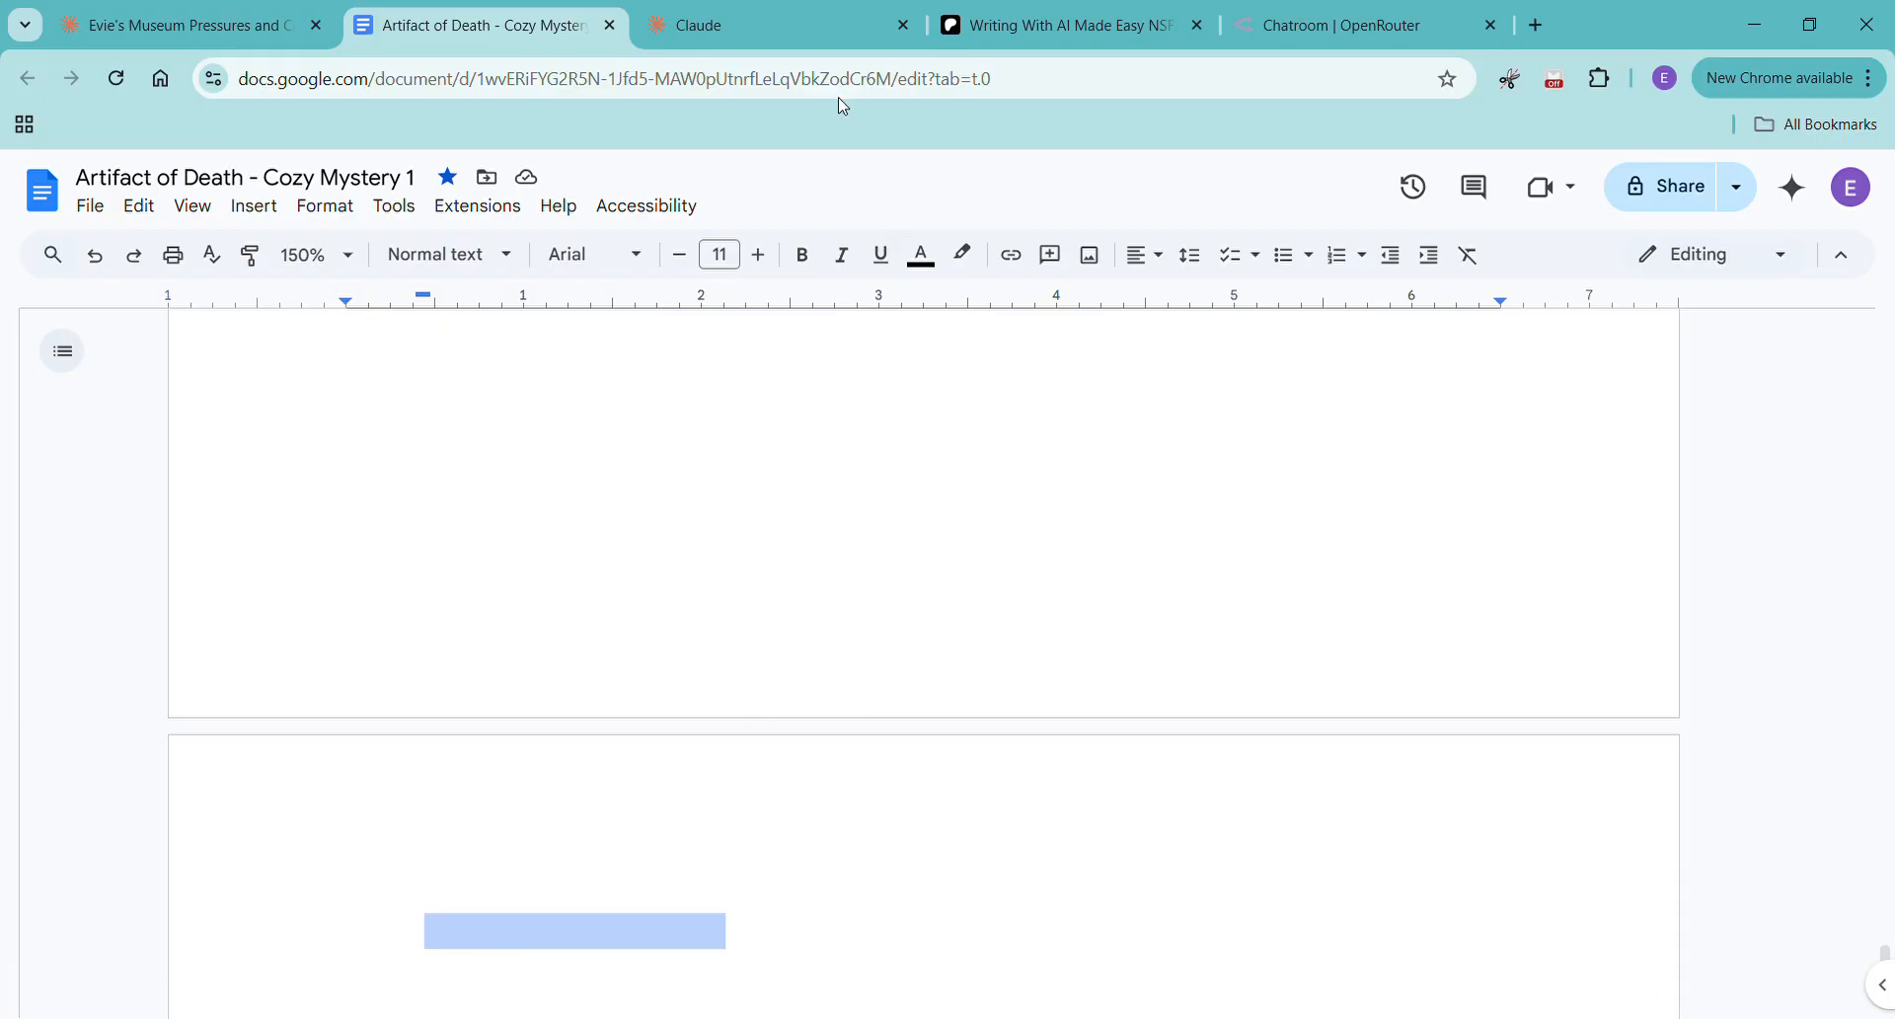
{"action": "left_click", "coordinate": [821, 29]}
{"action": "left_click", "coordinate": [1652, 294]}
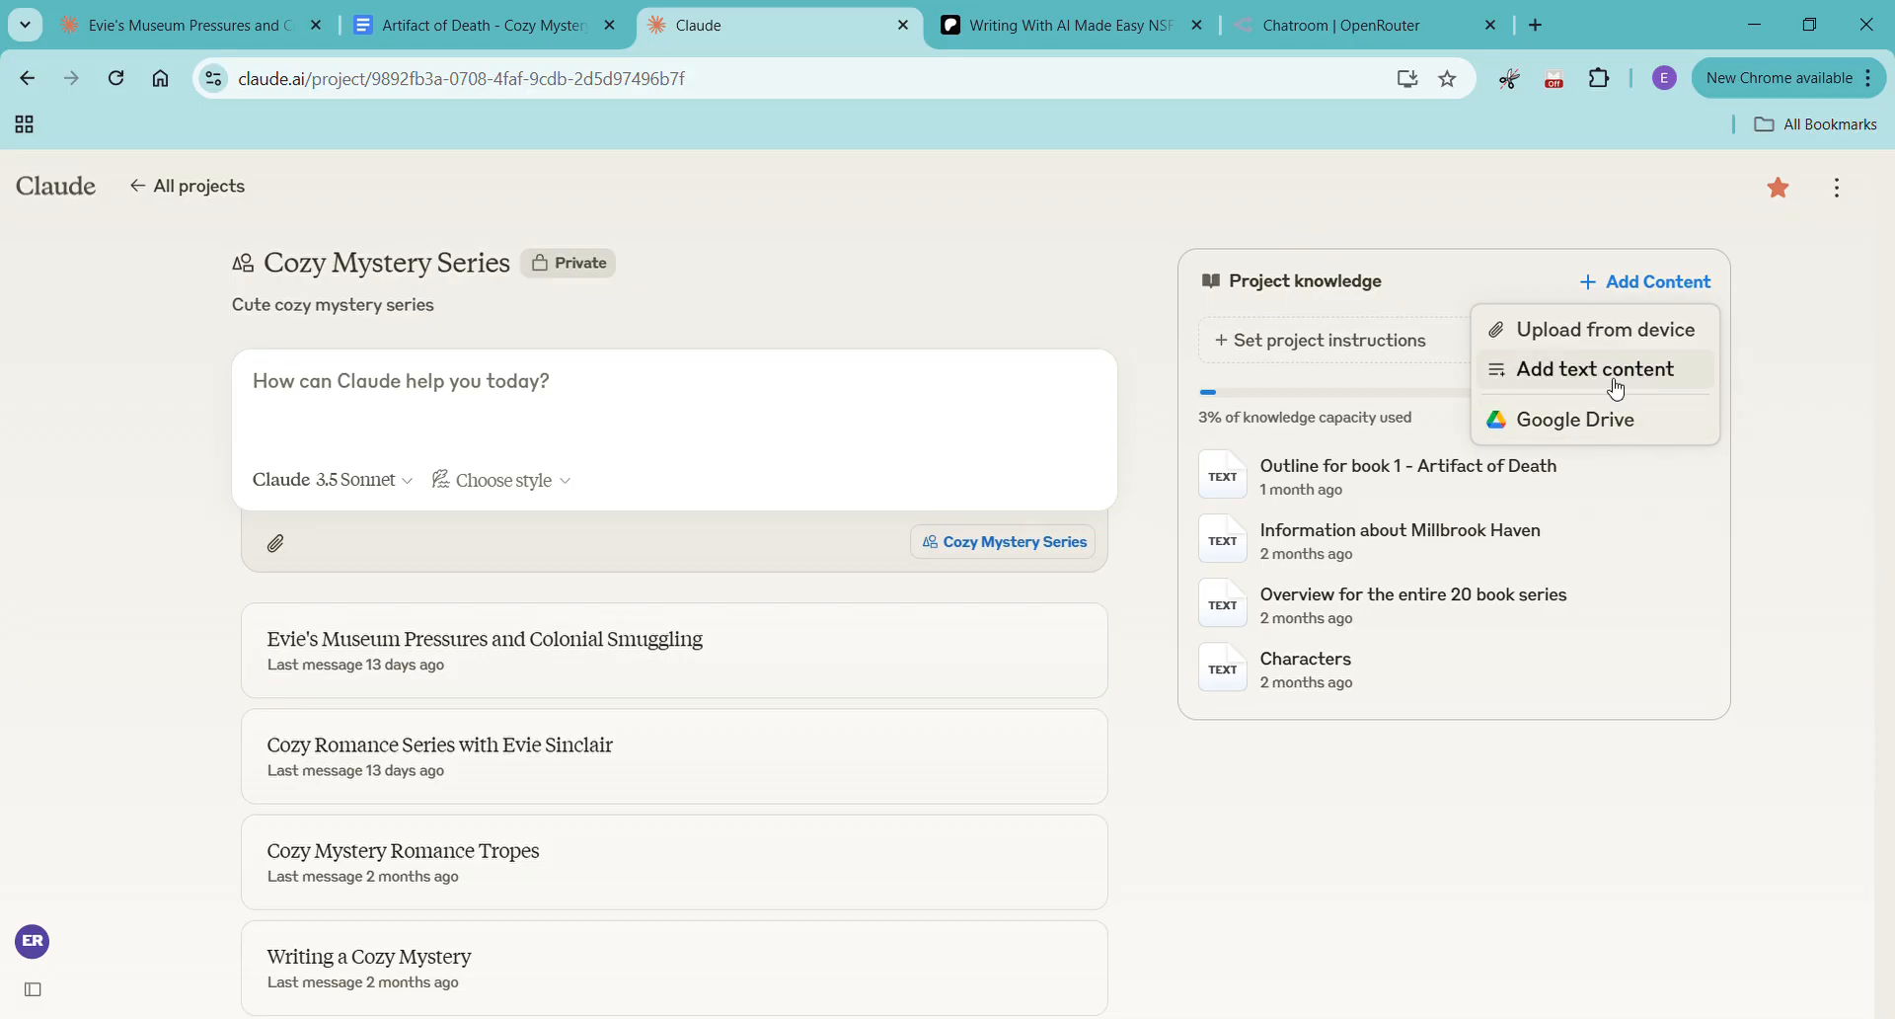
{"action": "left_click", "coordinate": [1635, 388]}
{"action": "type", "text": "Book 1 -"}
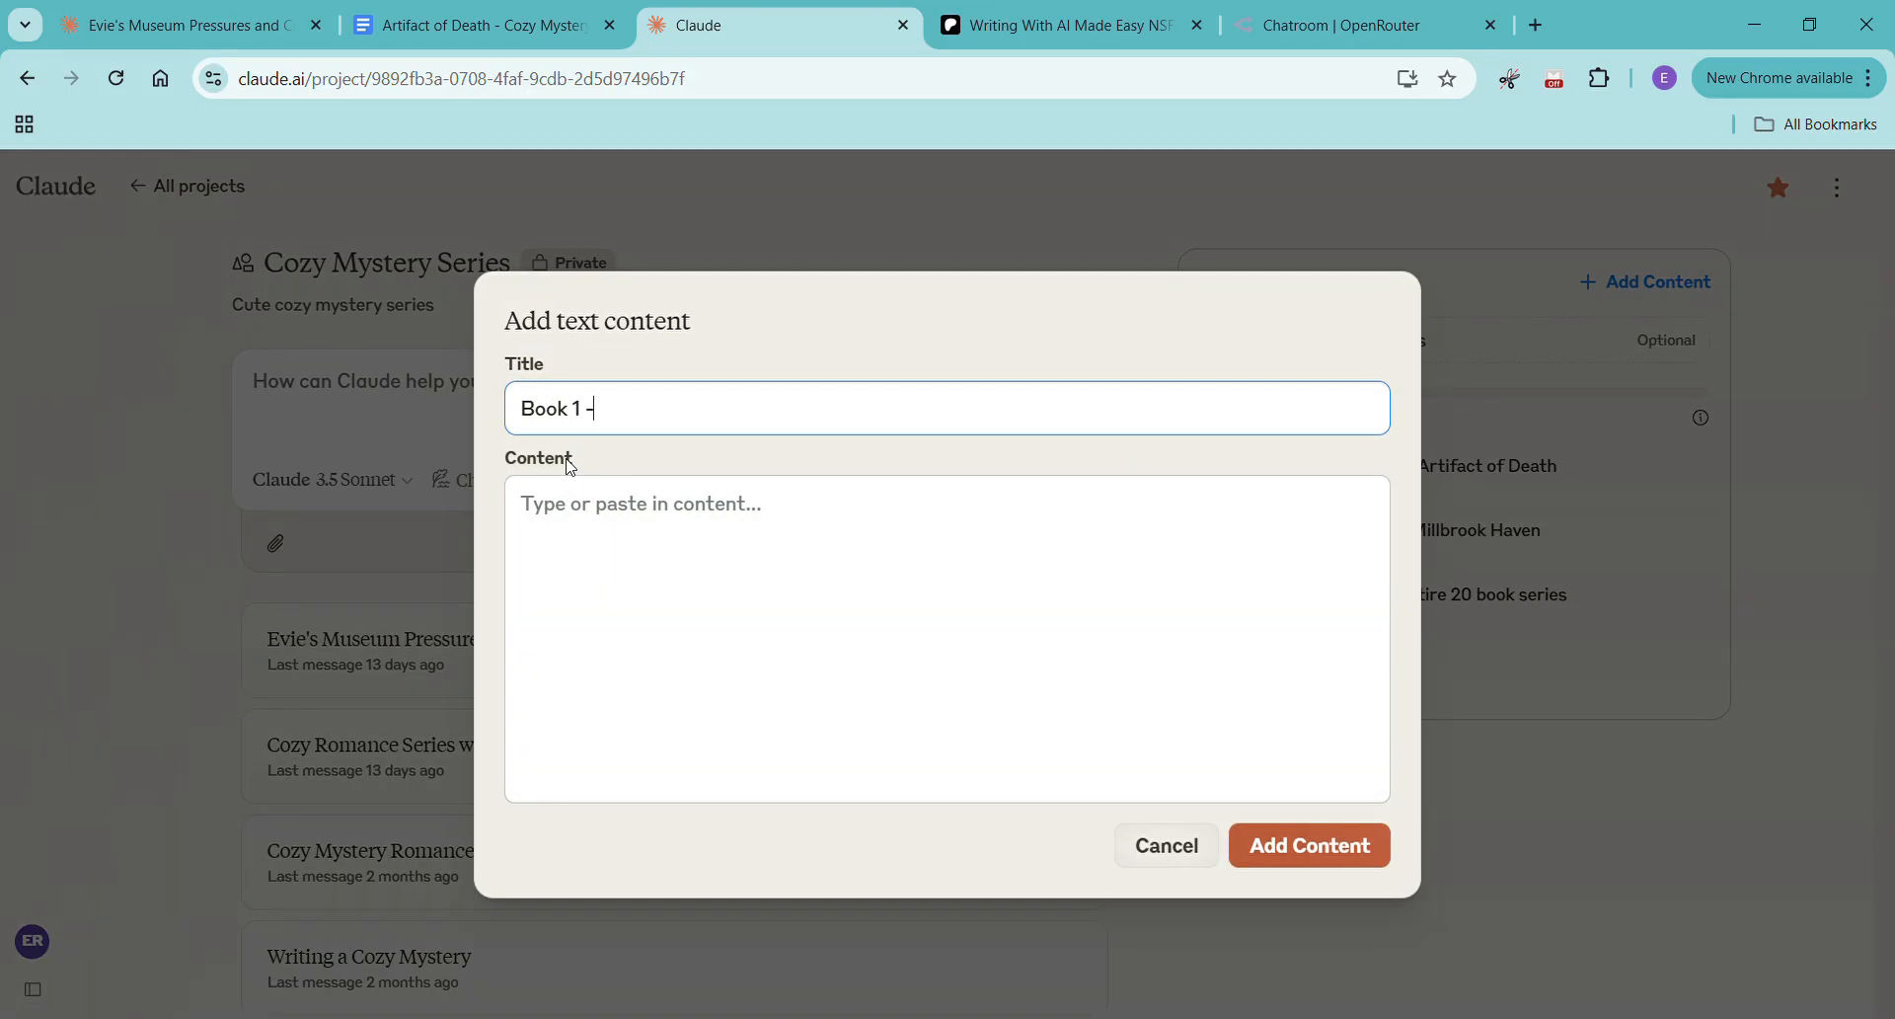
{"action": "left_click", "coordinate": [658, 583]}
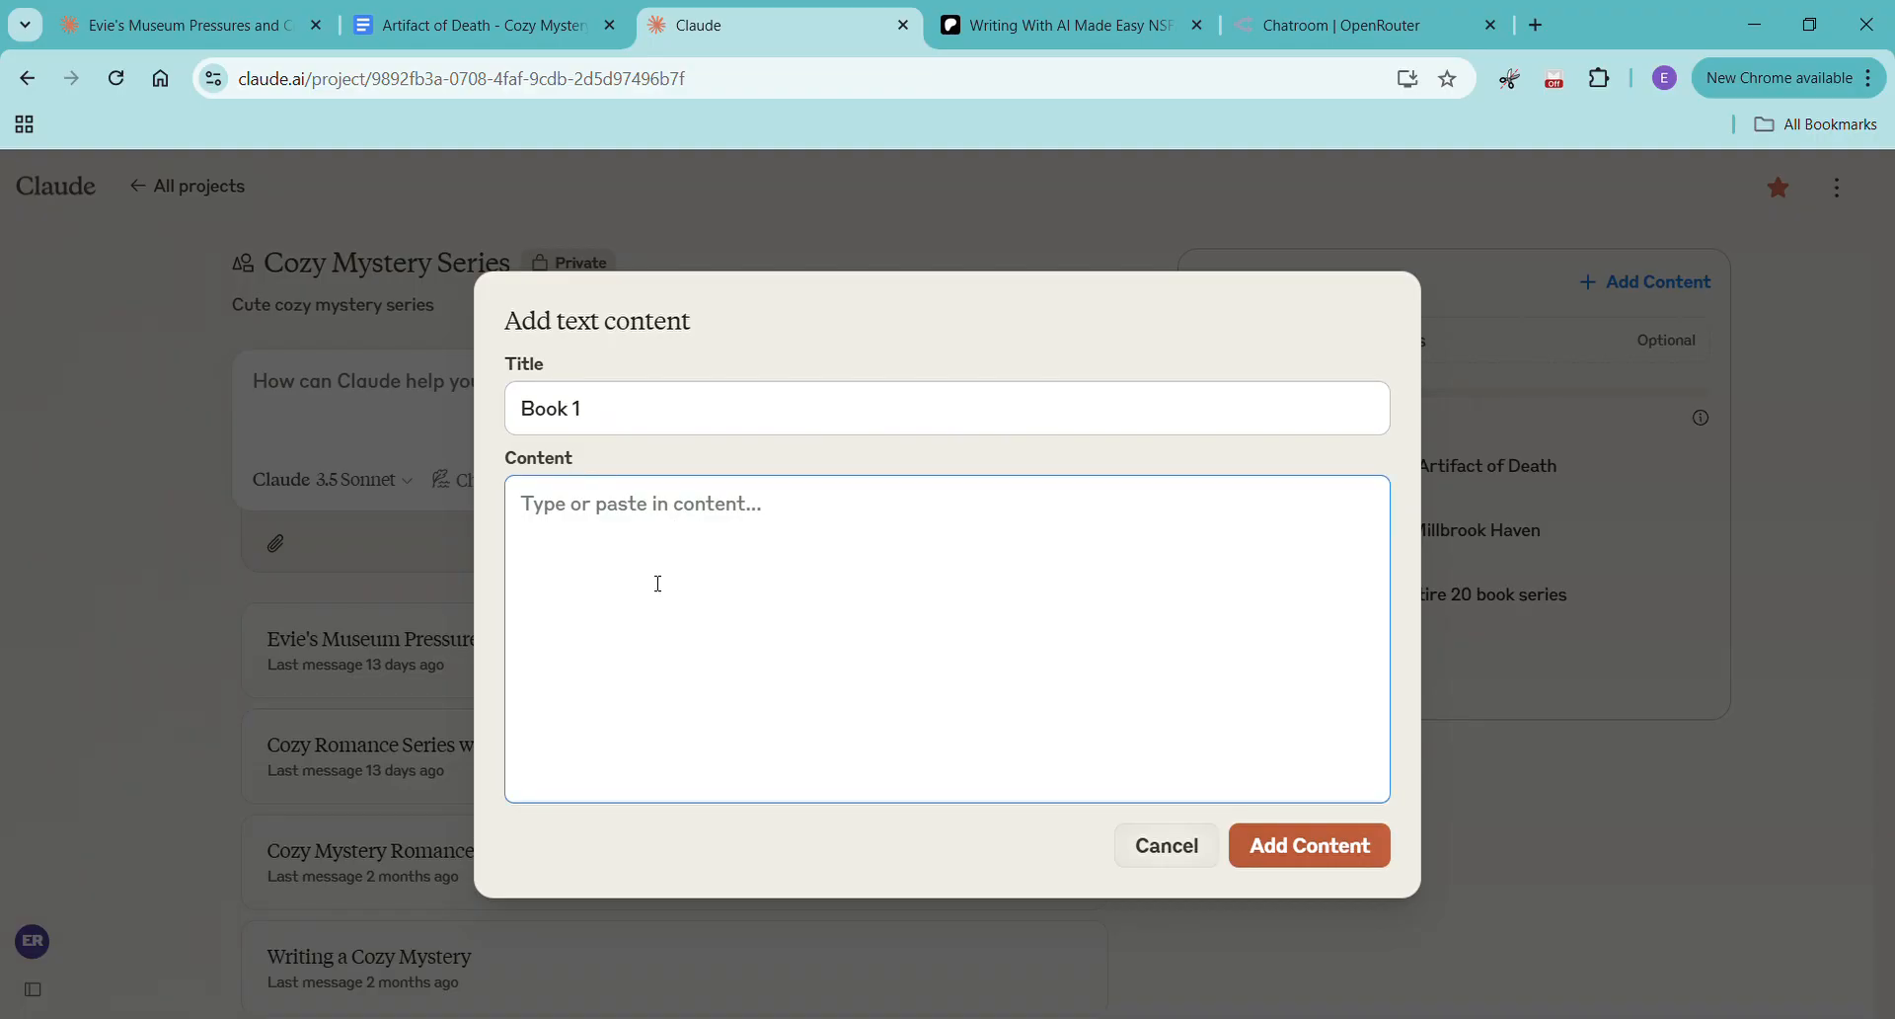
{"action": "key", "text": "ctrl+v"}
{"action": "left_click", "coordinate": [1345, 923]}
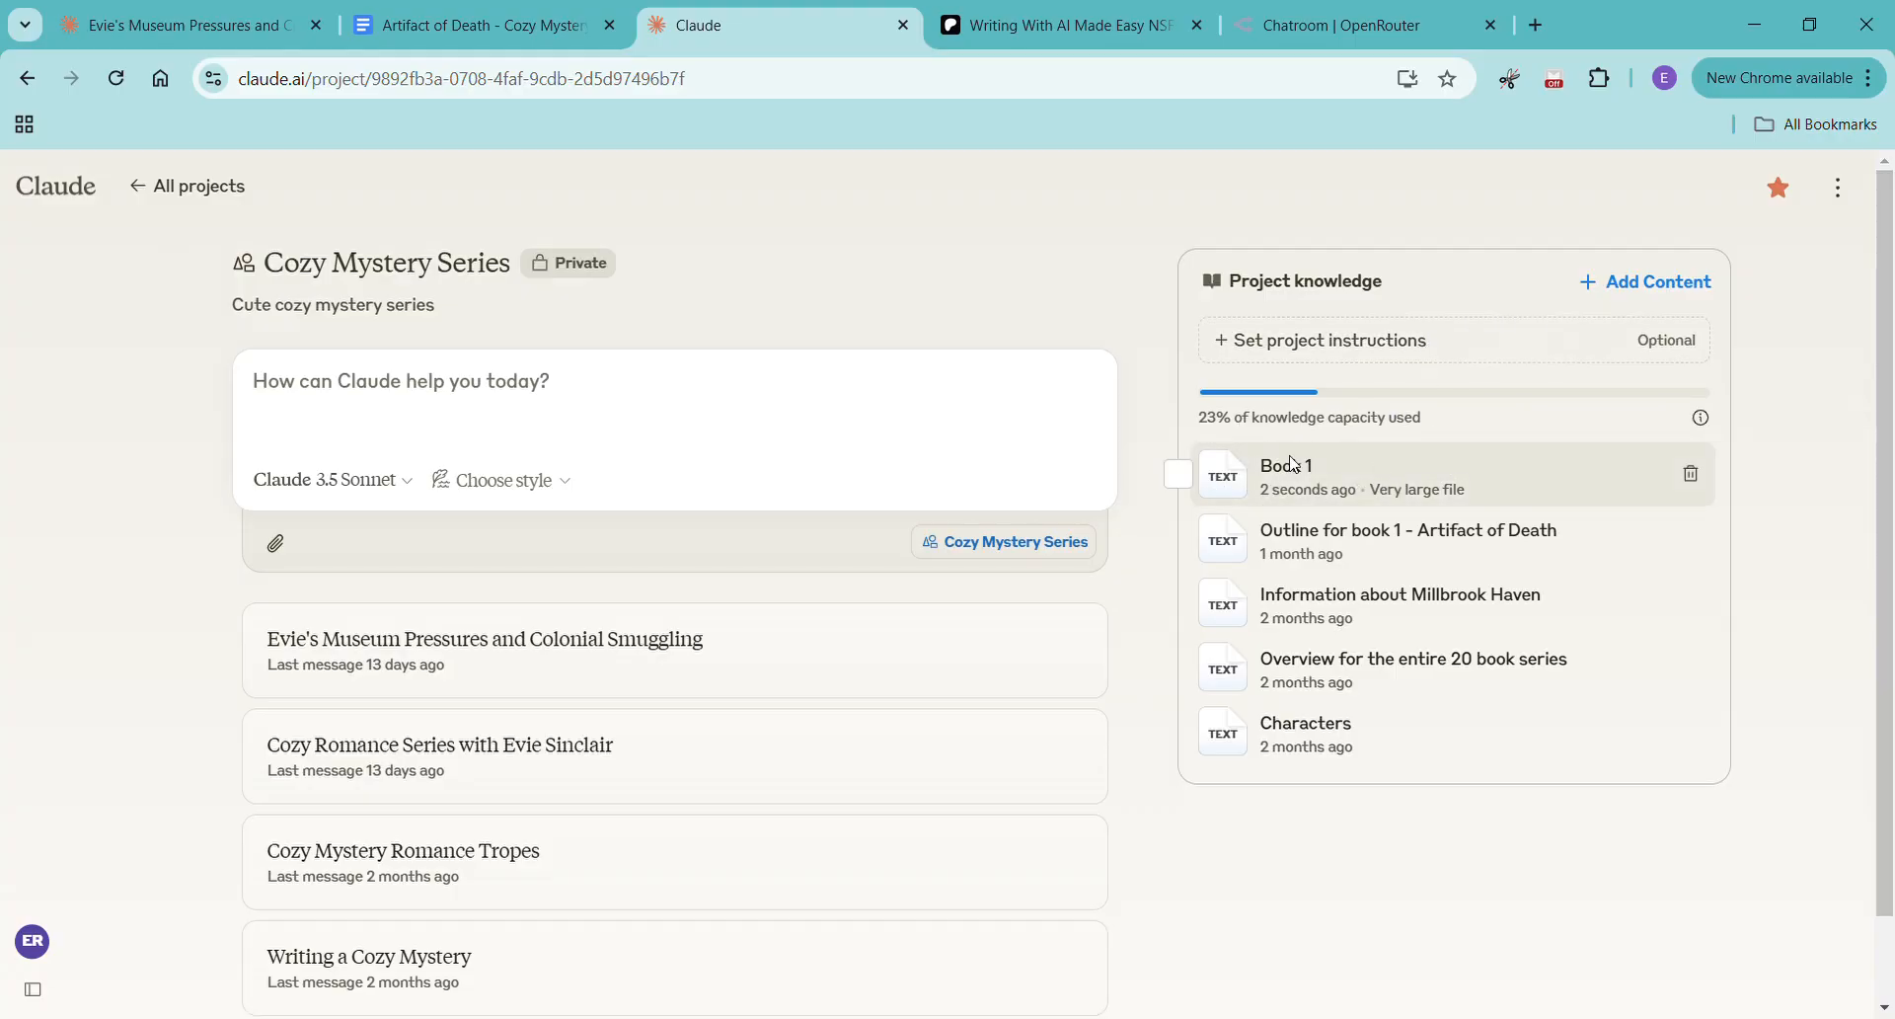
Copy Claude's Chapter 9 plot suggestions from the existing chat and open the Cozy Mystery Series project
{"action": "left_click", "coordinate": [262, 46]}
{"action": "left_click", "coordinate": [740, 766]}
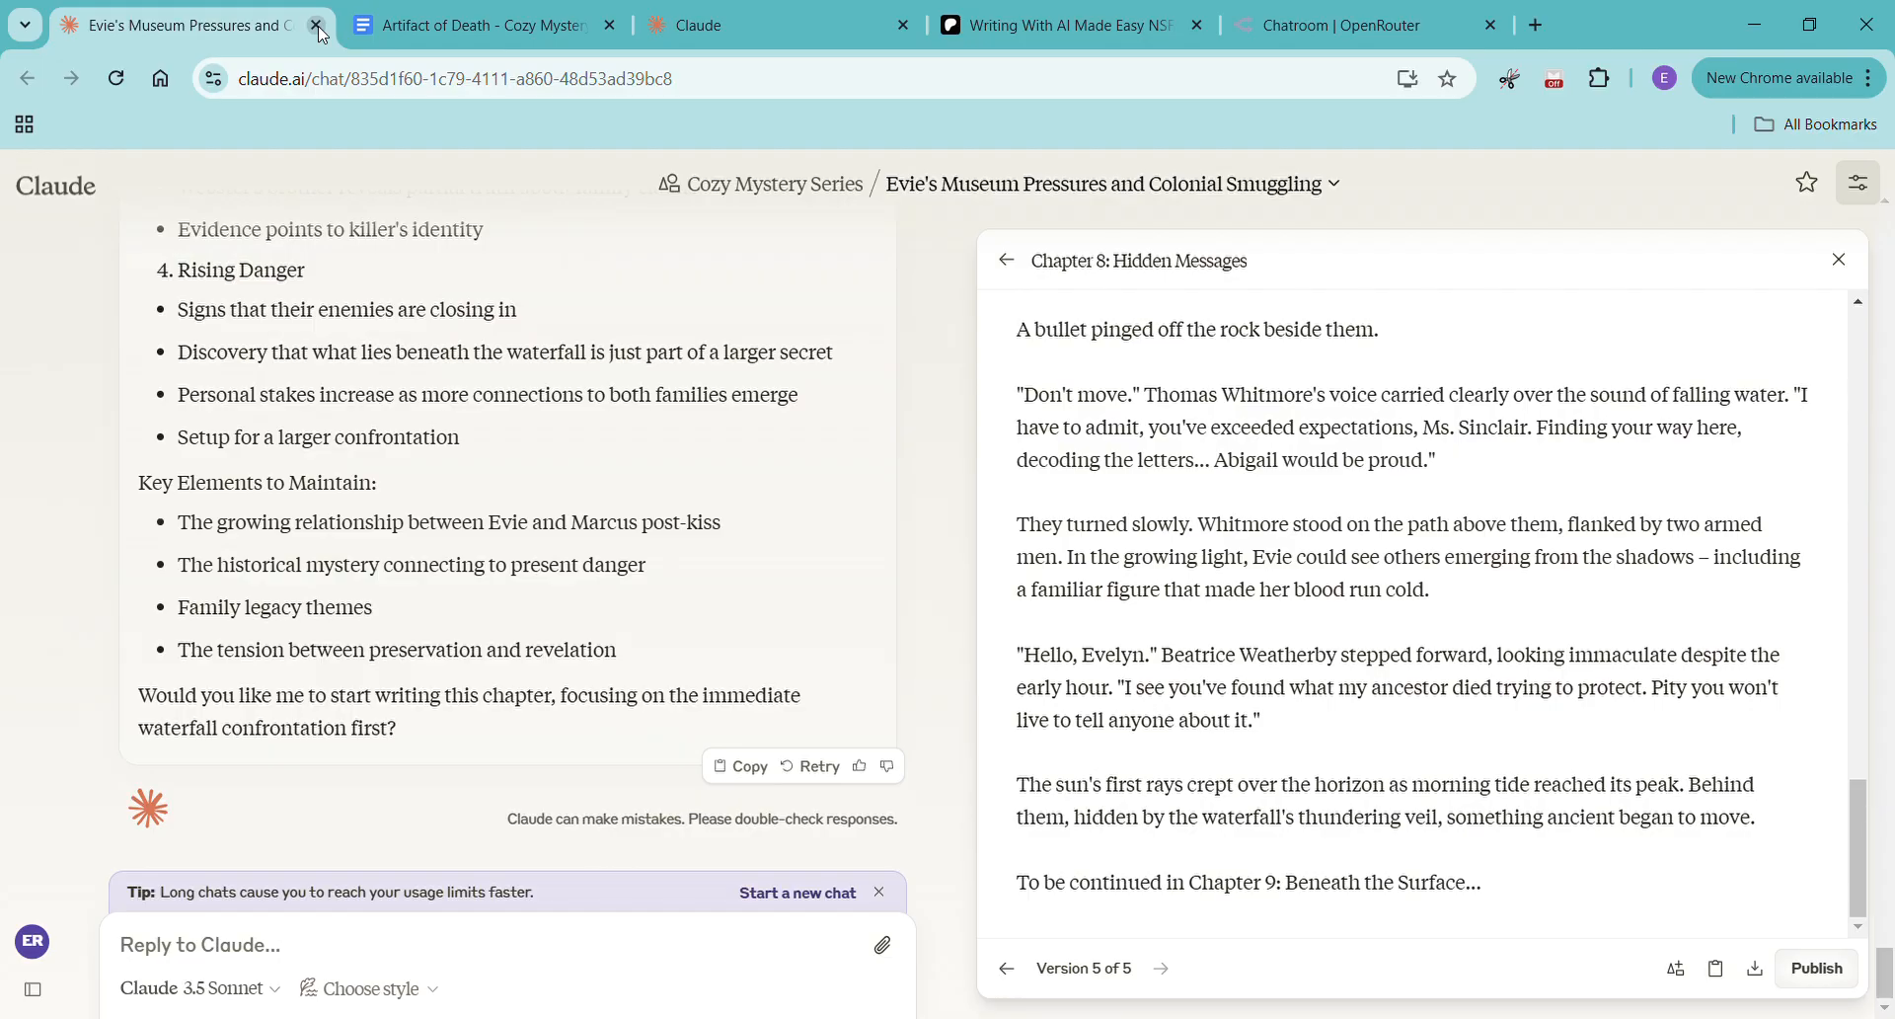
{"action": "left_click", "coordinate": [711, 25]}
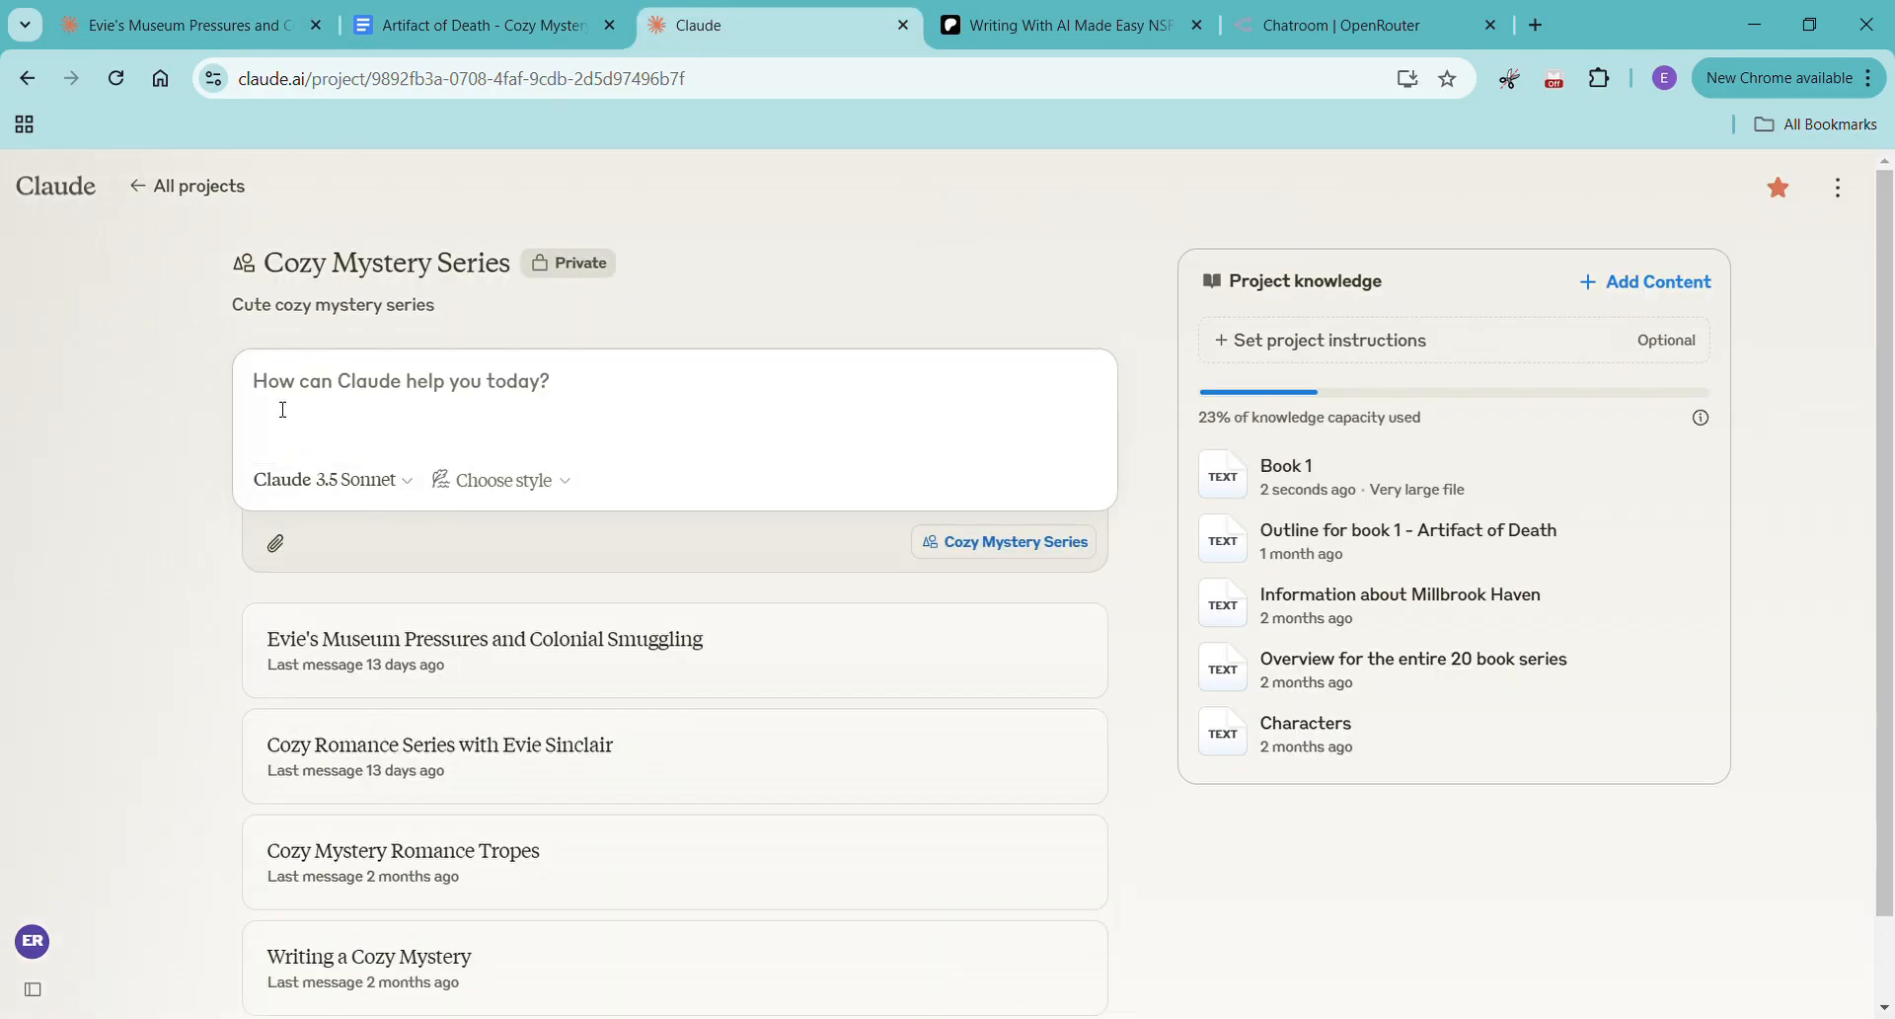
{"action": "left_click", "coordinate": [177, 26]}
{"action": "mouse_move", "coordinate": [39, 296]}
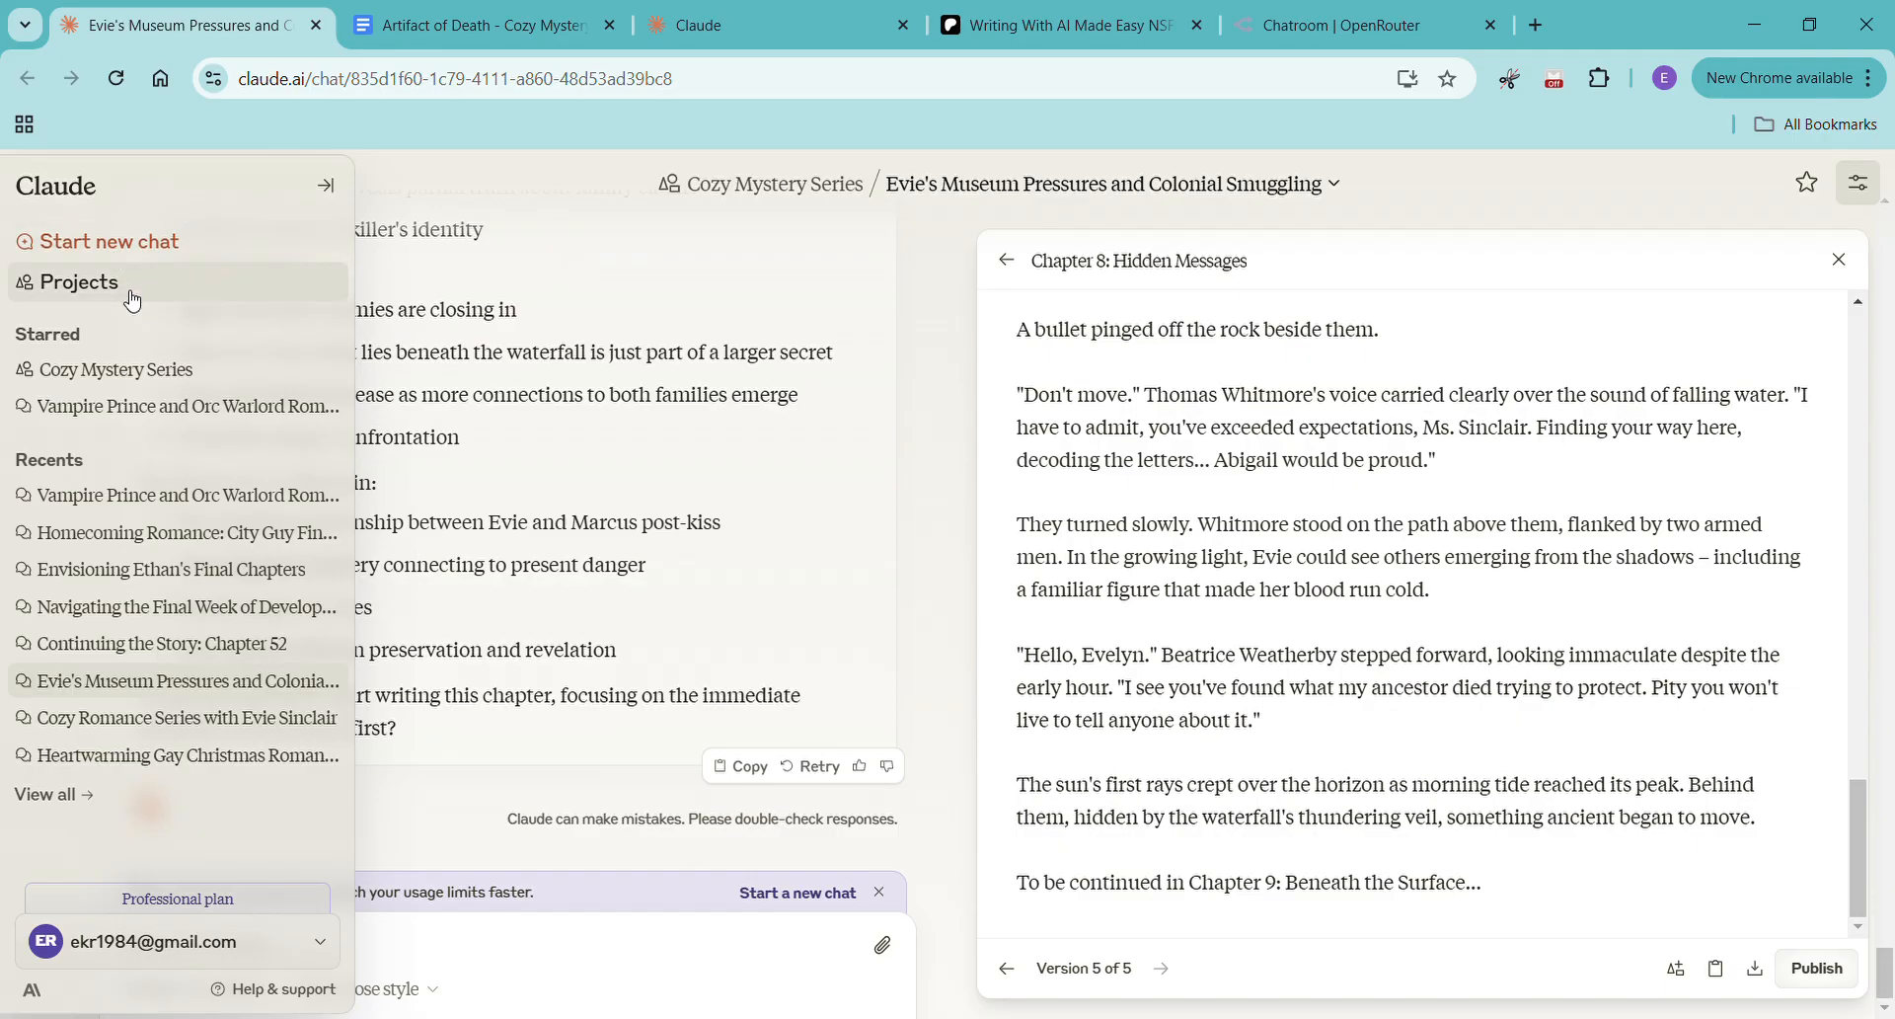
{"action": "left_click", "coordinate": [136, 375]}
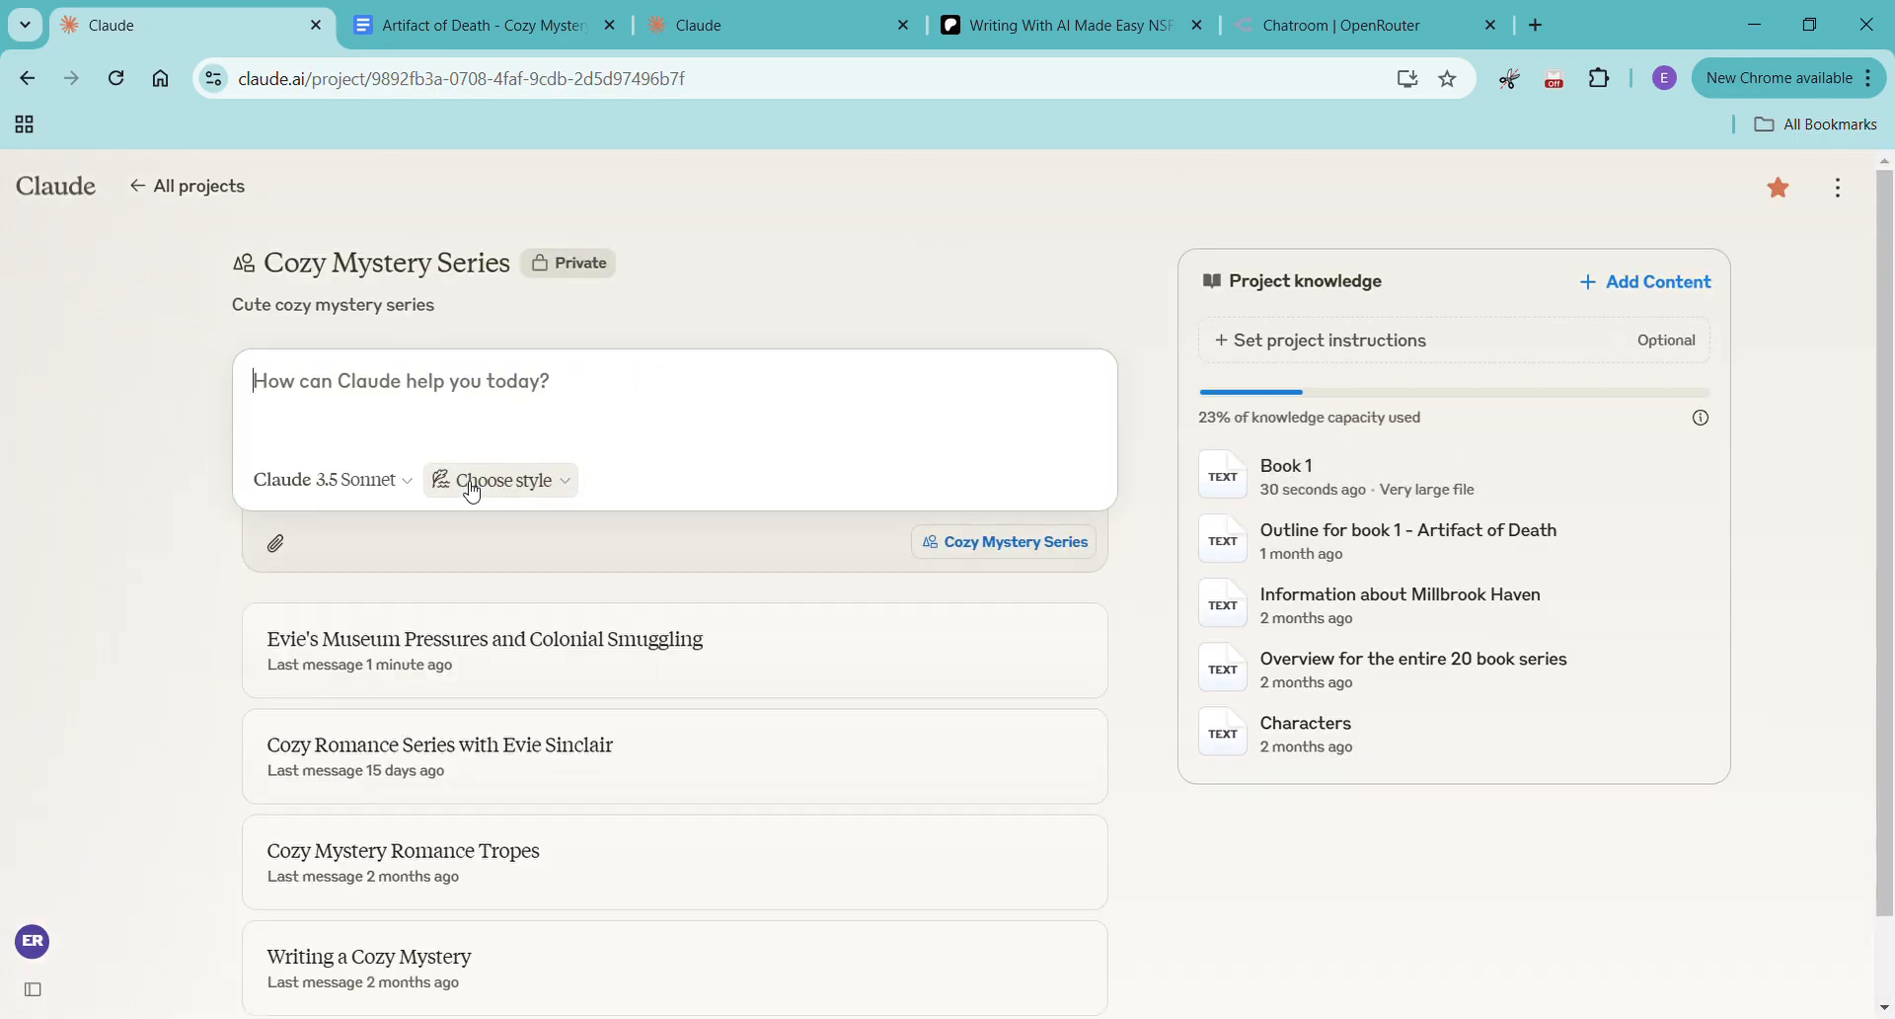
Start a project chat with "we're going to write the next chapter, here's what will happen-" followed by the copied Chapter 9 suggestions
{"action": "left_click", "coordinate": [389, 406]}
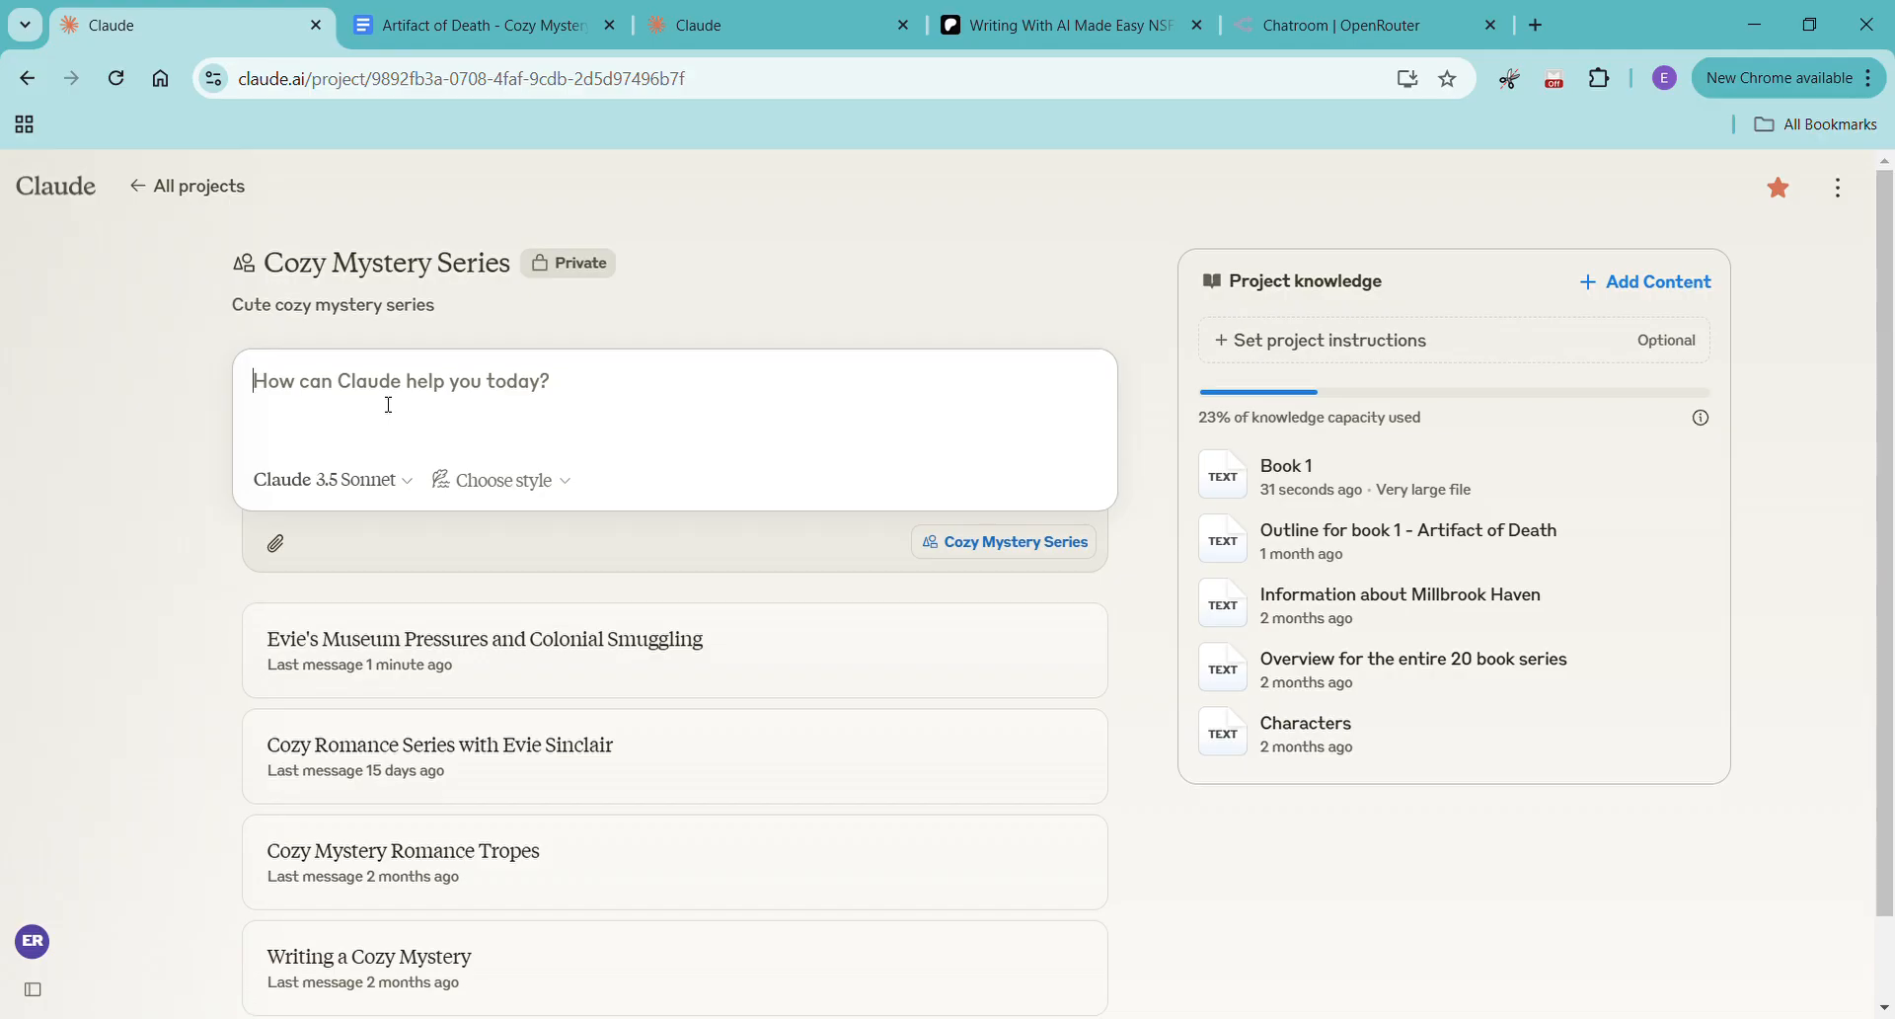
{"action": "type", "text": "we're going to write the chapt"}
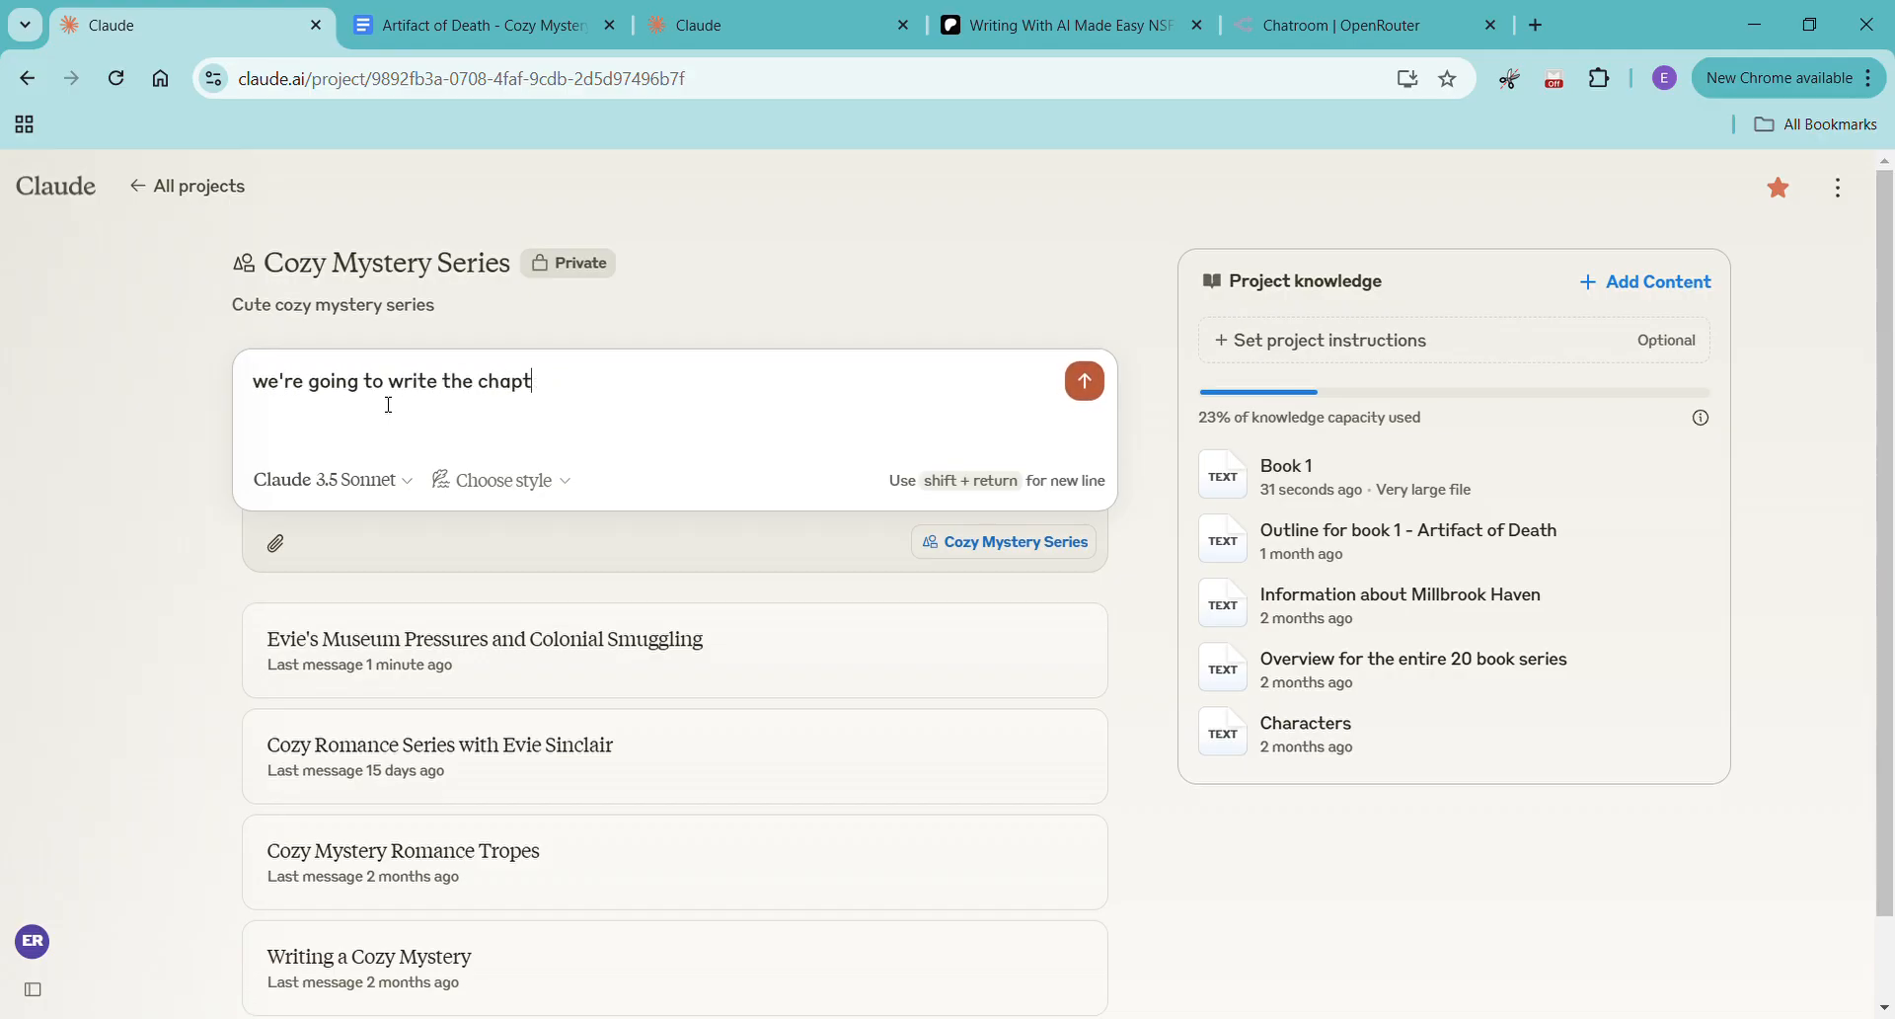
{"action": "type", "text": "ext chapter, here's what will hapep"}
{"action": "key", "text": "BackSpace"}
{"action": "type", "text": "pen"}
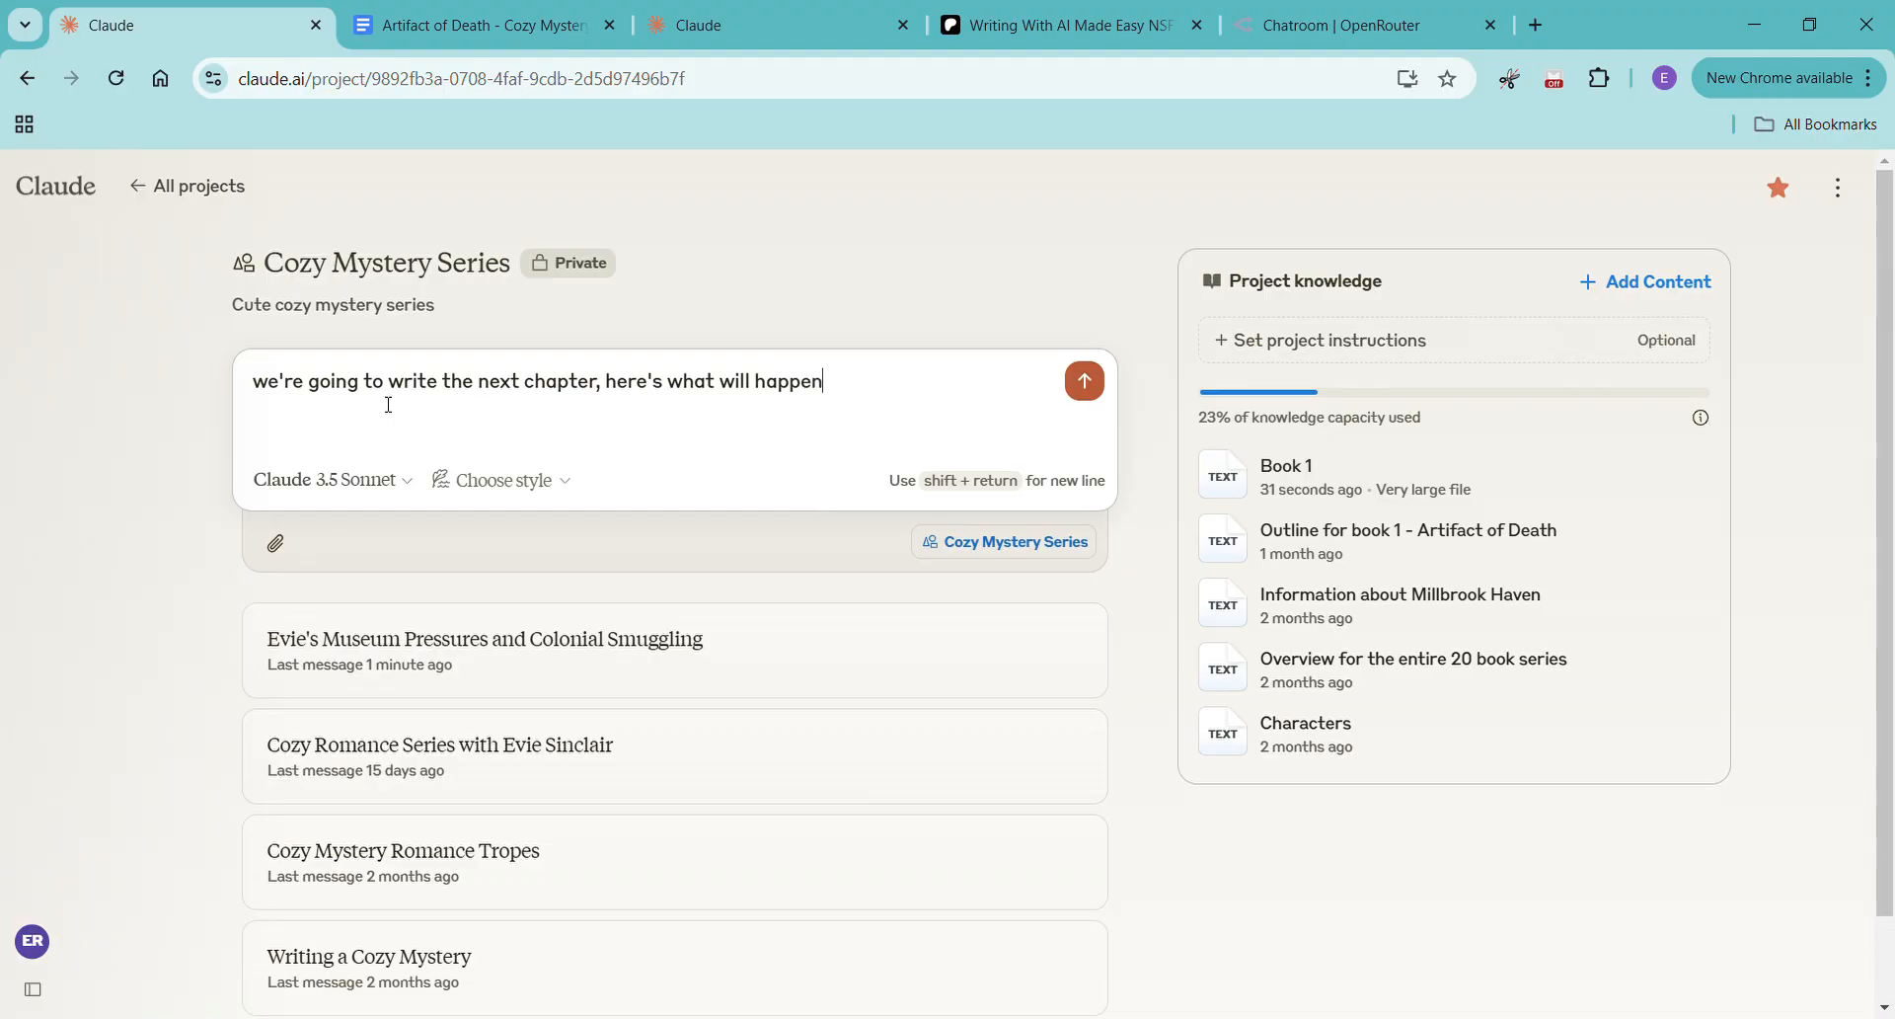
{"action": "type", "text": "-"}
{"action": "key", "text": "ctrl+v"}
{"action": "key", "text": "Return"}
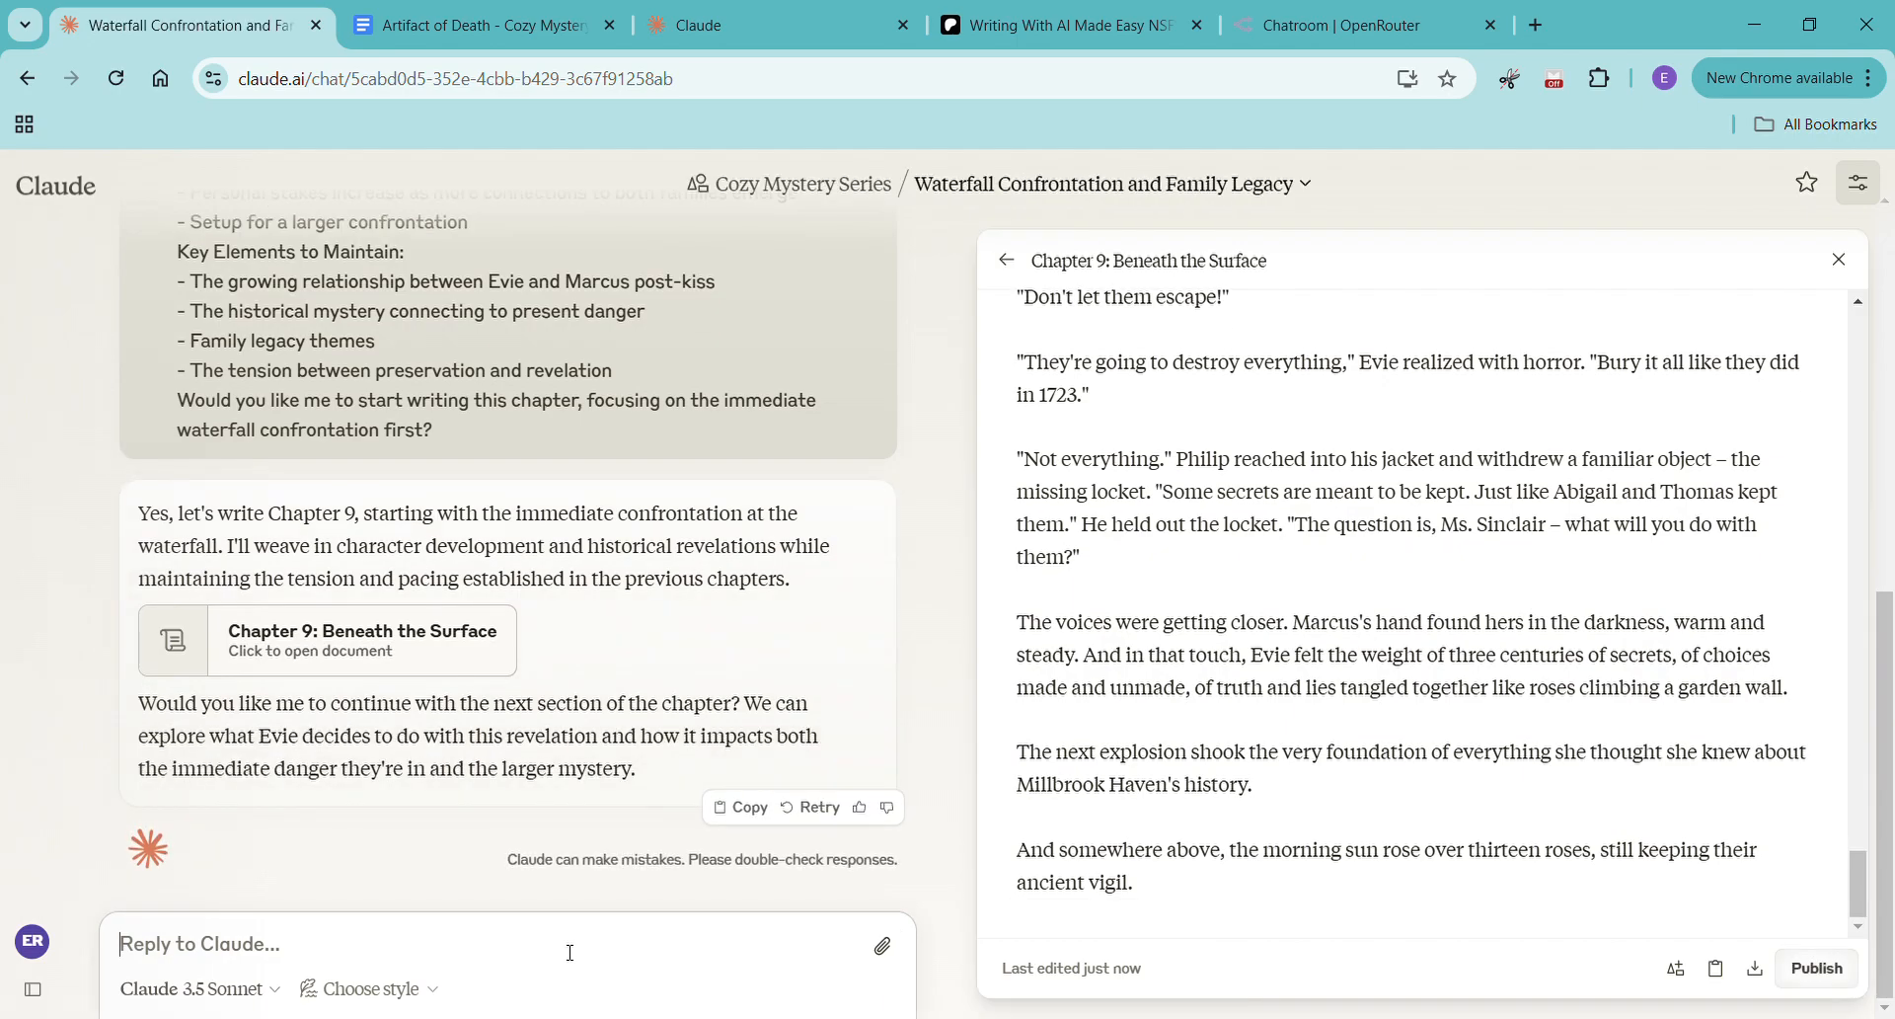
Ask Claude "what do you think of this chapter?" and follow up on its feedback with "please revise the chapter with thos changes"
{"action": "type", "text": "what do you think of this chapter?"}
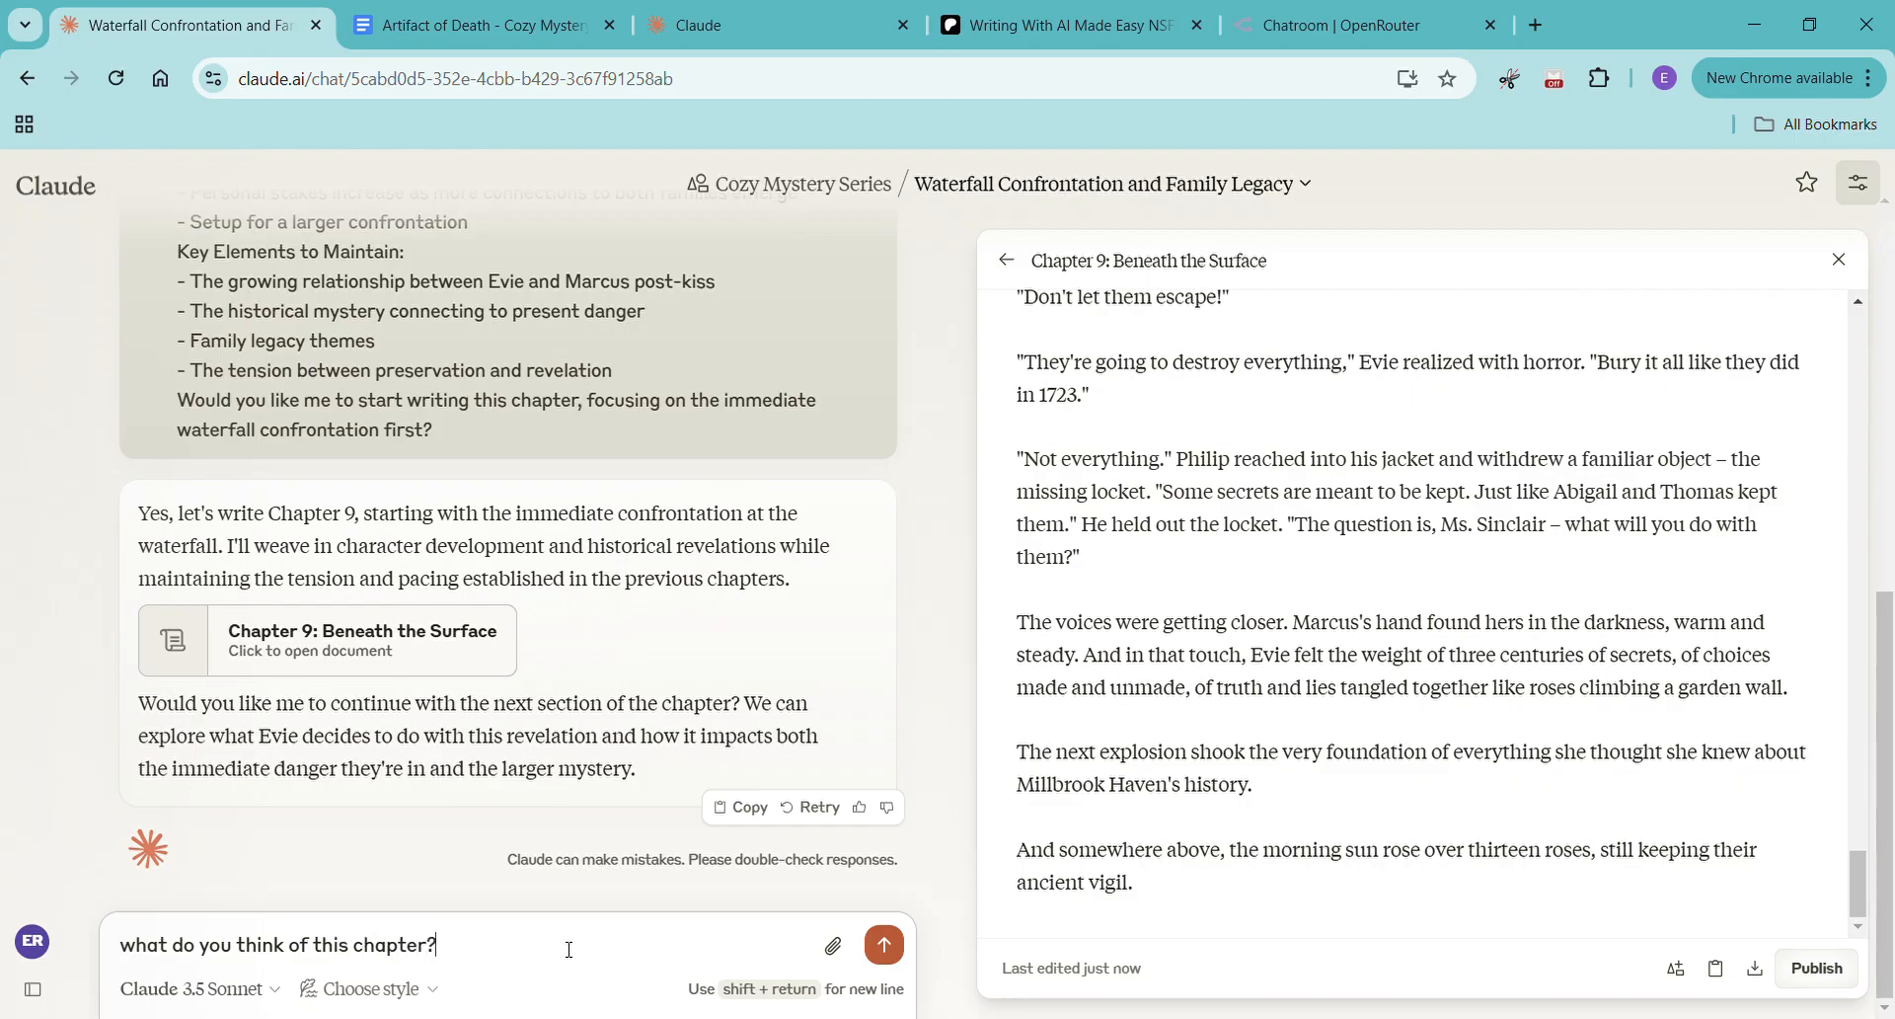
{"action": "key", "text": "Return"}
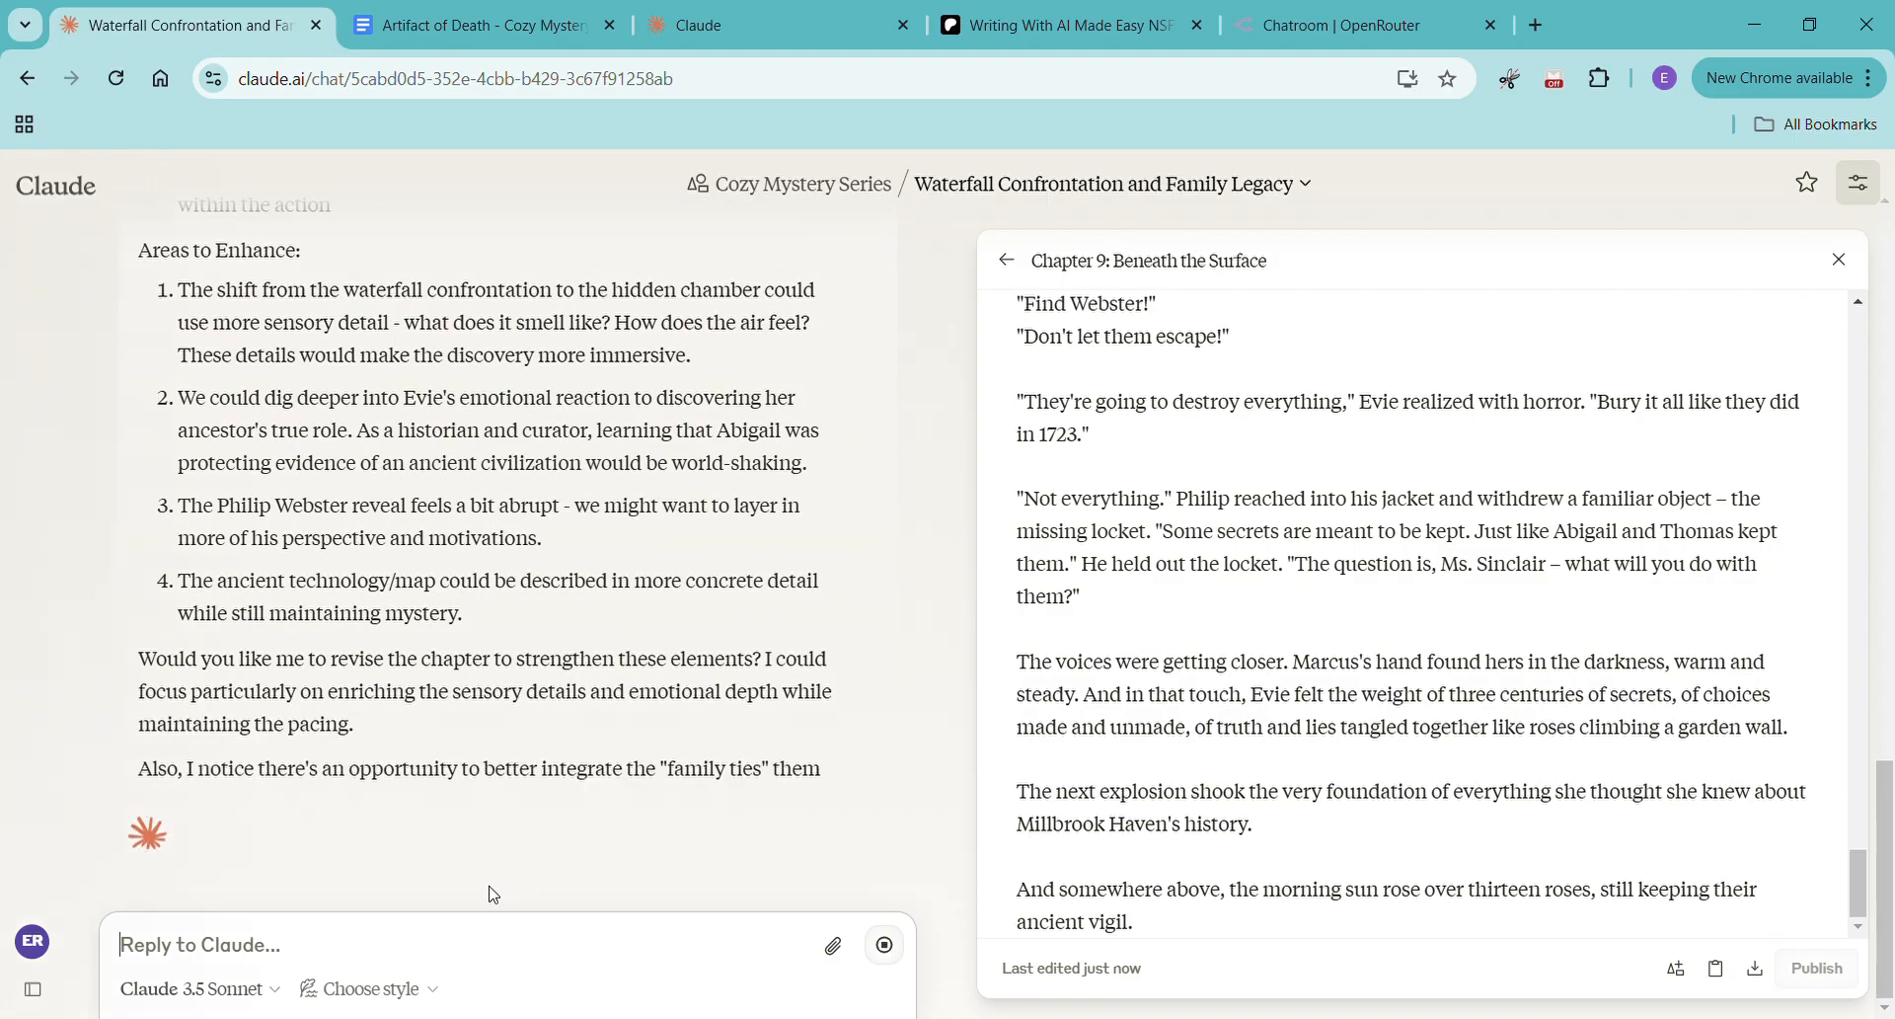
{"action": "type", "text": "plea"}
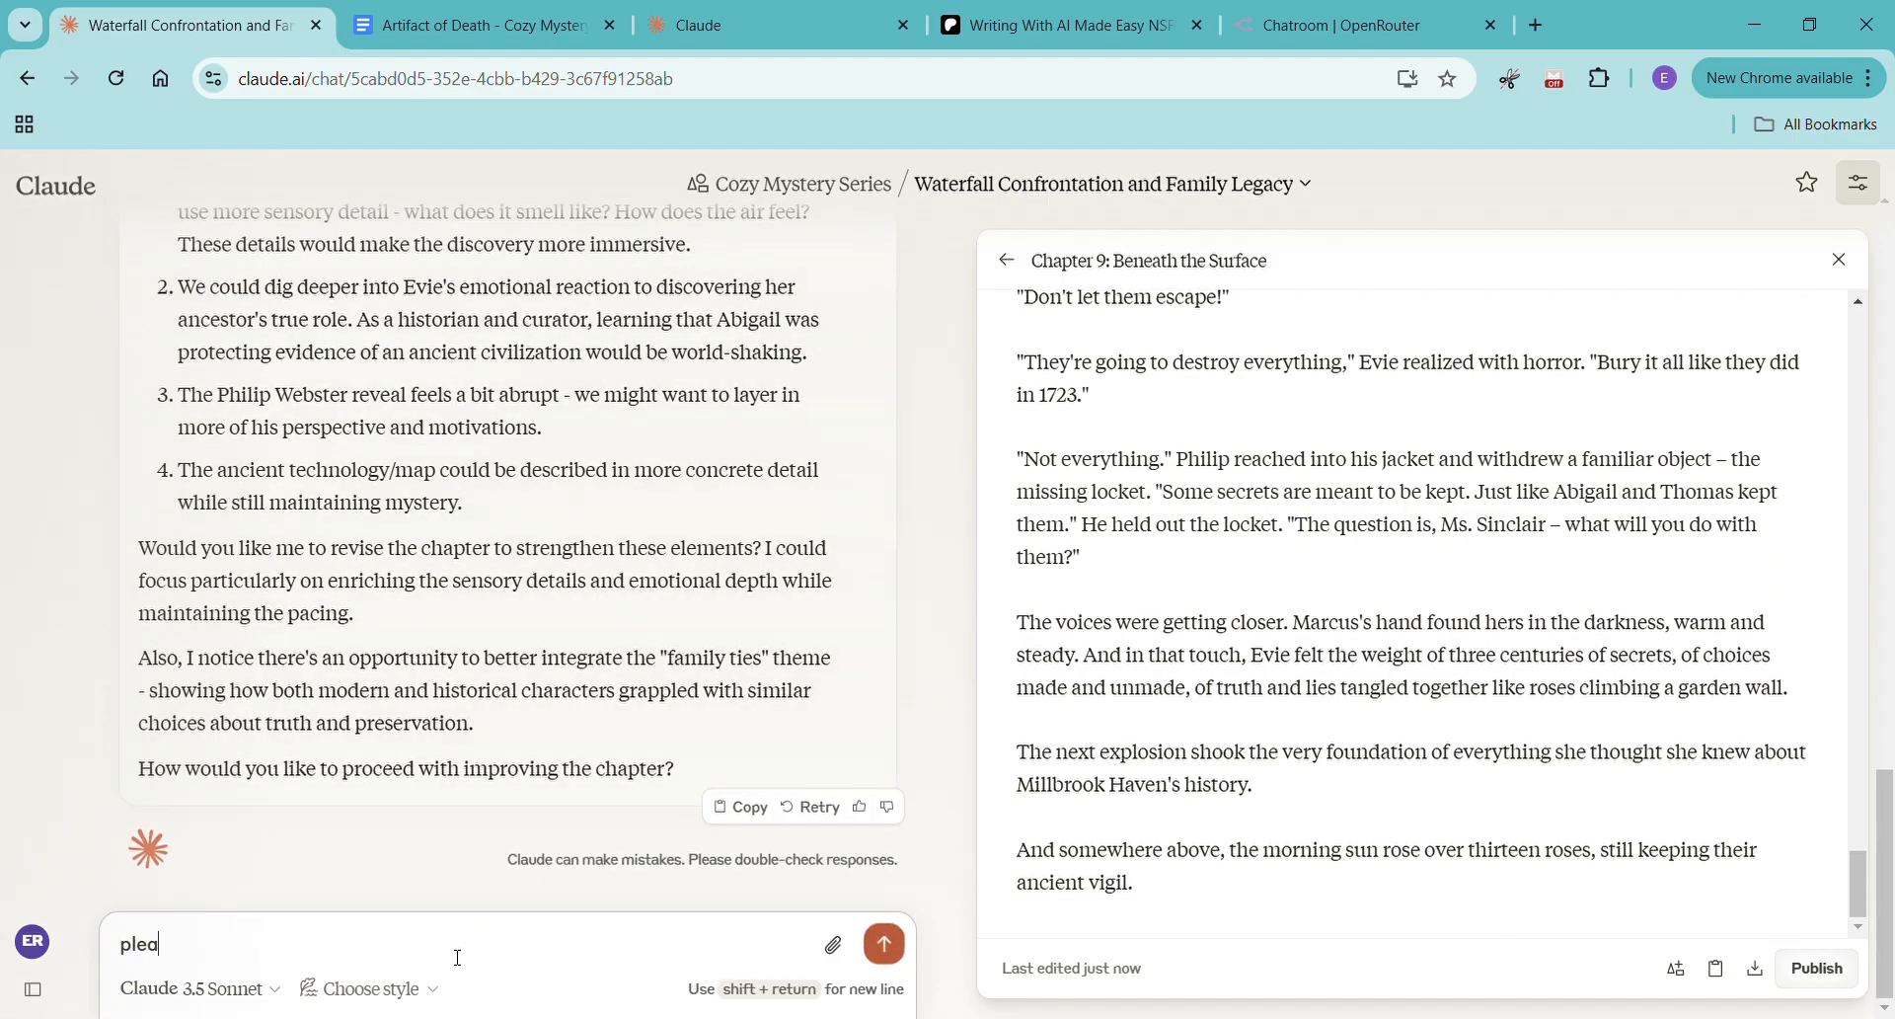
{"action": "type", "text": "se revise the chapter with"}
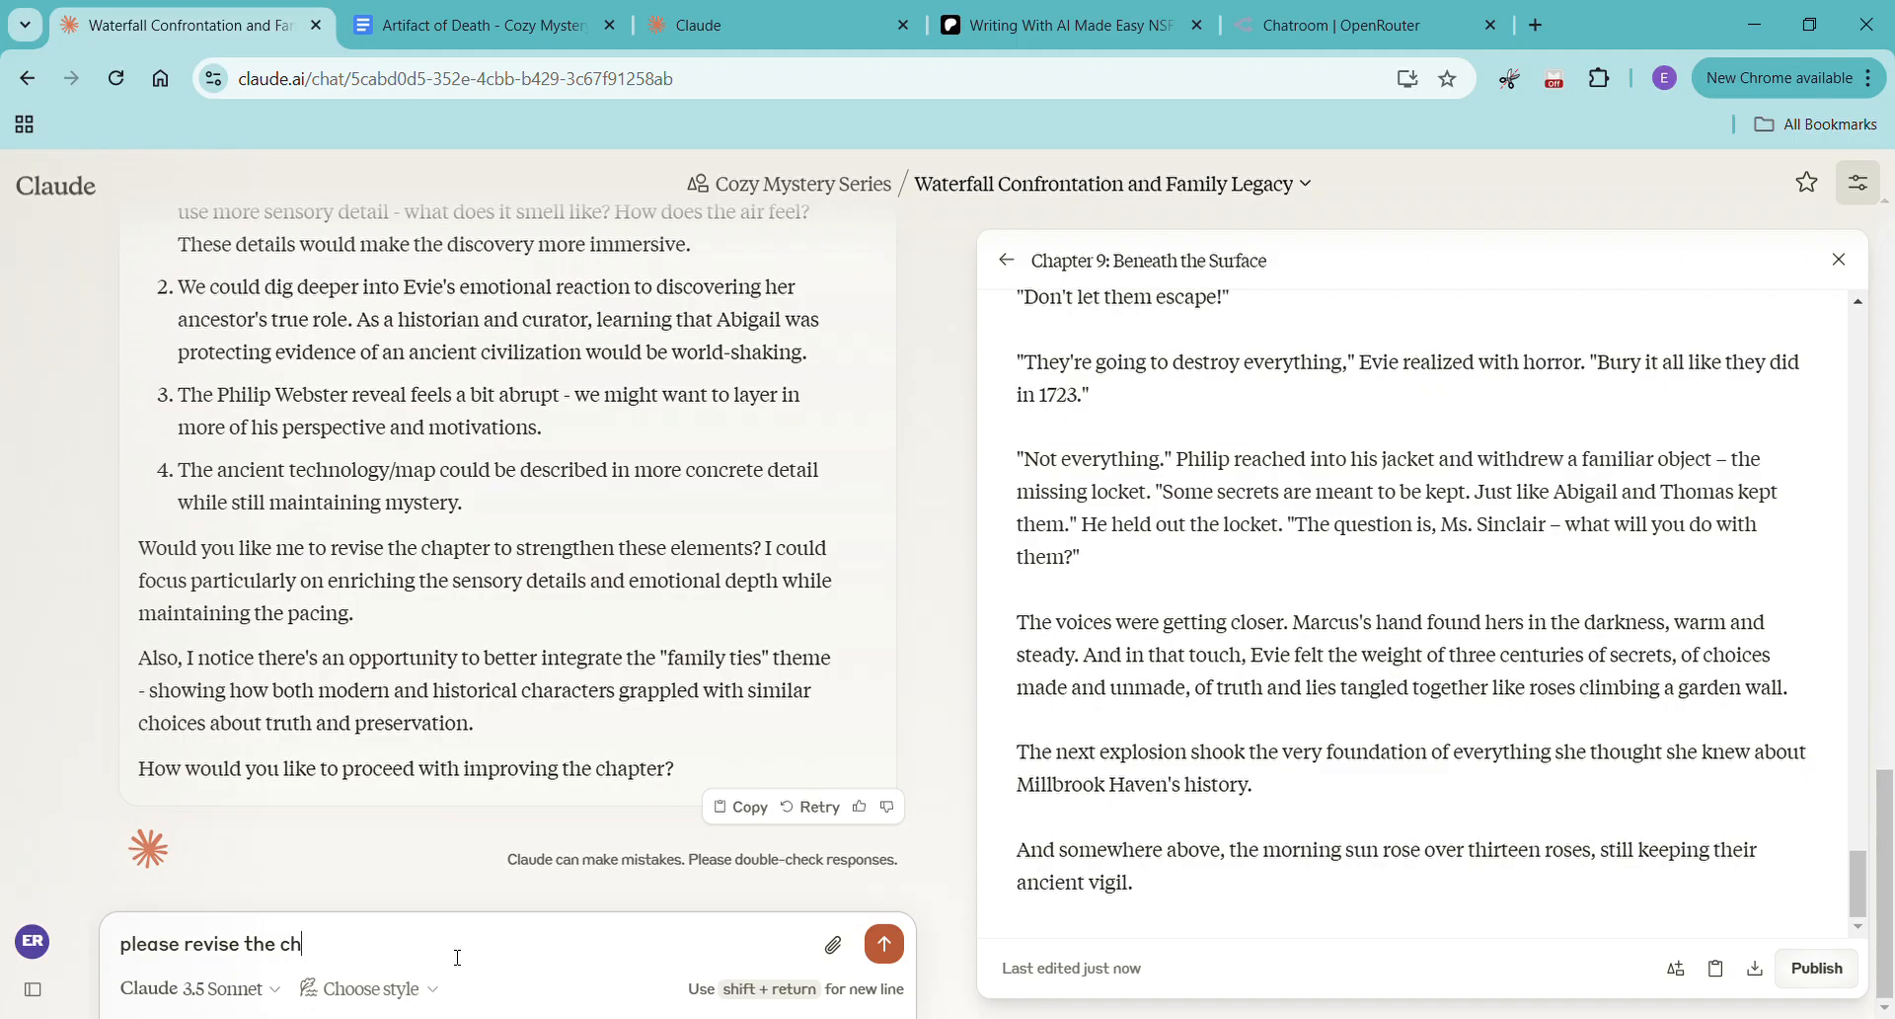
{"action": "key", "text": "BackSpace"}
{"action": "key", "text": "BackSpace"}
{"action": "key", "text": "BackSpace"}
{"action": "type", "text": "r with thsoe"}
{"action": "key", "text": "BackSpace"}
{"action": "key", "text": "BackSpace"}
{"action": "key", "text": "BackSpace"}
{"action": "type", "text": "os changes"}
{"action": "key", "text": "Return"}
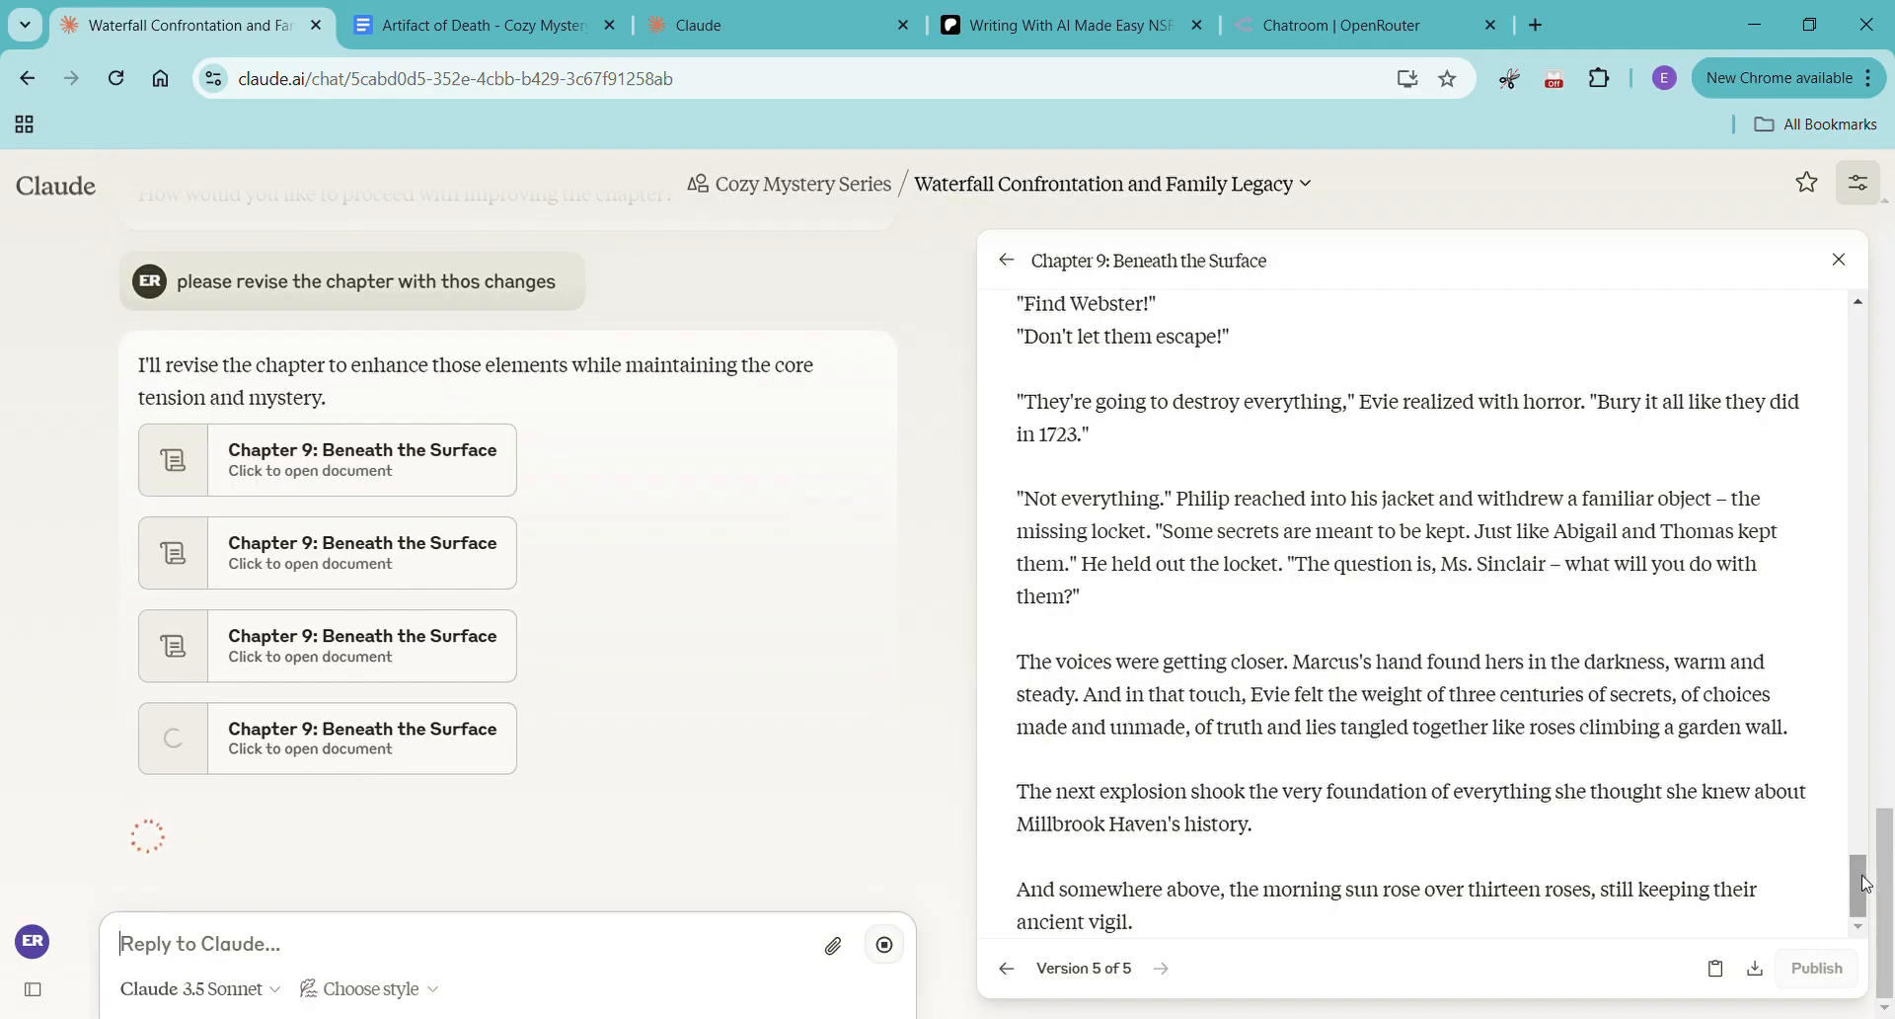
Review the revised Chapter 9 against the suggested enhancements, and copy it into the Google Docs manuscript at the end
{"action": "left_click_drag", "start_coordinate": [1864, 883], "coordinate": [1890, 815]}
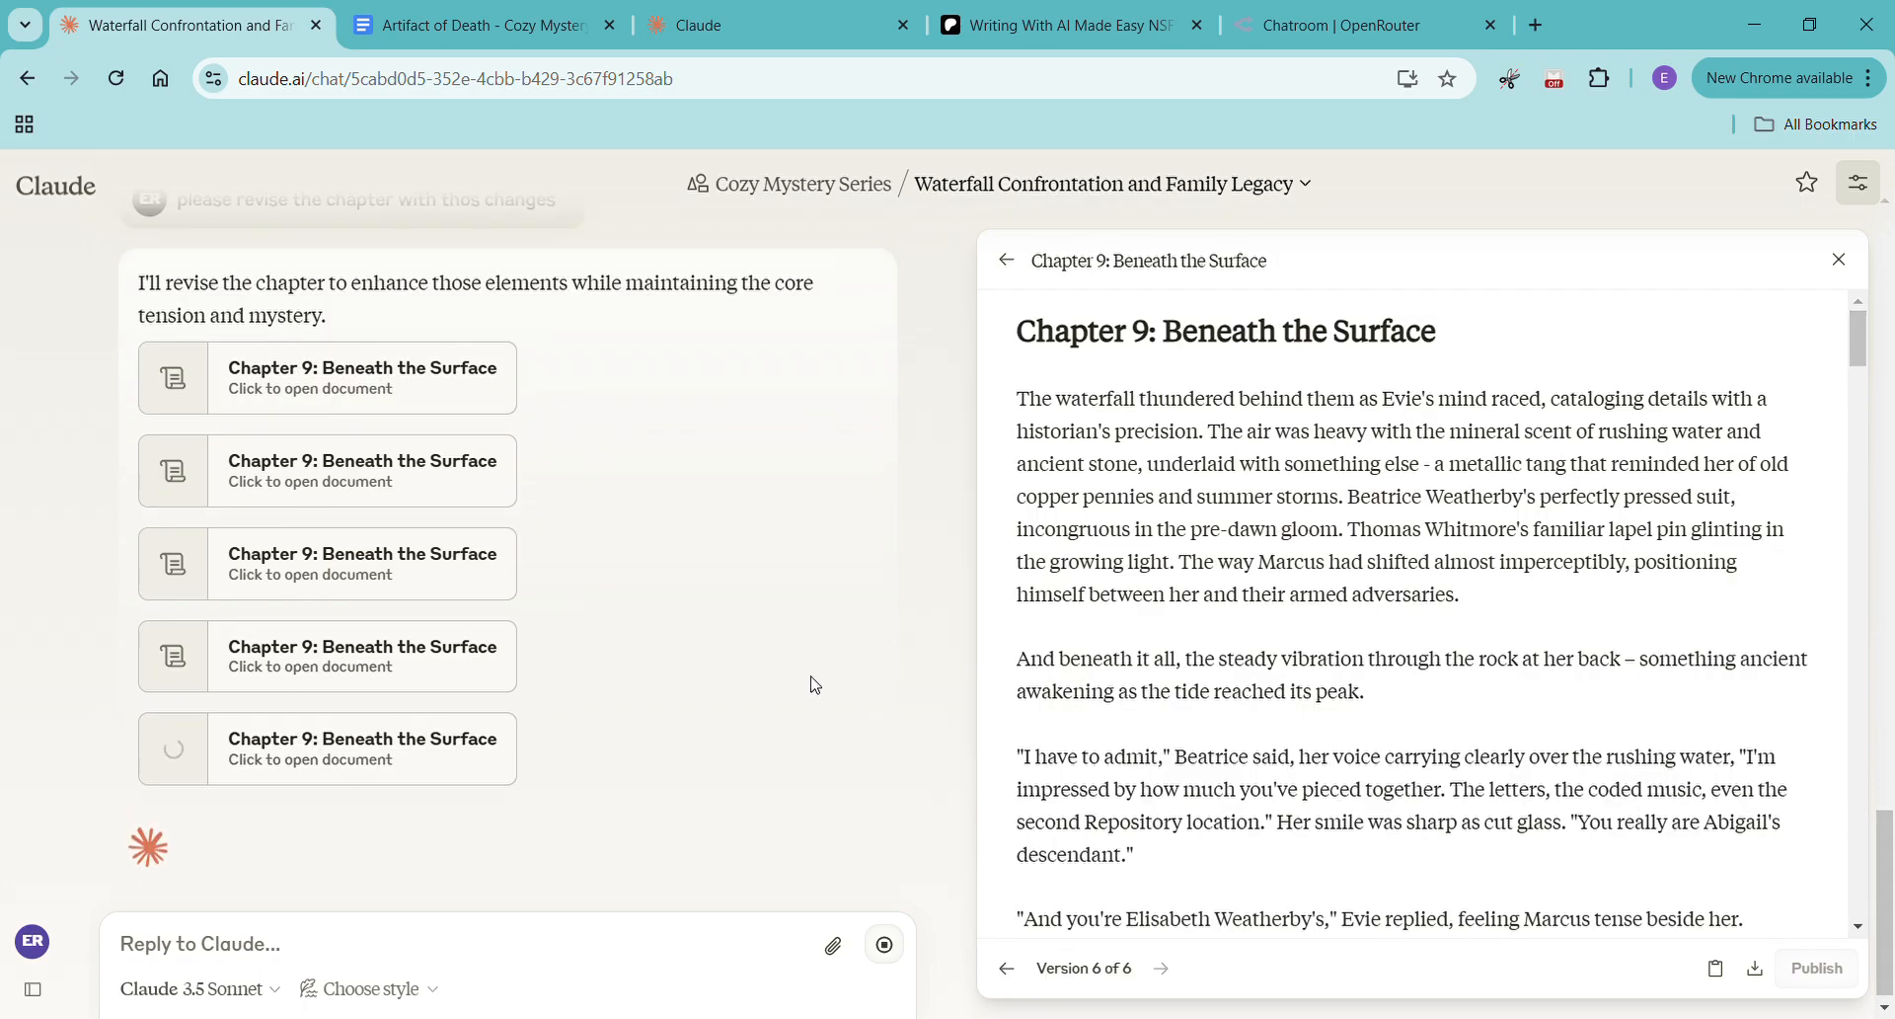
{"action": "scroll", "coordinate": [812, 686], "scroll_direction": "up", "scroll_amount": 7}
{"action": "scroll", "coordinate": [823, 681], "scroll_direction": "up", "scroll_amount": 3}
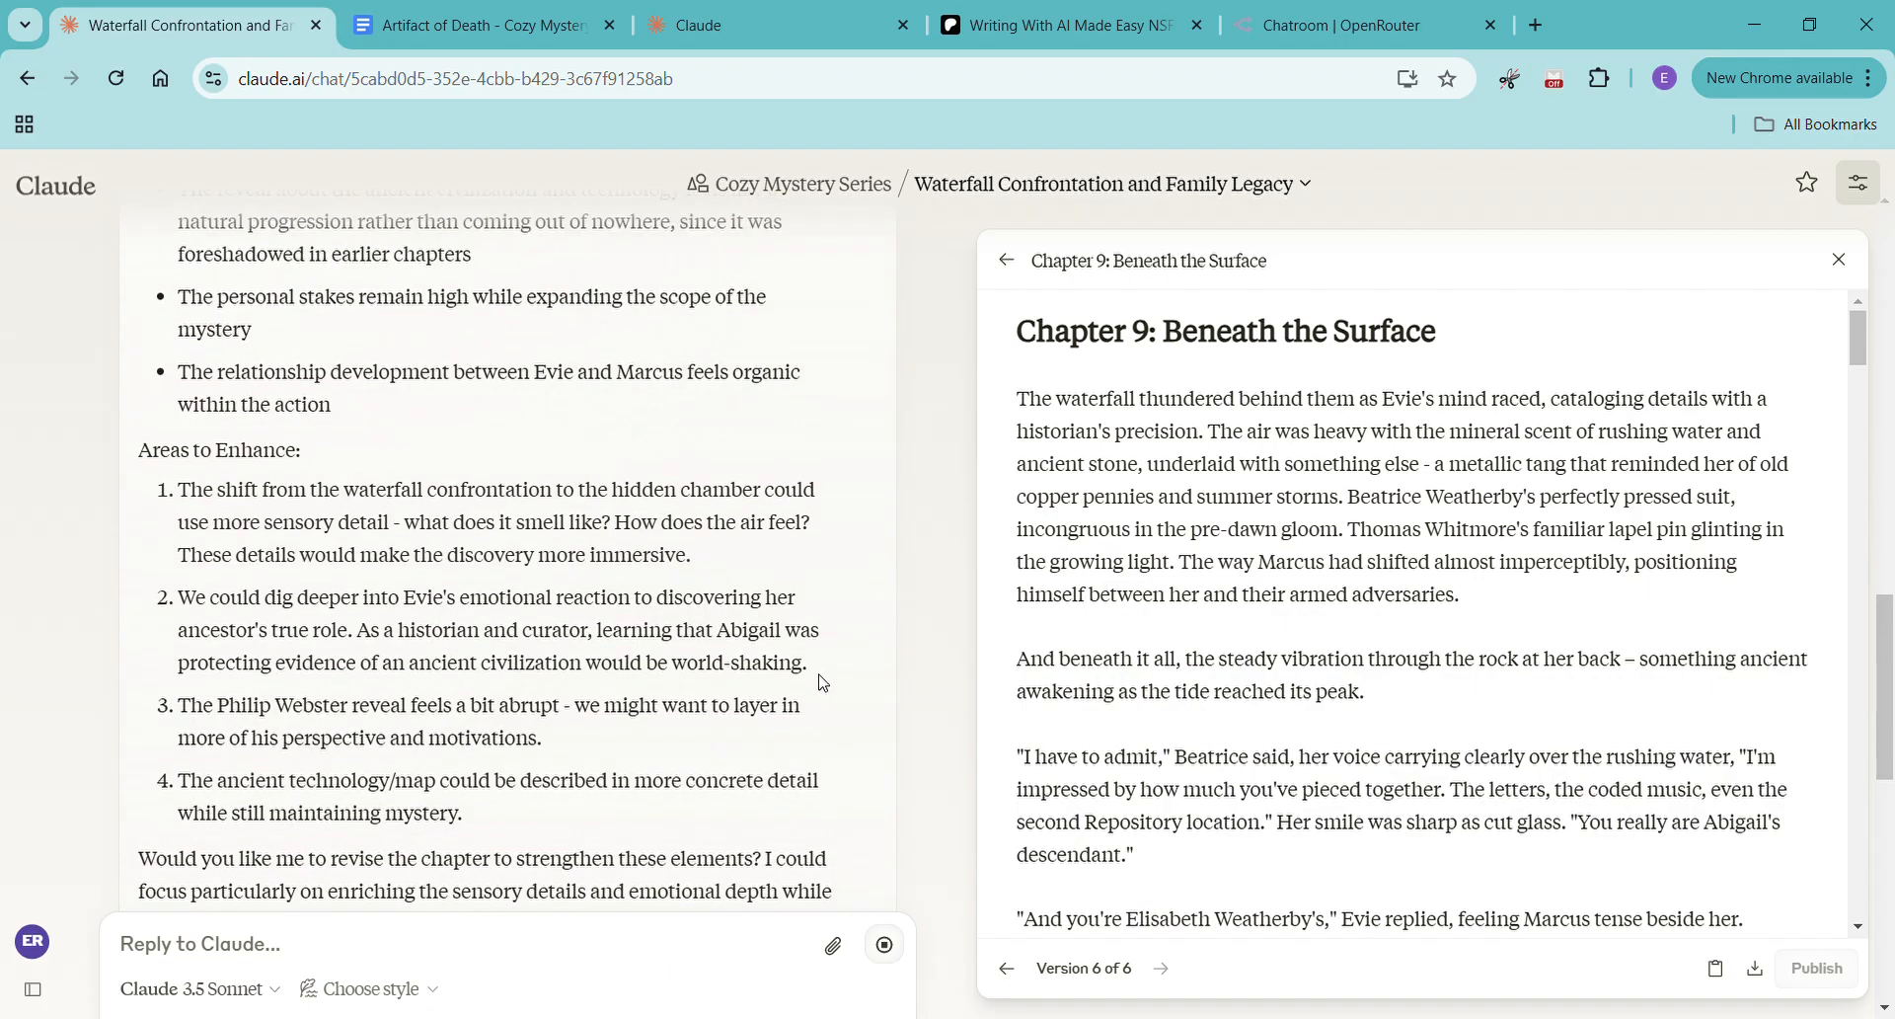
{"action": "scroll", "coordinate": [819, 690], "scroll_direction": "down", "scroll_amount": 10}
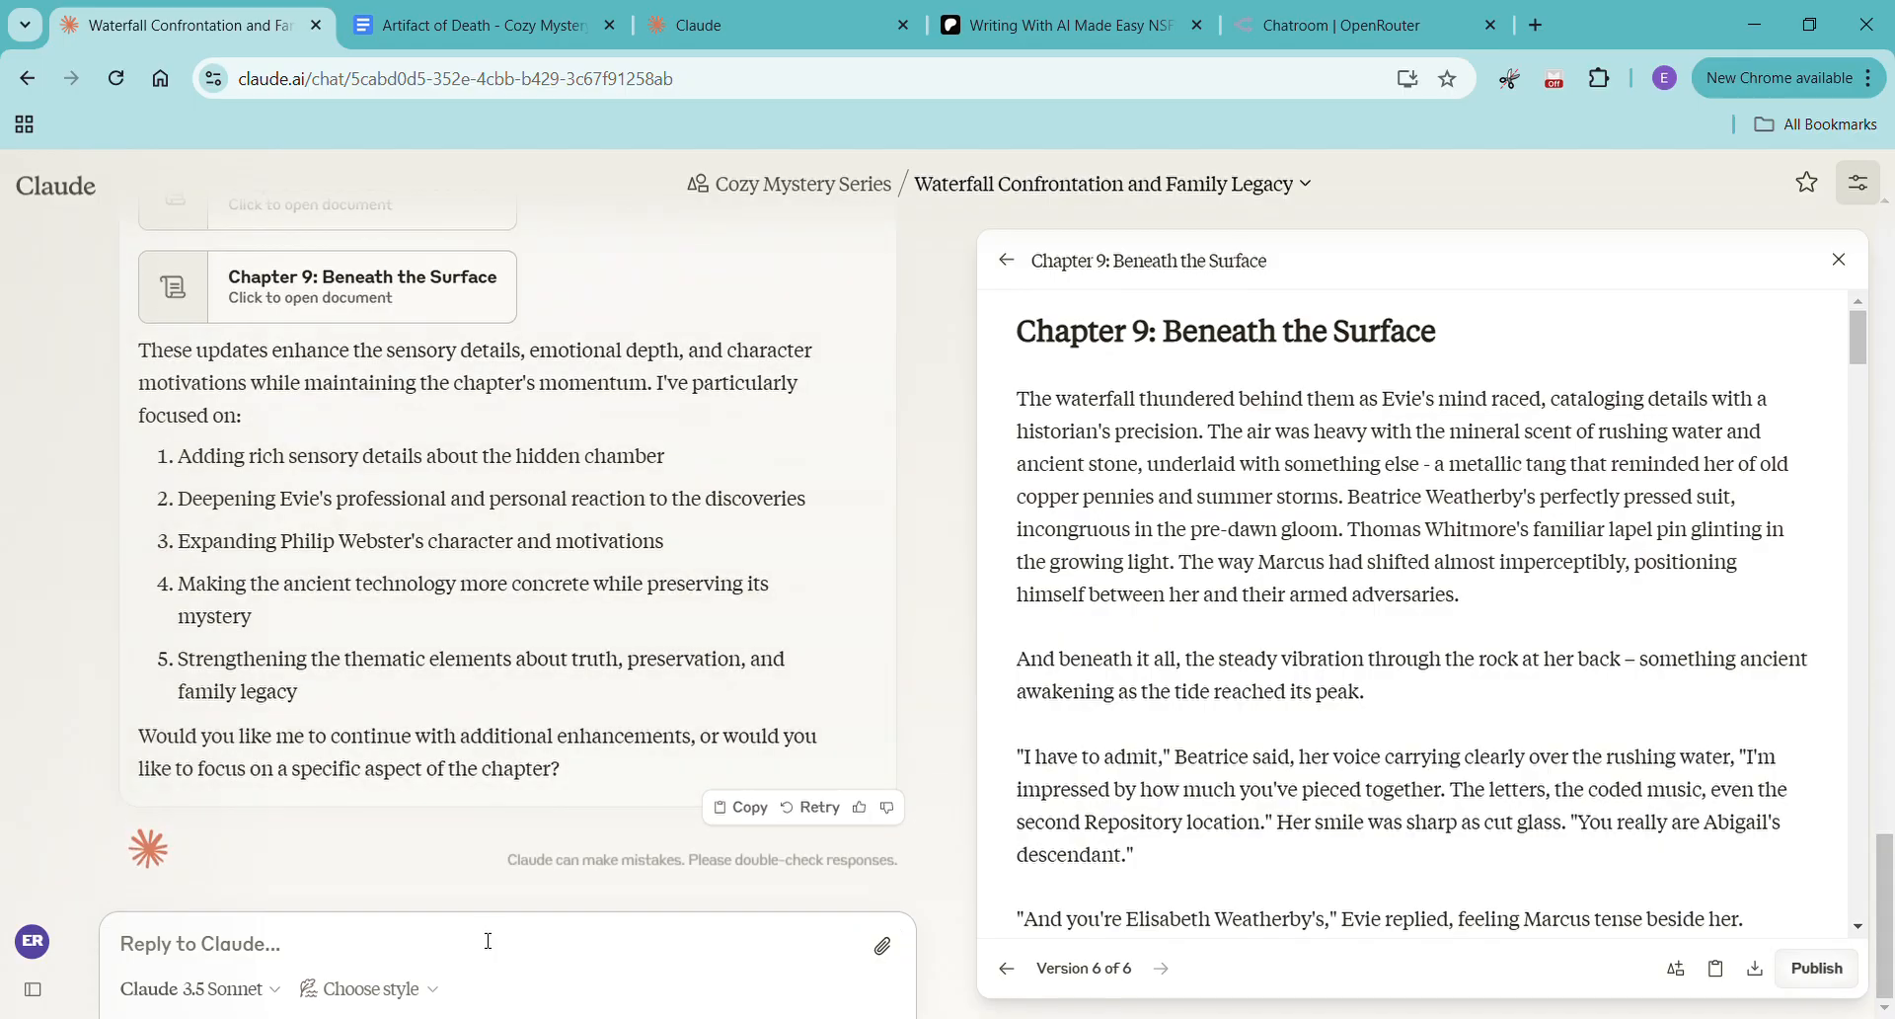
{"action": "left_click", "coordinate": [1717, 972]}
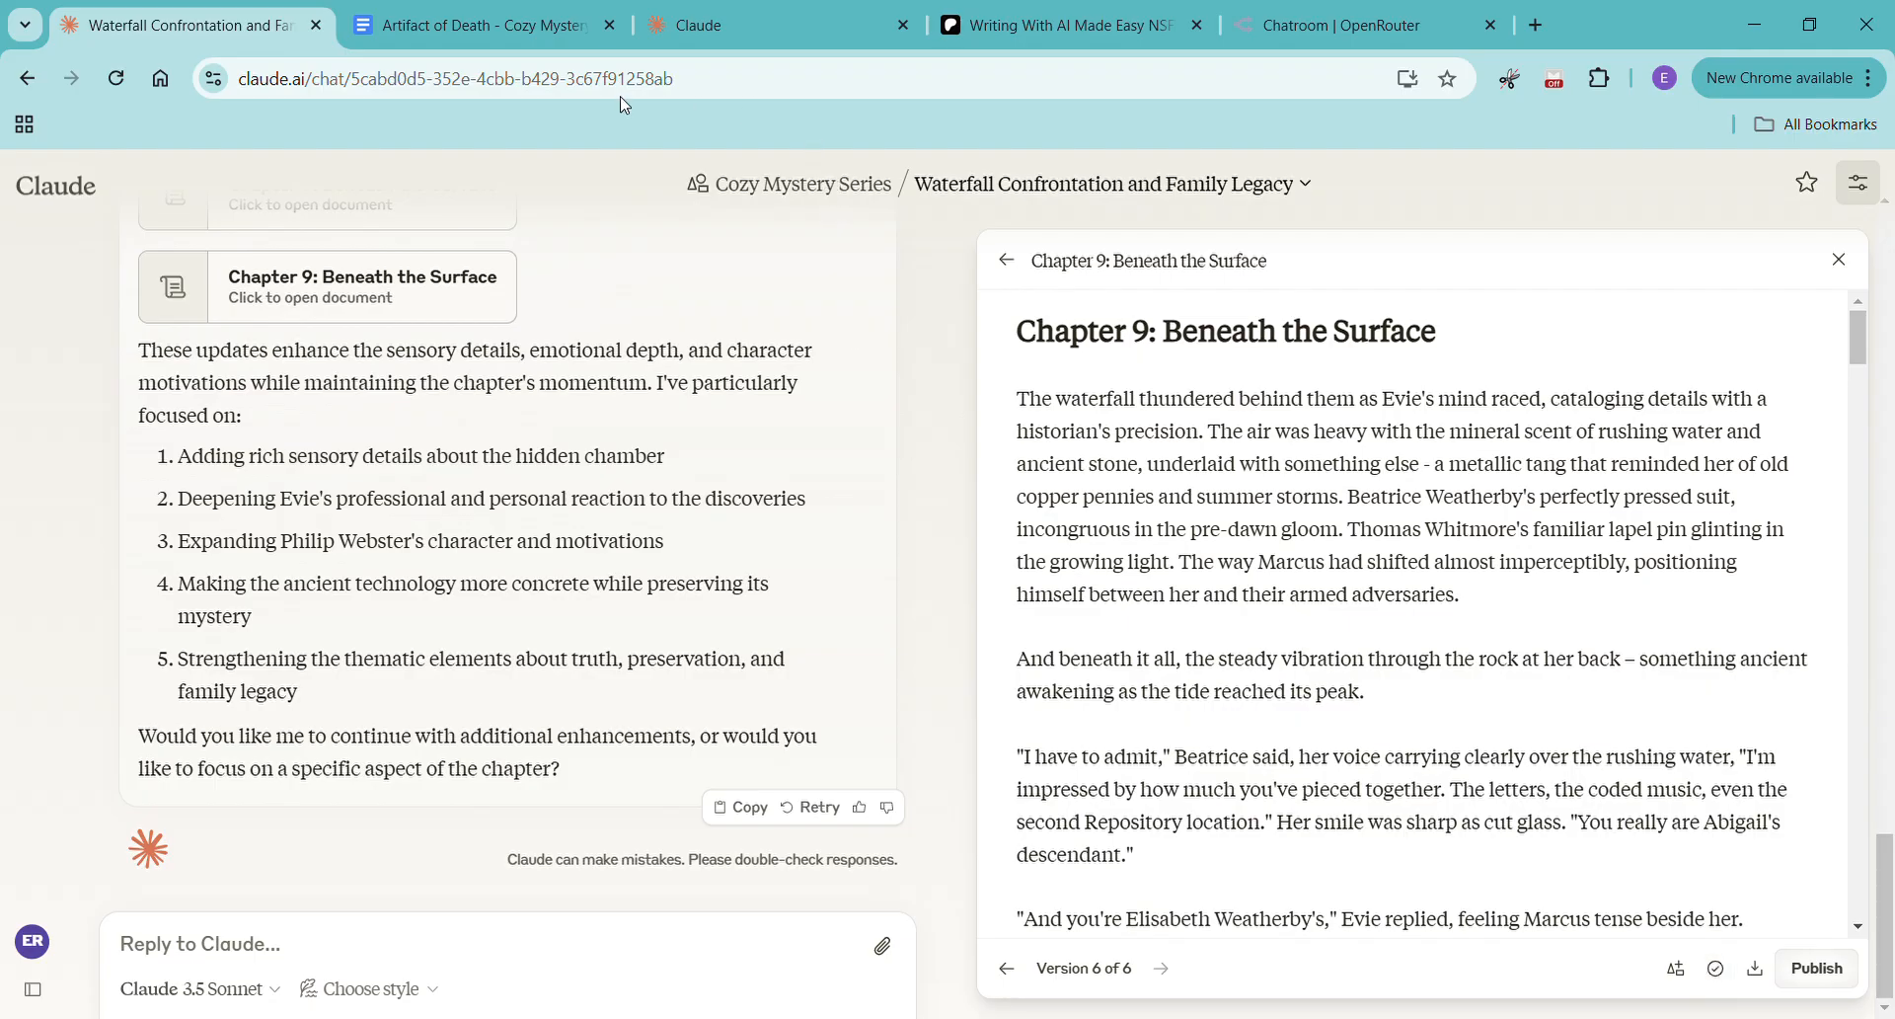
{"action": "left_click", "coordinate": [474, 25]}
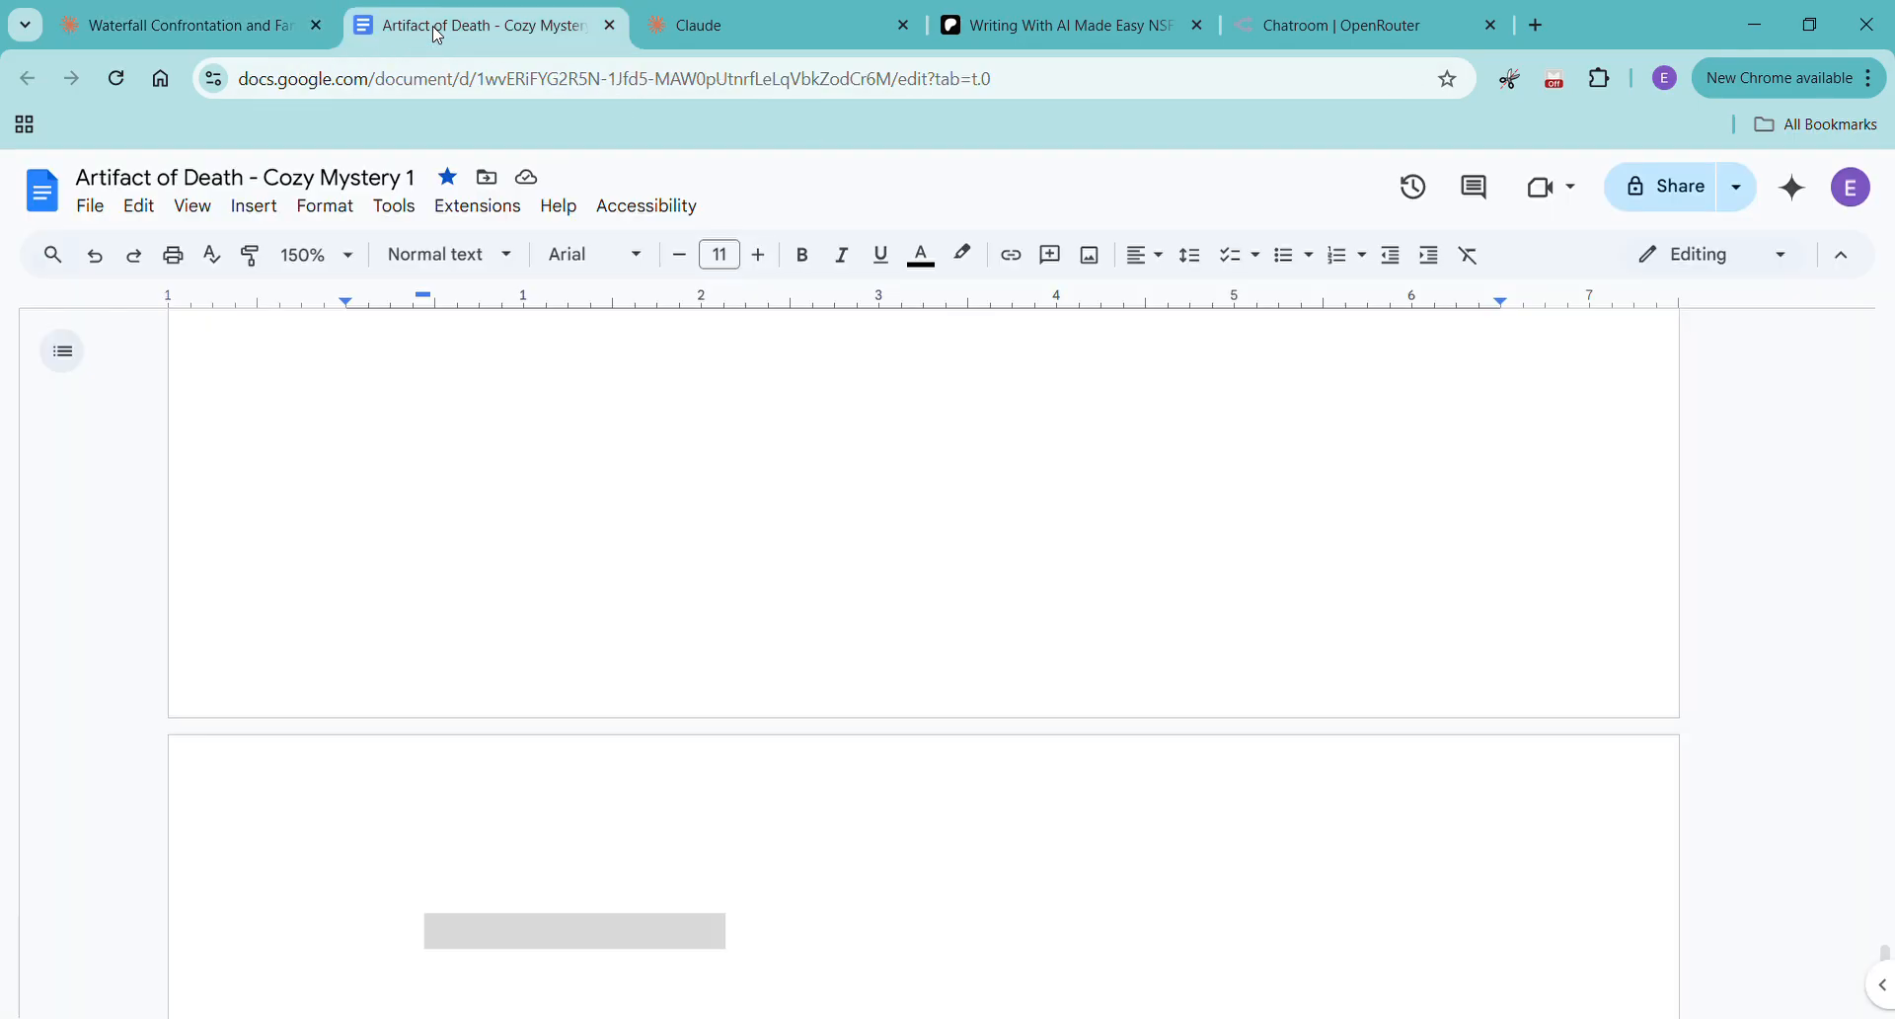
{"action": "left_click", "coordinate": [459, 936]}
{"action": "right_click", "coordinate": [453, 944]}
{"action": "left_click", "coordinate": [554, 589]}
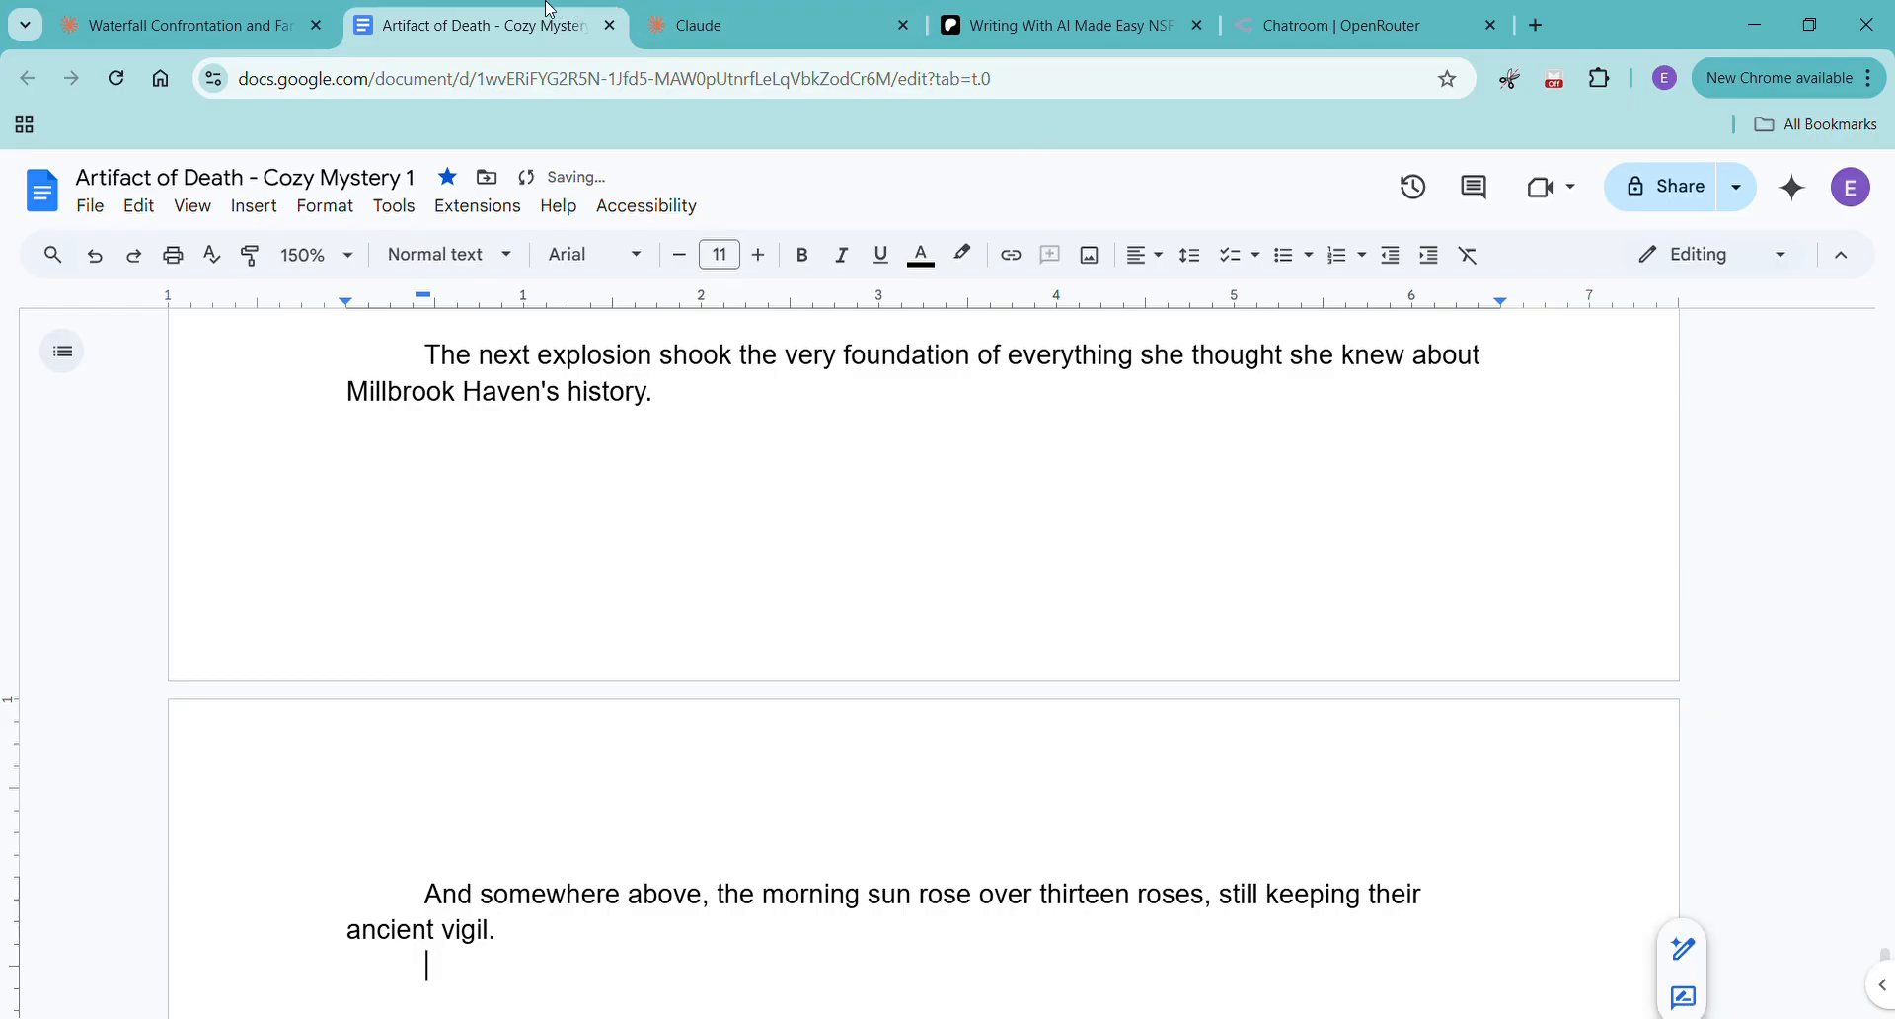
Return to the Claude chat, send "please continue the chapter", and go to the end of the extended Chapter 9
{"action": "left_click", "coordinate": [246, 24]}
{"action": "left_click", "coordinate": [771, 932]}
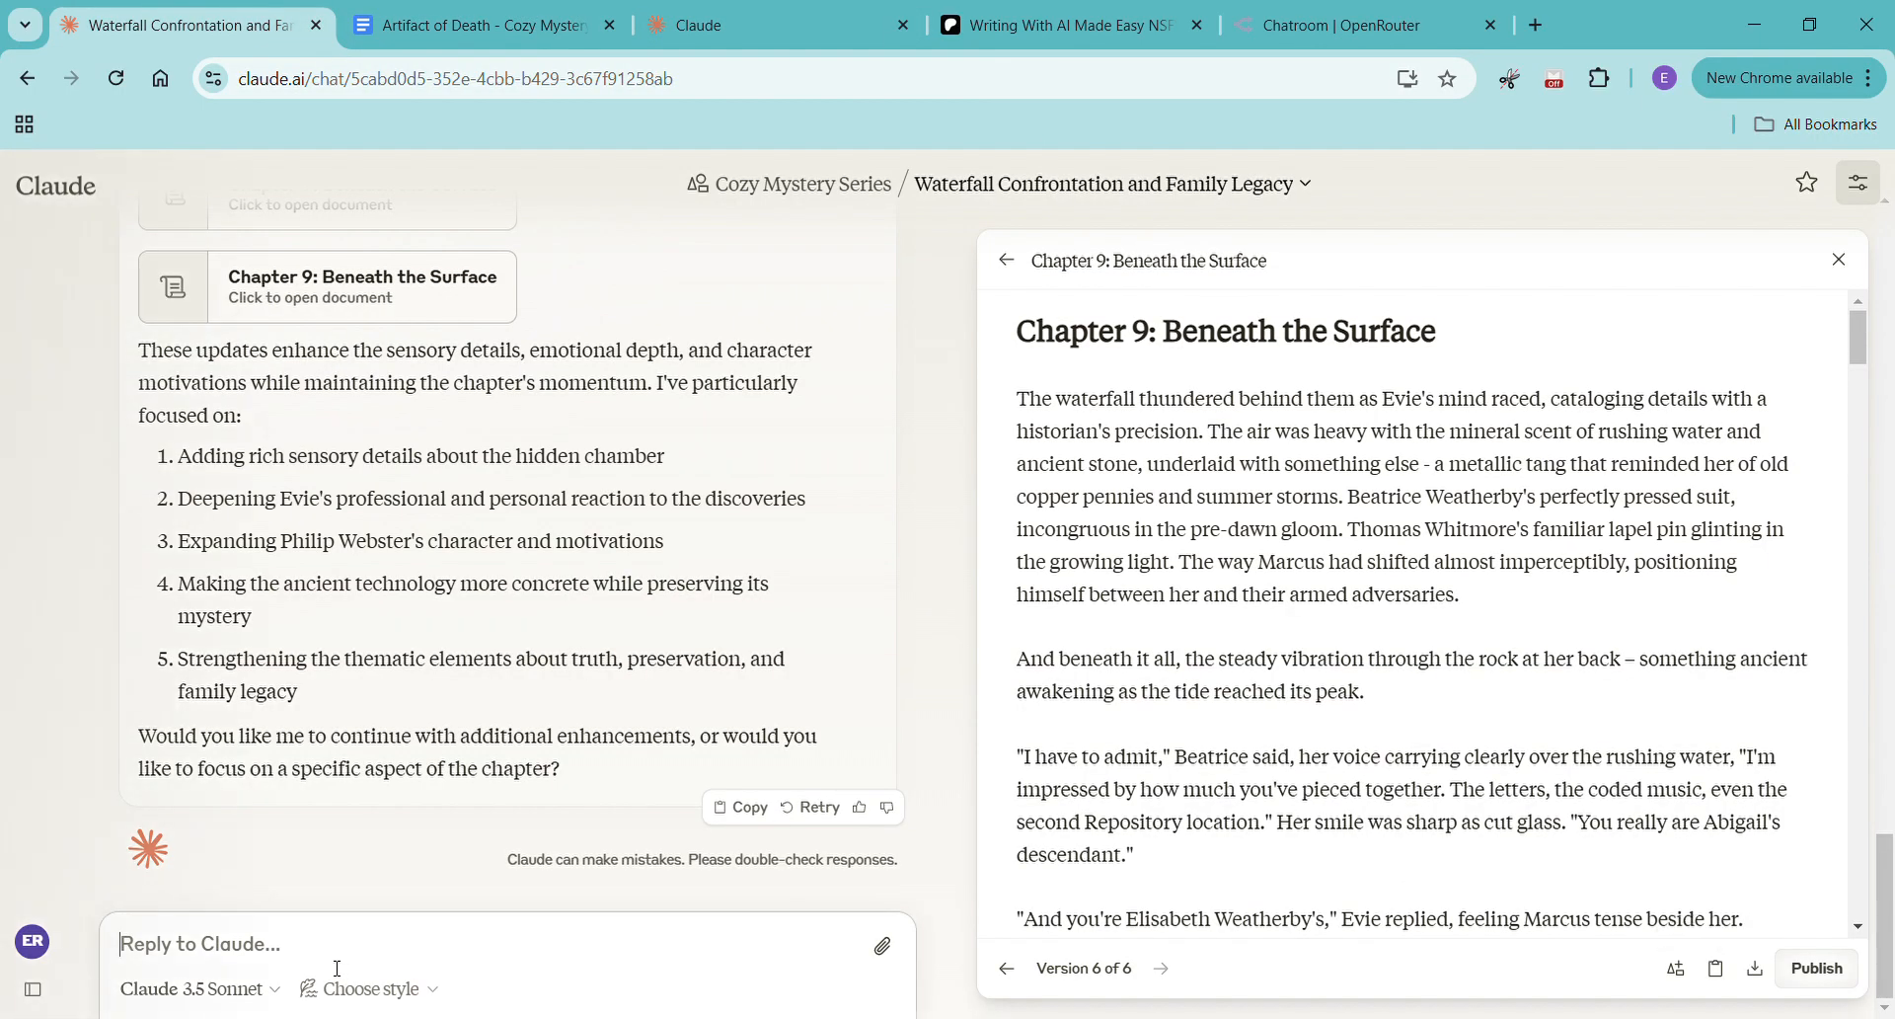
{"action": "type", "text": "please con"}
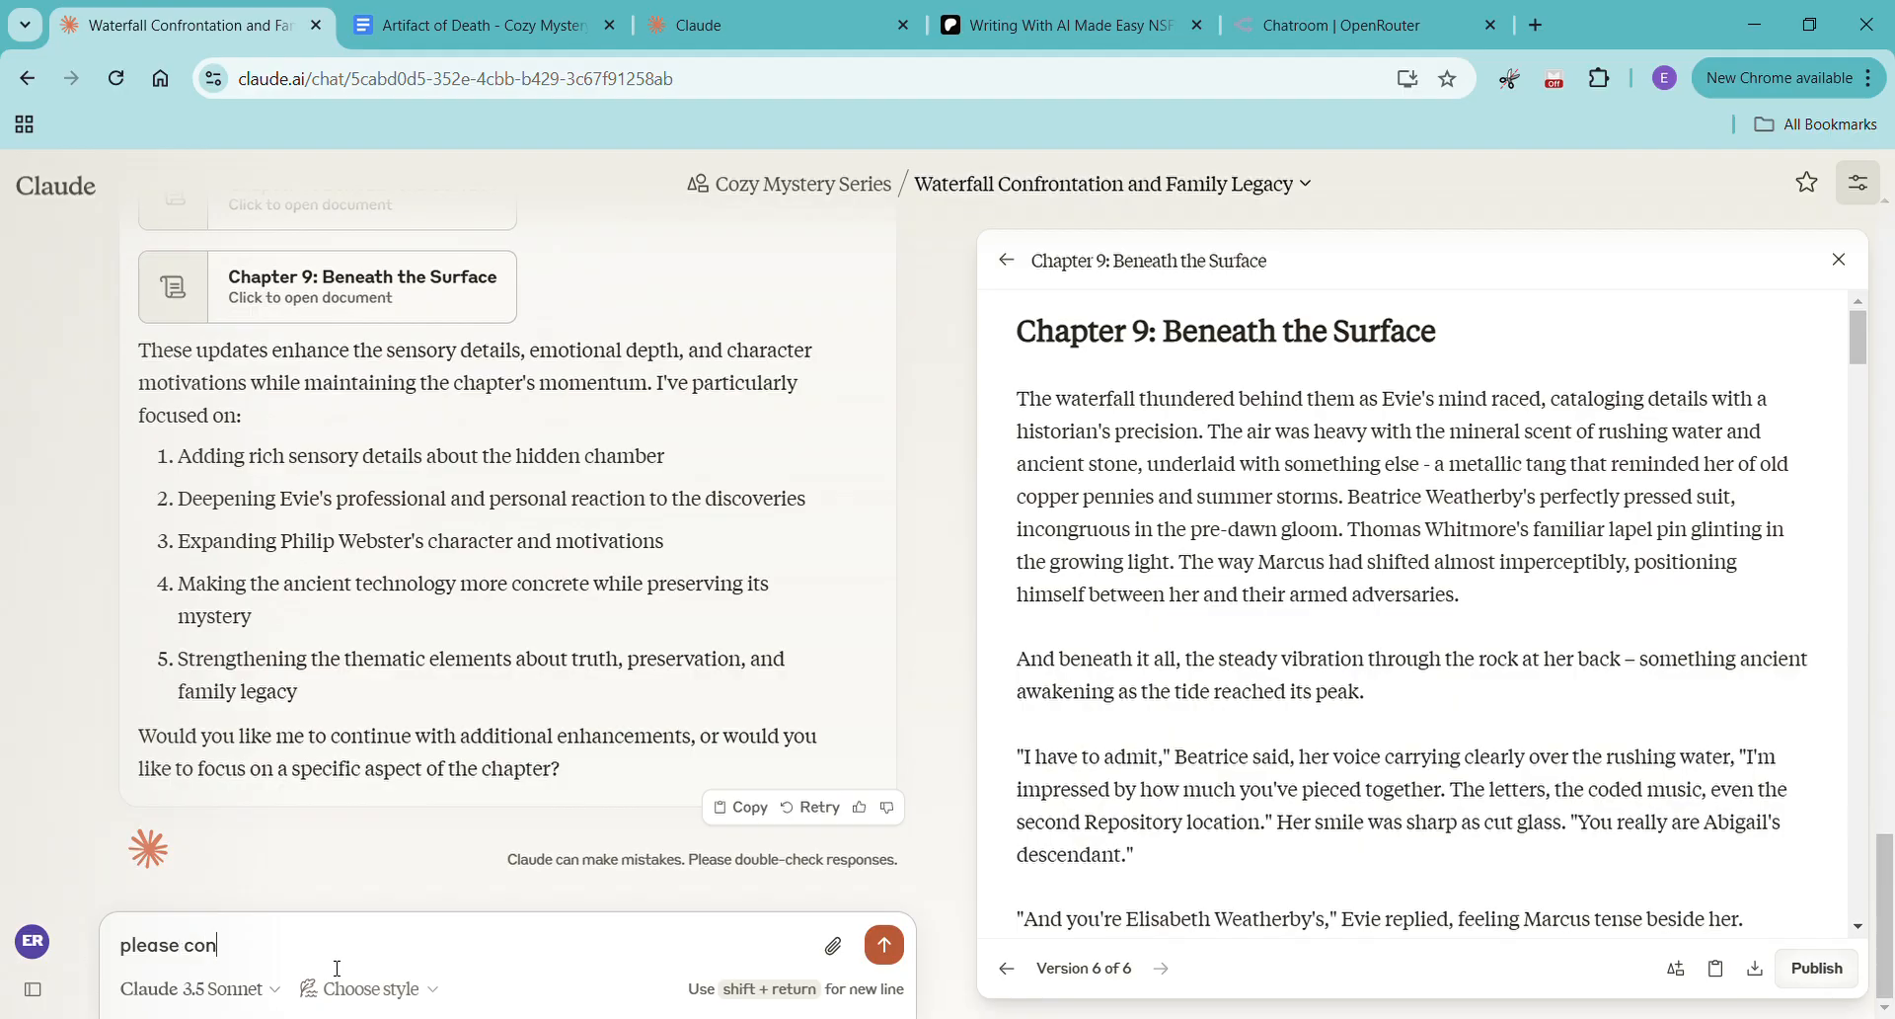
{"action": "type", "text": "tinue the chapoter"}
{"action": "key", "text": "BackSpace"}
{"action": "key", "text": "BackSpace"}
{"action": "type", "text": "ter"}
{"action": "key", "text": "Return"}
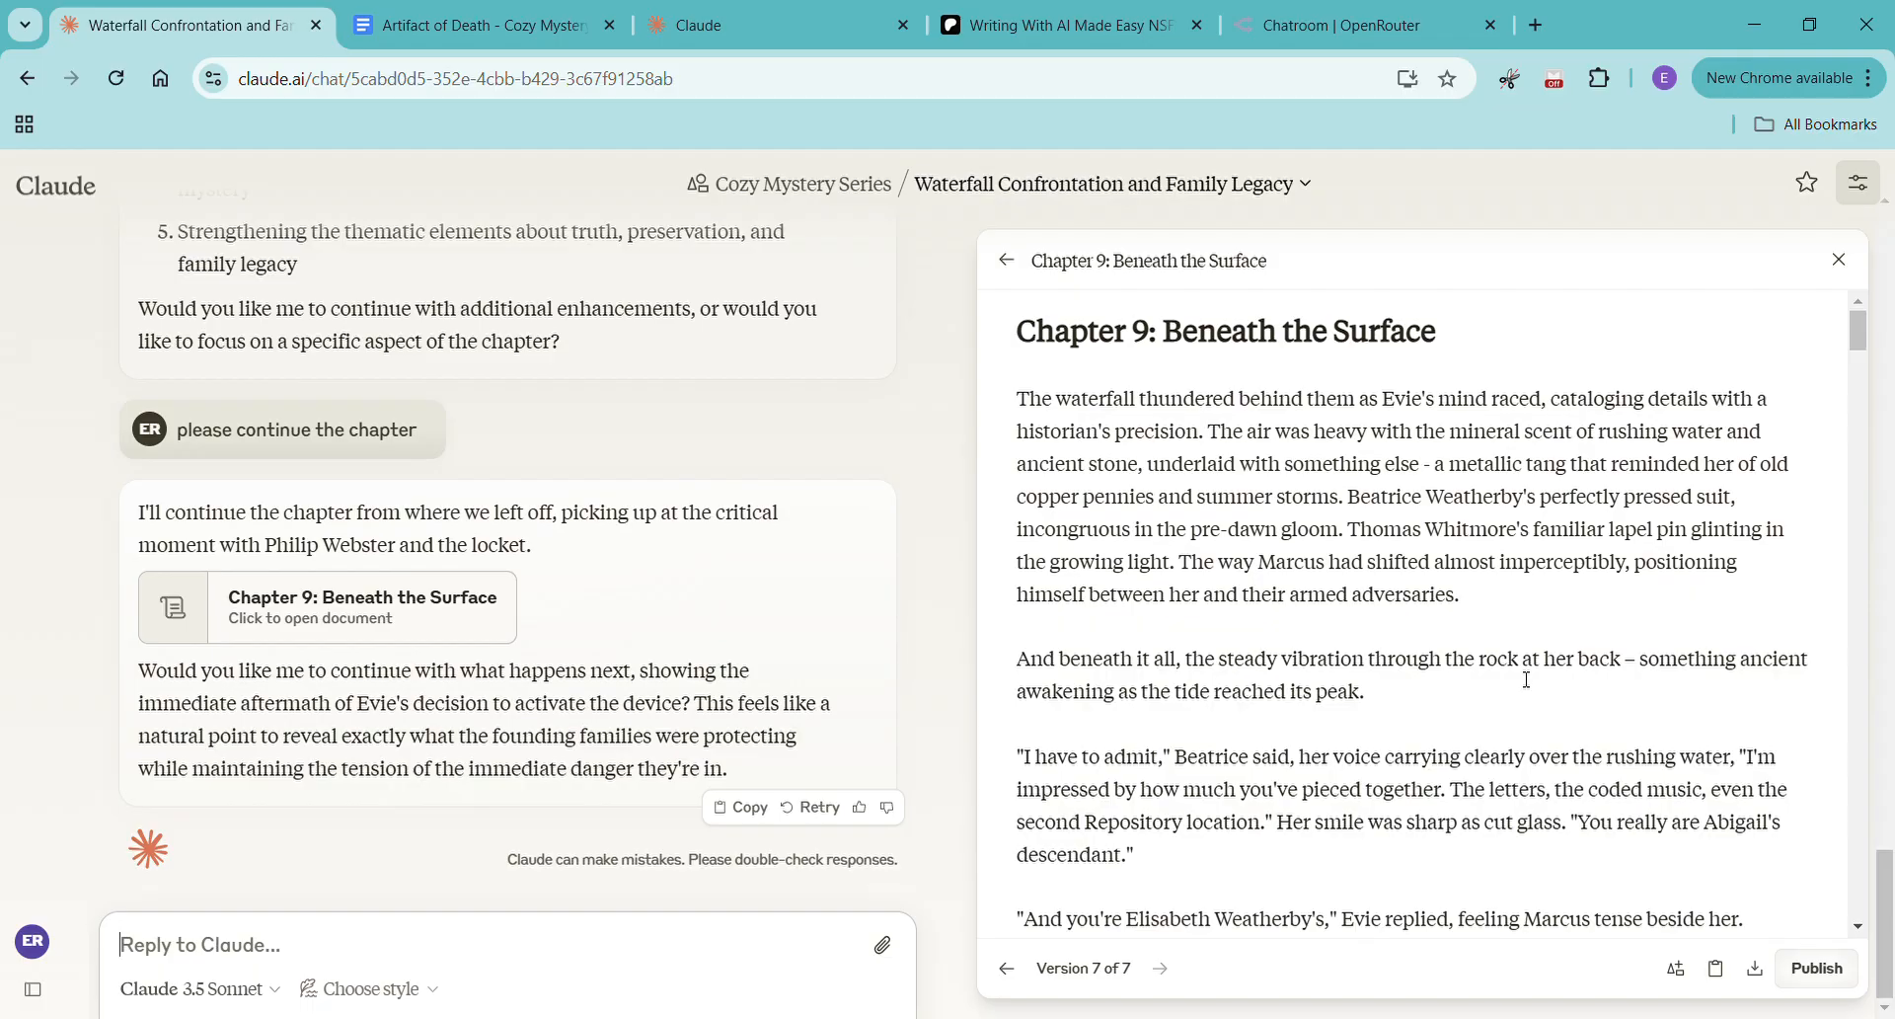
{"action": "scroll", "coordinate": [1715, 594], "scroll_direction": "down", "scroll_amount": 1}
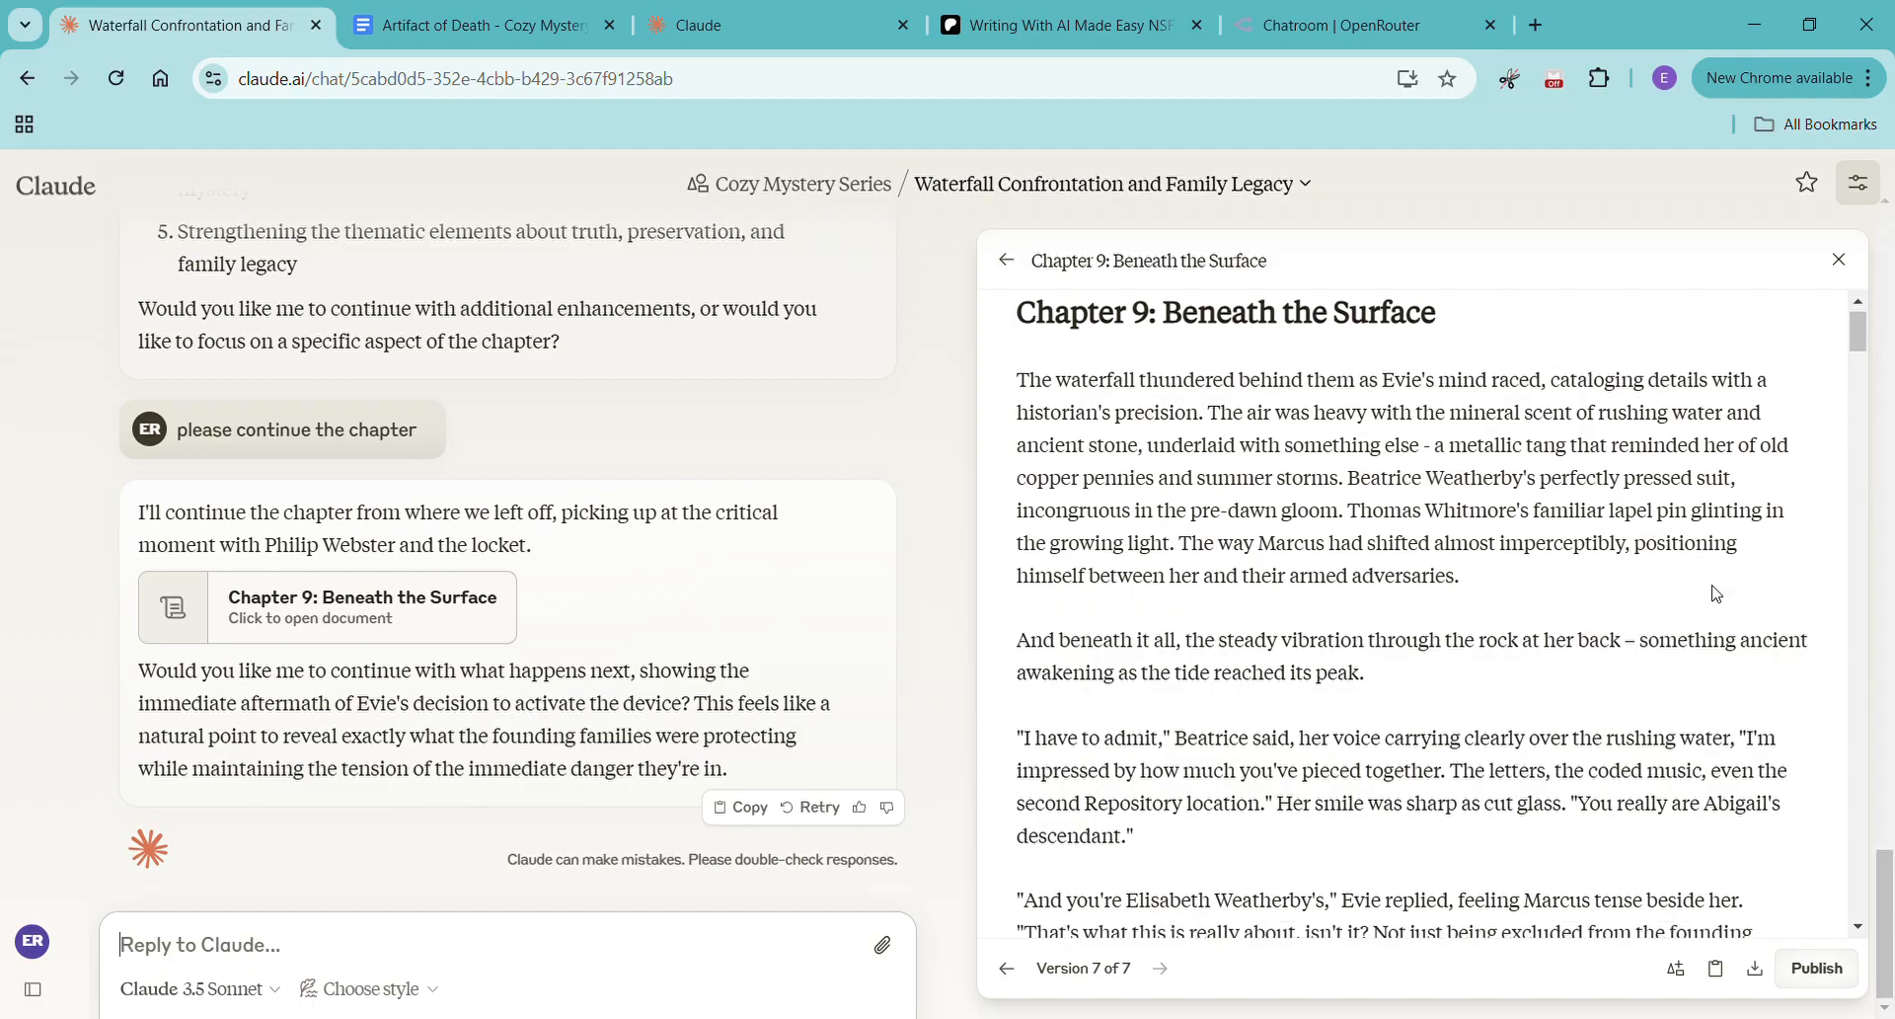
{"action": "scroll", "coordinate": [1715, 593], "scroll_direction": "down", "scroll_amount": 20}
{"action": "scroll", "coordinate": [1715, 580], "scroll_direction": "down", "scroll_amount": 20}
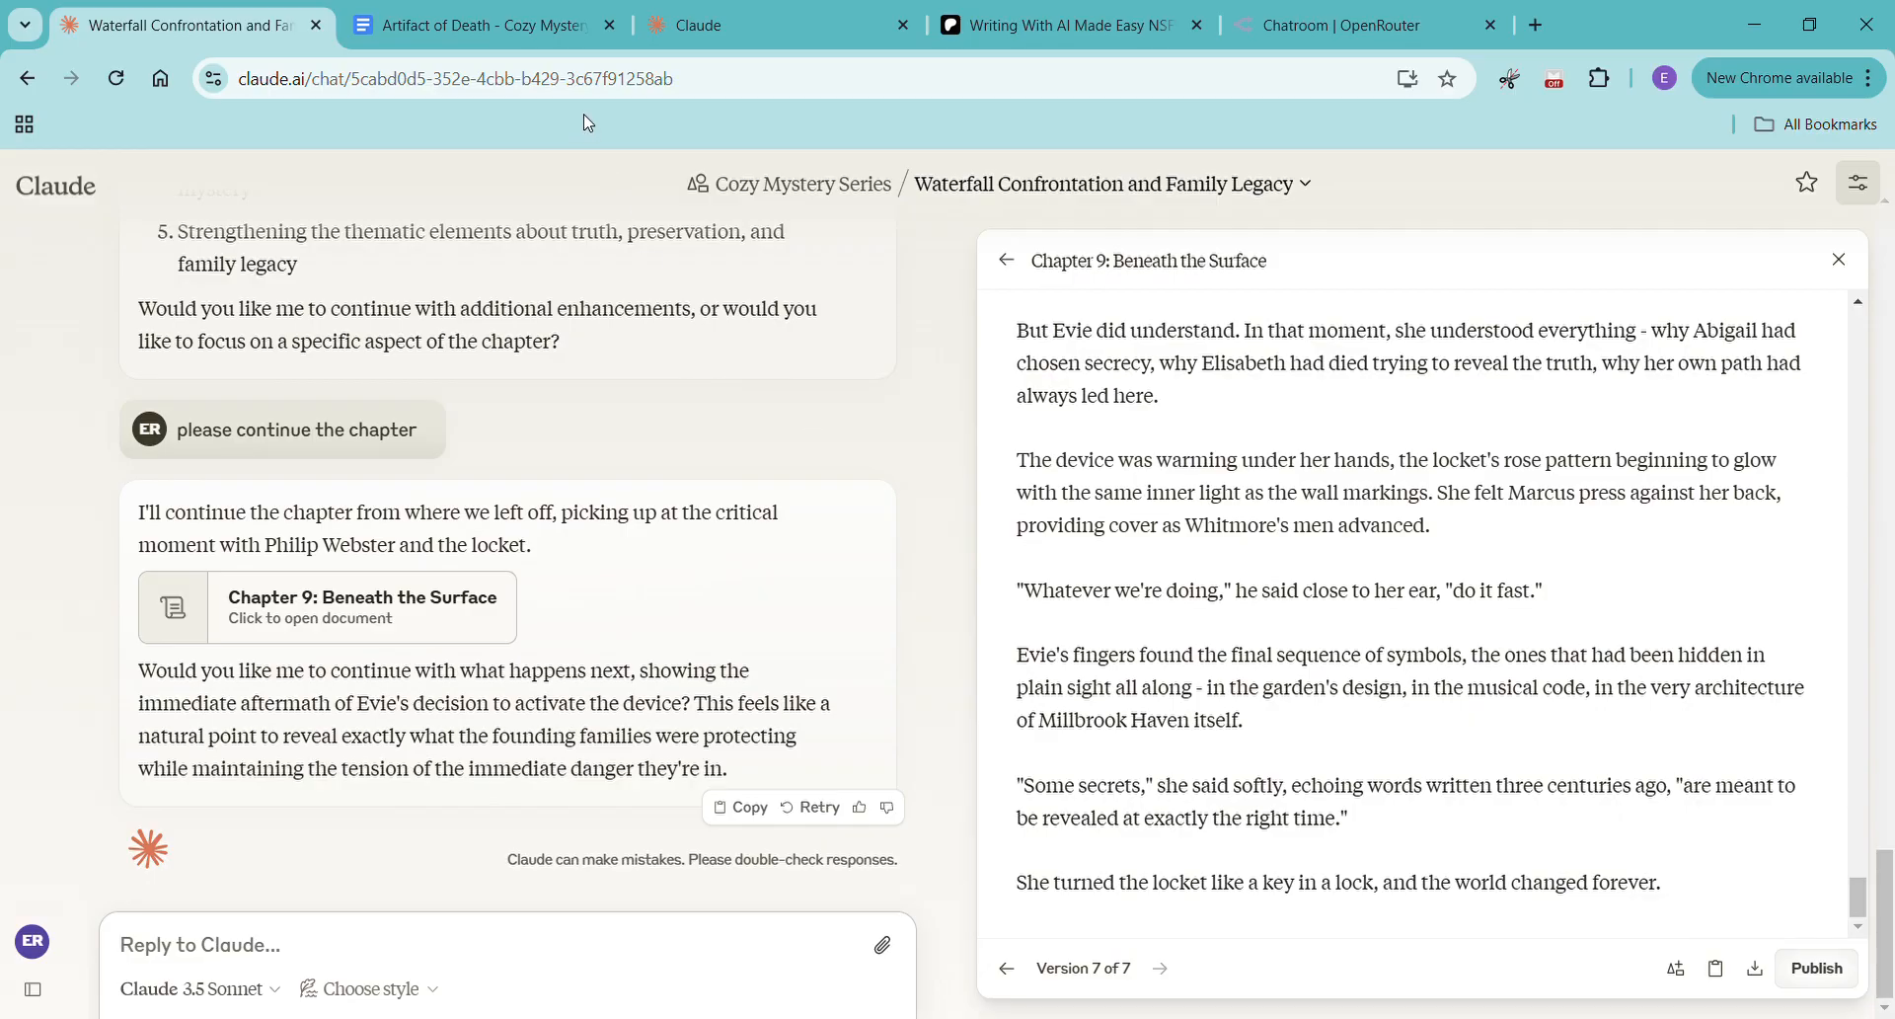
Switch to the Google Docs manuscript and delete the previously pasted Chapter 9 text at its end
{"action": "left_click", "coordinate": [503, 30]}
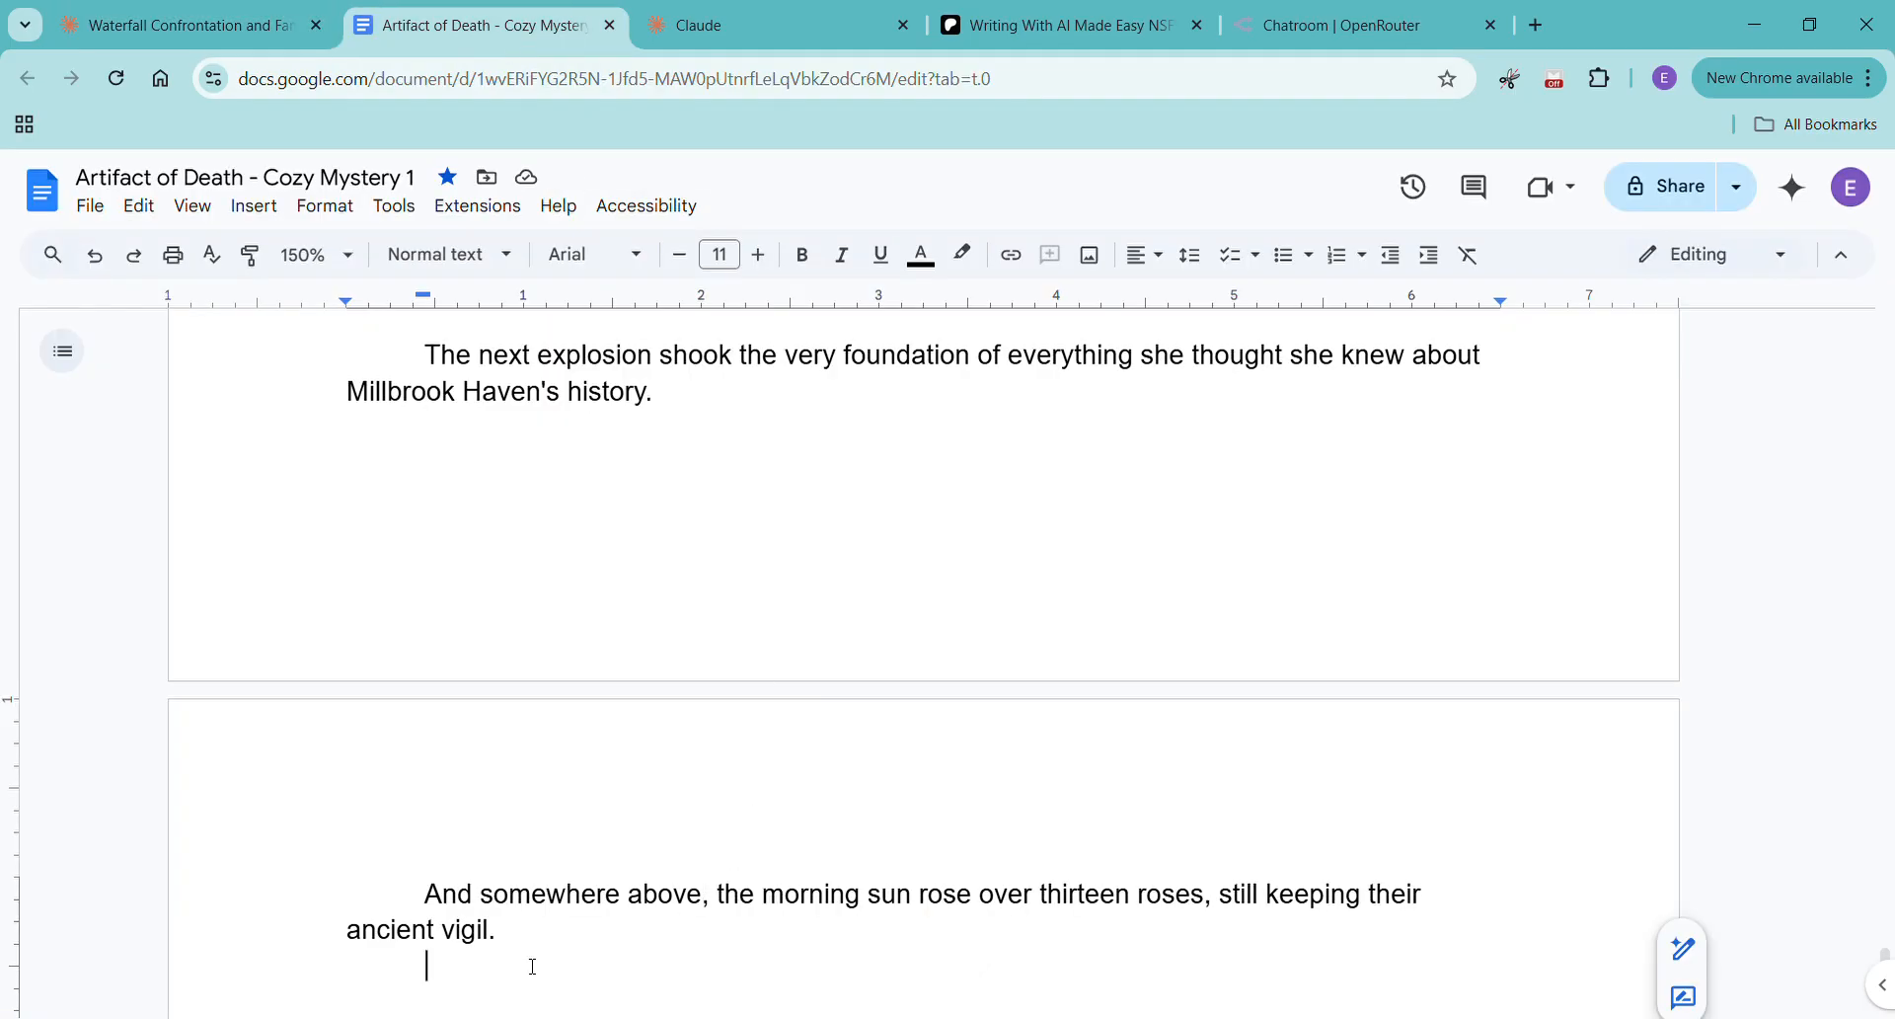
{"action": "left_click_drag", "start_coordinate": [531, 962], "coordinate": [329, 807]}
{"action": "key", "text": "BackSpace"}
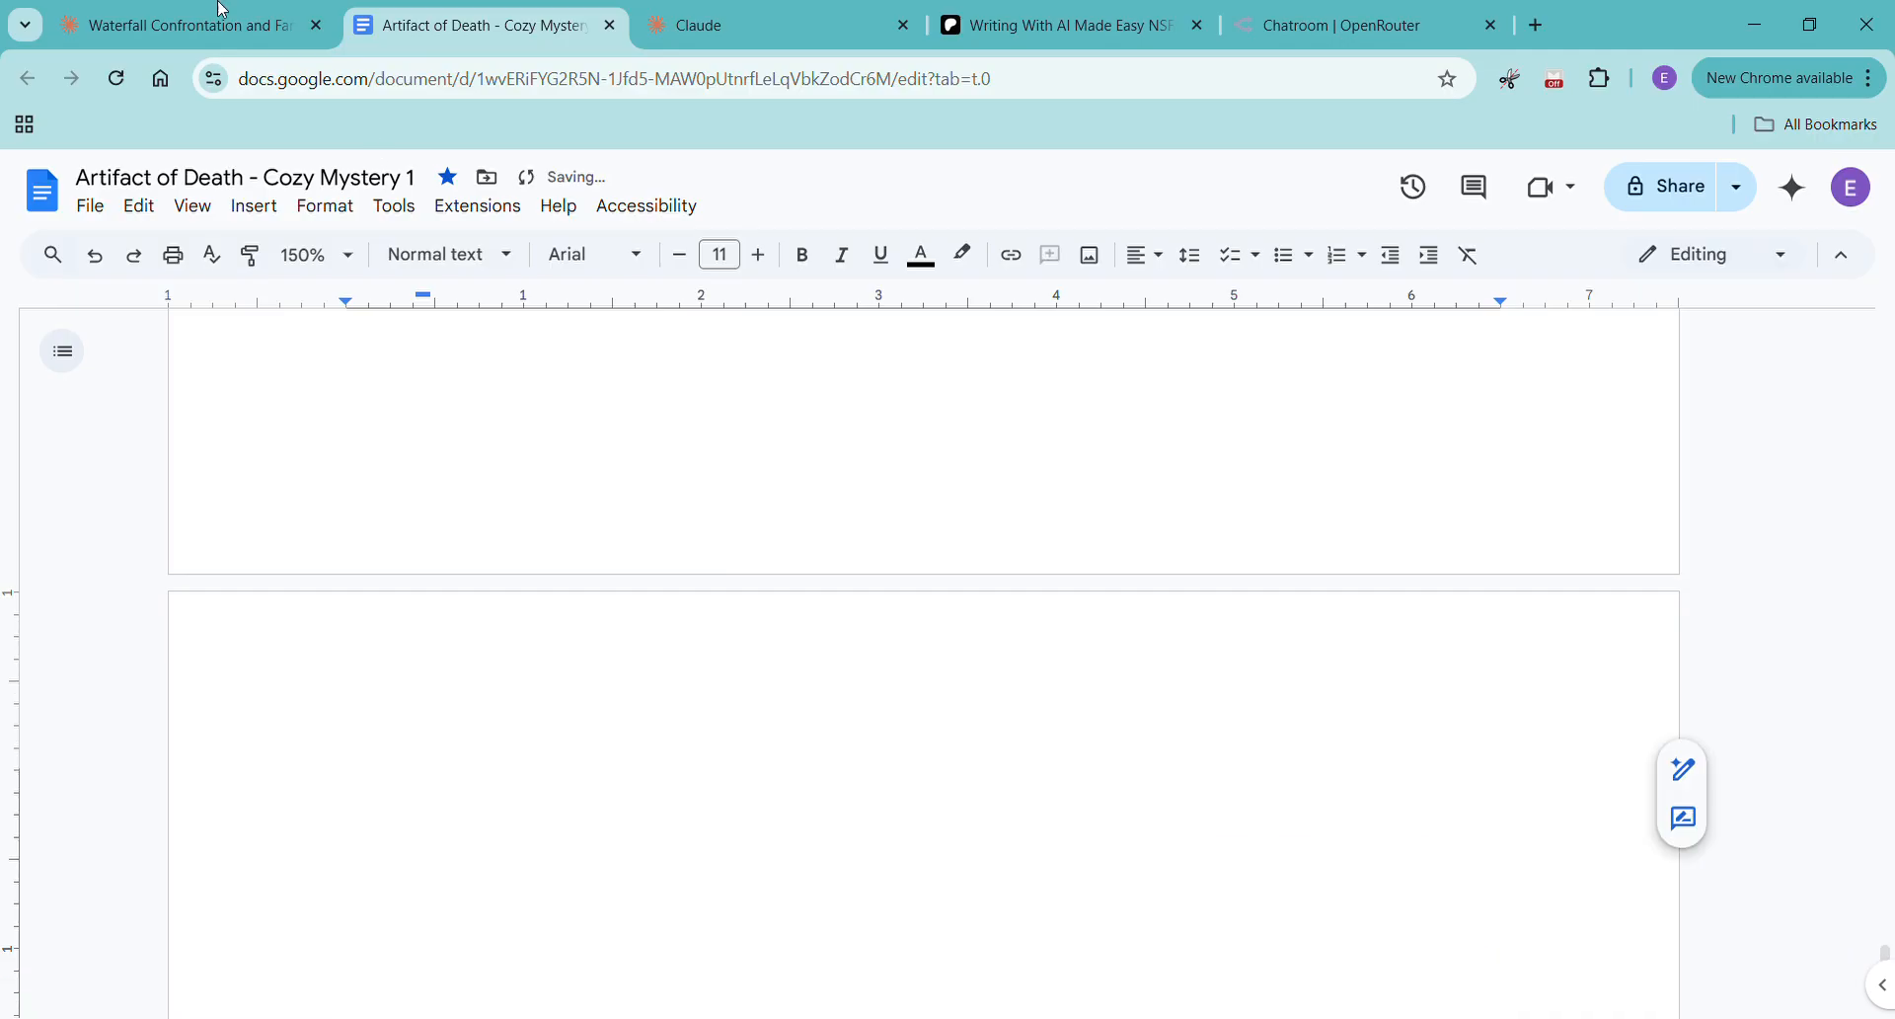
Return to the Claude chat, copy the extended Chapter 9, and reply "yes please" to the offer to continue it
{"action": "left_click", "coordinate": [188, 25]}
{"action": "left_click", "coordinate": [1715, 968]}
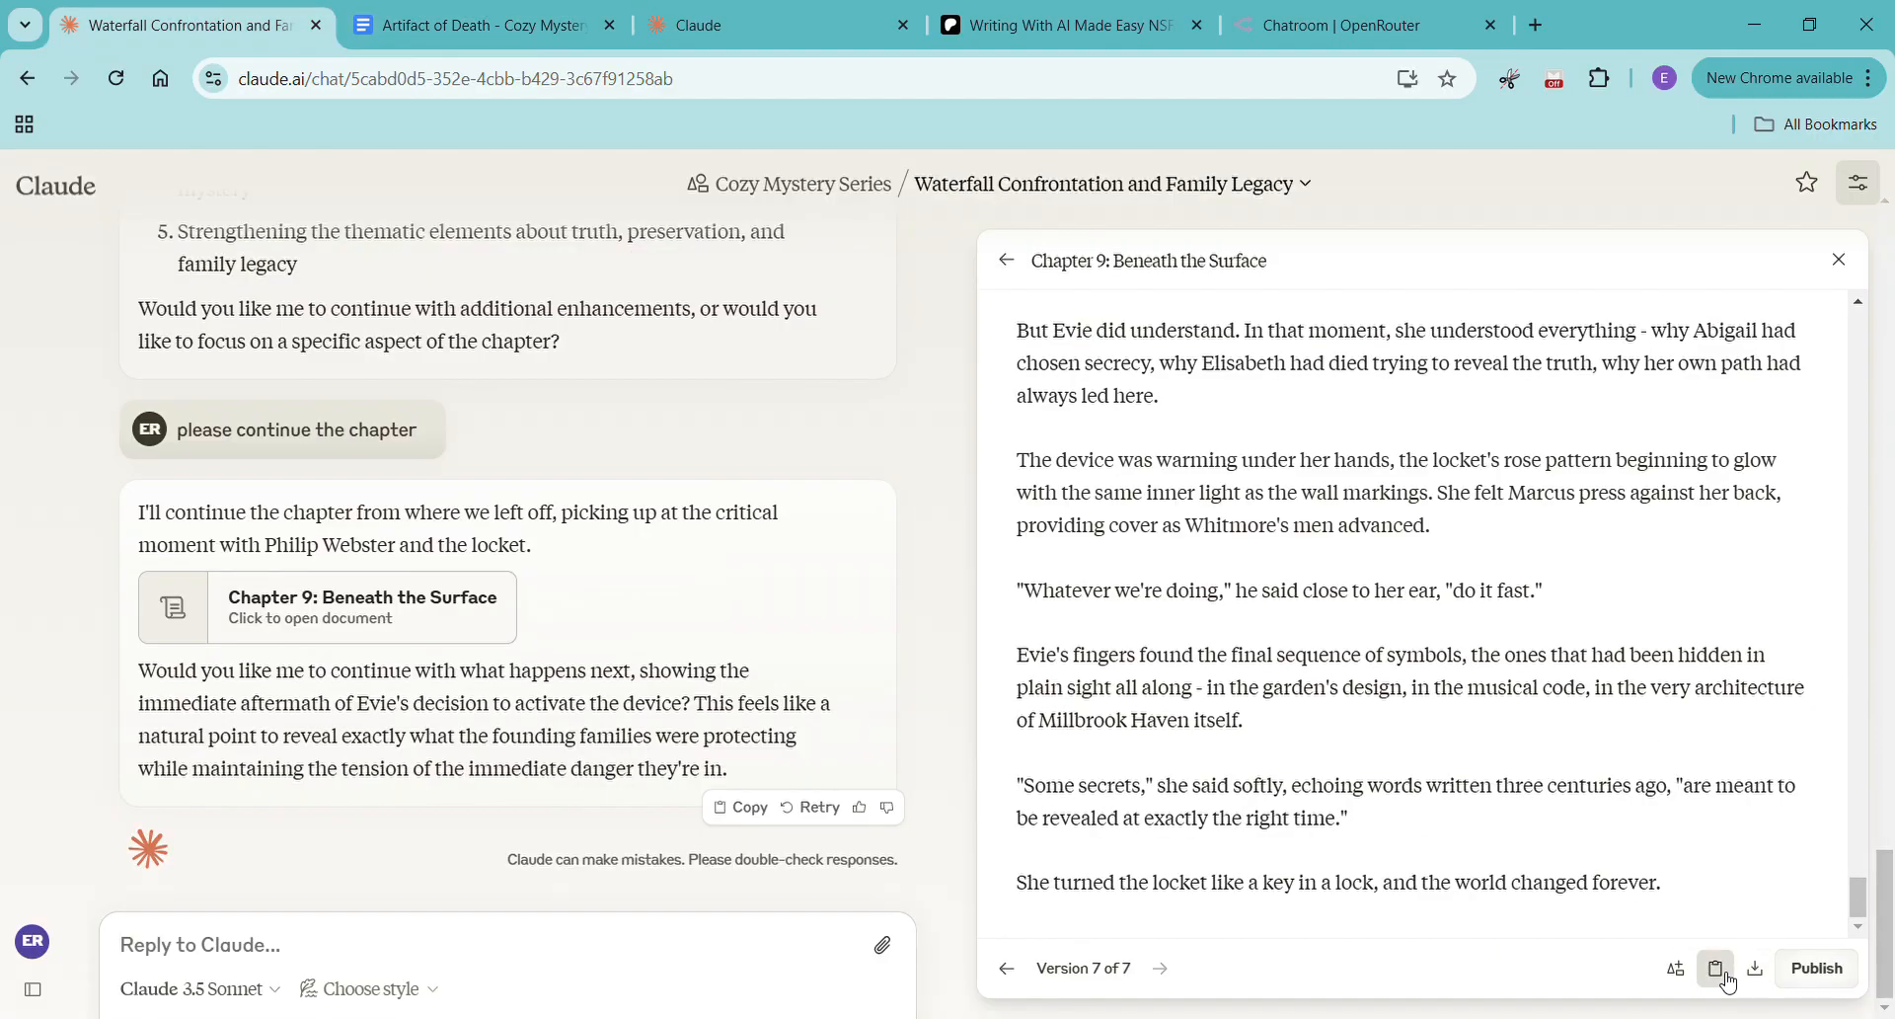
{"action": "left_click", "coordinate": [196, 961]}
{"action": "type", "text": "yes please"}
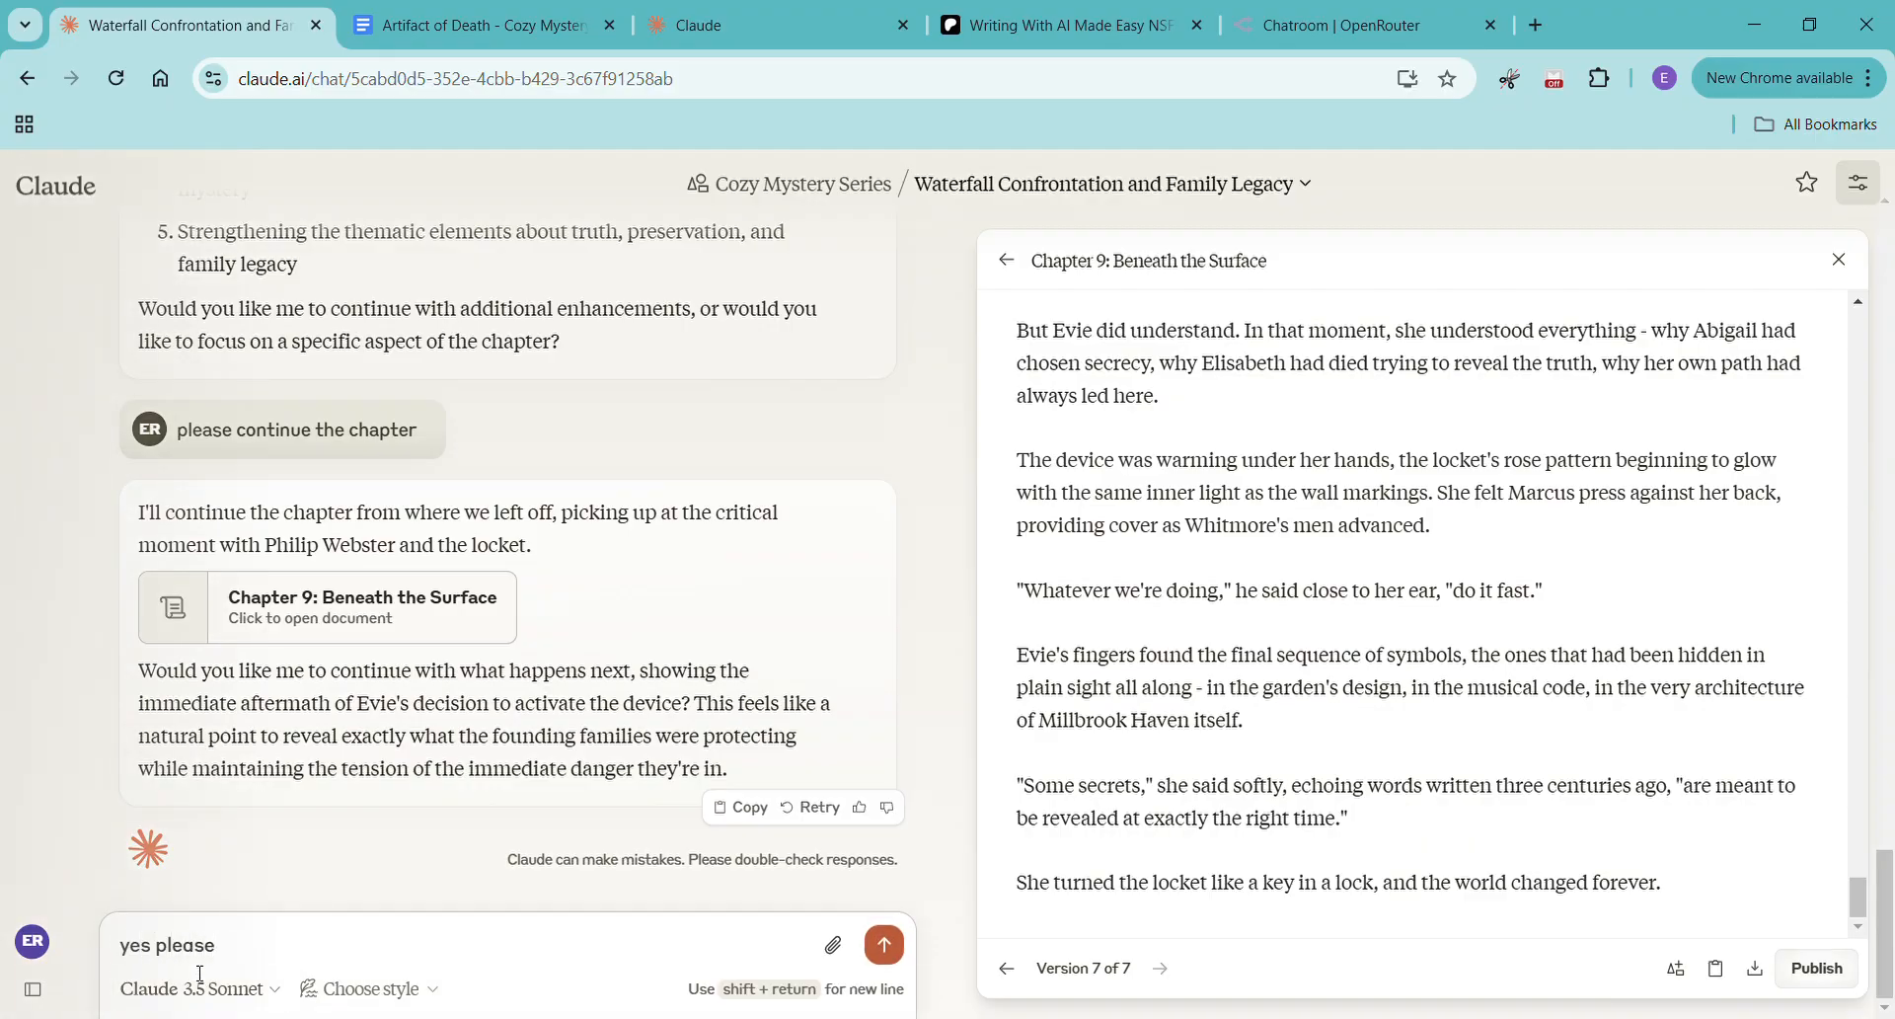
{"action": "key", "text": "Return"}
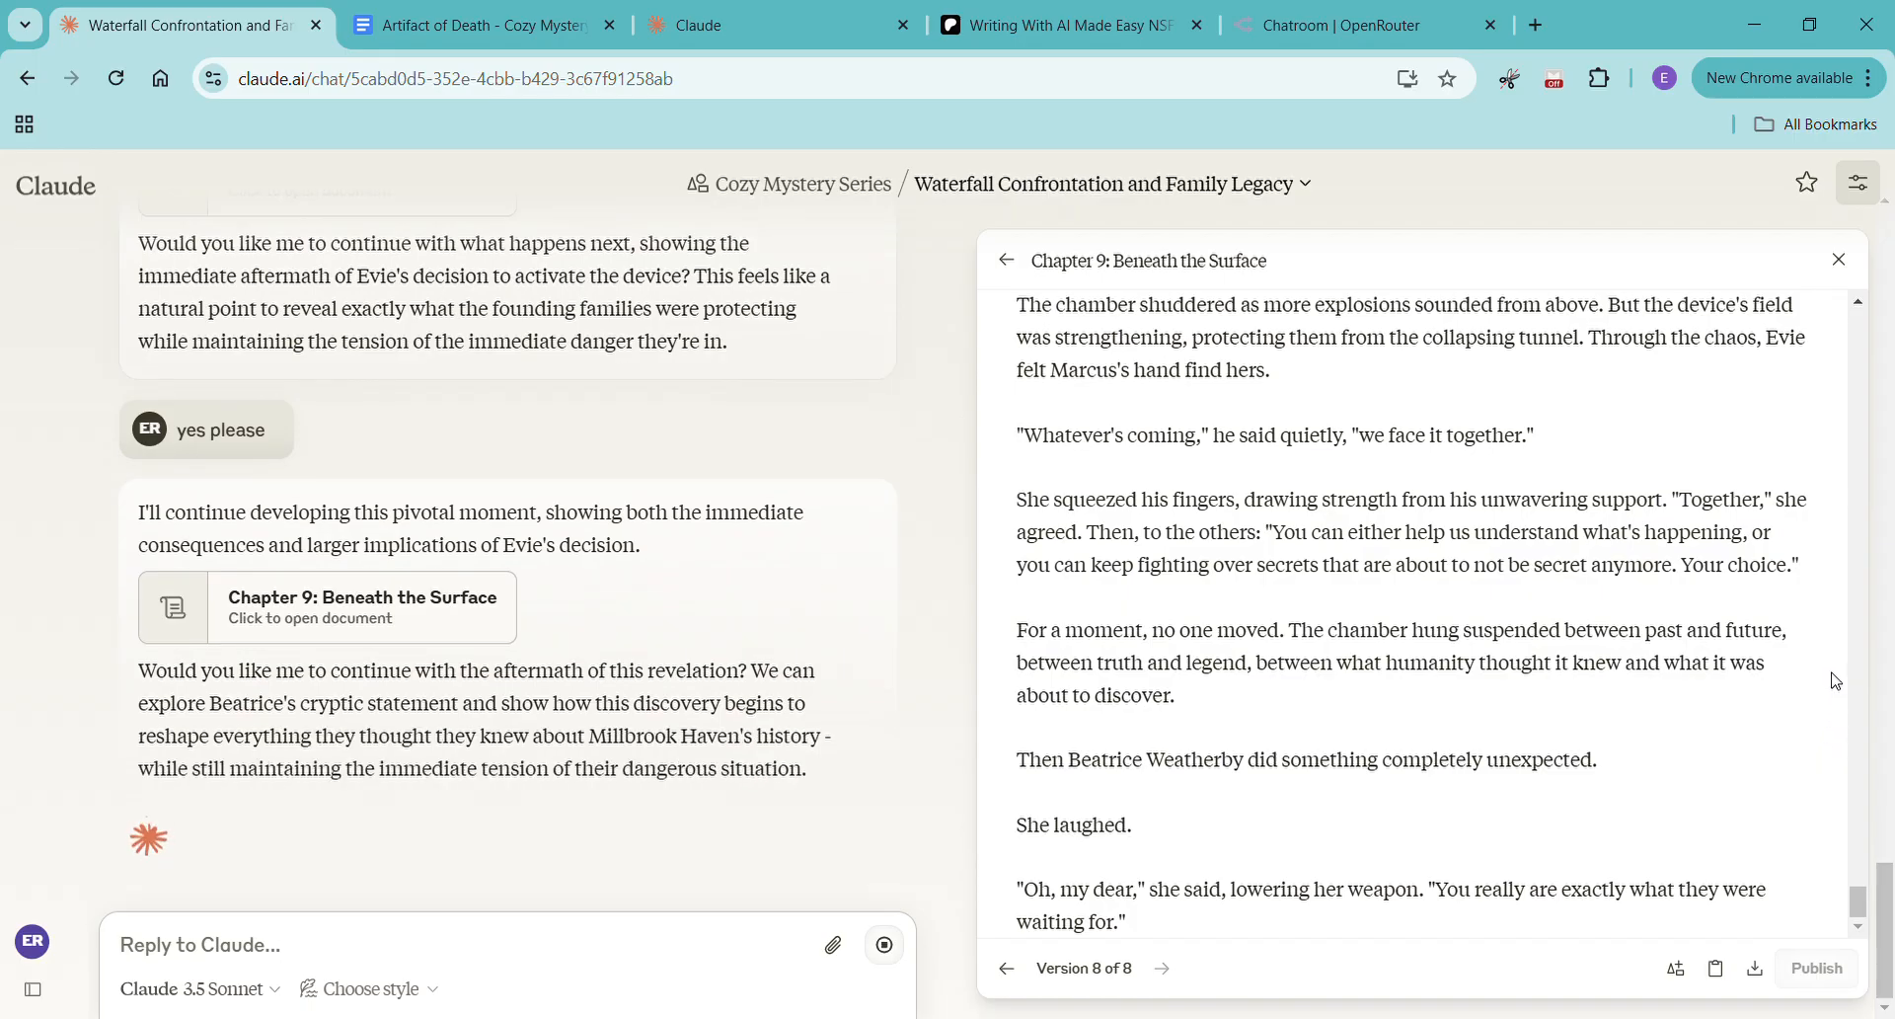
Review the newly added Chapter 9 passage, and check the Chapter 9 plot points in the project's "Outline for book 1 - Artifact of Death"
{"action": "scroll", "coordinate": [1708, 711], "scroll_direction": "up", "scroll_amount": 3}
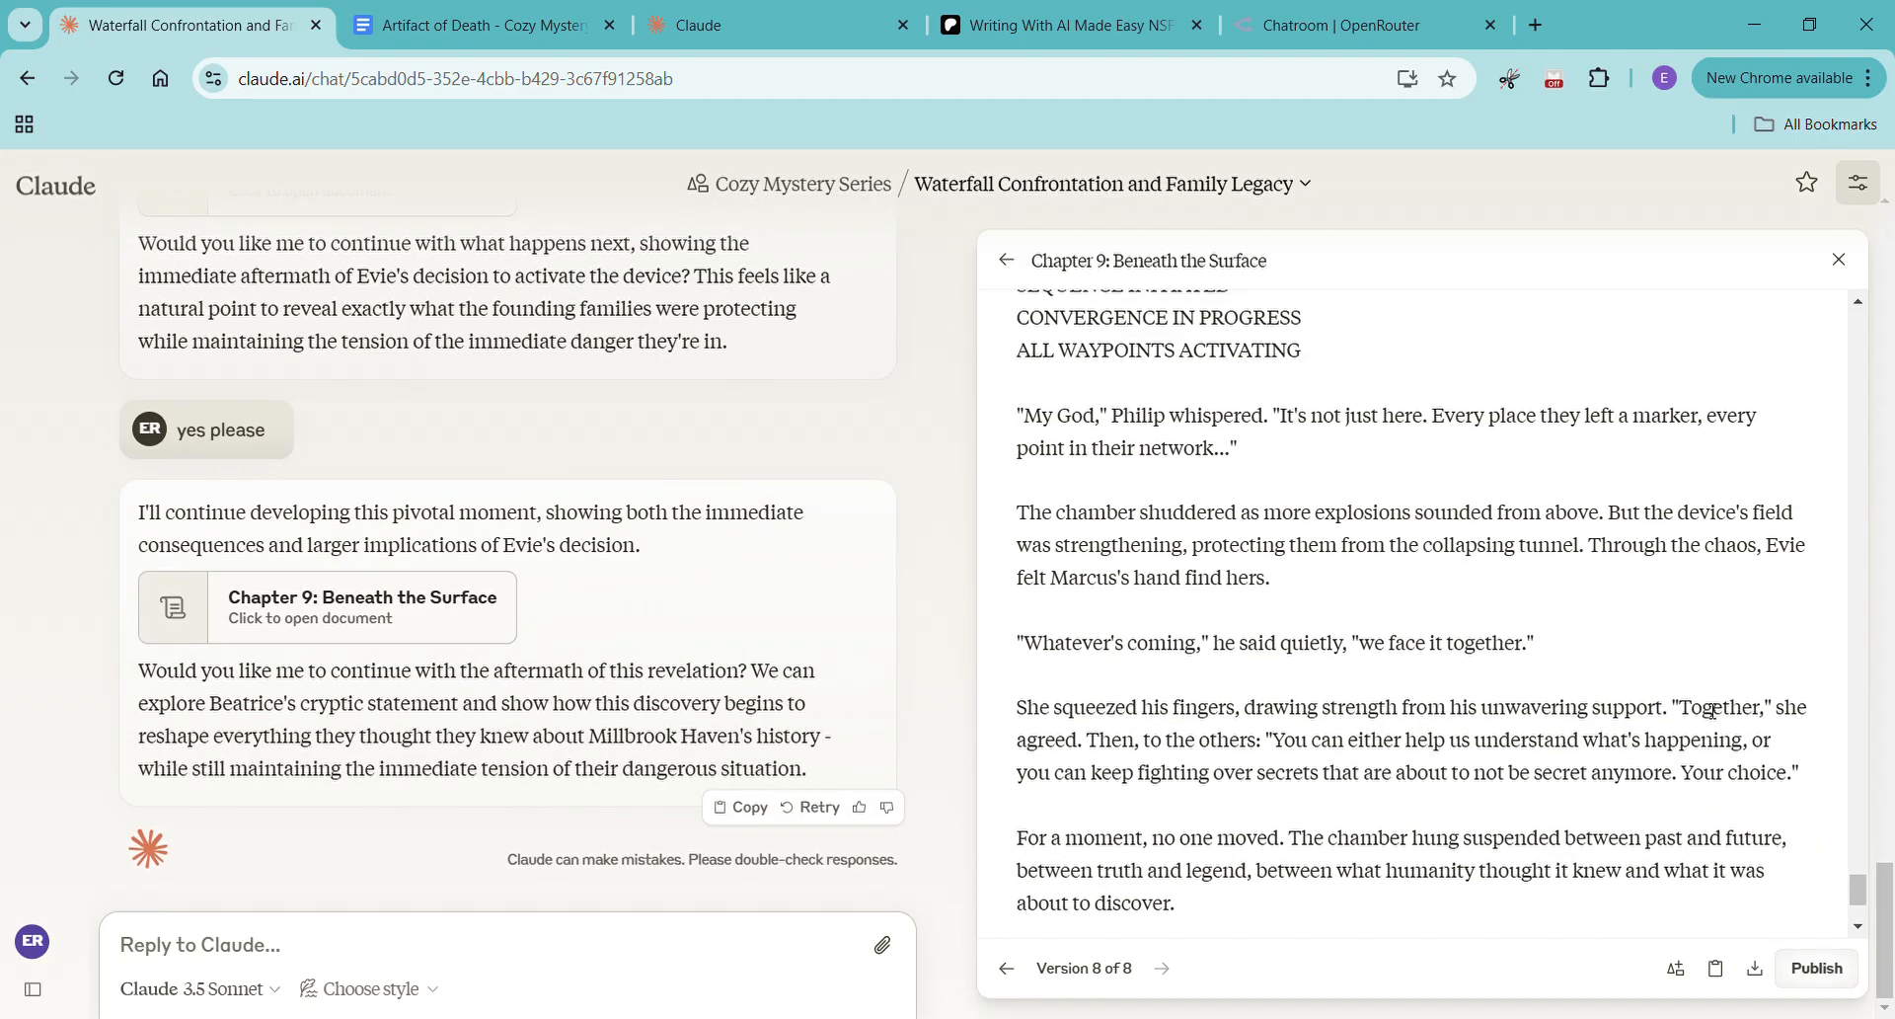
{"action": "scroll", "coordinate": [1711, 711], "scroll_direction": "up", "scroll_amount": 4}
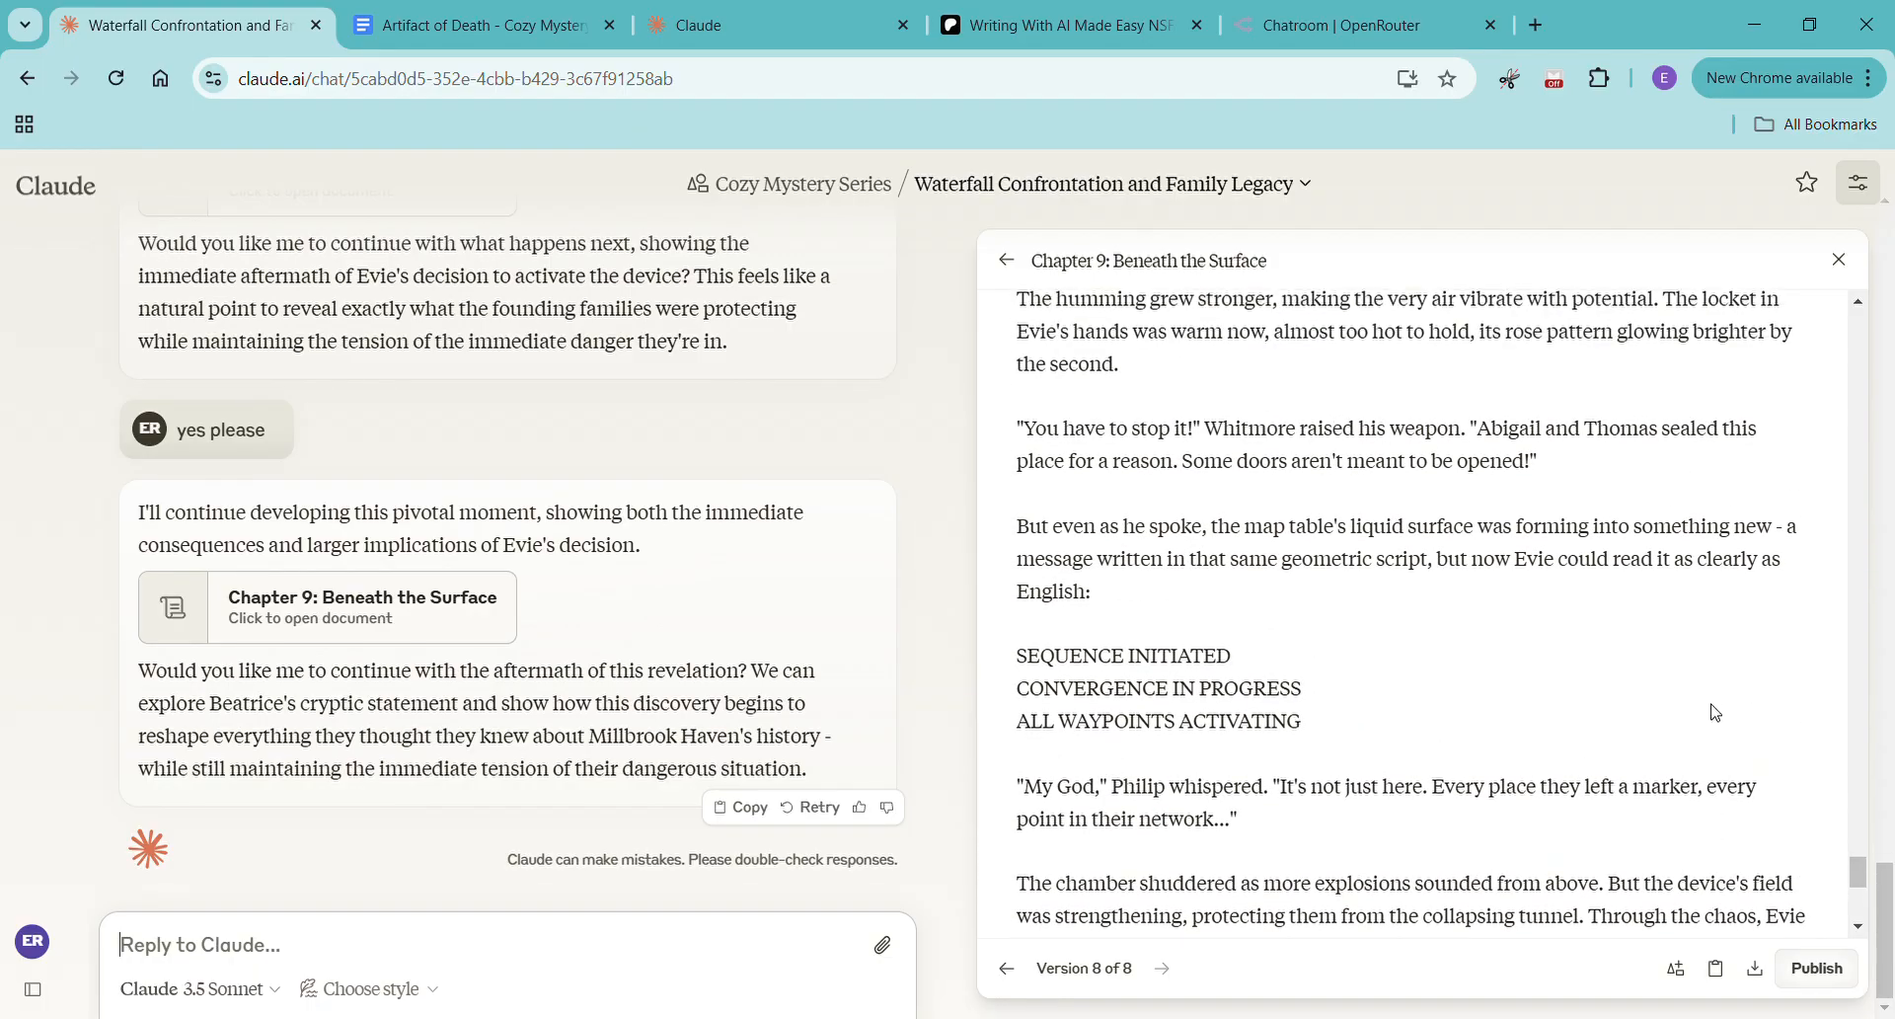
{"action": "scroll", "coordinate": [1729, 721], "scroll_direction": "down", "scroll_amount": 6}
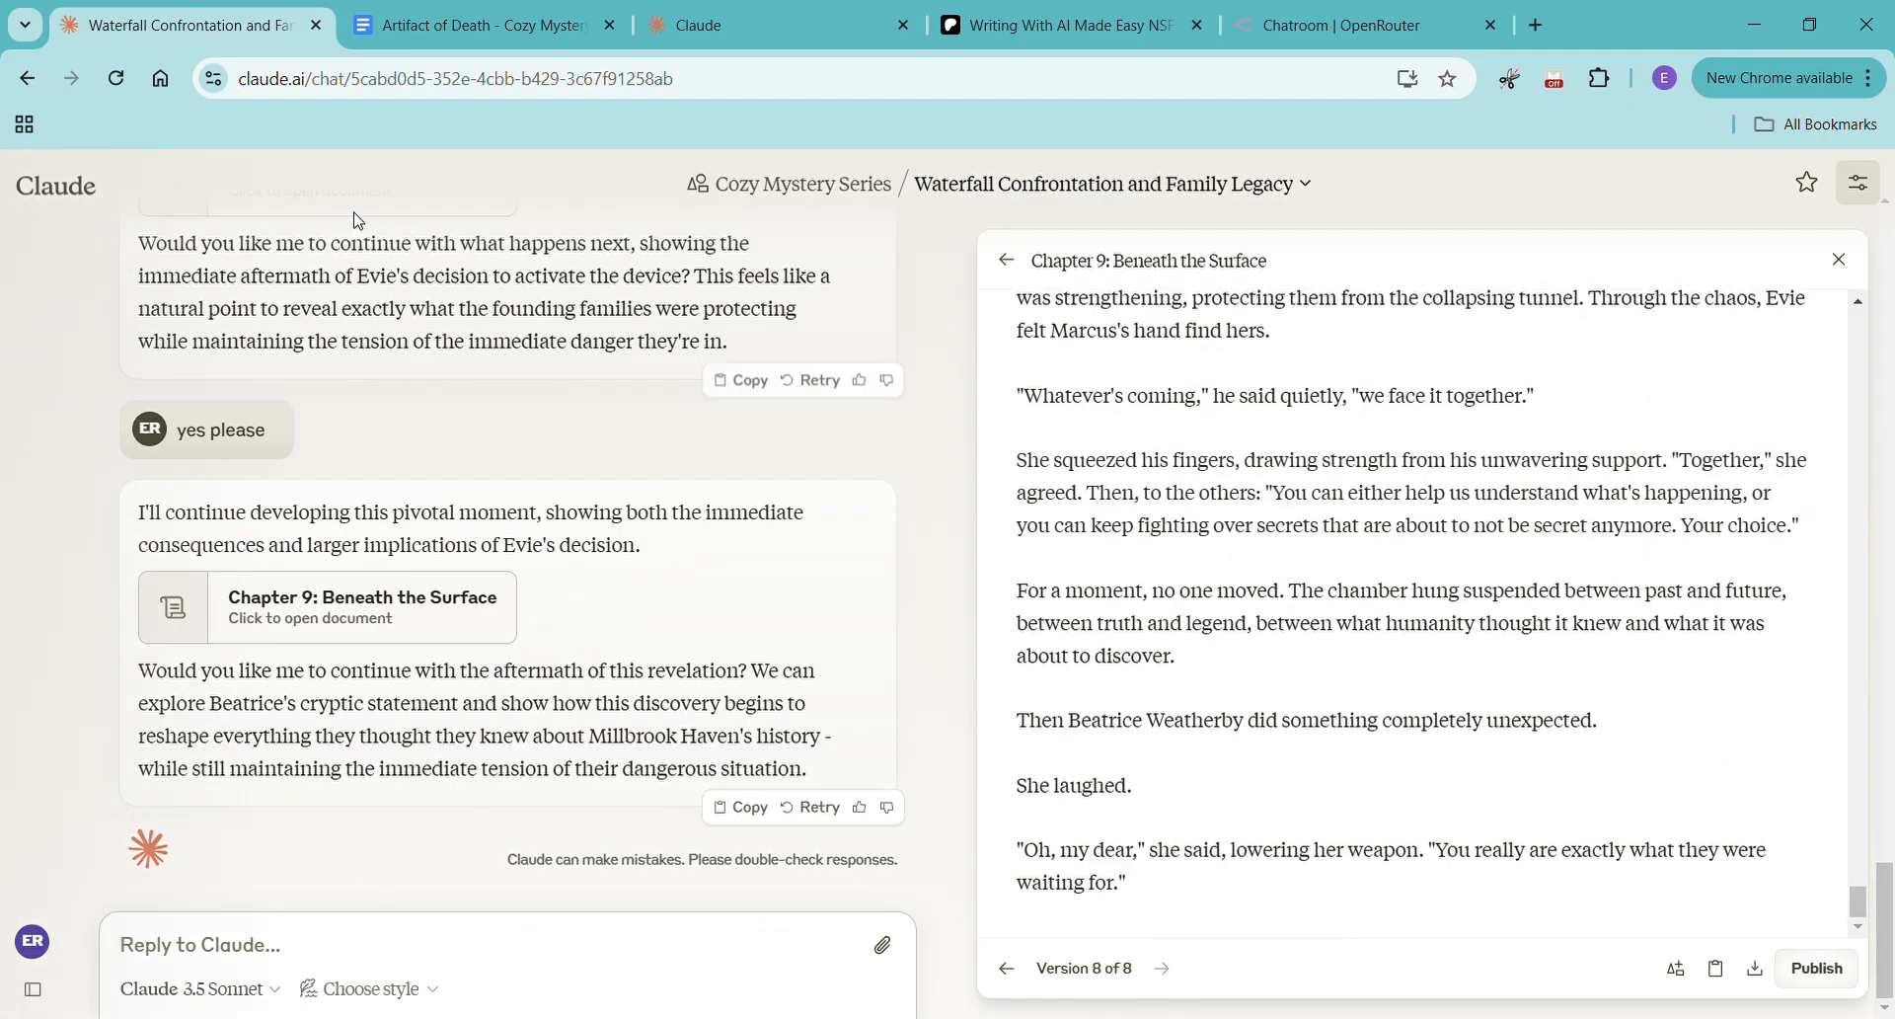
{"action": "left_click", "coordinate": [744, 27]}
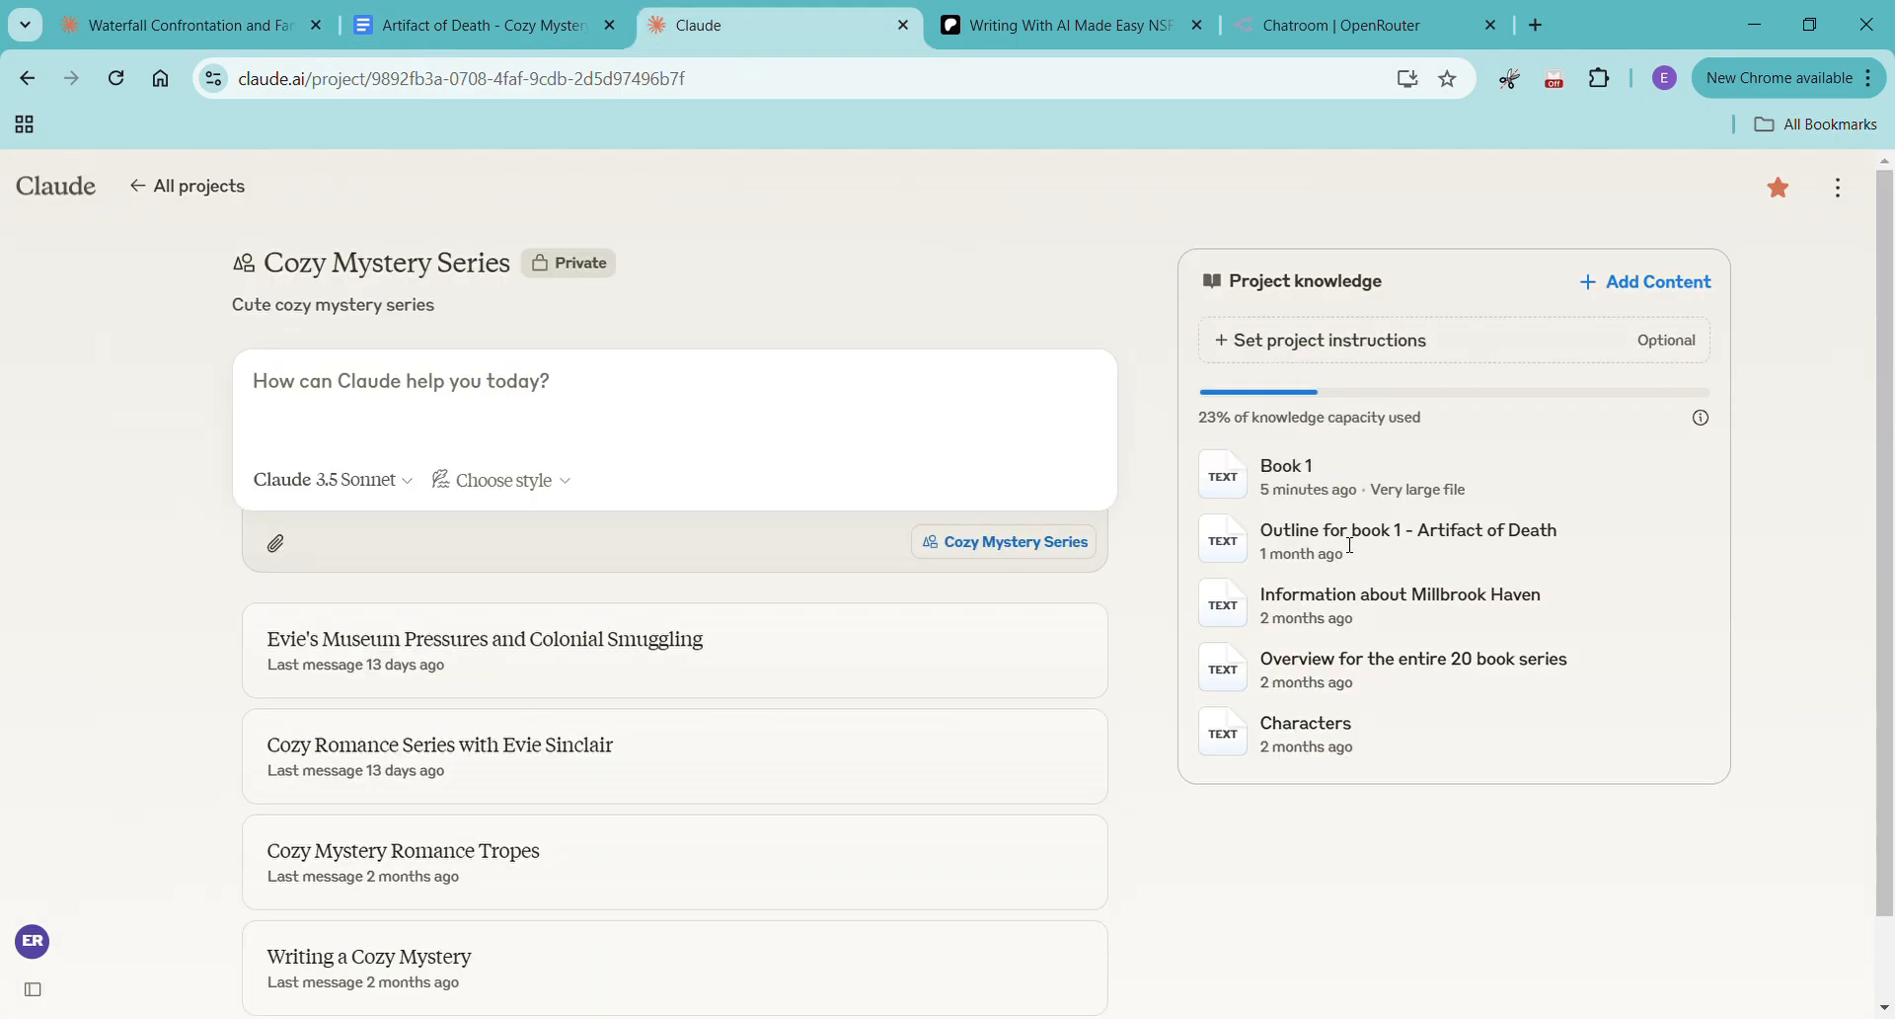
{"action": "left_click", "coordinate": [1213, 541]}
{"action": "scroll", "coordinate": [991, 536], "scroll_direction": "down", "scroll_amount": 8}
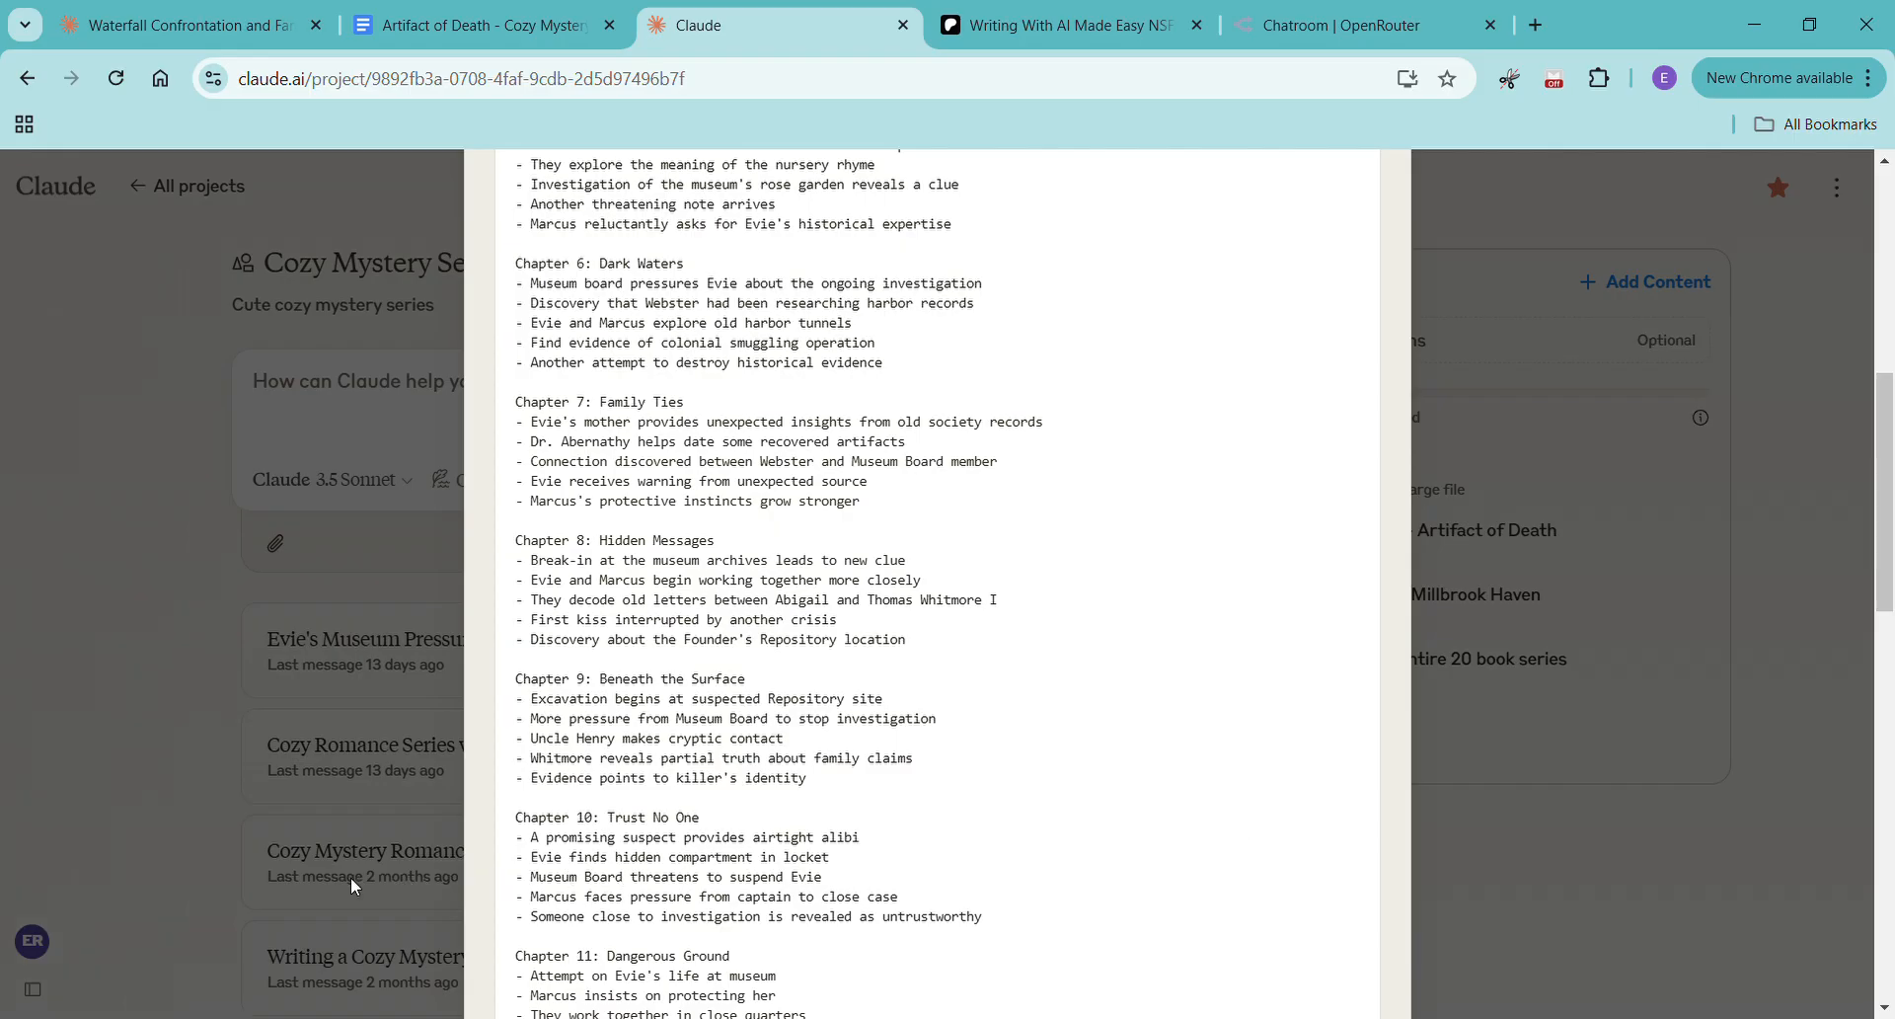
{"action": "left_click", "coordinate": [344, 831]}
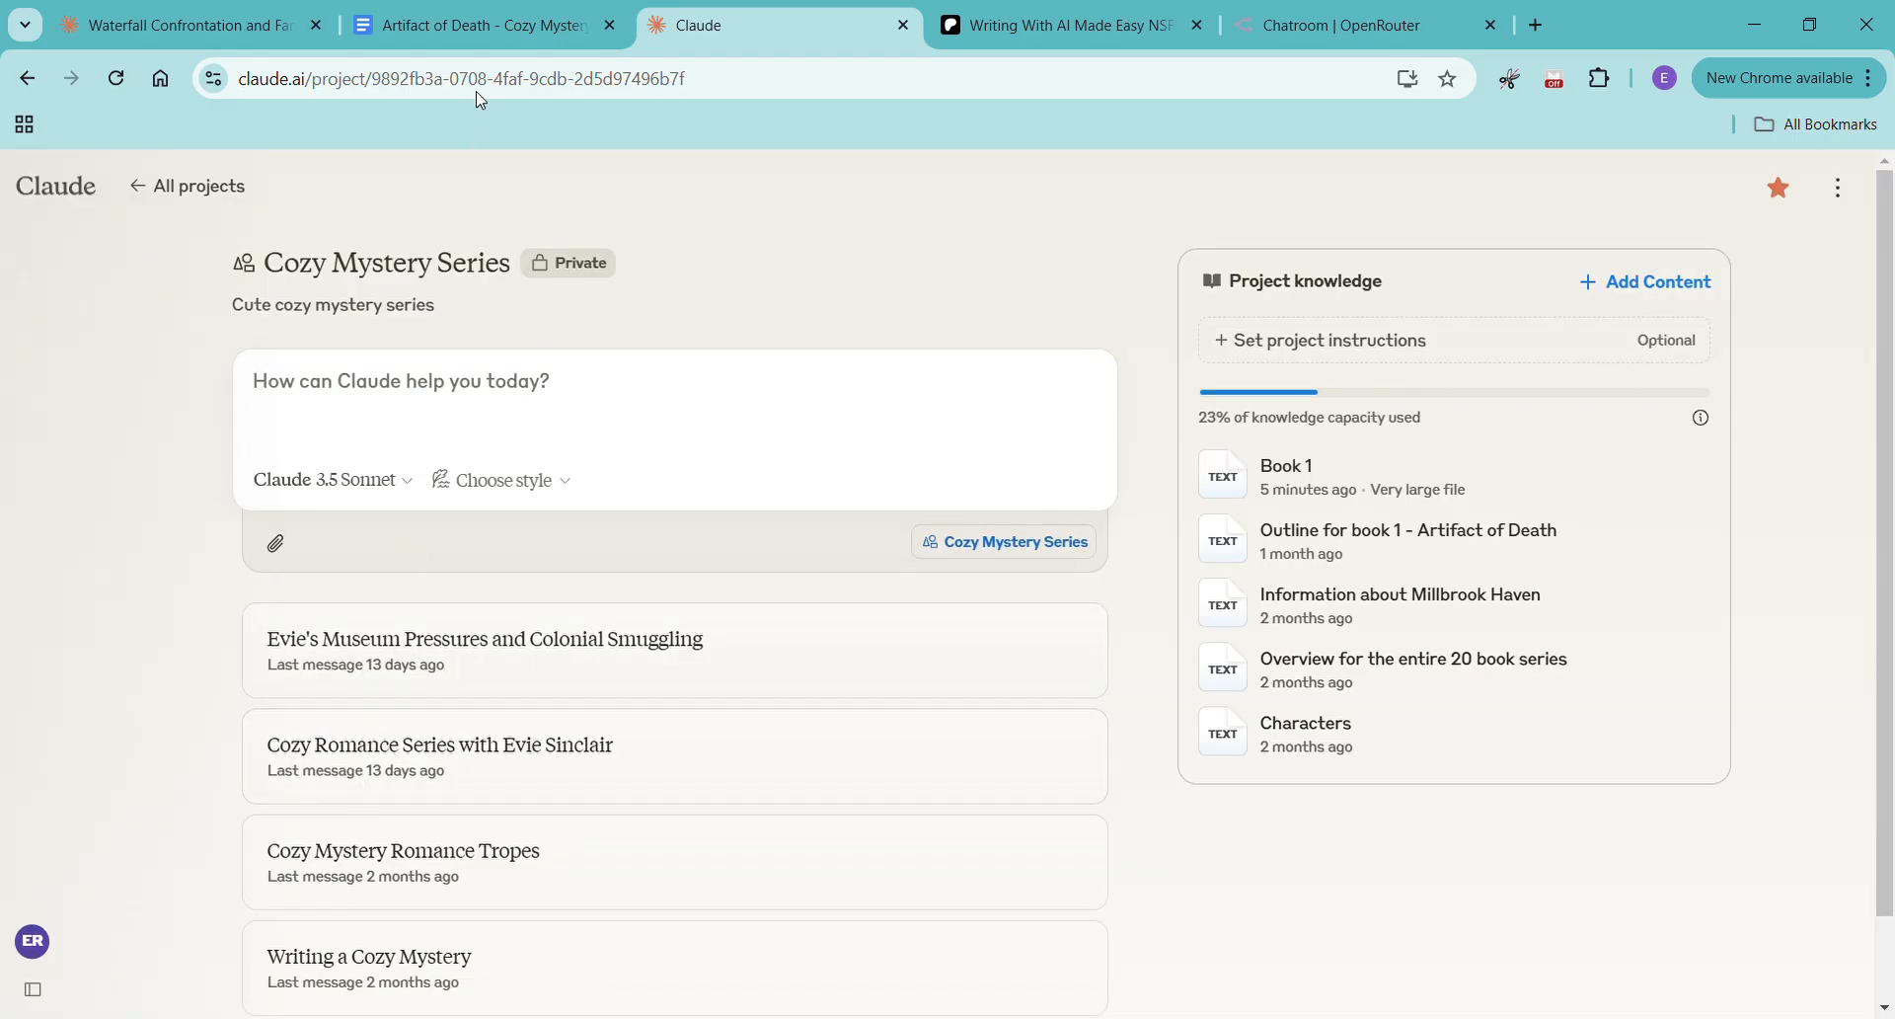
Go back to the chapter chat and reread the closing scenes of Chapter 9 for how far they stray from the outline
{"action": "left_click", "coordinate": [258, 29]}
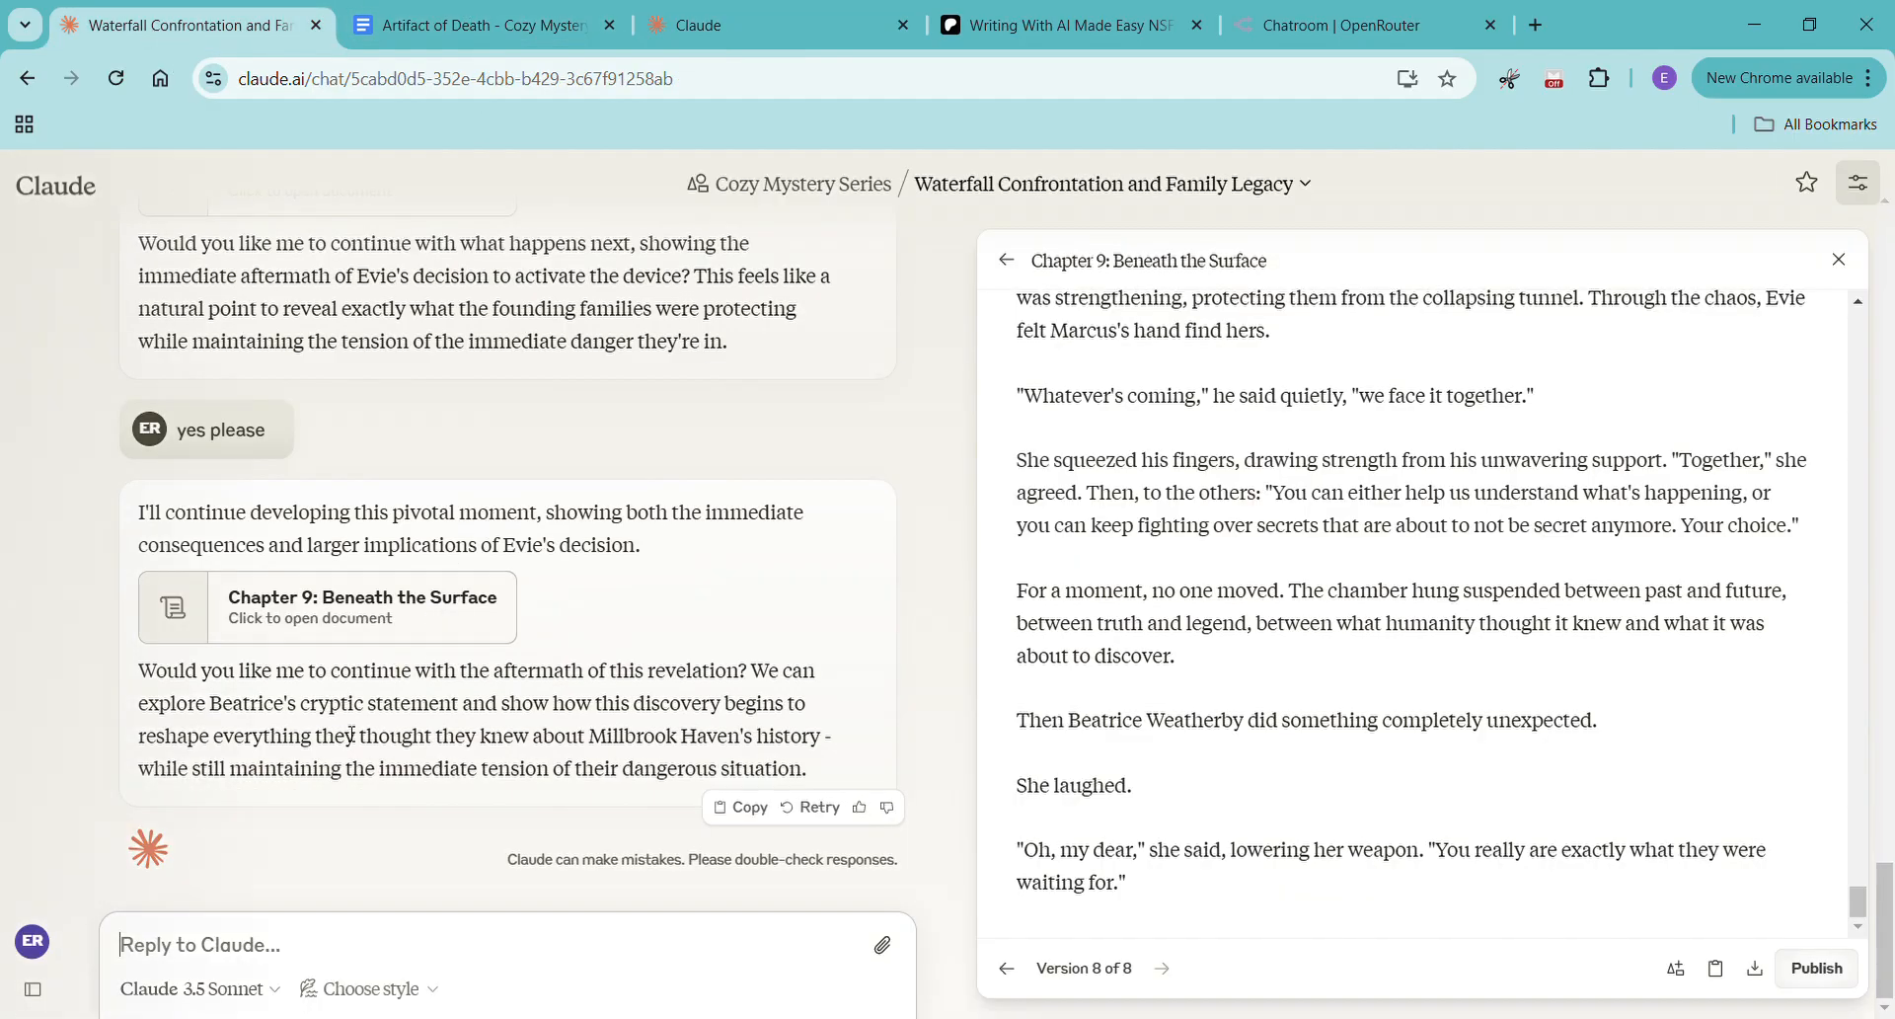
{"action": "scroll", "coordinate": [1379, 600], "scroll_direction": "up", "scroll_amount": 4}
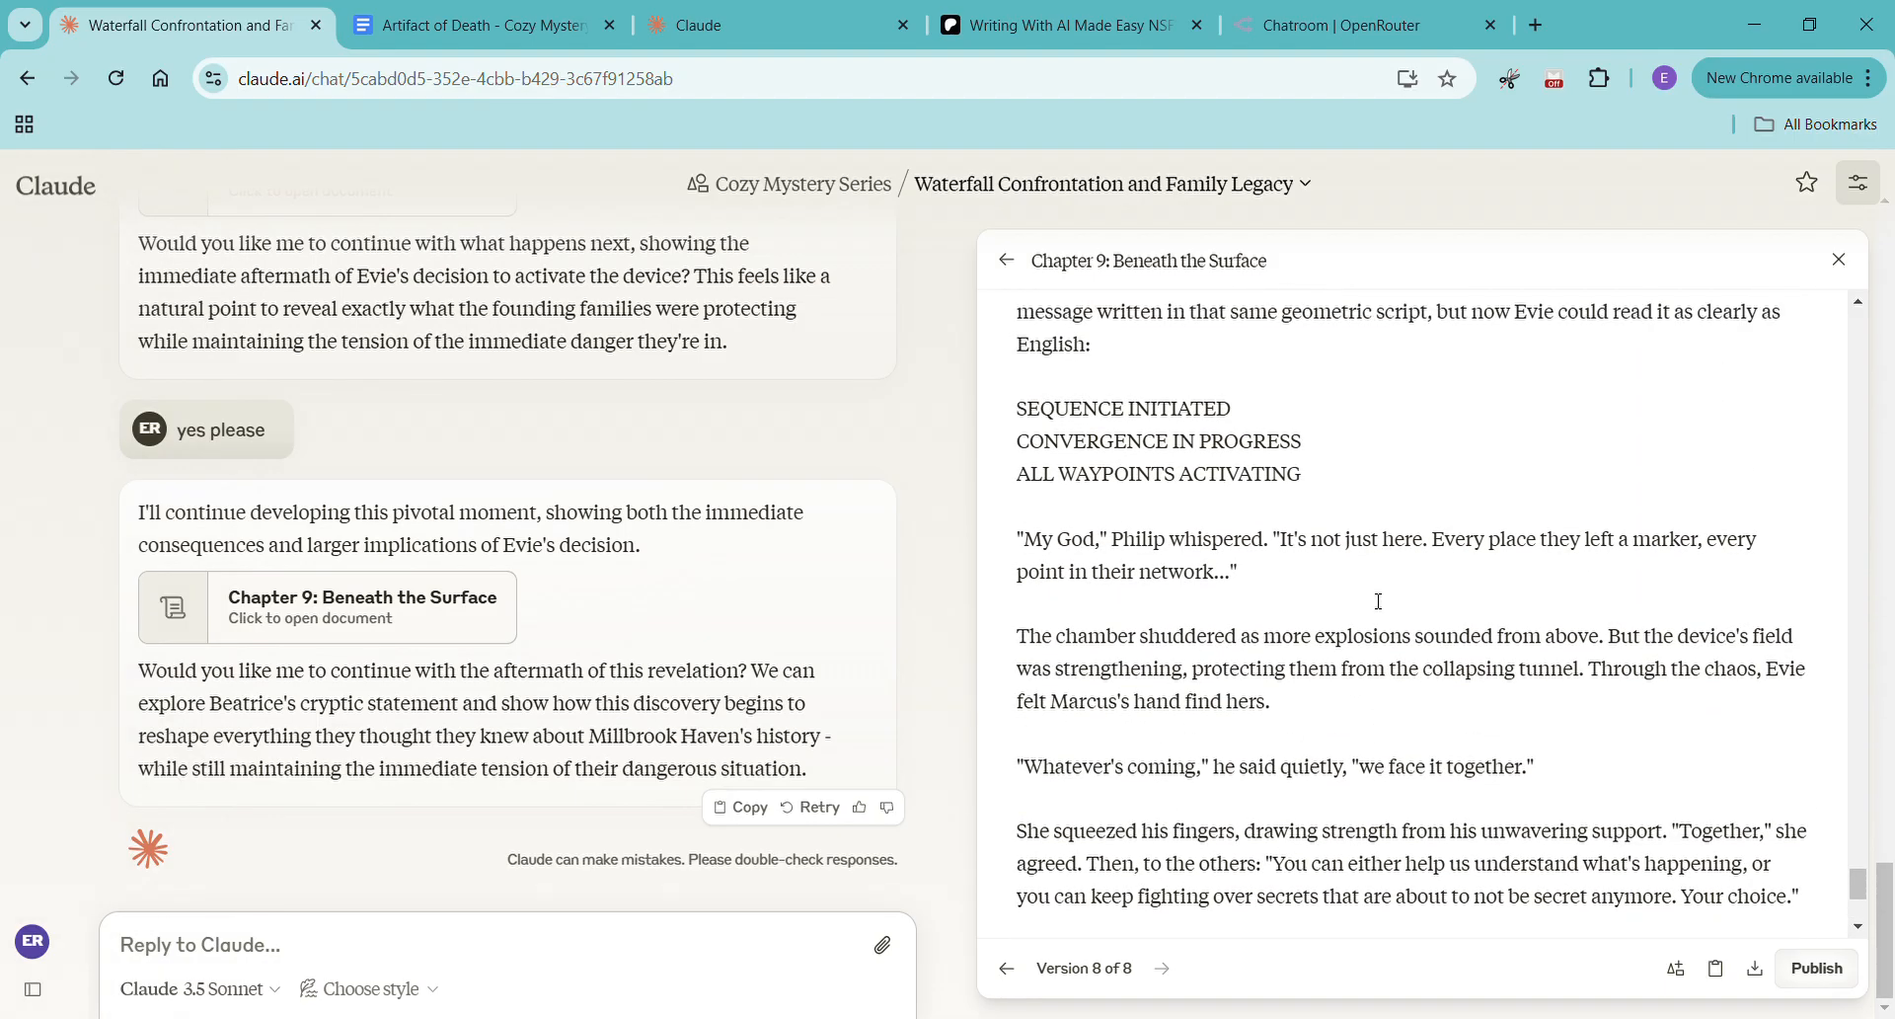
{"action": "left_click_drag", "start_coordinate": [1003, 773], "coordinate": [1619, 767]}
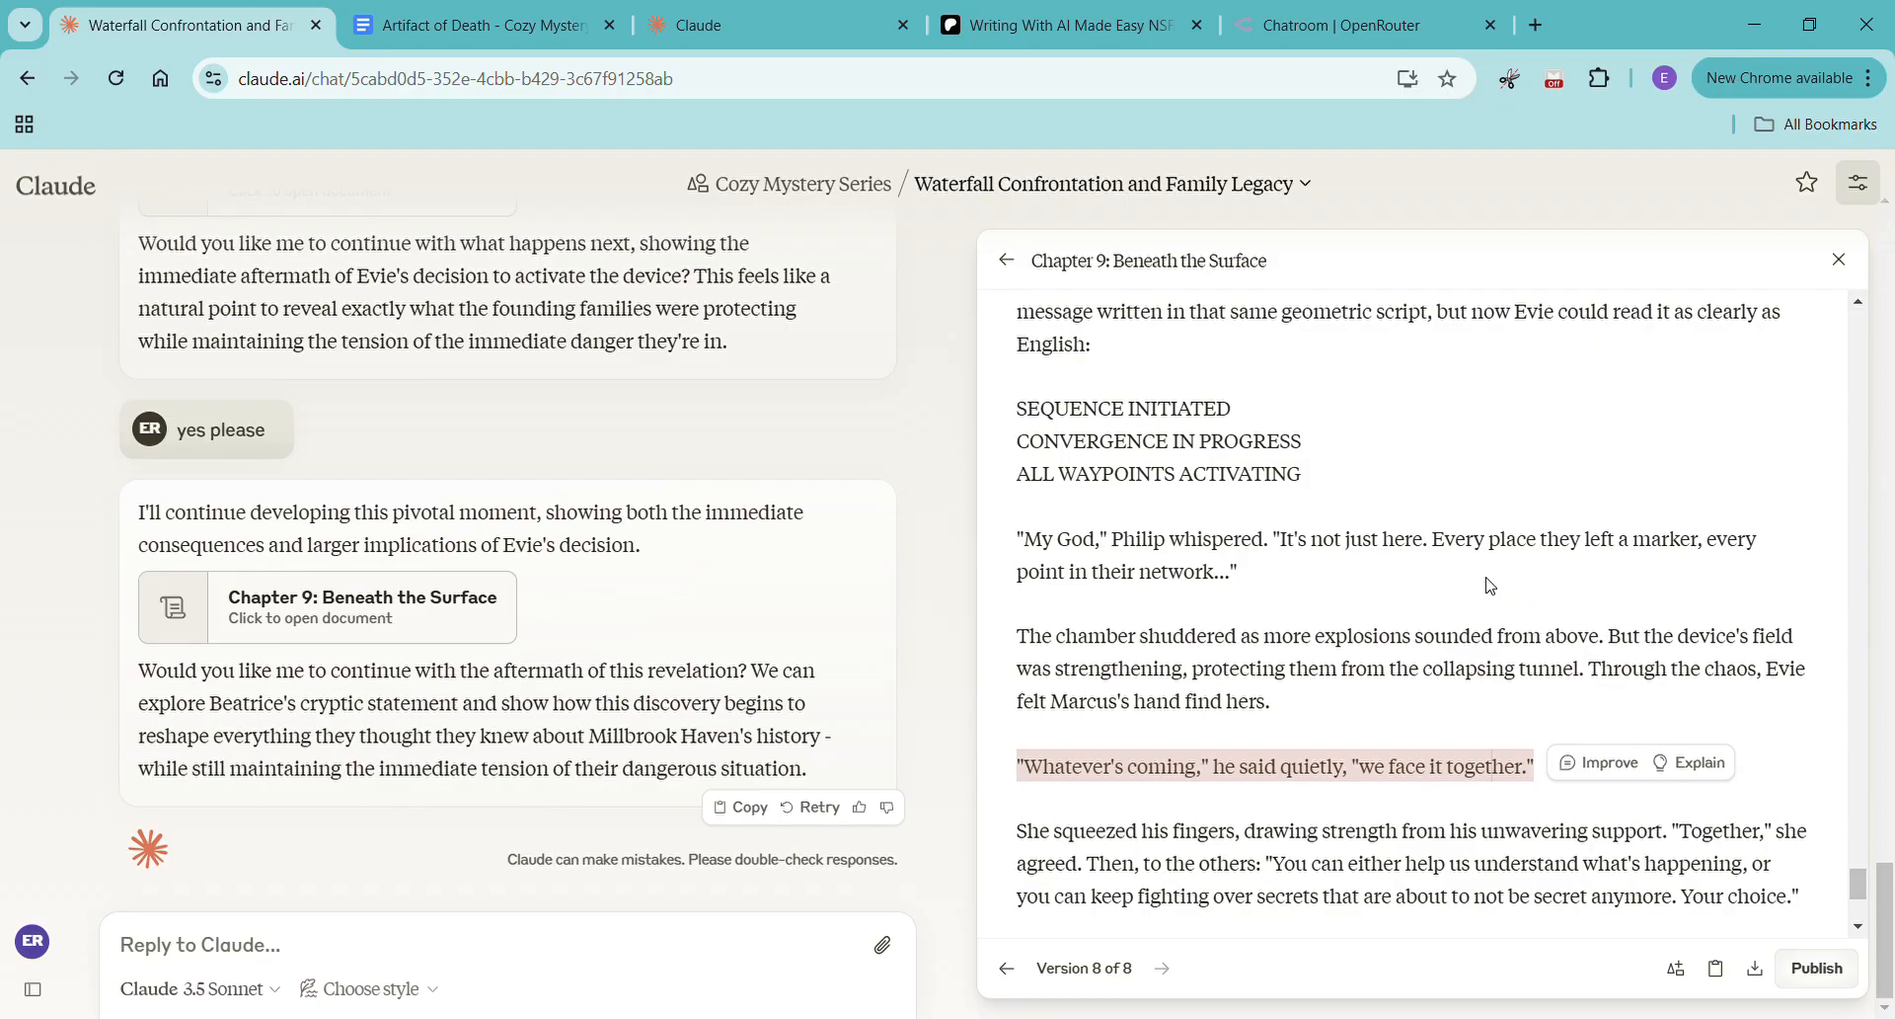
{"action": "scroll", "coordinate": [1501, 583], "scroll_direction": "up", "scroll_amount": 4}
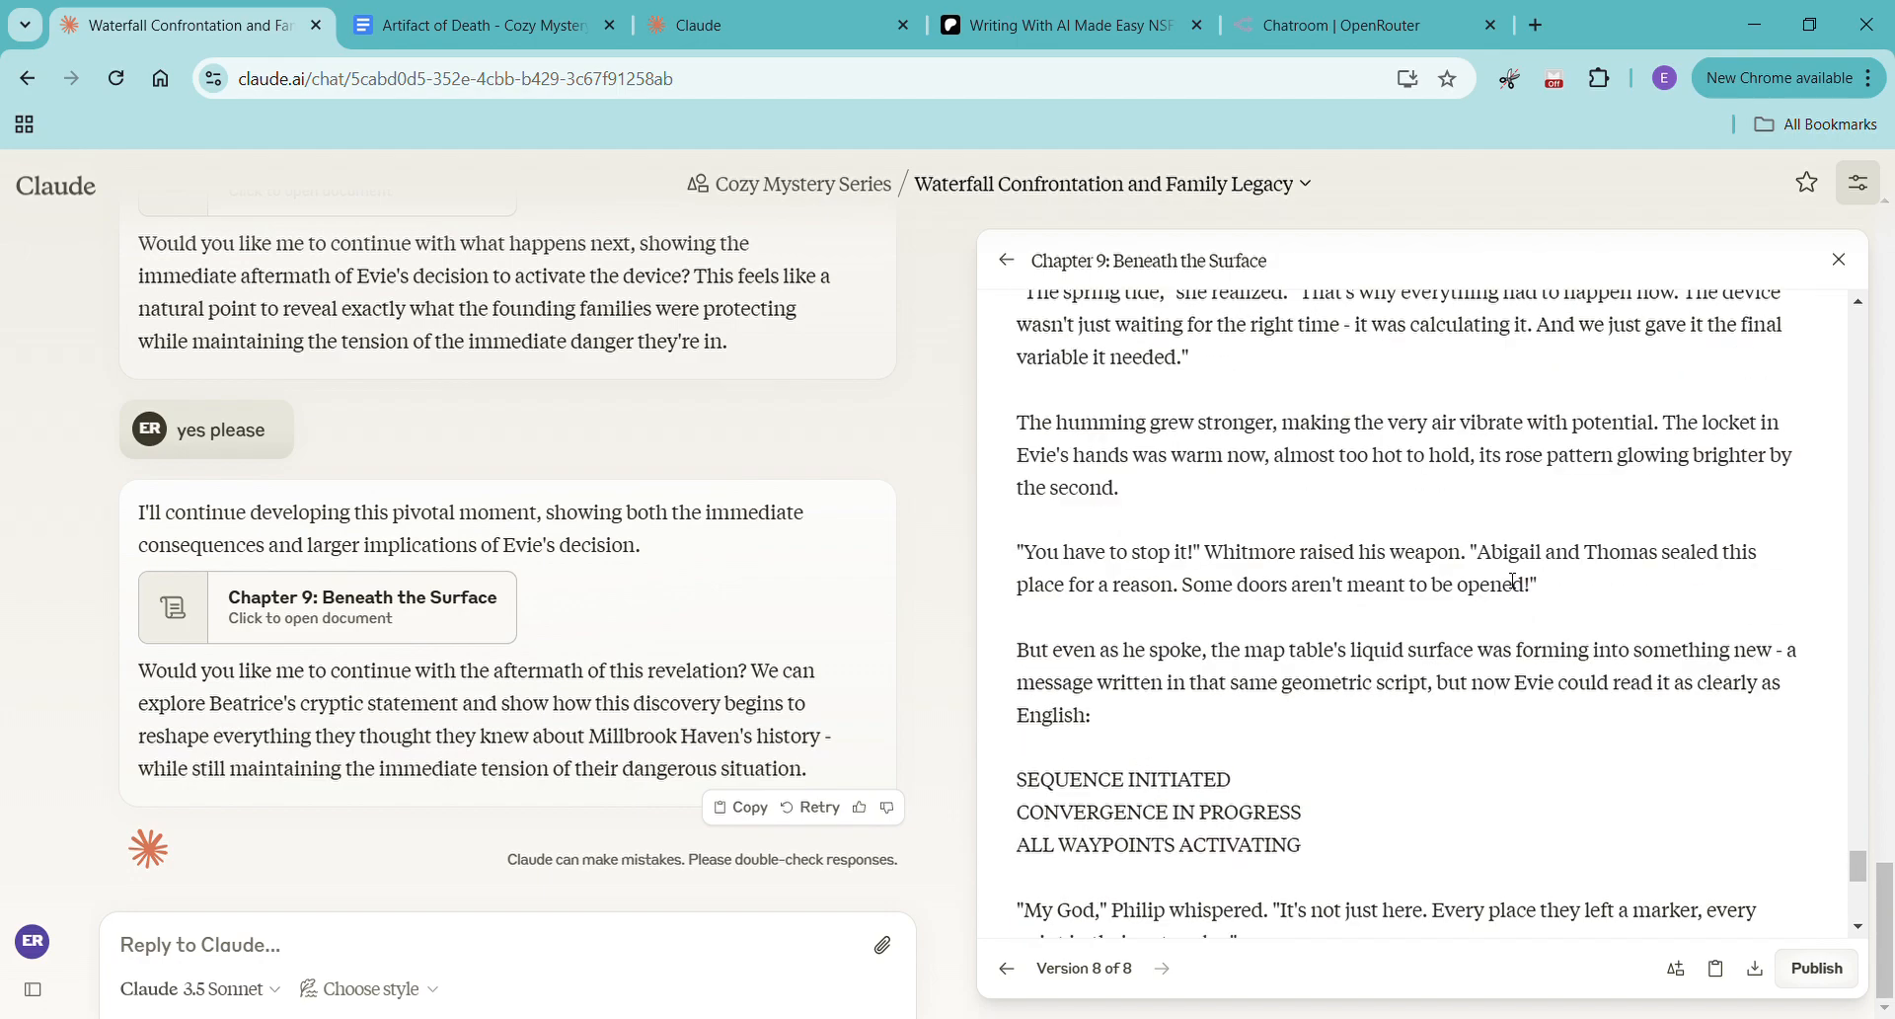
{"action": "scroll", "coordinate": [1515, 582], "scroll_direction": "up", "scroll_amount": 1}
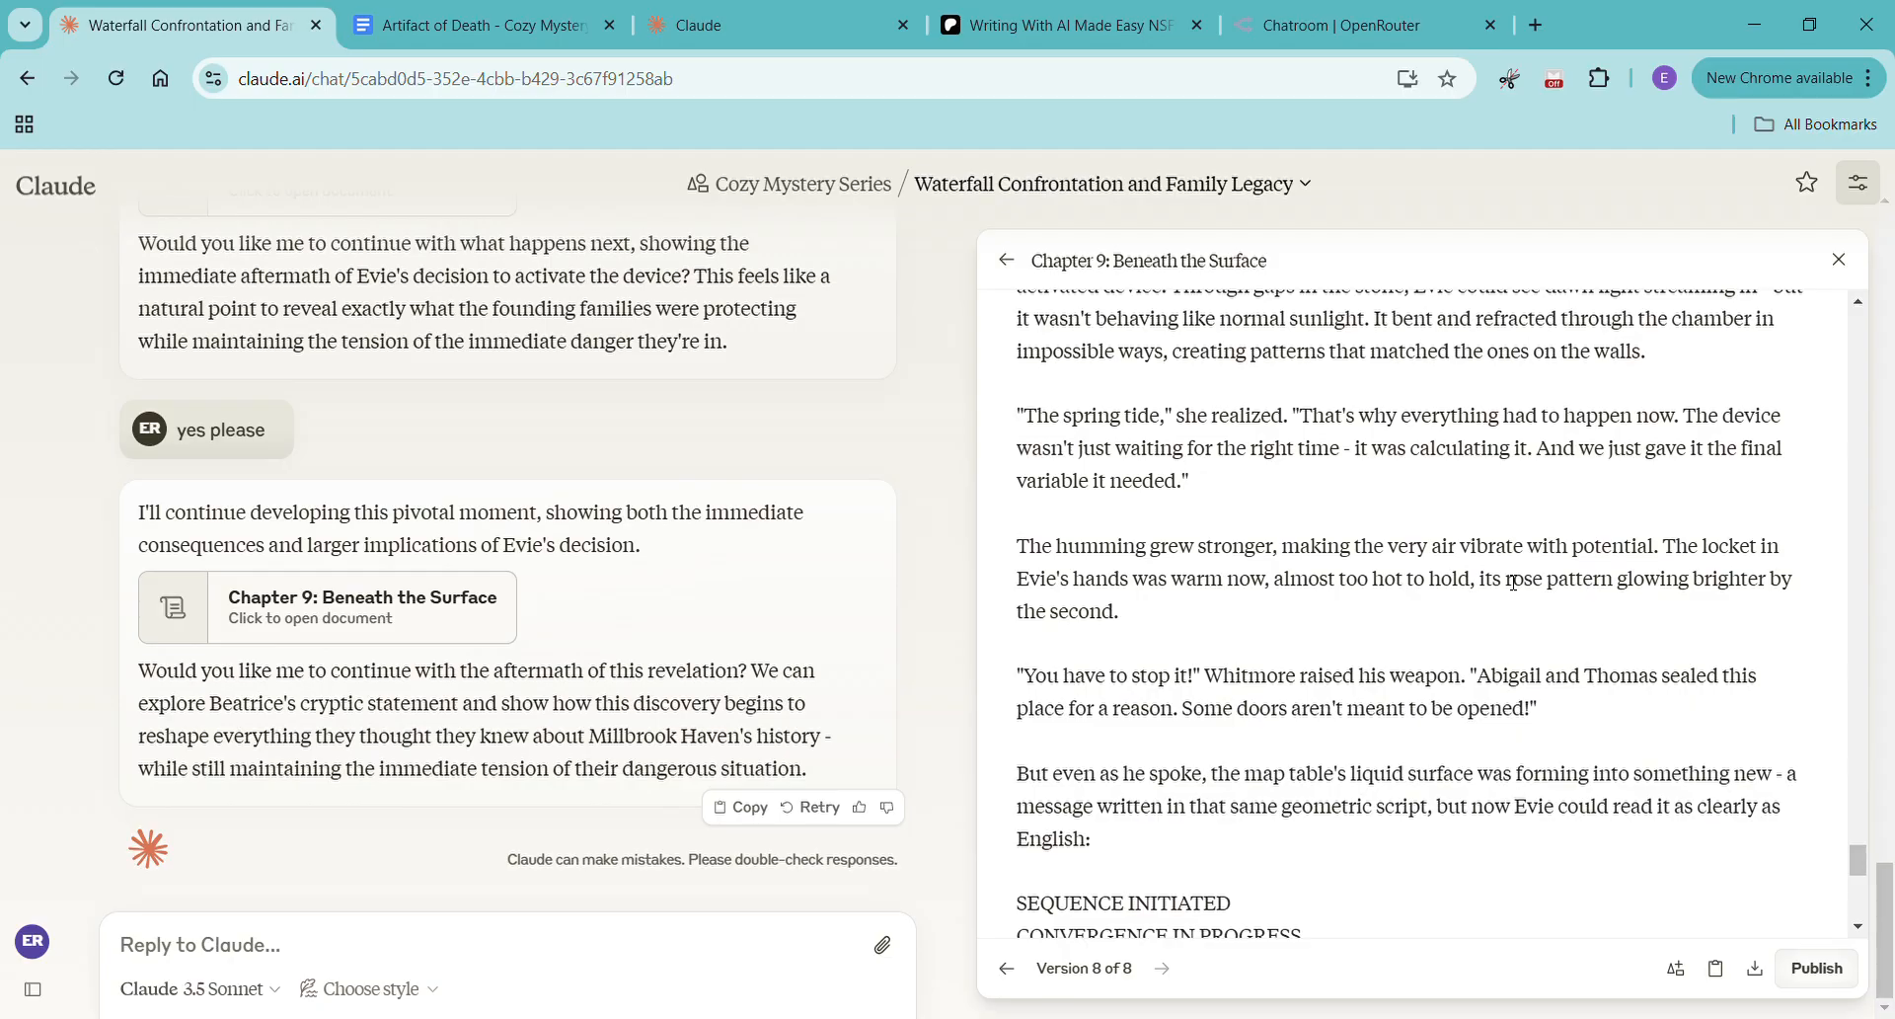
{"action": "scroll", "coordinate": [1515, 582], "scroll_direction": "down", "scroll_amount": 6}
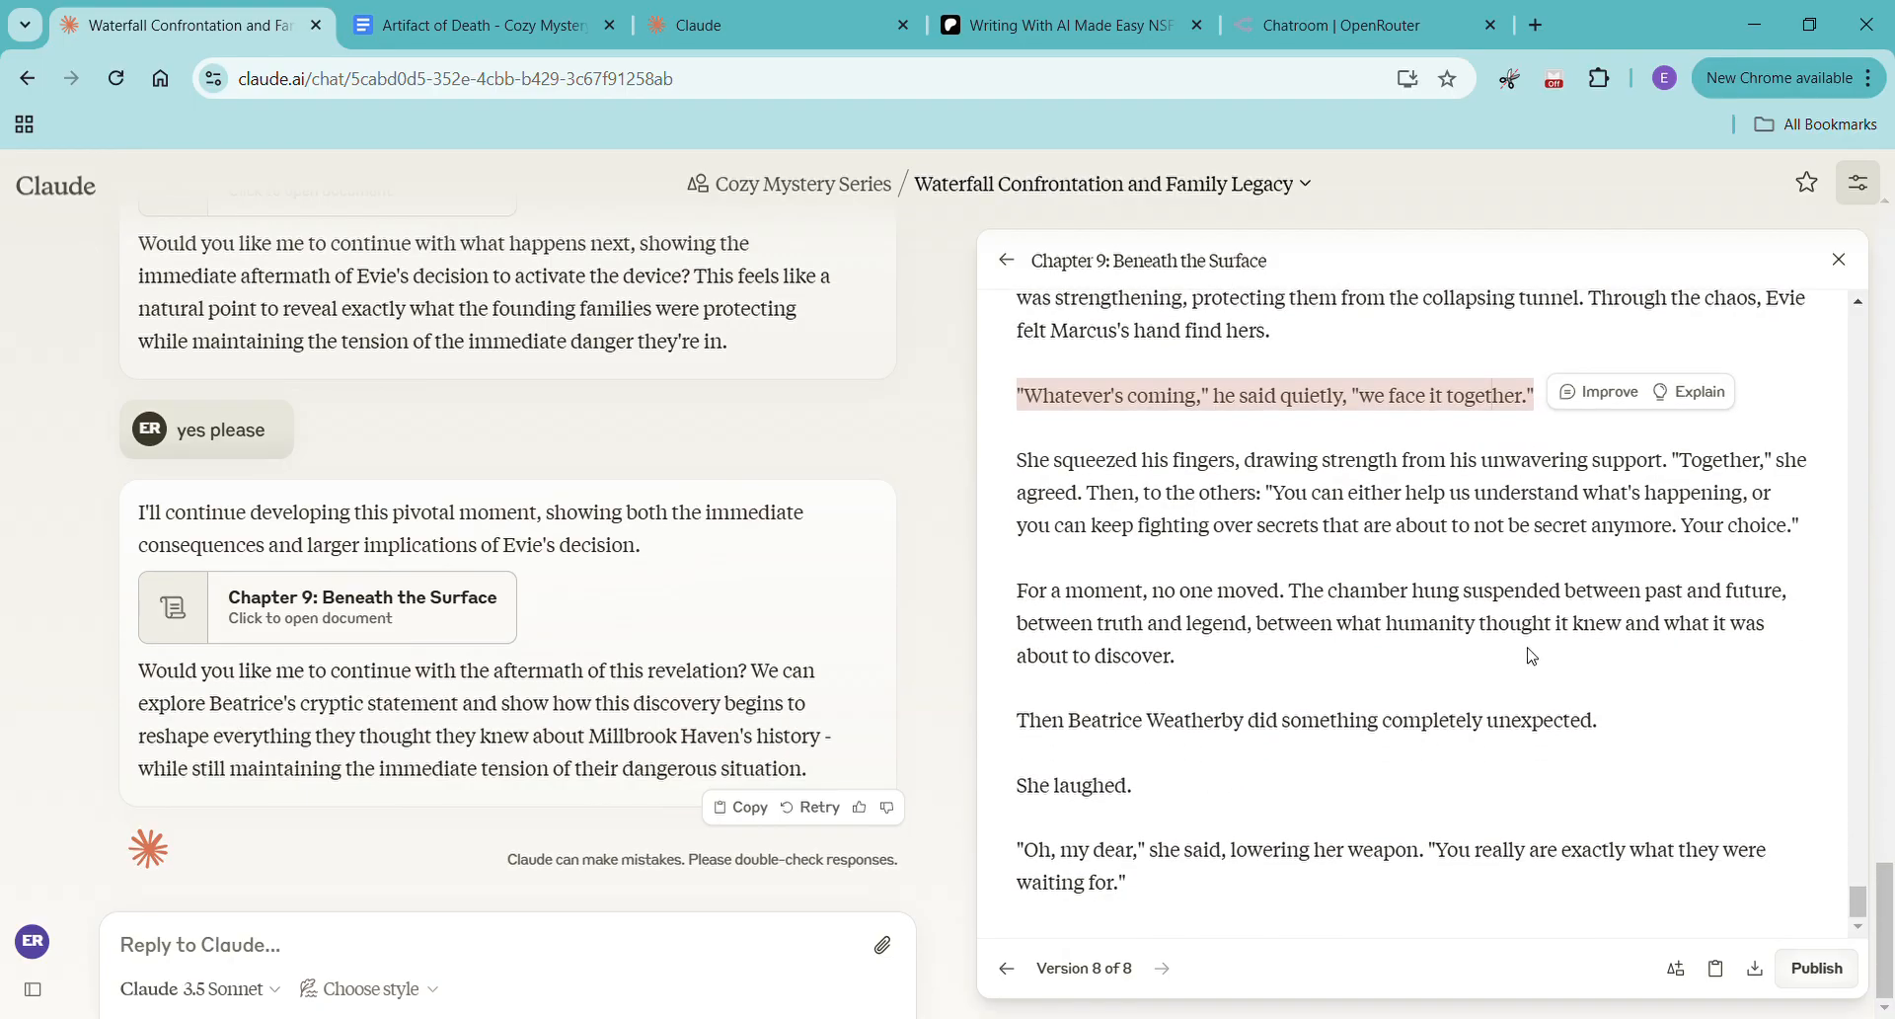
{"action": "left_click", "coordinate": [1532, 655]}
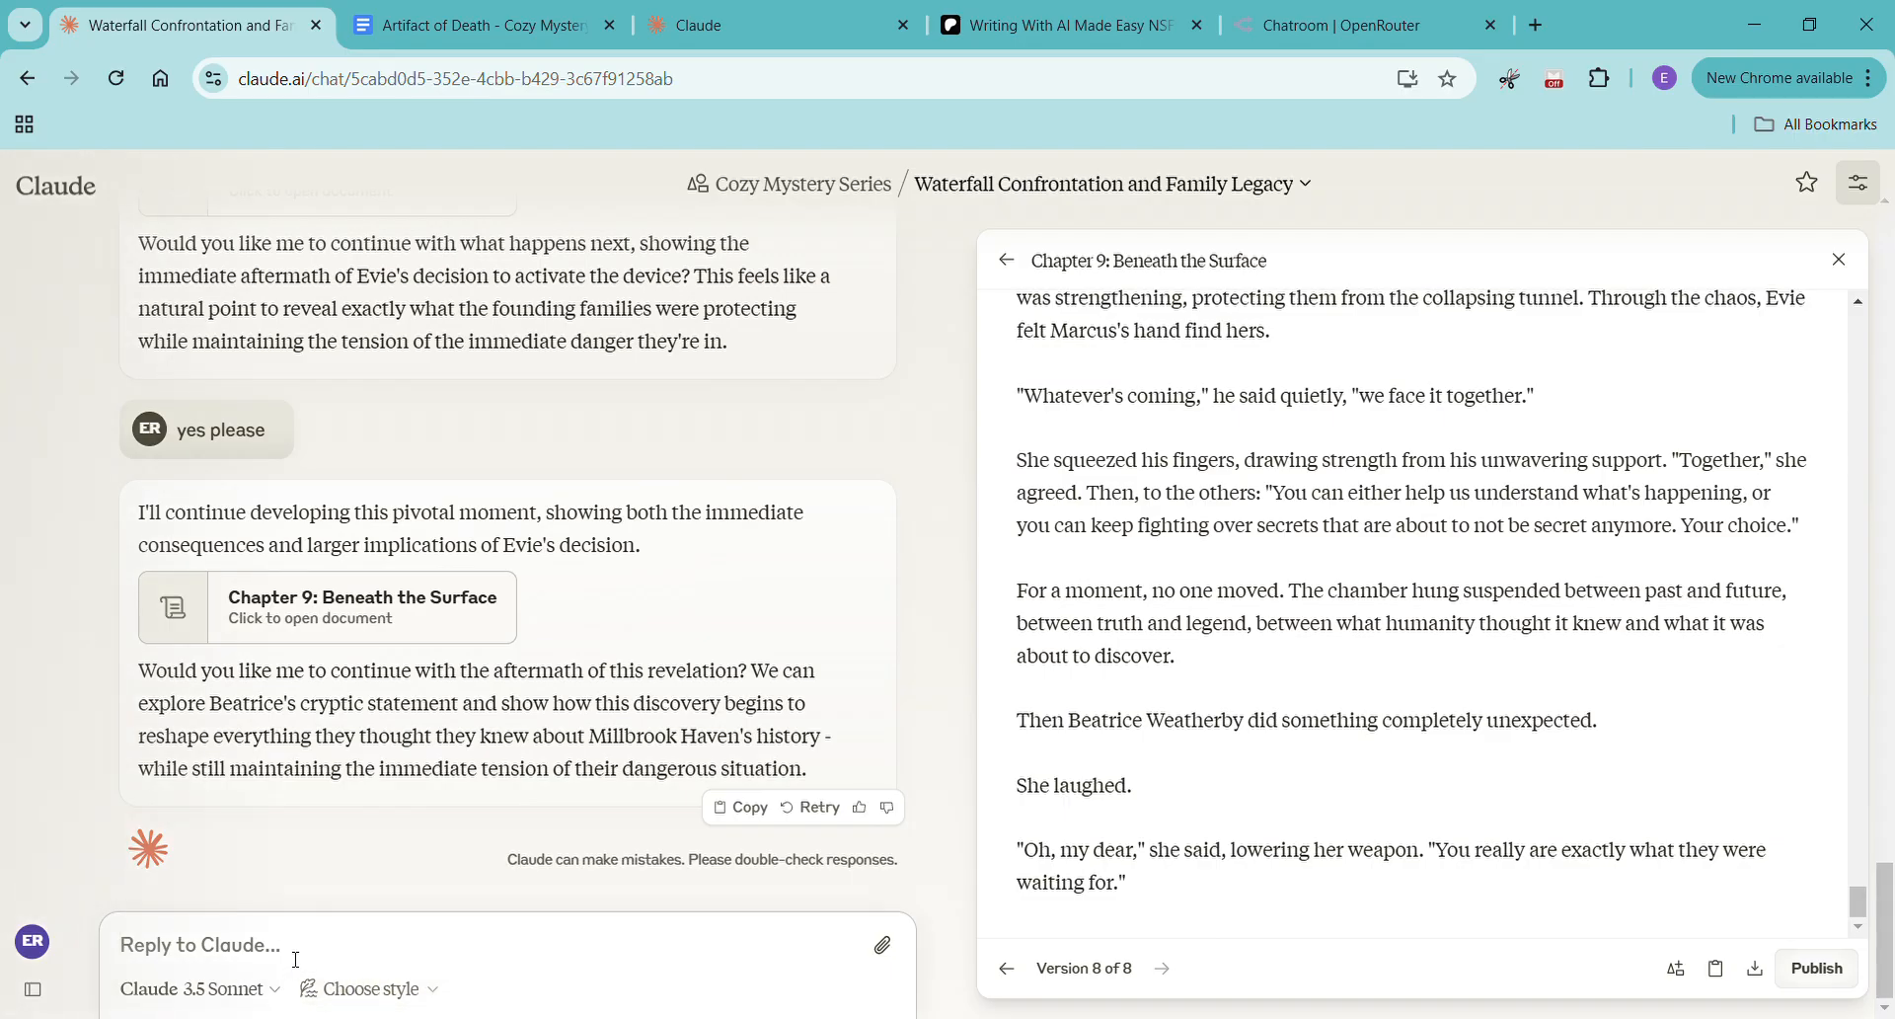
{"action": "scroll", "coordinate": [1491, 750], "scroll_direction": "up", "scroll_amount": 10}
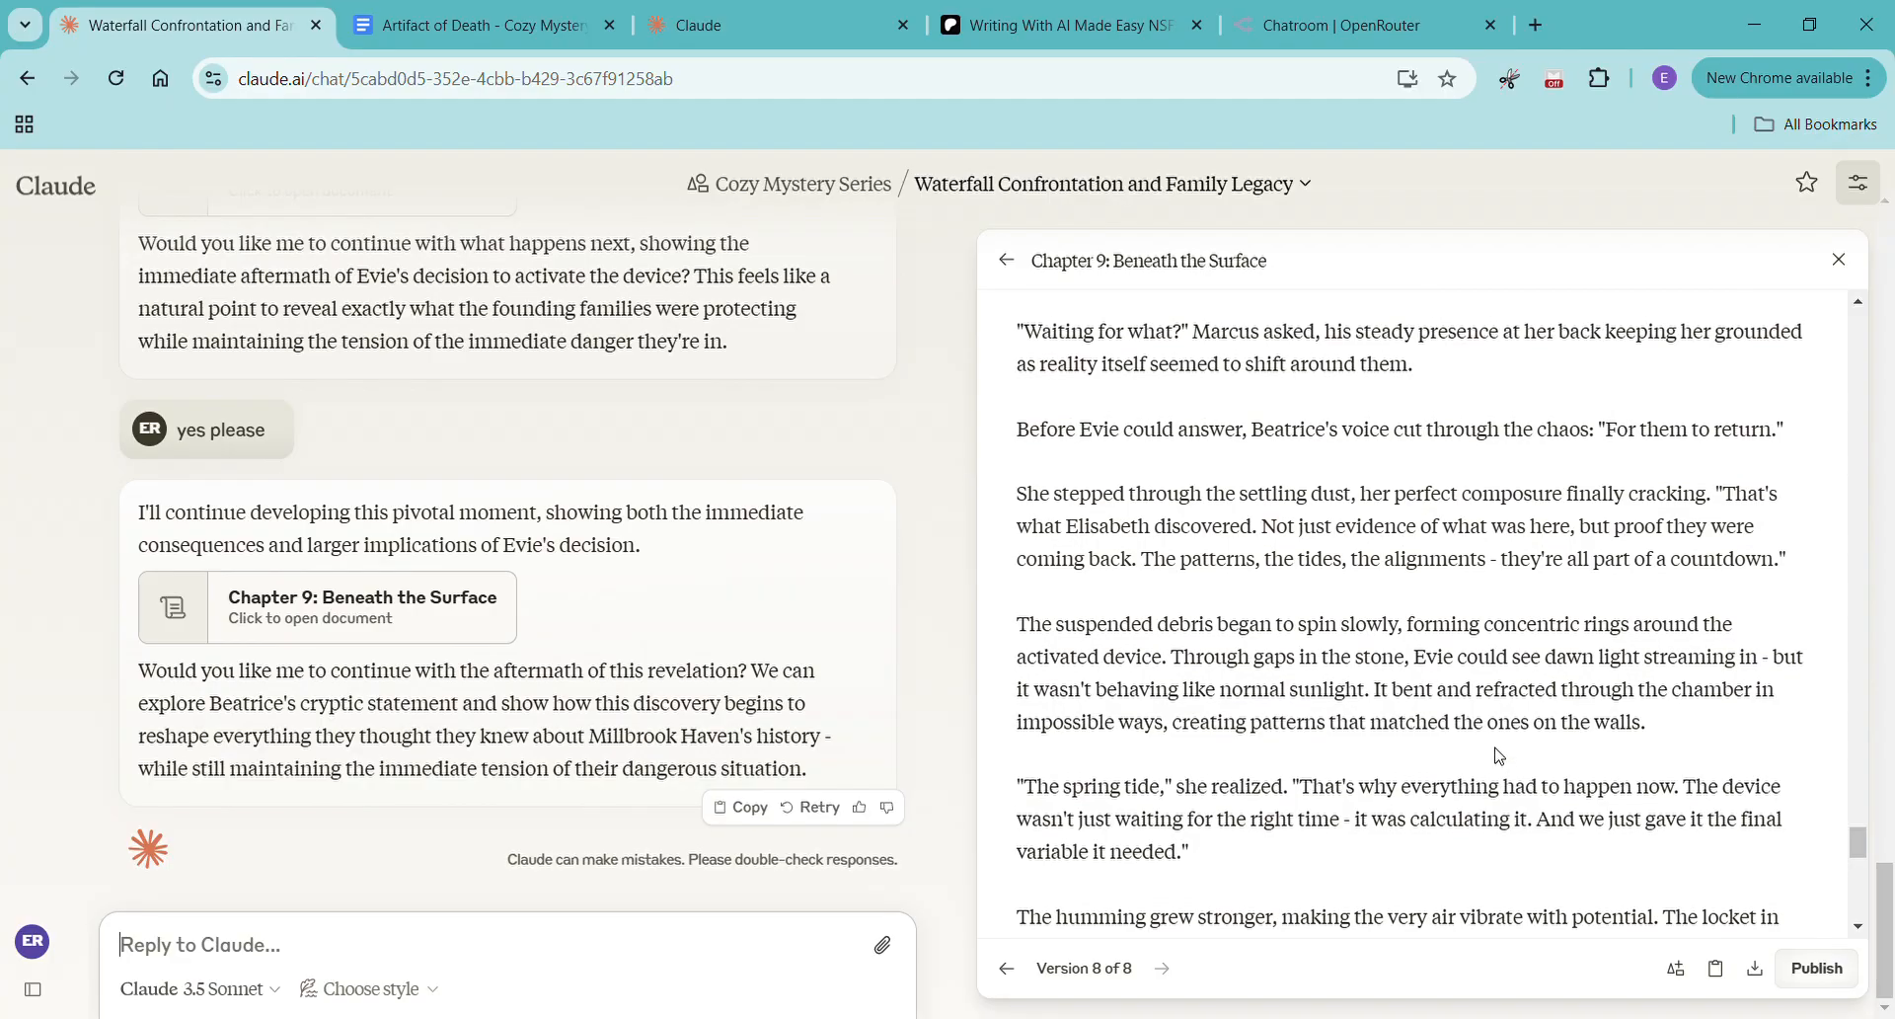
{"action": "scroll", "coordinate": [1495, 770], "scroll_direction": "down", "scroll_amount": 10}
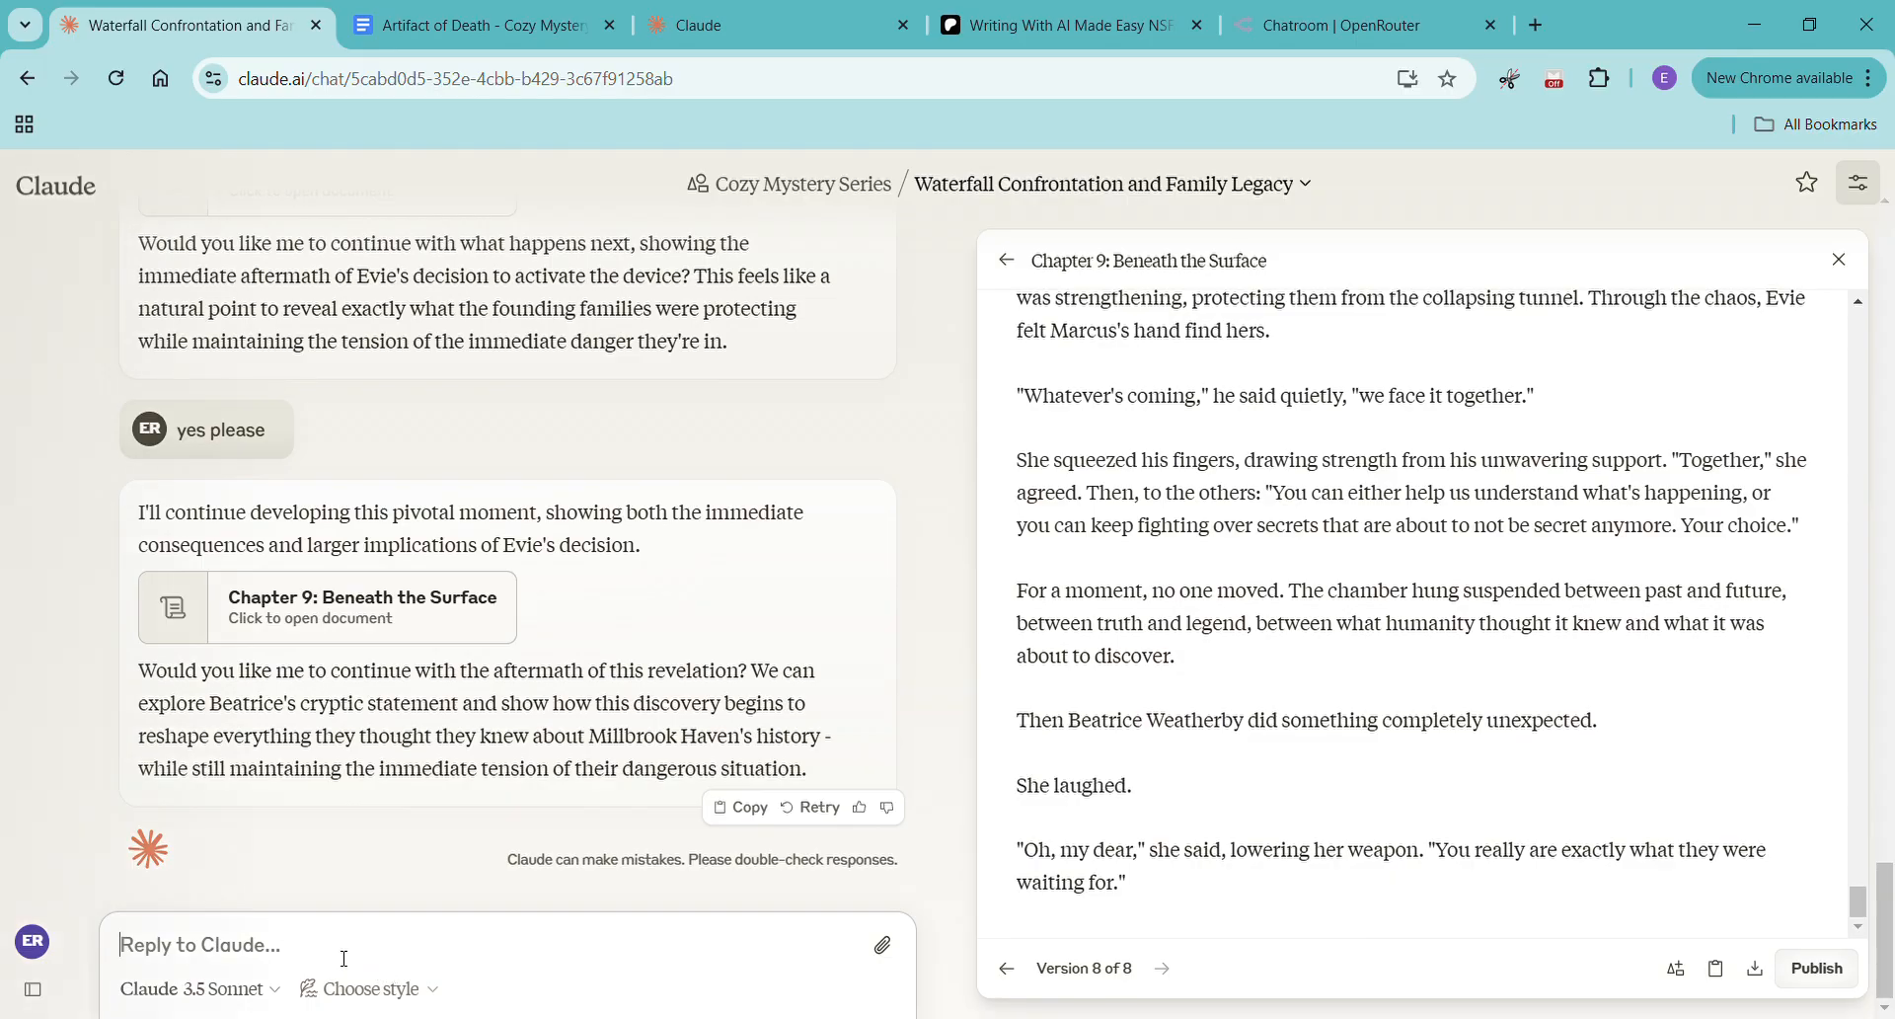
Ask Claude "how does this chapter compare to the original outline for book 1?"
{"action": "type", "text": "how does this chapter co"}
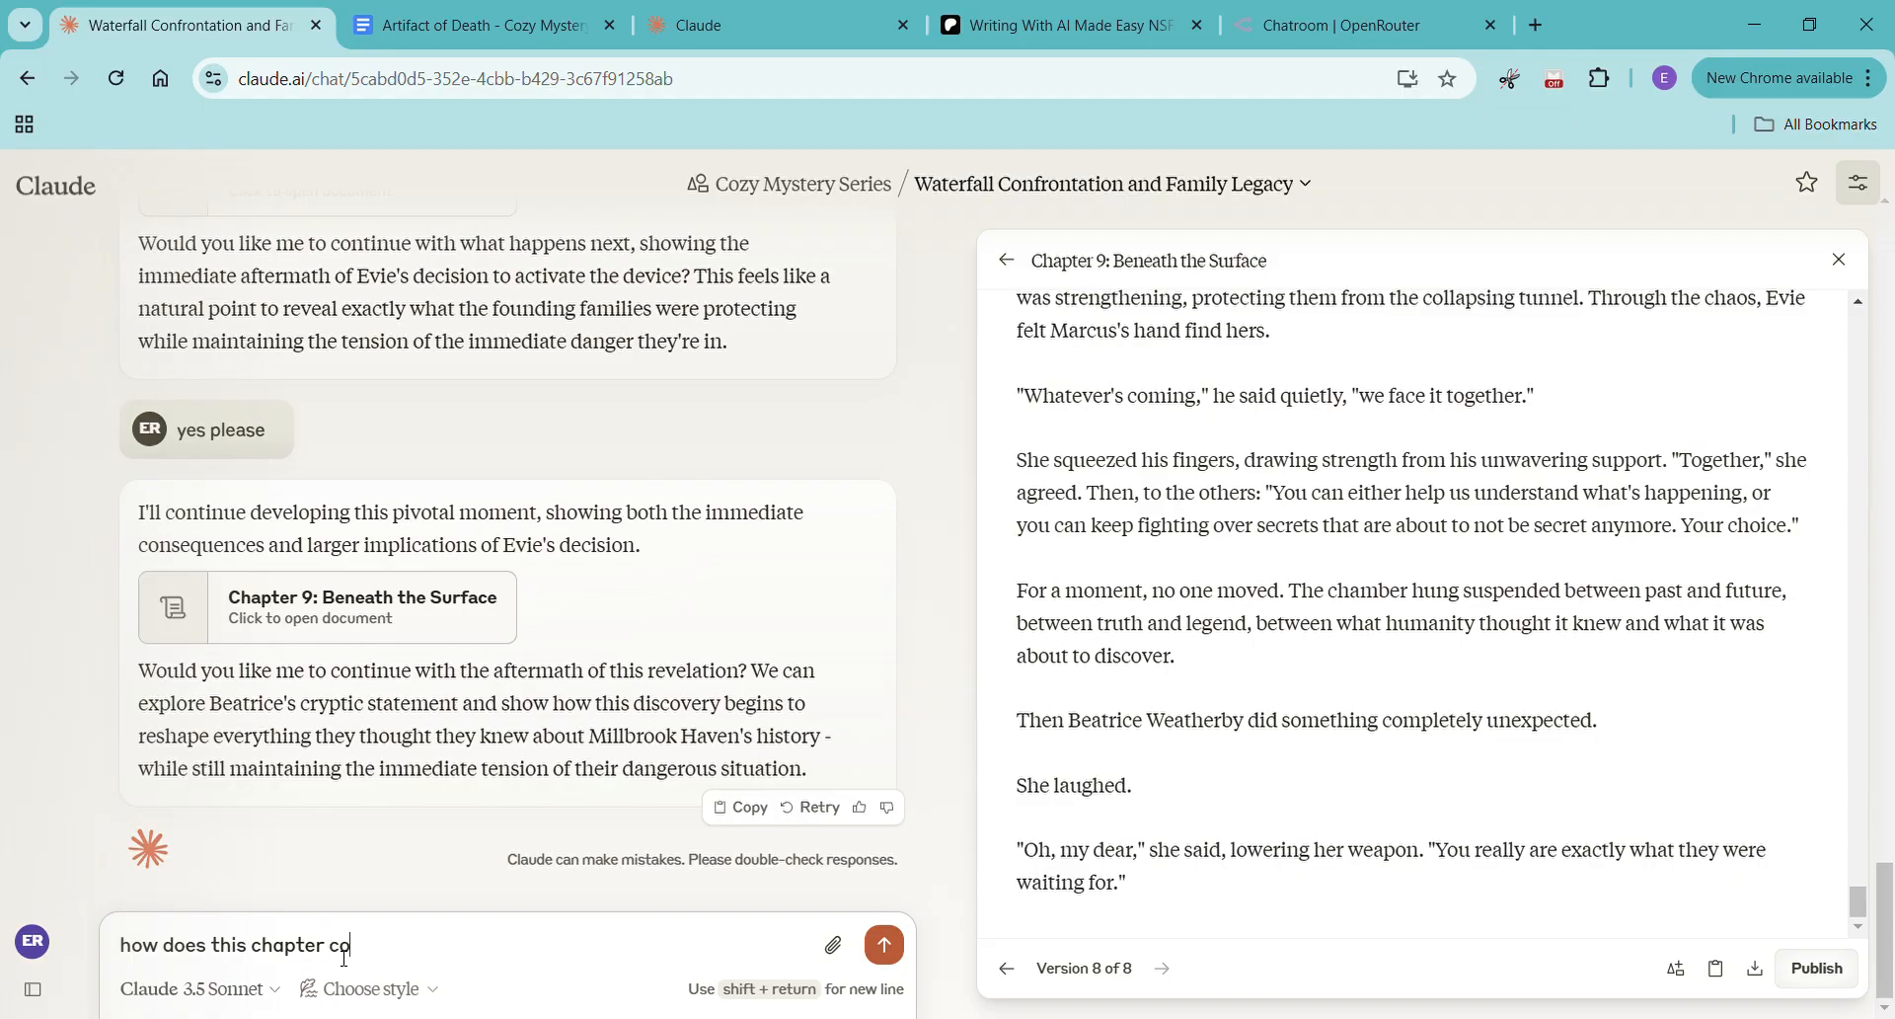
{"action": "type", "text": "mpare to the original outline for book 1?"}
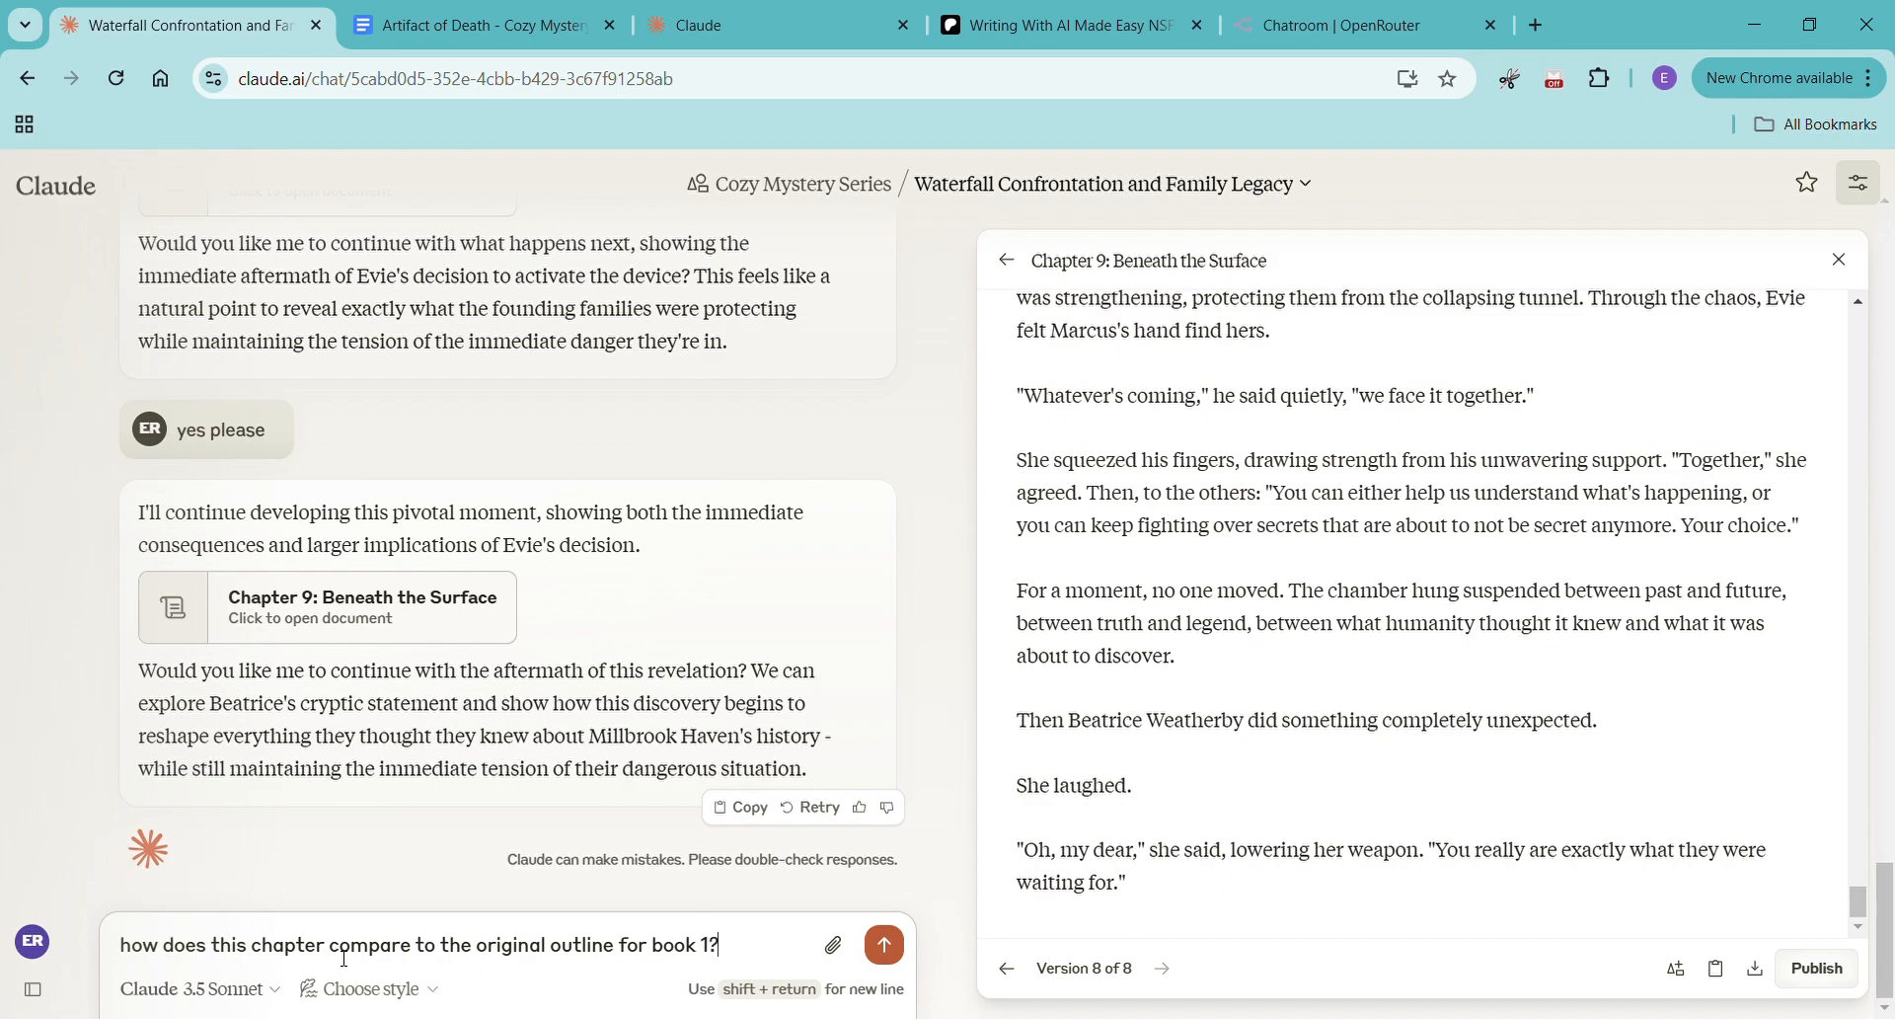
{"action": "key", "text": "Return"}
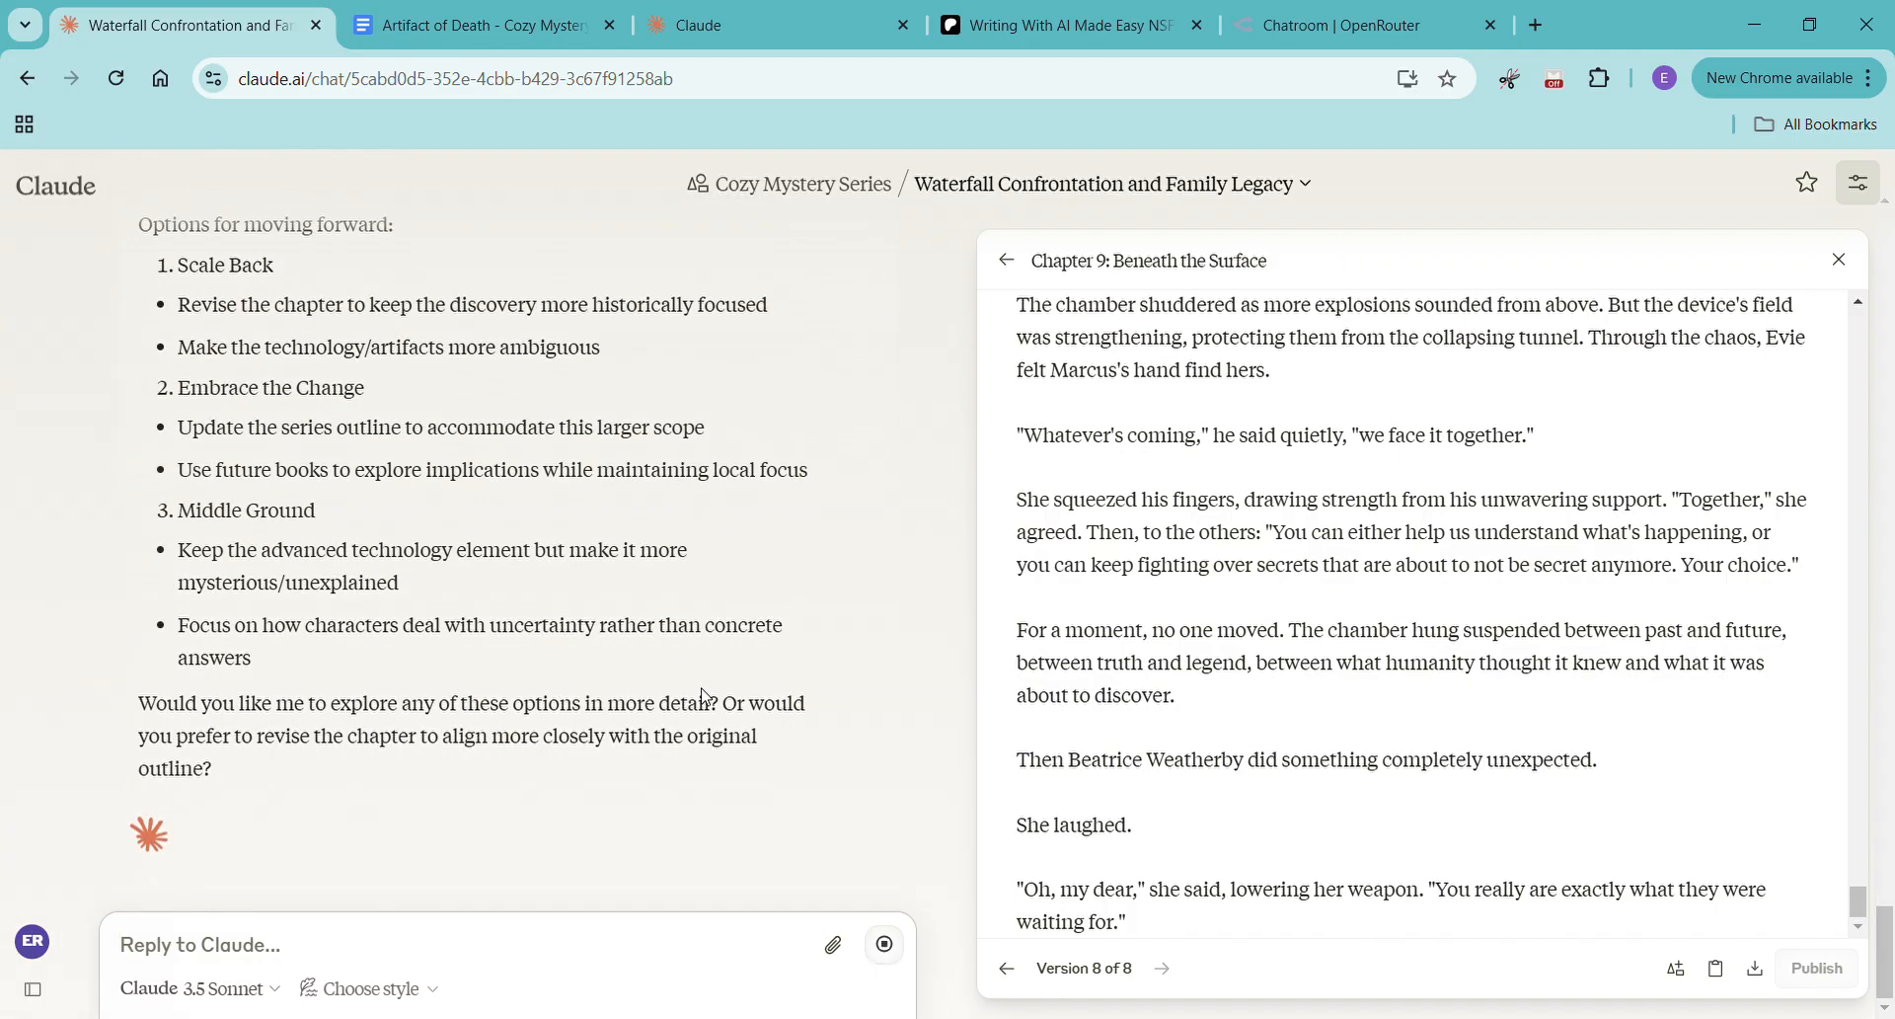
Read Claude's comparison of Chapter 9 with the original outline, including the key differences and the considerations it raises
{"action": "scroll", "coordinate": [705, 696], "scroll_direction": "up", "scroll_amount": 8}
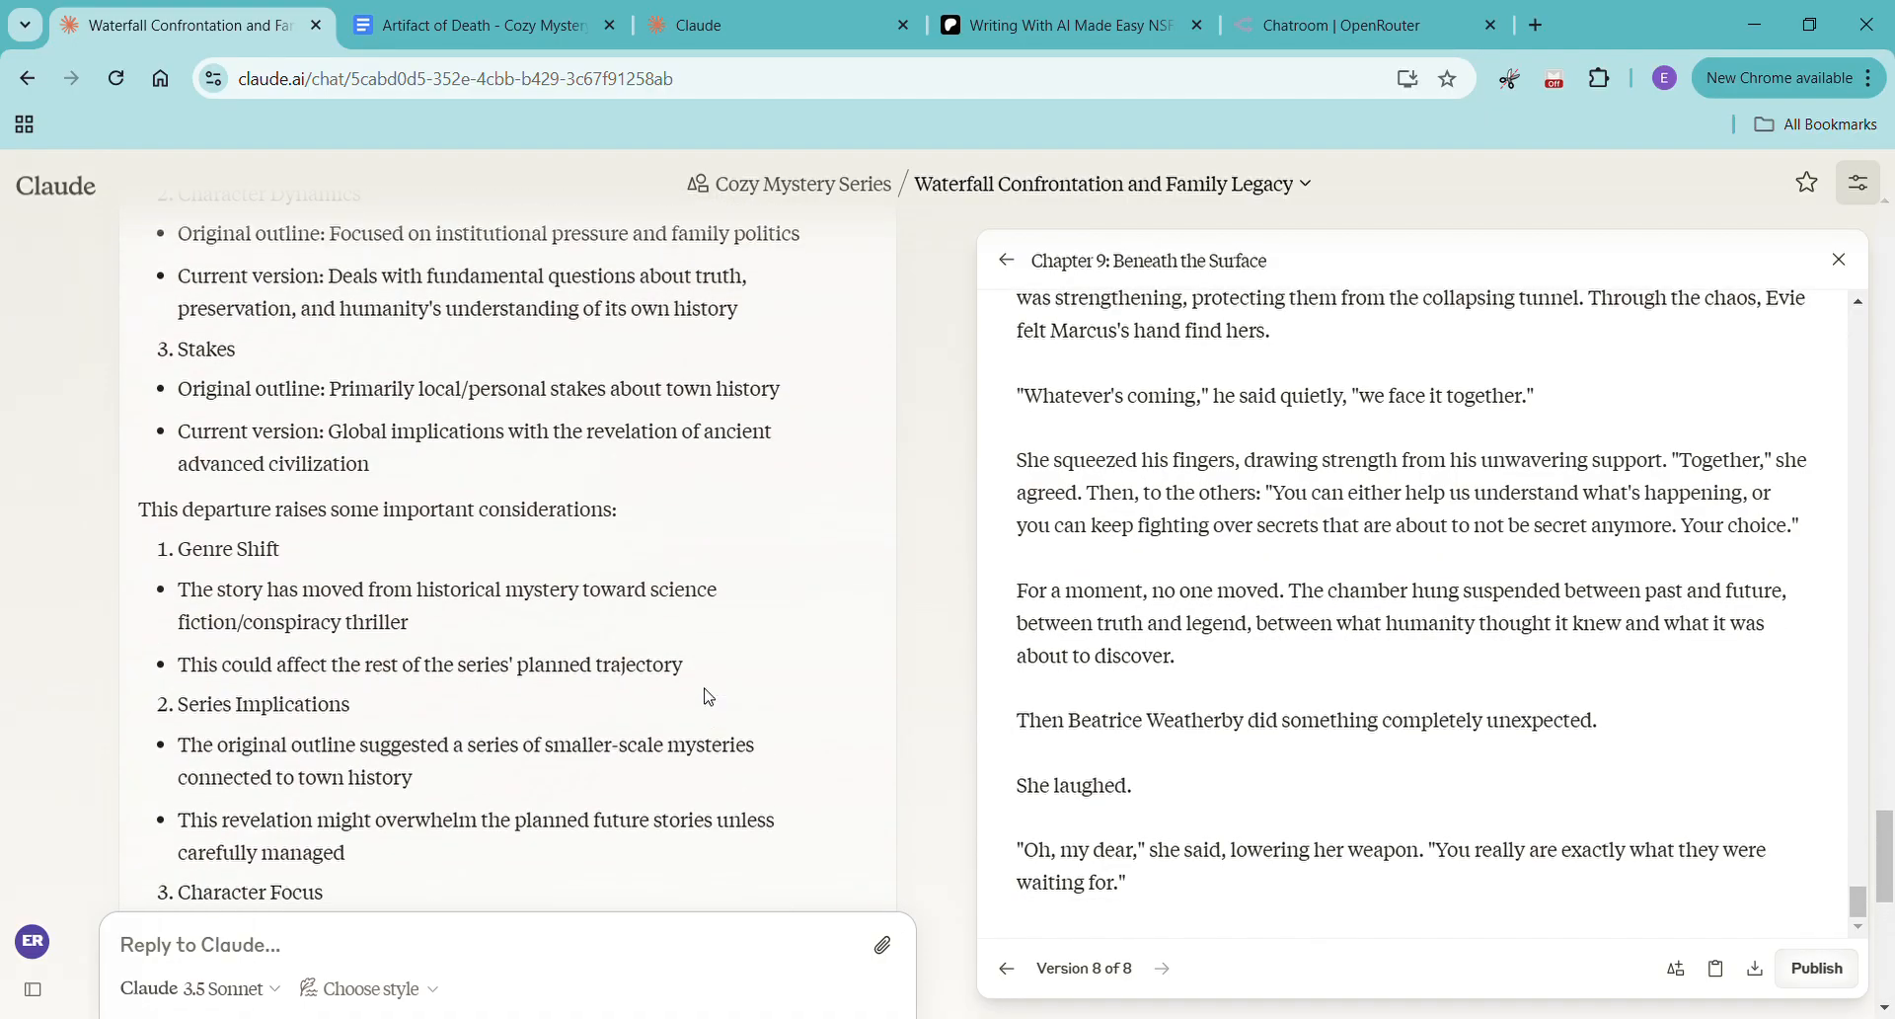
{"action": "scroll", "coordinate": [705, 696], "scroll_direction": "up", "scroll_amount": 4}
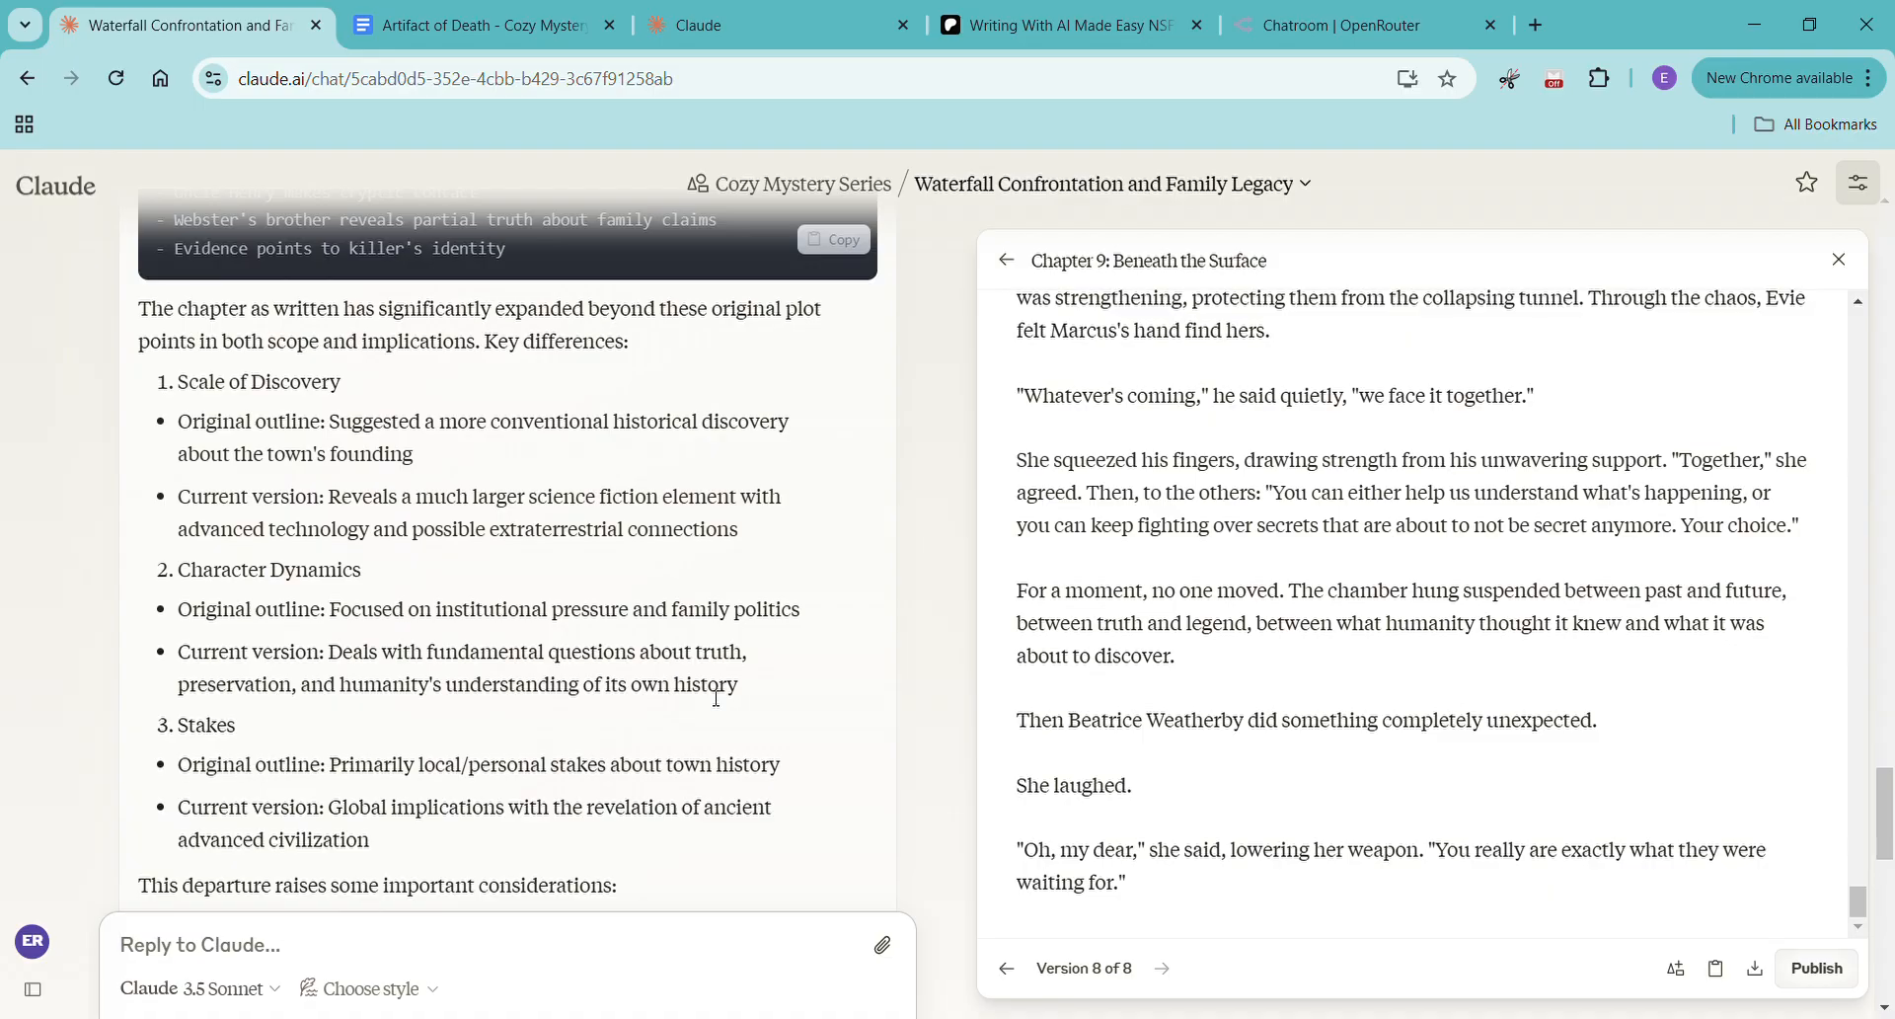
{"action": "scroll", "coordinate": [716, 698], "scroll_direction": "up", "scroll_amount": 2}
{"action": "scroll", "coordinate": [711, 696], "scroll_direction": "down", "scroll_amount": 5}
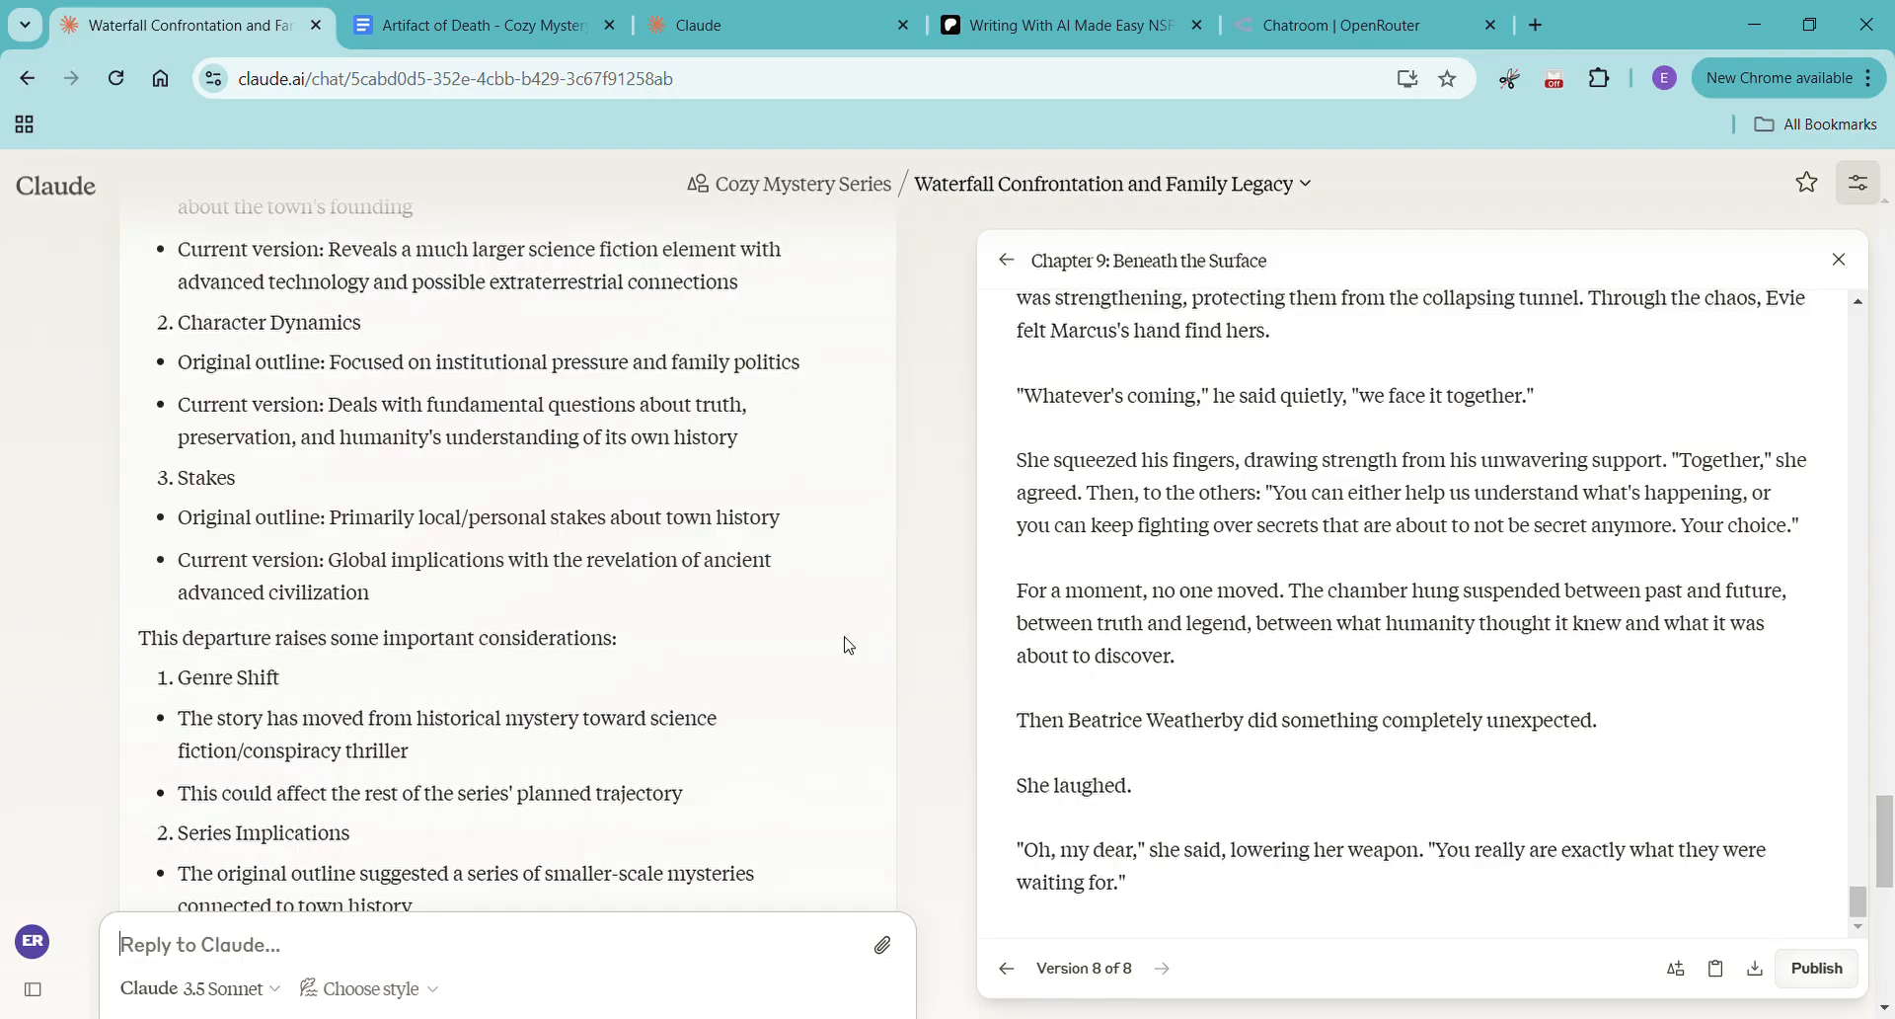
{"action": "scroll", "coordinate": [848, 645], "scroll_direction": "down", "scroll_amount": 1}
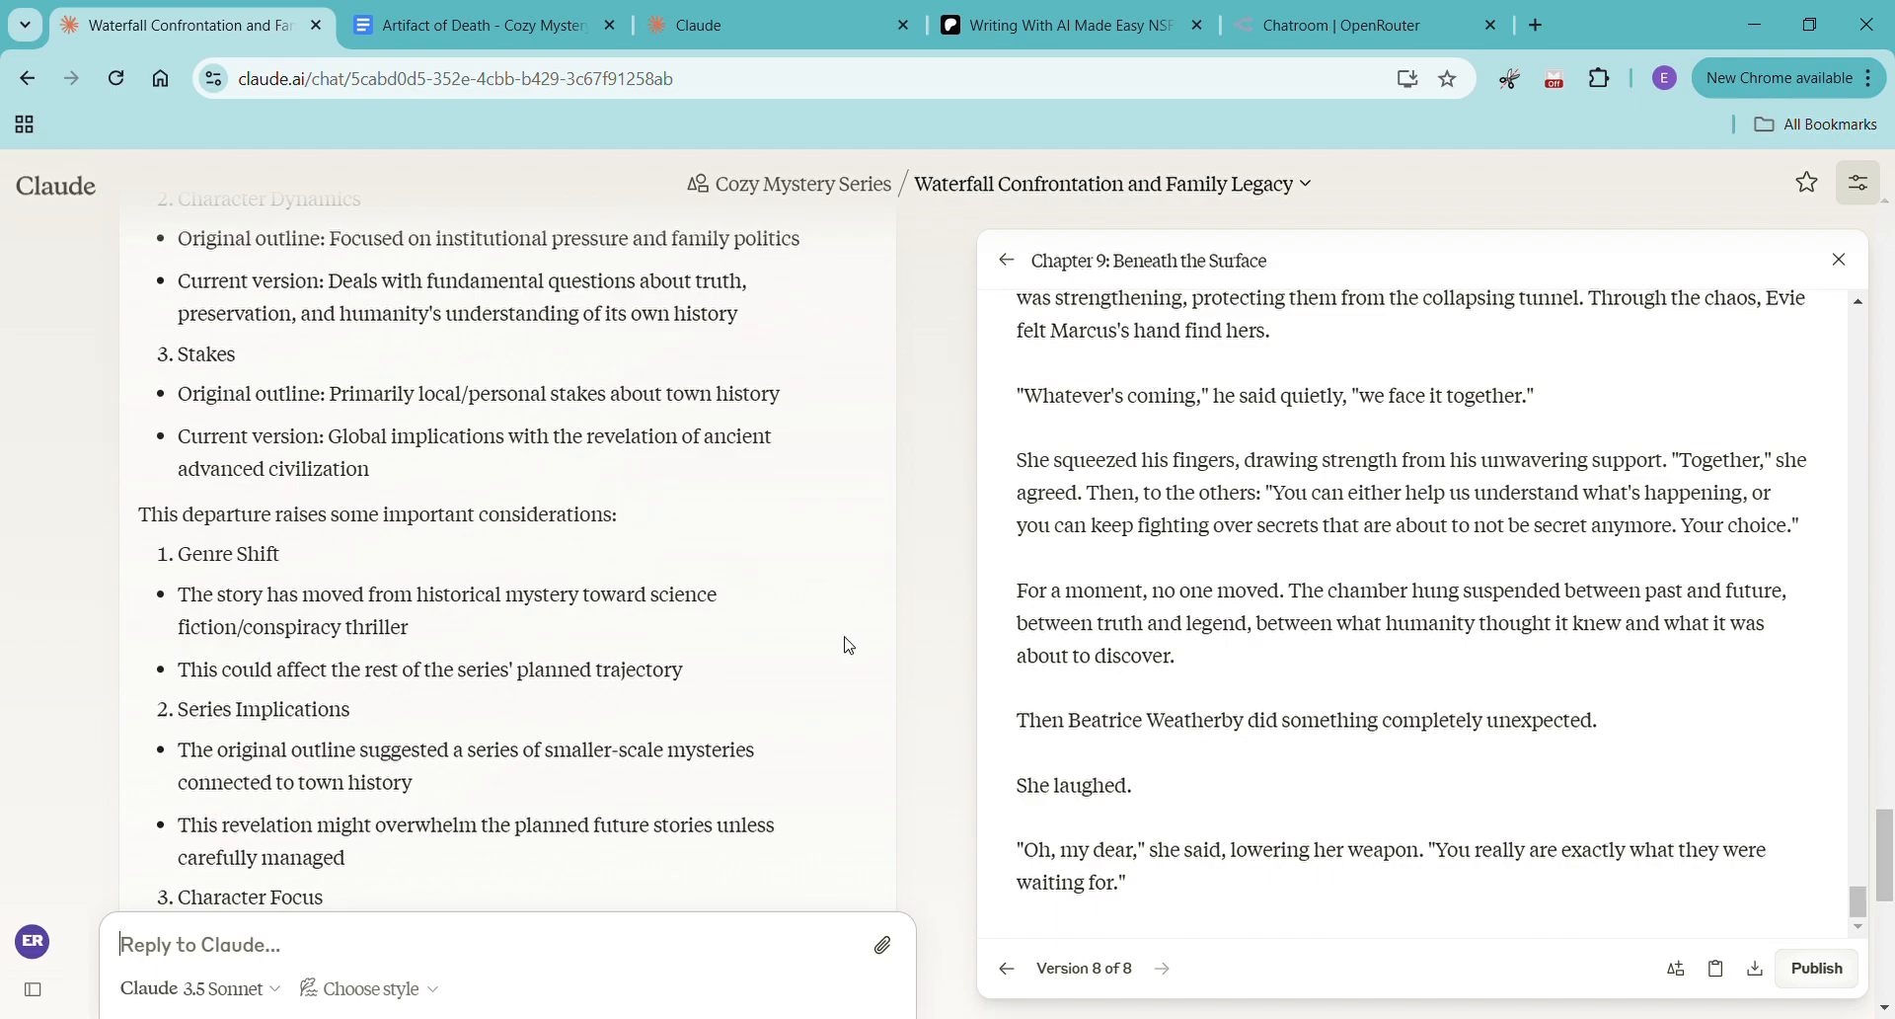
{"action": "scroll", "coordinate": [848, 645], "scroll_direction": "down", "scroll_amount": 1}
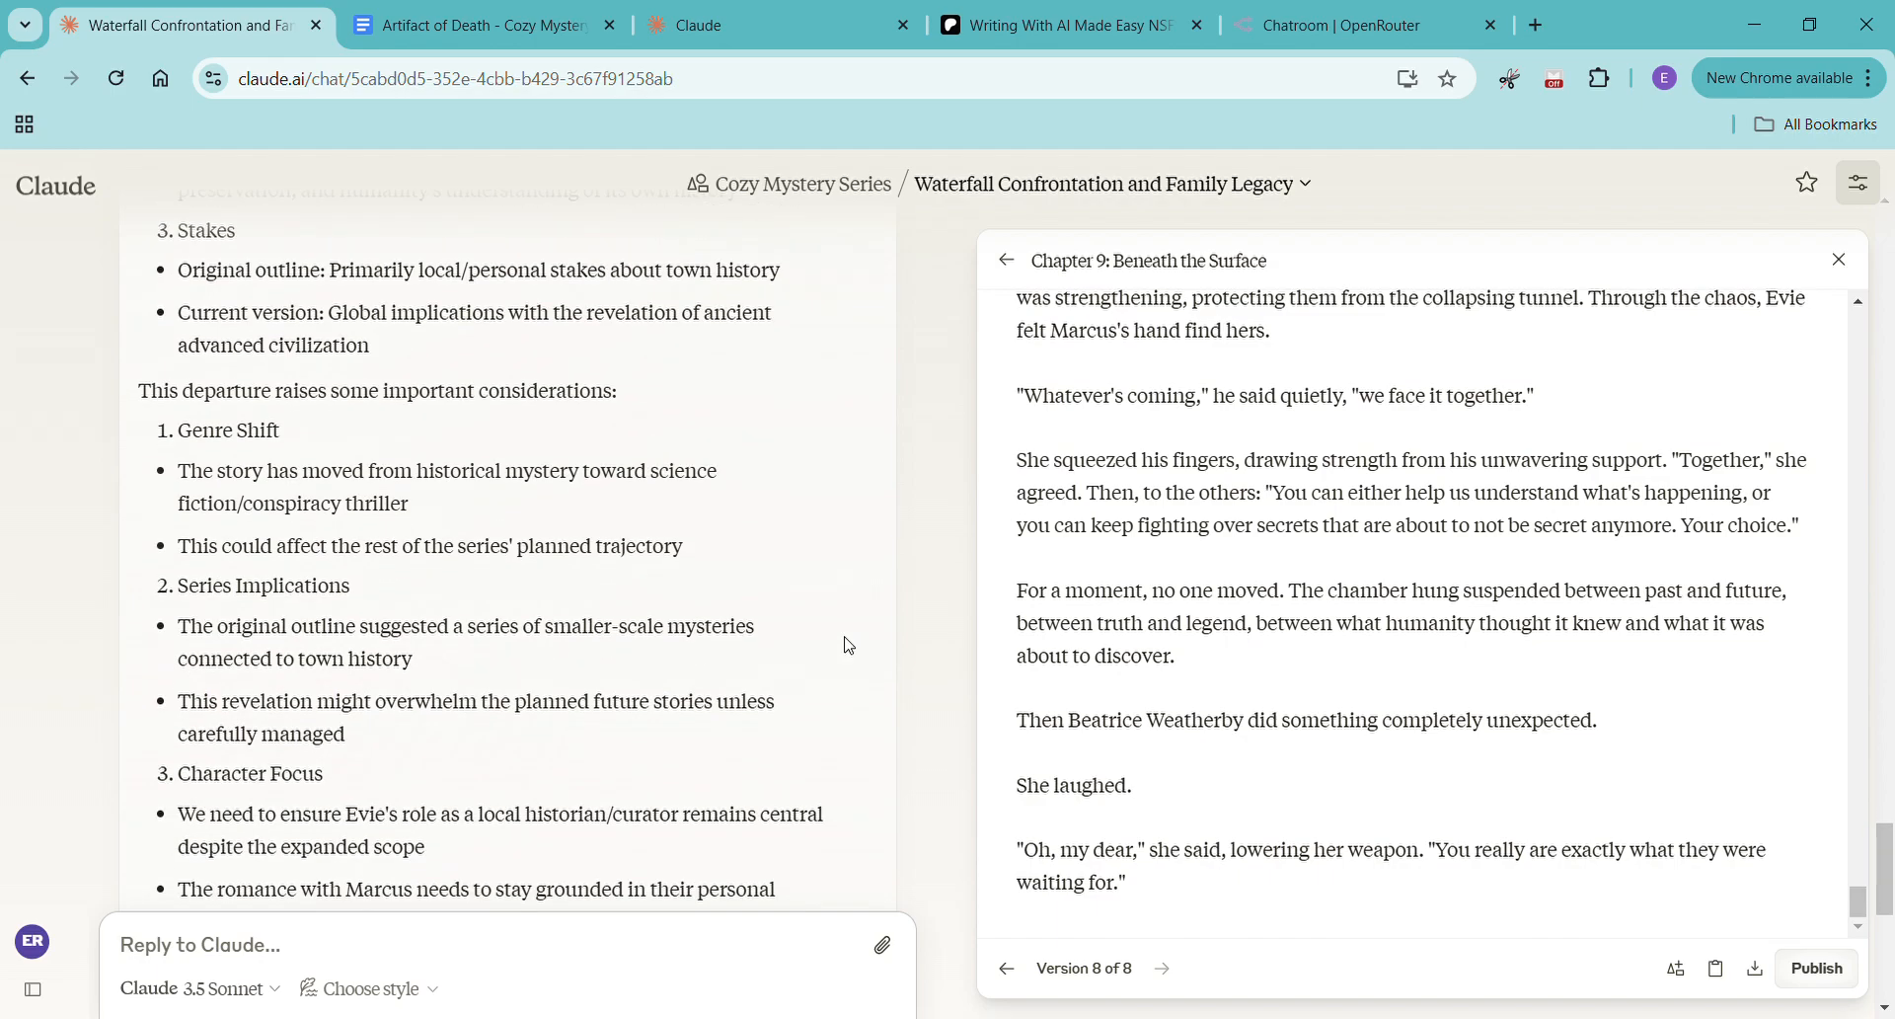
{"action": "scroll", "coordinate": [848, 646], "scroll_direction": "up", "scroll_amount": 5}
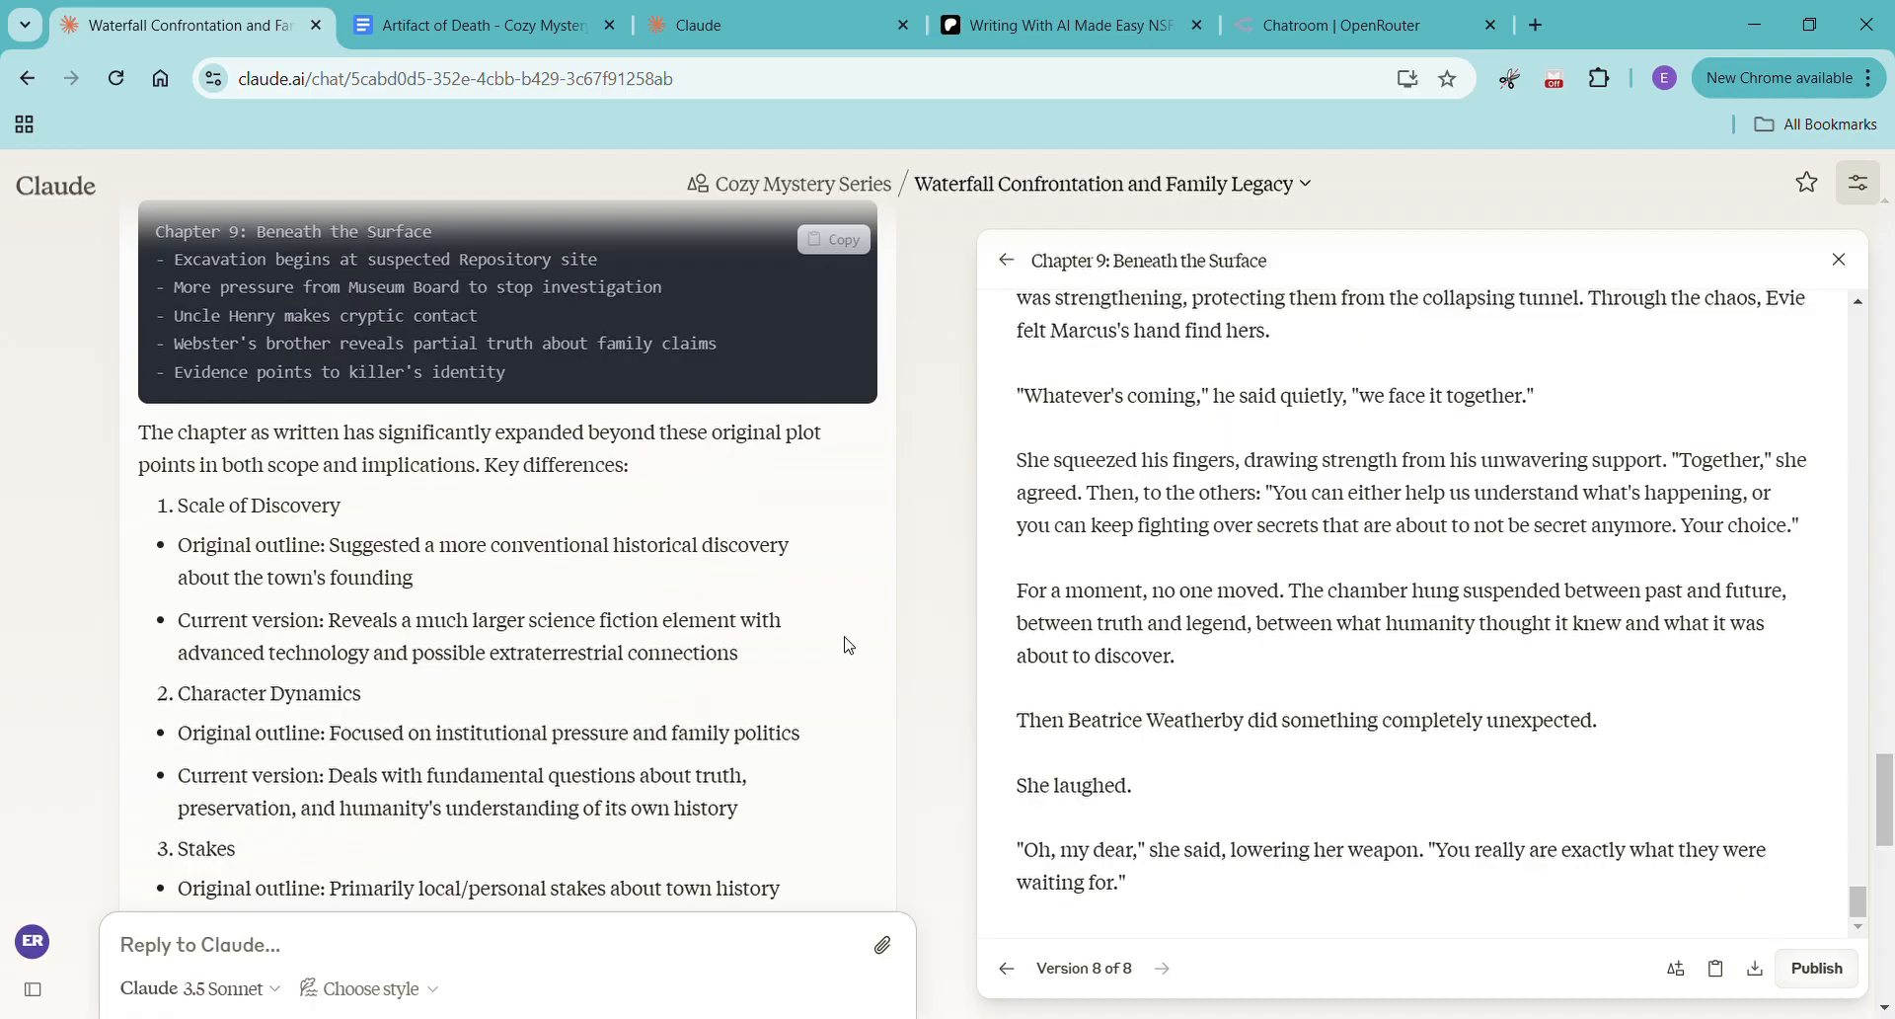
{"action": "scroll", "coordinate": [848, 645], "scroll_direction": "up", "scroll_amount": 5}
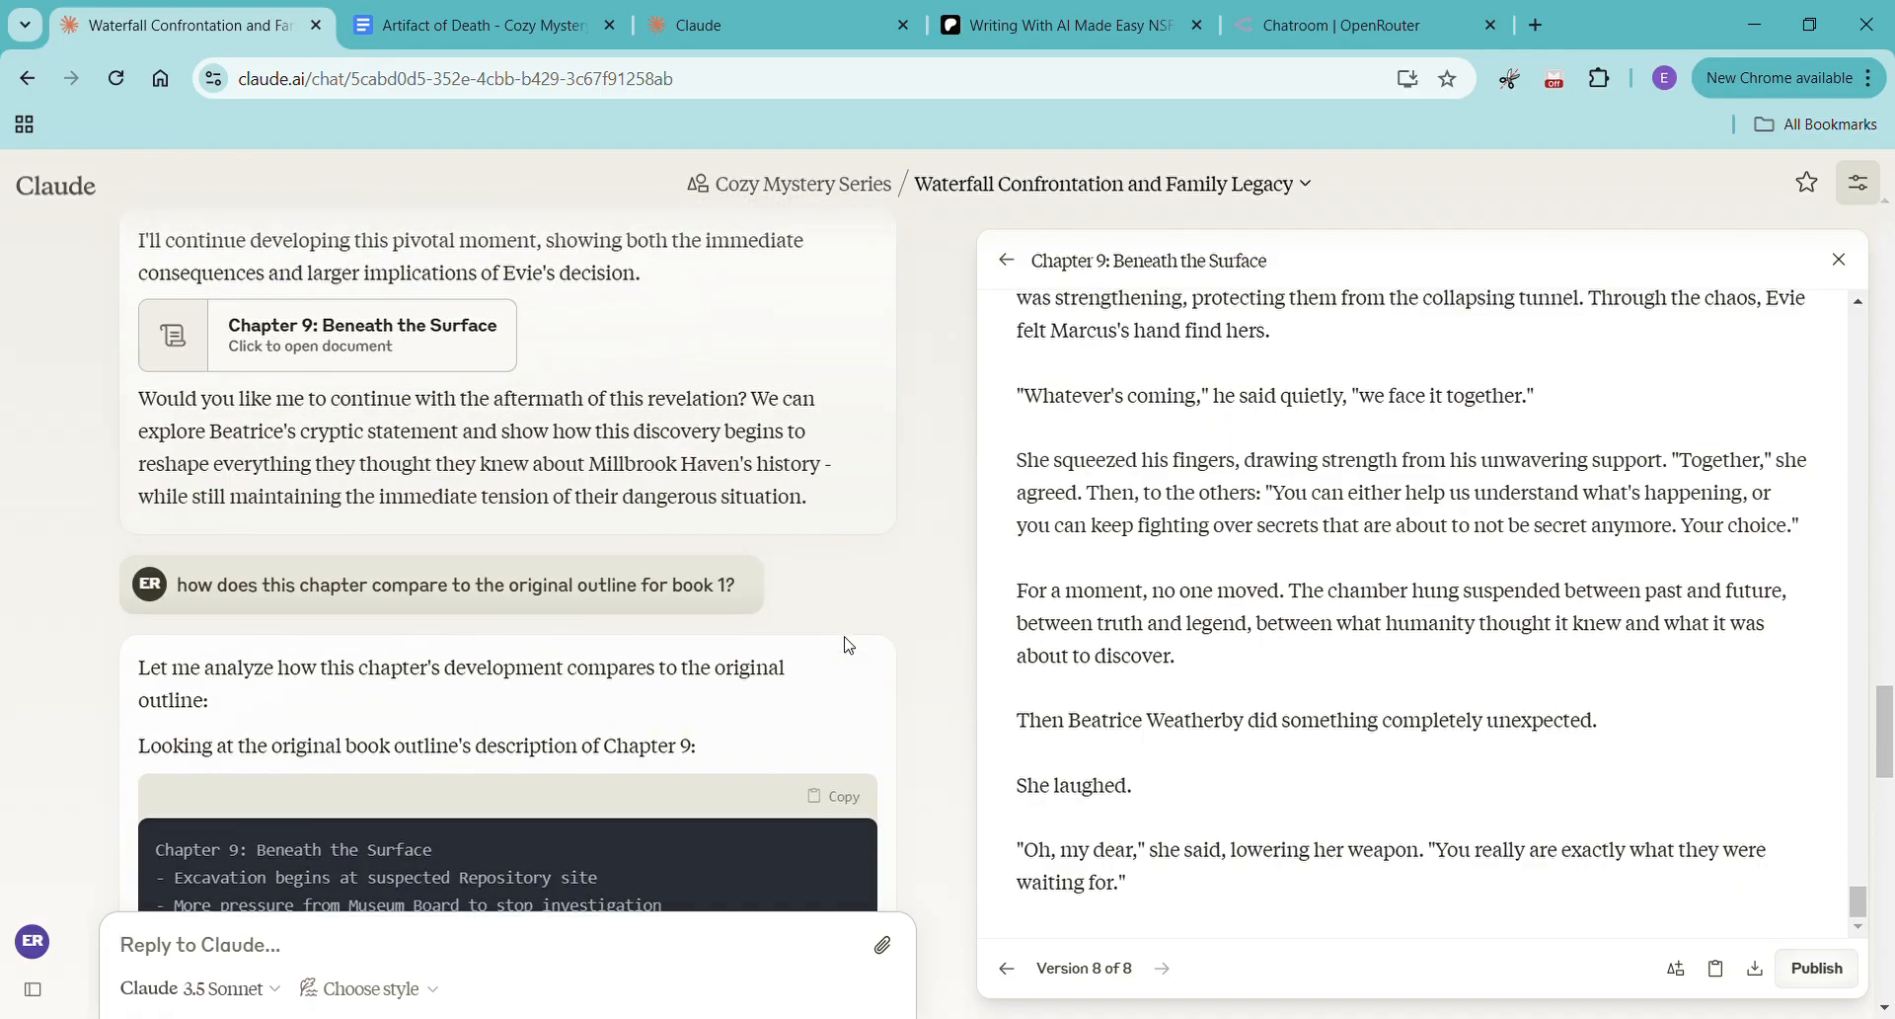
{"action": "scroll", "coordinate": [848, 645], "scroll_direction": "down", "scroll_amount": 3}
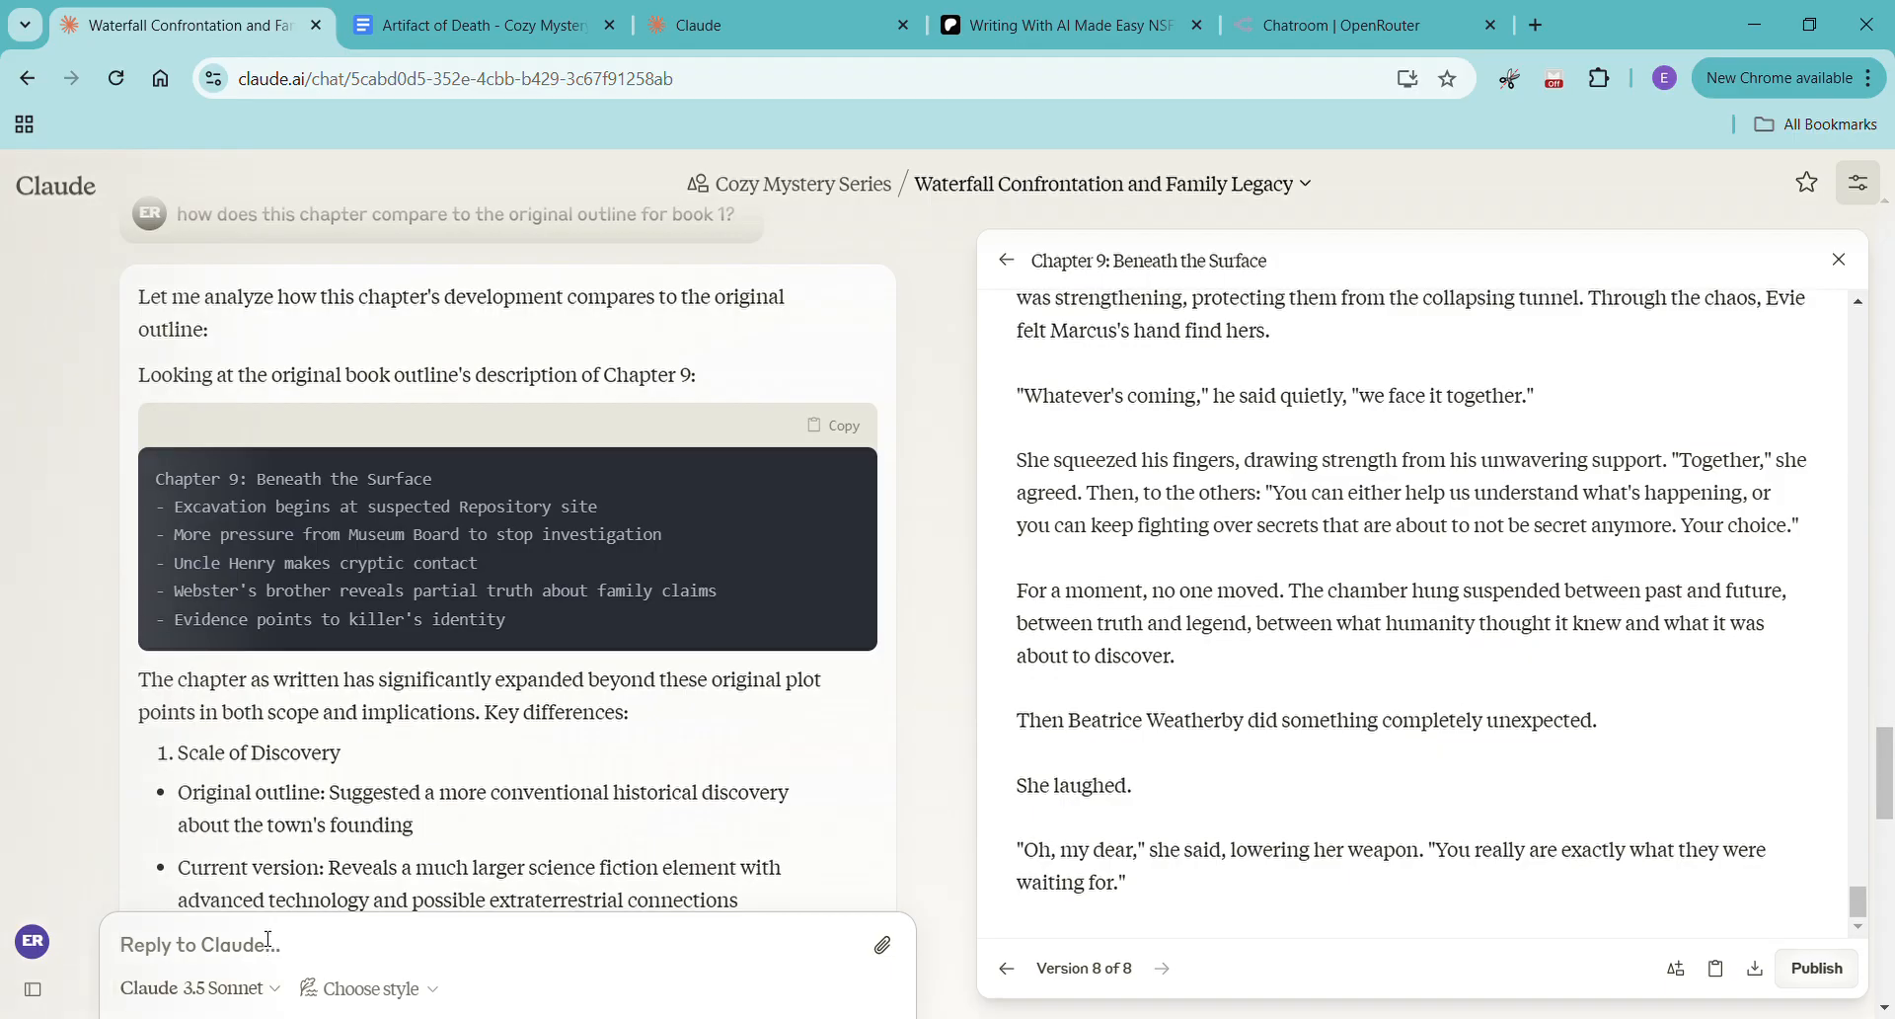
Send Claude the request "let's revise and go back to the cozy mystery genre please."
{"action": "left_click", "coordinate": [269, 938]}
{"action": "type", "text": "let's"}
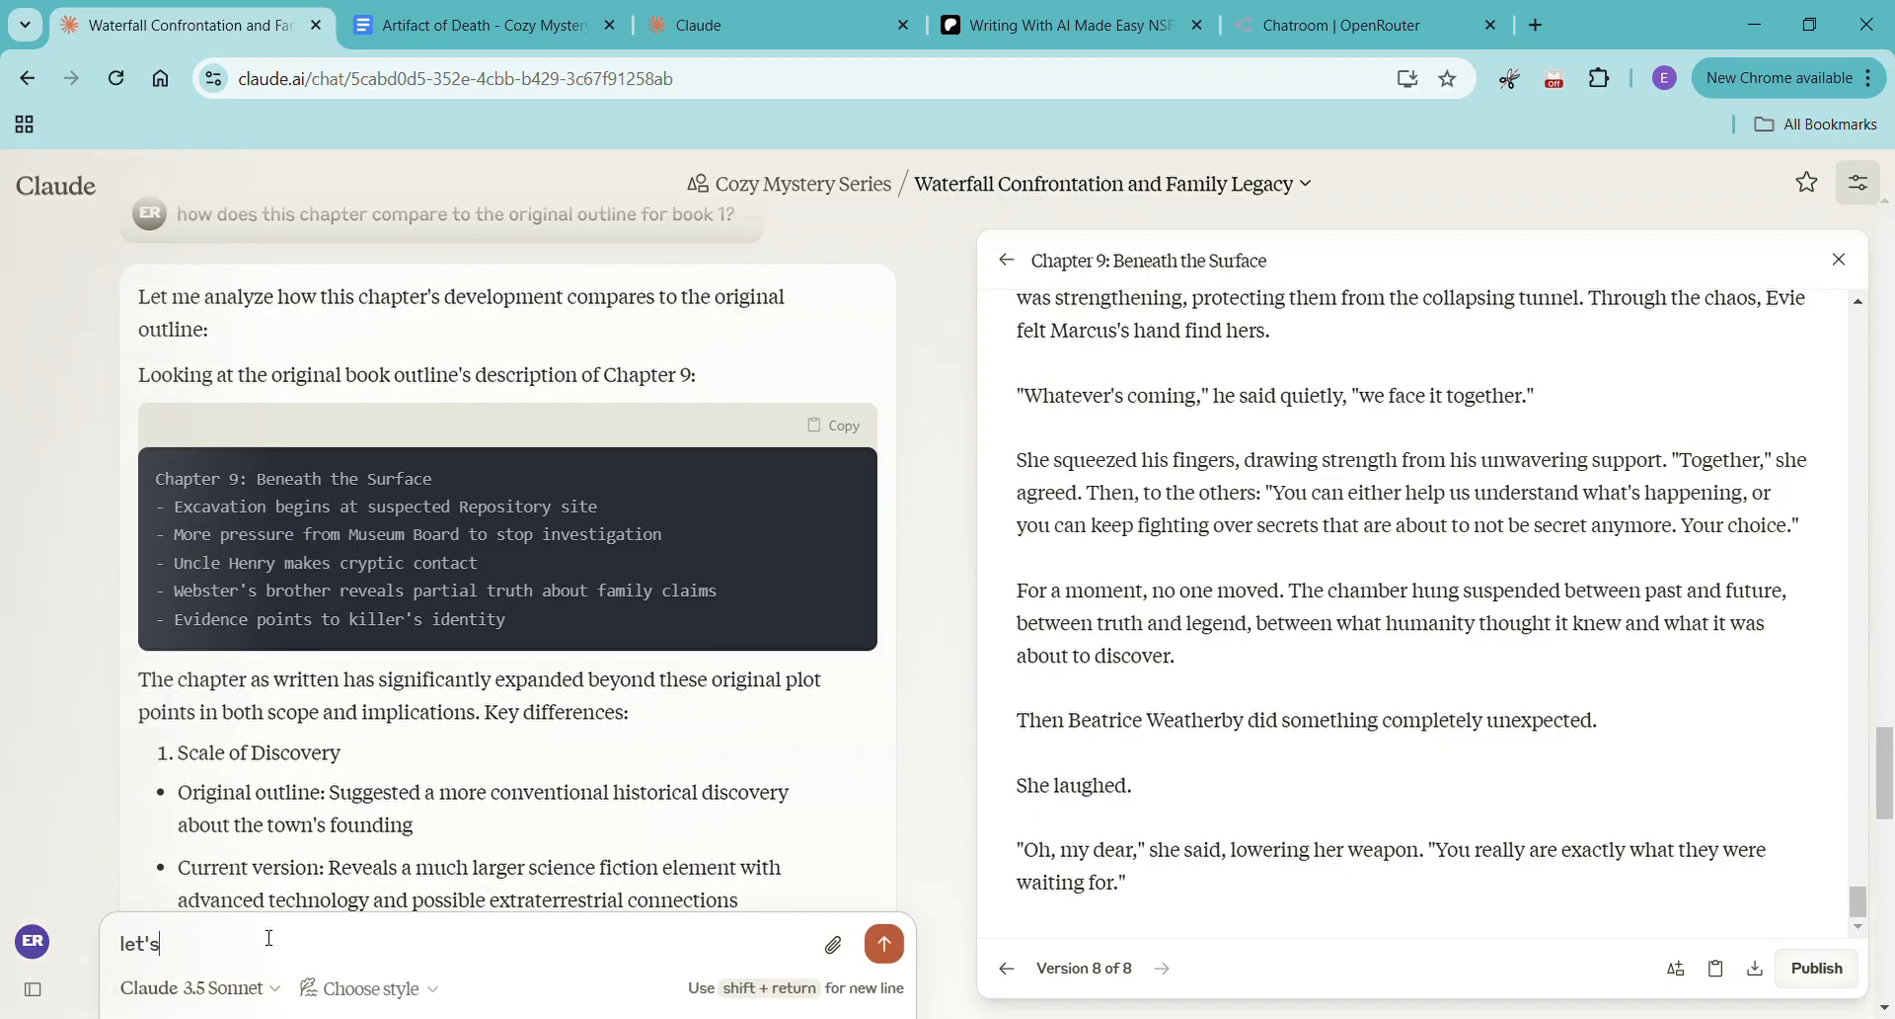
{"action": "type", "text": " revise and go back to the "}
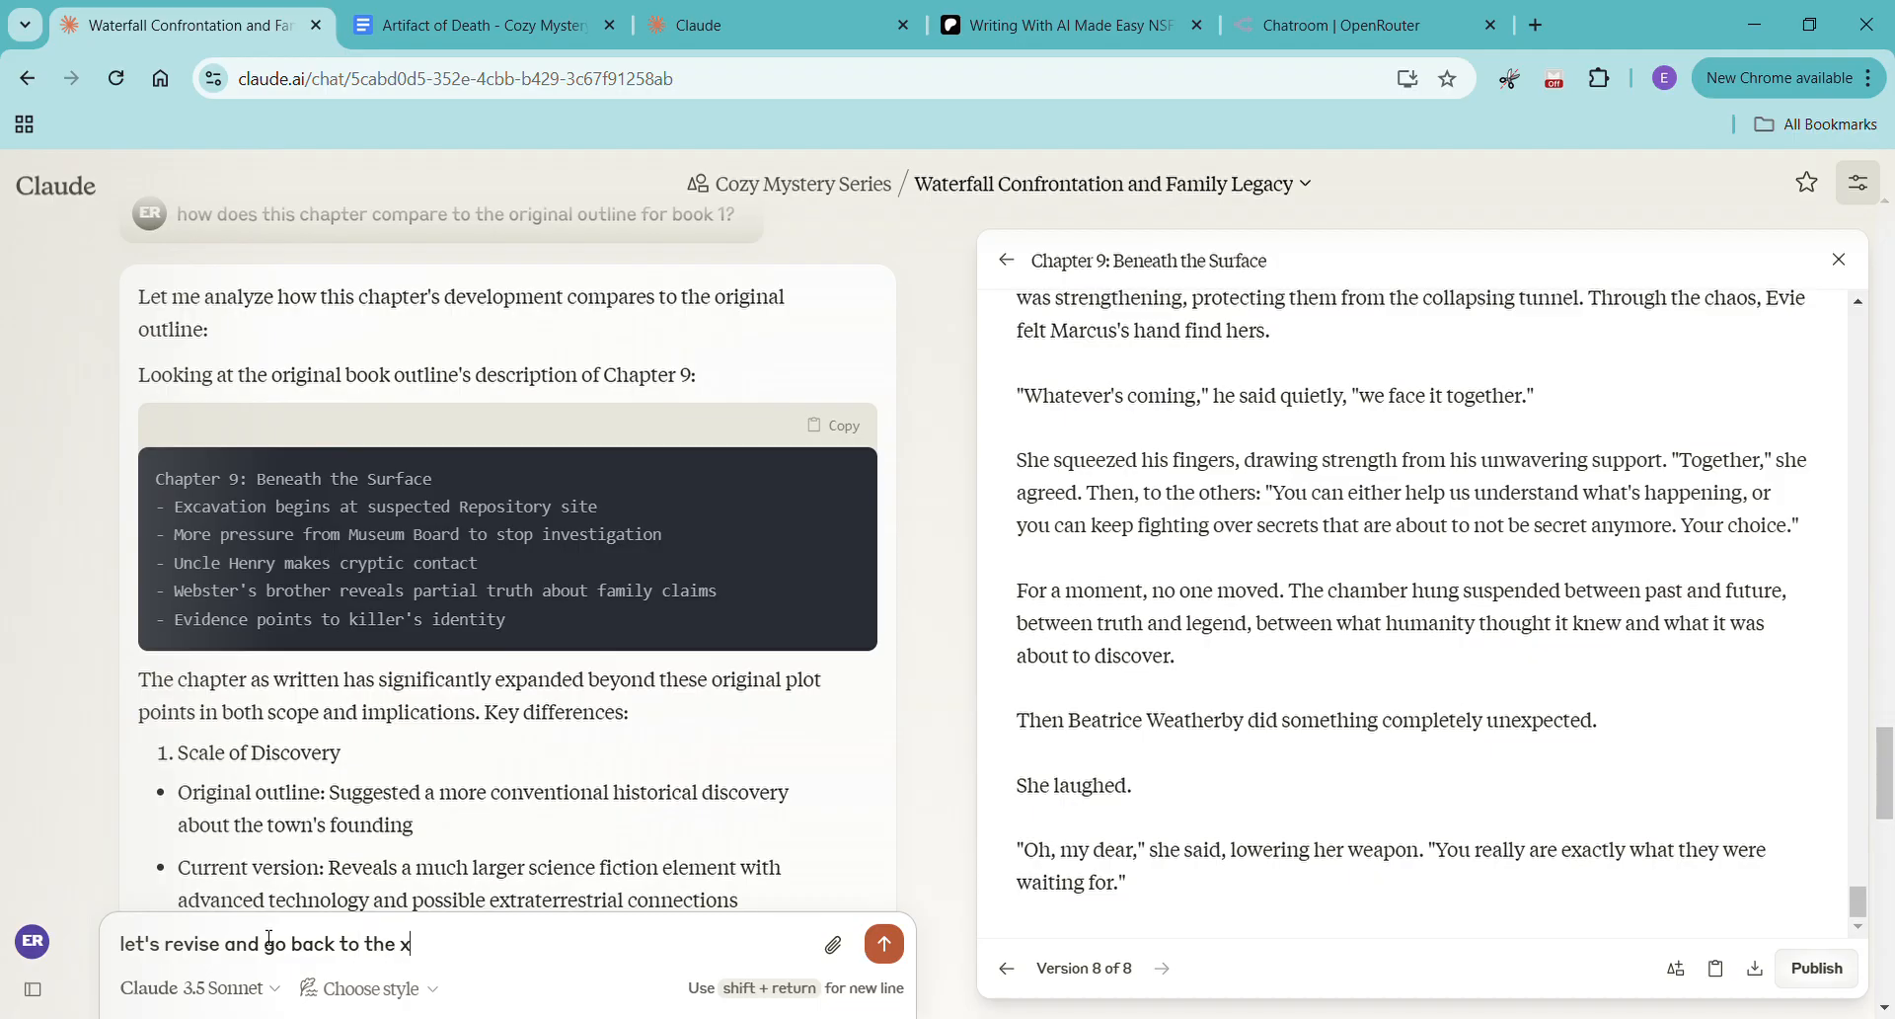
{"action": "type", "text": "v"}
{"action": "key", "text": "BackSpace"}
{"action": "type", "text": "cozy mystery genre please."}
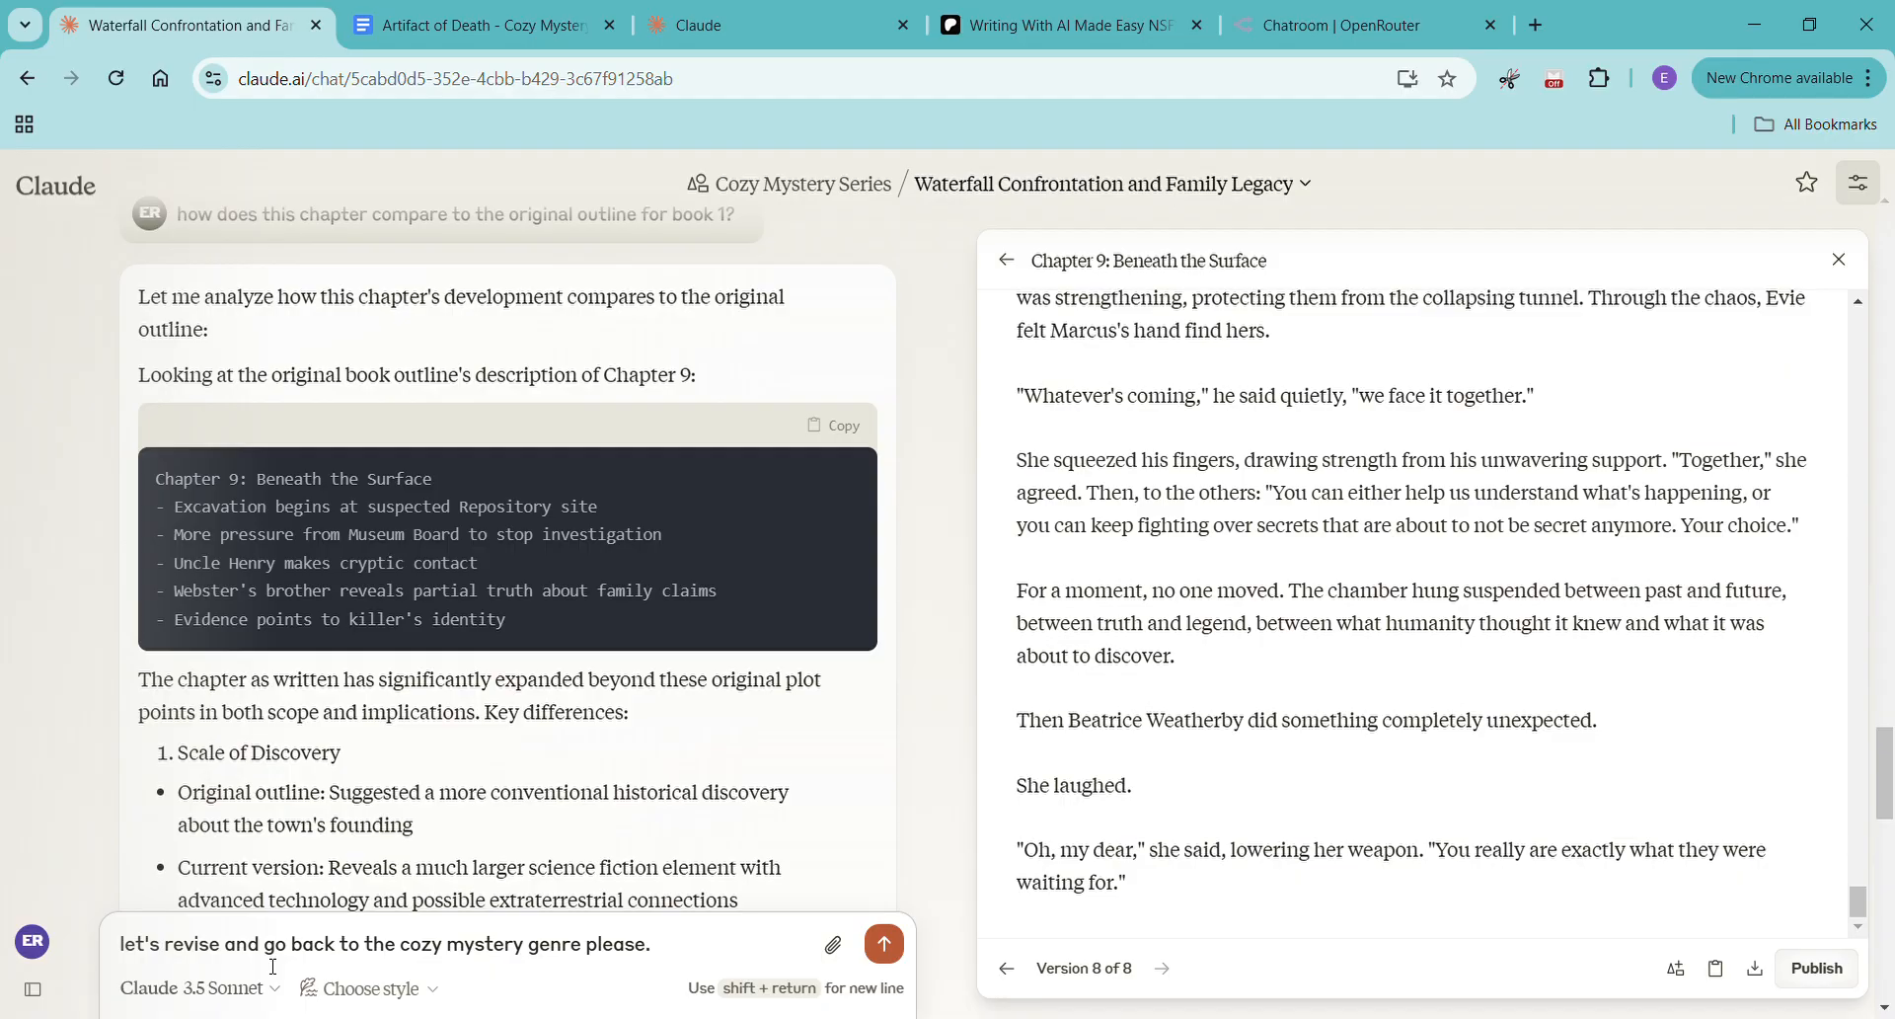
{"action": "key", "text": "Return"}
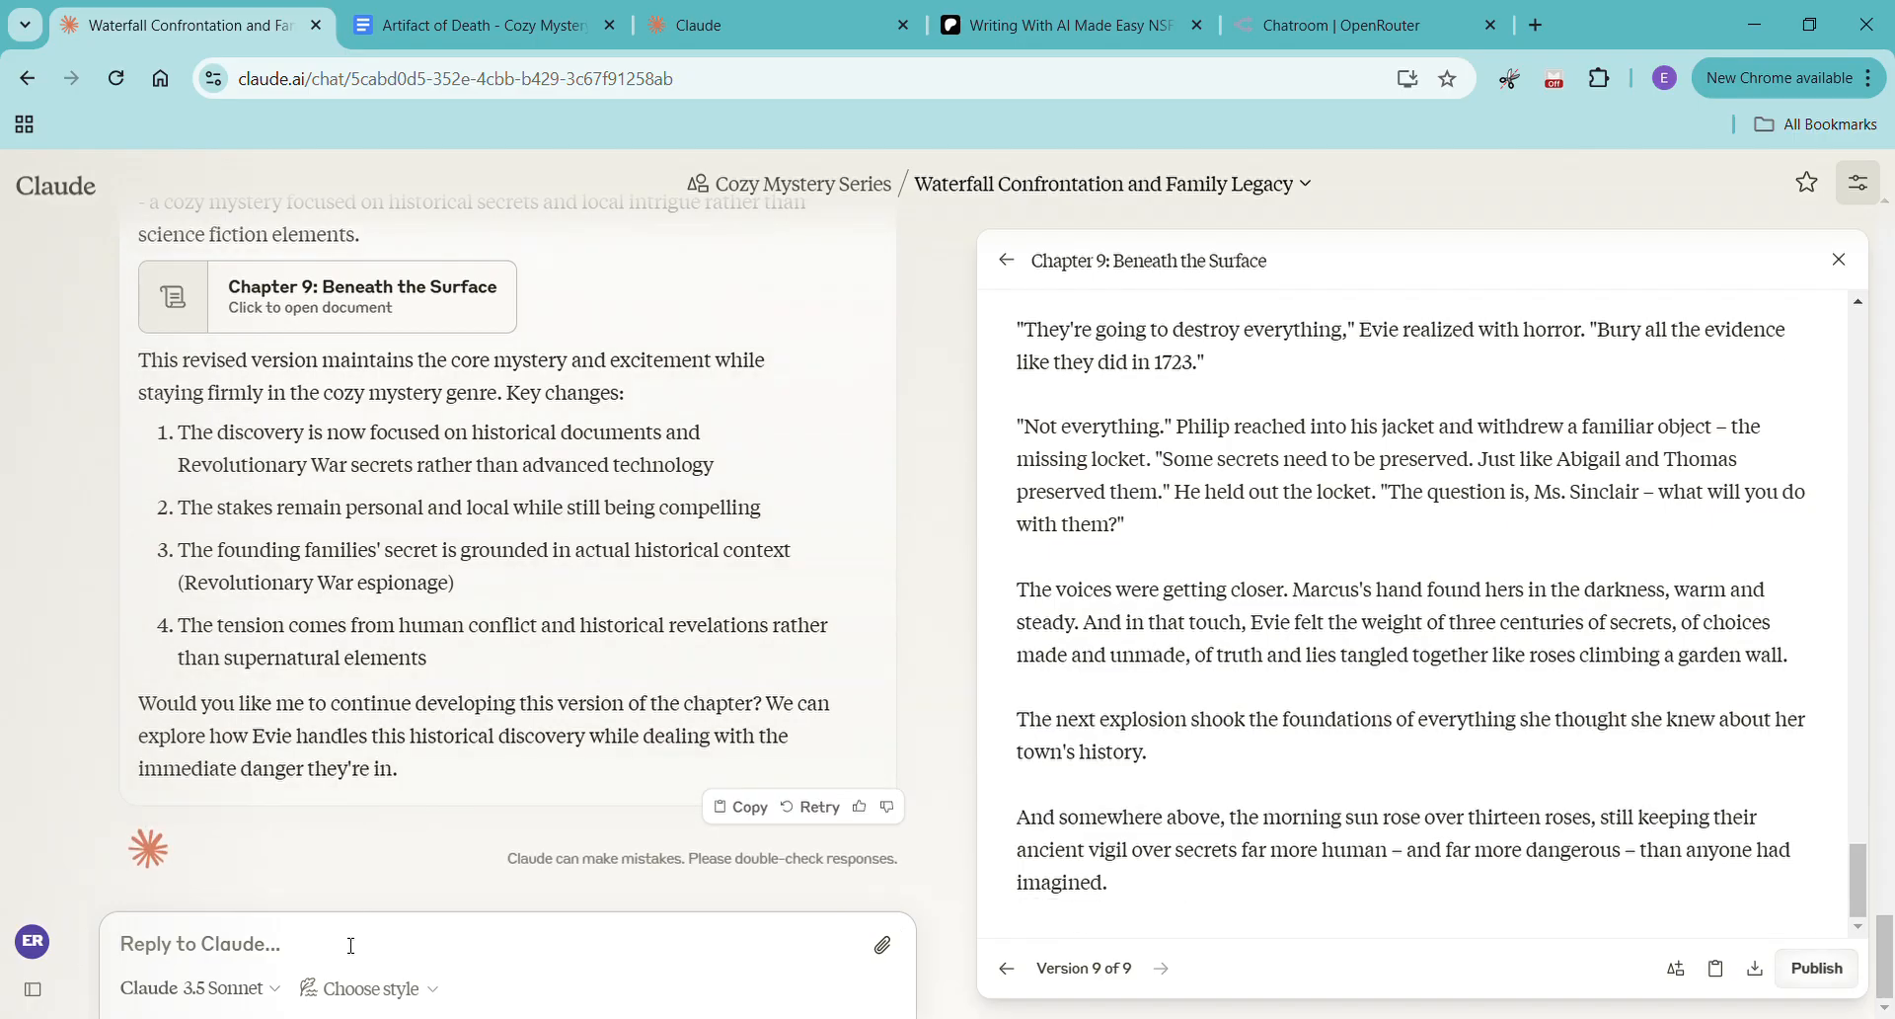
Ask Claude "what do you think of this opening?" about the revised Chapter 9
{"action": "type", "text": "what do"}
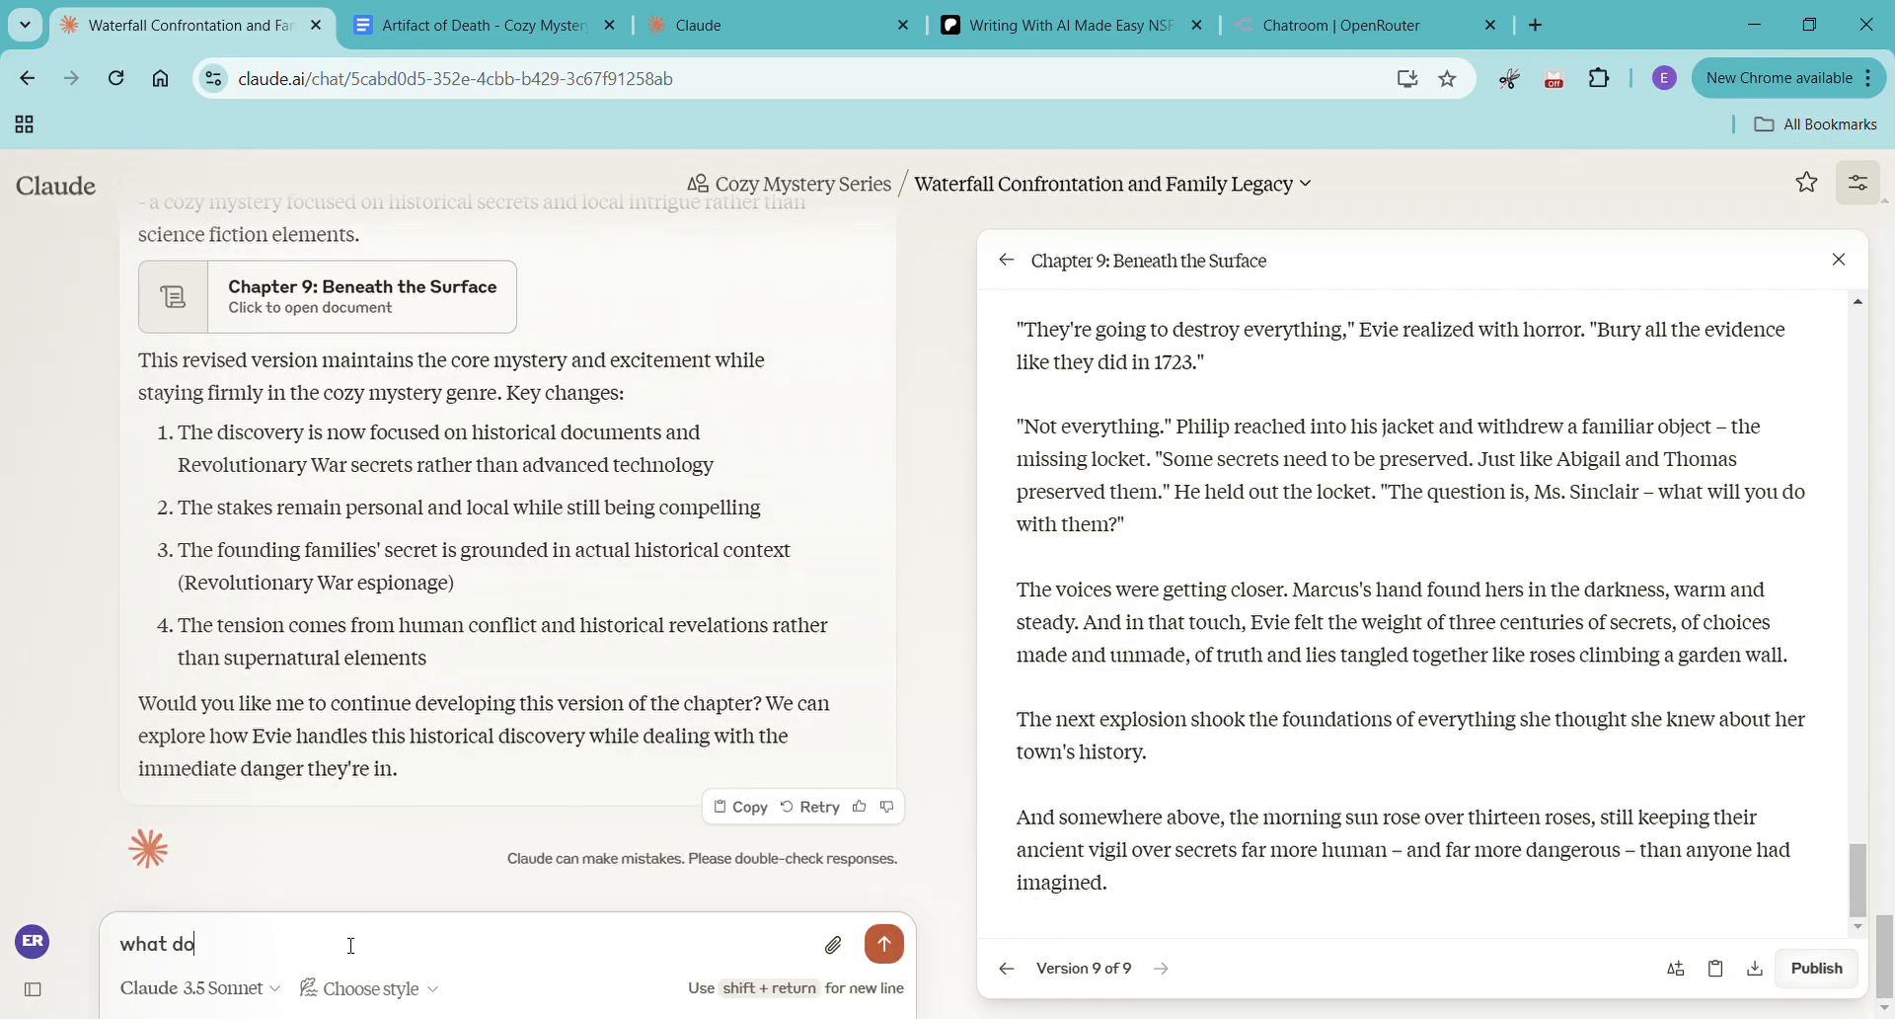
{"action": "type", "text": " you think of this opening?"}
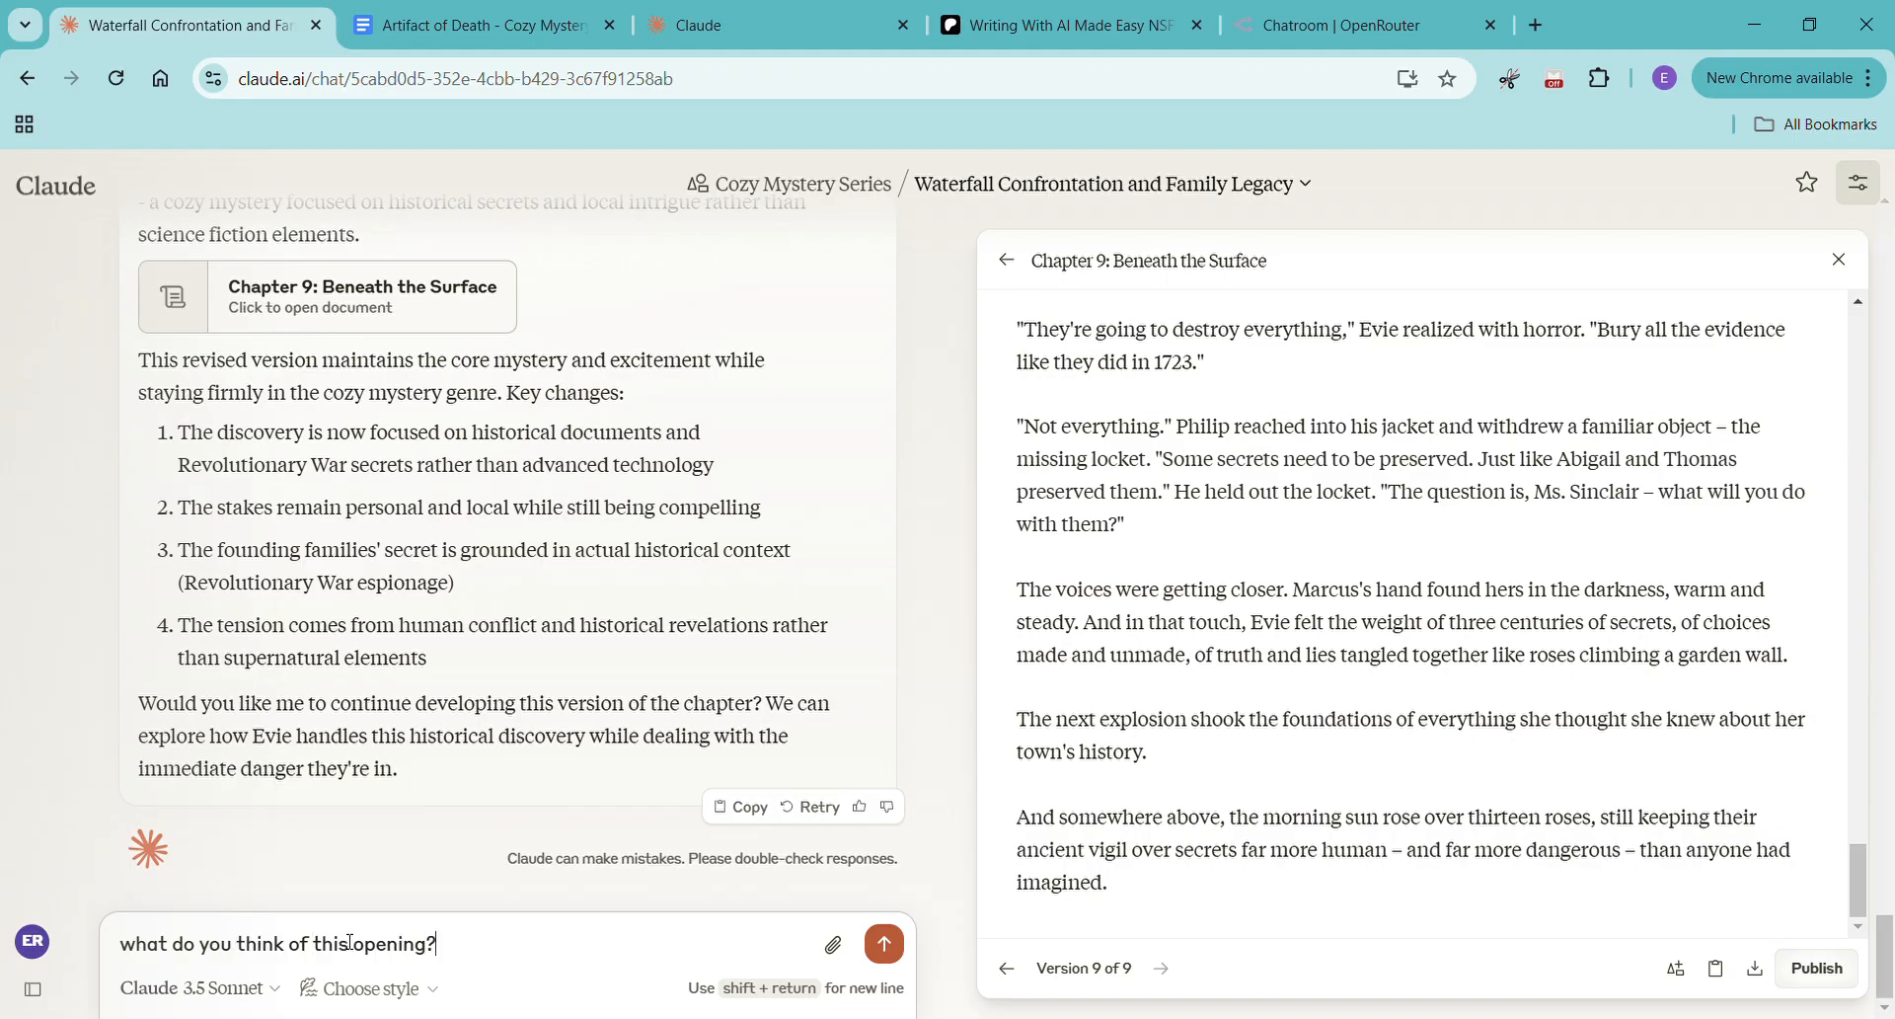
{"action": "key", "text": "Return"}
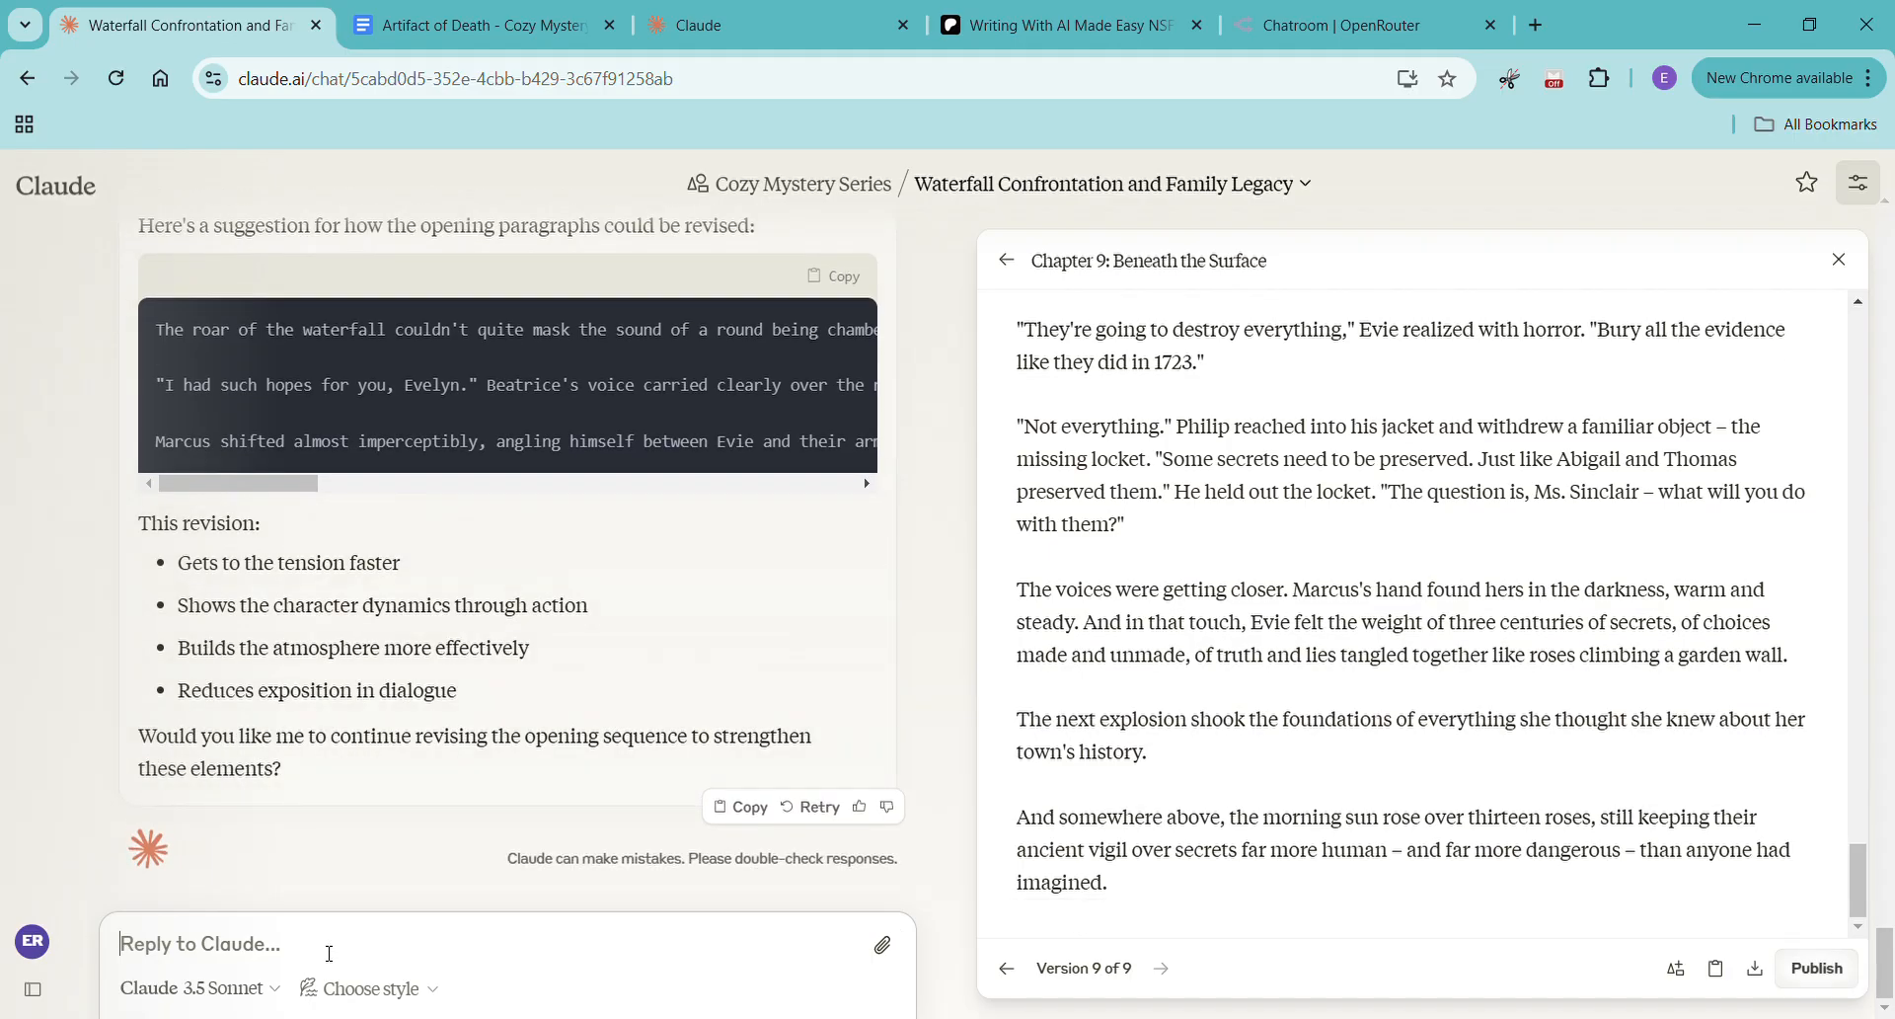
Send Claude the request "please provide the revised opening to this chapter in its entirety"
{"action": "type", "text": "please provi"}
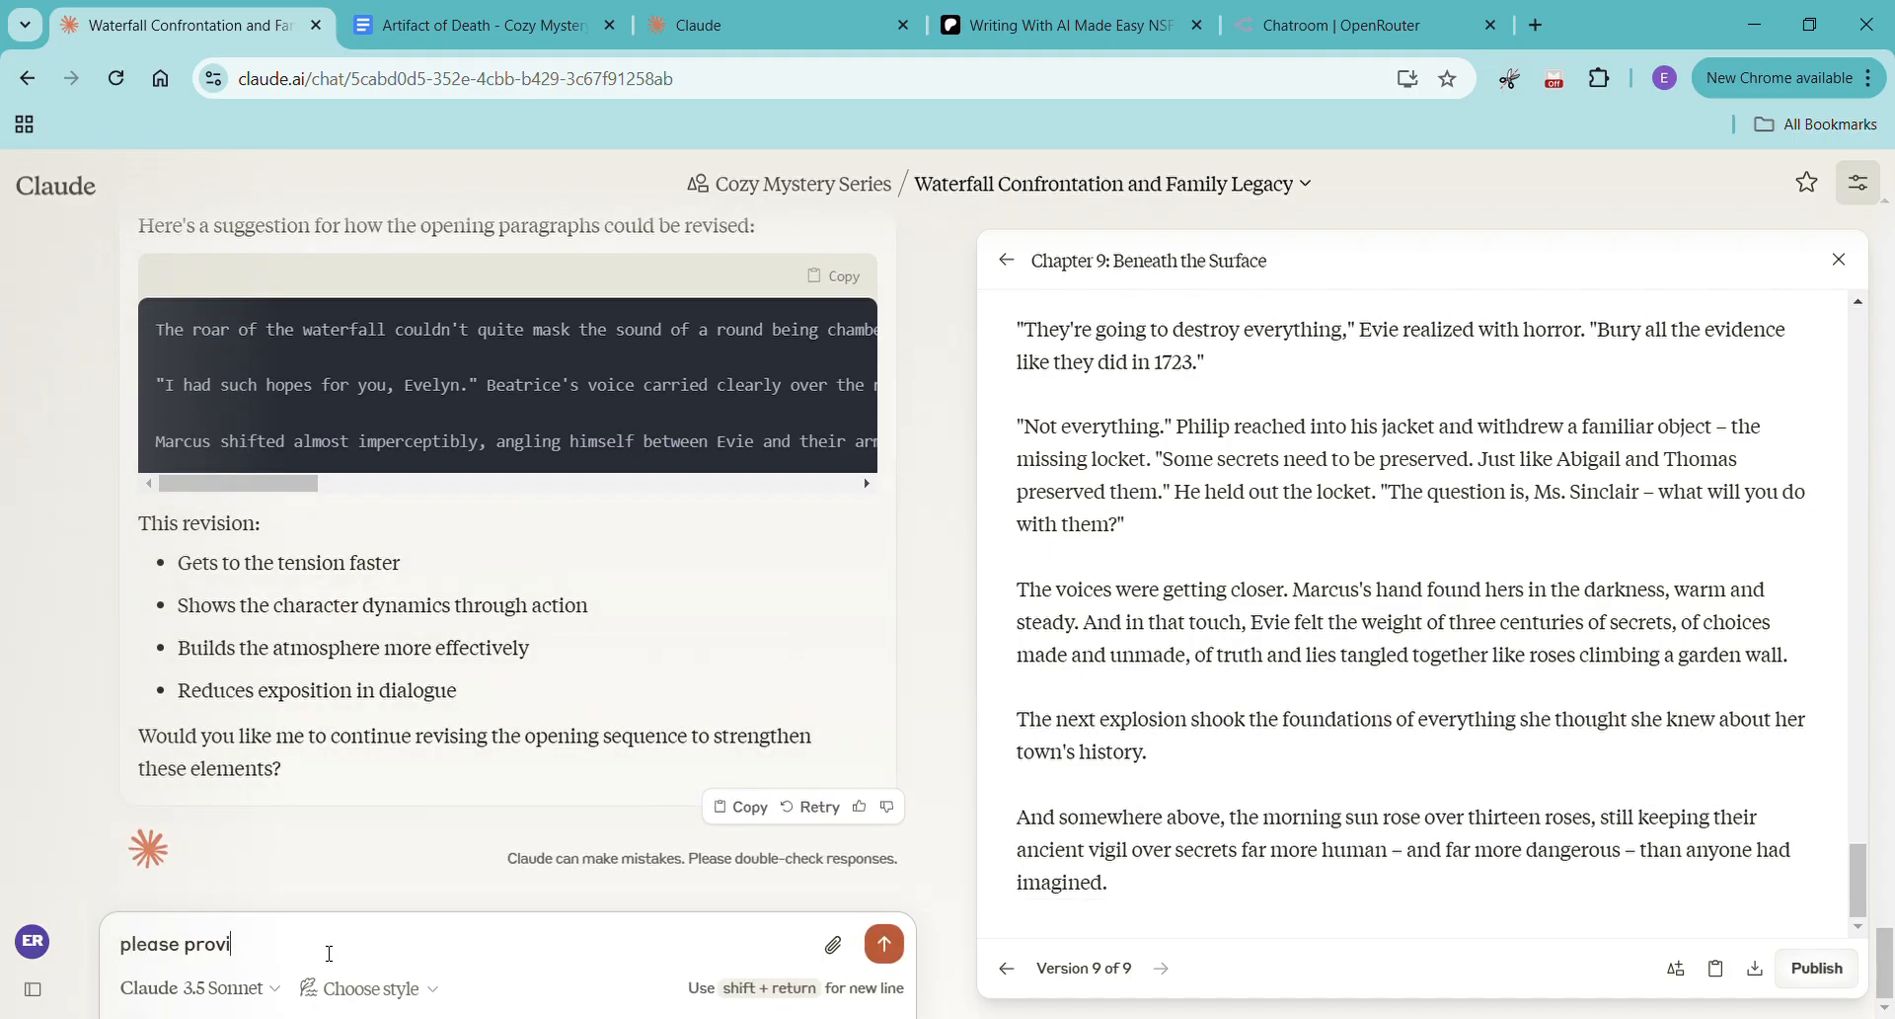
{"action": "type", "text": "de the revised o"}
{"action": "type", "text": "e"}
{"action": "type", "text": "opening to t"}
{"action": "type", "text": "his chapter in its"}
{"action": "type", "text": " entirely"}
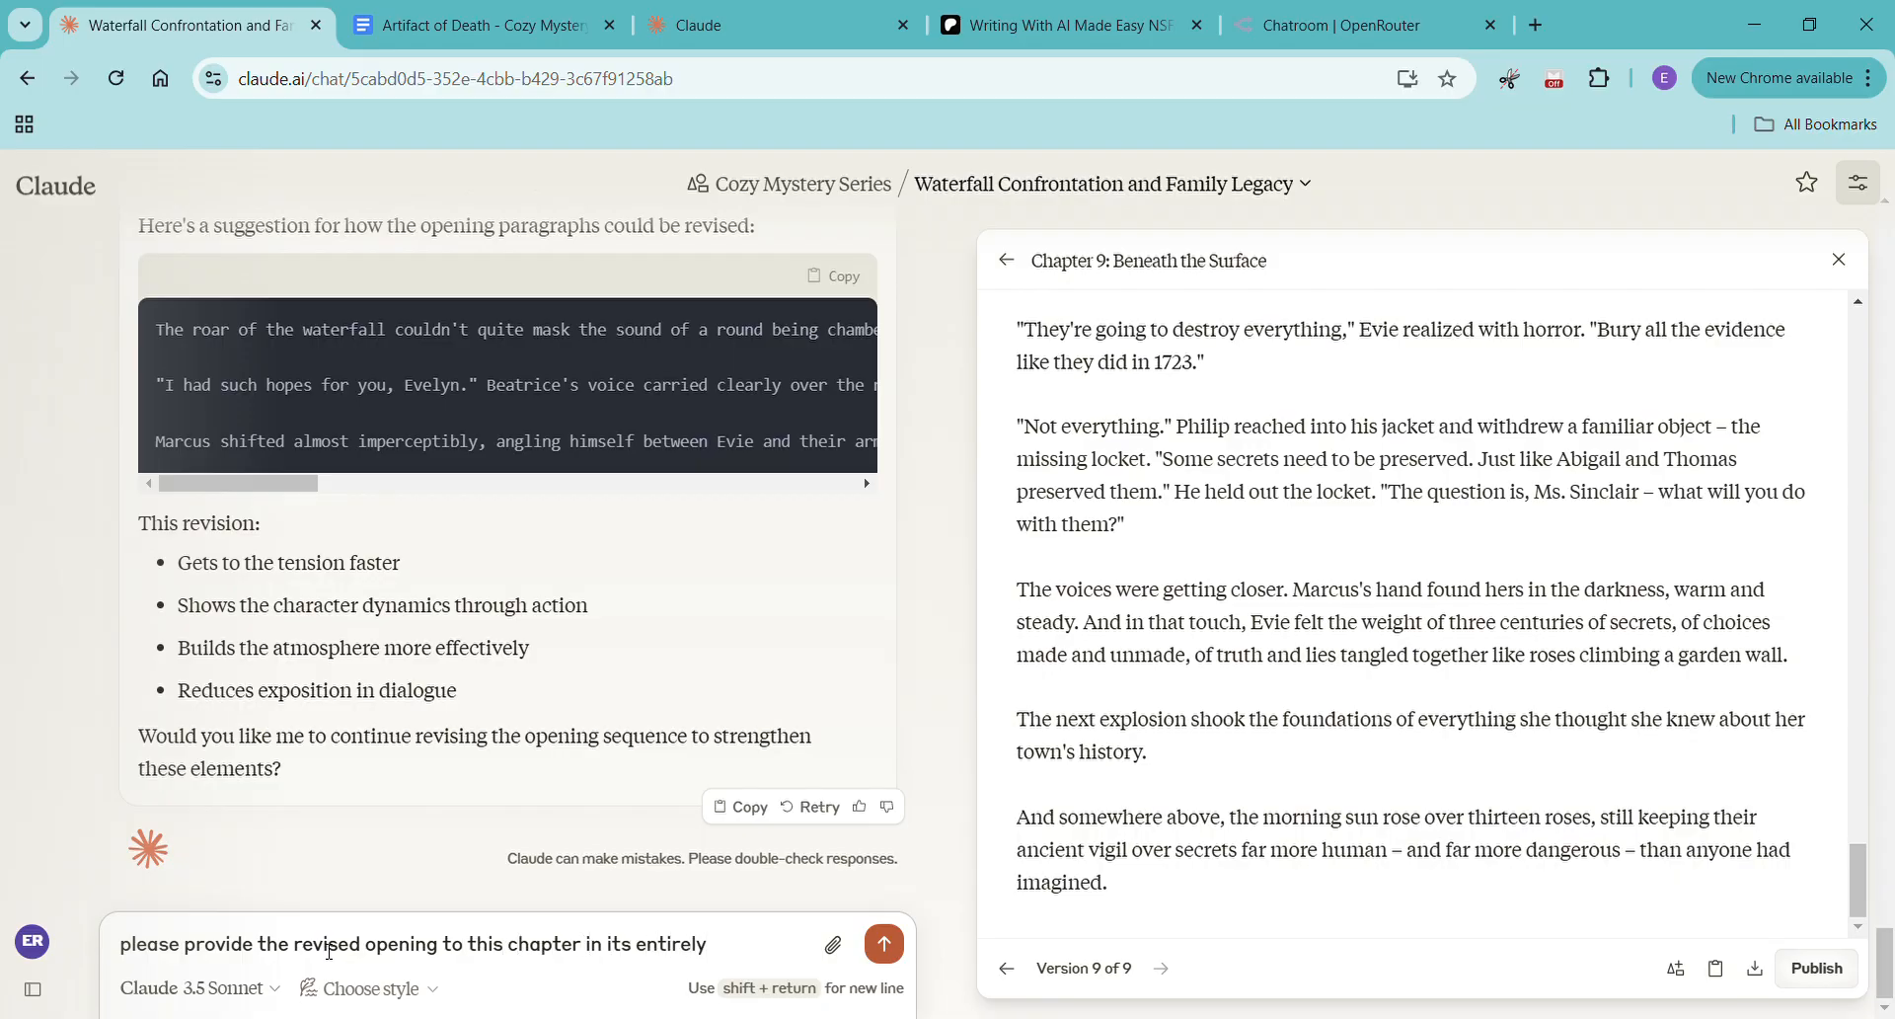
{"action": "type", "text": "y"}
{"action": "key", "text": "Return"}
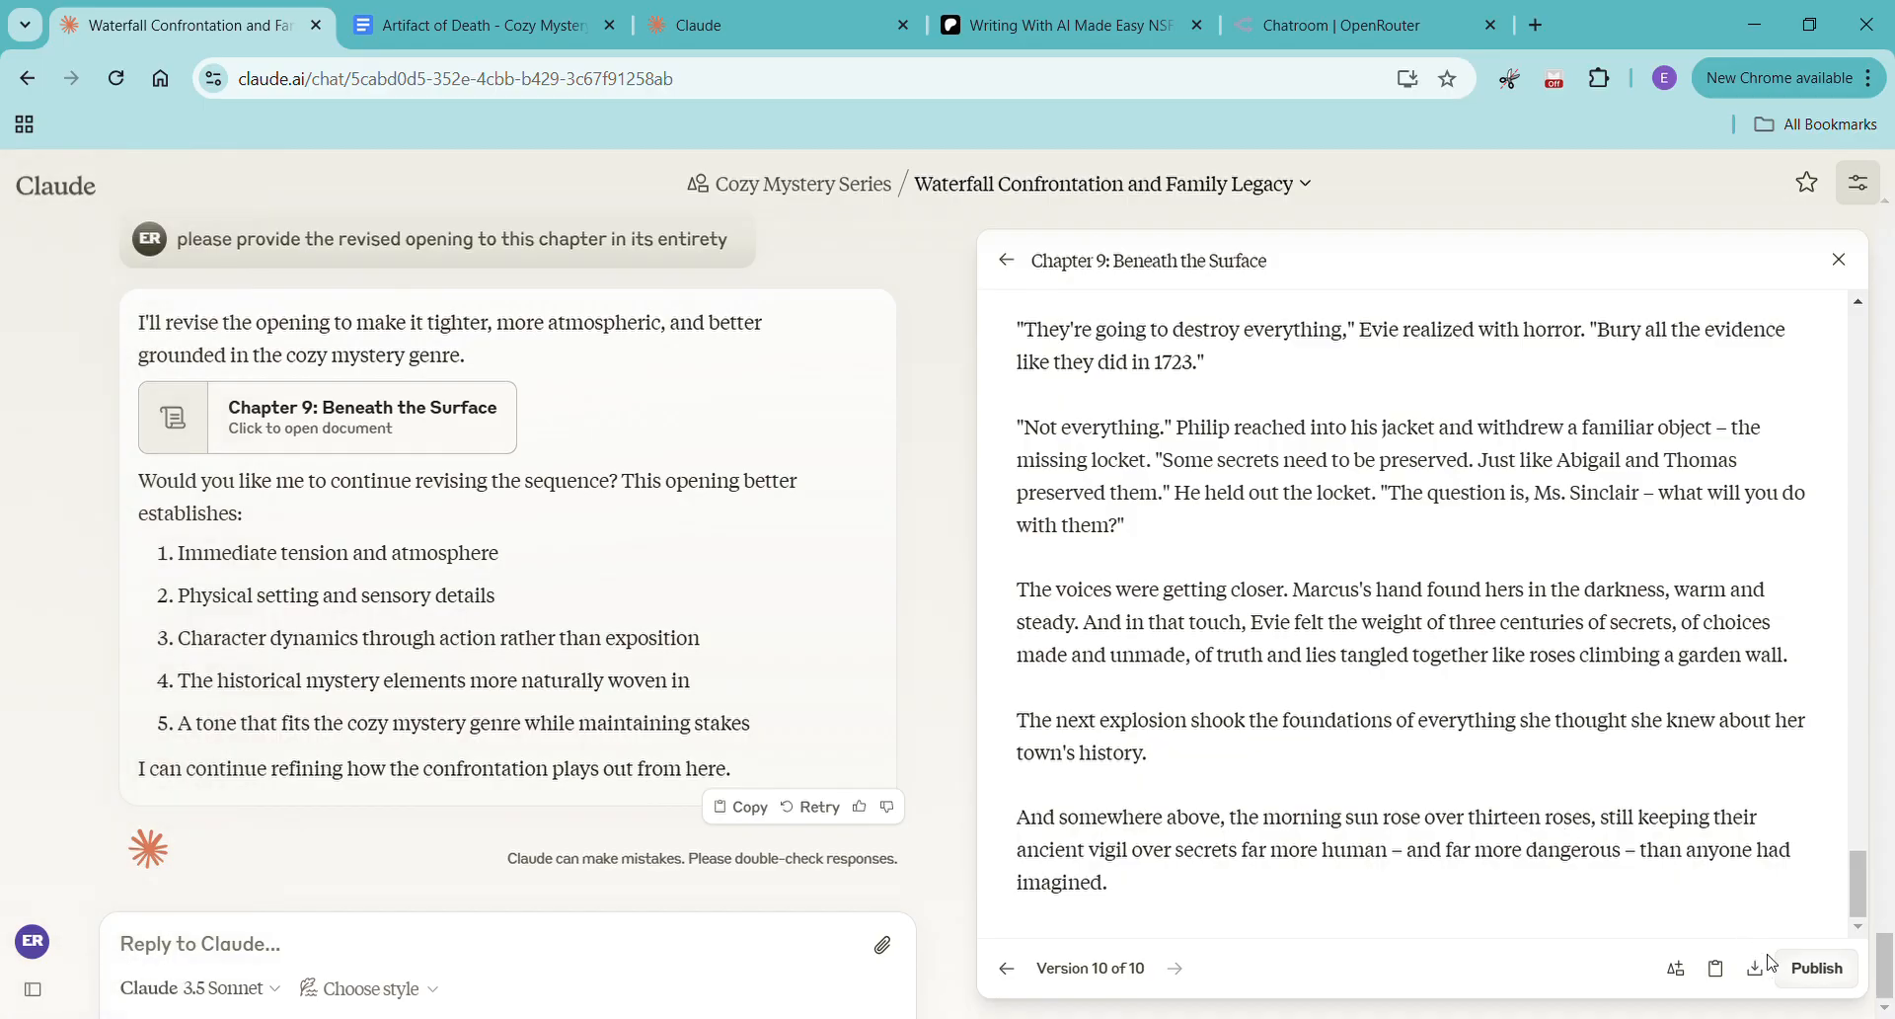
Check the start of the rewritten Chapter 9 document and reply "yes please continue" to Claude's offer of further revision
{"action": "left_click_drag", "start_coordinate": [1865, 894], "coordinate": [1887, 245]}
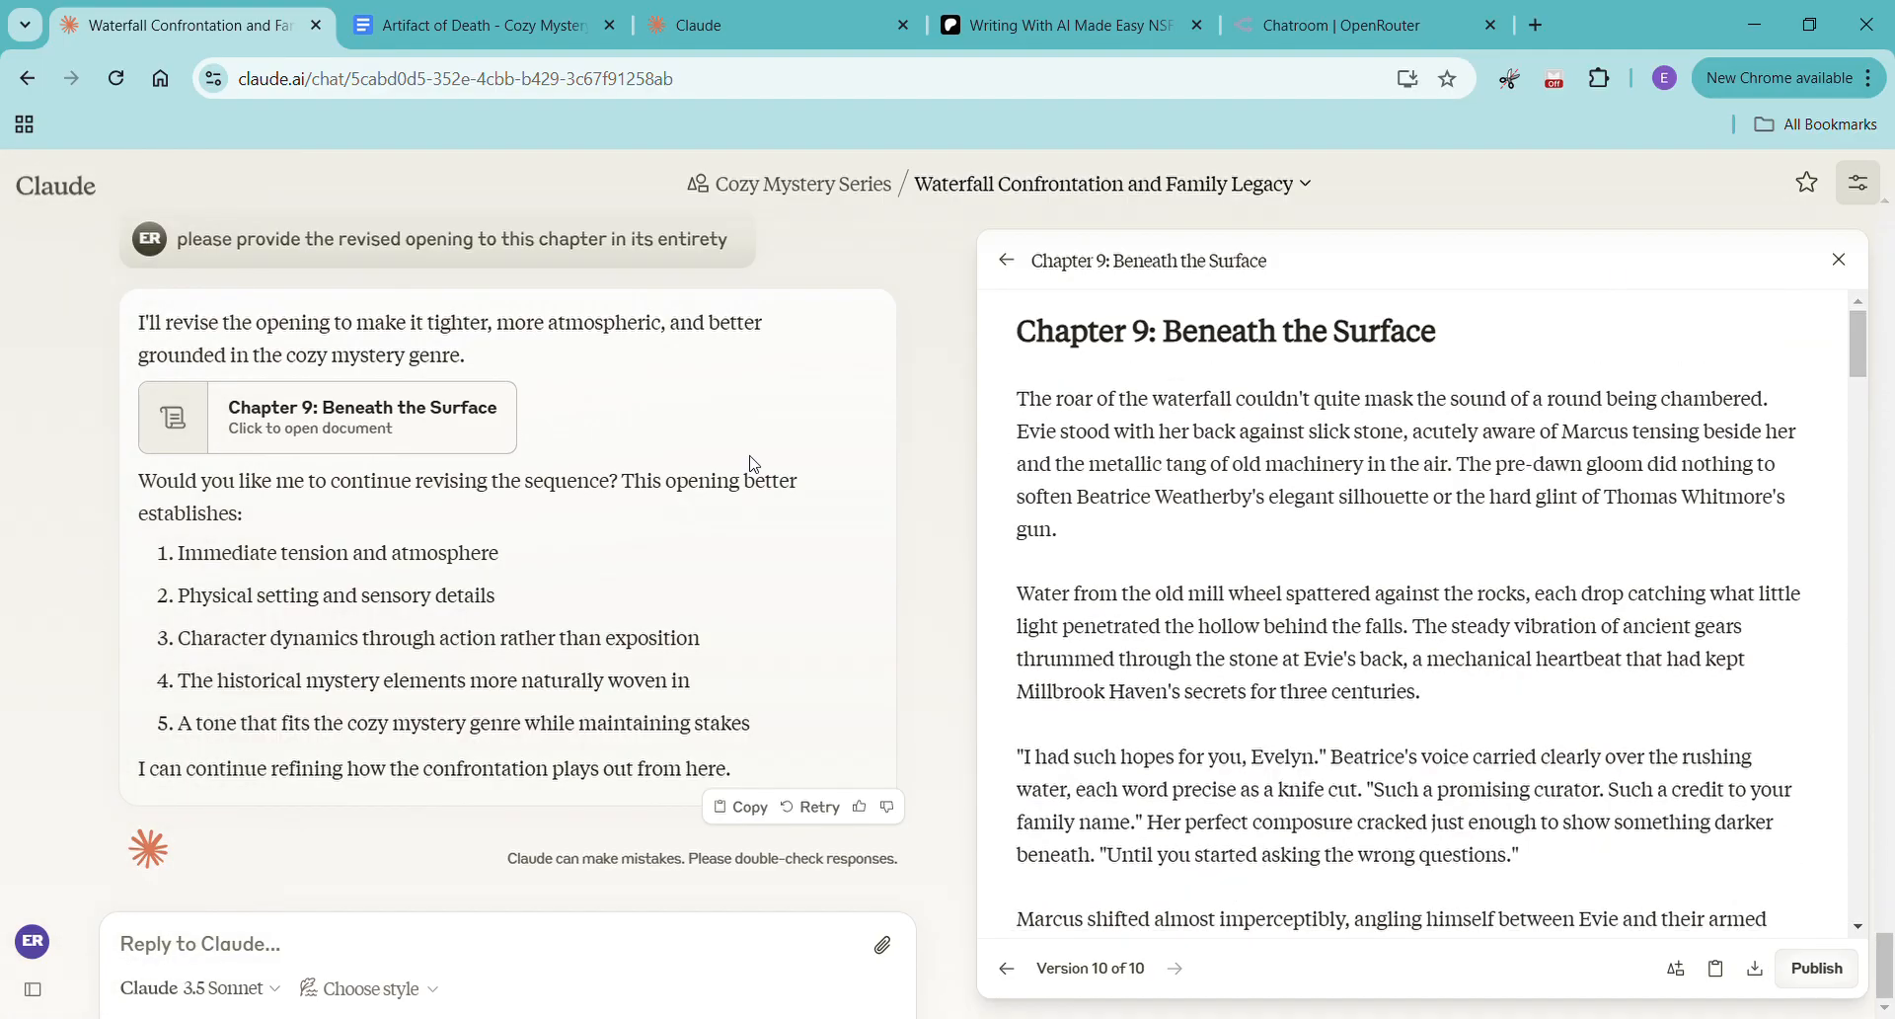
{"action": "left_click", "coordinate": [233, 943]}
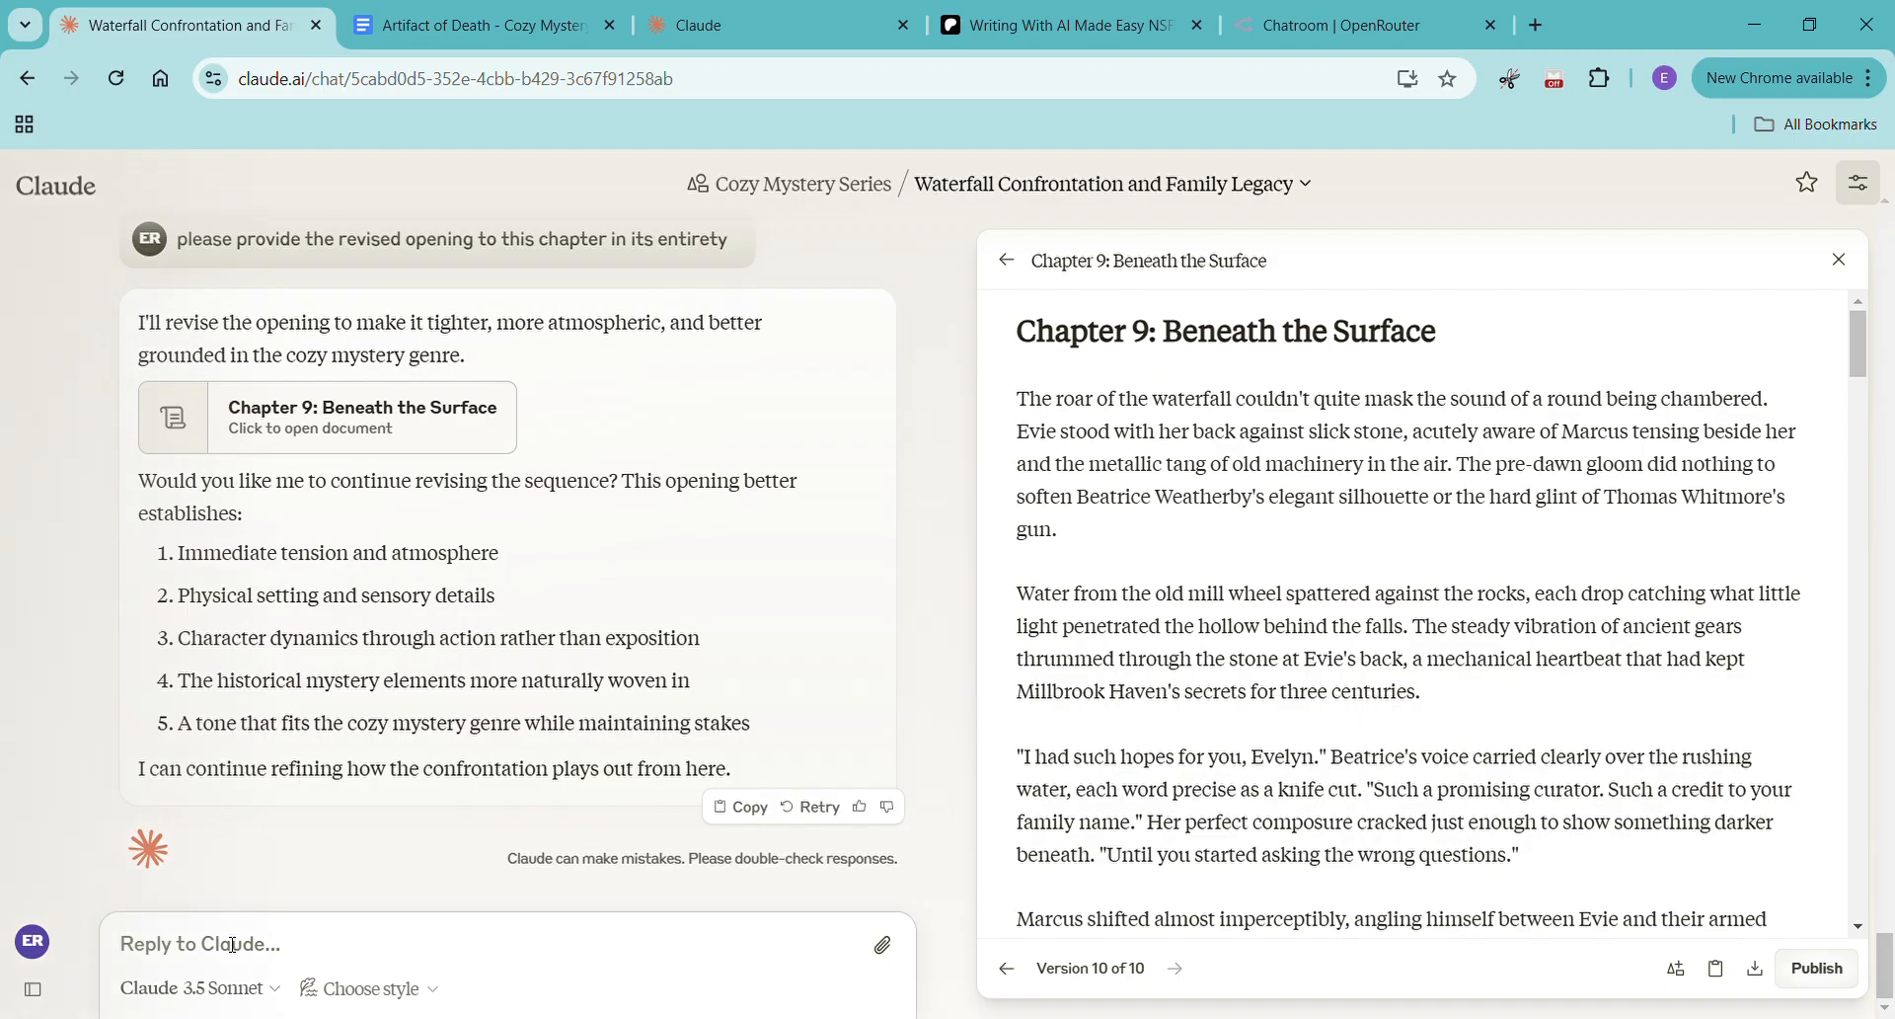
{"action": "type", "text": "yes please continue"}
{"action": "key", "text": "Return"}
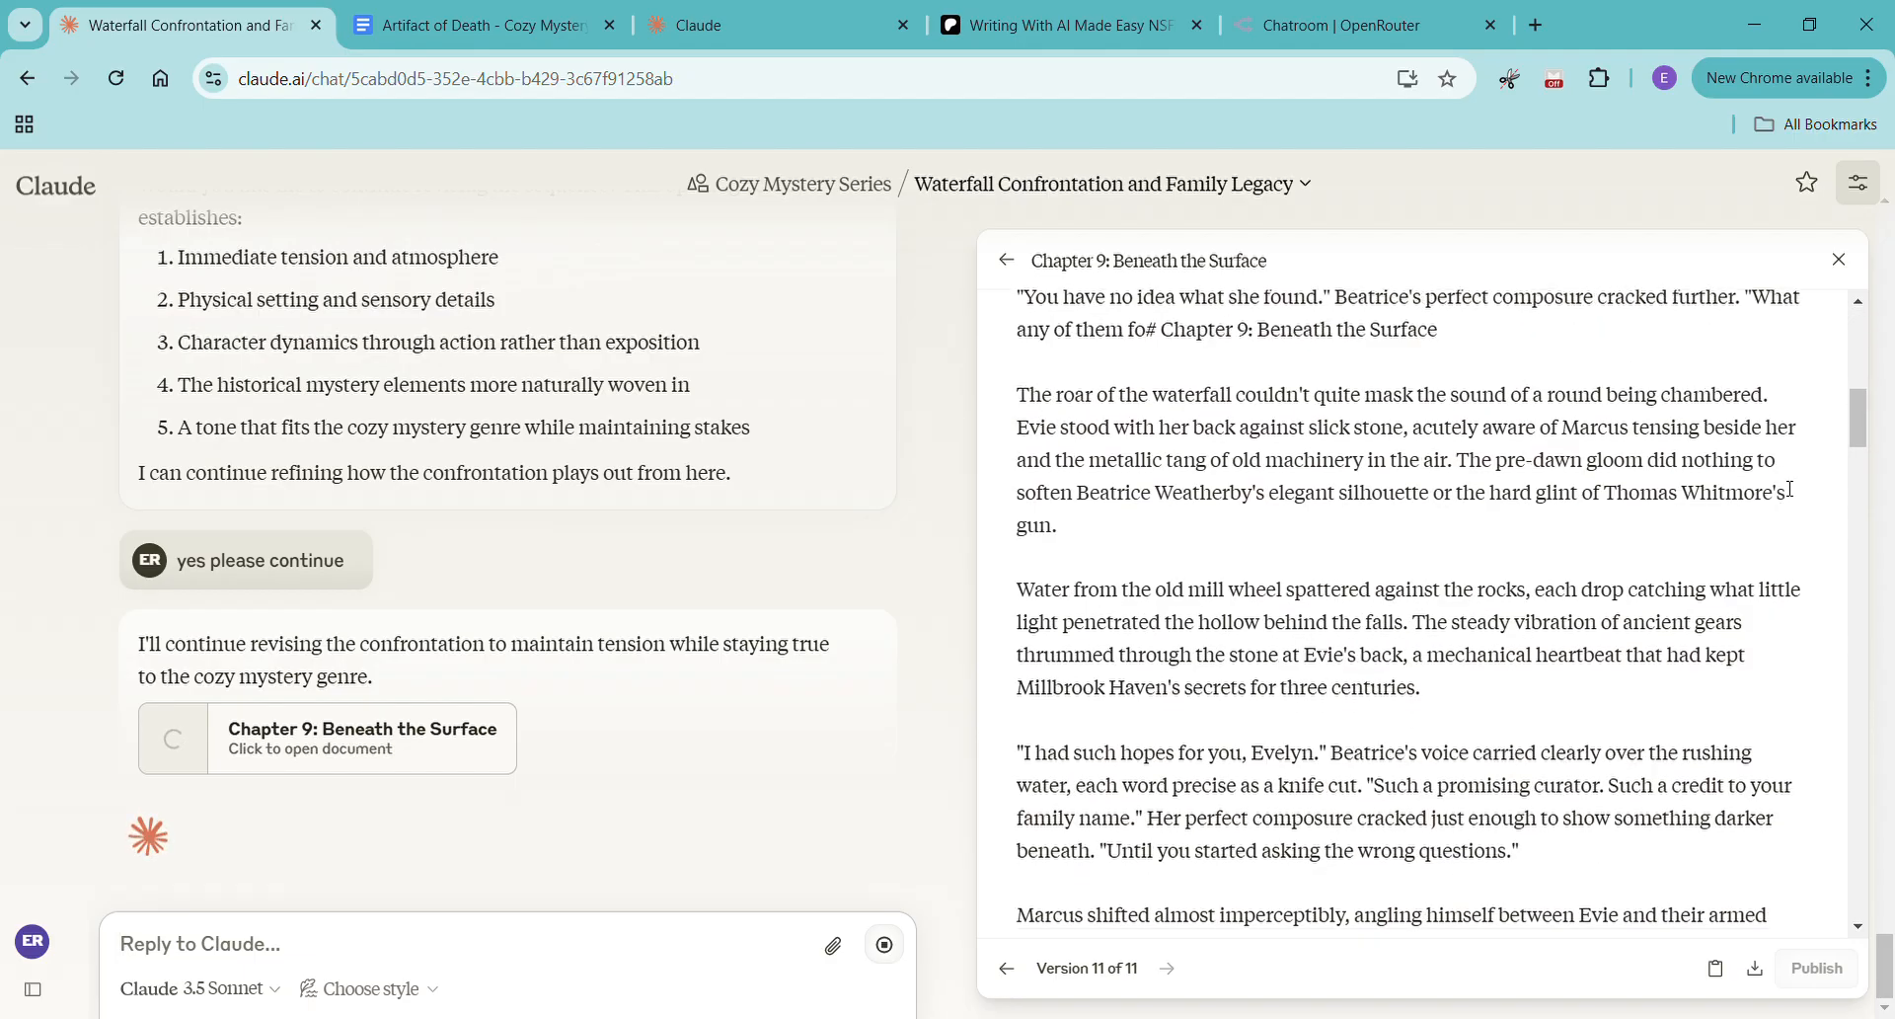
Skim the continued Chapter 9 revision from its opening to the closing scene and copy the chapter text
{"action": "scroll", "coordinate": [1785, 490], "scroll_direction": "up", "scroll_amount": 3}
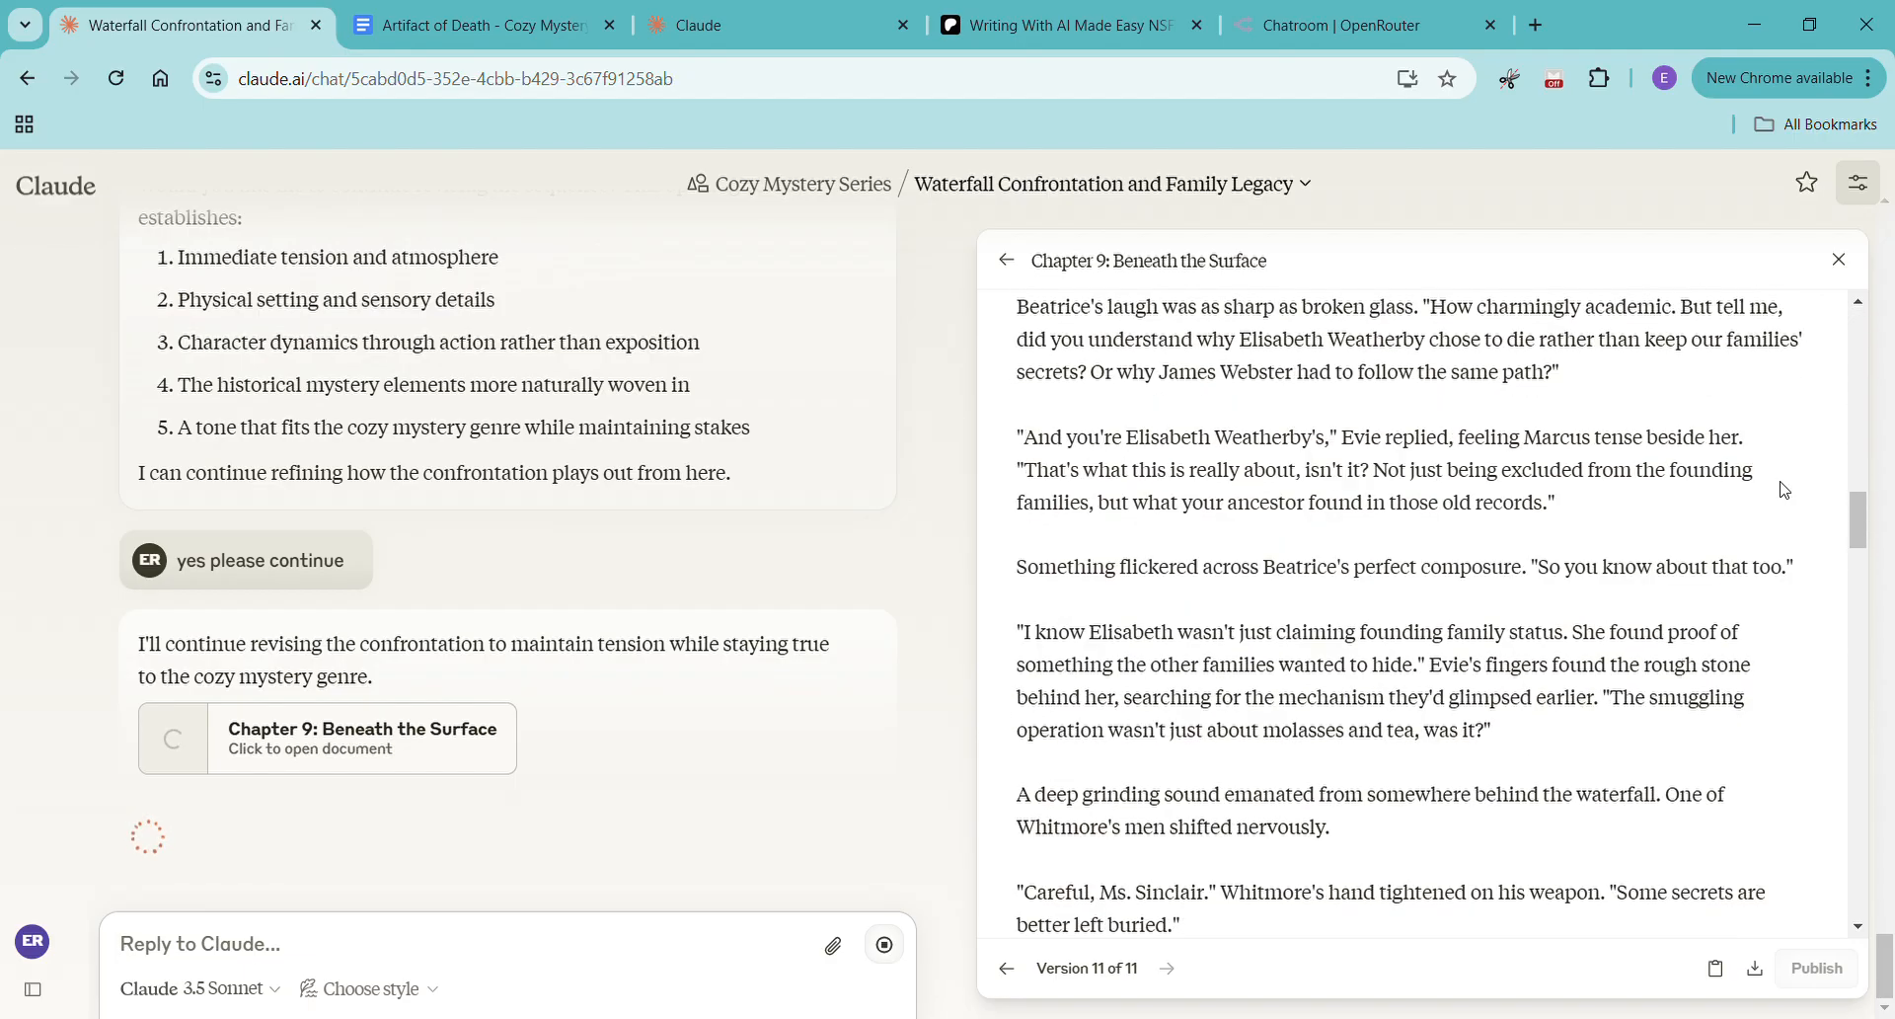
{"action": "scroll", "coordinate": [1784, 490], "scroll_direction": "up", "scroll_amount": 3}
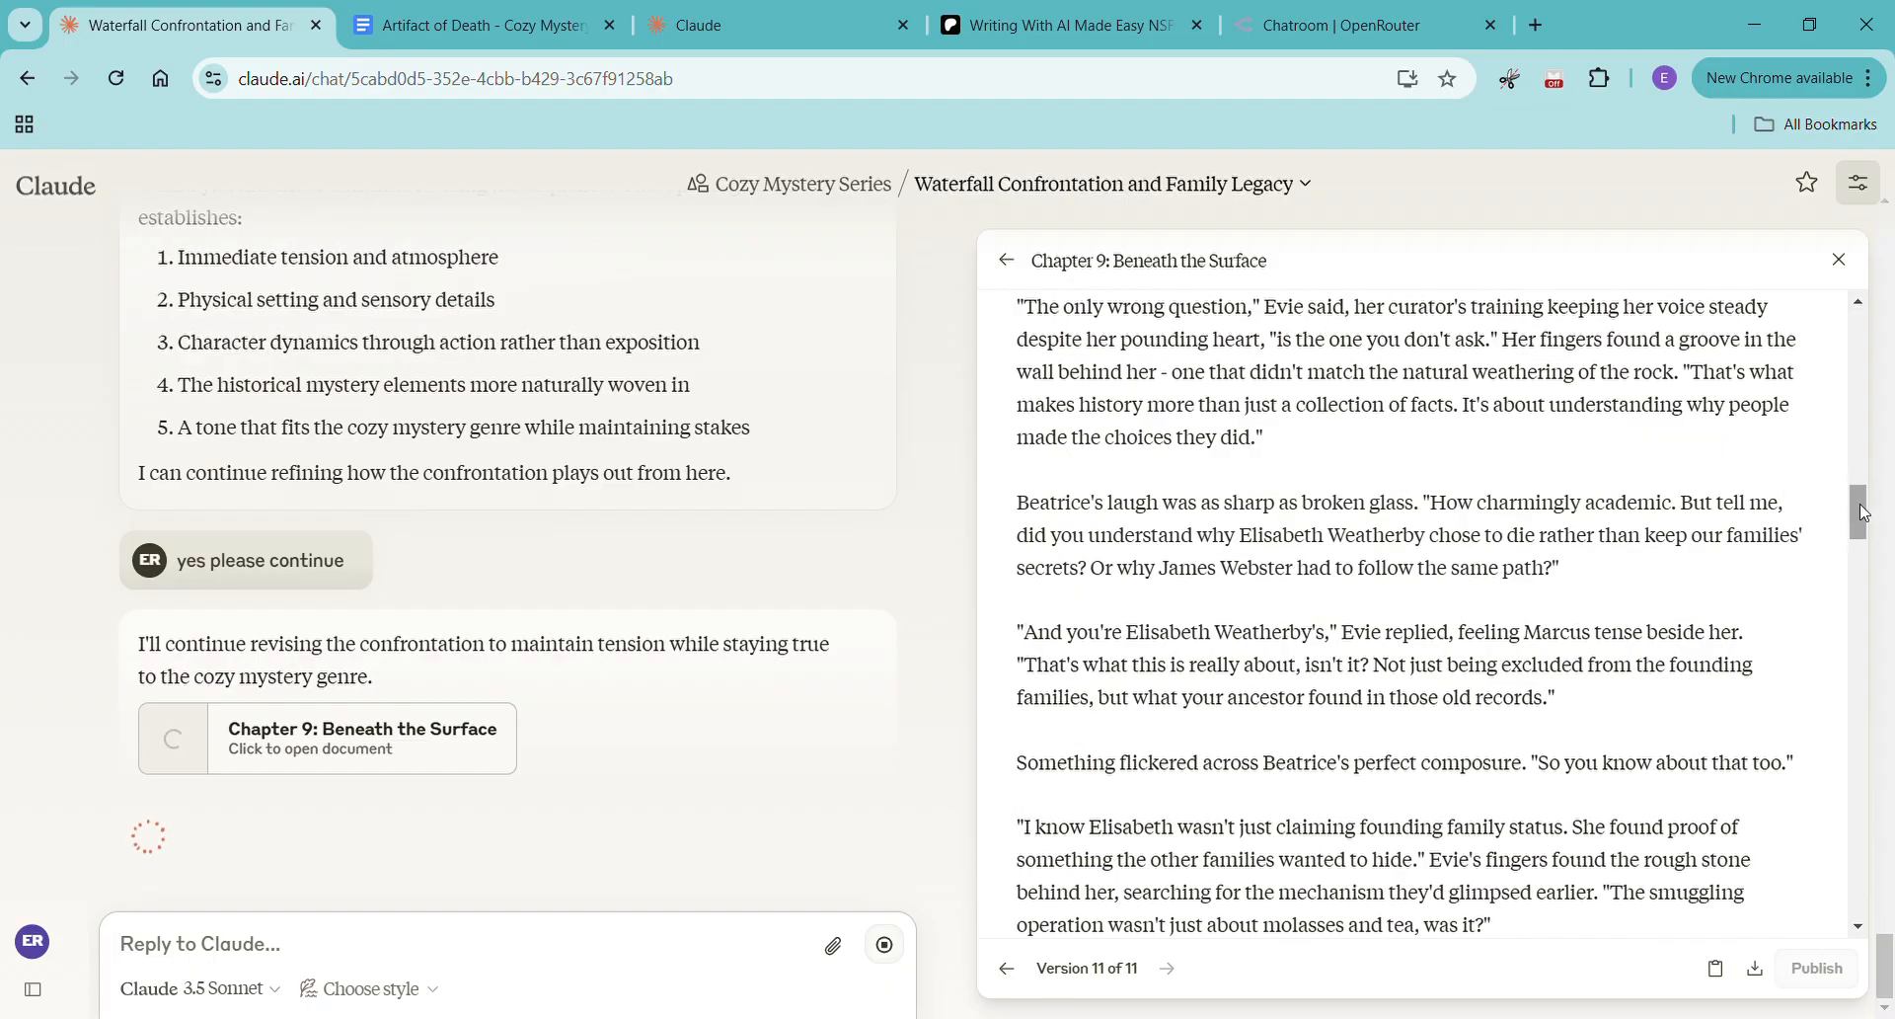
{"action": "scroll", "coordinate": [1864, 512], "scroll_direction": "up", "scroll_amount": 1}
{"action": "left_click_drag", "start_coordinate": [1864, 512], "coordinate": [1868, 319]}
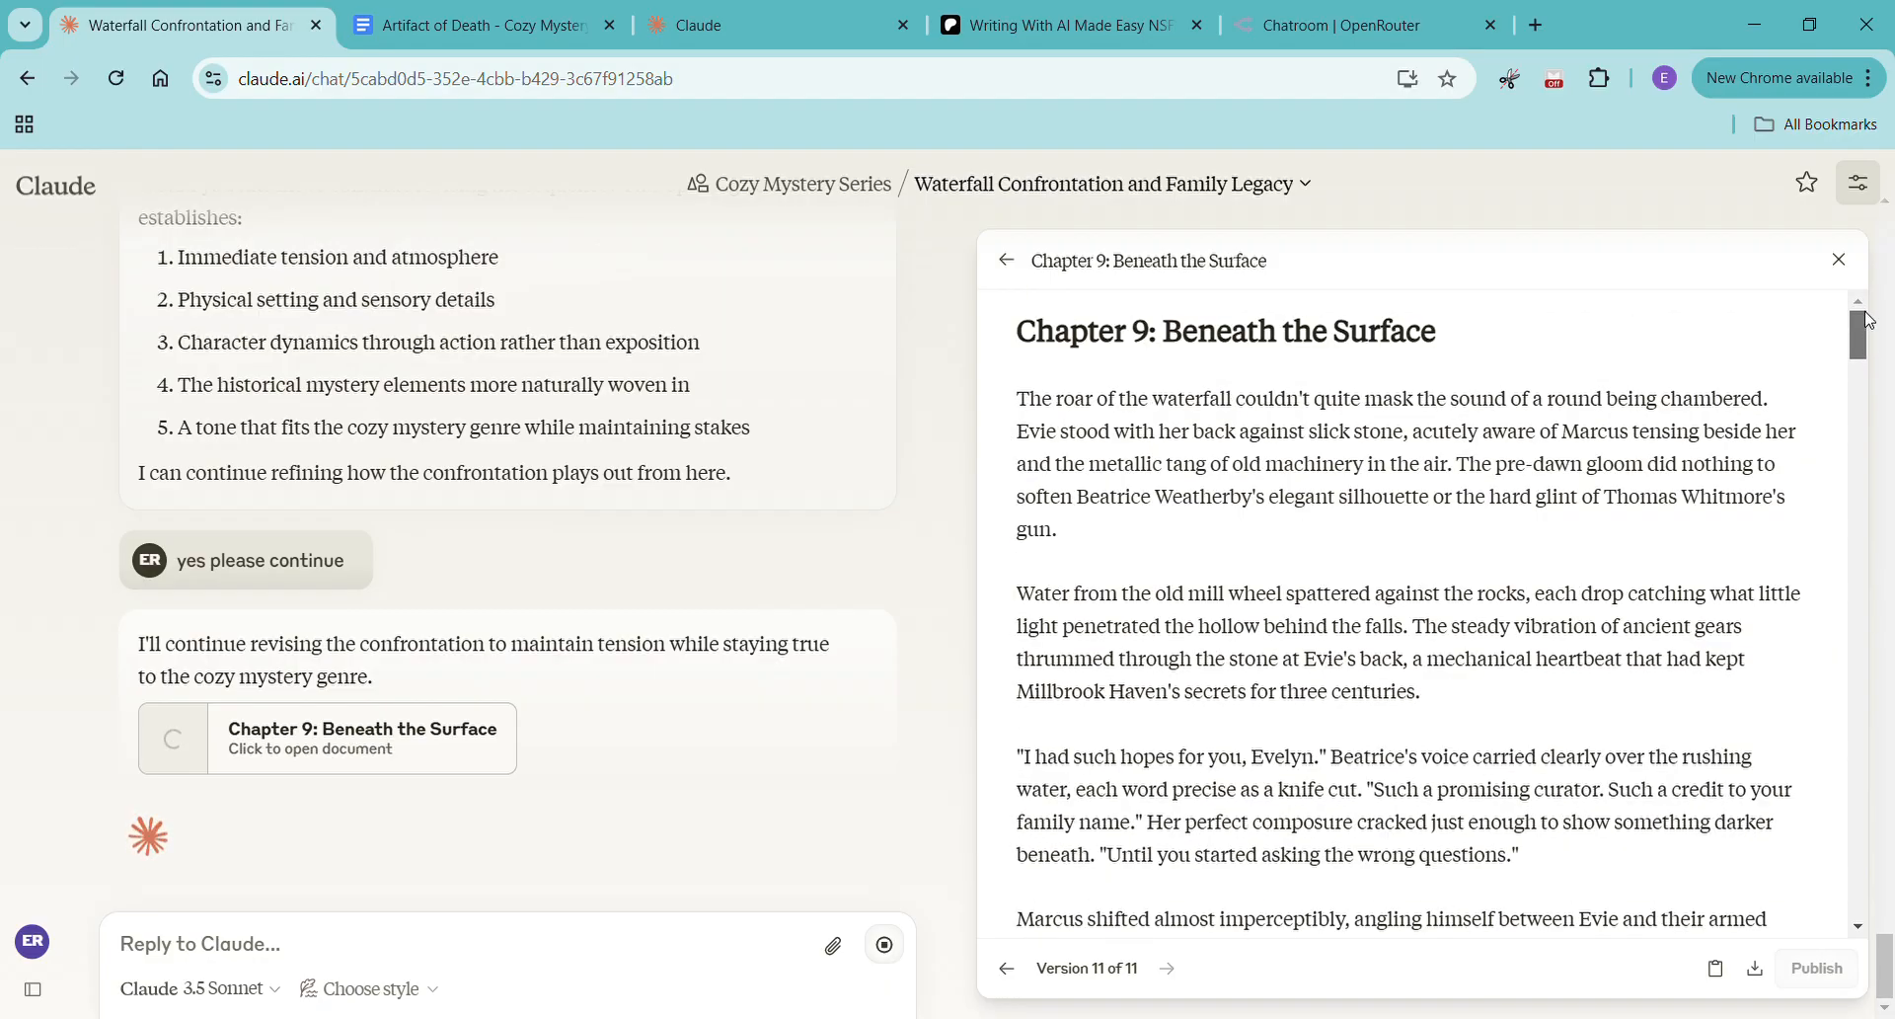
{"action": "scroll", "coordinate": [1774, 447], "scroll_direction": "down", "scroll_amount": 15}
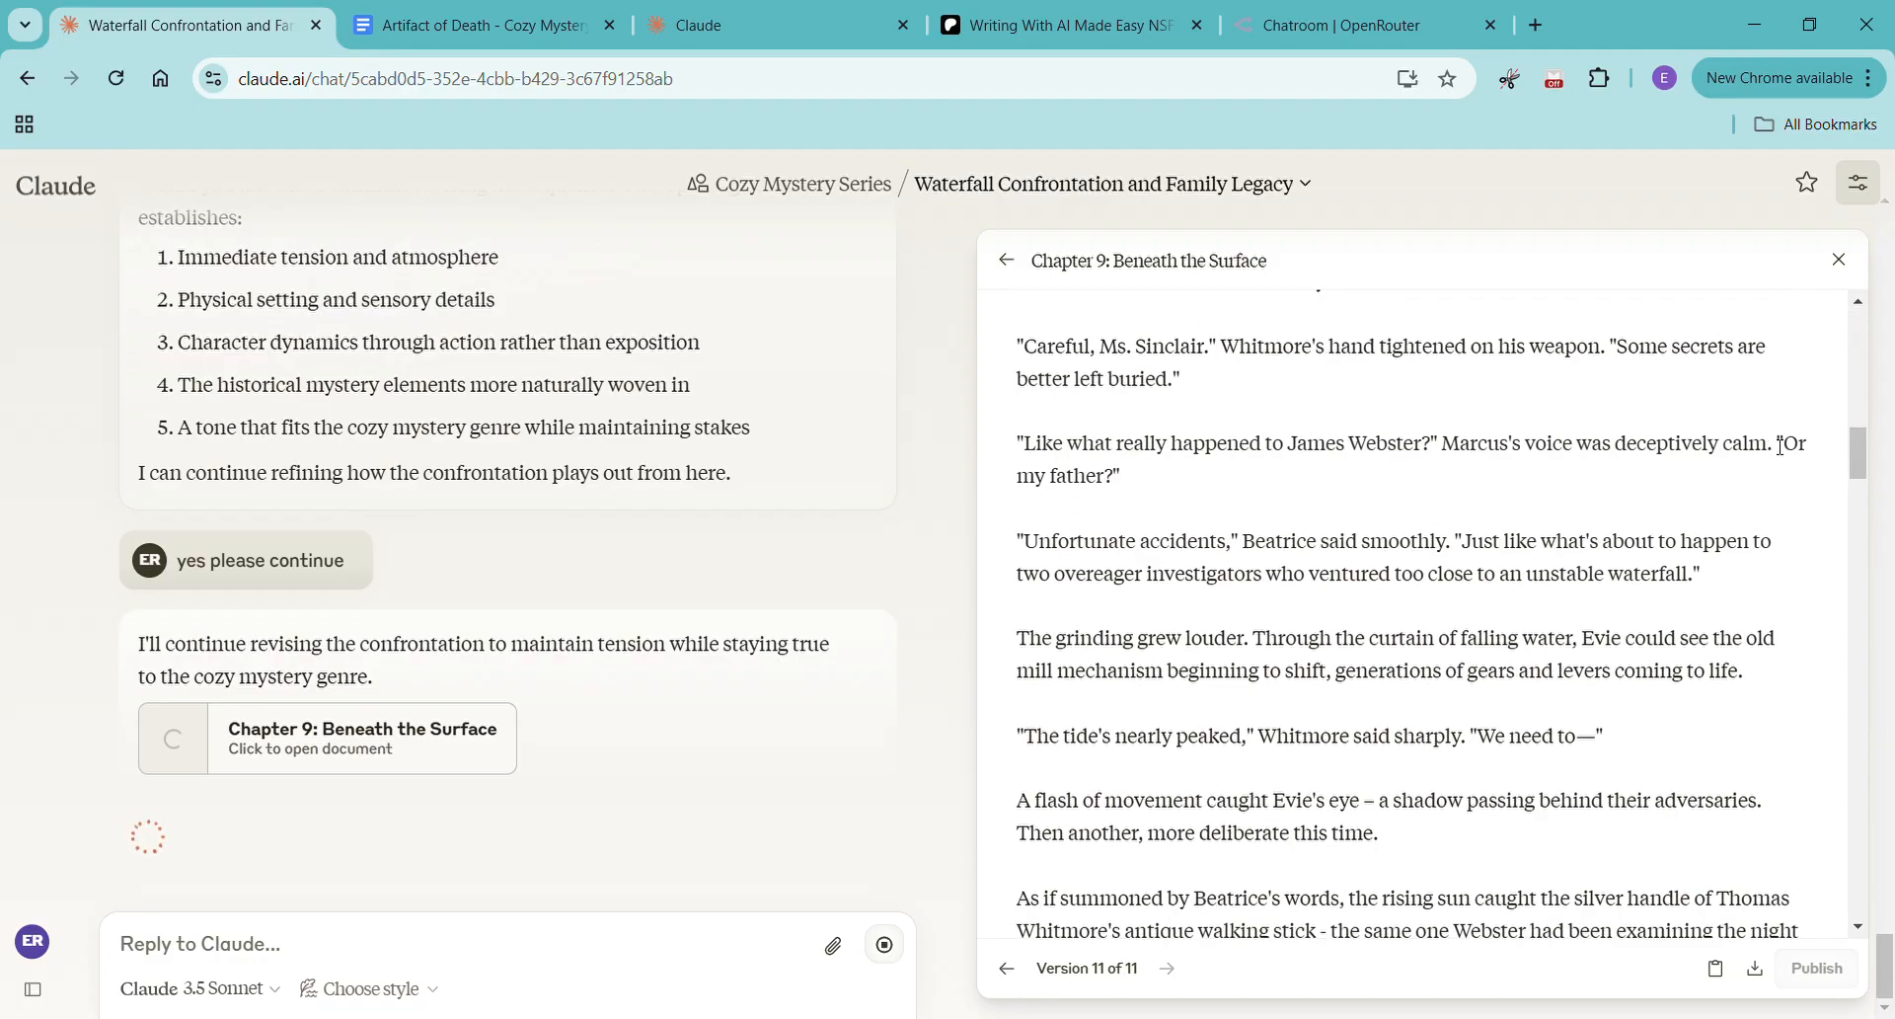
{"action": "scroll", "coordinate": [1774, 447], "scroll_direction": "down", "scroll_amount": 20}
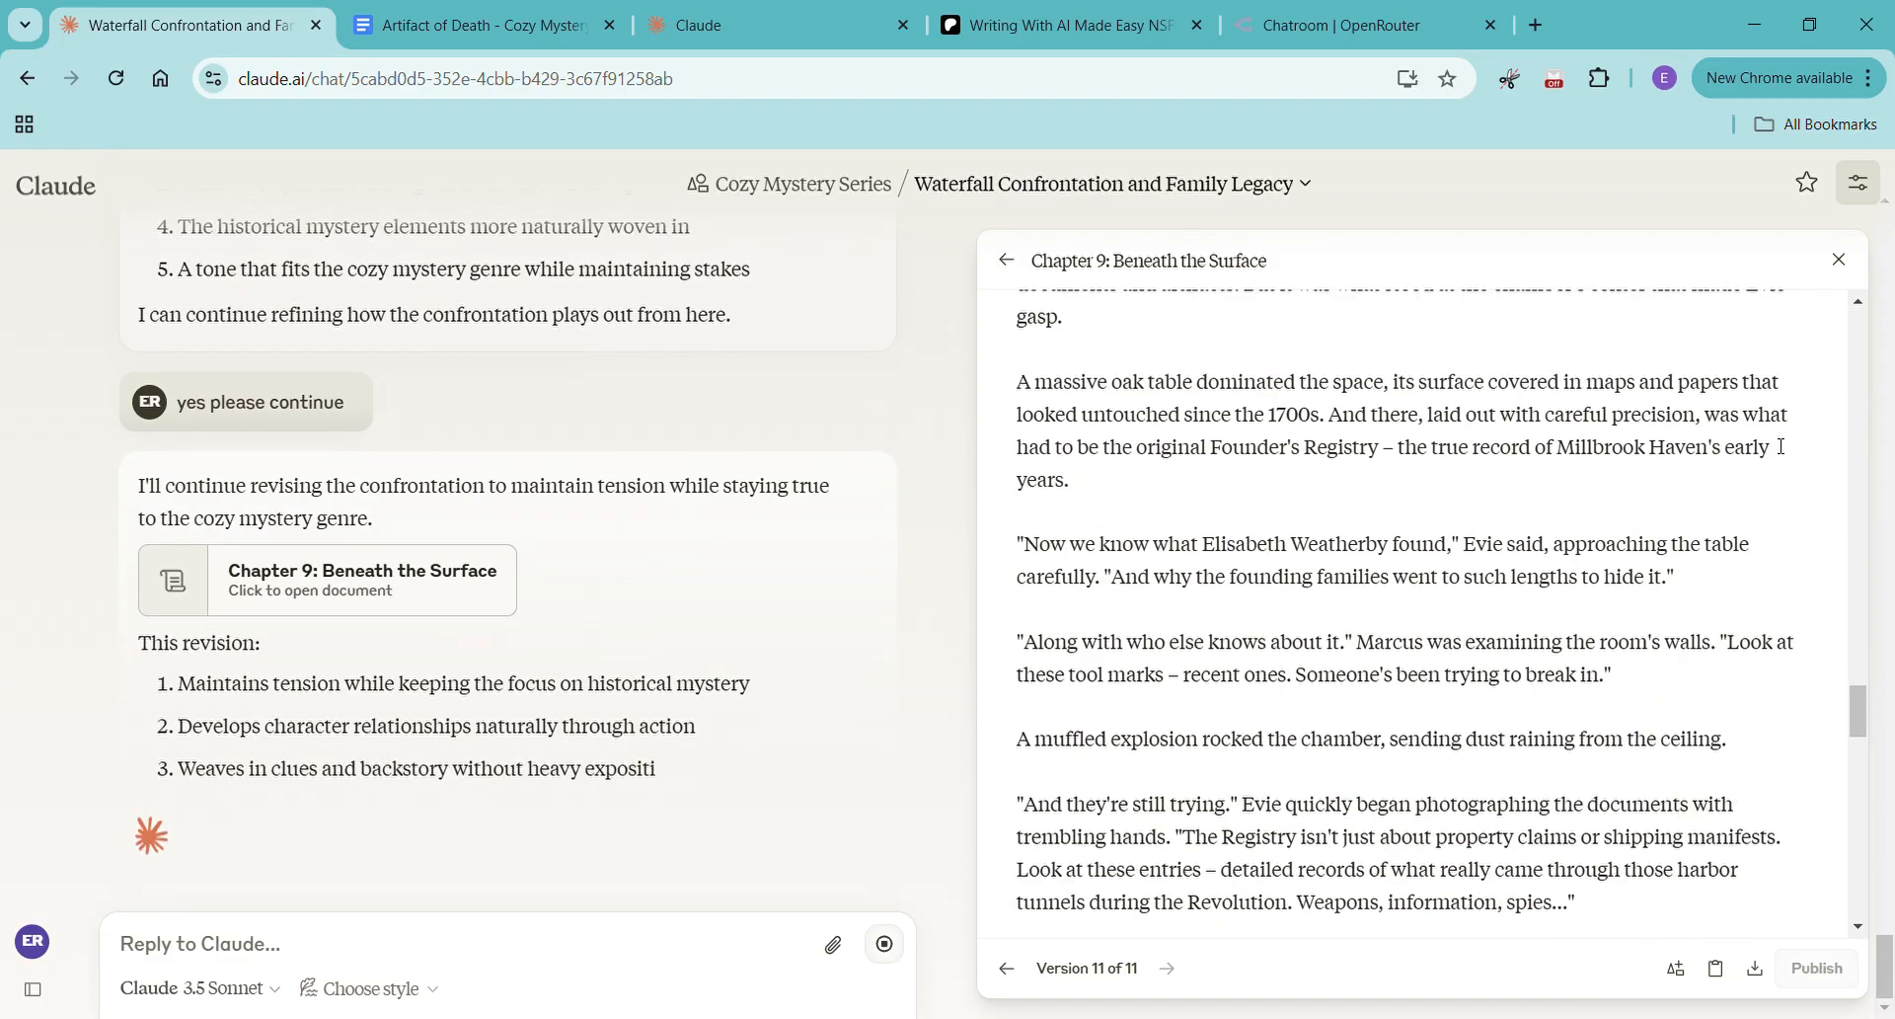
{"action": "scroll", "coordinate": [1773, 445], "scroll_direction": "down", "scroll_amount": 6}
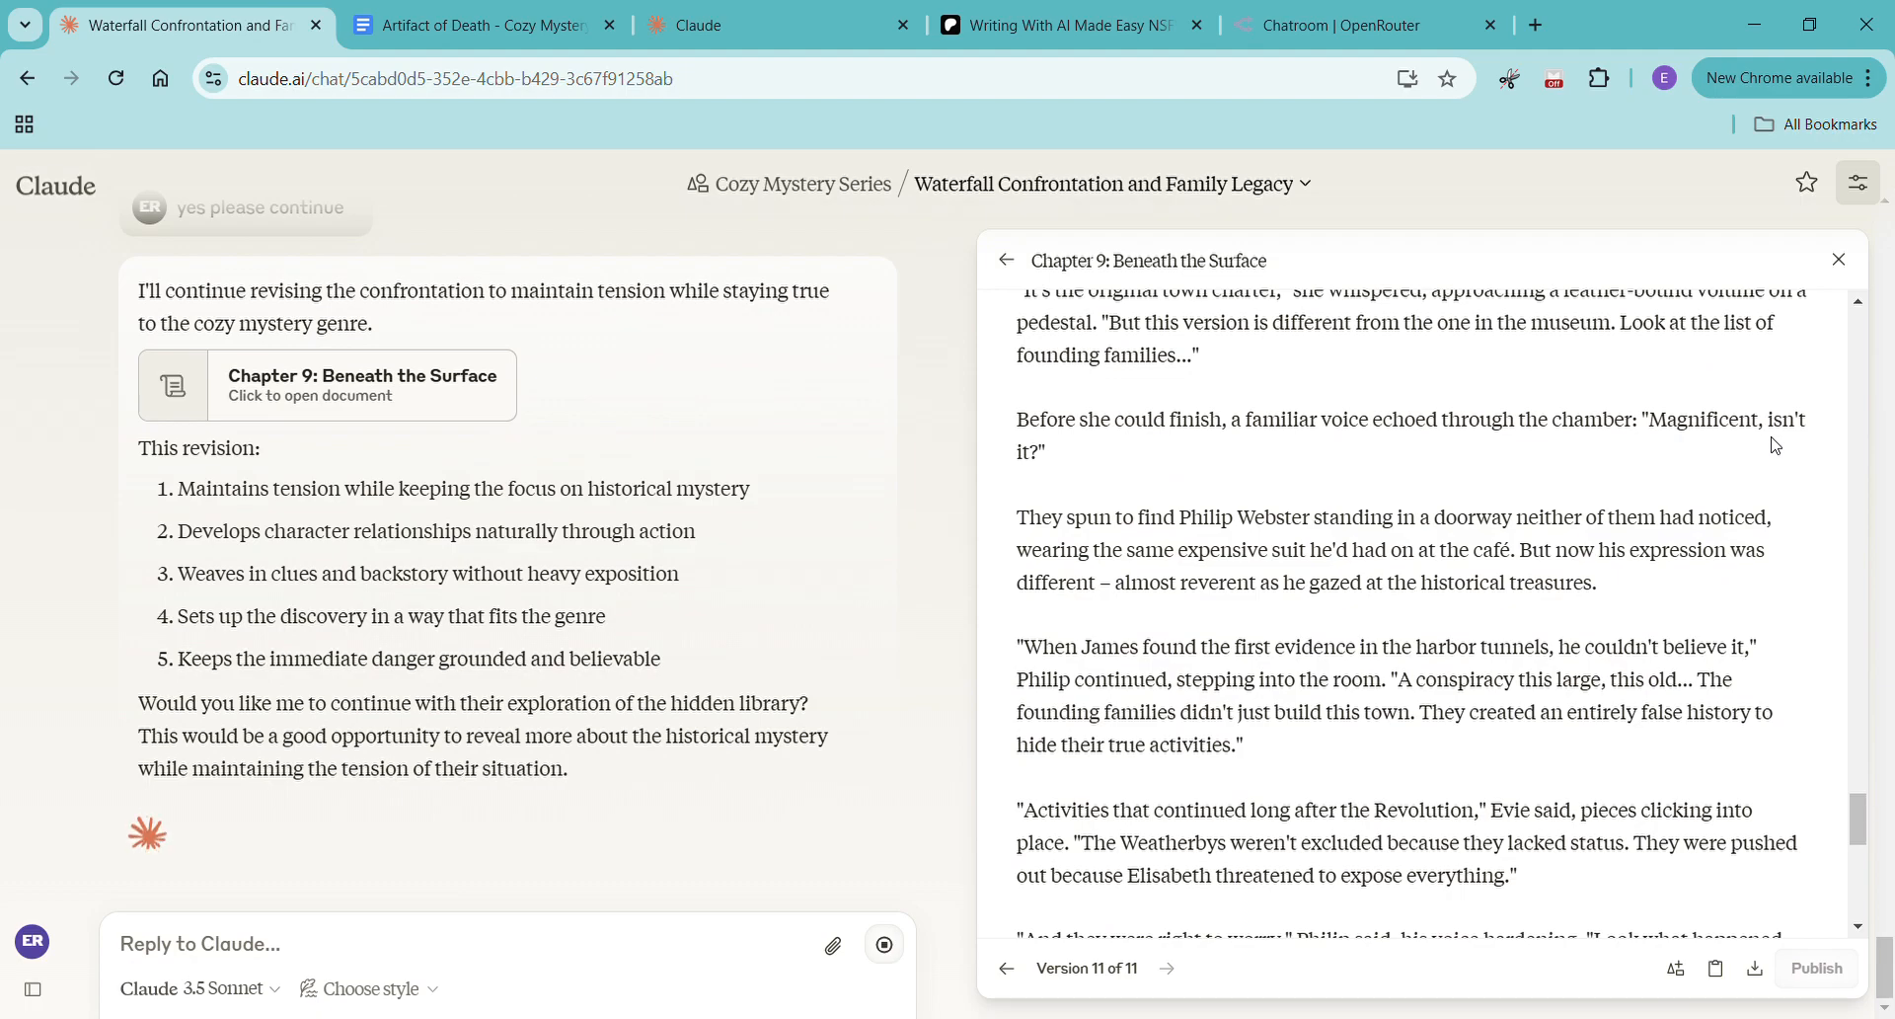
{"action": "scroll", "coordinate": [1742, 464], "scroll_direction": "down", "scroll_amount": 10}
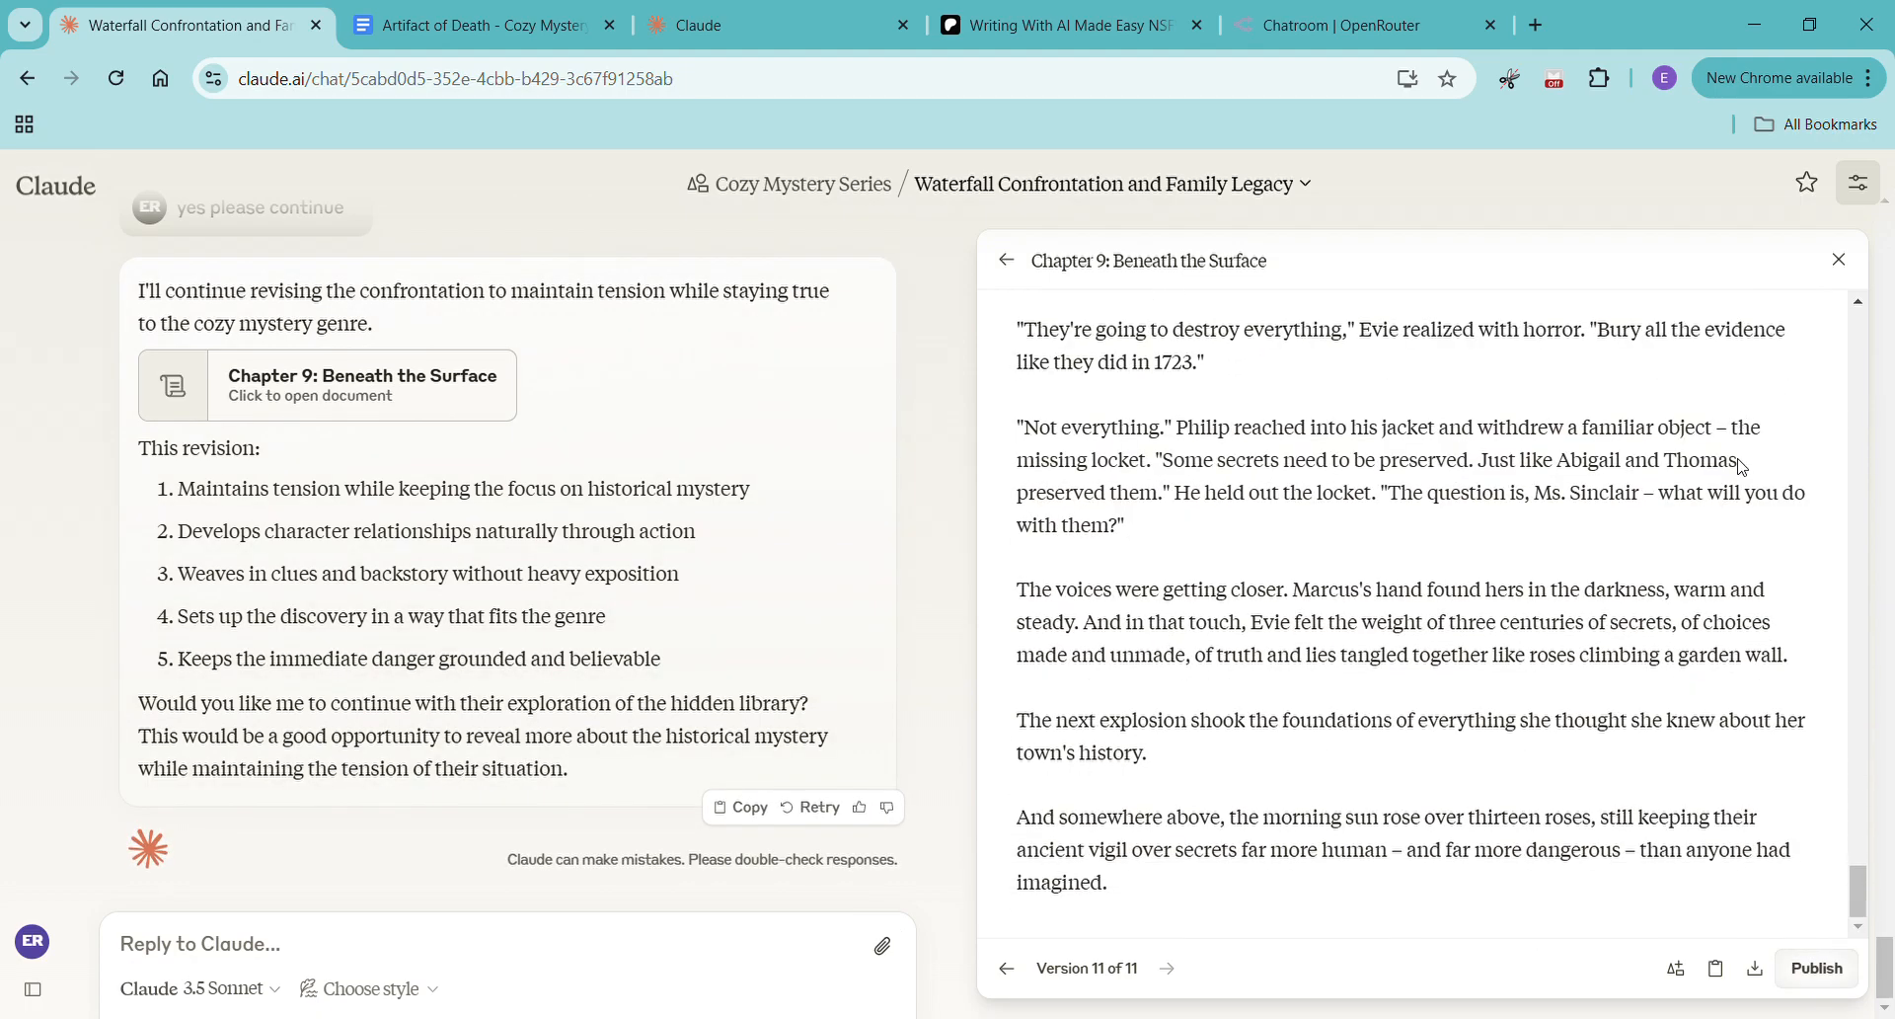
{"action": "left_click_drag", "start_coordinate": [1858, 891], "coordinate": [1881, 942]}
{"action": "left_click", "coordinate": [1716, 967]}
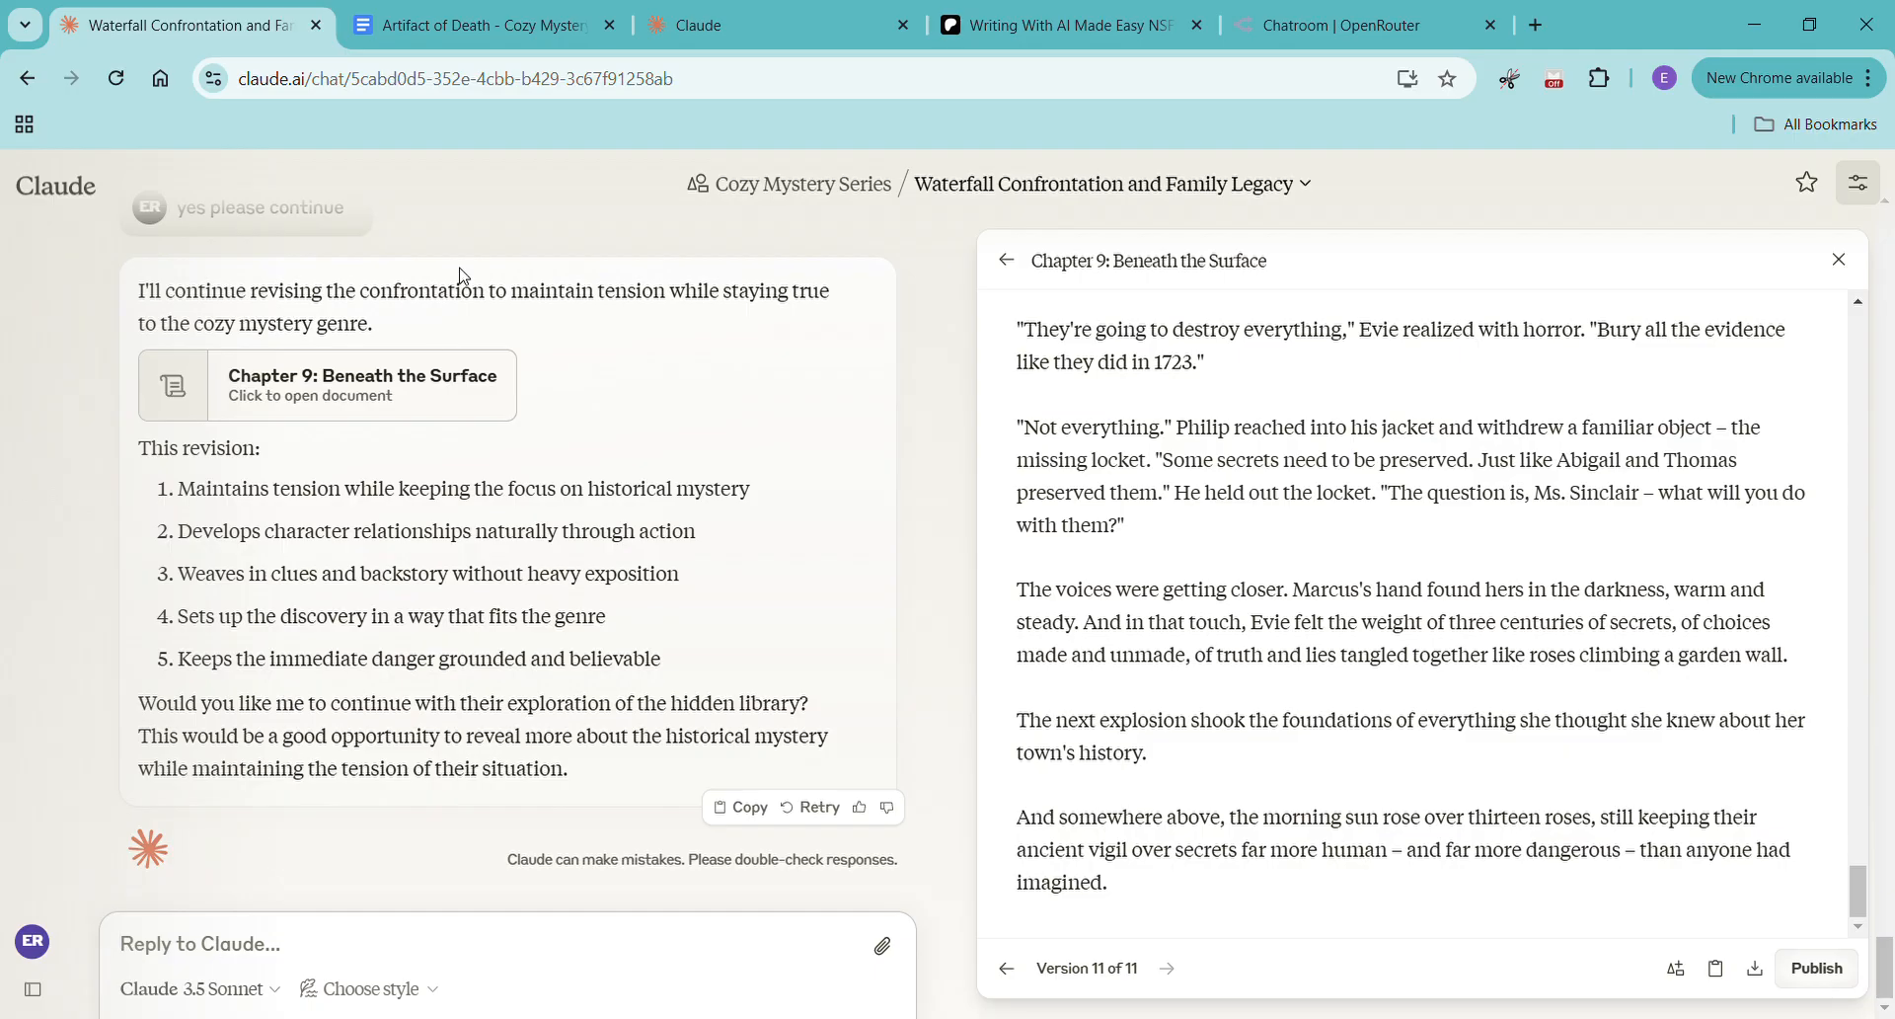
Open "Outline for book 1 - Artifact of Death" in the project knowledge and review the Chapter 9 outline points
{"action": "left_click", "coordinate": [727, 14]}
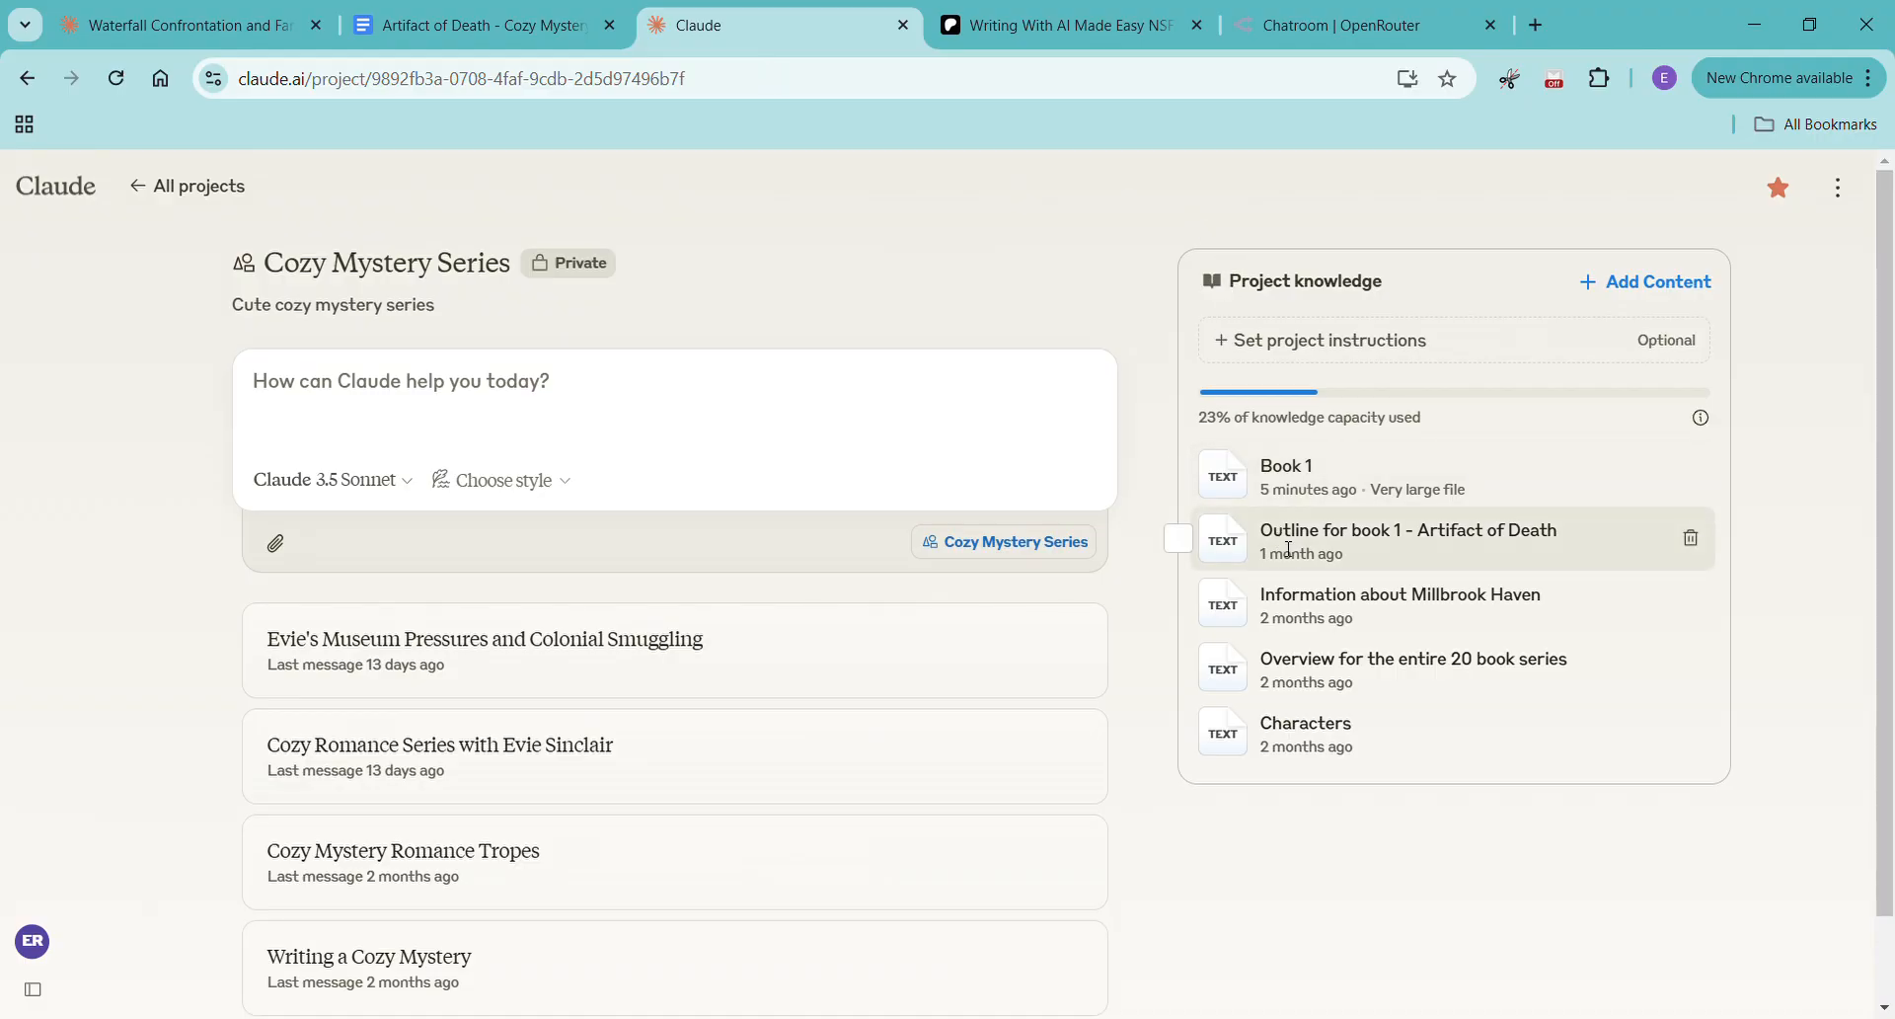
{"action": "left_click", "coordinate": [1229, 554]}
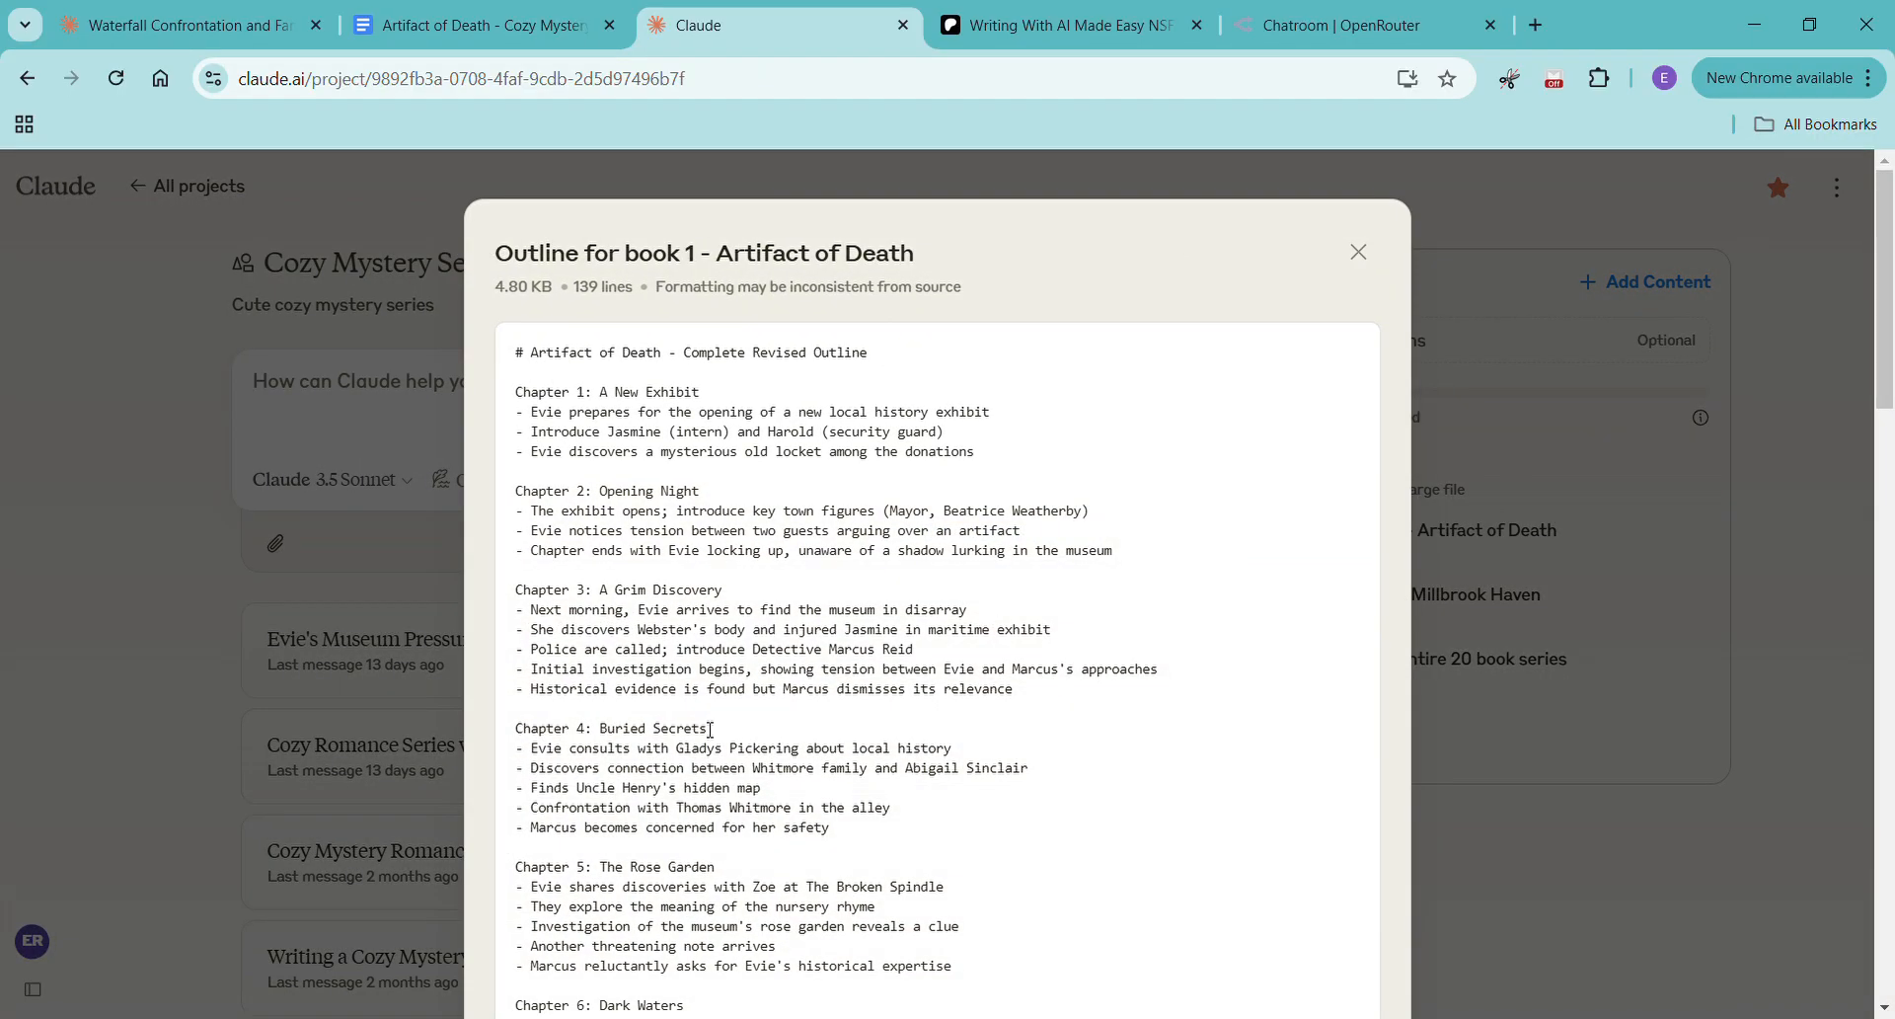
{"action": "scroll", "coordinate": [721, 730], "scroll_direction": "down", "scroll_amount": 3}
{"action": "scroll", "coordinate": [719, 730], "scroll_direction": "down", "scroll_amount": 3}
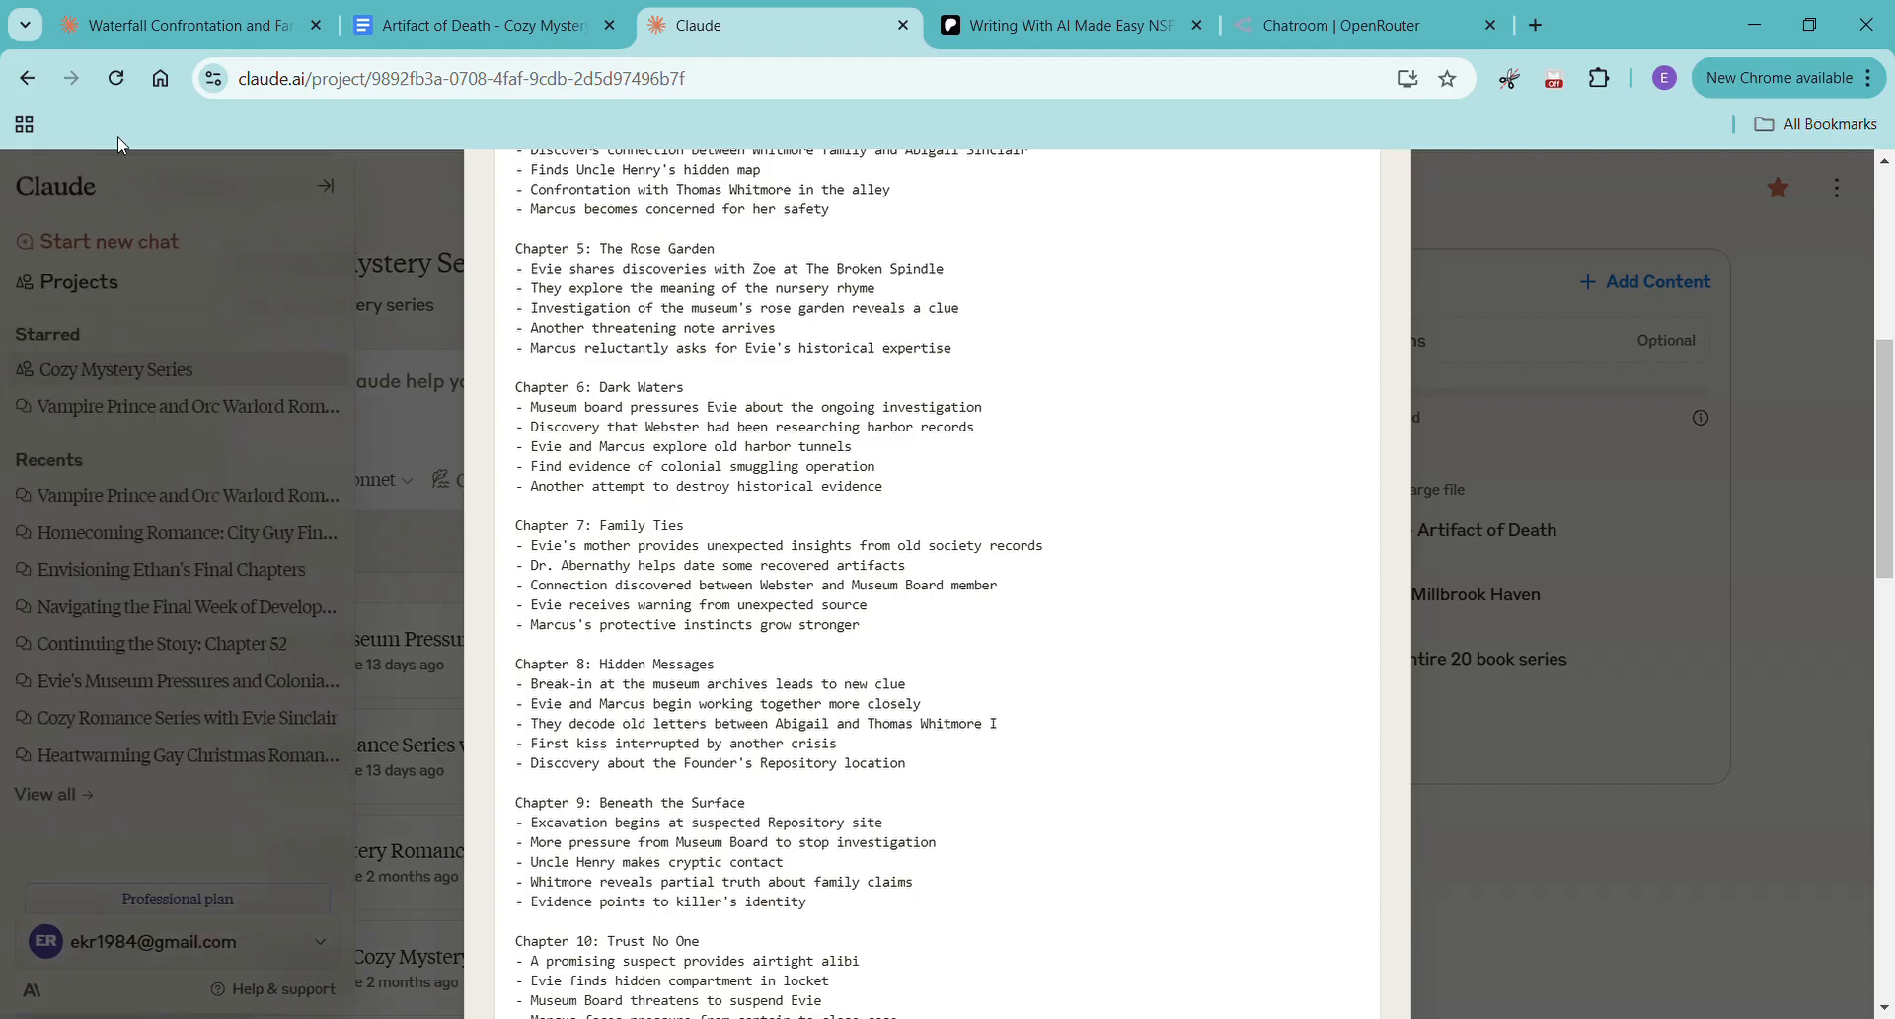
Return to the chapter chat and ask Claude "how does this compare to the outline now?"
{"action": "left_click", "coordinate": [158, 30]}
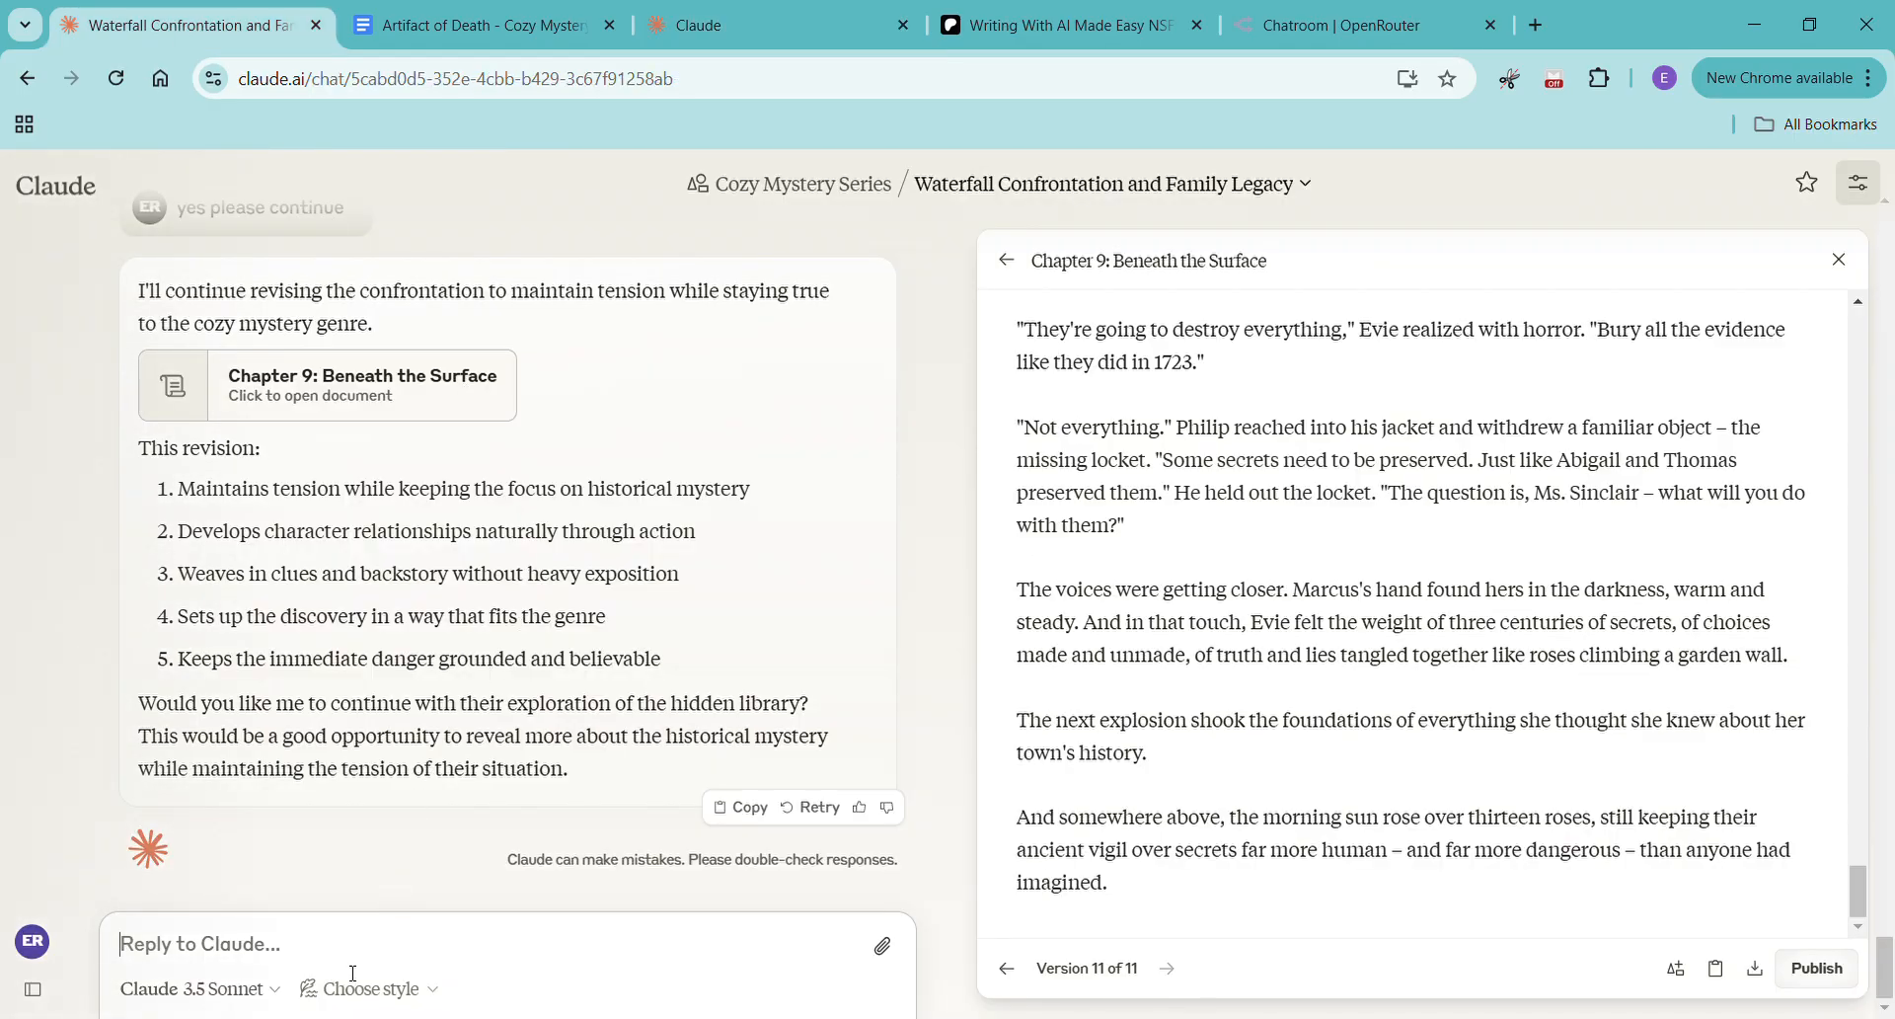
{"action": "type", "text": "how does this"}
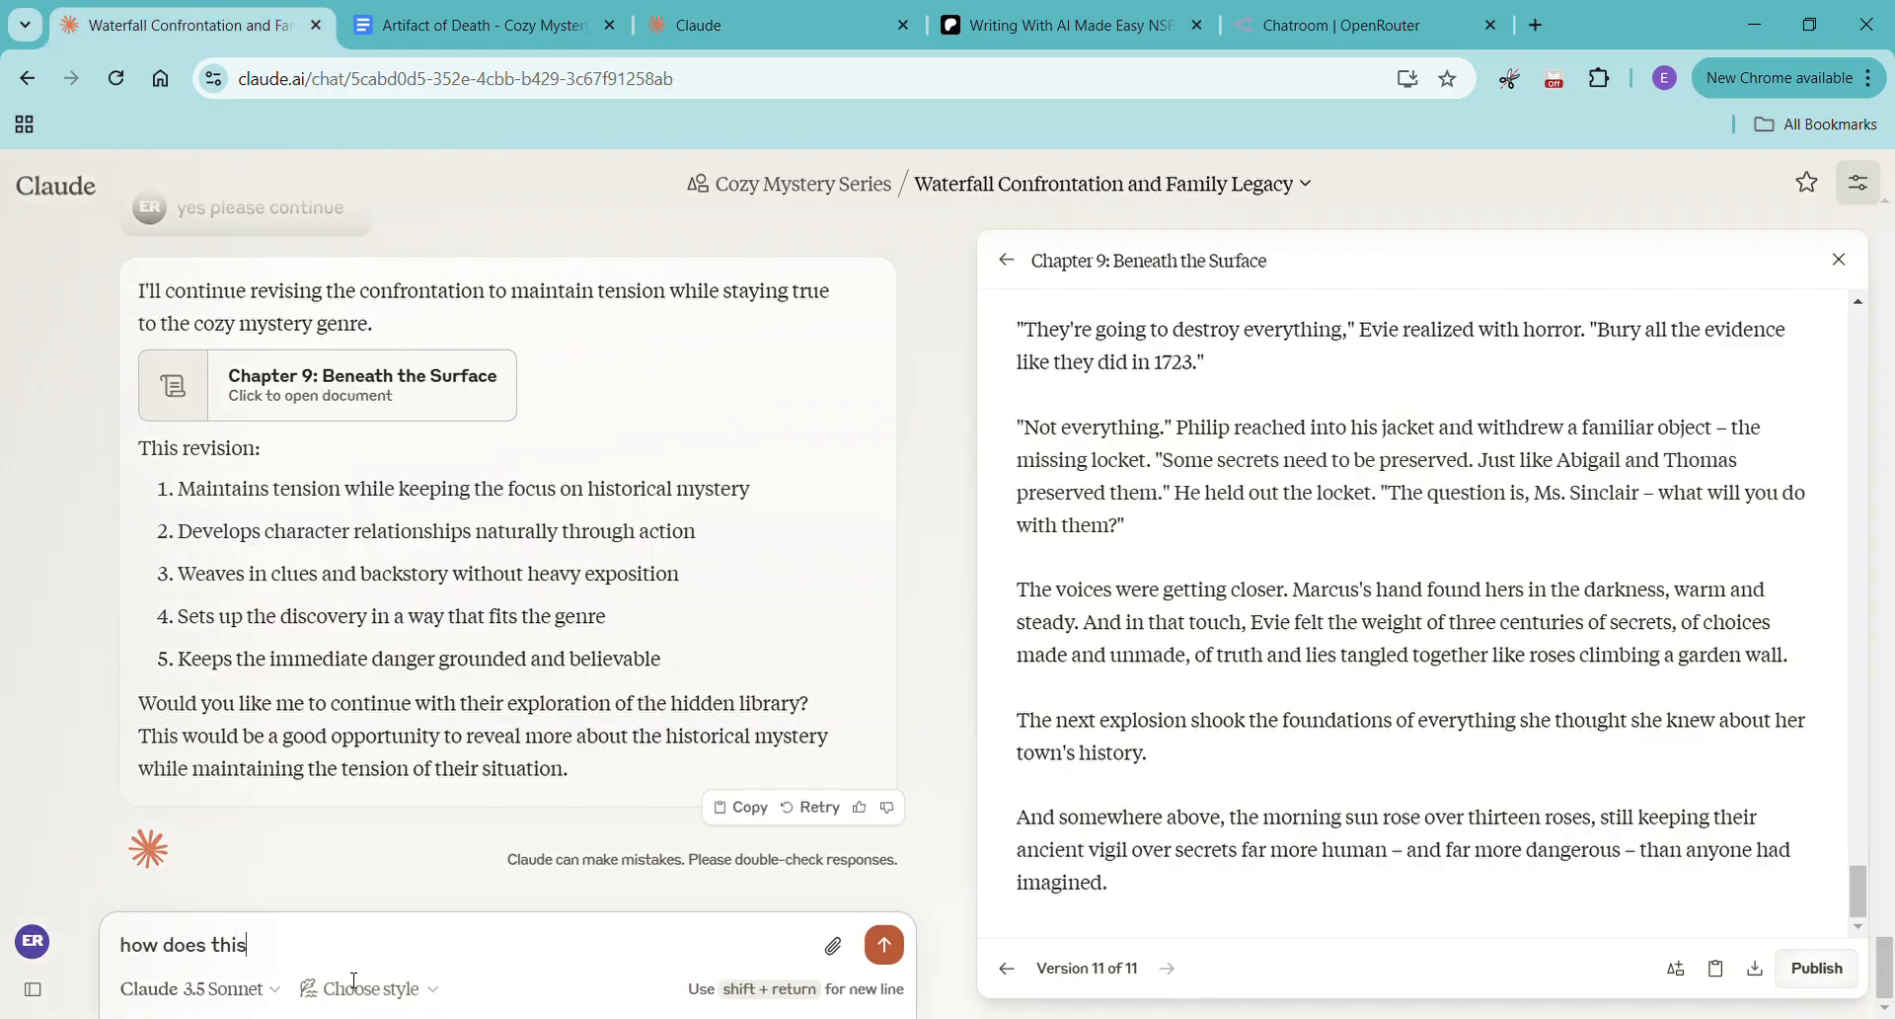
{"action": "type", "text": " compare to the outline now?"}
{"action": "key", "text": "Return"}
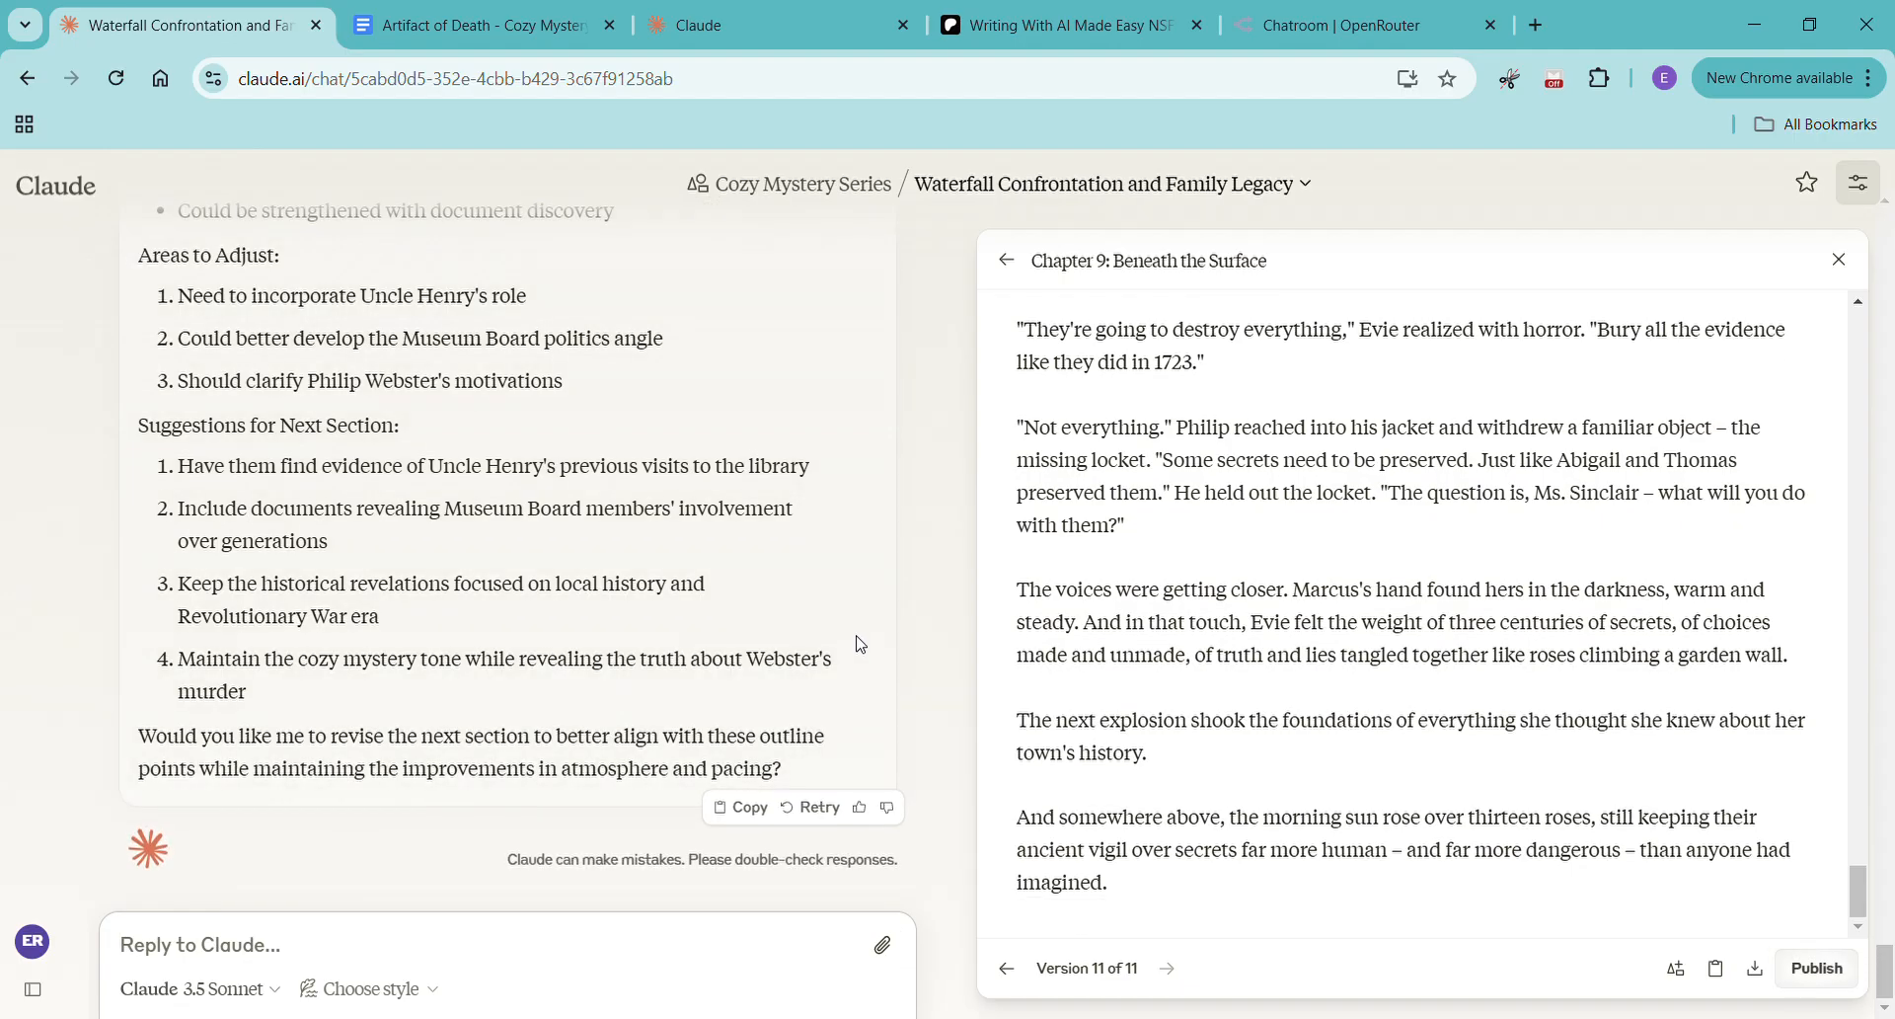
Review Claude's outline coverage and suggestions, and reply "yes please" to revising the next section to match the outline
{"action": "scroll", "coordinate": [860, 644], "scroll_direction": "up", "scroll_amount": 9}
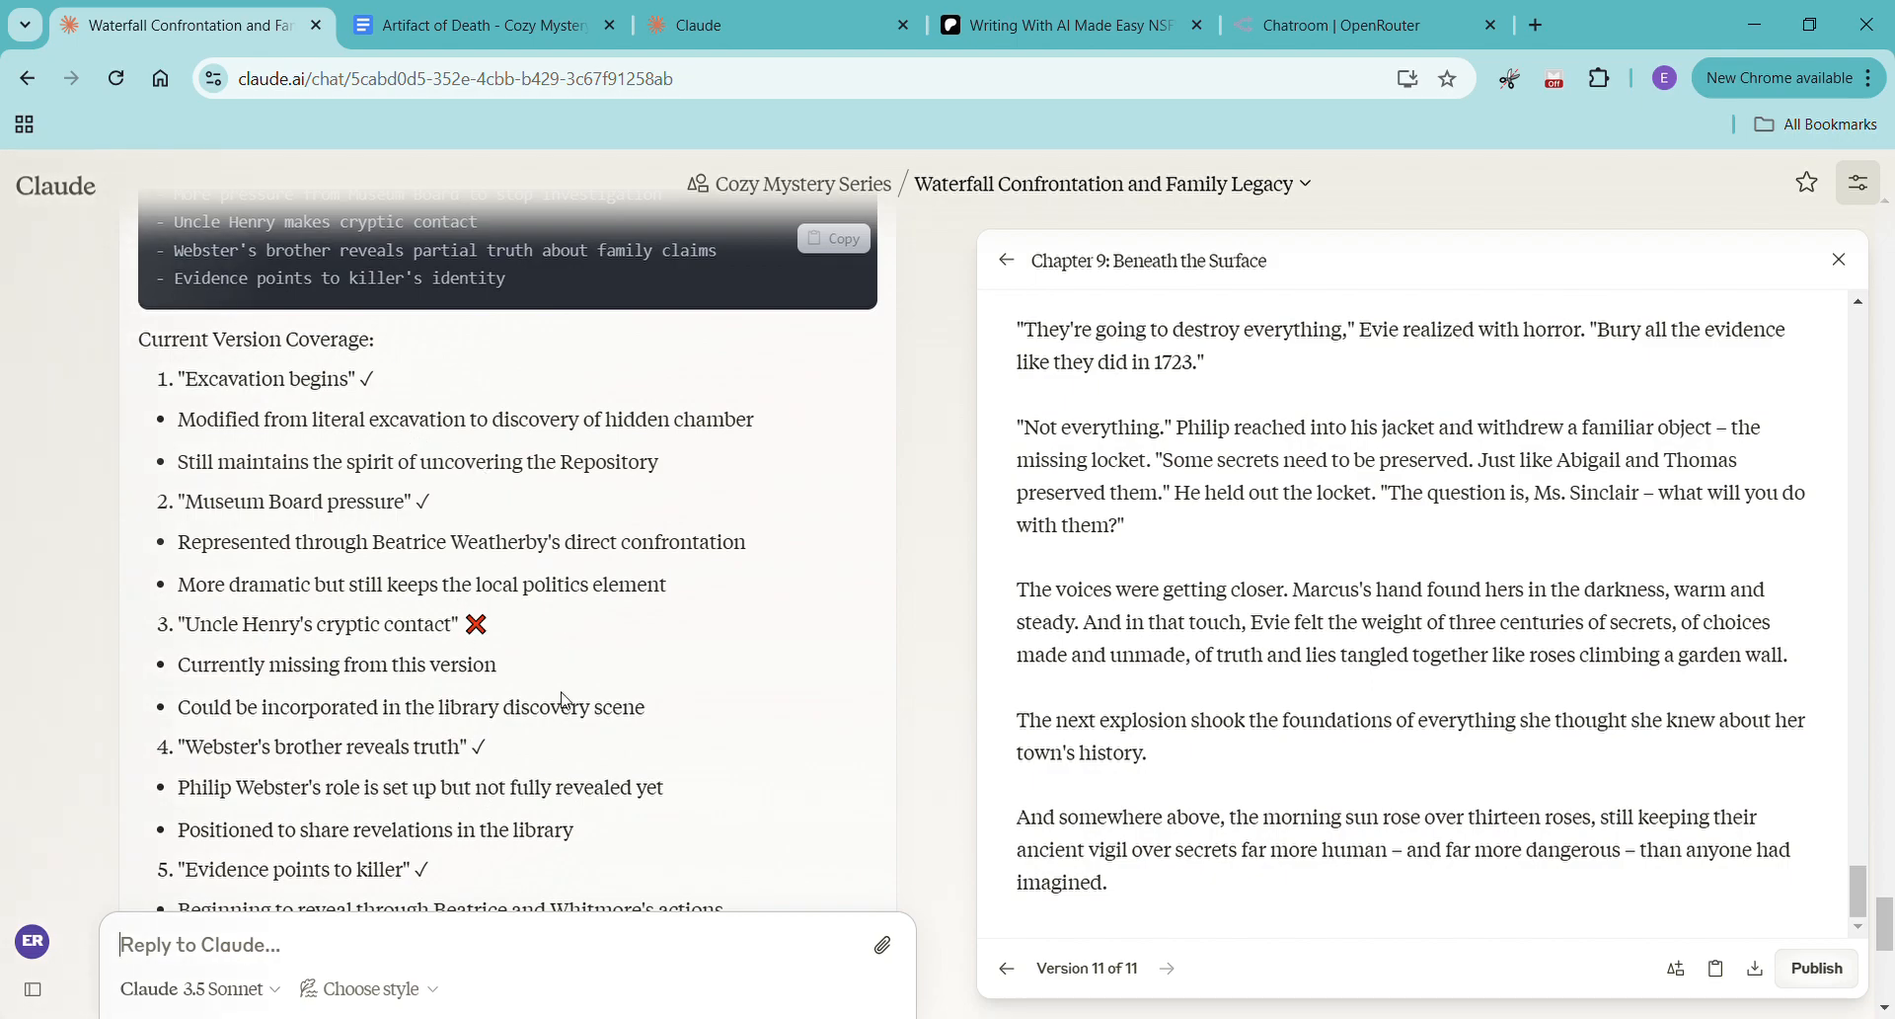
{"action": "scroll", "coordinate": [664, 760], "scroll_direction": "down", "scroll_amount": 1}
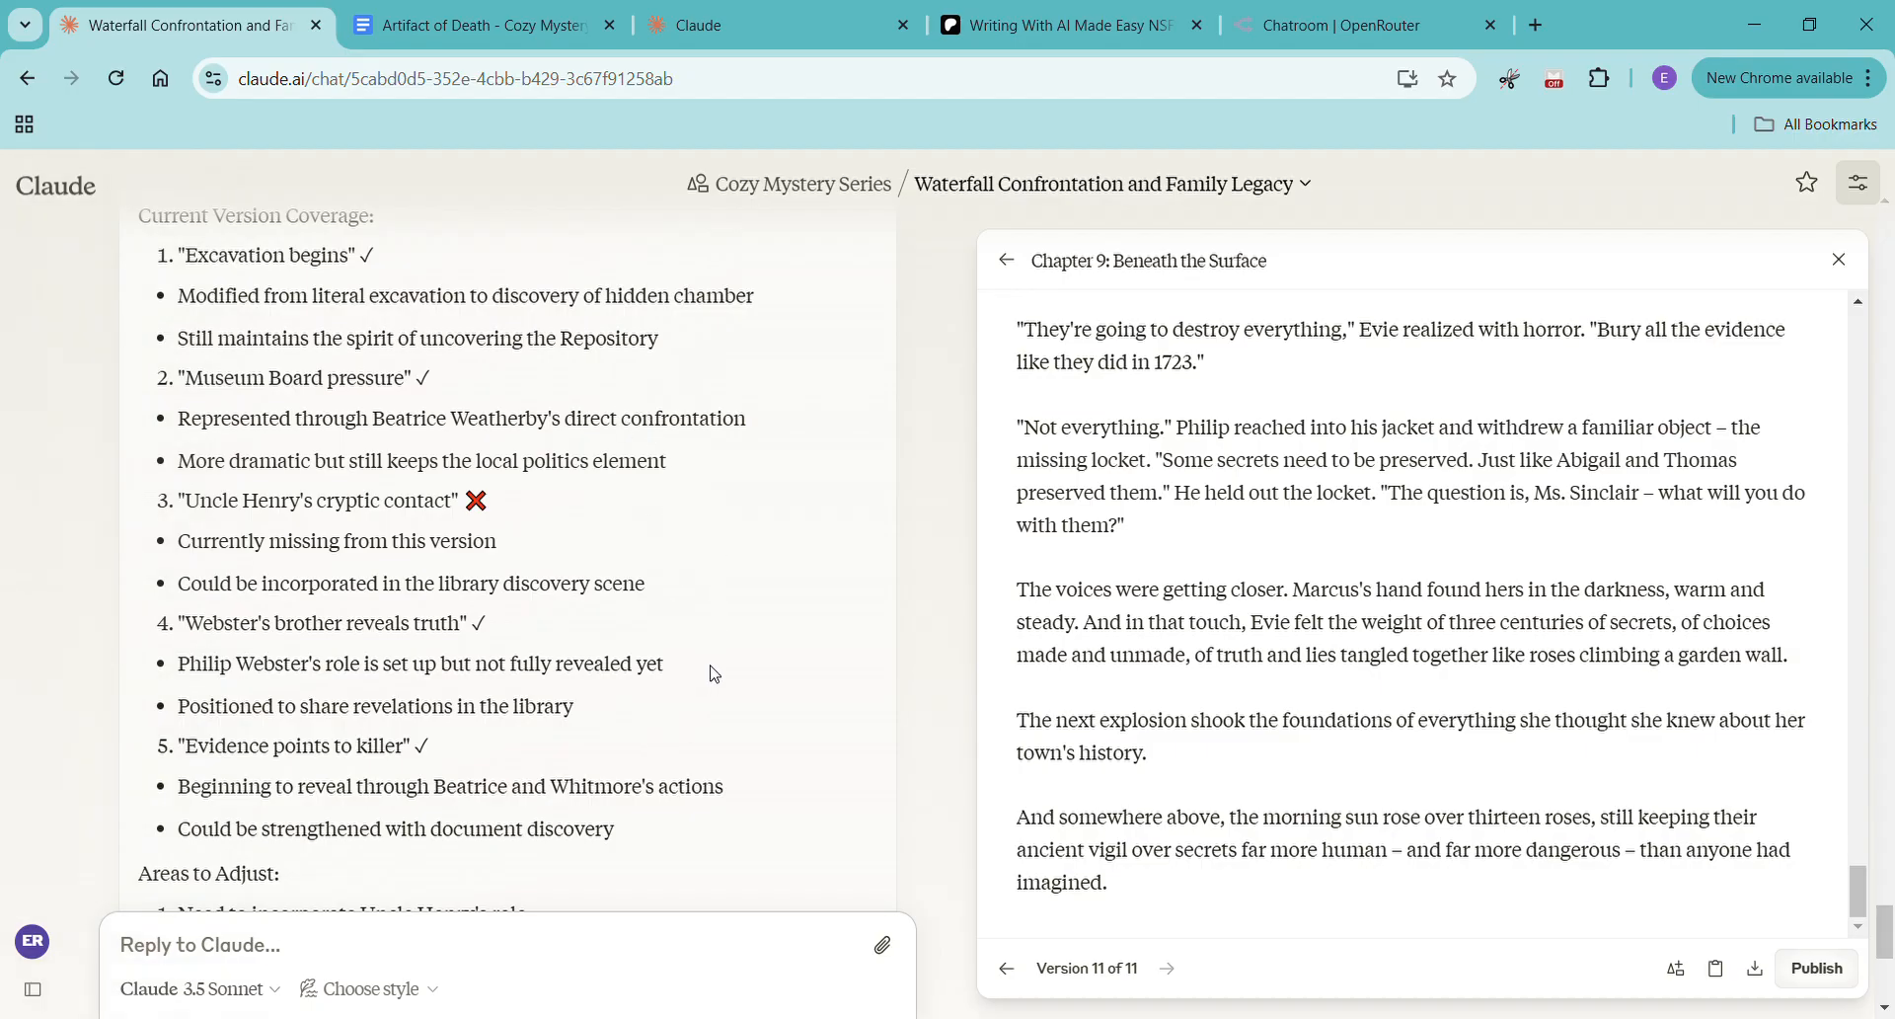
{"action": "scroll", "coordinate": [713, 674], "scroll_direction": "down", "scroll_amount": 1}
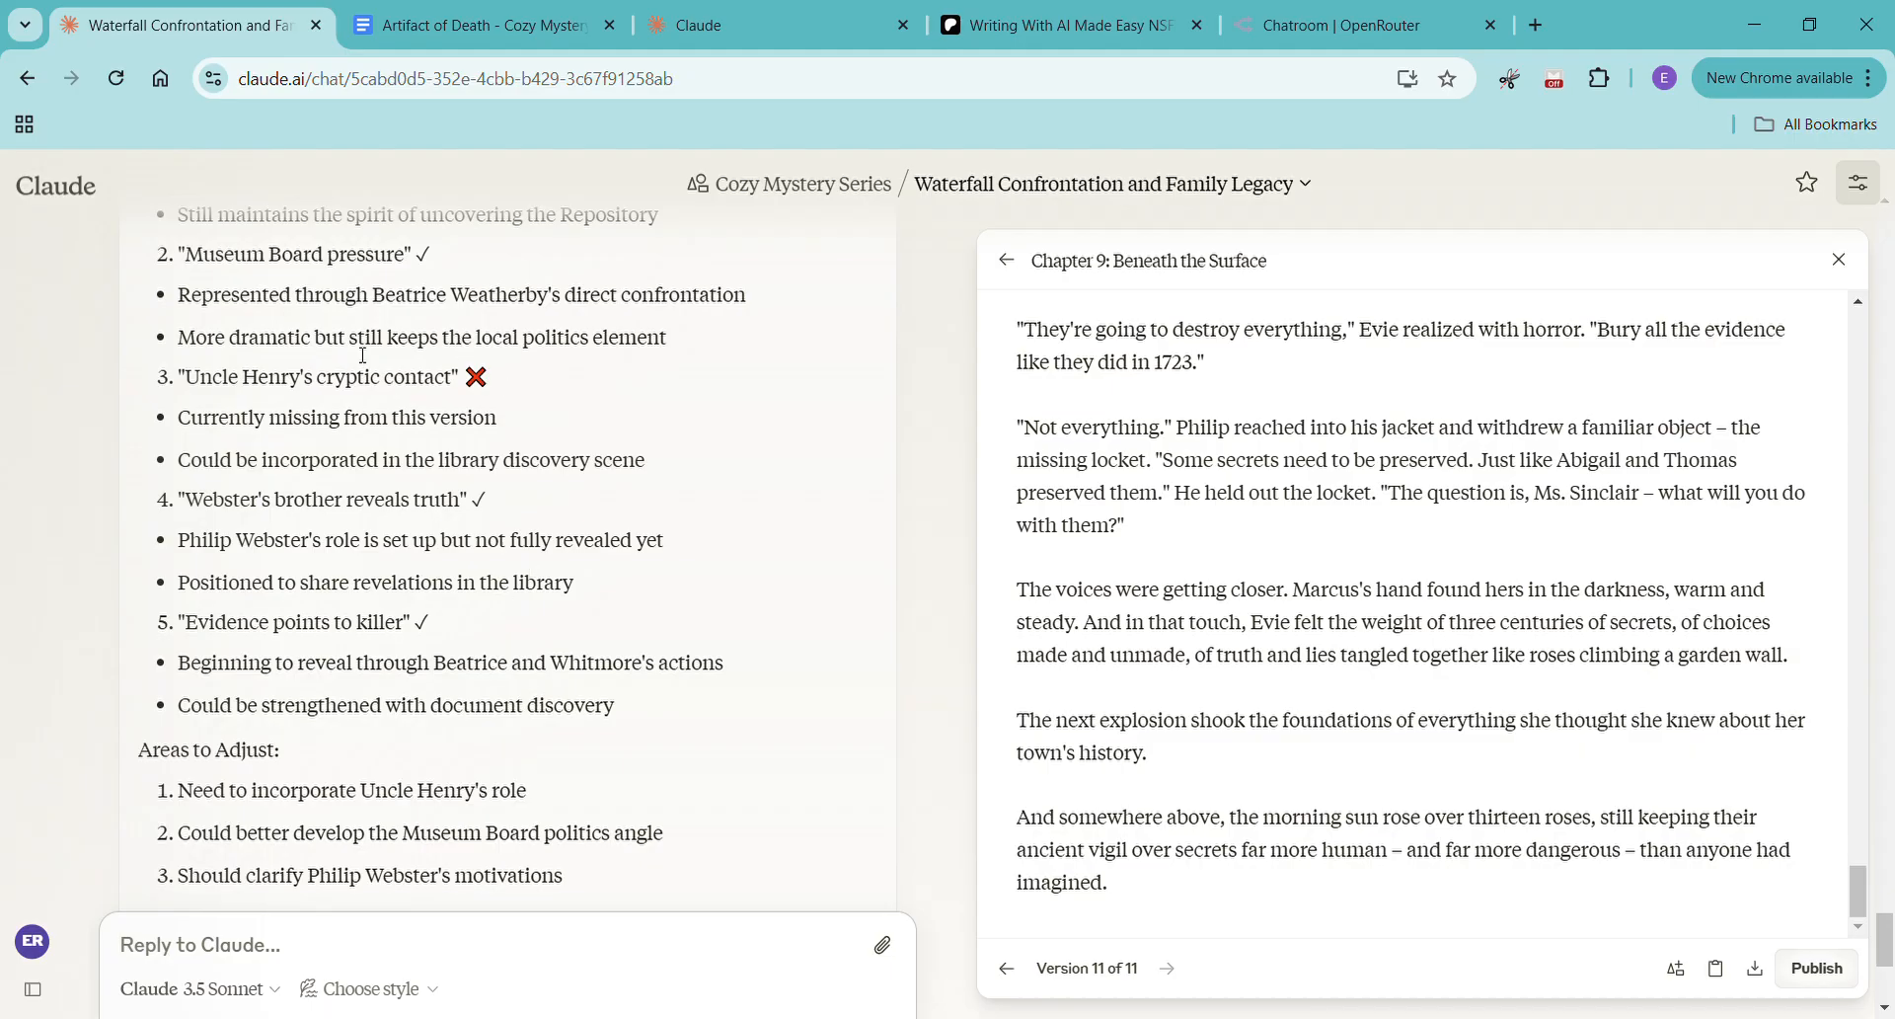
{"action": "scroll", "coordinate": [703, 576], "scroll_direction": "down", "scroll_amount": 4}
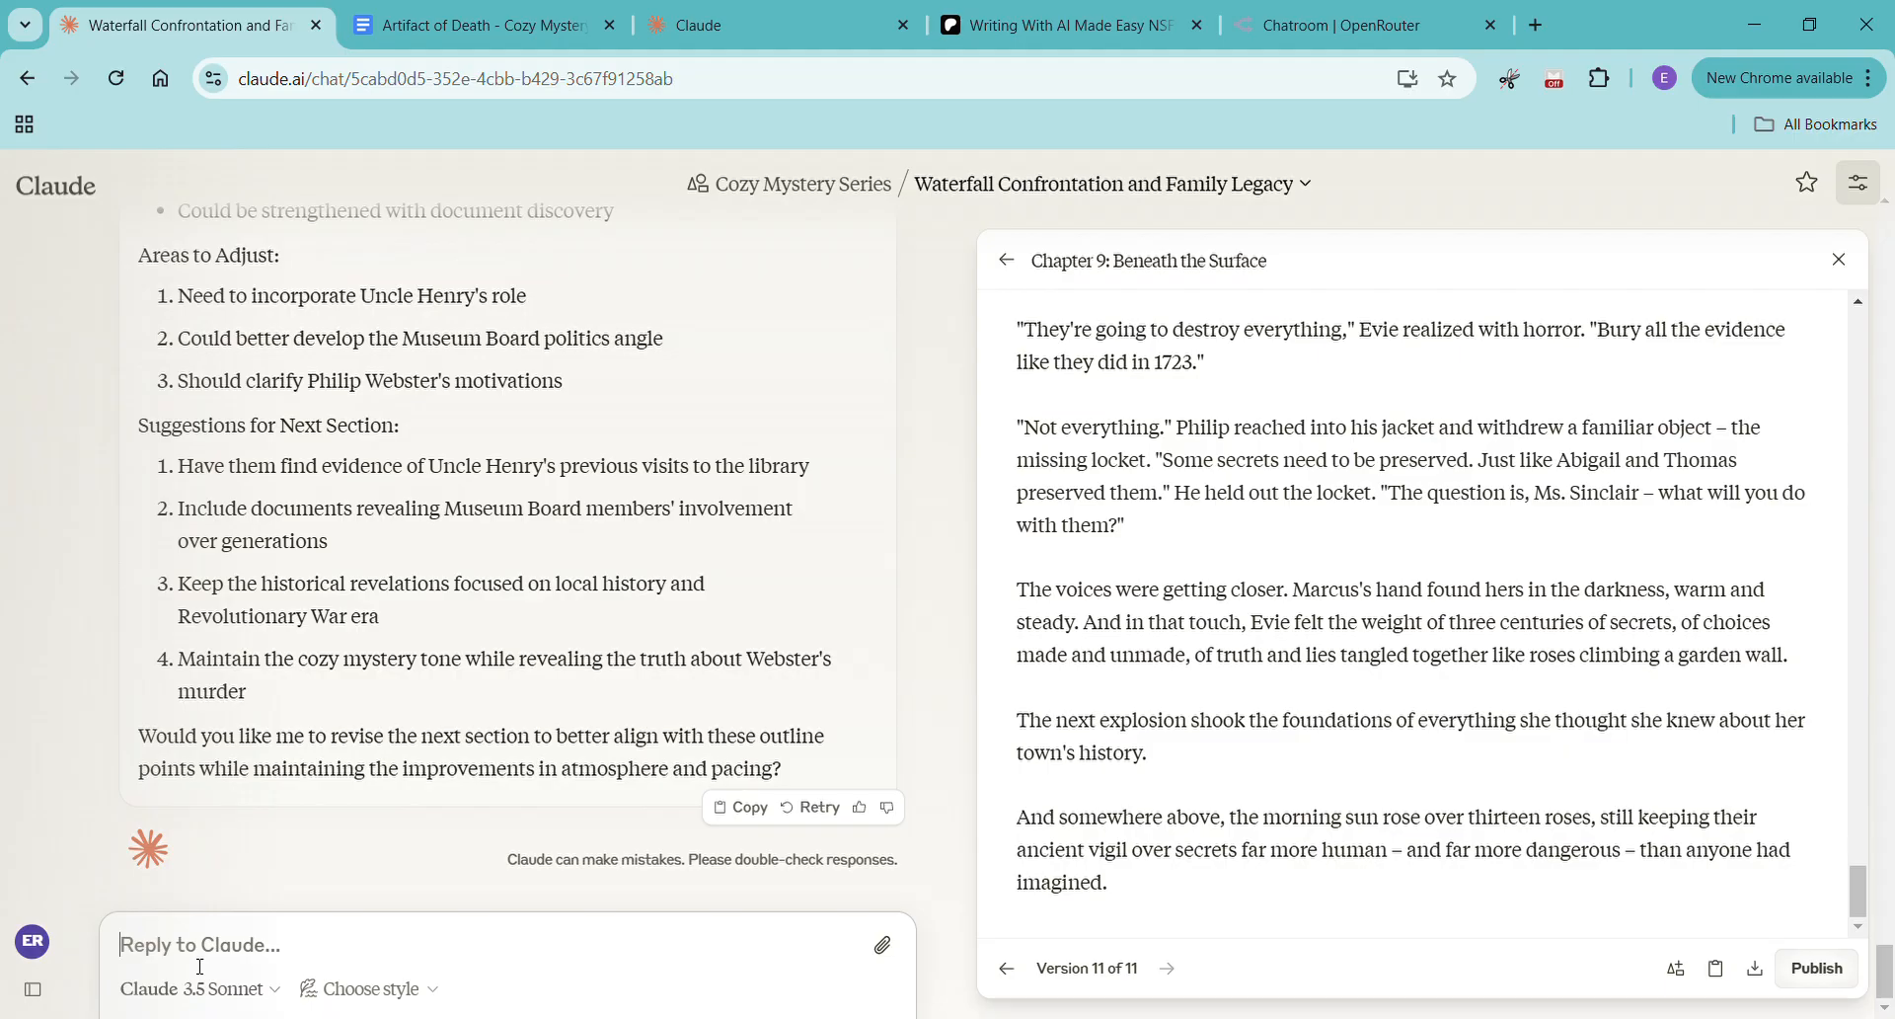
{"action": "type", "text": "yes please"}
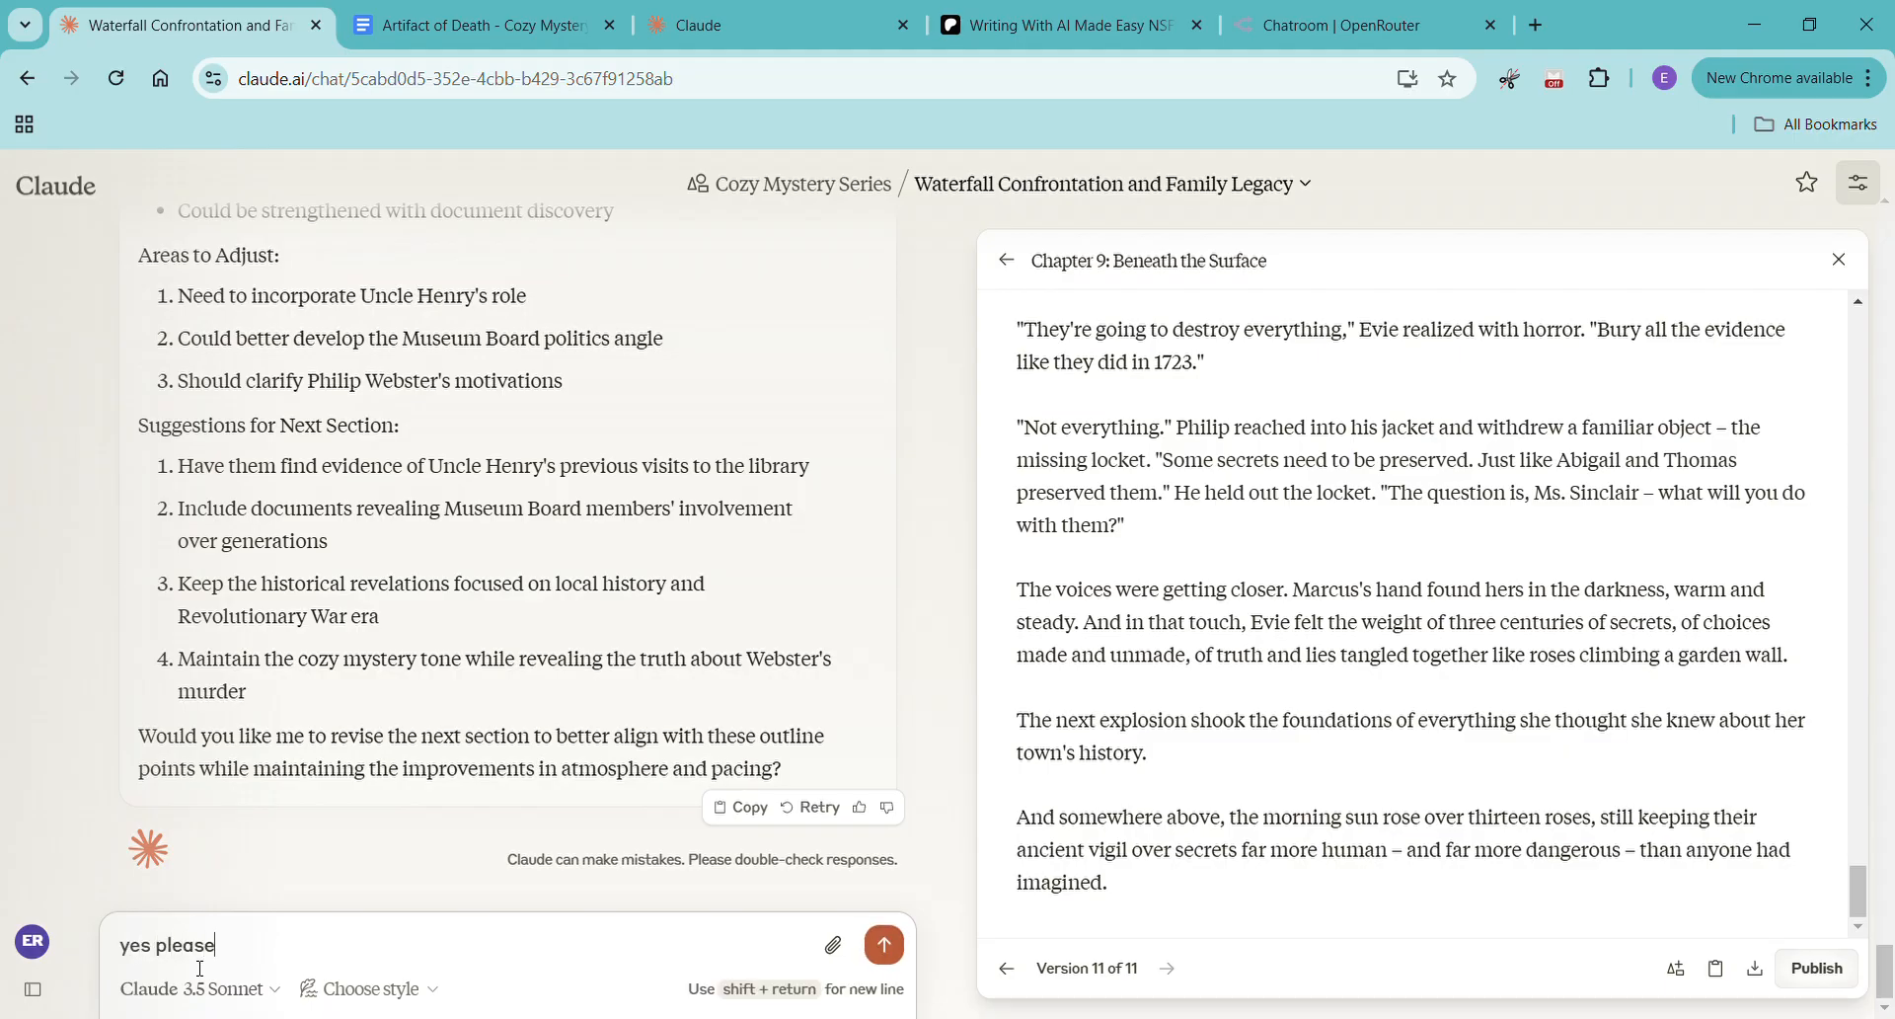
{"action": "key", "text": "Return"}
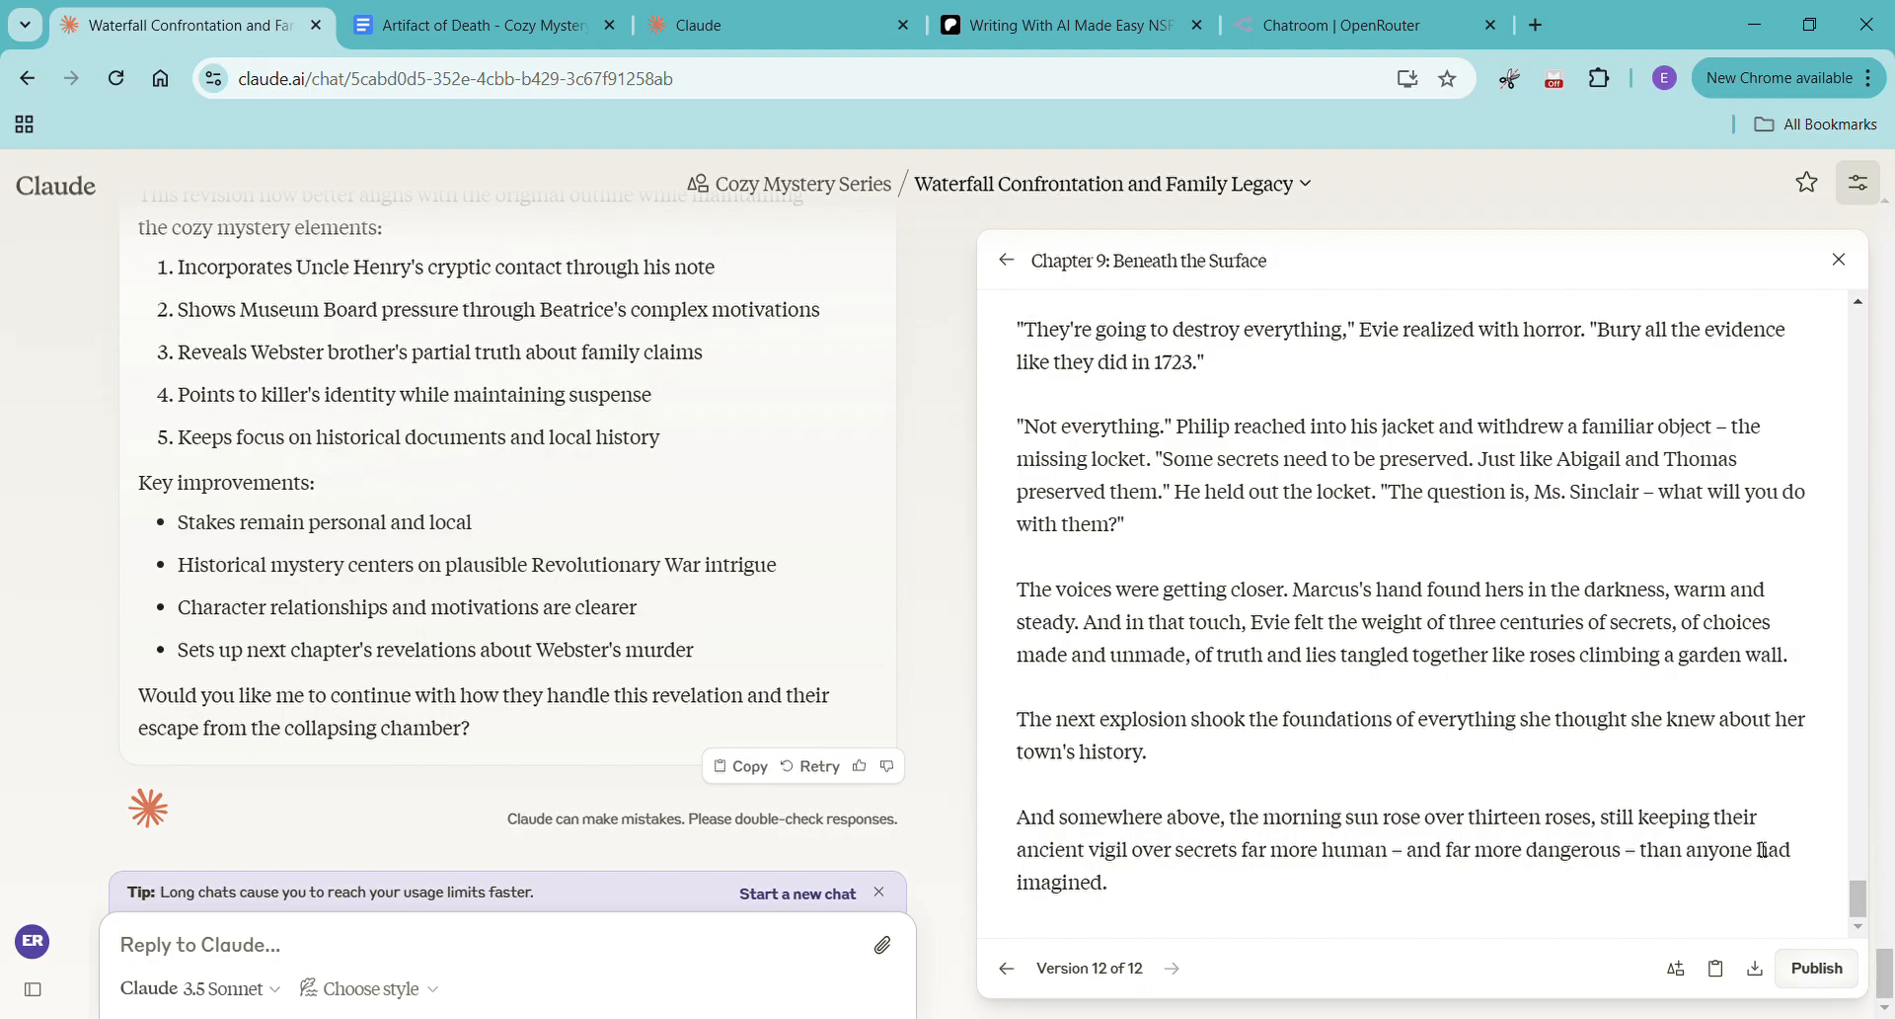
Ask Claude whether all that belongs in this chapter or the next, and if this chapter is done now or should have more
{"action": "mouse_move", "coordinate": [1861, 913]}
{"action": "left_mouse_down"}
{"action": "mouse_move", "coordinate": [1874, 309]}
{"action": "mouse_move", "coordinate": [1870, 923]}
{"action": "left_mouse_up"}
{"action": "left_click", "coordinate": [494, 962]}
{"action": "type", "text": "should that all be i"}
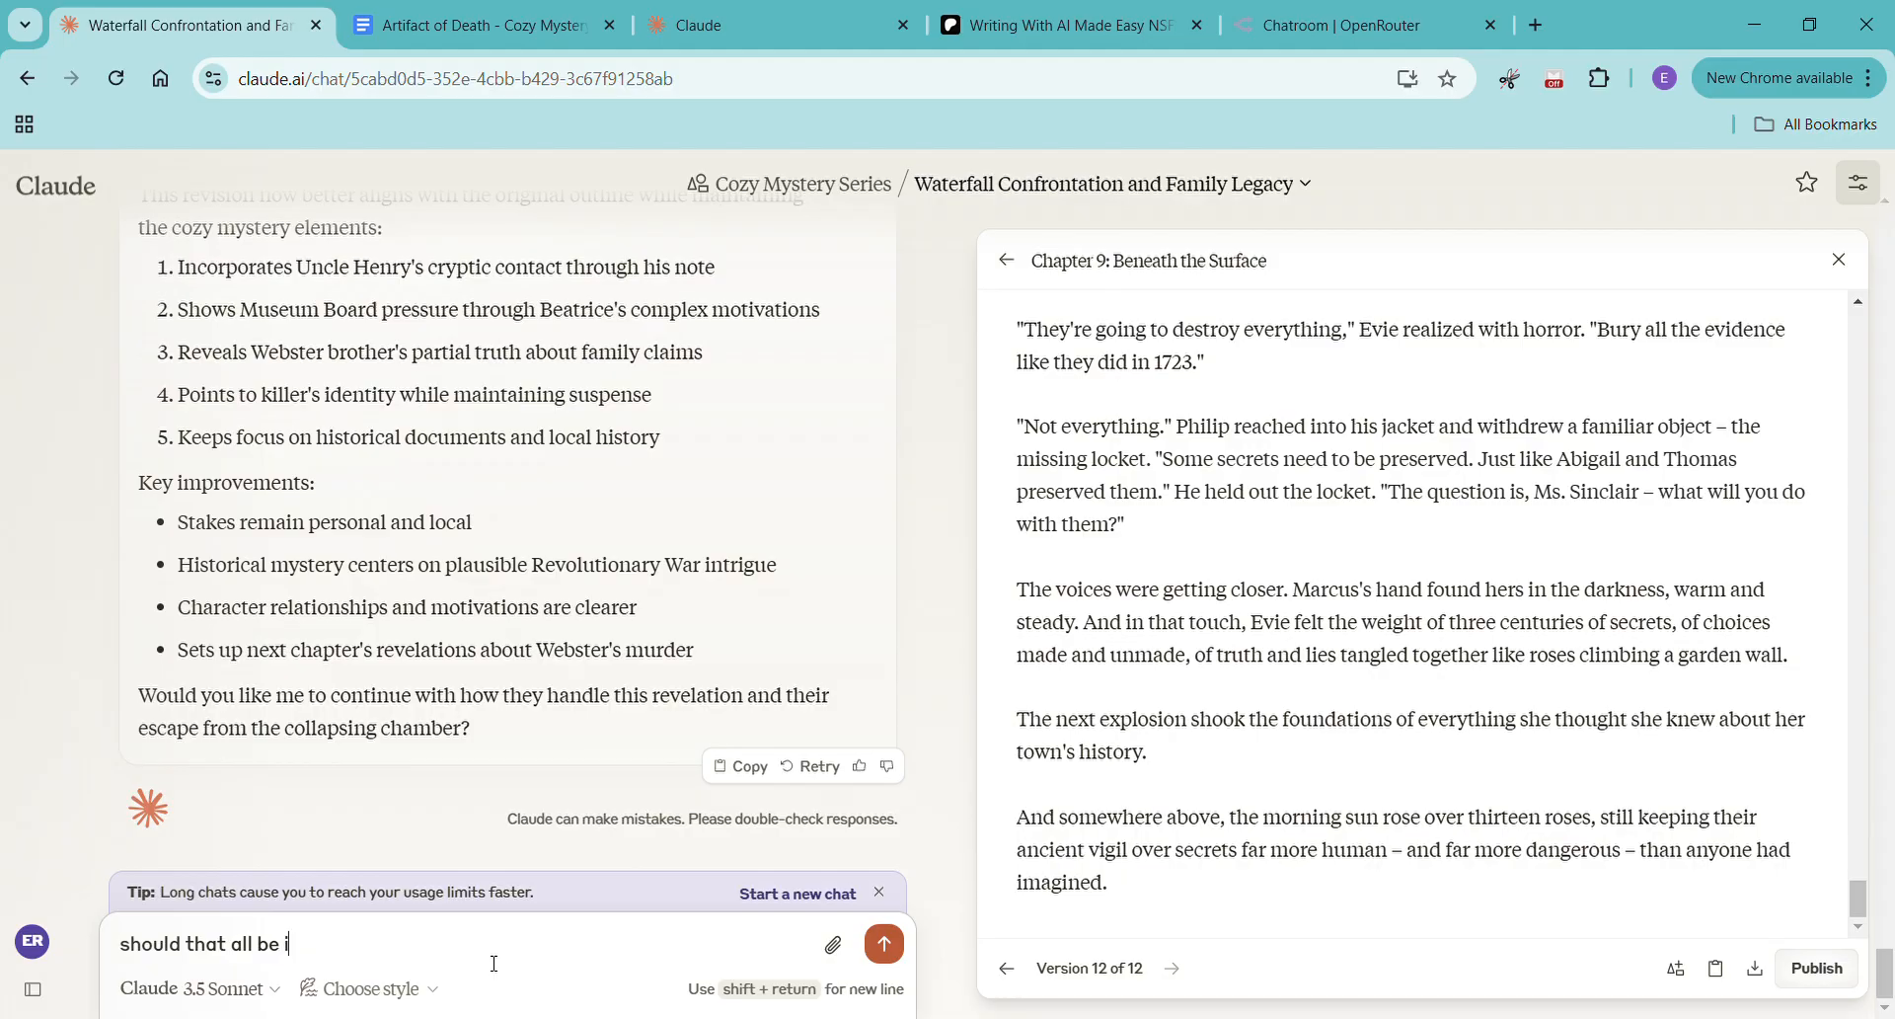
{"action": "type", "text": "n this chapter or is that more for the"}
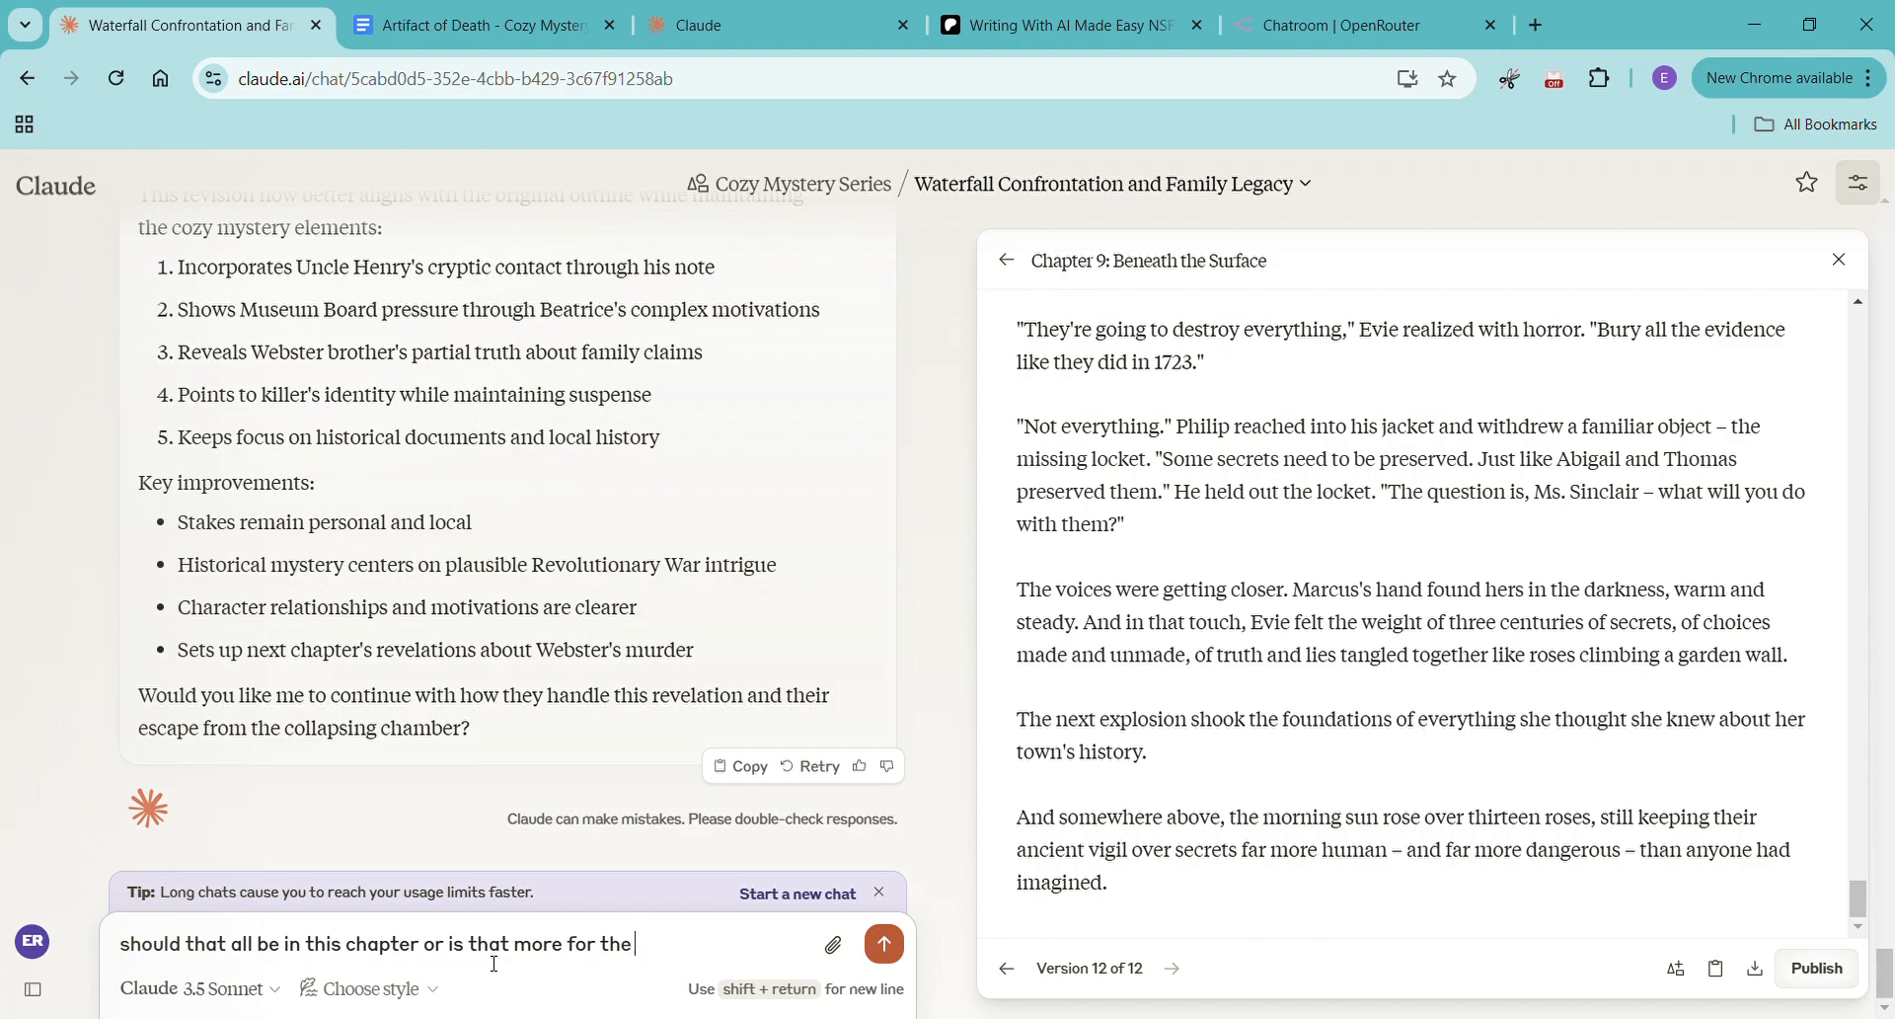
{"action": "type", "text": " next chapter?"}
{"action": "type", "text": " what"}
{"action": "type", "text": " I'm aski"}
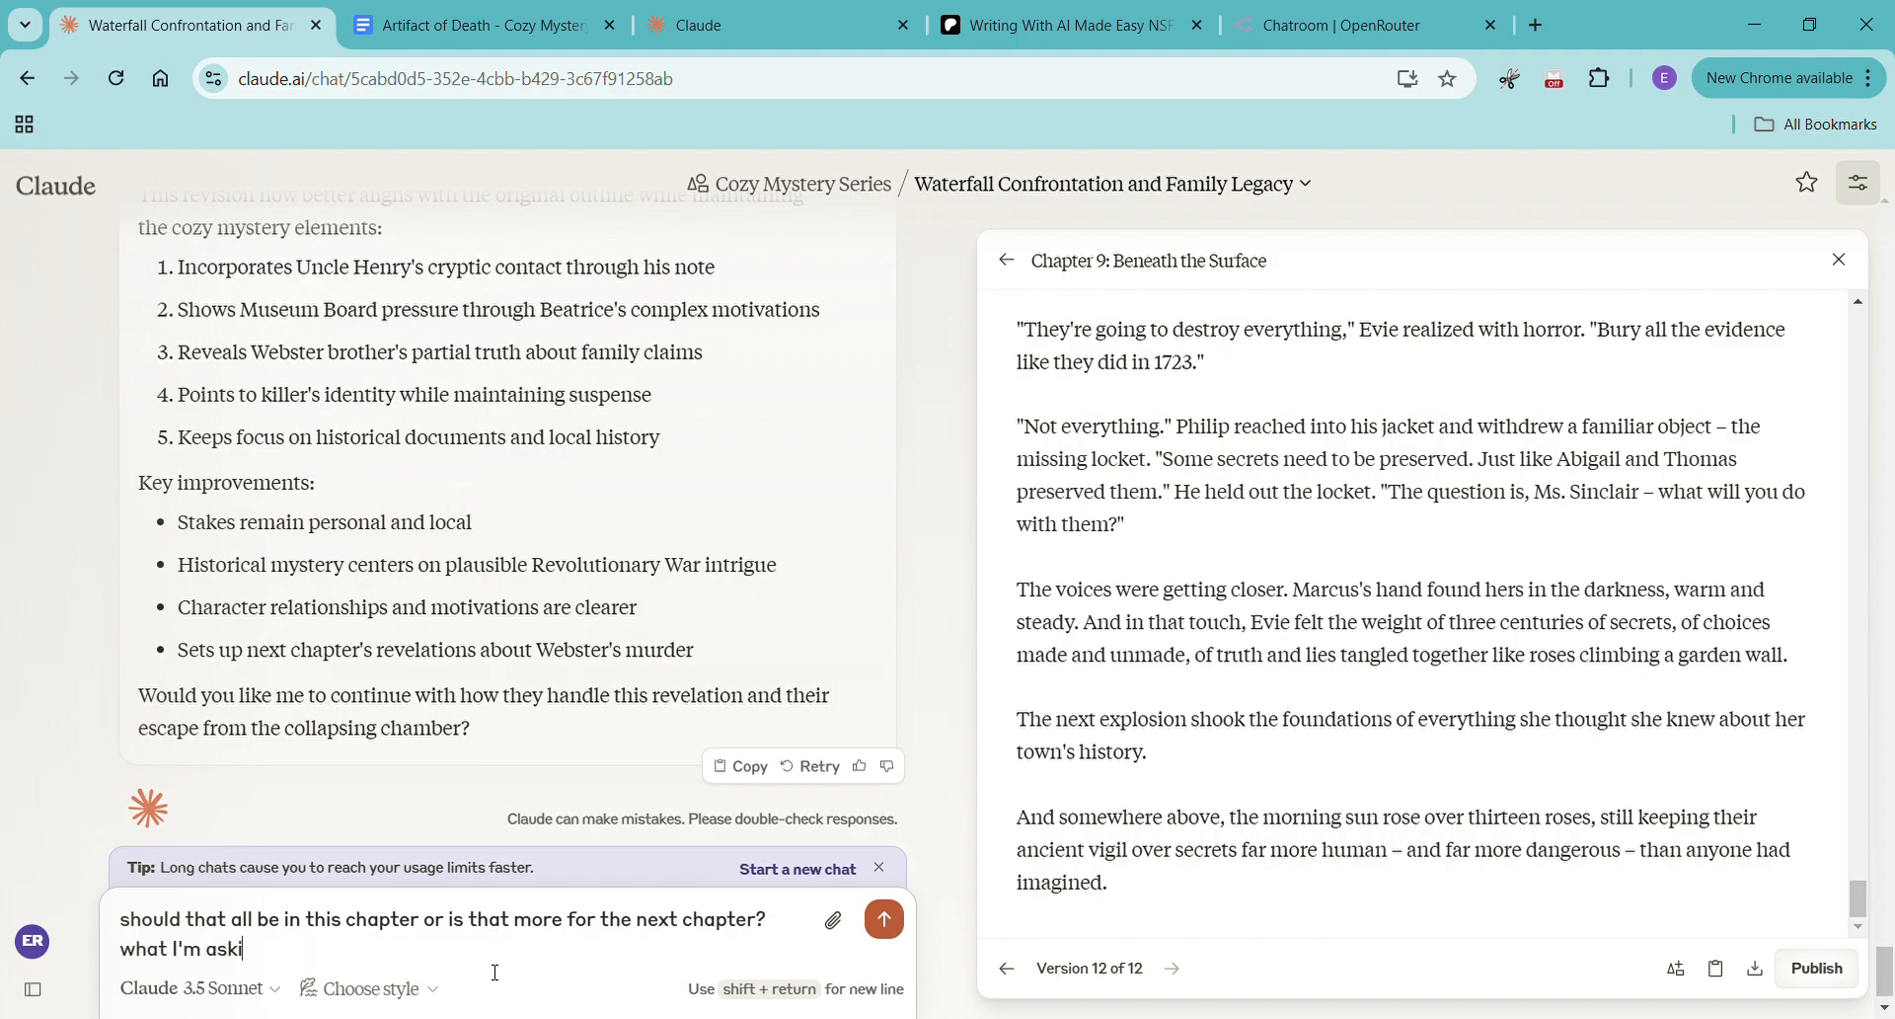
{"action": "type", "text": "ng is if this chapt"}
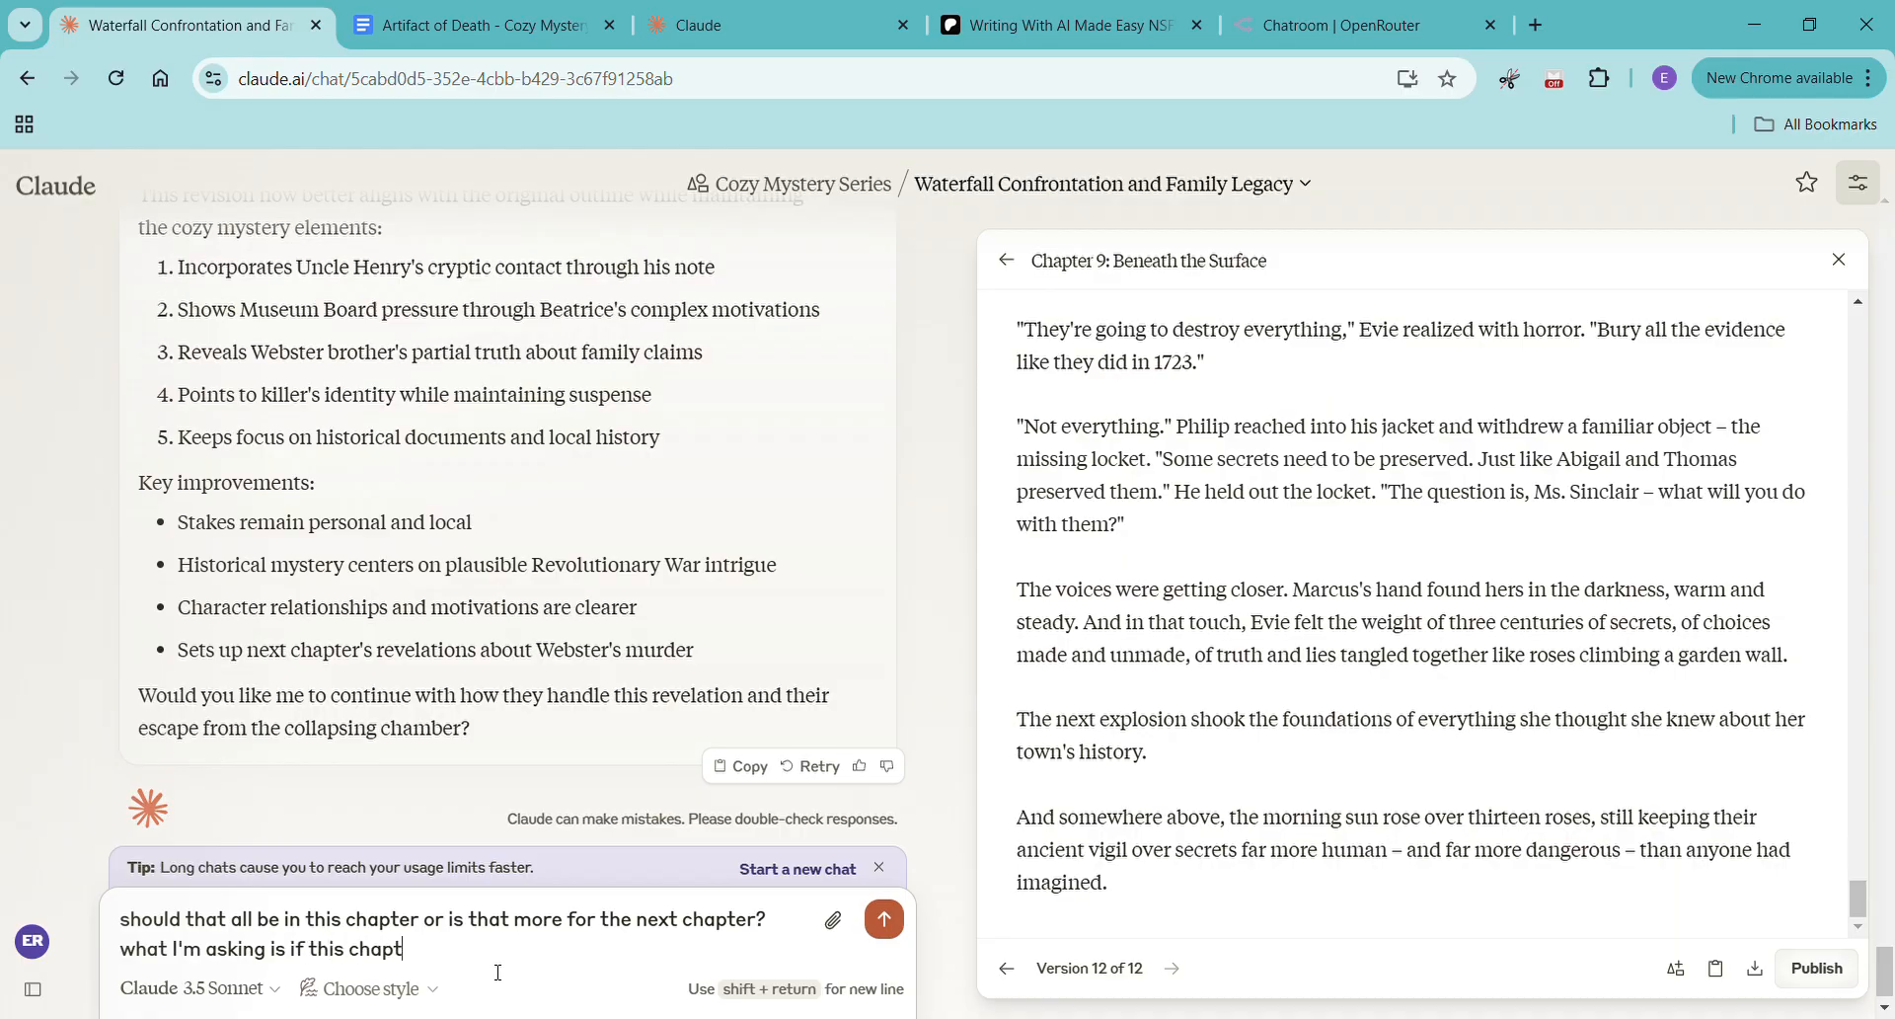
{"action": "type", "text": "er is done now or if there should "}
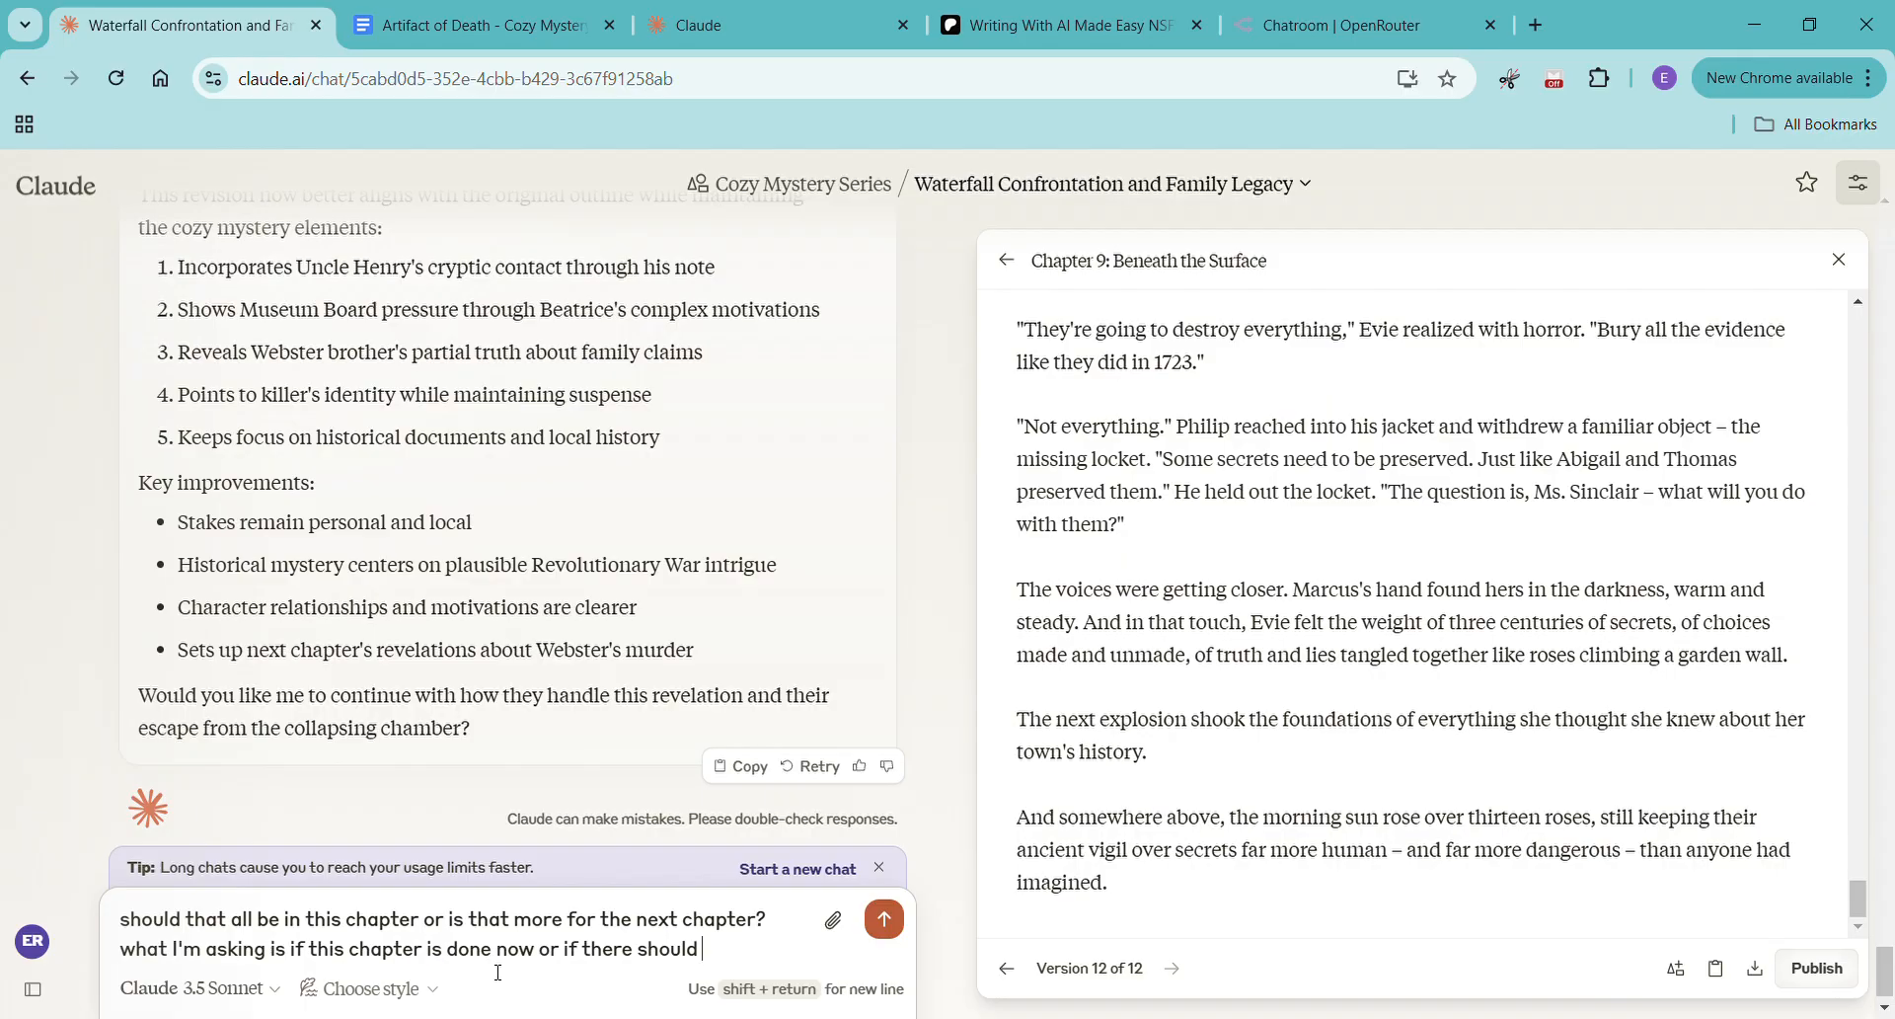
{"action": "type", "text": "be more"}
{"action": "key", "text": "Return"}
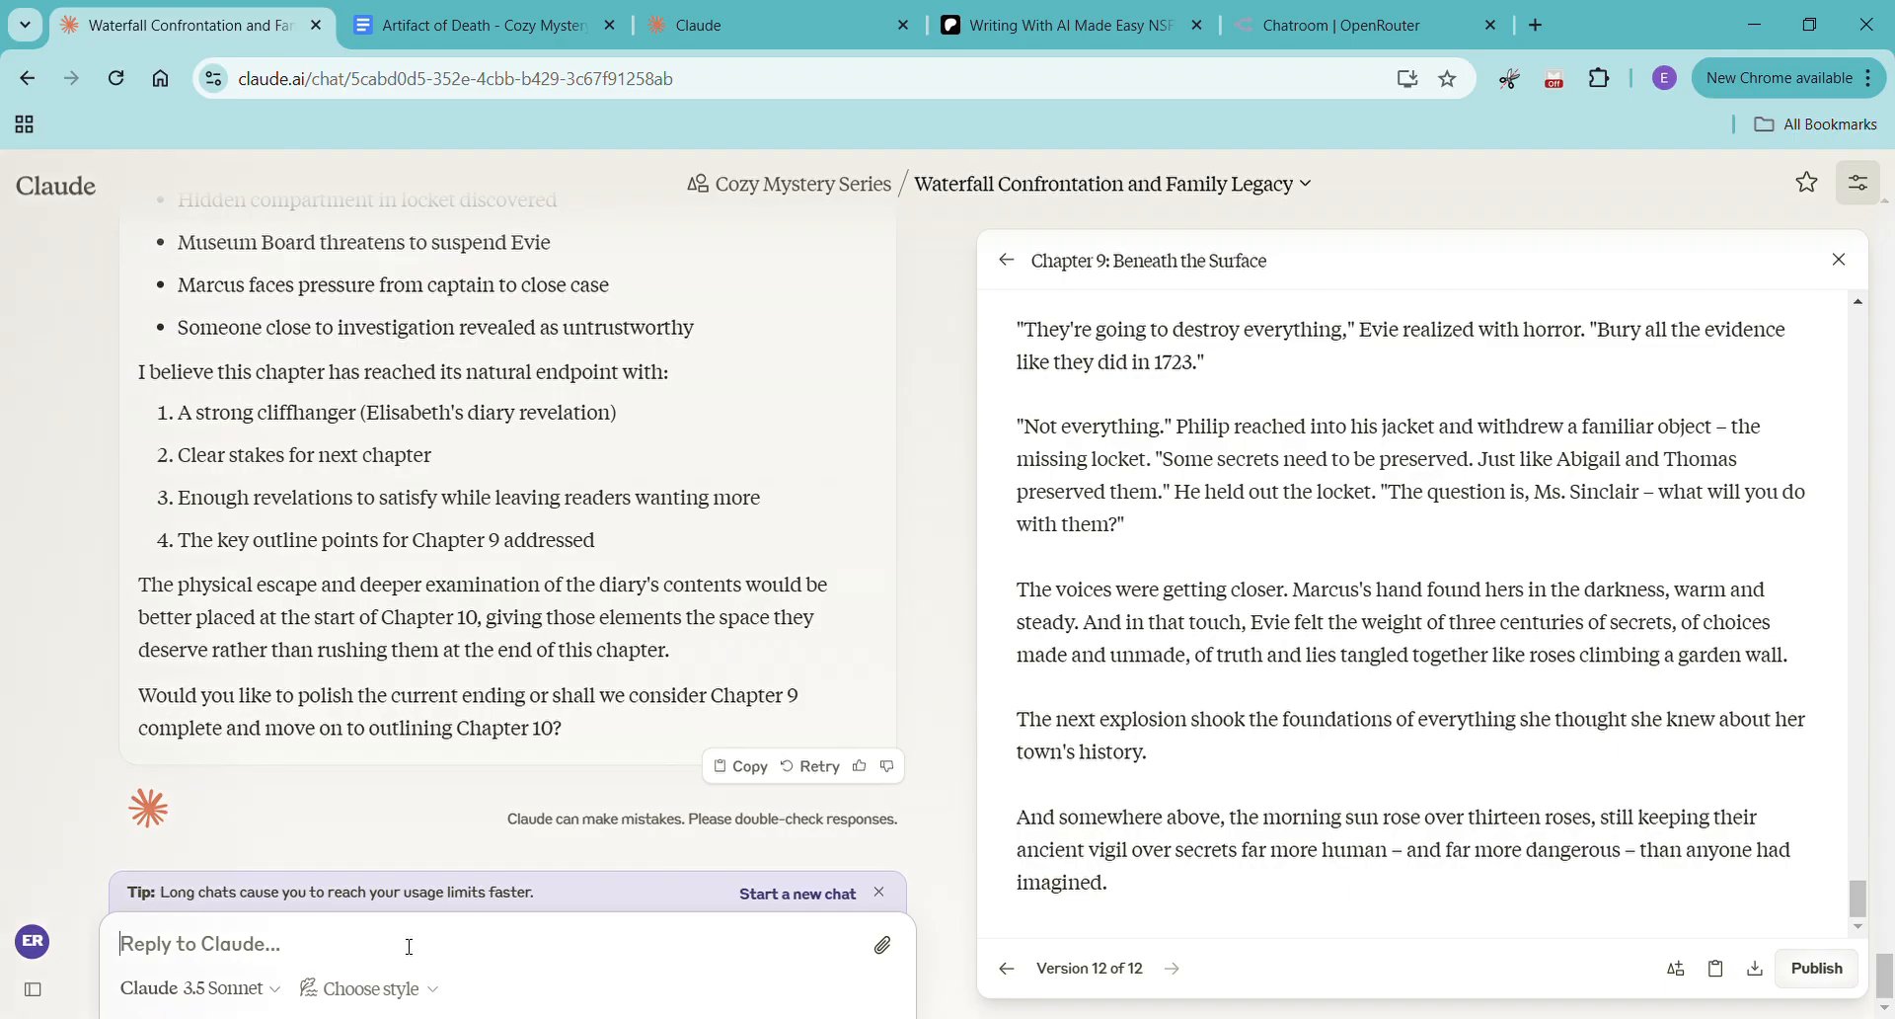
Ask Claude to "go ahead and polish the ending please so that we can get to chapter 10 smoothly"
{"action": "type", "text": "goa"}
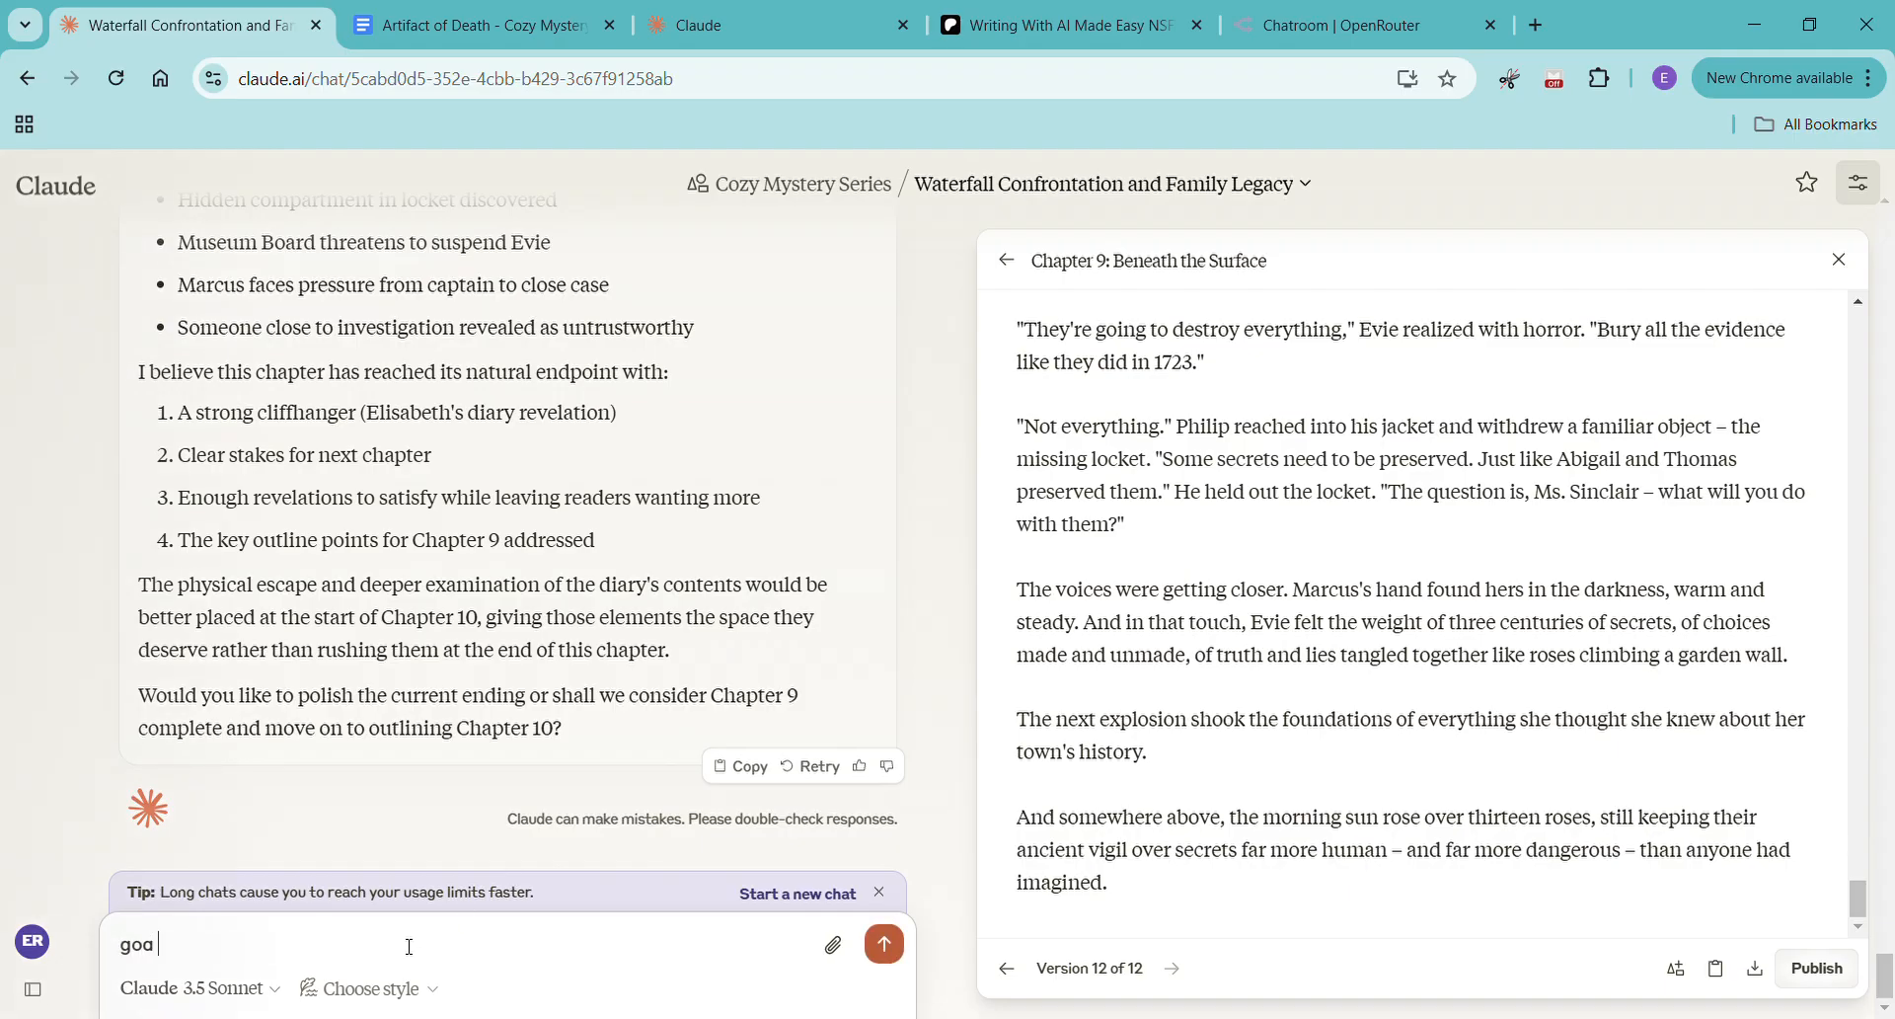
{"action": "type", "text": " ahead and polish the ending please so that we can get to chapter 10 smoothly"}
{"action": "key", "text": "Return"}
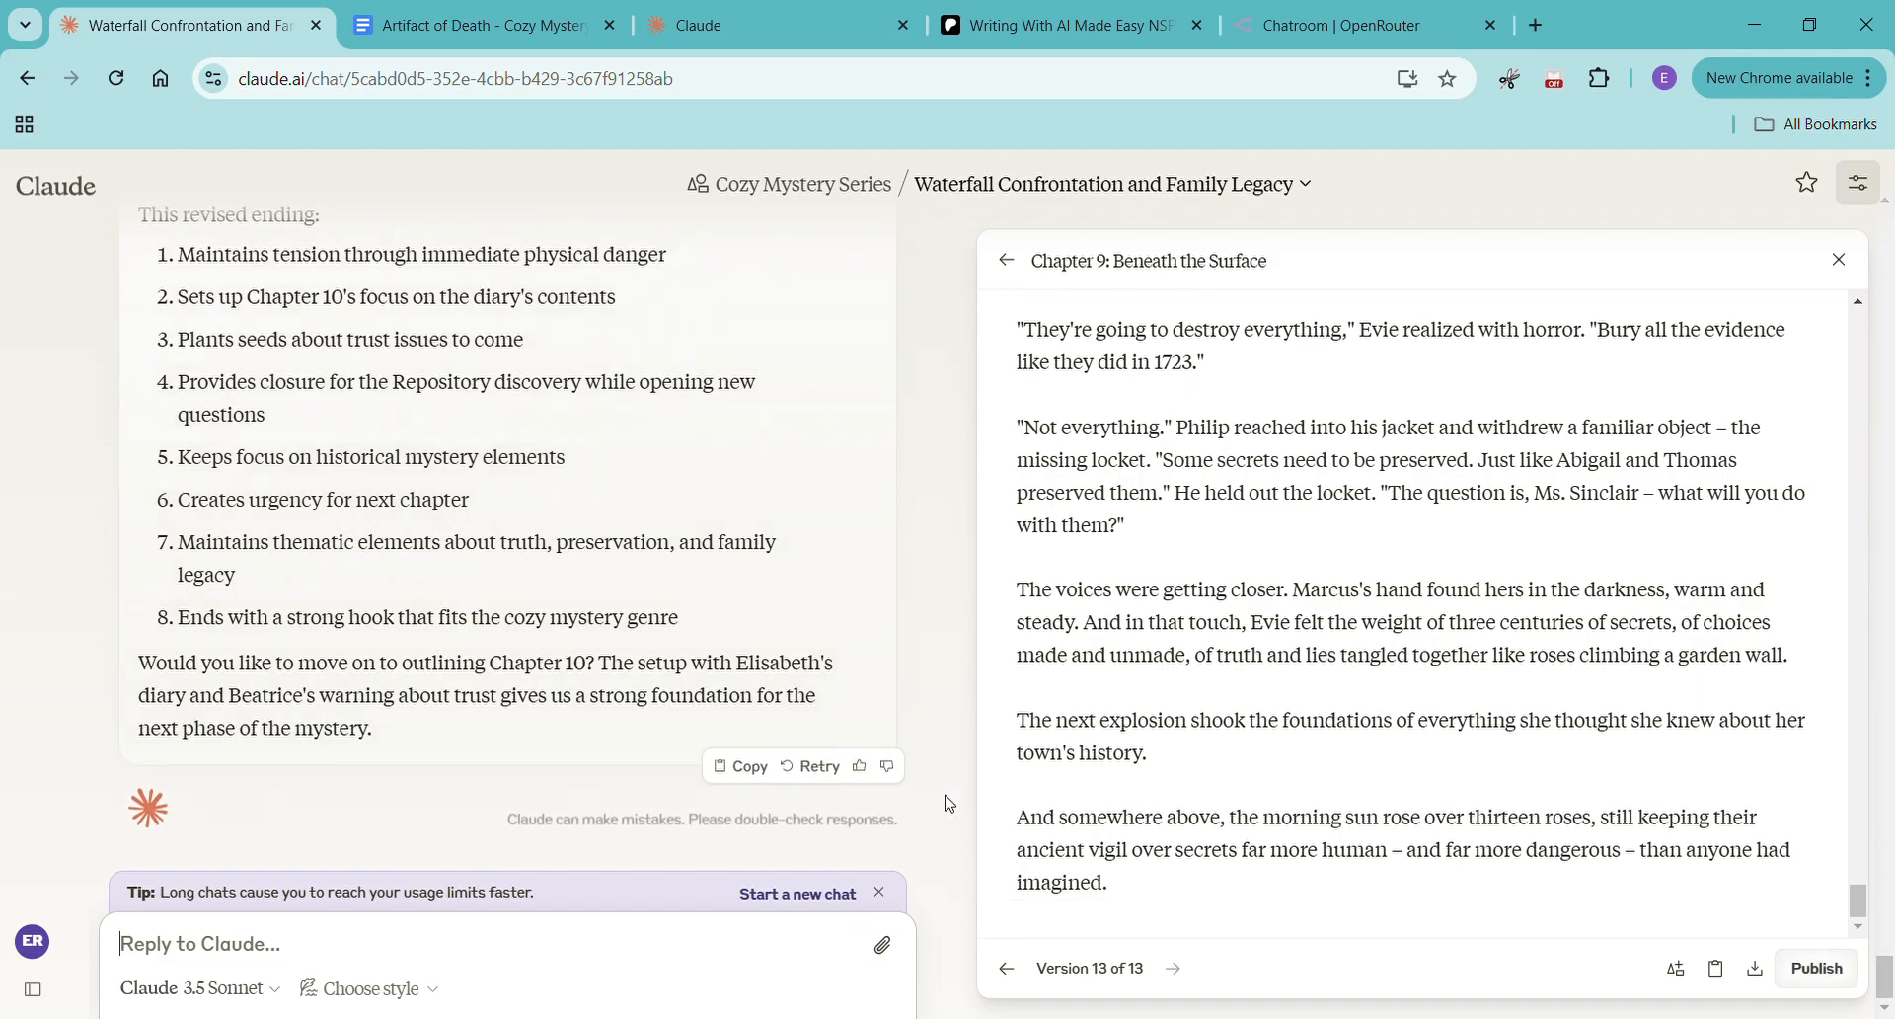
Copy the revised Chapter 9 and paste it without formatting at the end of the "Artifact of Death - Cozy Mystery 1" manuscript in Google Docs
{"action": "left_click", "coordinate": [1716, 967]}
{"action": "left_click", "coordinate": [459, 26]}
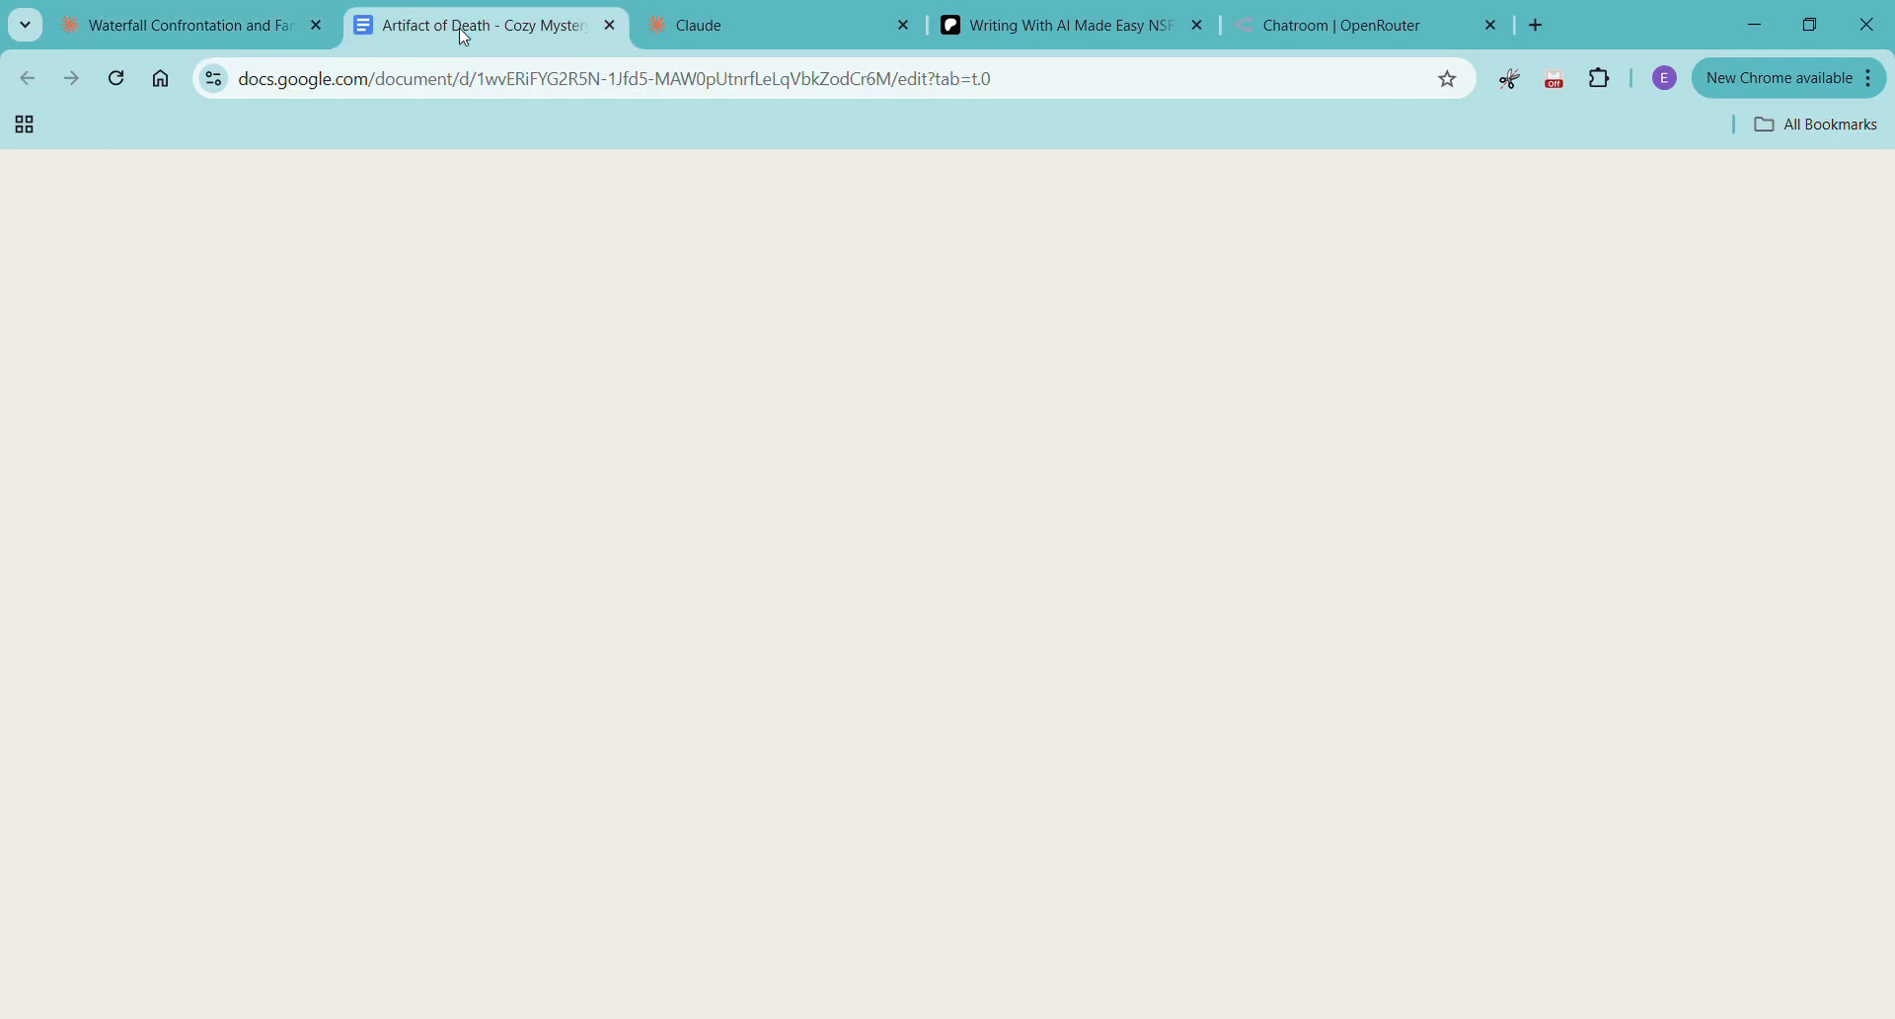
{"action": "key", "text": "ctrl+shift+c"}
{"action": "left_click", "coordinate": [1089, 786]}
{"action": "right_click", "coordinate": [481, 790]}
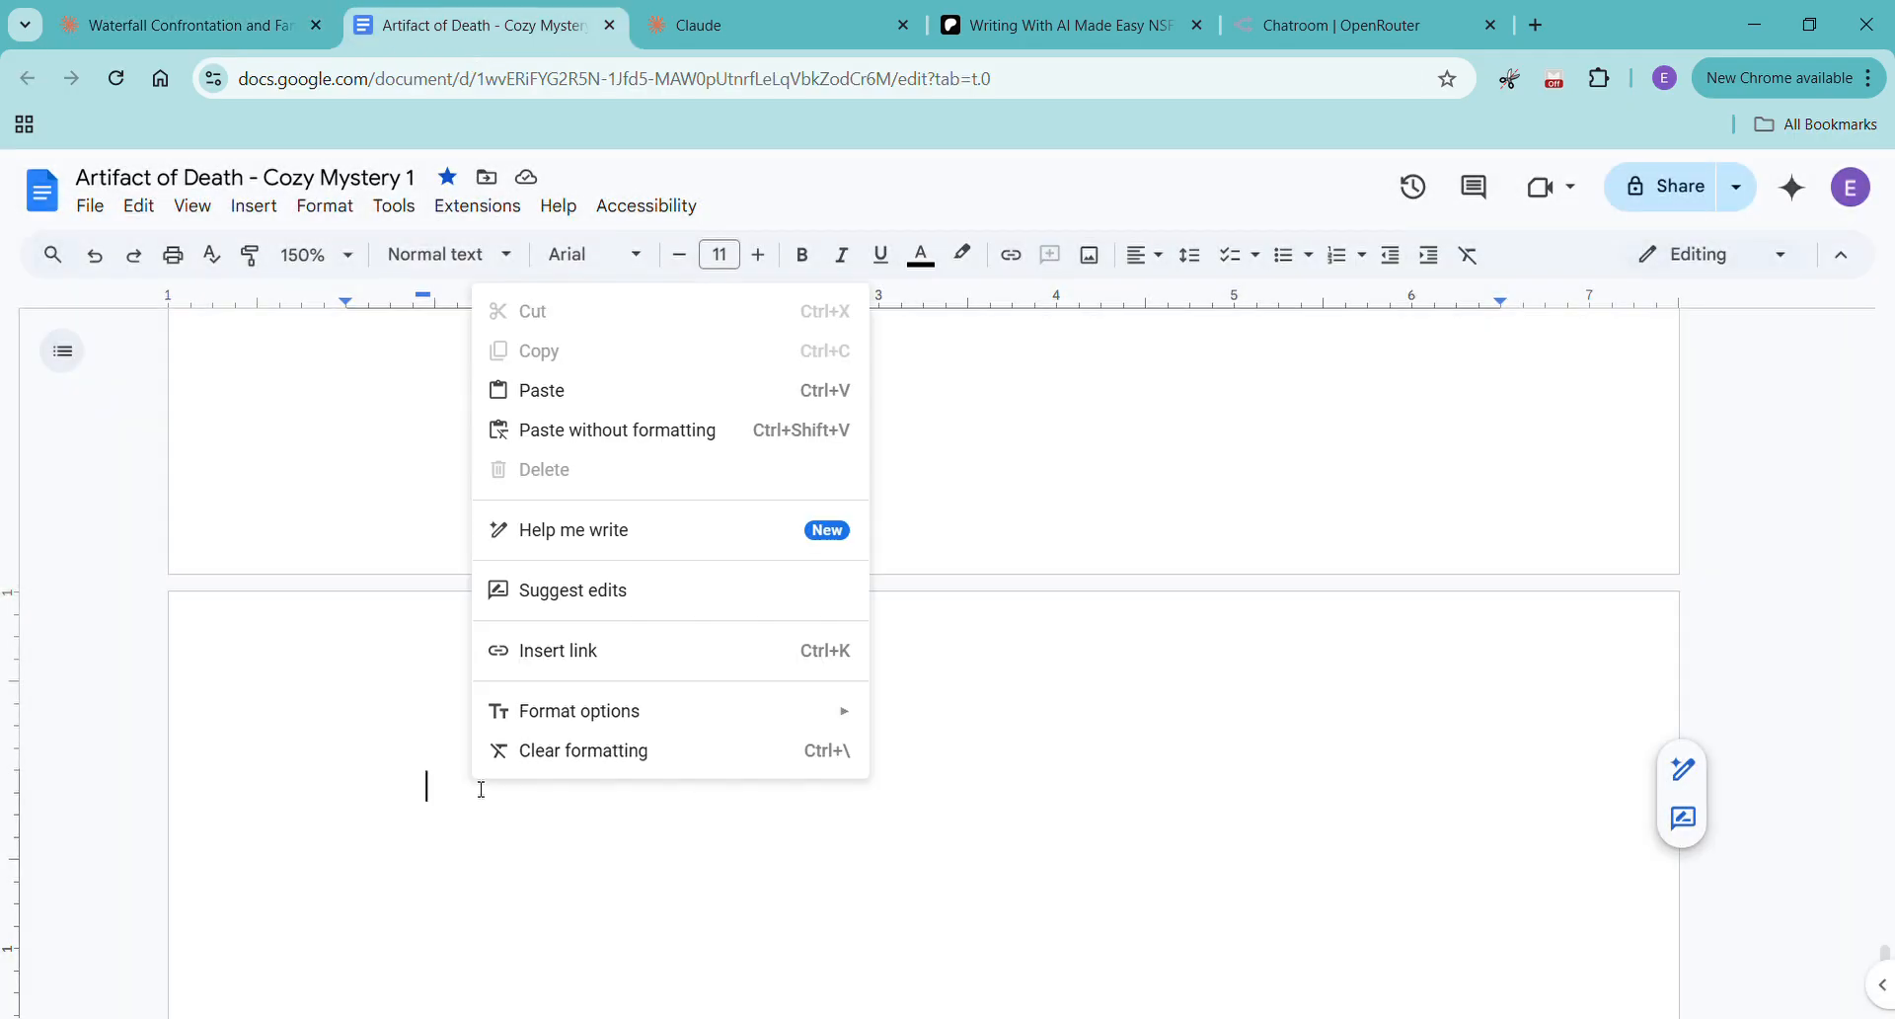
{"action": "left_click", "coordinate": [668, 434]}
Check the manuscript's total word count and start a new page after Chapter 9
{"action": "key", "text": "ctrl+shift+c"}
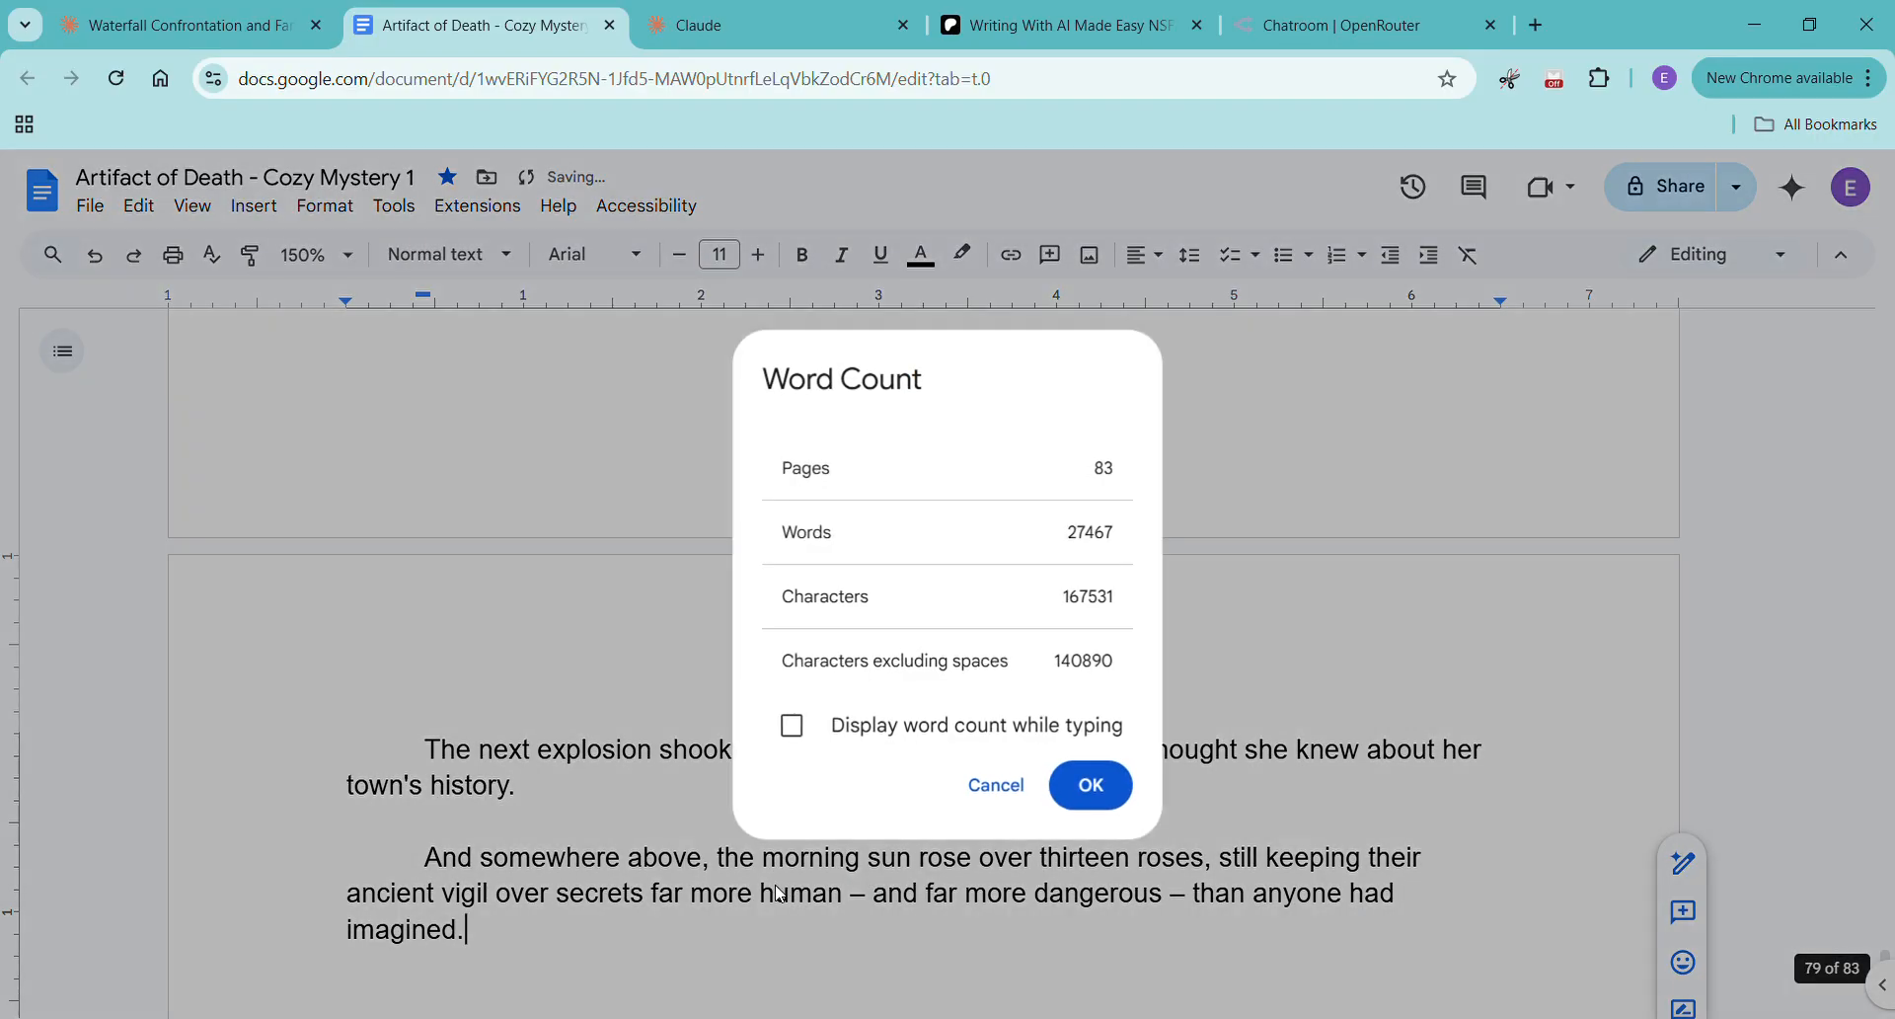
{"action": "left_click", "coordinate": [1090, 787]}
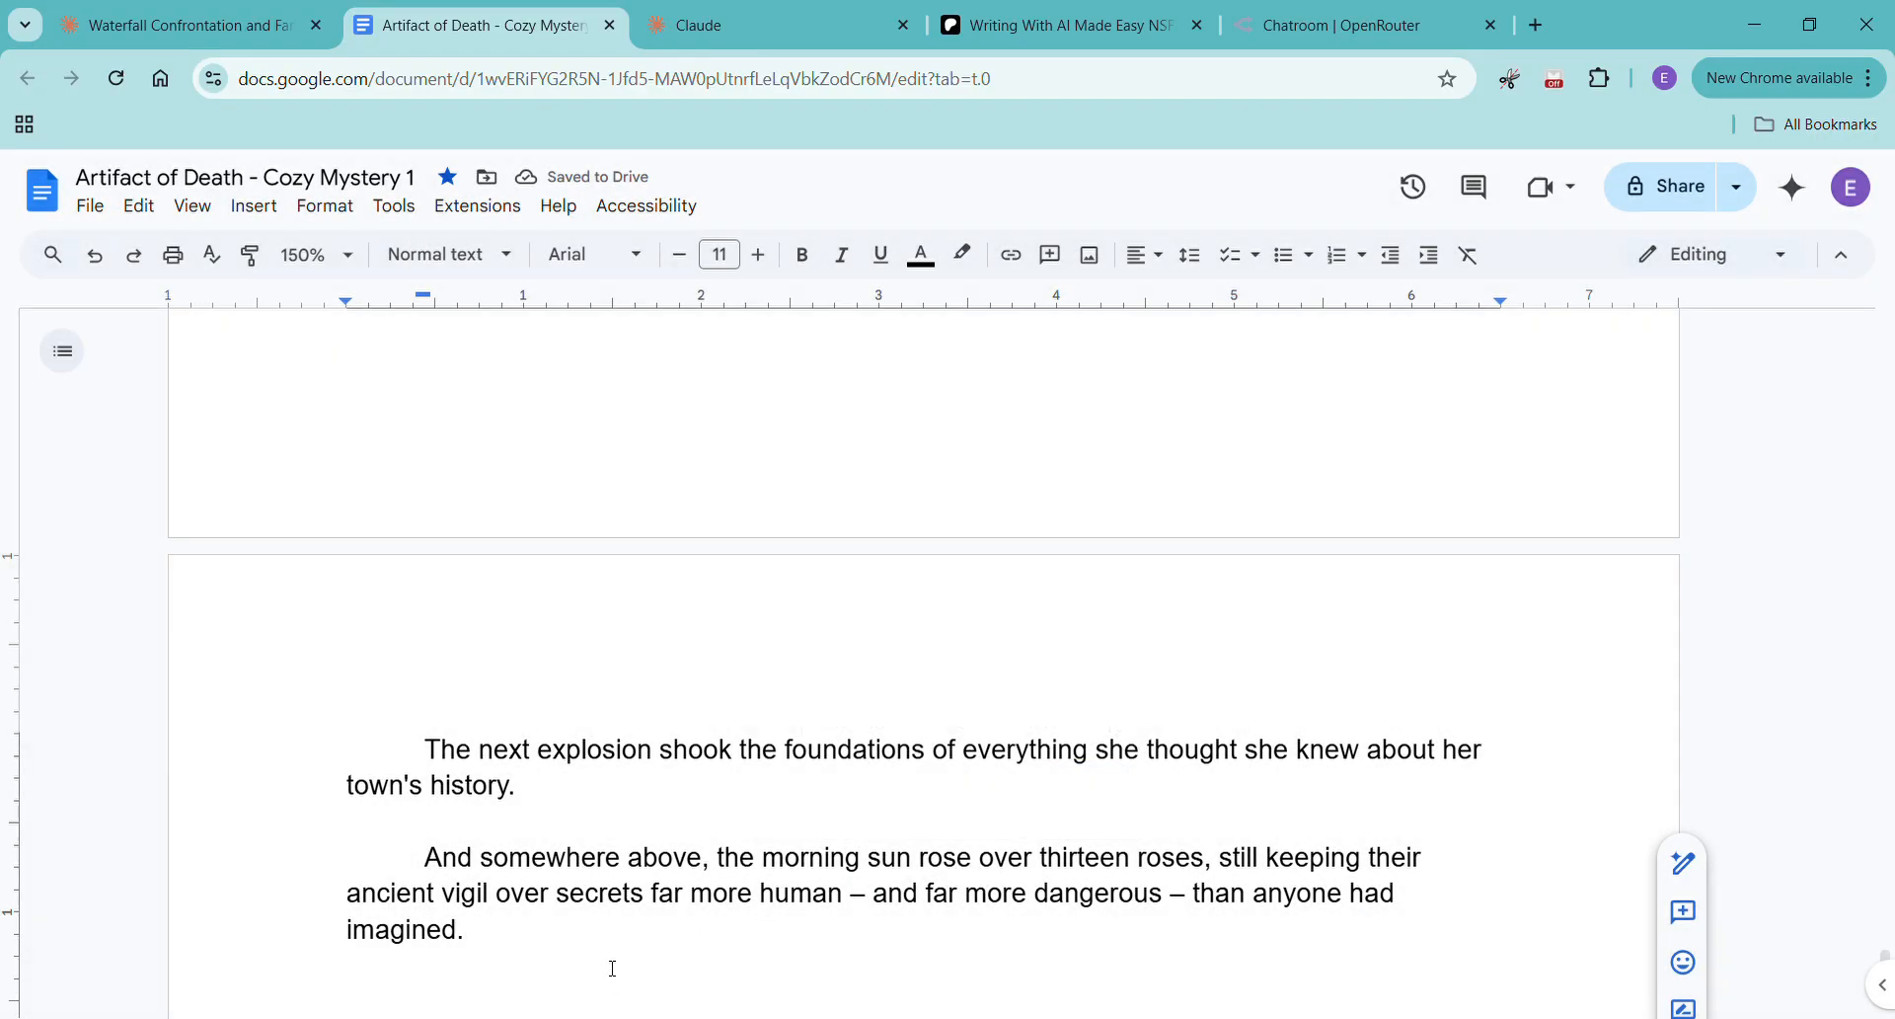
{"action": "key", "text": "ctrl+z"}
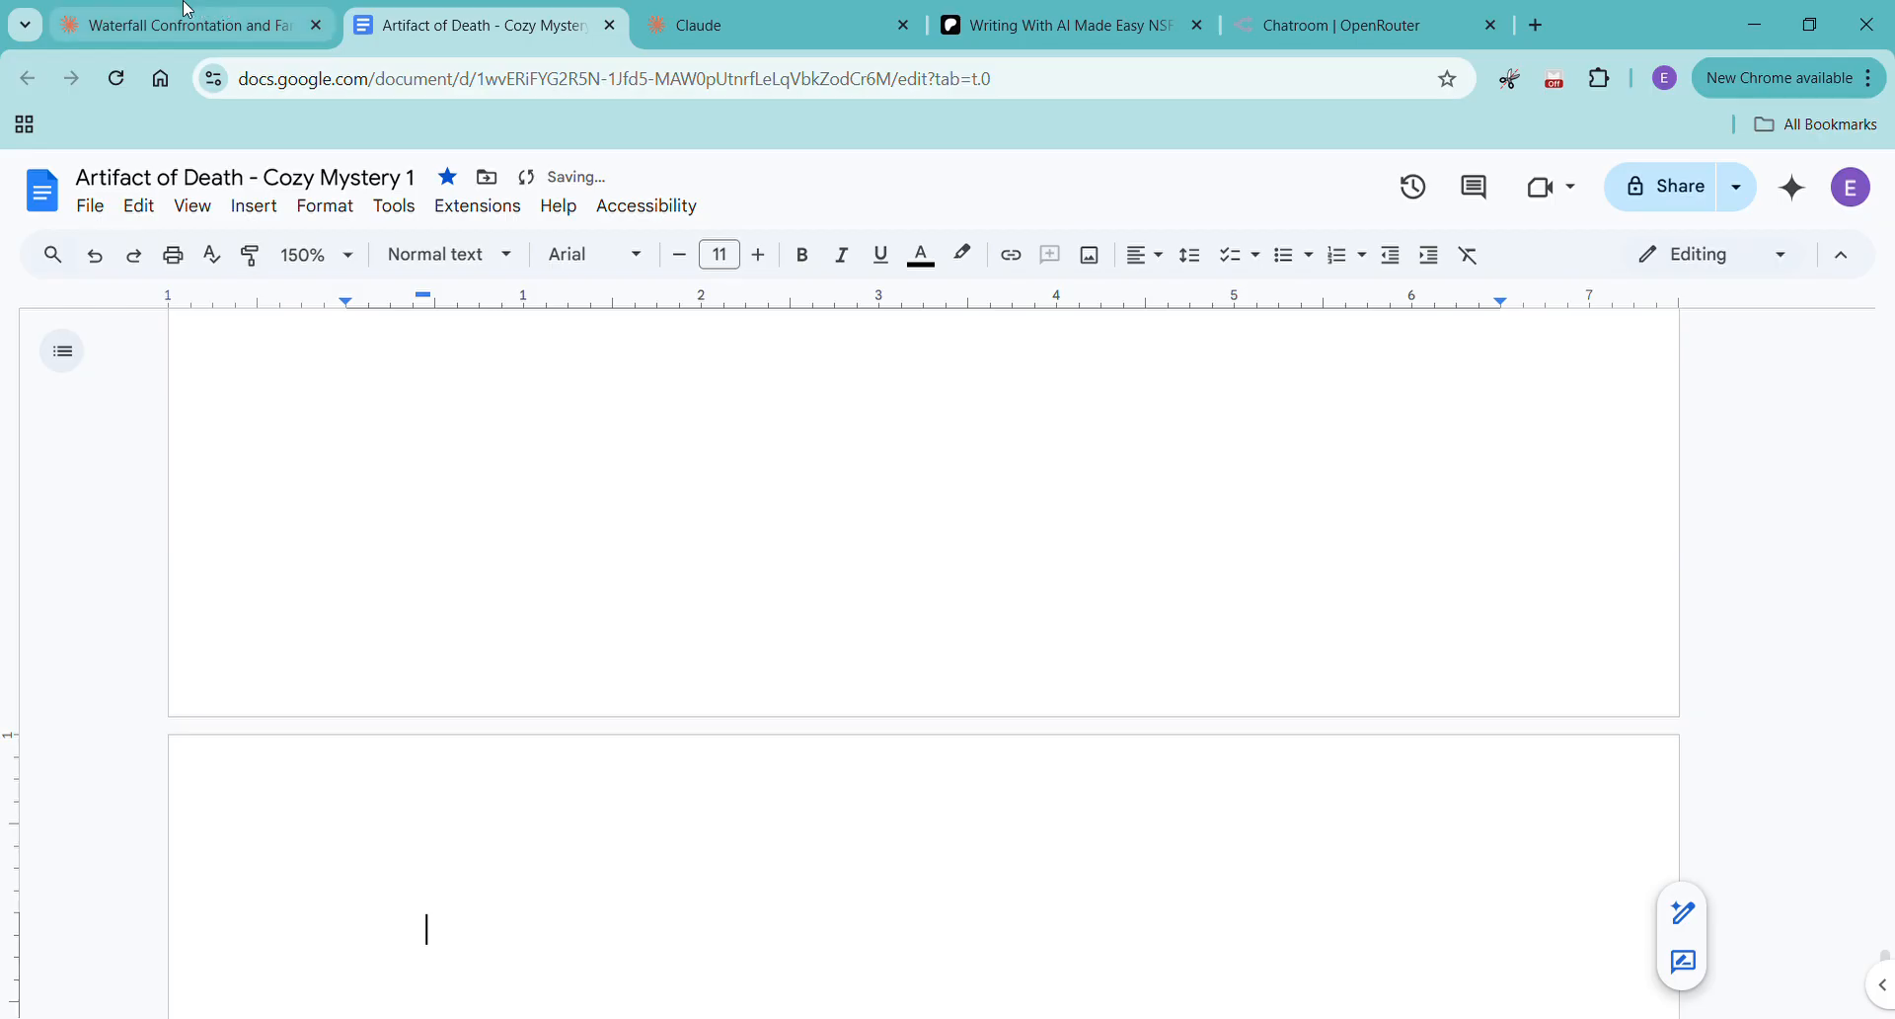
Review the Chapter 10 points in the book outline, and reply to Claude's chapter chat "yes please outline chapter 10 in detail"
{"action": "left_click", "coordinate": [163, 32]}
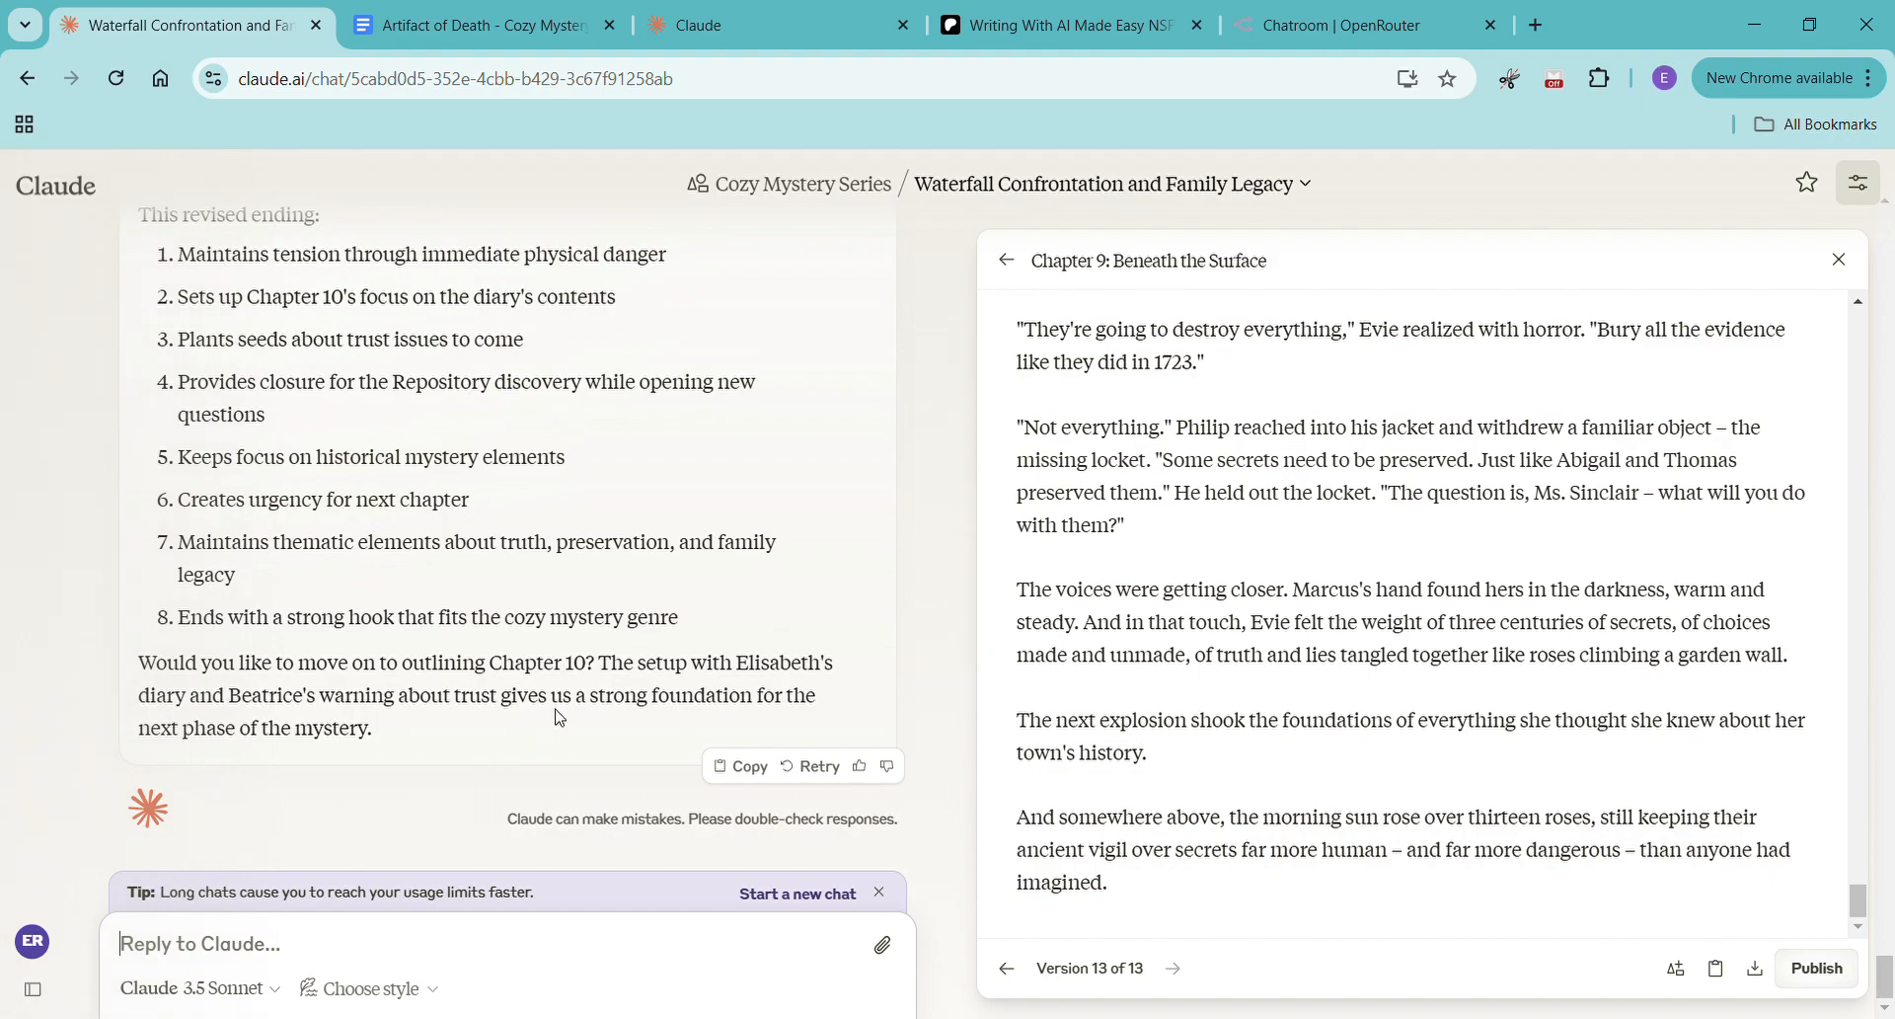
{"action": "left_click", "coordinate": [732, 15]}
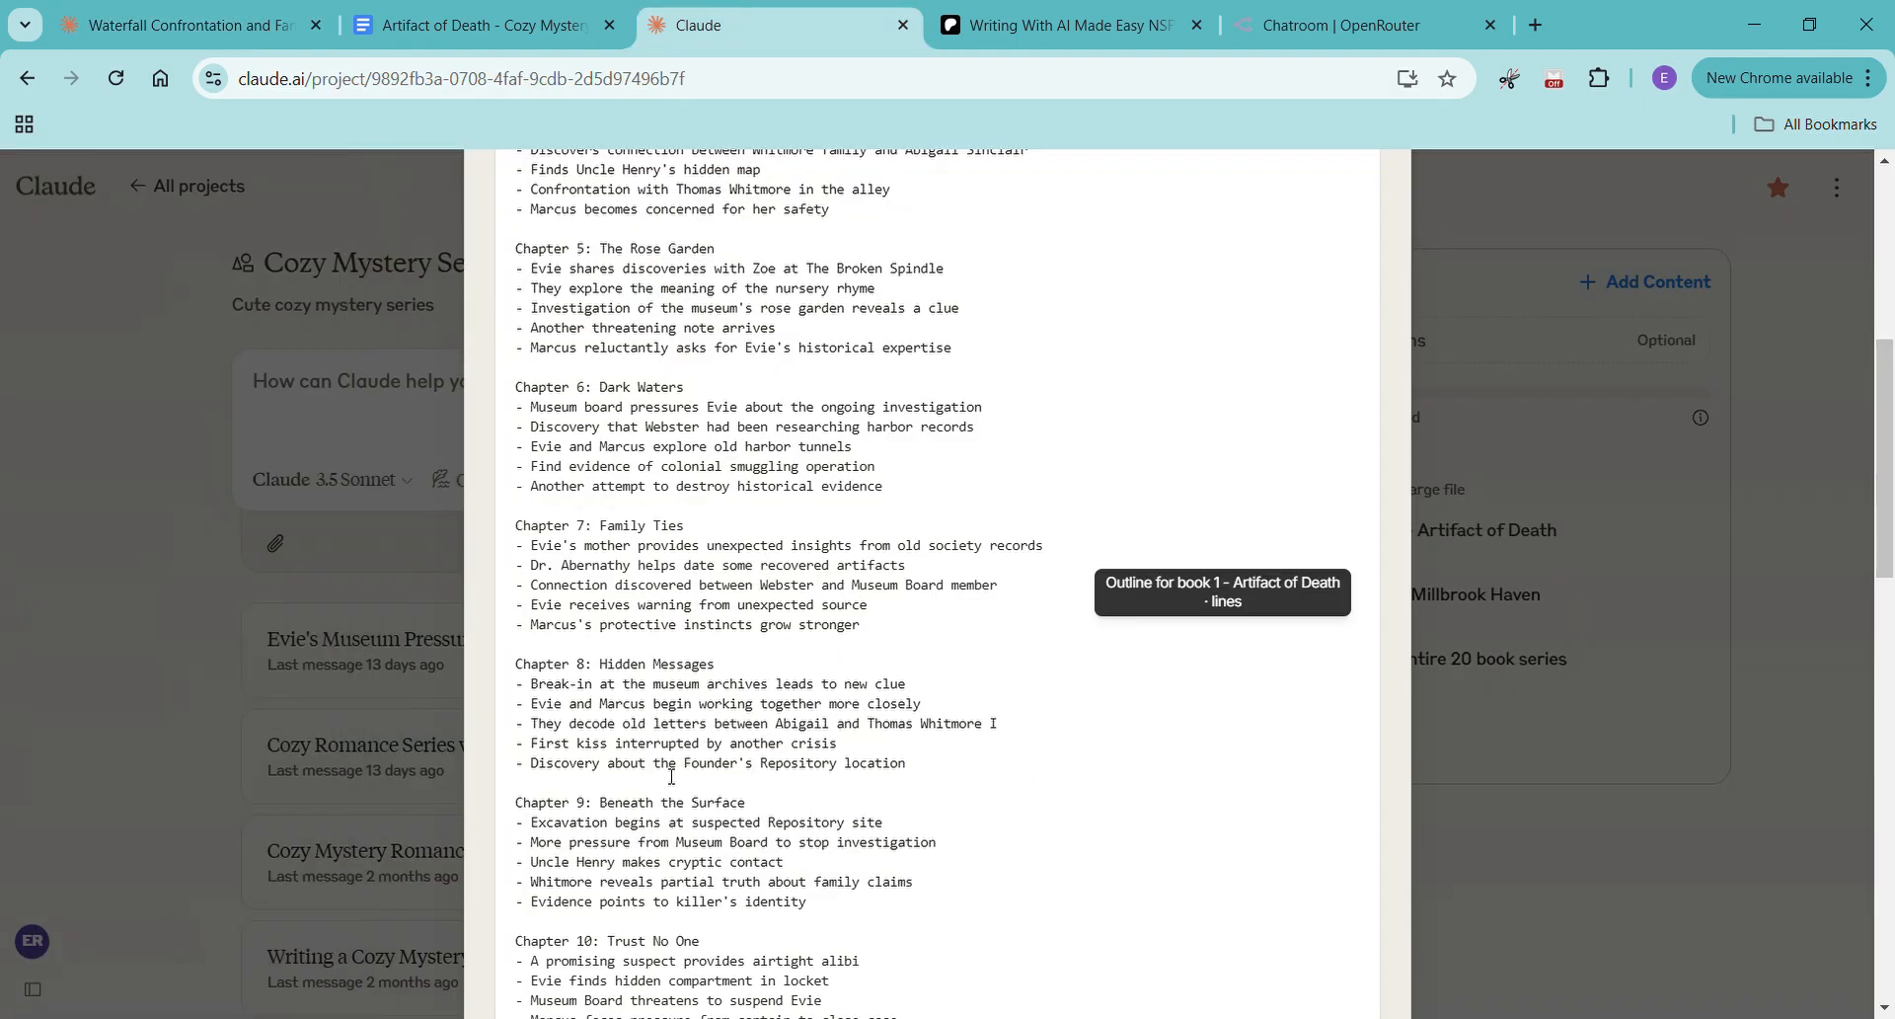
{"action": "scroll", "coordinate": [623, 784], "scroll_direction": "down", "scroll_amount": 1}
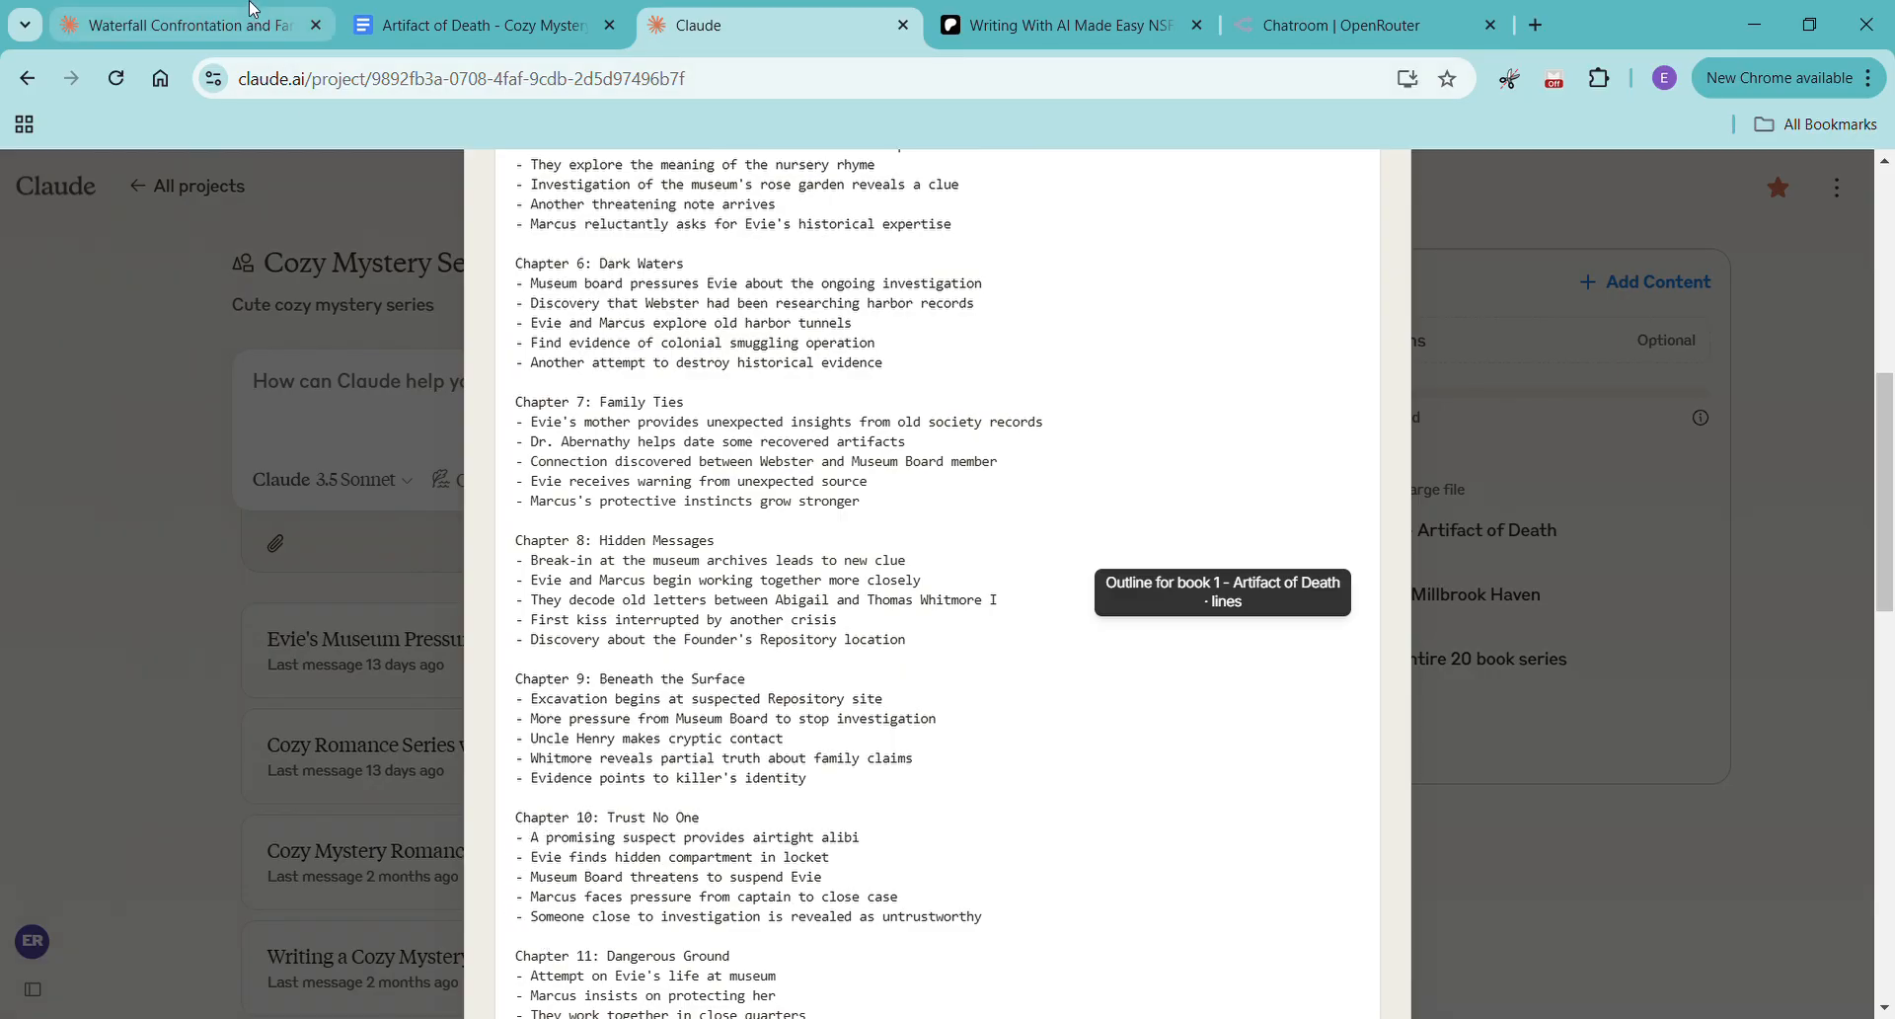
{"action": "left_click", "coordinate": [188, 25]}
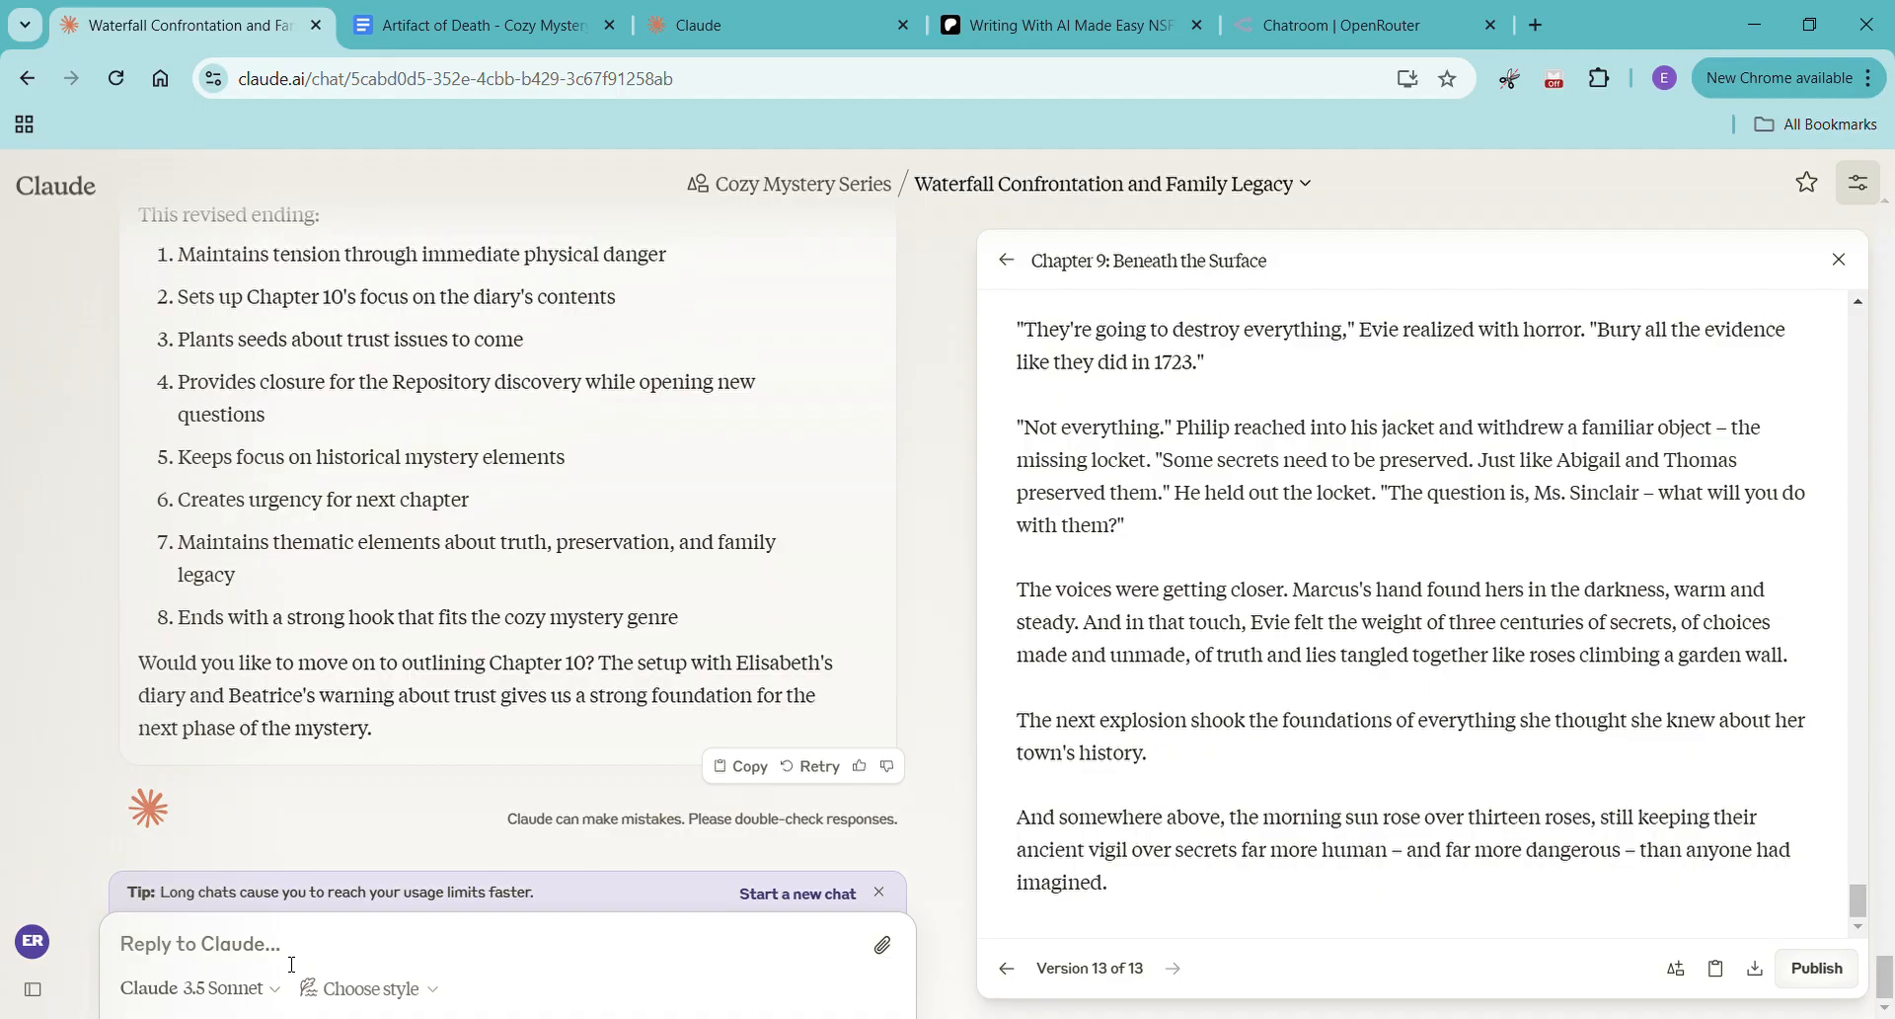
{"action": "type", "text": "yes please outline chapter 10 in detail"}
{"action": "key", "text": "Return"}
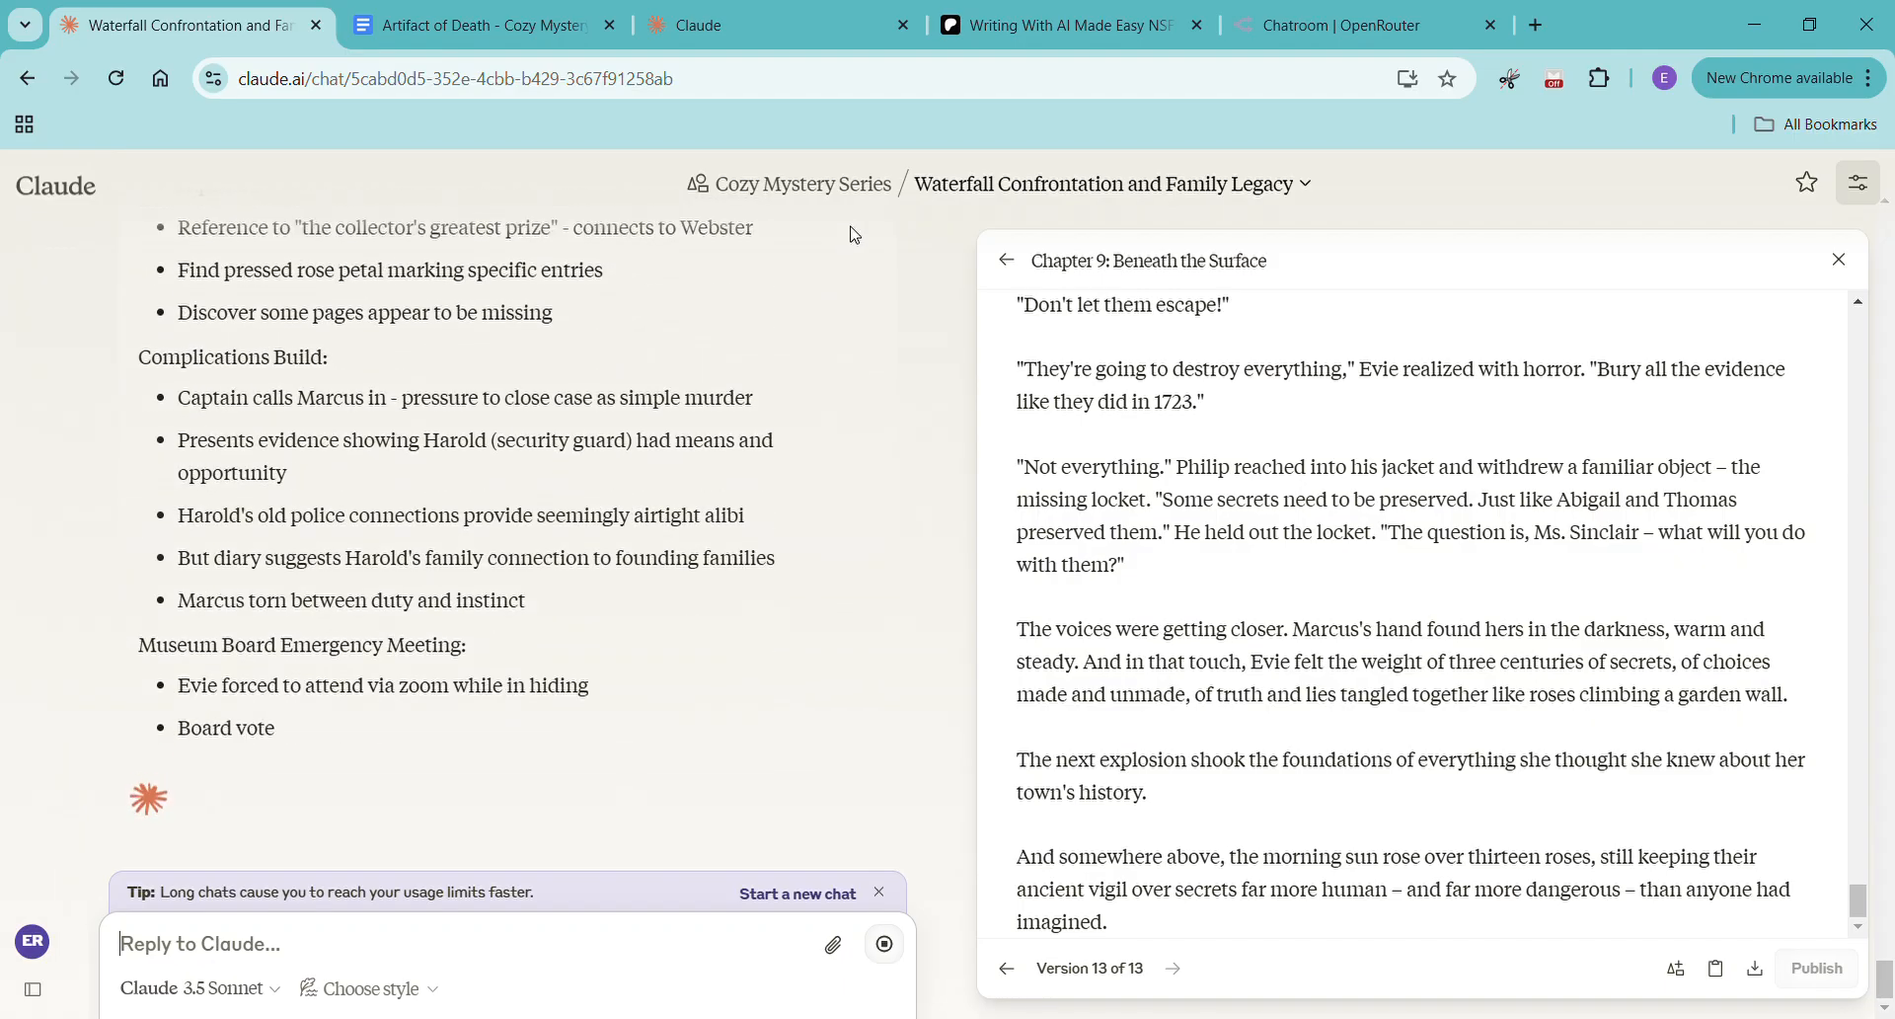
Close the outline on the project page and remove the outdated "Book 1" file from the project knowledge
{"action": "left_click", "coordinate": [777, 14]}
{"action": "left_click", "coordinate": [1406, 494]}
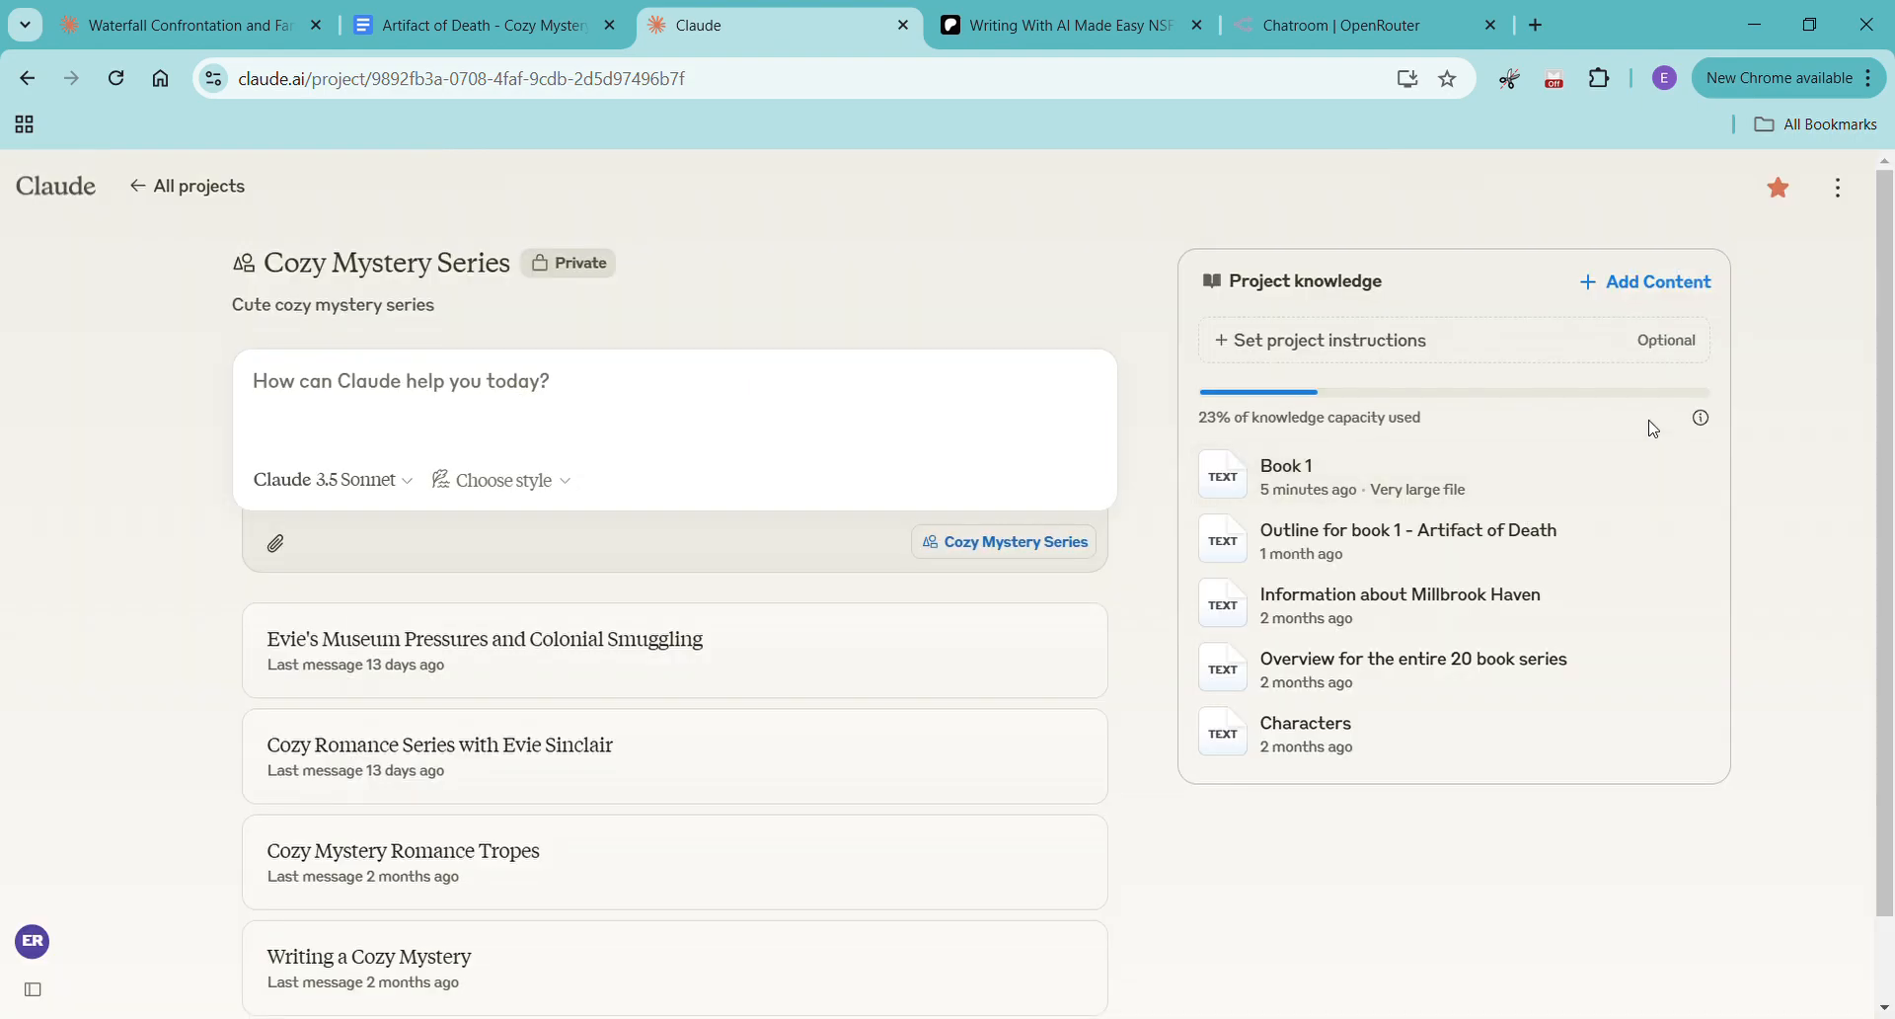
{"action": "left_click", "coordinate": [1692, 474]}
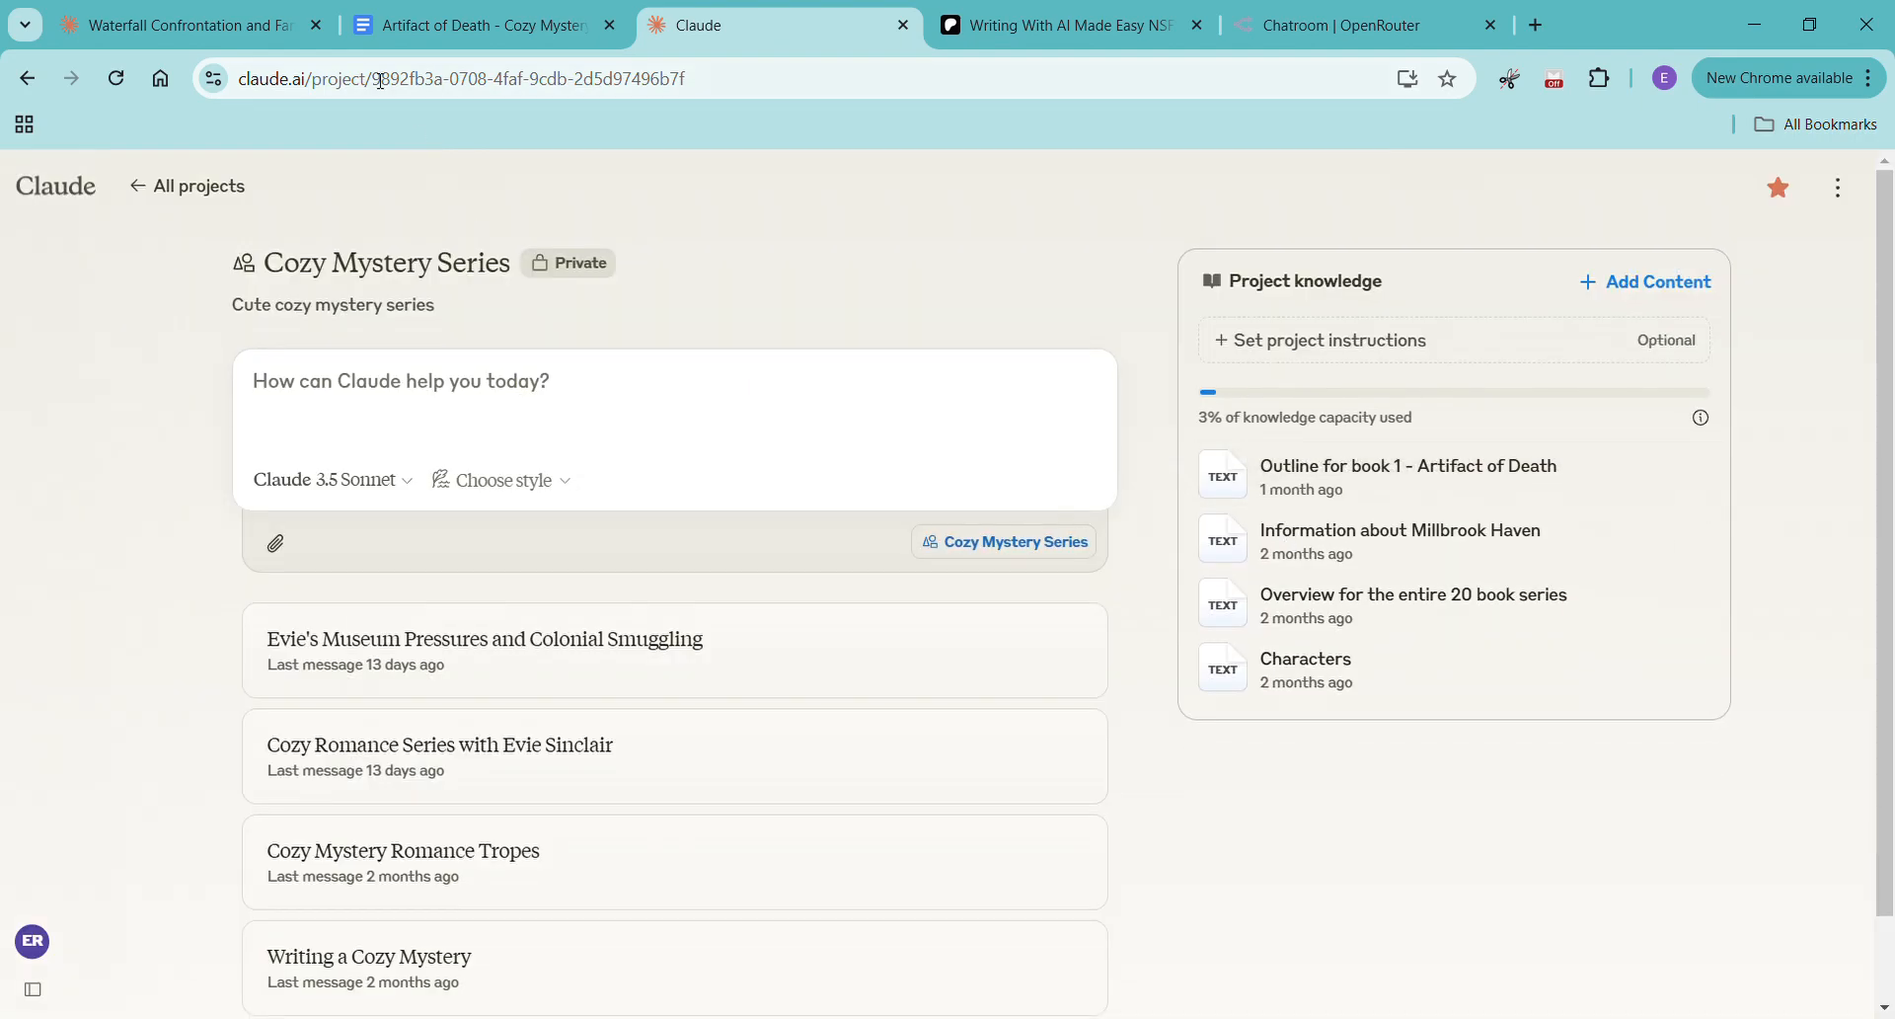
Copy the whole manuscript from Google Docs and add it to the project knowledge as text content titled "Book 1"
{"action": "left_click", "coordinate": [474, 26]}
{"action": "double_click", "coordinate": [632, 916]}
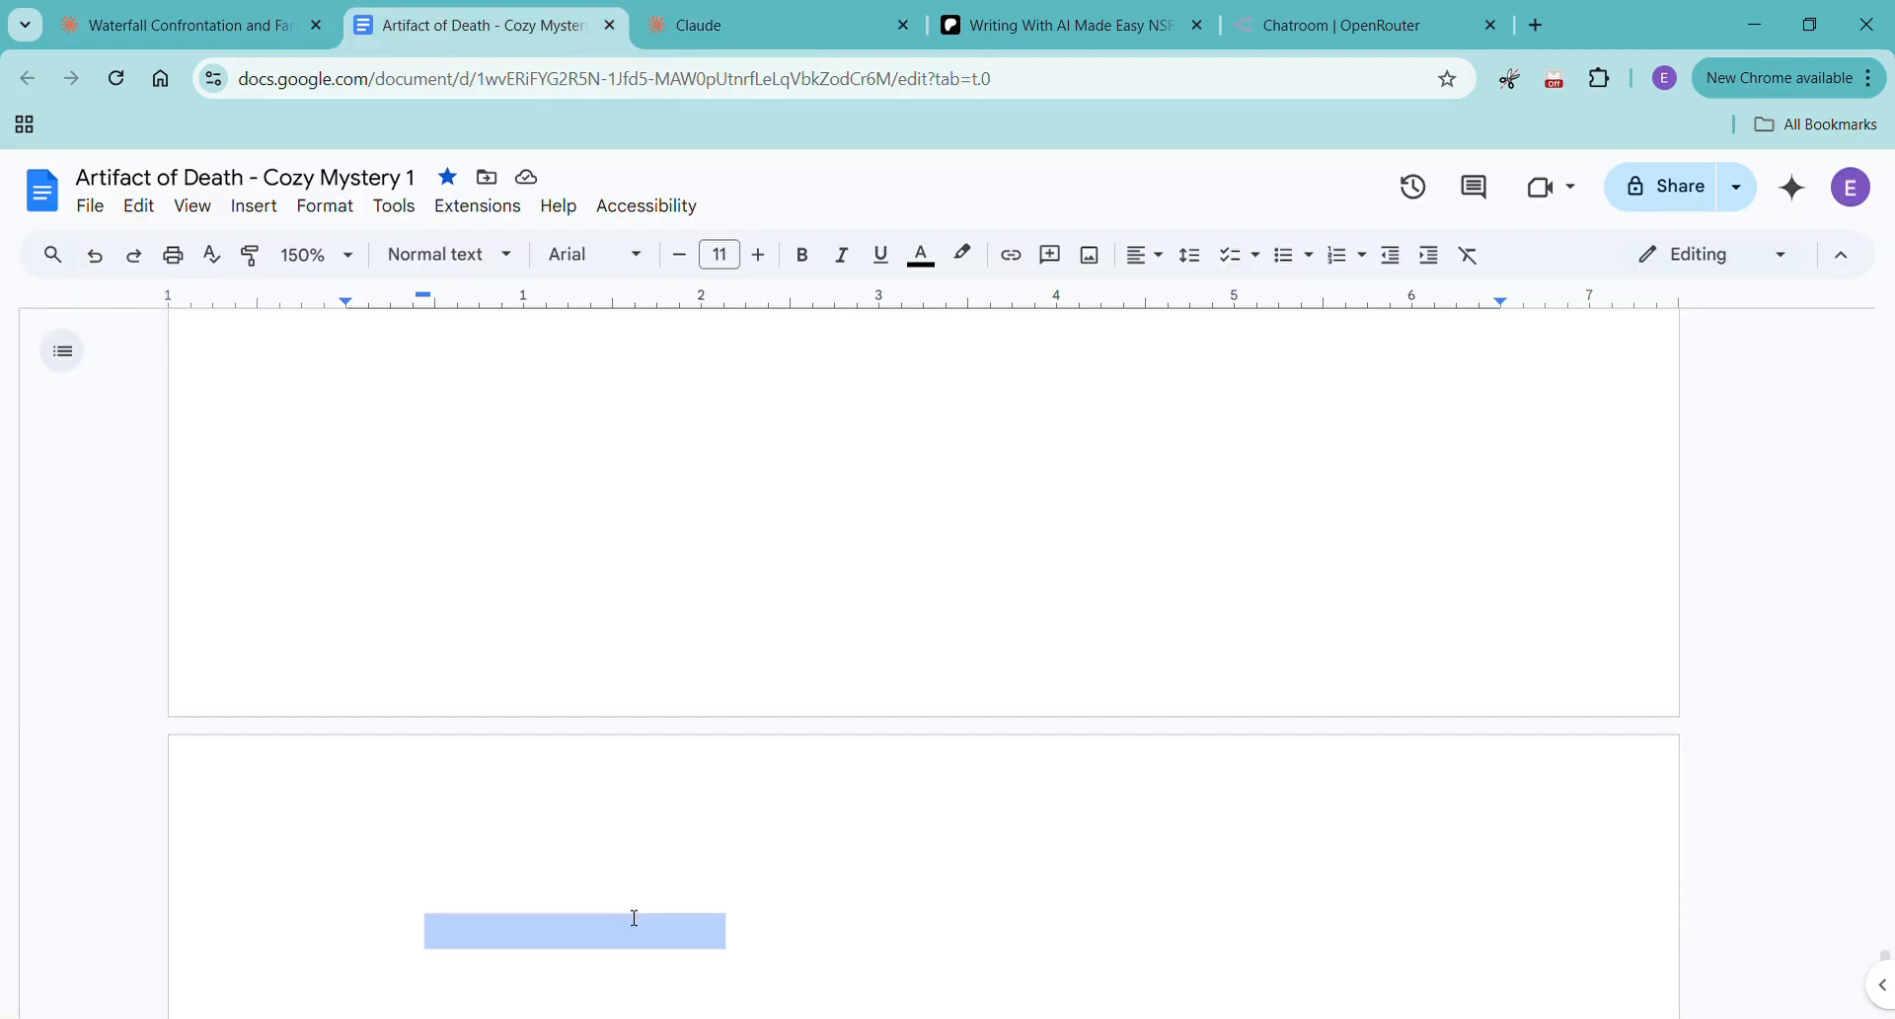
{"action": "left_click", "coordinate": [754, 28]}
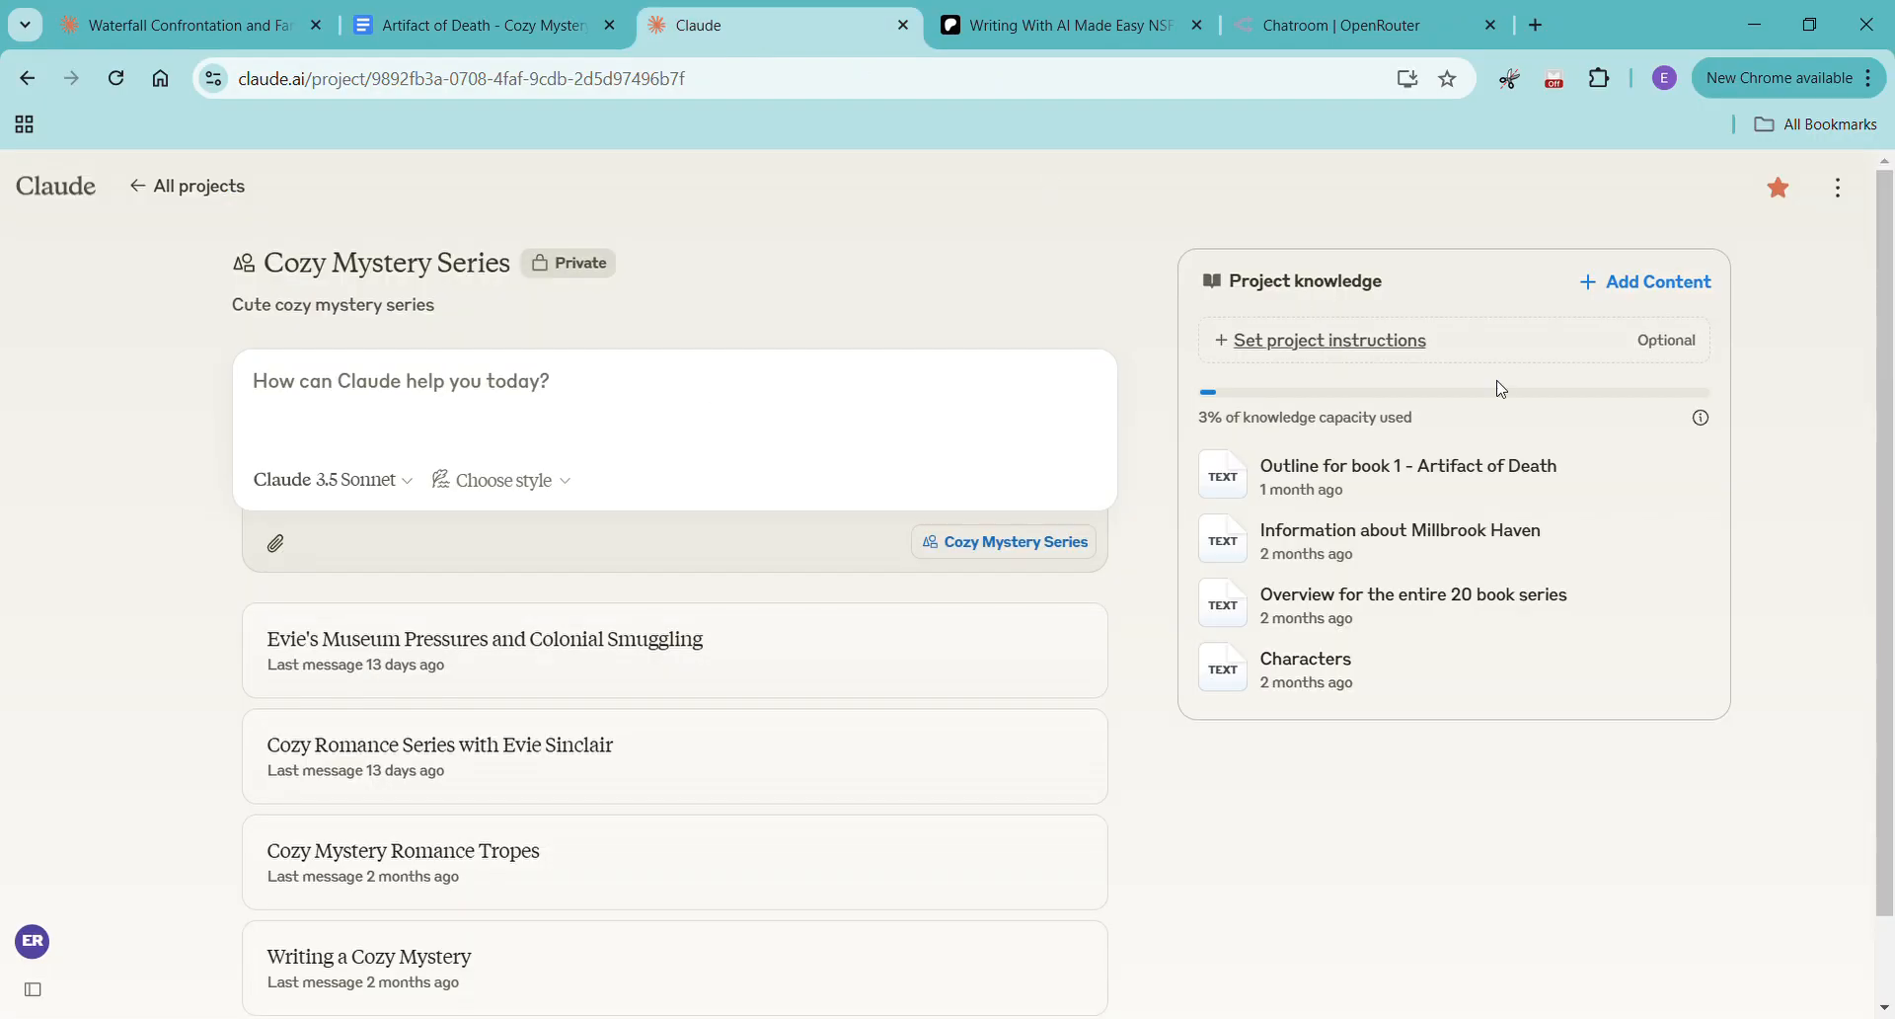
{"action": "left_click", "coordinate": [1651, 286]}
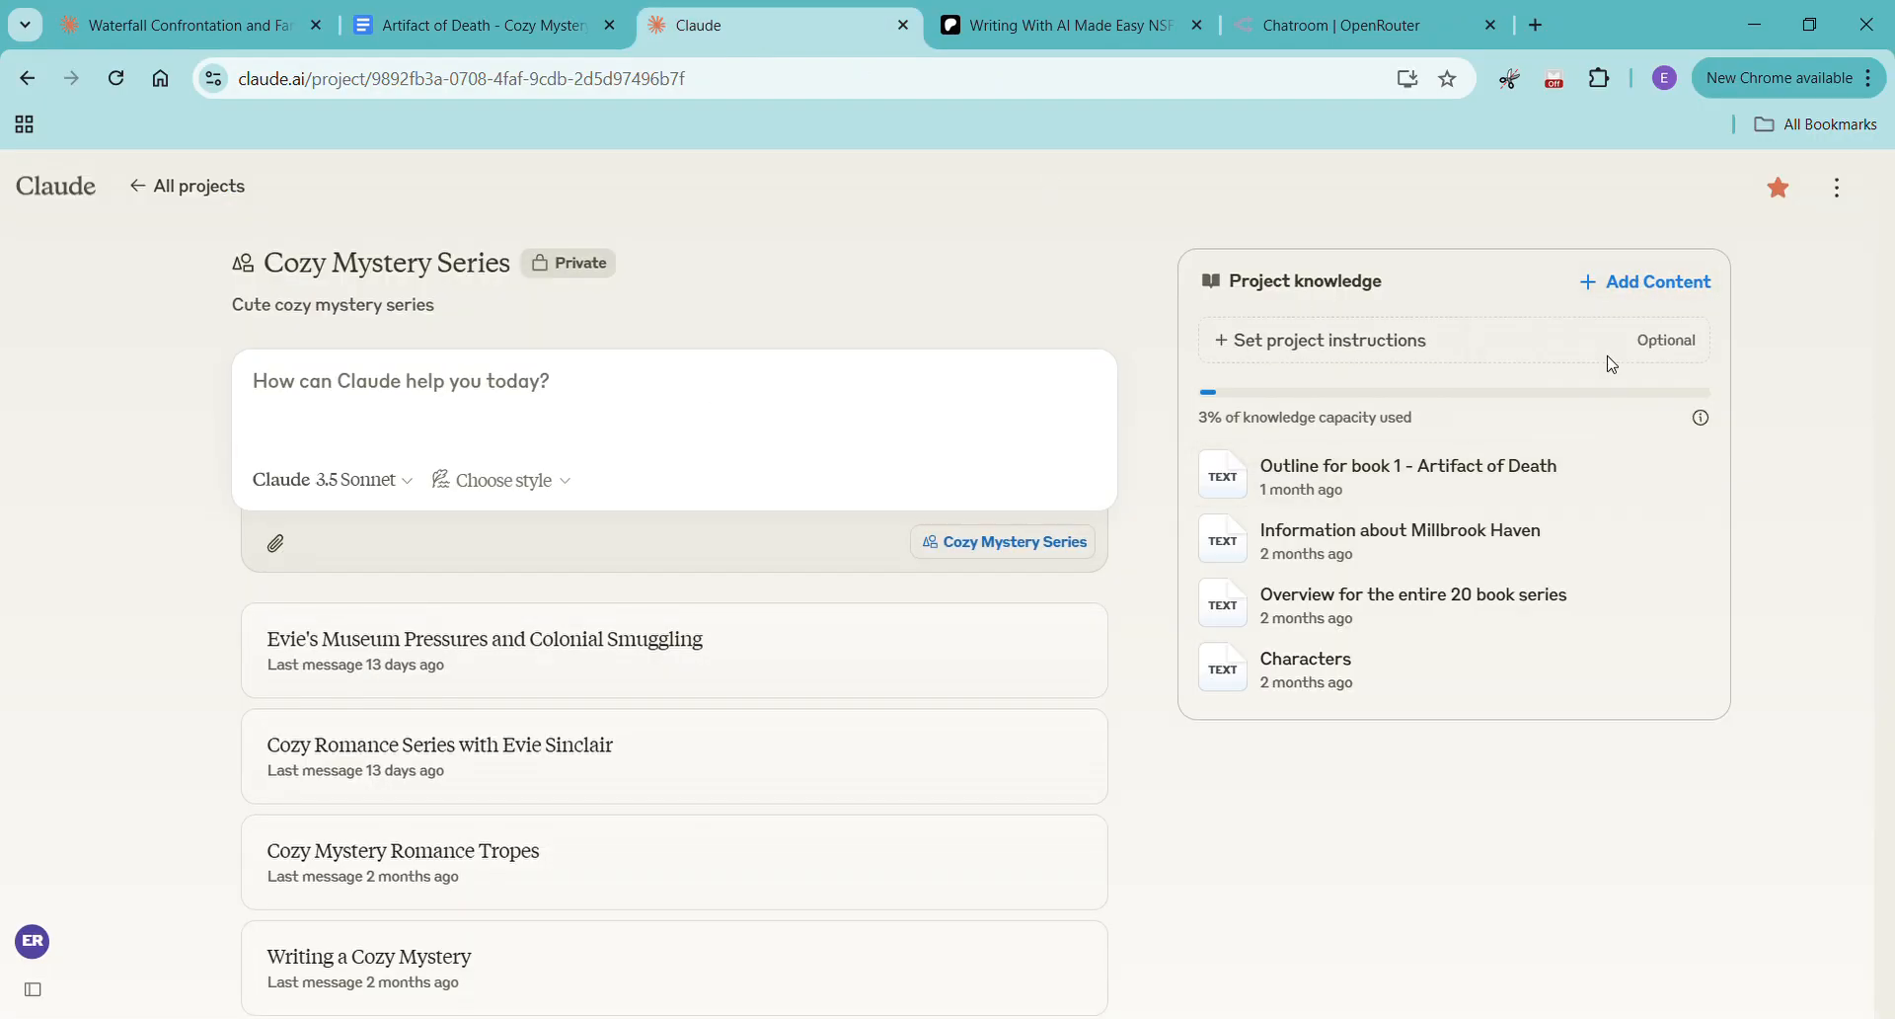
{"action": "left_click", "coordinate": [1612, 367]}
{"action": "left_click", "coordinate": [695, 597]}
{"action": "key", "text": "ctrl+v"}
{"action": "left_click", "coordinate": [728, 352]}
{"action": "type", "text": "Book 1"}
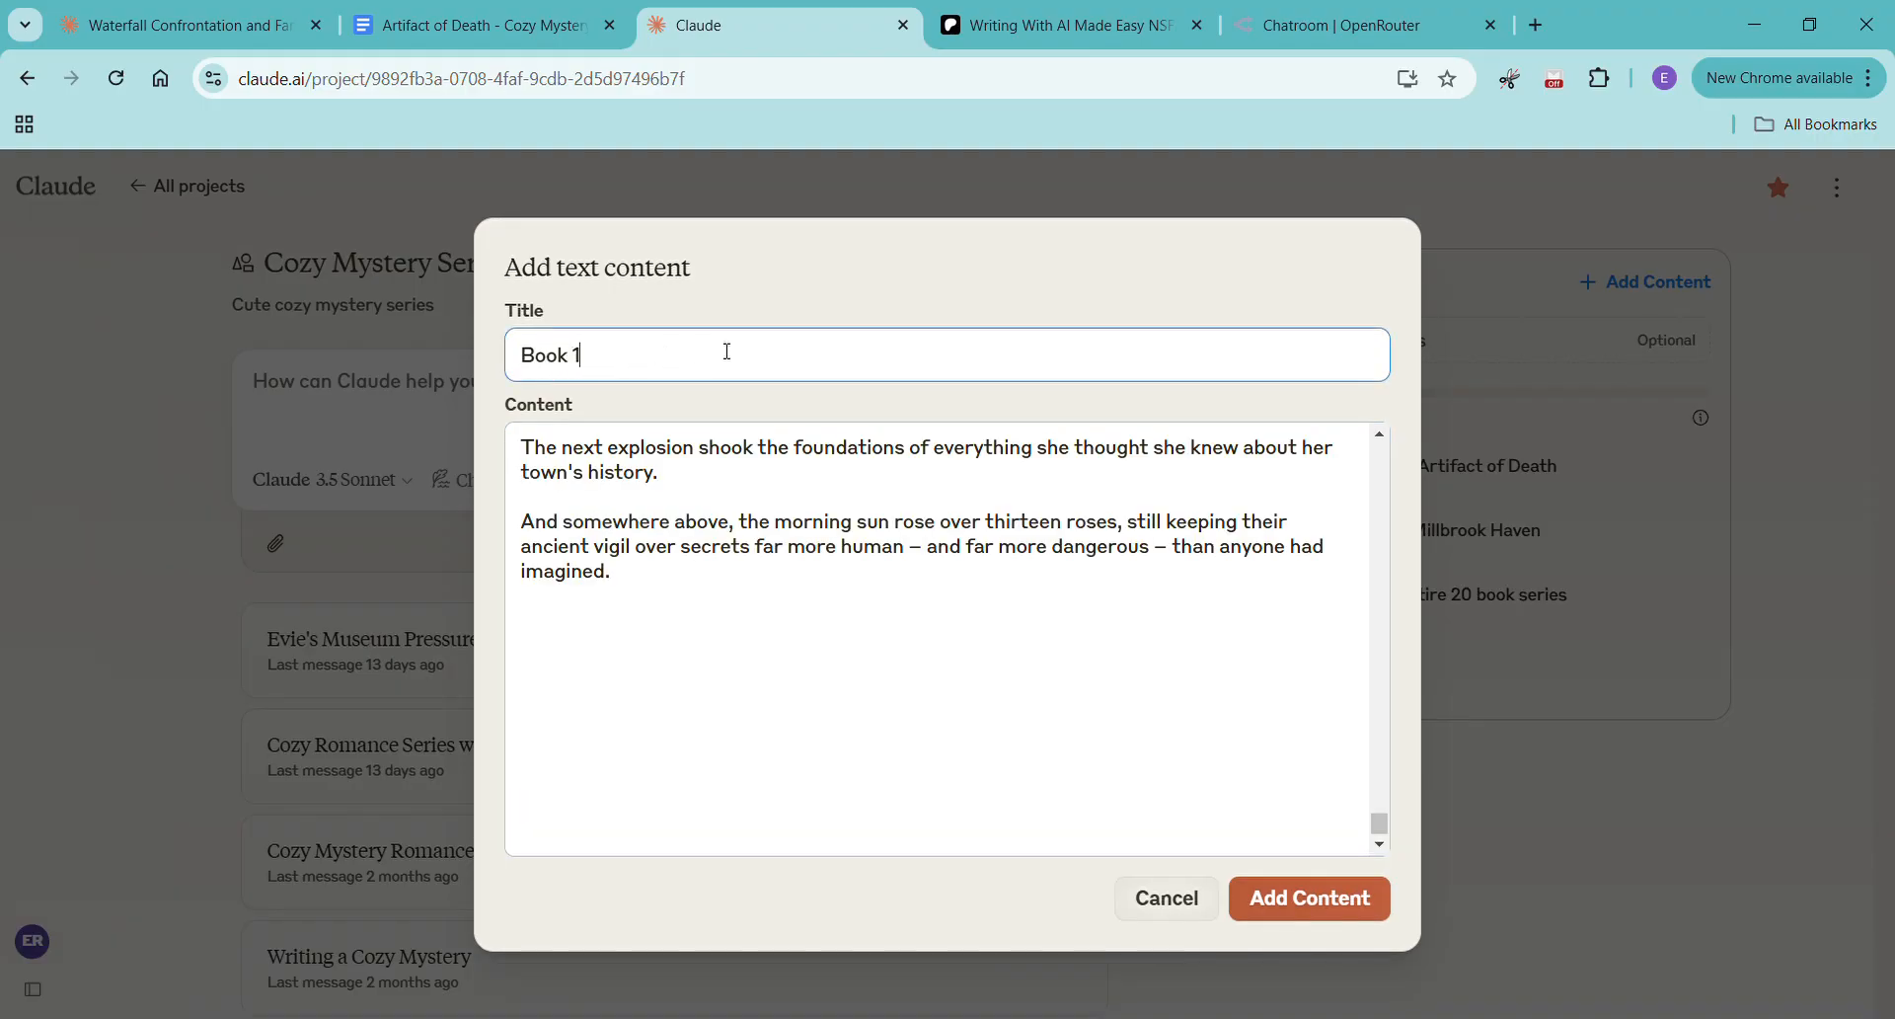
{"action": "left_click", "coordinate": [1269, 900]}
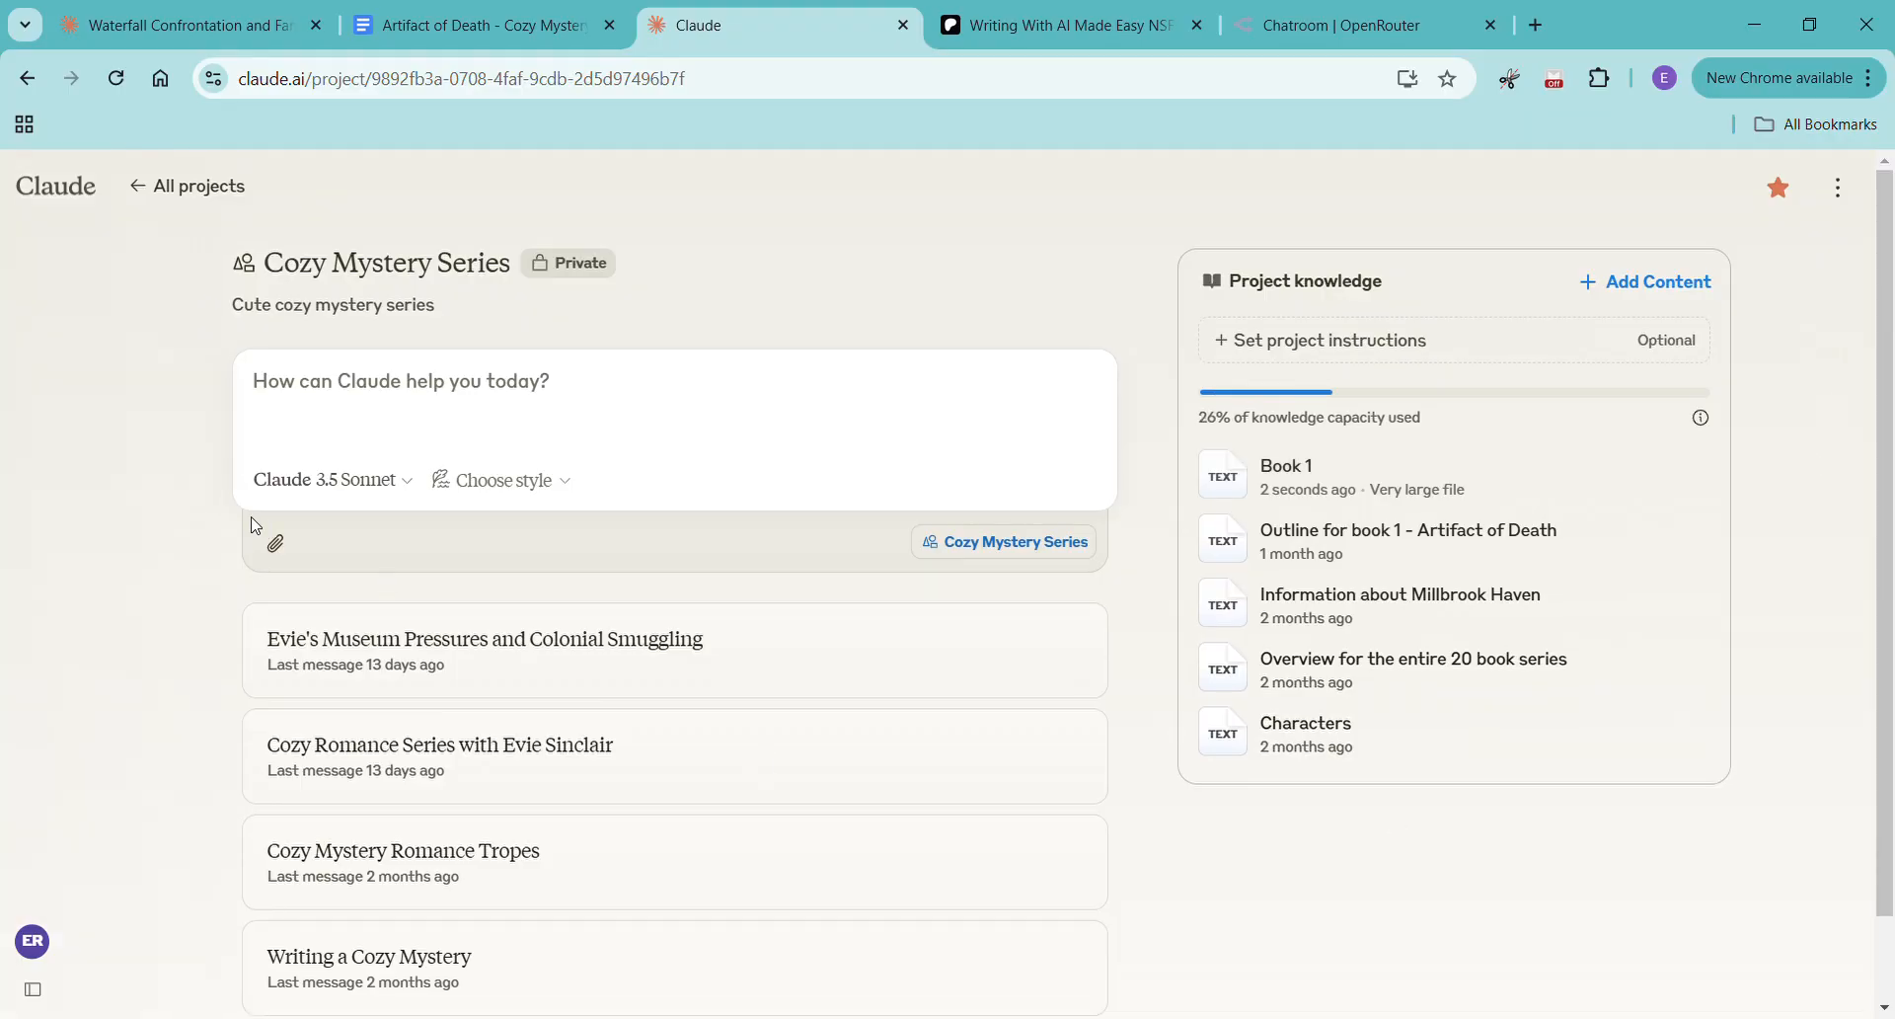
Copy Claude's detailed Chapter 10 outline from the chat and return to the Cozy Mystery Series project page
{"action": "left_click", "coordinate": [247, 29]}
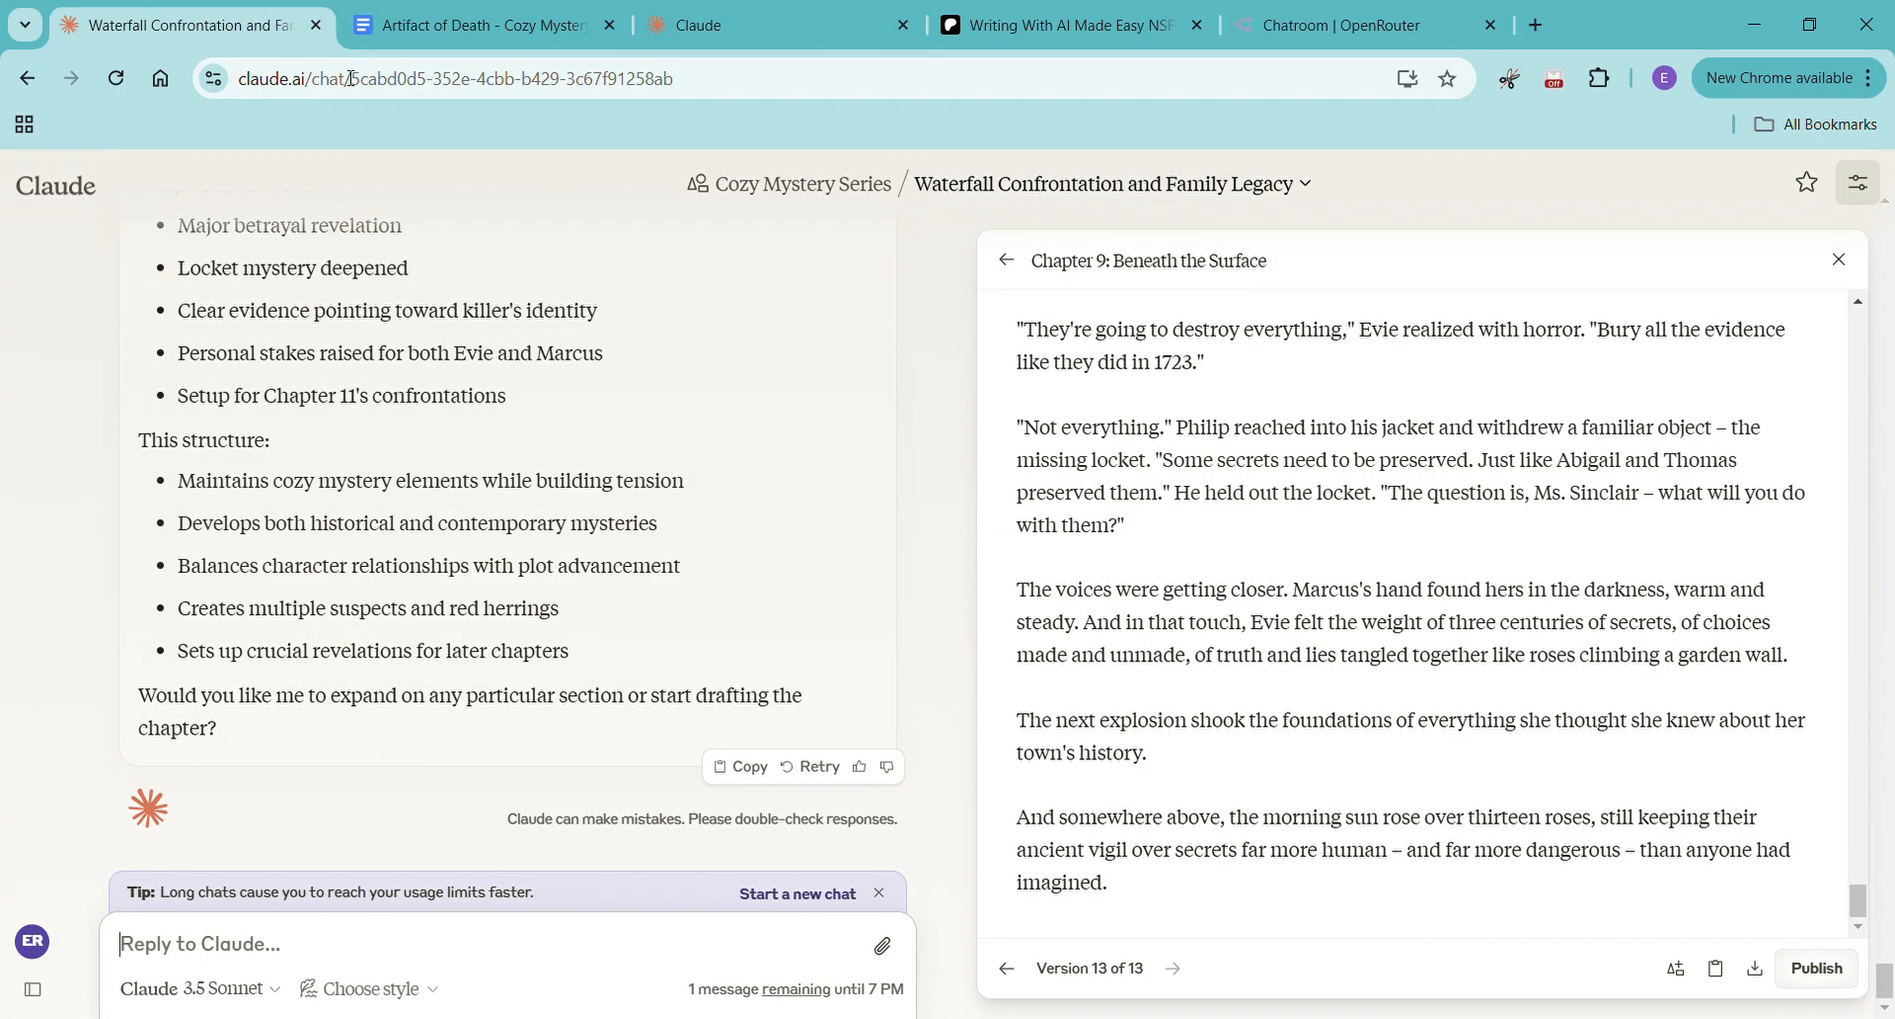
{"action": "left_click", "coordinate": [742, 775]}
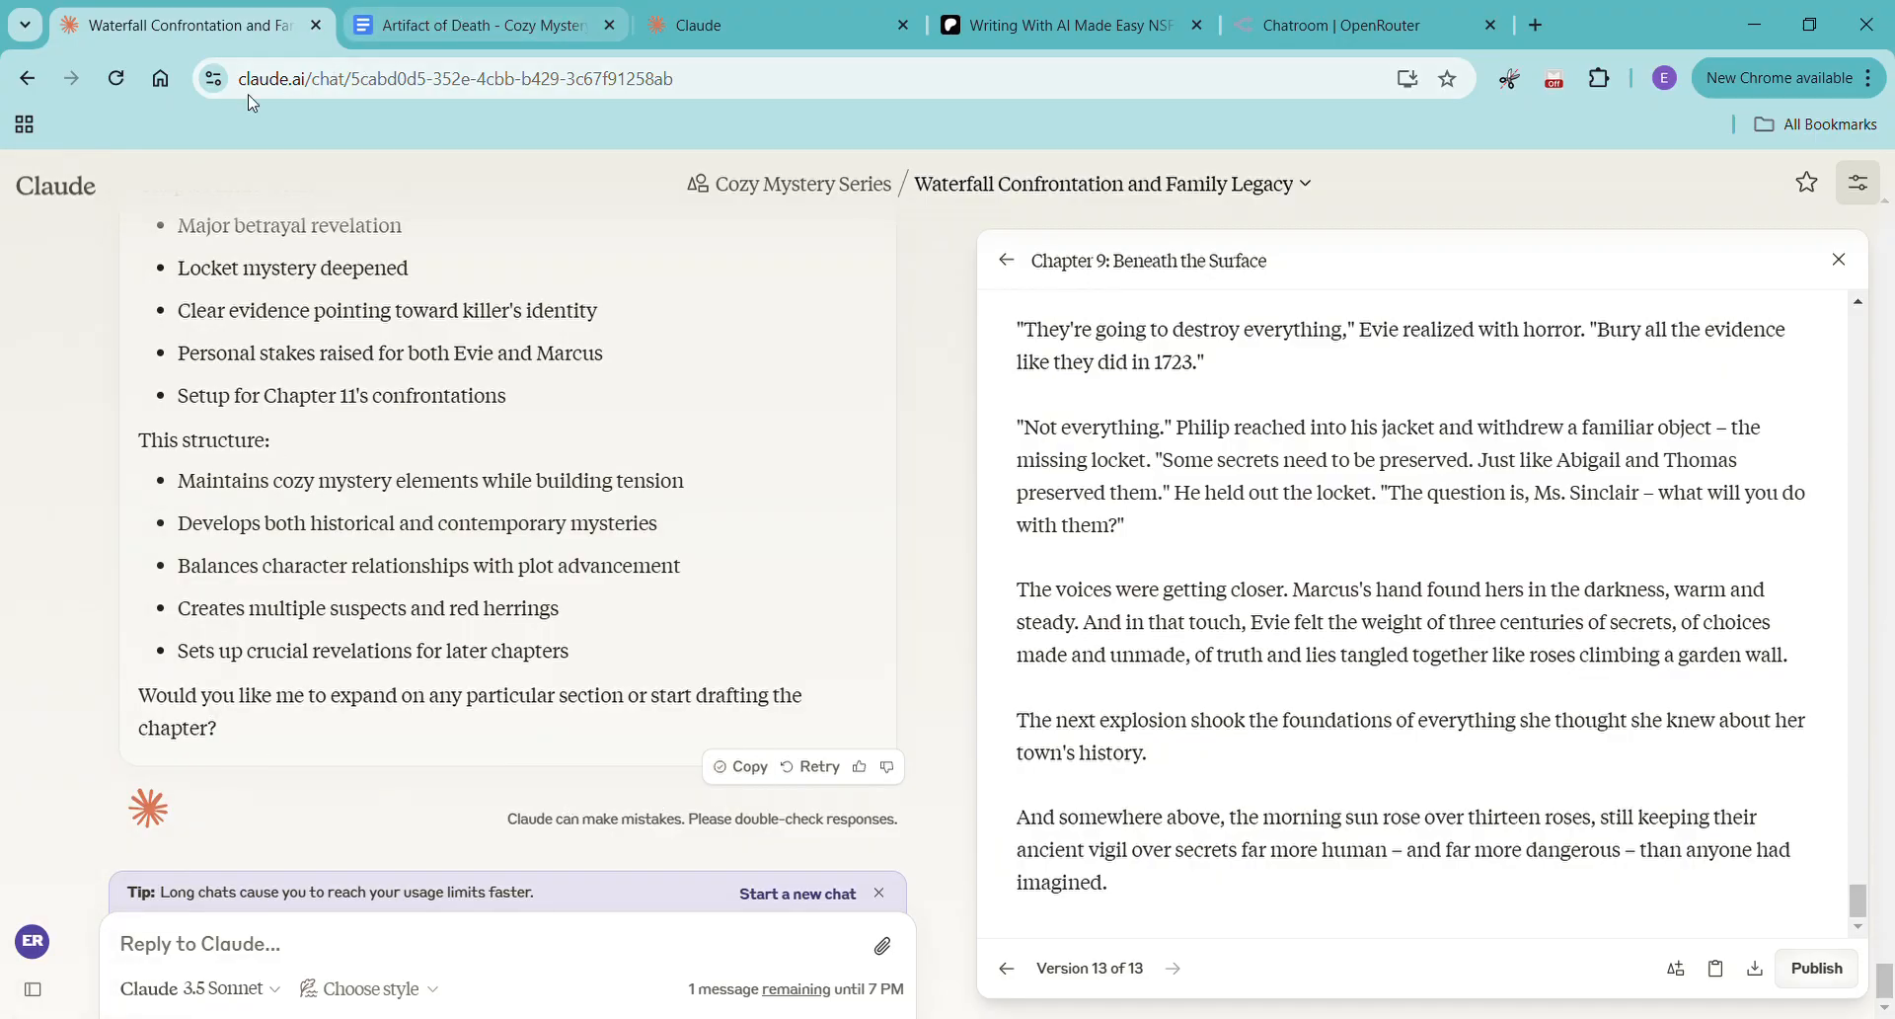
{"action": "left_click", "coordinate": [26, 78]}
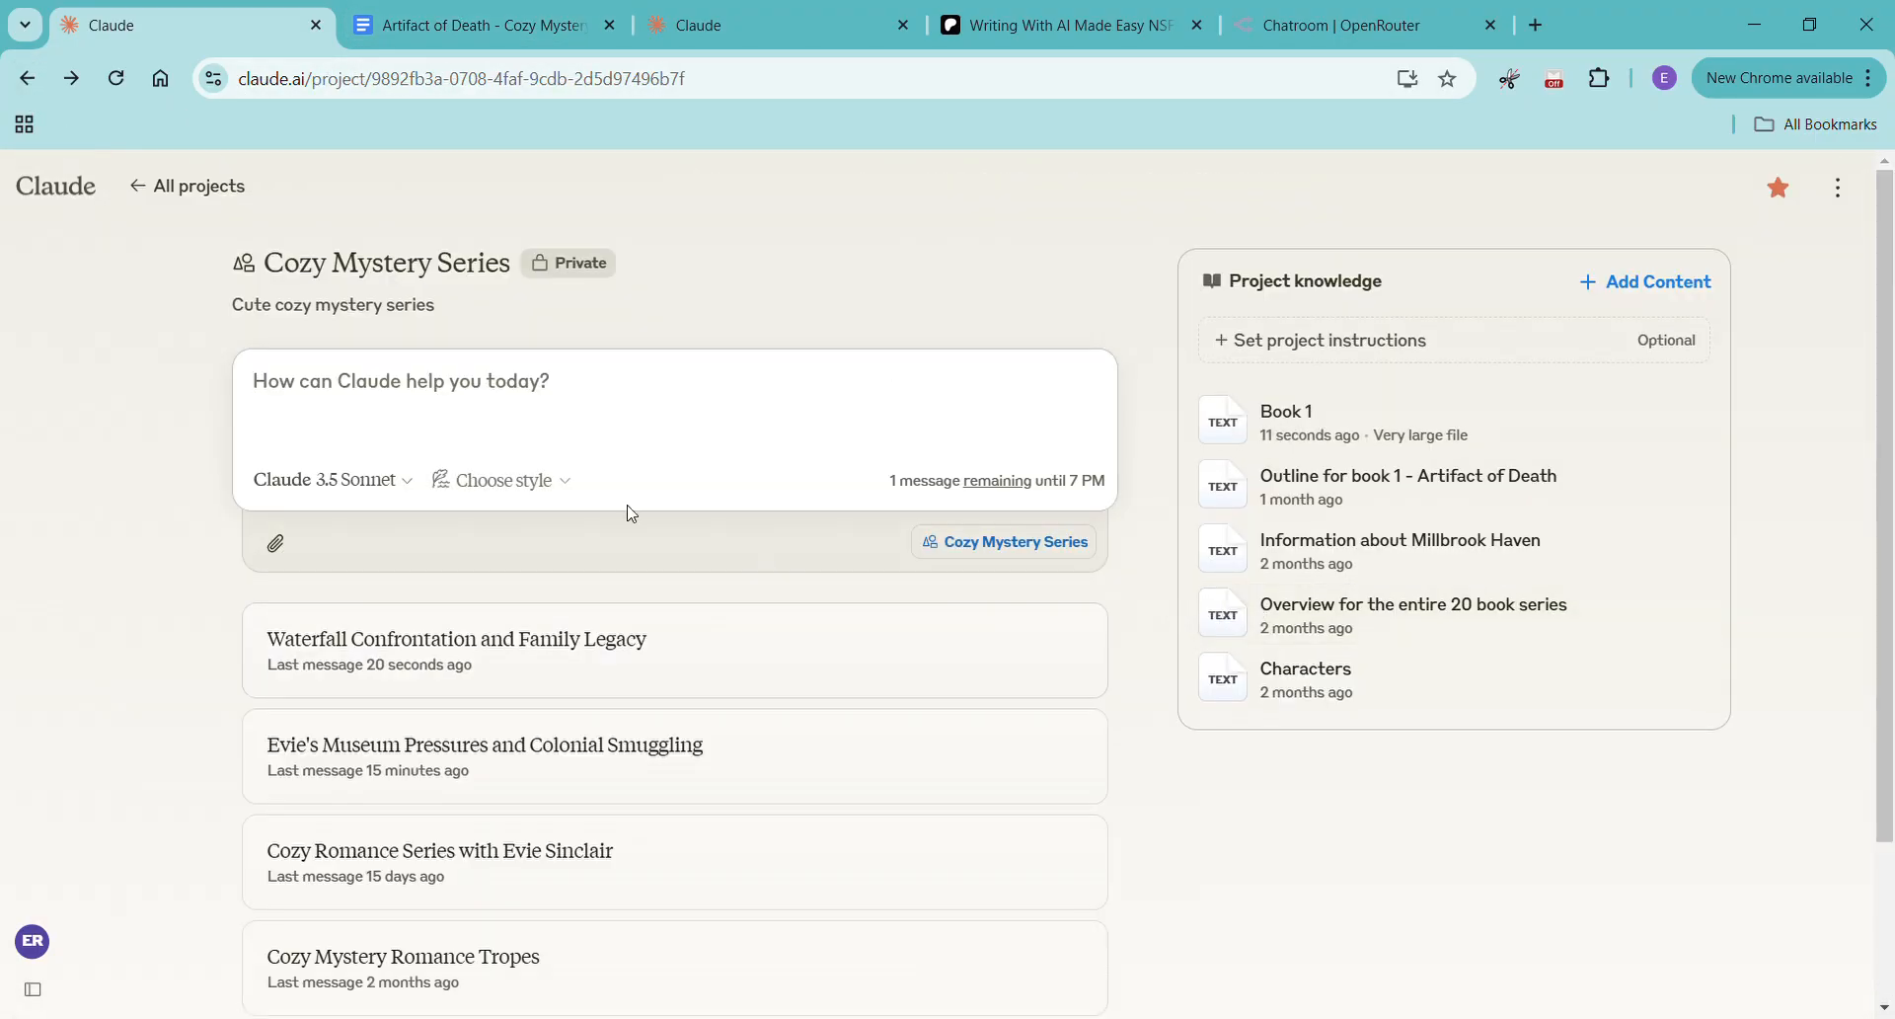
Start a new project chat telling Claude "We're going to write chapter 10, here's the information on -", followed by the copied outline
{"action": "type", "text": "We"}
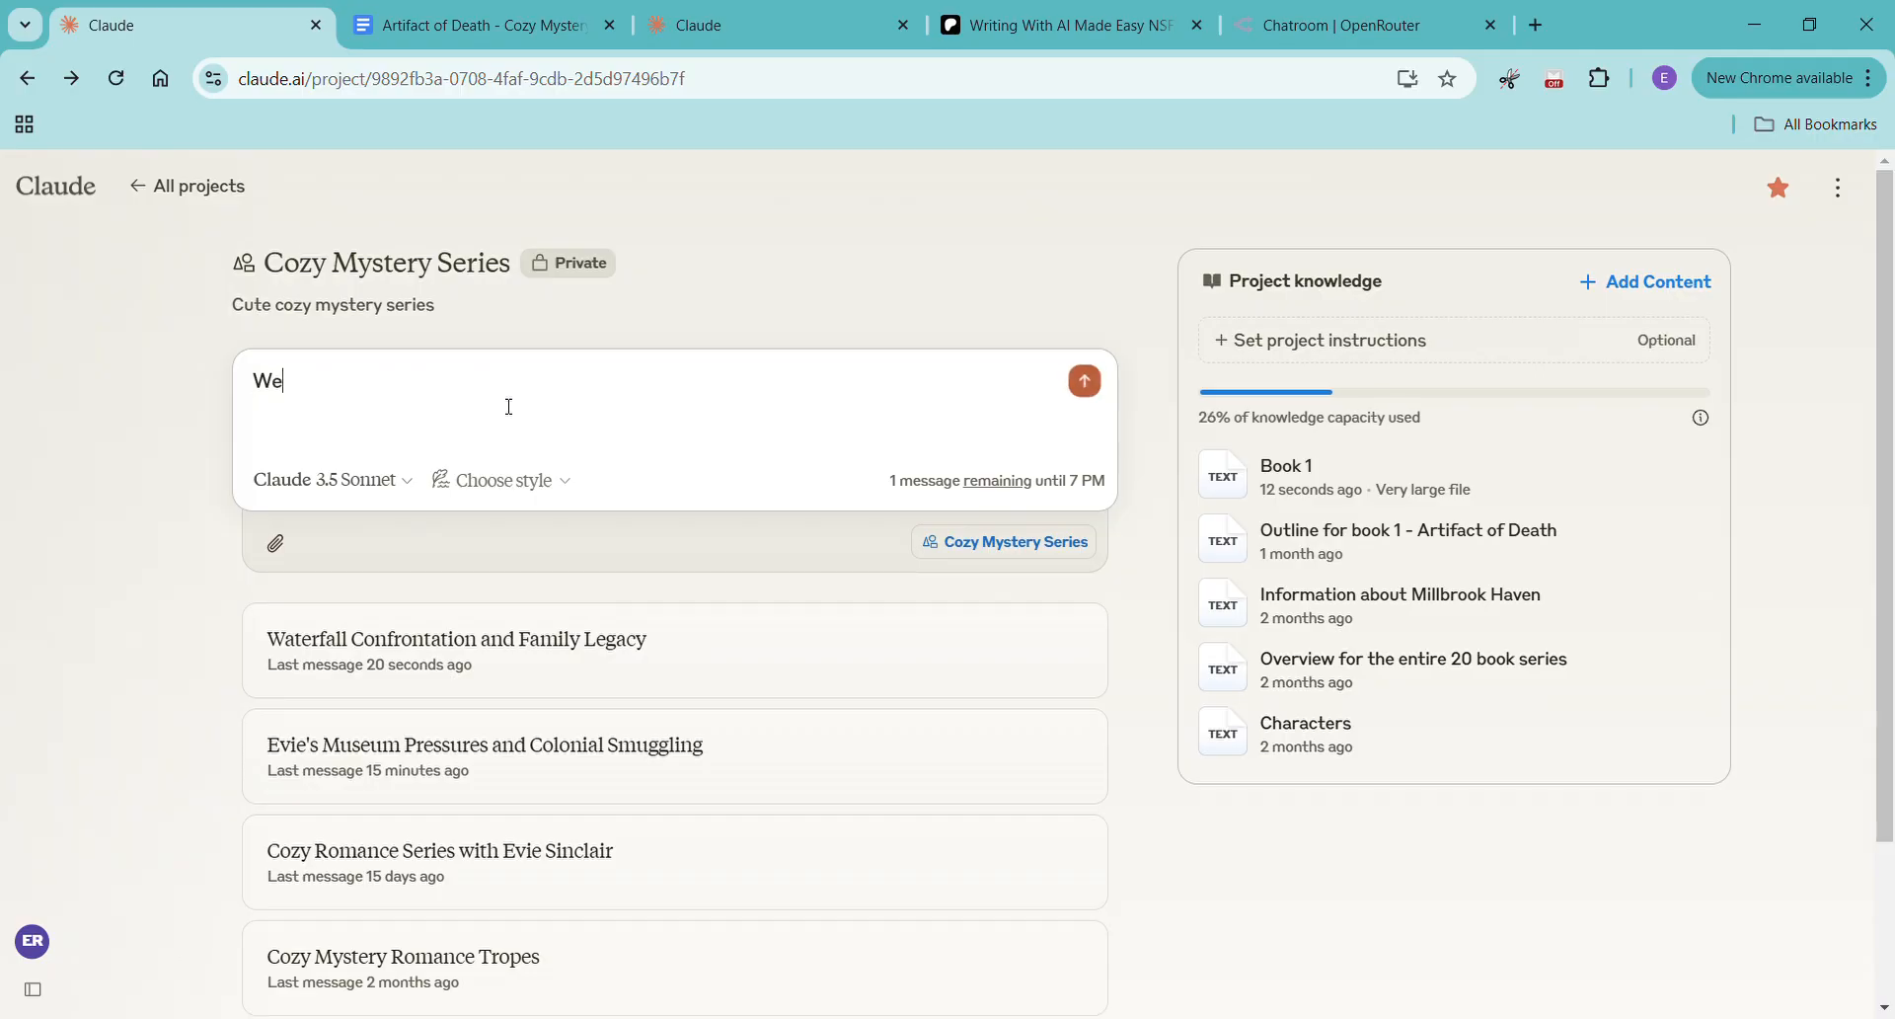
{"action": "type", "text": "'re going to write chapte r10"}
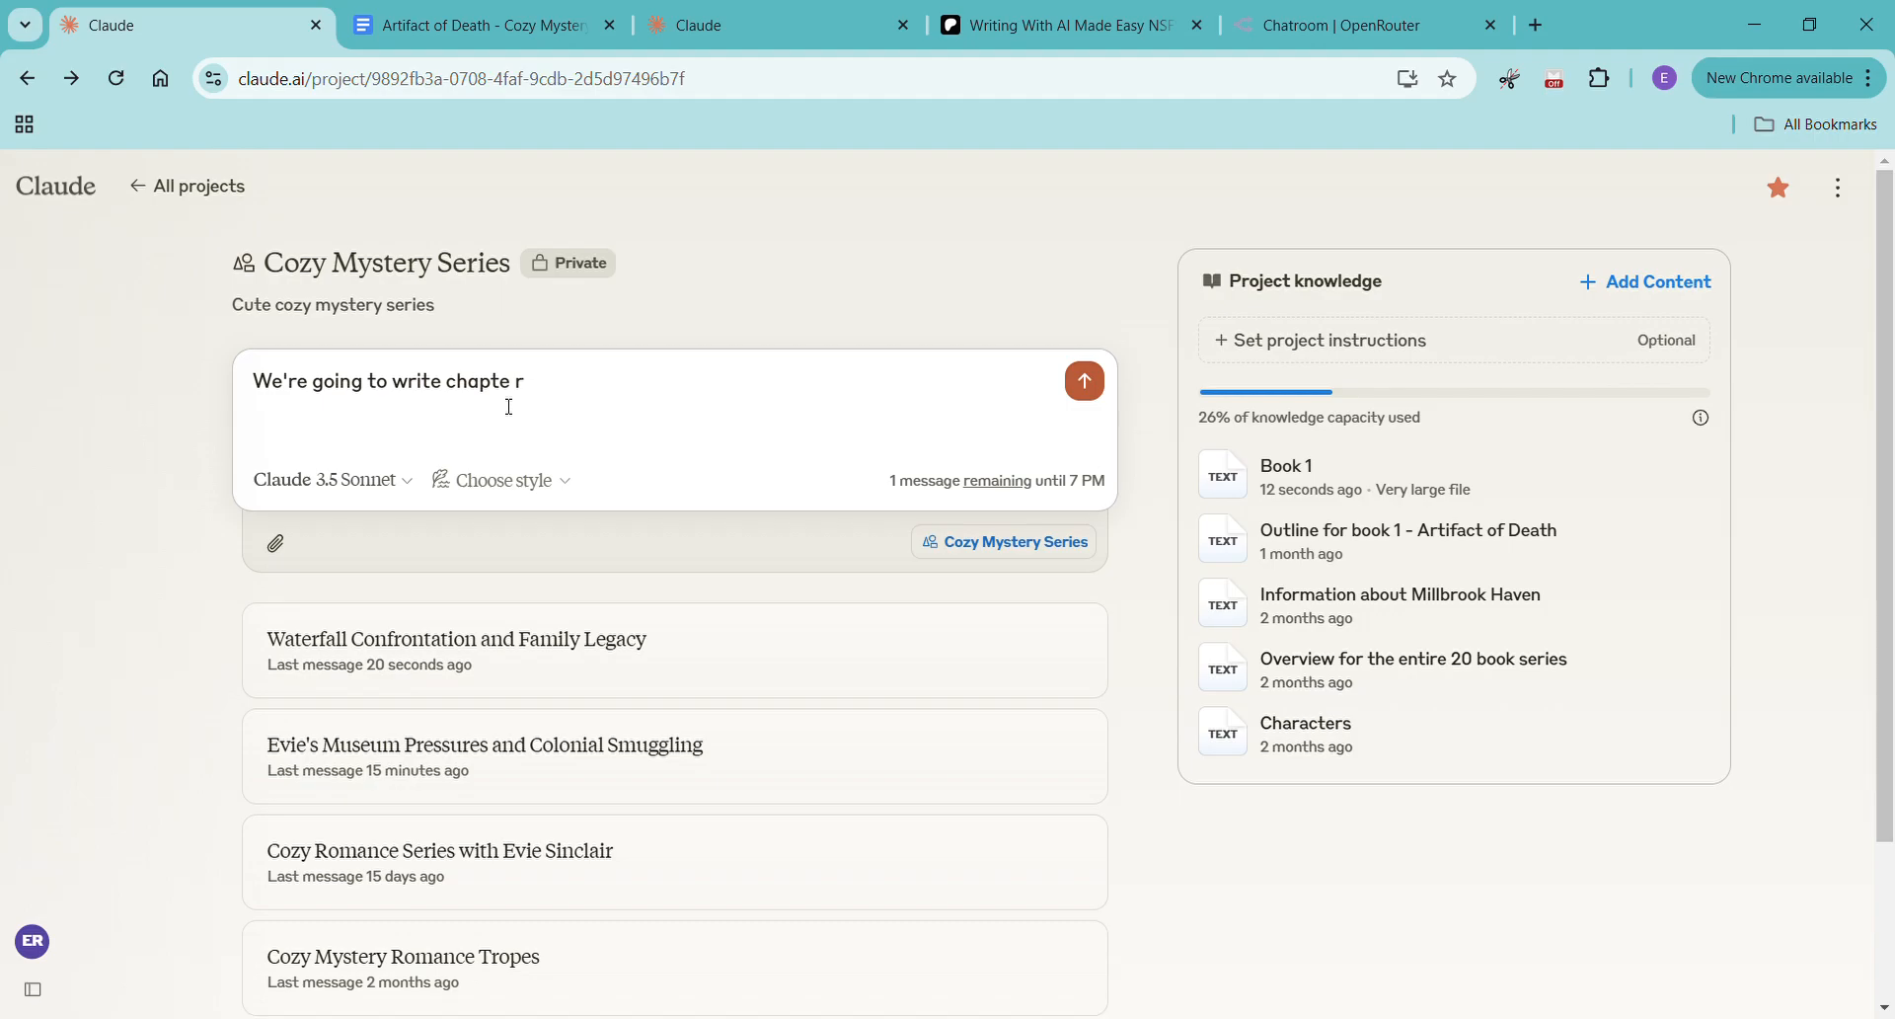
{"action": "key", "text": "BackSpace"}
{"action": "type", "text": "10, th"}
{"action": "key", "text": "BackSpace"}
{"action": "key", "text": "BackSpace"}
{"action": "type", "text": "here's the informai"}
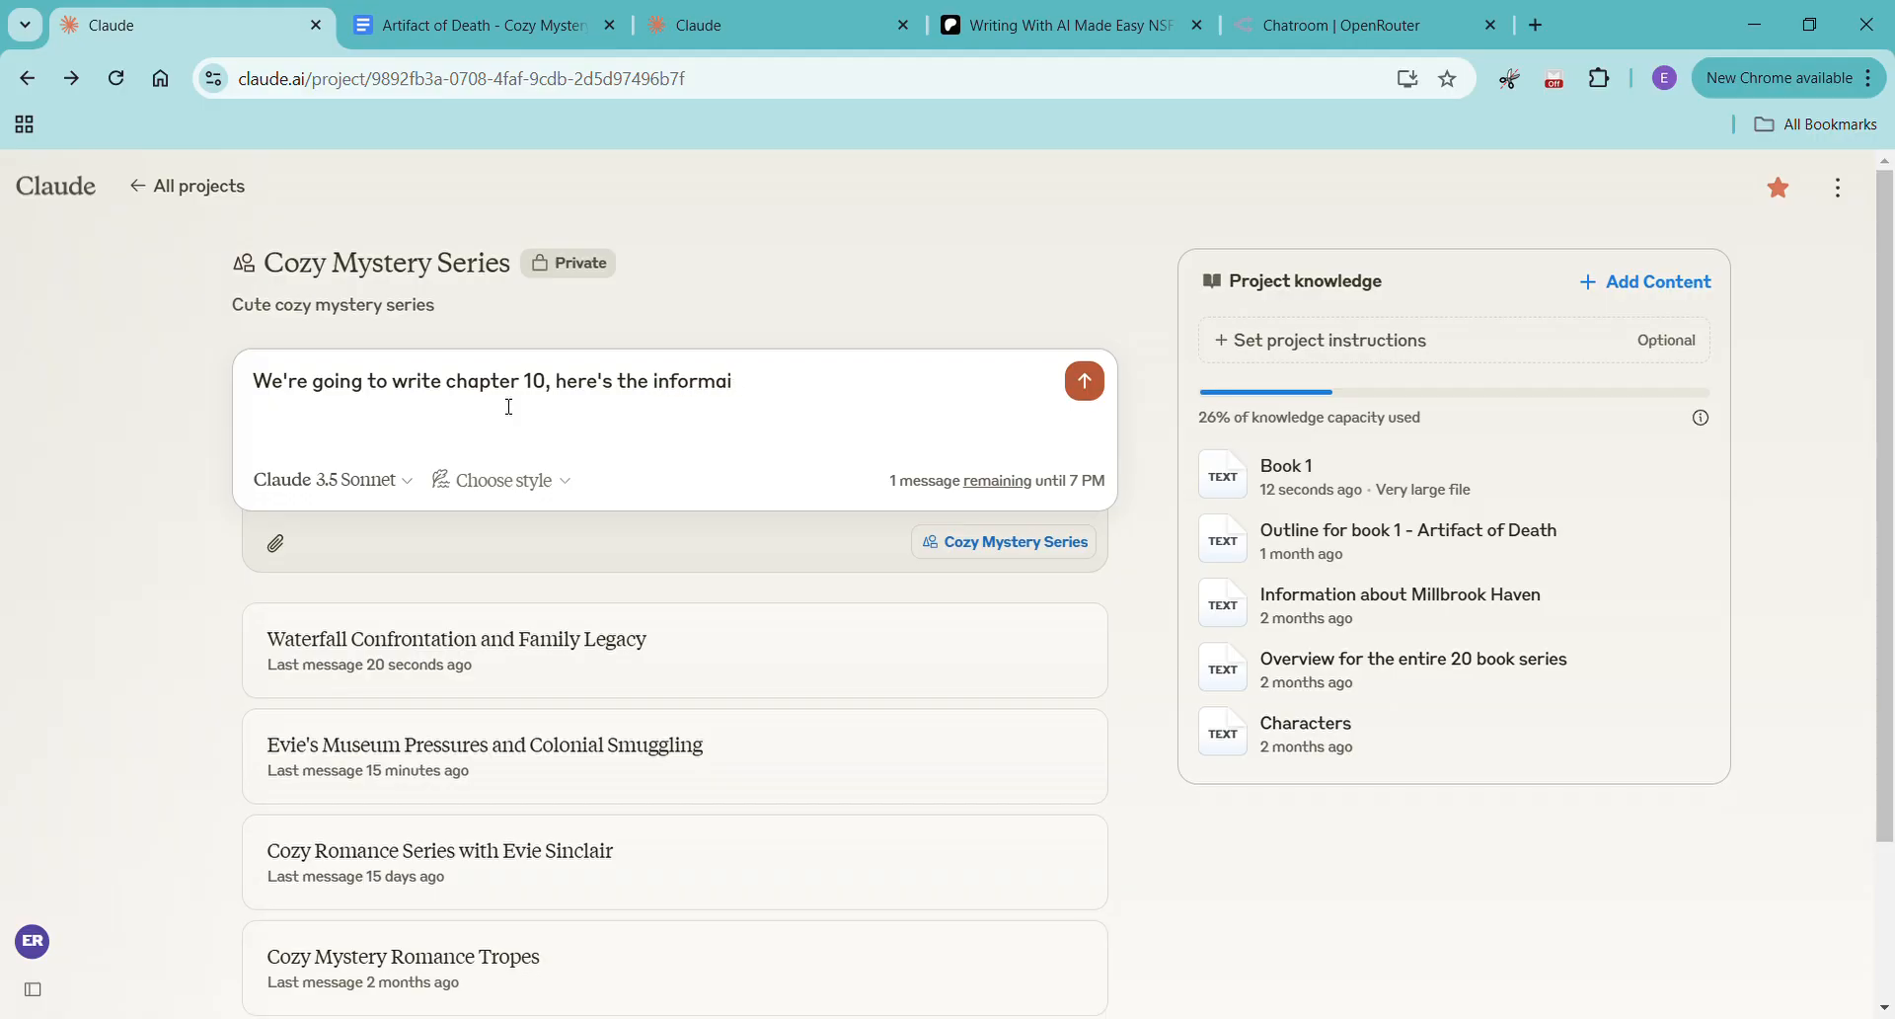
{"action": "type", "text": "ton on -"}
{"action": "key", "text": "ctrl+v"}
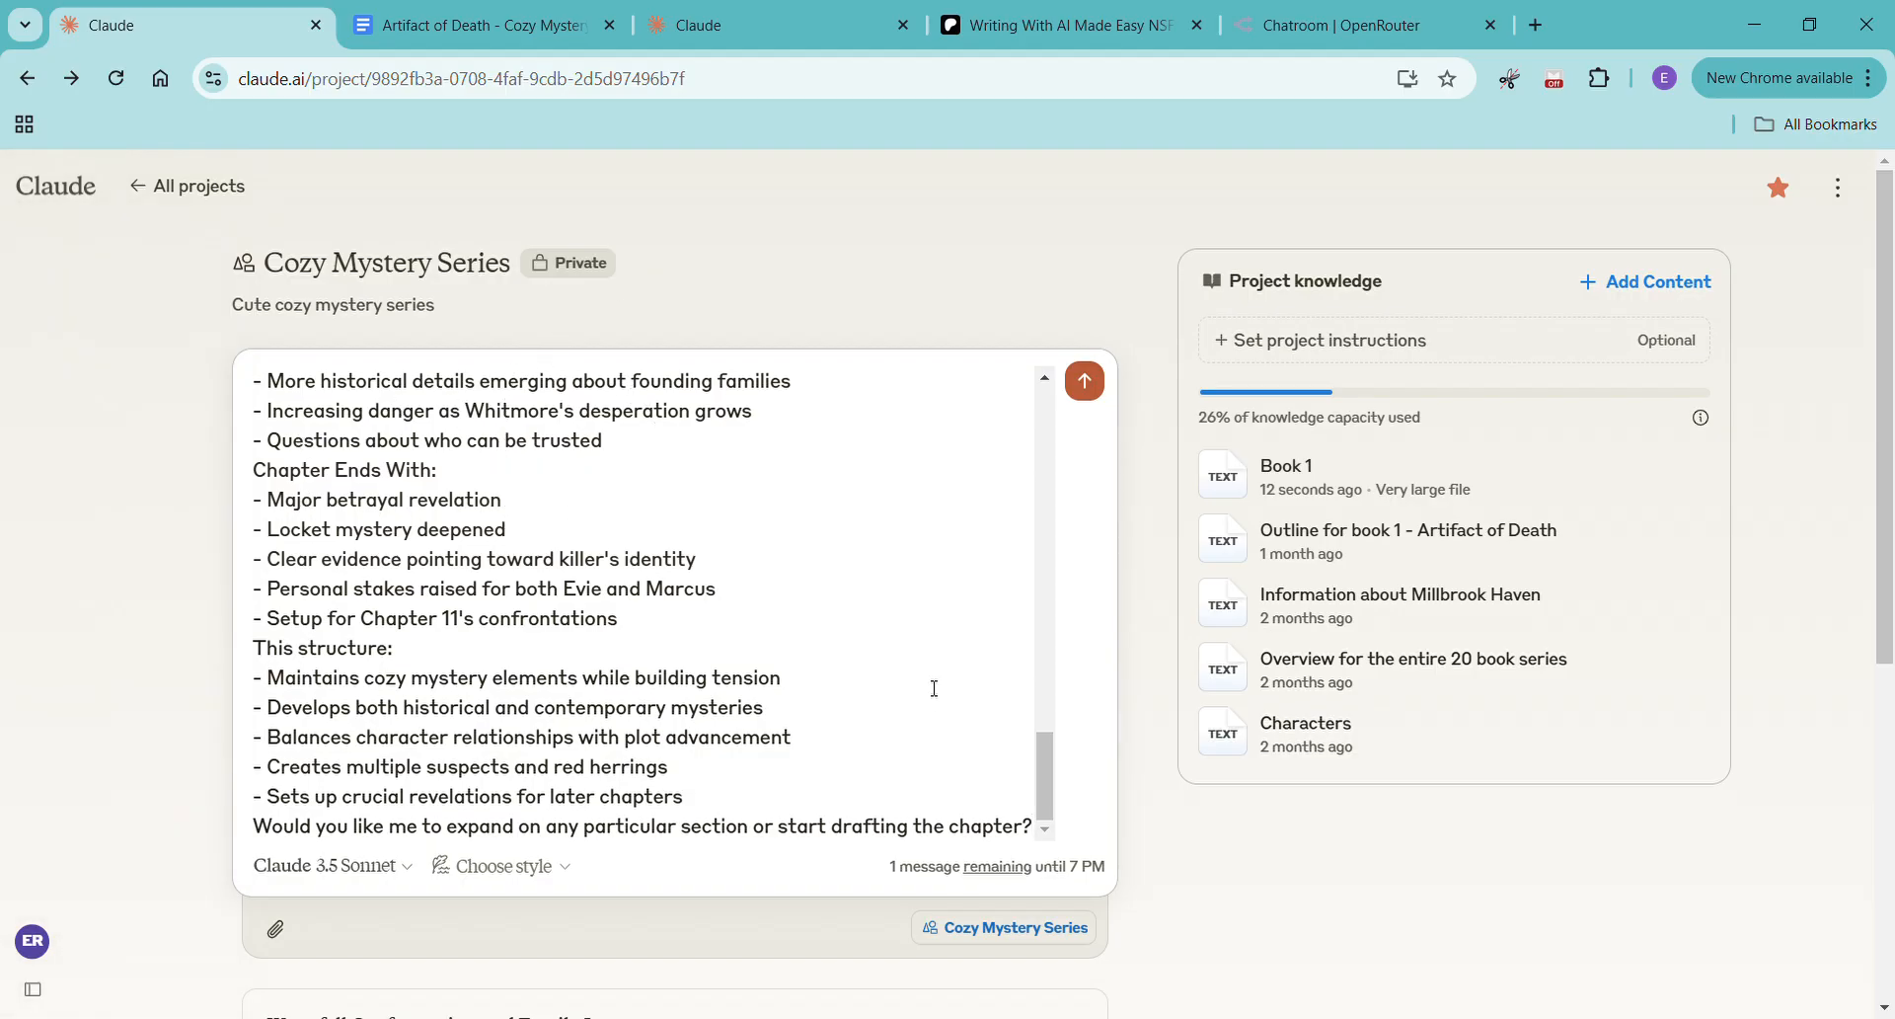
{"action": "key", "text": "Return"}
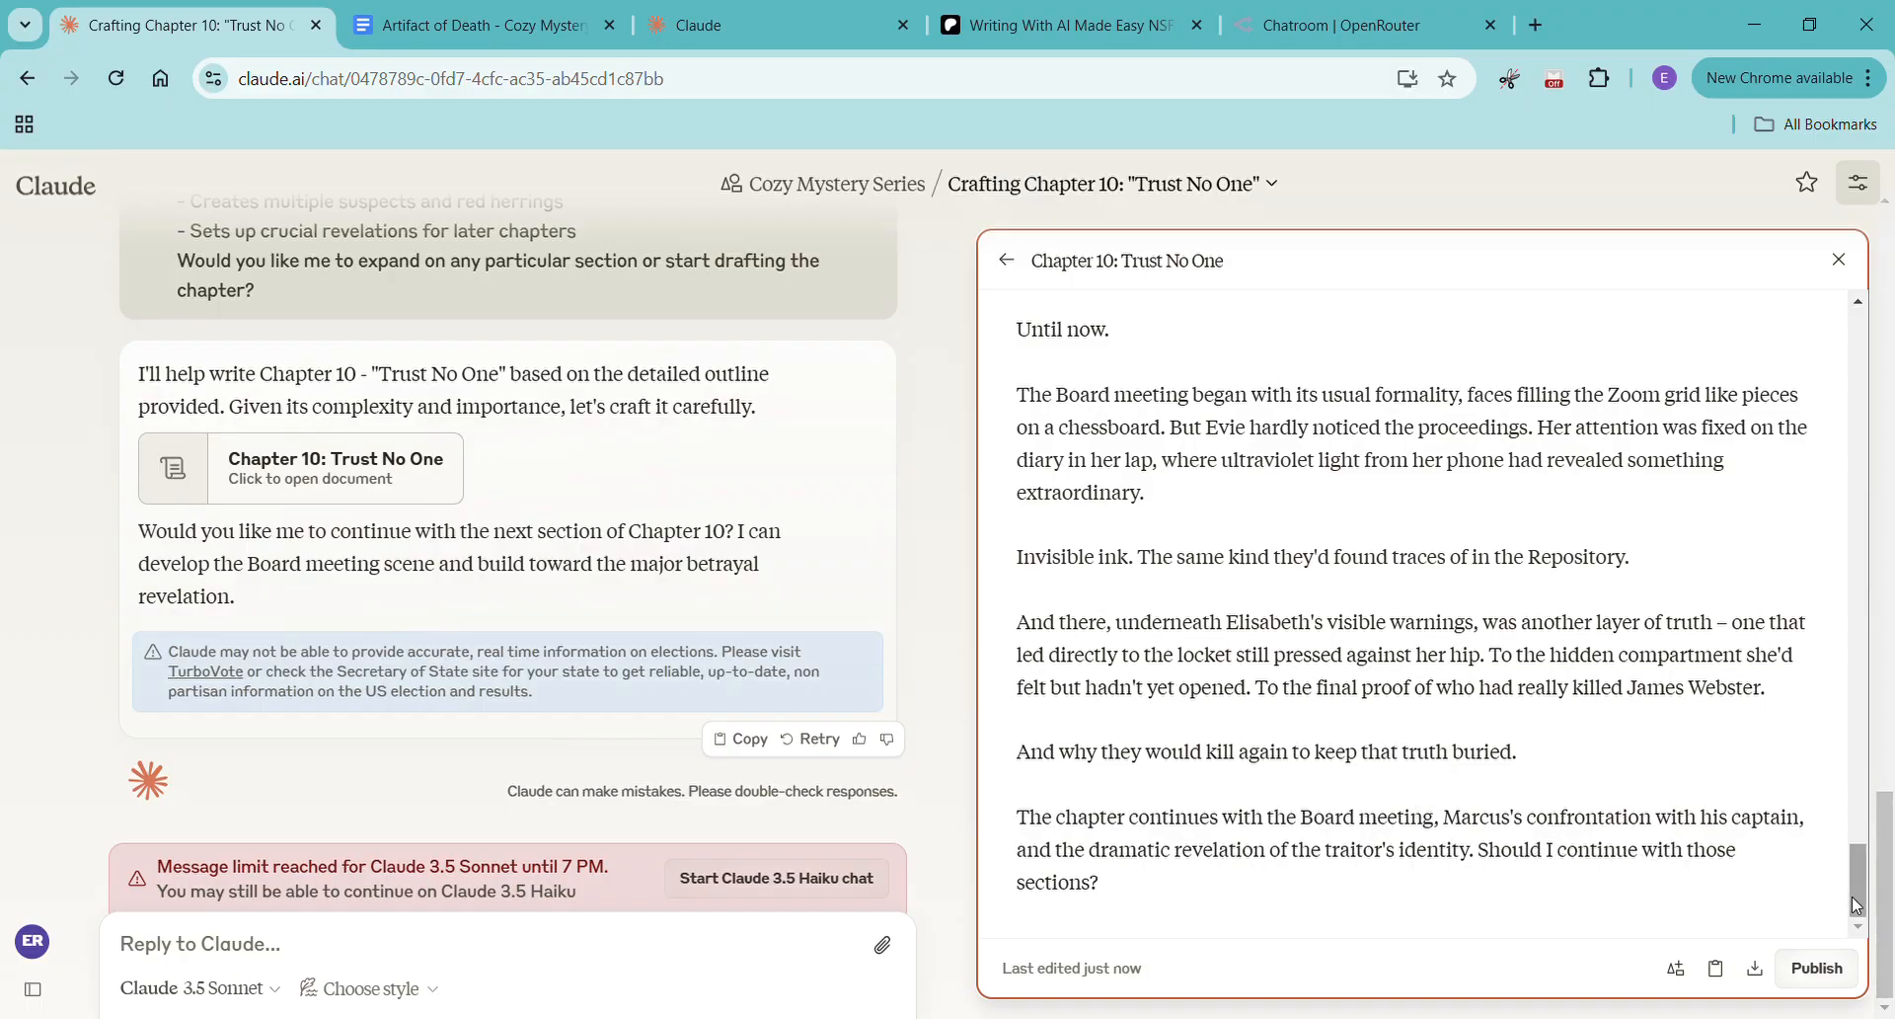
Review the end of the Chapter 10 draft and the files in the project knowledge
{"action": "mouse_move", "coordinate": [1856, 905]}
{"action": "left_mouse_down"}
{"action": "mouse_move", "coordinate": [1886, 316]}
{"action": "mouse_move", "coordinate": [1891, 910]}
{"action": "left_mouse_up"}
{"action": "left_click", "coordinate": [726, 27]}
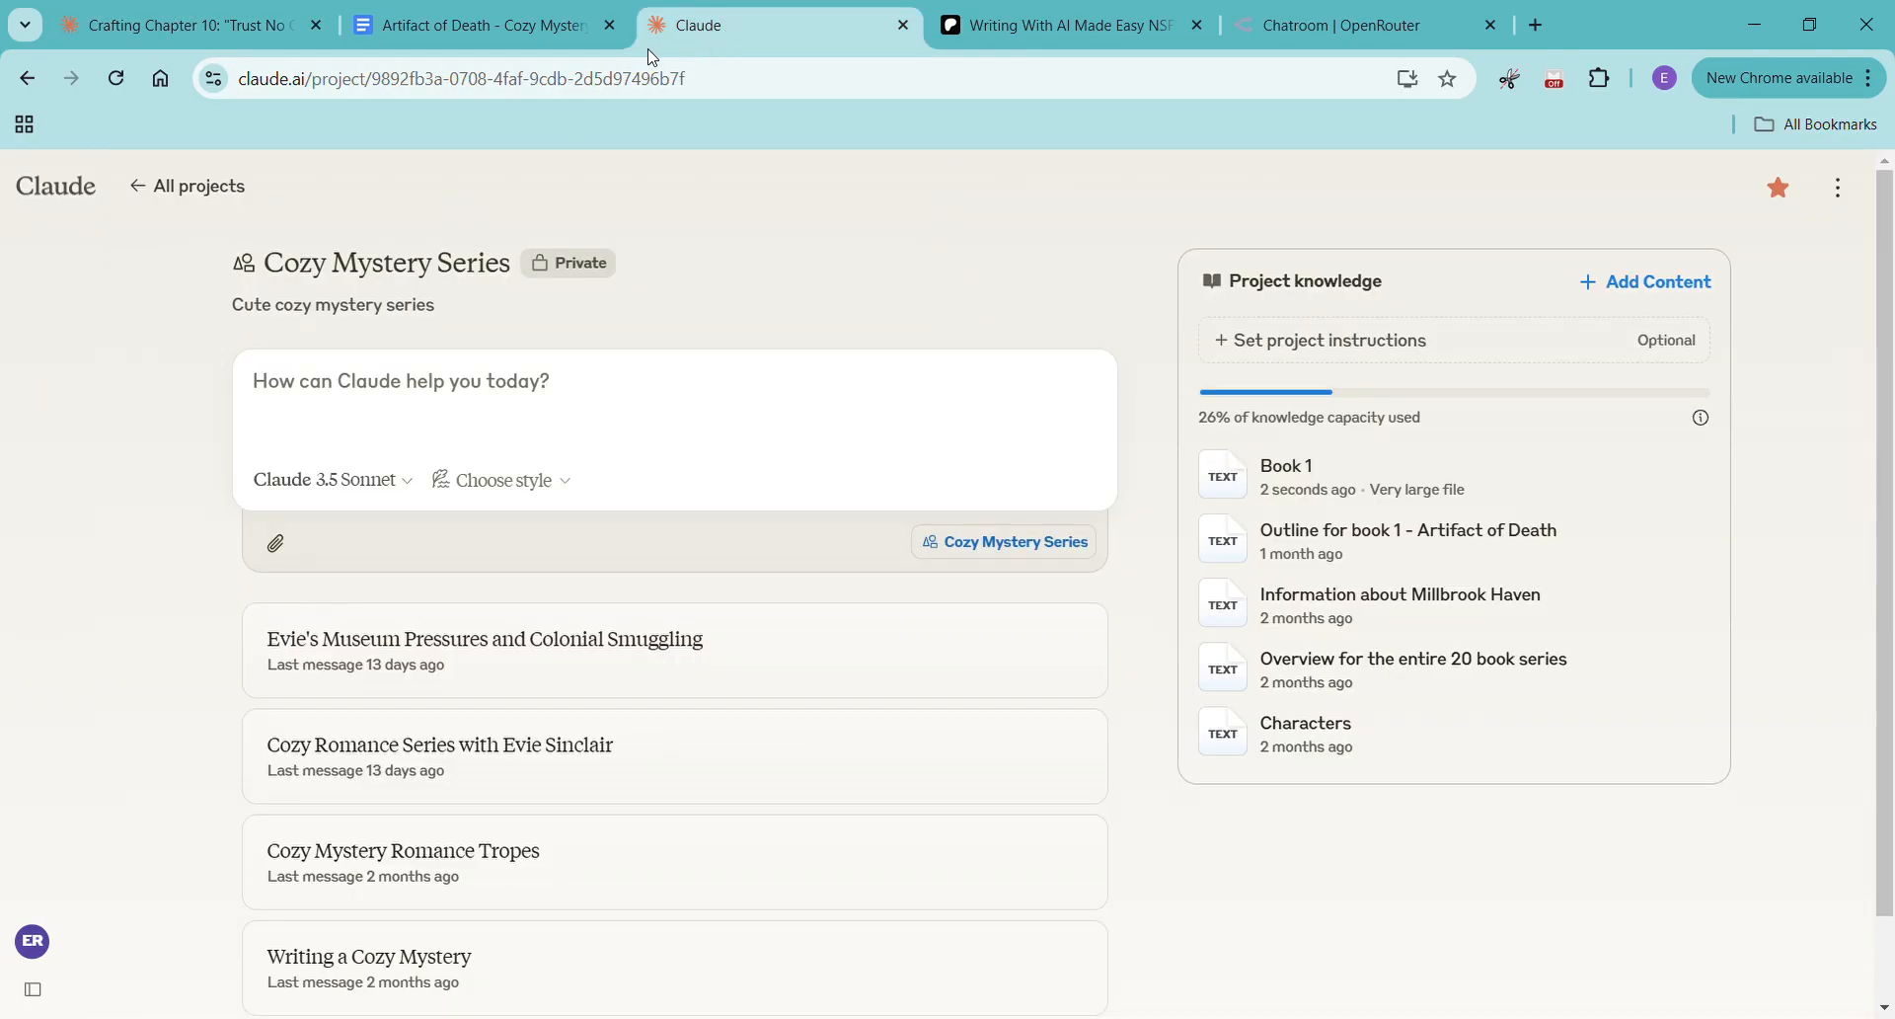
{"action": "left_click", "coordinate": [154, 25]}
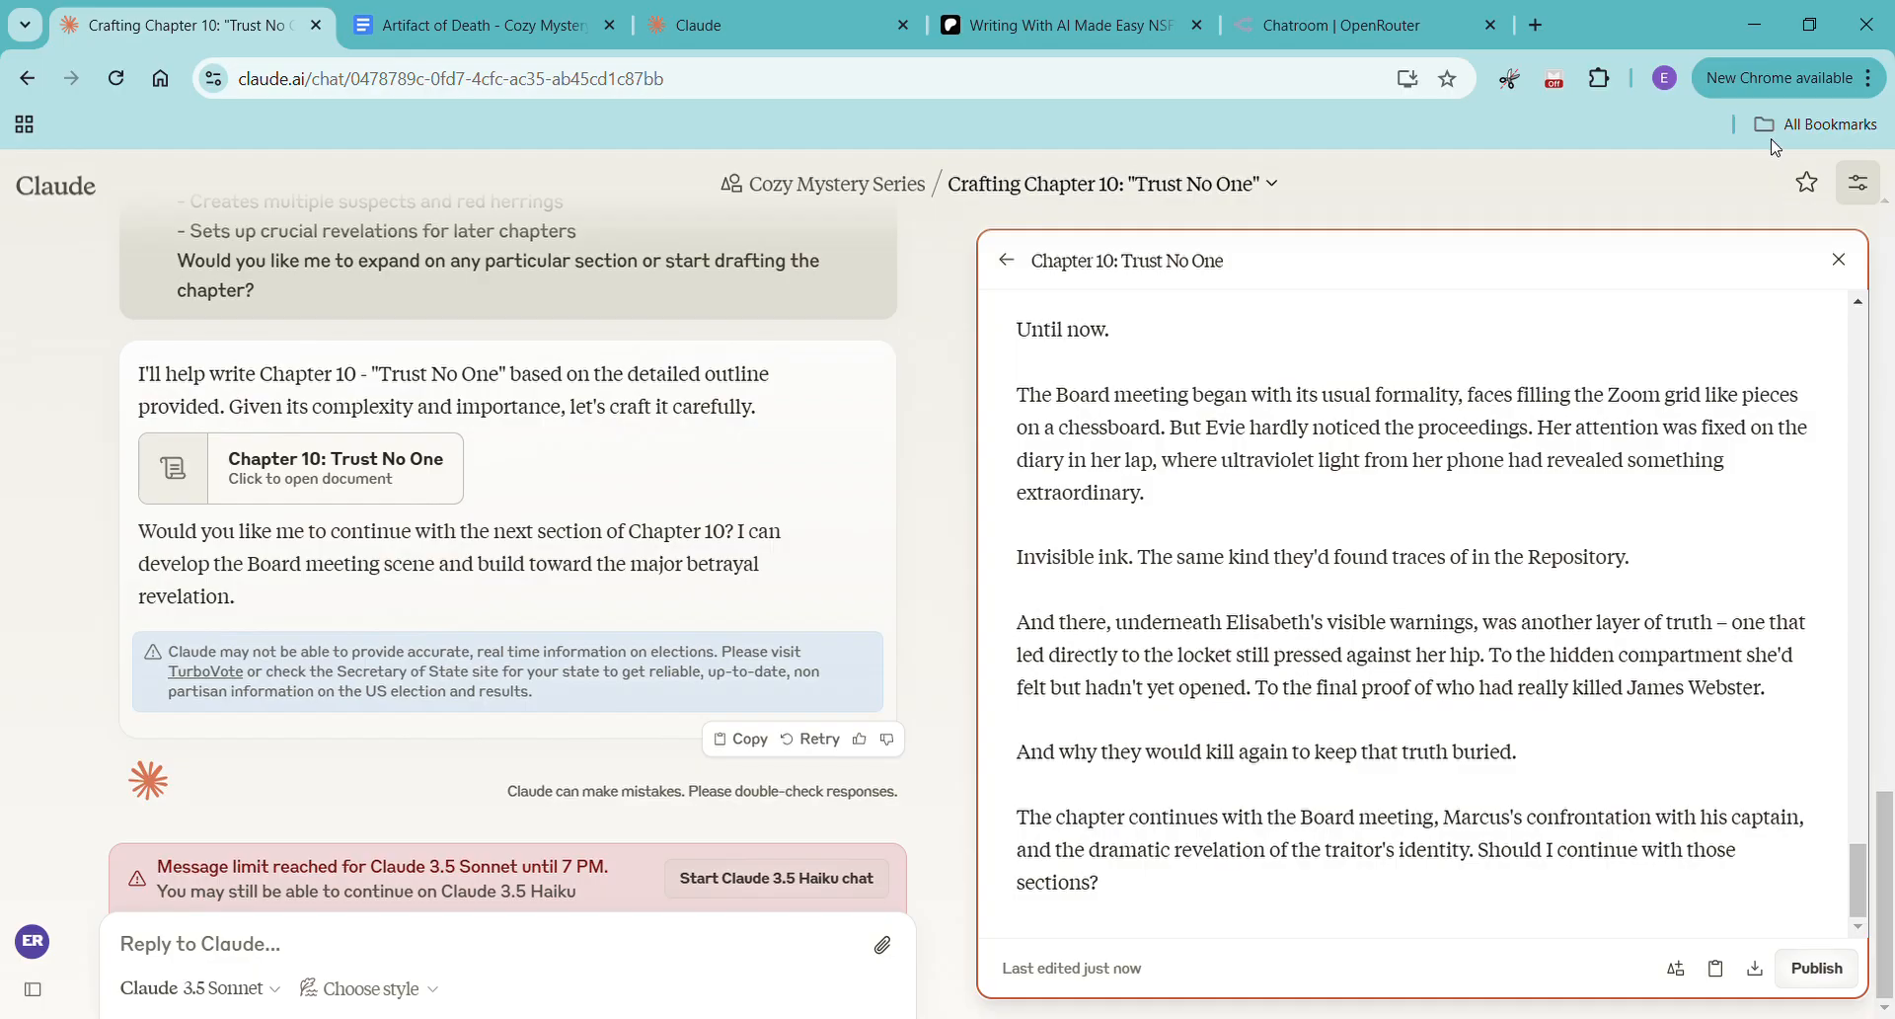
{"action": "left_click", "coordinate": [778, 38]}
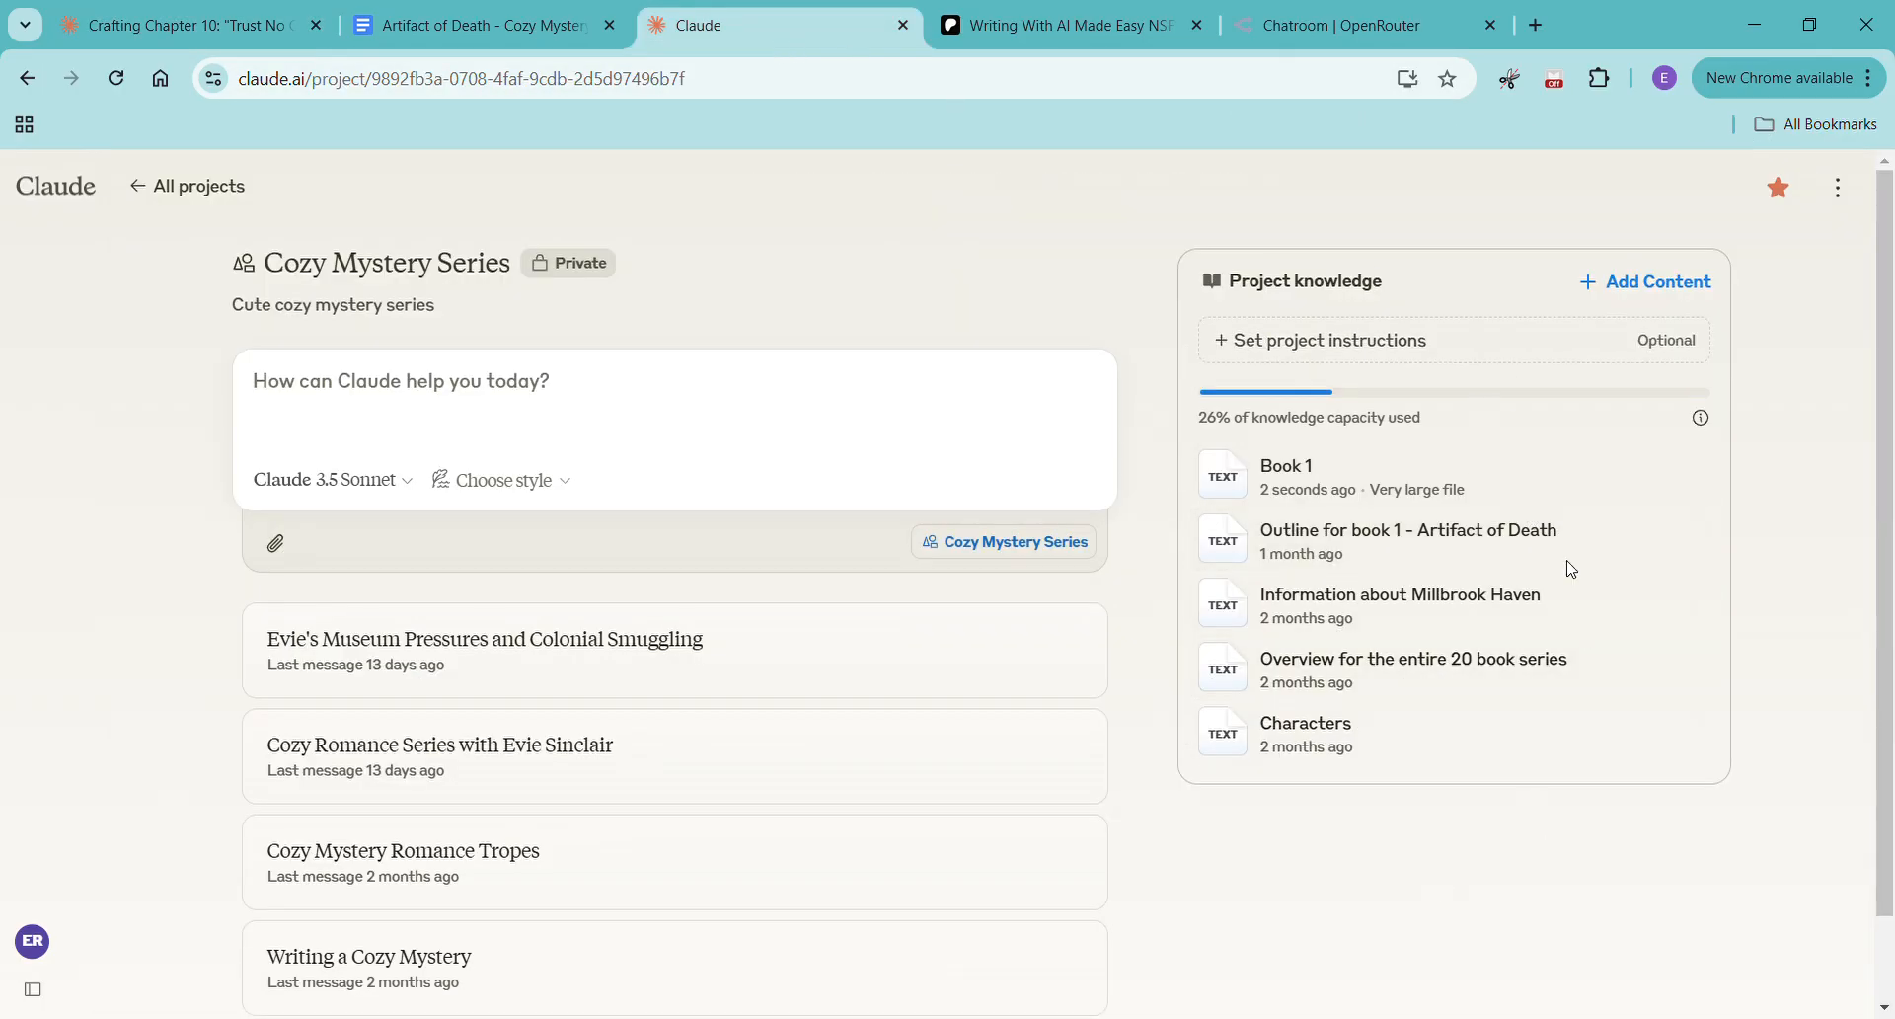